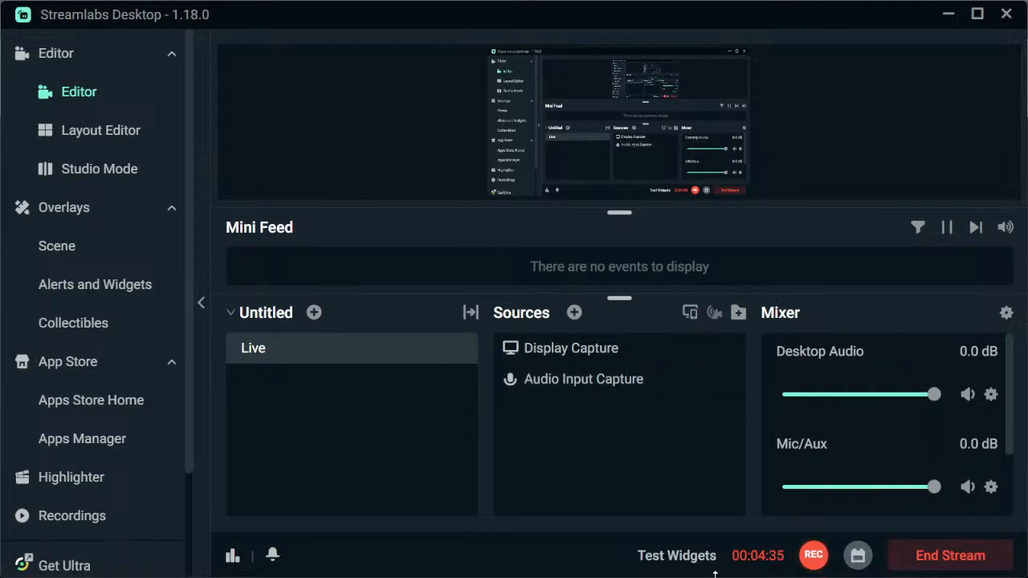
Step: Switch to Discord and close the dialog for inviting friends to the Mythgard Studios server
{"action": "key", "text": "alt+Tab"}
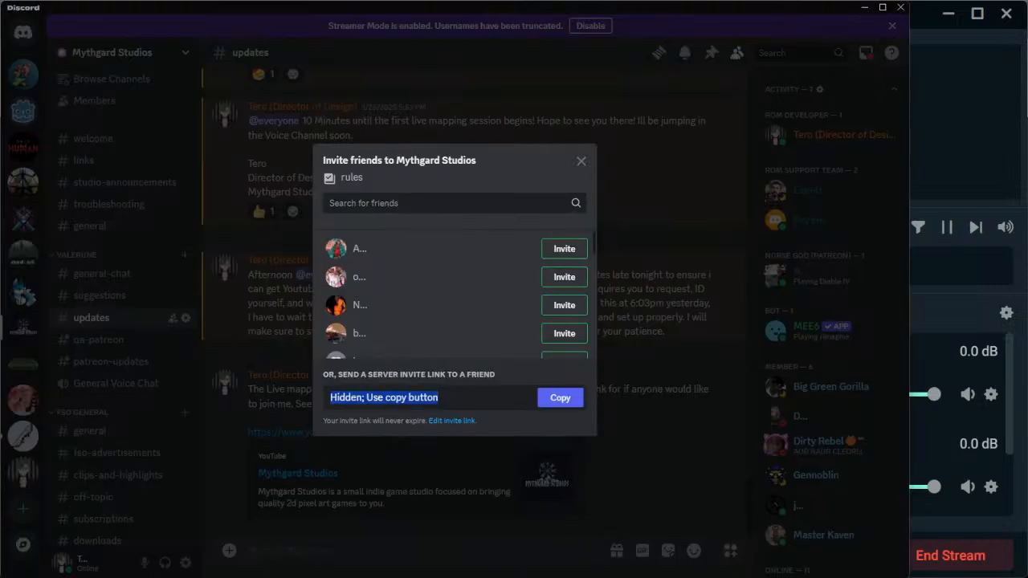
{"action": "left_click", "coordinate": [582, 163]}
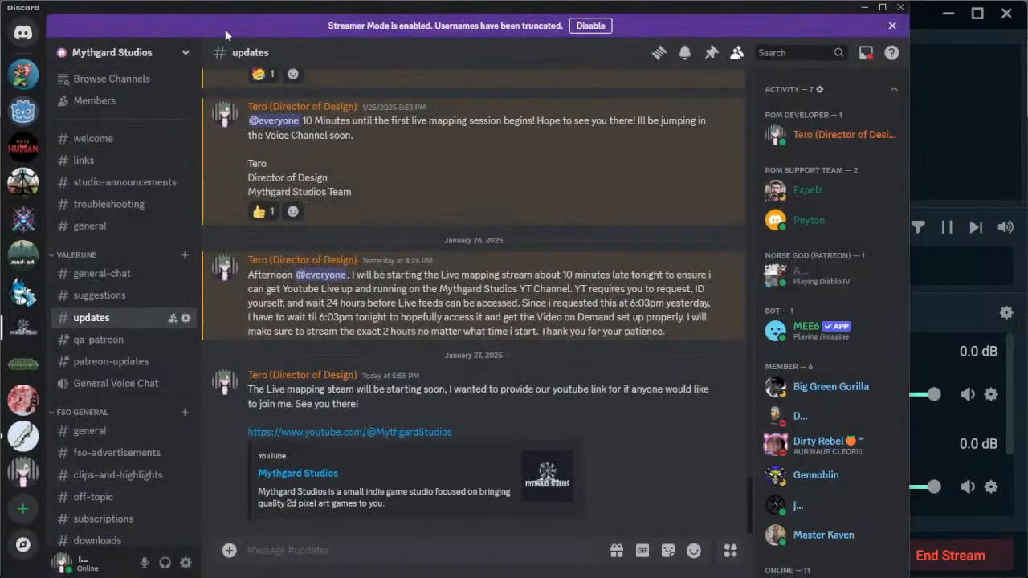
{"action": "mouse_move", "coordinate": [514, 577]}
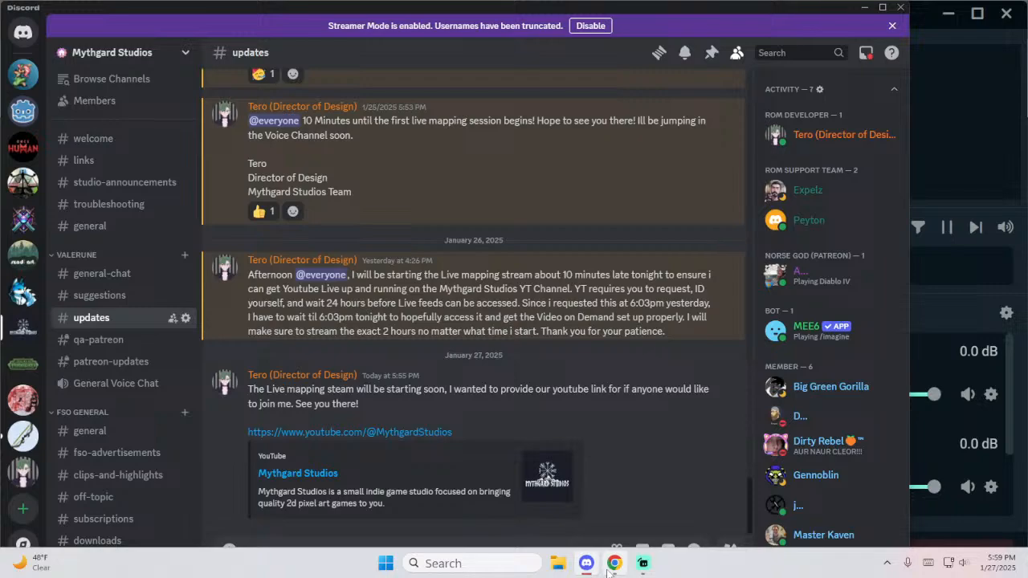
{"action": "mouse_move", "coordinate": [608, 572]}
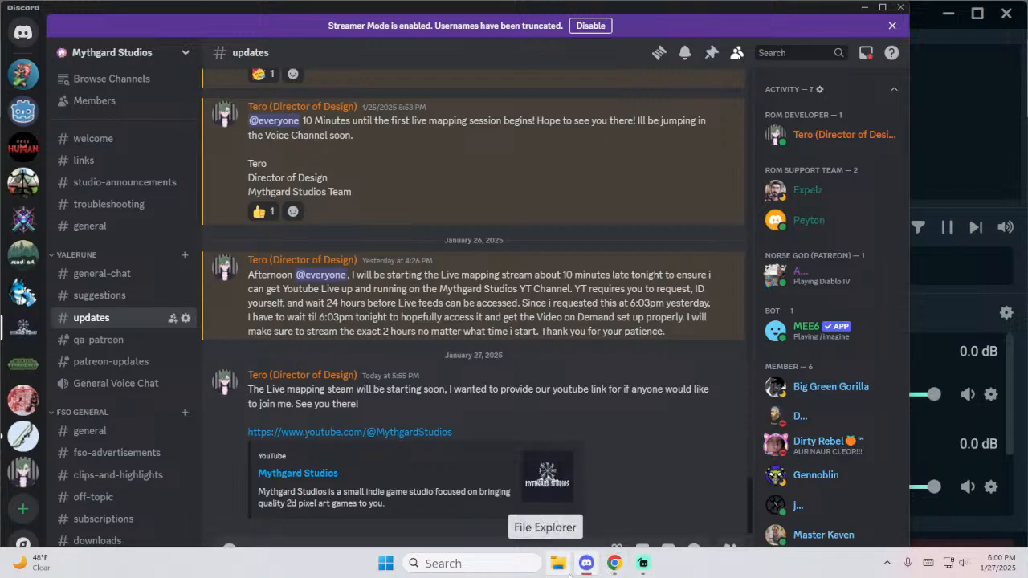
{"action": "left_click", "coordinate": [479, 567]}
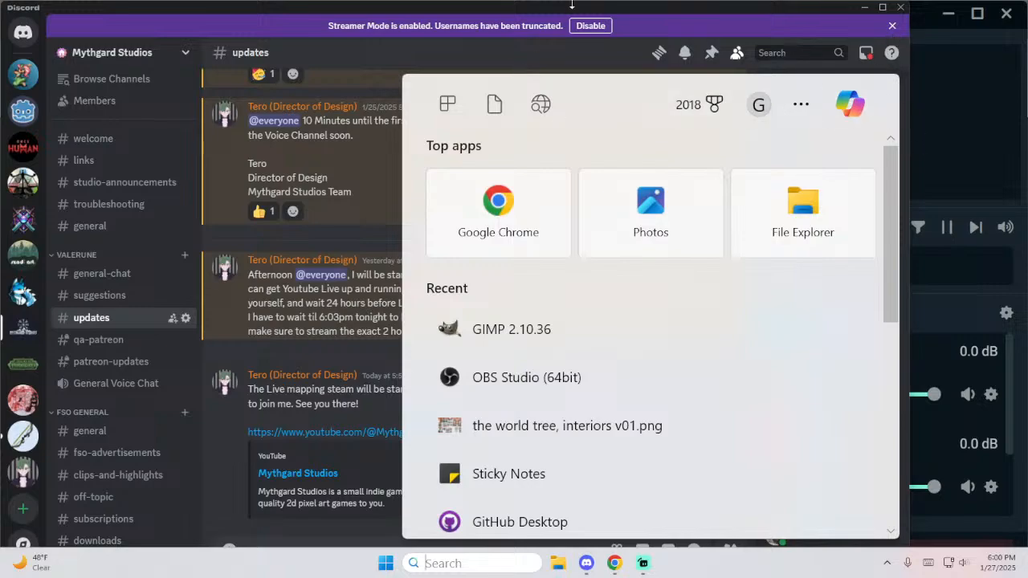
{"action": "left_click", "coordinate": [659, 11]}
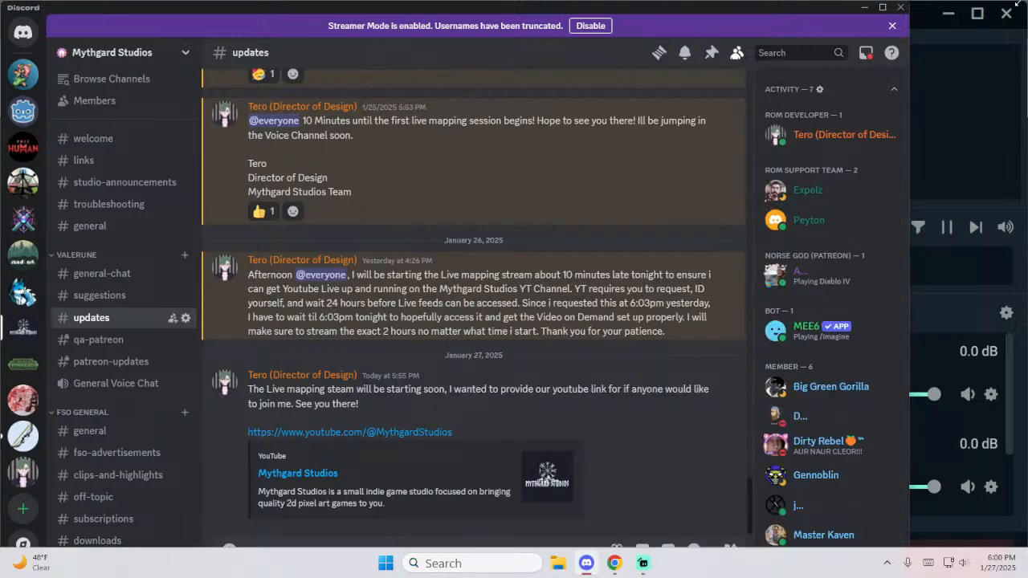
Step: Clear the desktop by minimizing Streamlabs, Discord and Chrome, and close the Mythgard Studios YouTube tab
{"action": "left_click", "coordinate": [950, 18]}
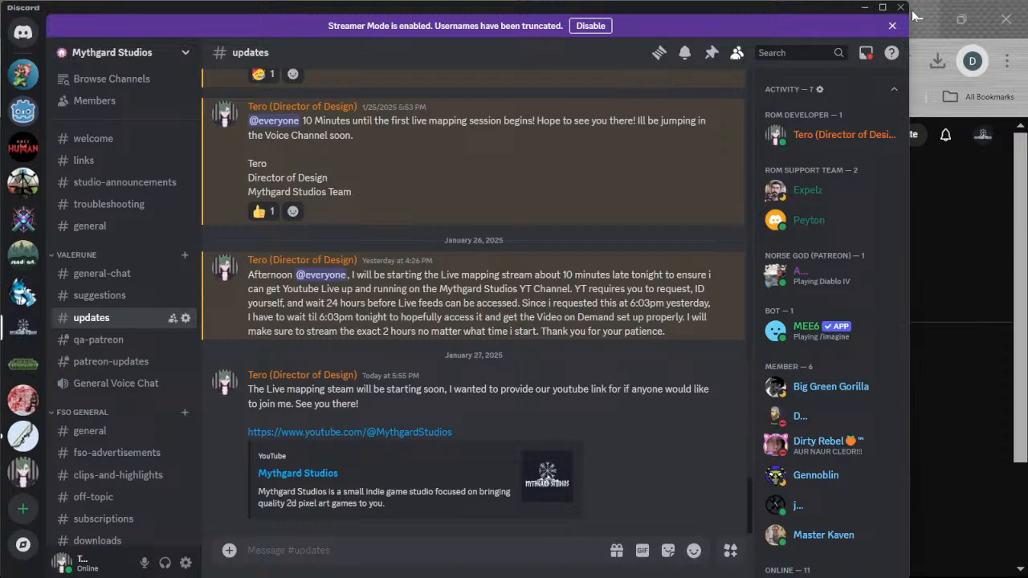
{"action": "left_click", "coordinate": [863, 10]}
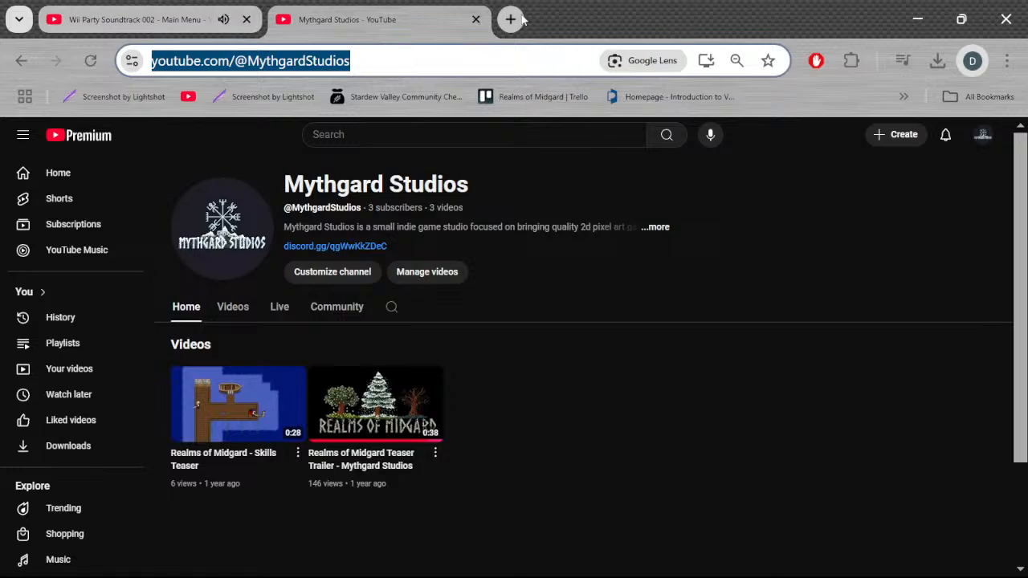
{"action": "left_click", "coordinate": [475, 20]}
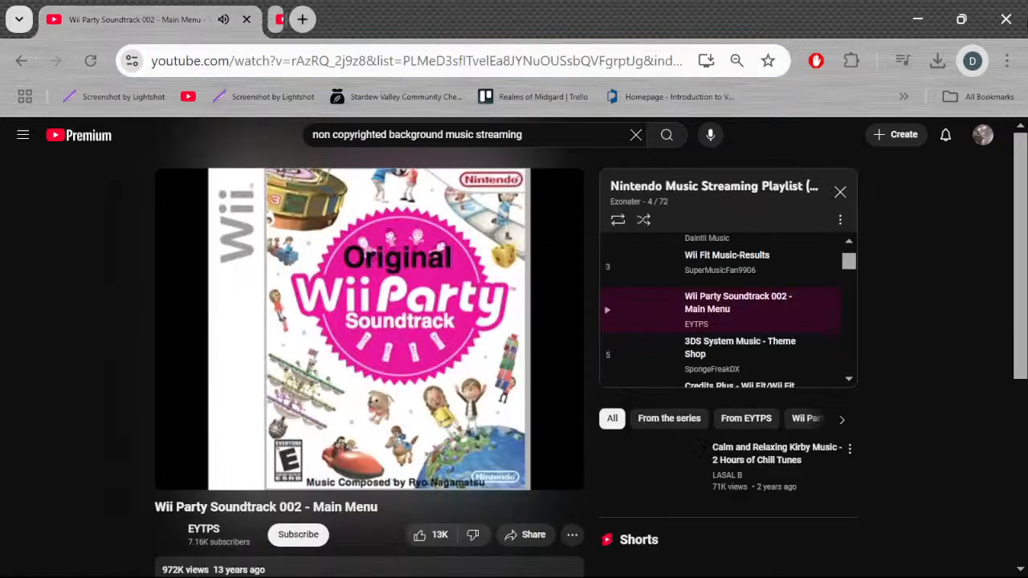
{"action": "left_click", "coordinate": [918, 20]}
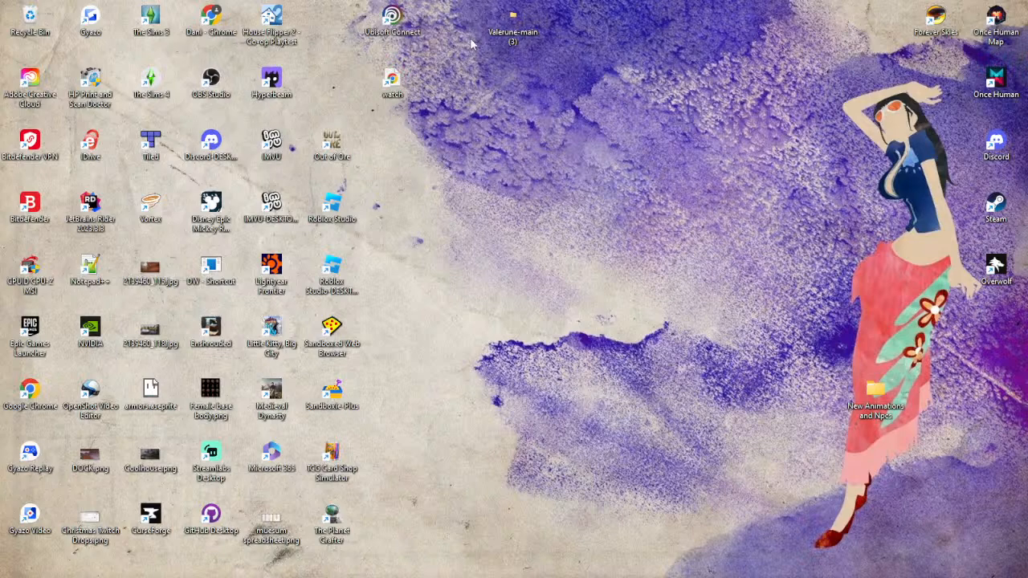
Step: Open project.godot in Godot from the Valerune Godot Project folder inside the desktop folder Valerune-main (3)
{"action": "double_click", "coordinate": [514, 32]}
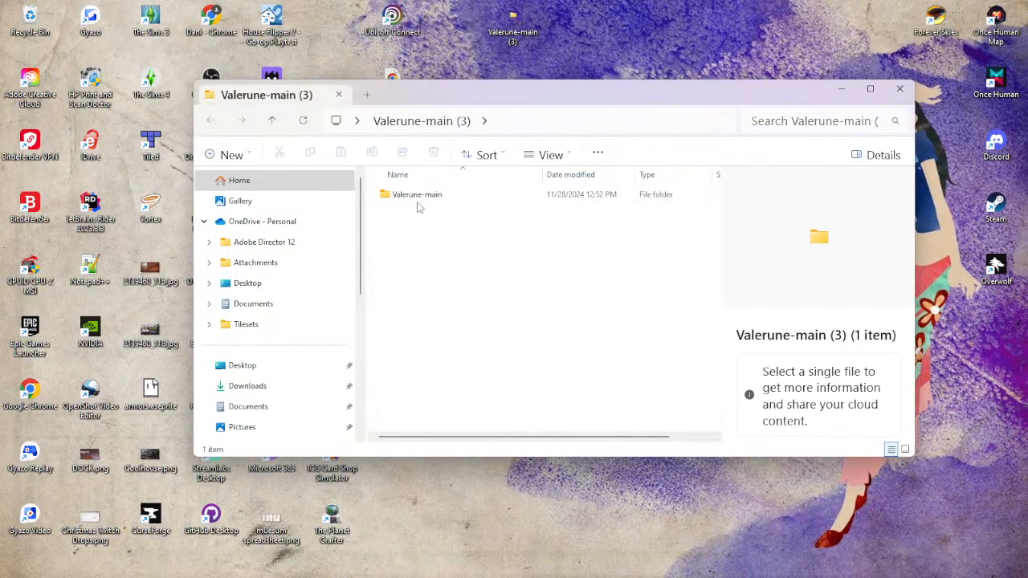
{"action": "double_click", "coordinate": [419, 200]}
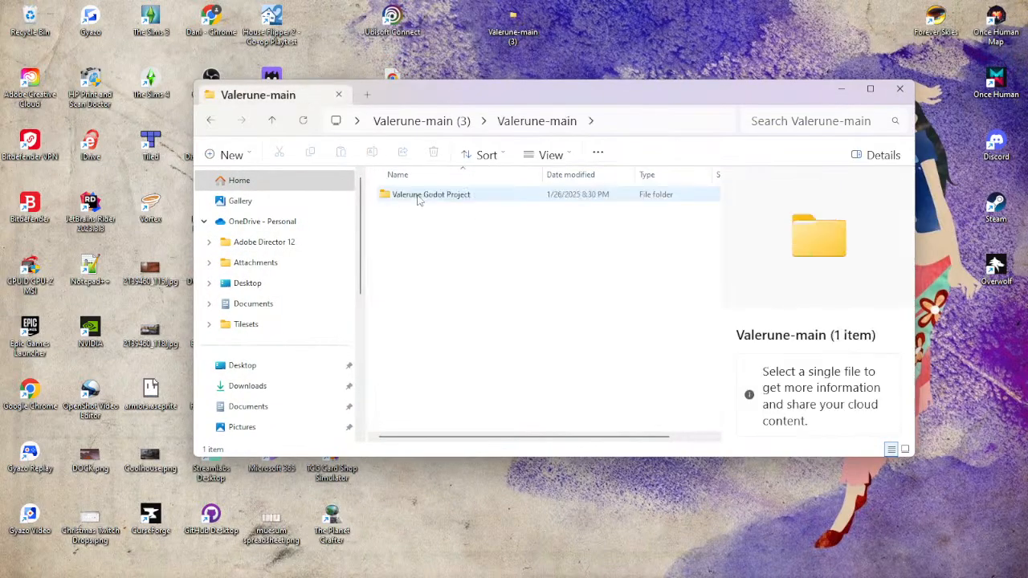
{"action": "double_click", "coordinate": [430, 196]}
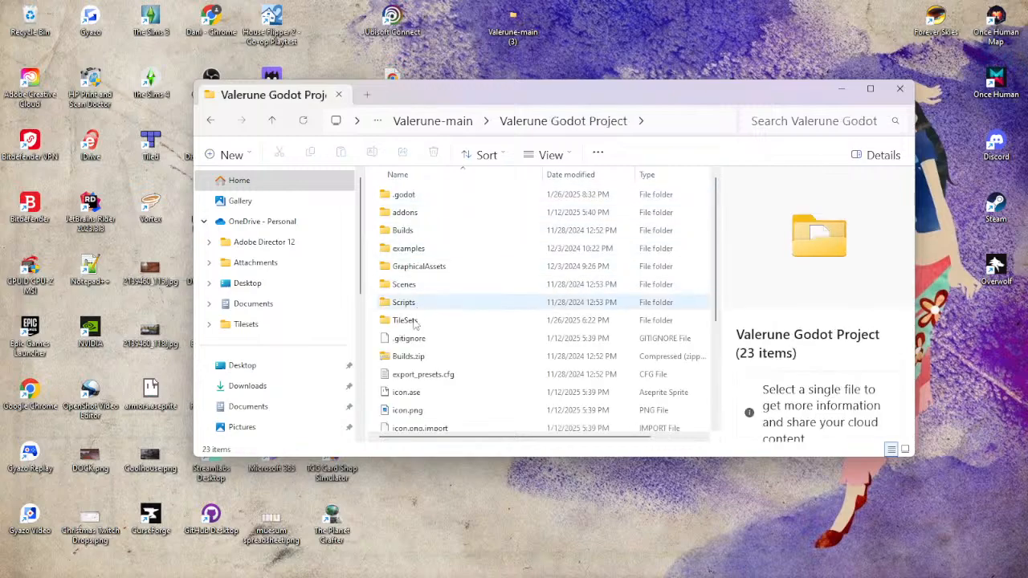
{"action": "scroll", "coordinate": [408, 340], "scroll_direction": "down", "scroll_amount": 3}
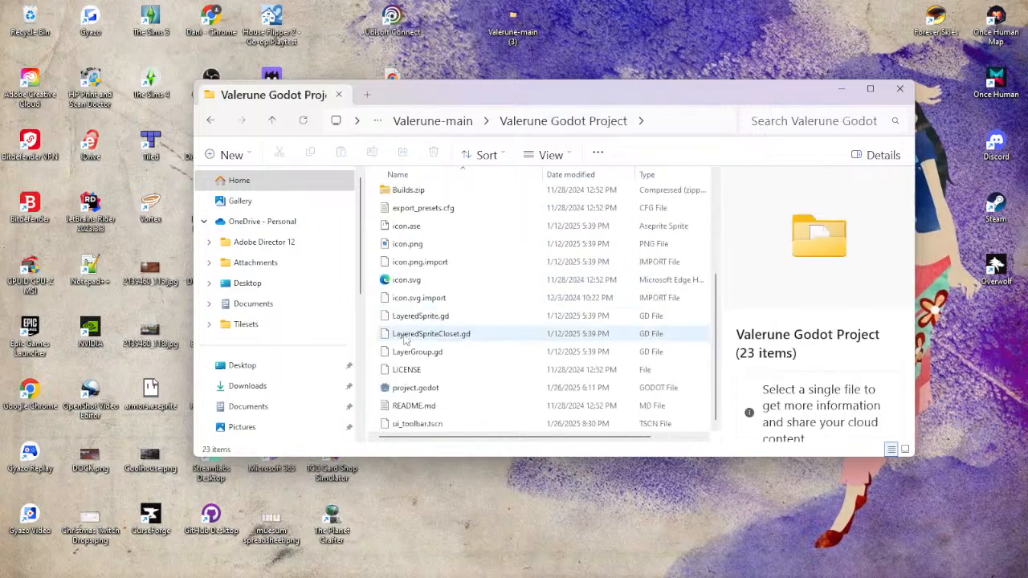
{"action": "left_click", "coordinate": [436, 390]}
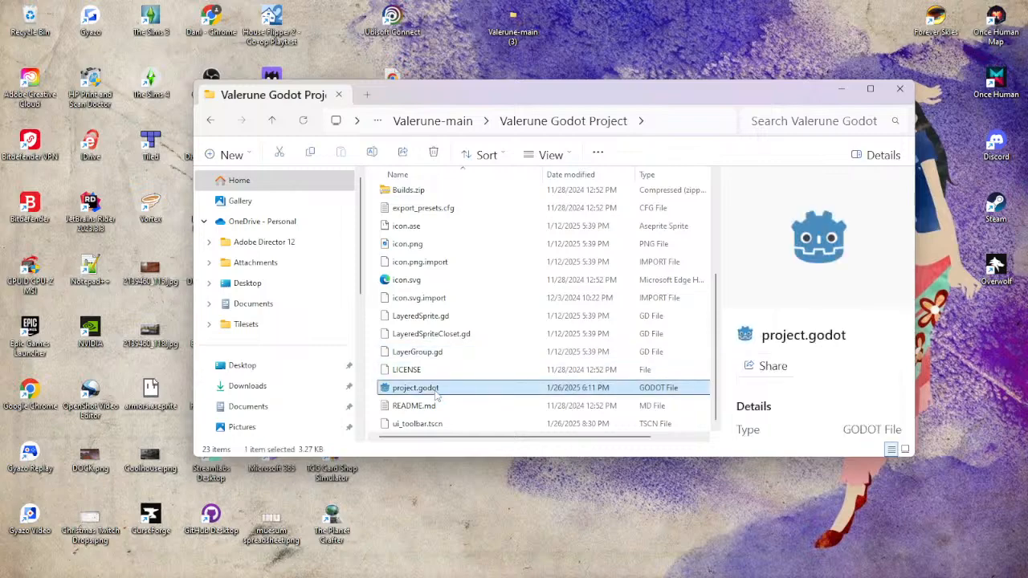
{"action": "double_click", "coordinate": [436, 390]}
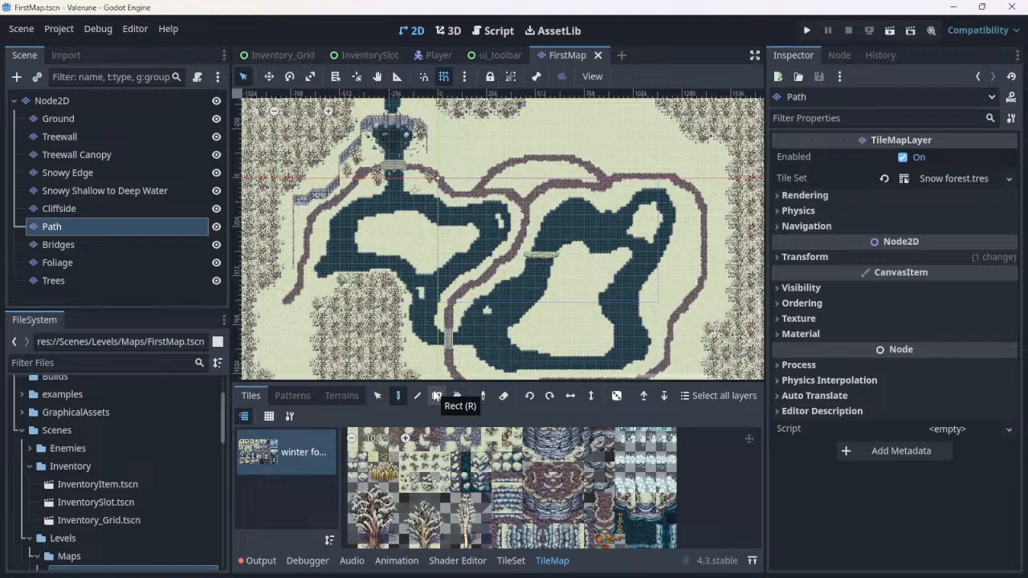
Step: Examine FirstMap around the pond, bridge and western cliffs, following the cliff line down beside the path
{"action": "scroll", "coordinate": [353, 251], "scroll_direction": "up", "scroll_amount": 2}
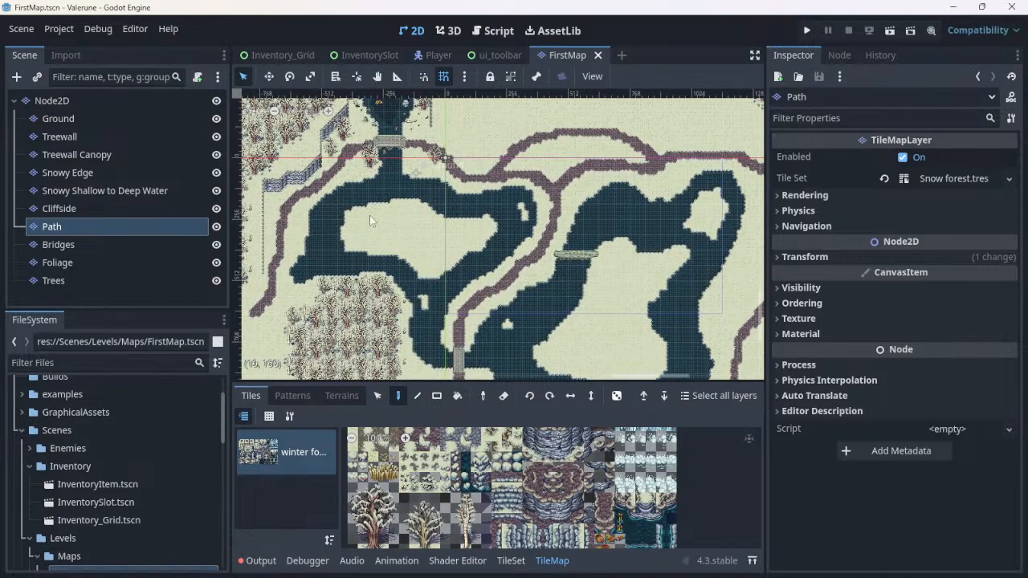
{"action": "middle_click_drag", "start_coordinate": [438, 255], "coordinate": [502, 313]}
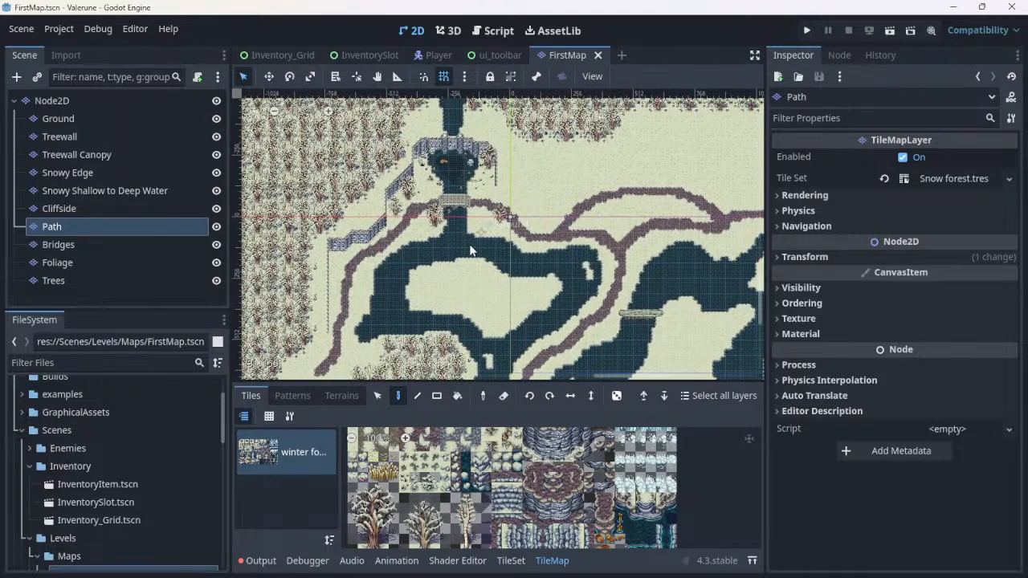
{"action": "scroll", "coordinate": [471, 249], "scroll_direction": "up", "scroll_amount": 1}
{"action": "scroll", "coordinate": [471, 249], "scroll_direction": "up", "scroll_amount": 1}
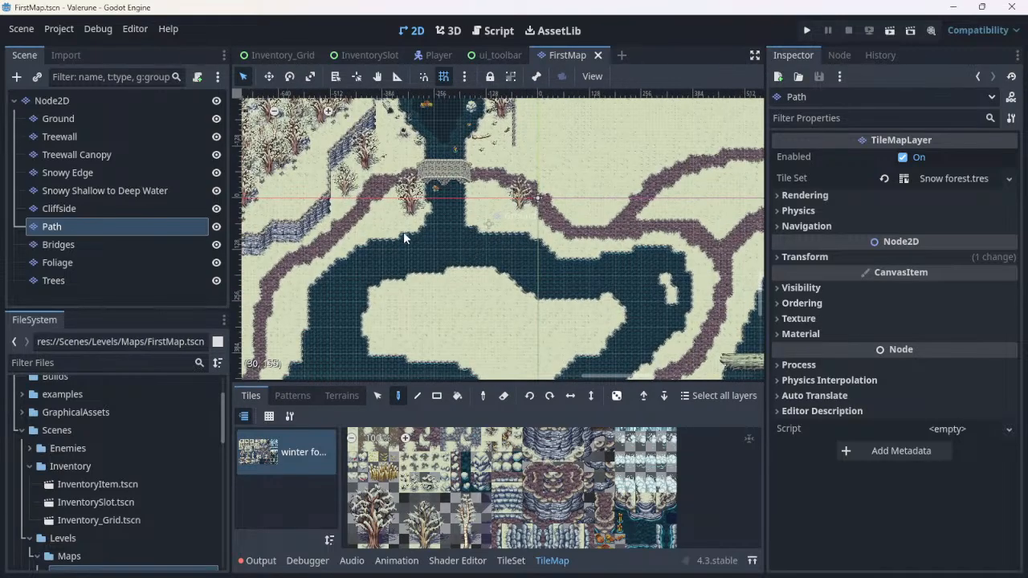
{"action": "scroll", "coordinate": [348, 199], "scroll_direction": "up", "scroll_amount": 1}
{"action": "middle_click_drag", "start_coordinate": [348, 202], "coordinate": [406, 320]}
{"action": "scroll", "coordinate": [417, 259], "scroll_direction": "up", "scroll_amount": 2}
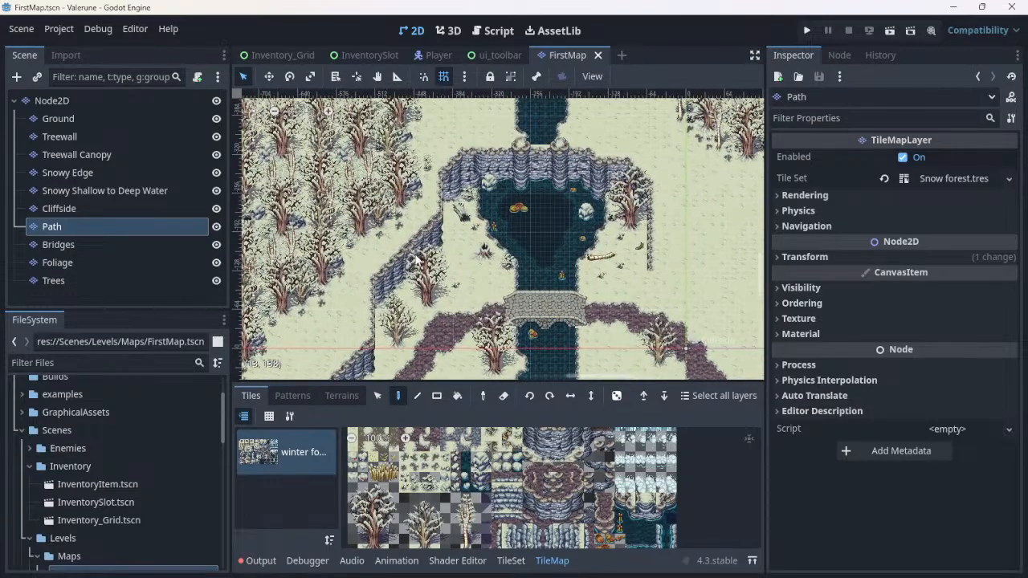
{"action": "scroll", "coordinate": [417, 260], "scroll_direction": "up", "scroll_amount": 2}
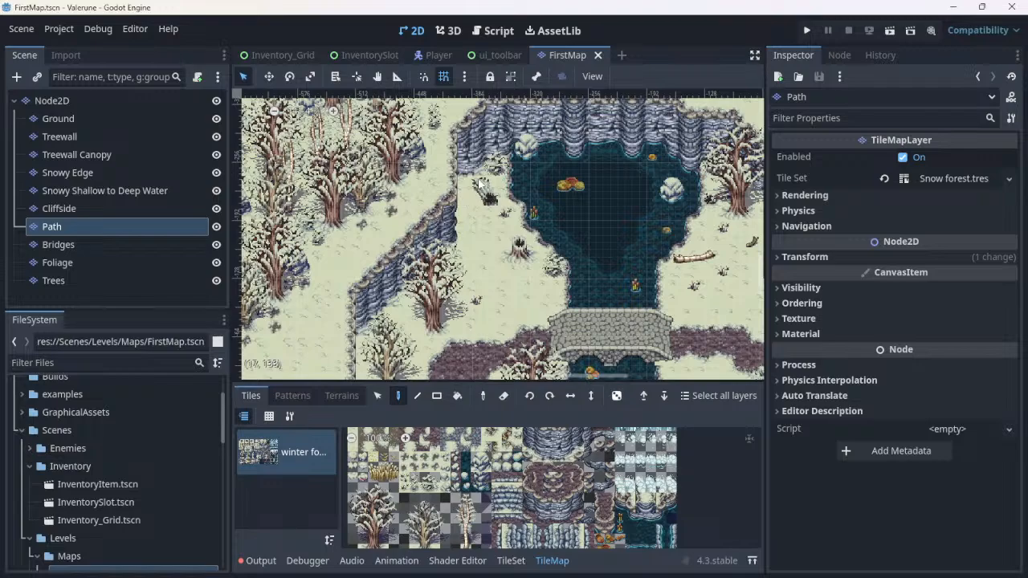
{"action": "mouse_move", "coordinate": [454, 277]}
{"action": "middle_mouse_down"}
{"action": "mouse_move", "coordinate": [478, 238]}
{"action": "mouse_move", "coordinate": [598, 160]}
{"action": "mouse_move", "coordinate": [621, 104]}
{"action": "mouse_move", "coordinate": [754, 298]}
{"action": "middle_mouse_up"}
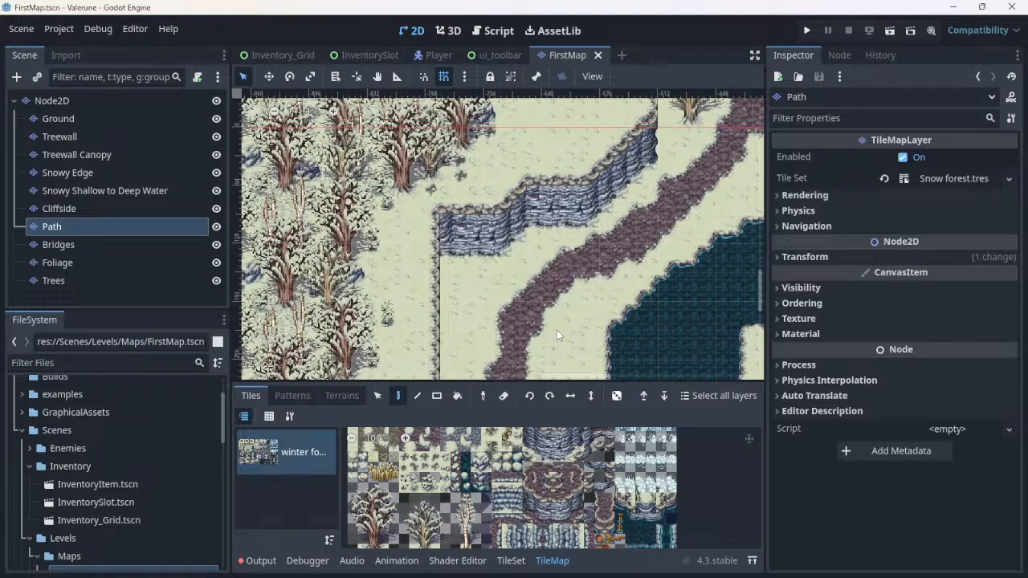
{"action": "mouse_move", "coordinate": [547, 308]}
{"action": "middle_mouse_down"}
{"action": "mouse_move", "coordinate": [566, 146]}
{"action": "mouse_move", "coordinate": [555, 211]}
{"action": "middle_mouse_up"}
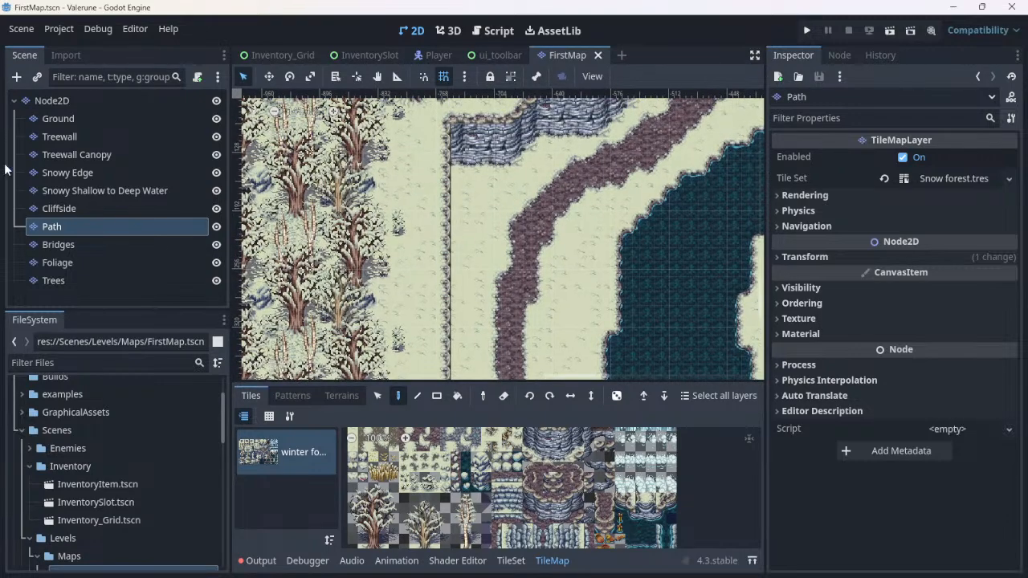
Step: On the Cliffside layer, erase the long vertical cliff edge west of the path up to just below the cliff wall's western corner
{"action": "left_click", "coordinate": [60, 207]}
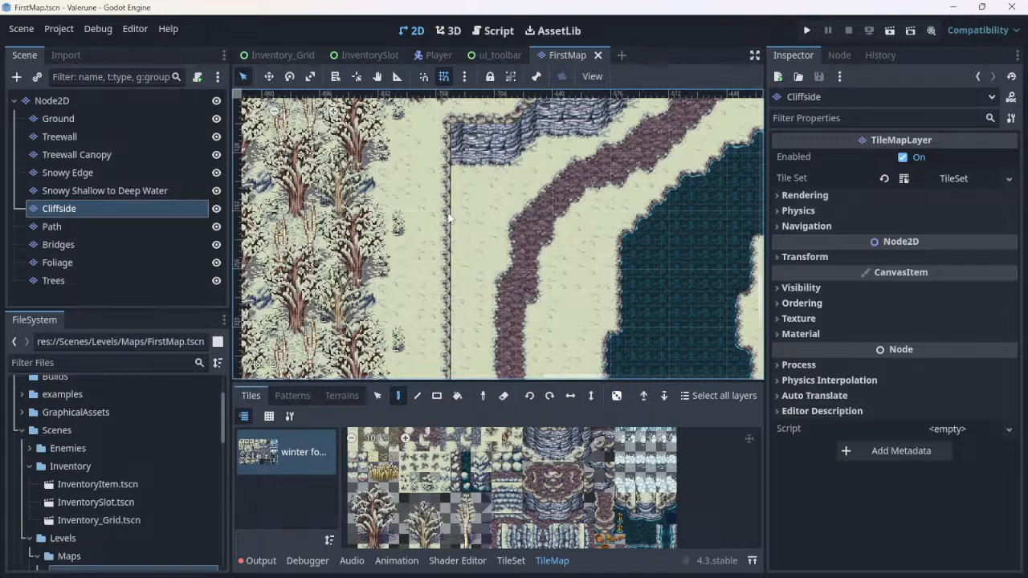
{"action": "scroll", "coordinate": [467, 302], "scroll_direction": "down", "scroll_amount": 3}
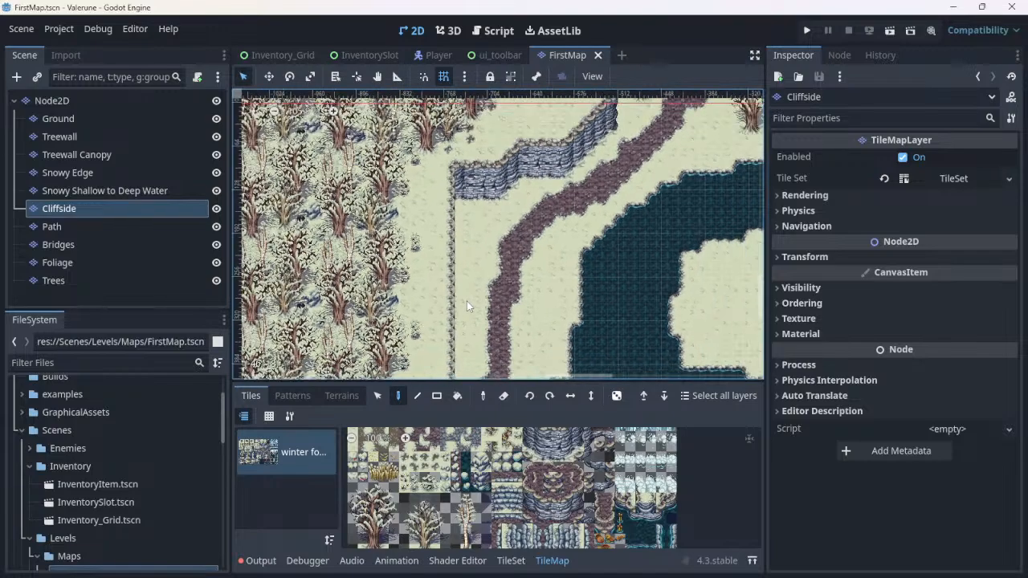
{"action": "scroll", "coordinate": [466, 302], "scroll_direction": "down", "scroll_amount": 1}
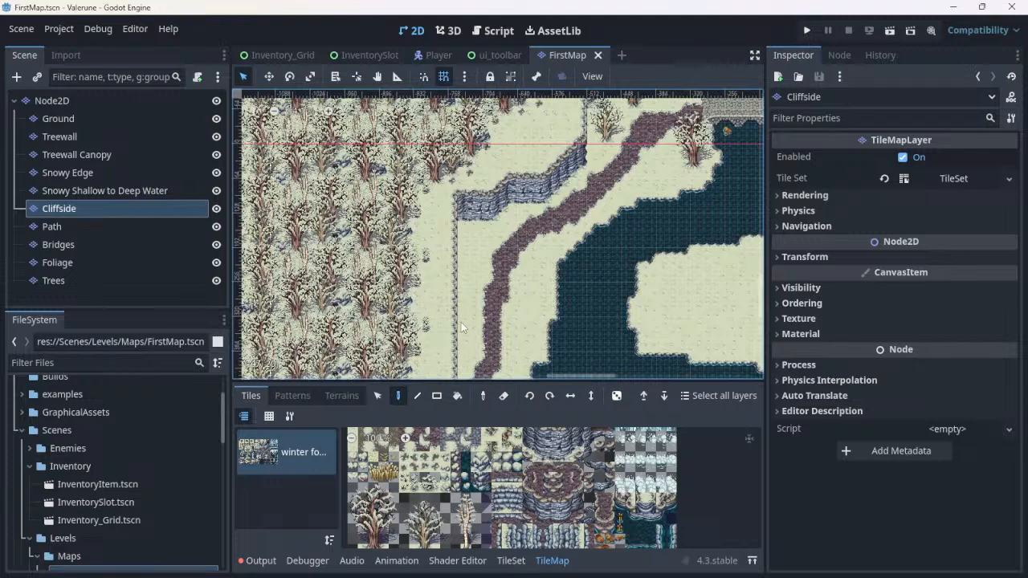
{"action": "middle_click_drag", "start_coordinate": [461, 322], "coordinate": [464, 231]}
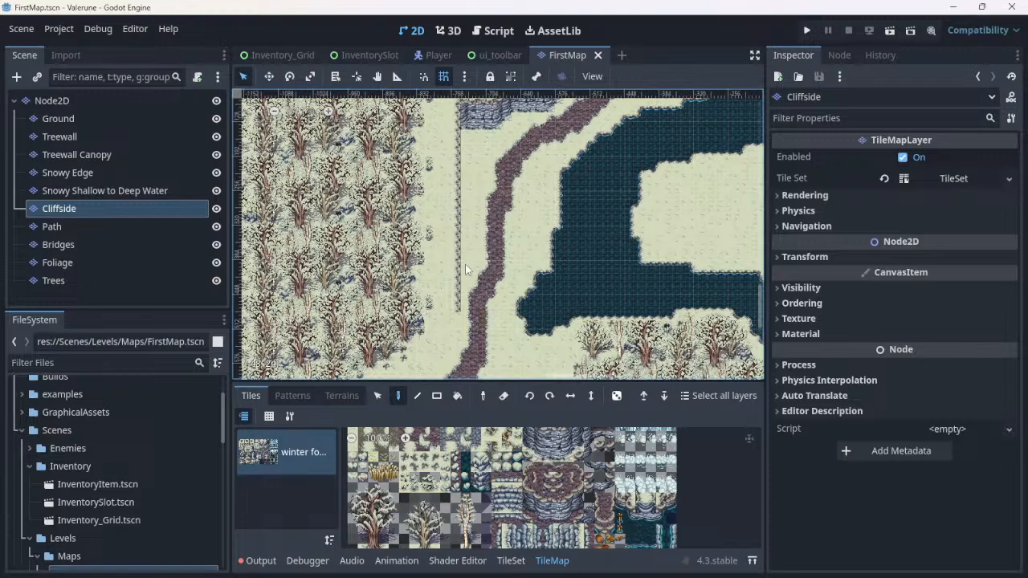
{"action": "scroll", "coordinate": [464, 275], "scroll_direction": "up", "scroll_amount": 3}
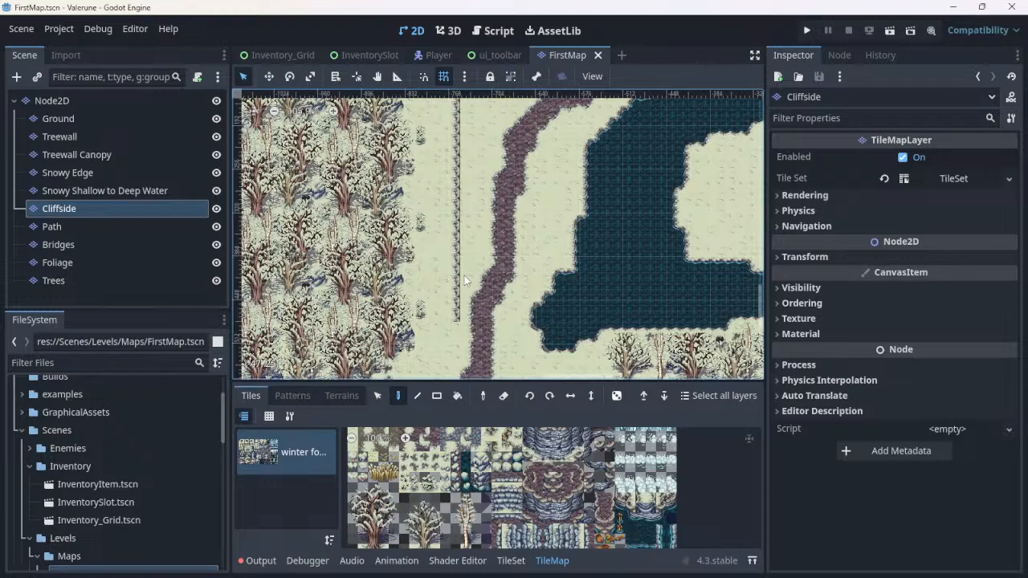
{"action": "scroll", "coordinate": [464, 275], "scroll_direction": "up", "scroll_amount": 2}
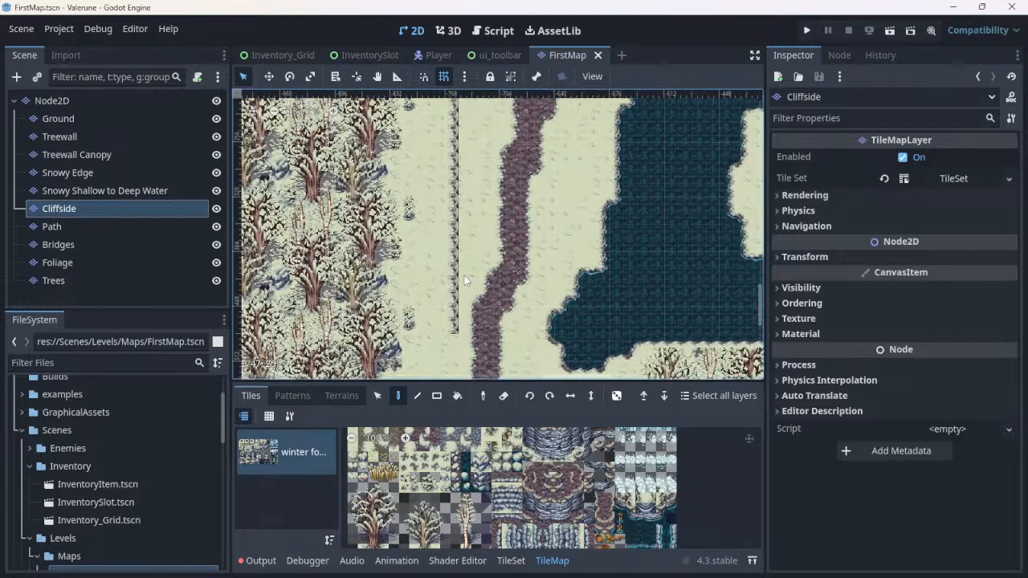
{"action": "scroll", "coordinate": [485, 195], "scroll_direction": "up", "scroll_amount": 1}
{"action": "middle_click_drag", "start_coordinate": [486, 195], "coordinate": [489, 281]}
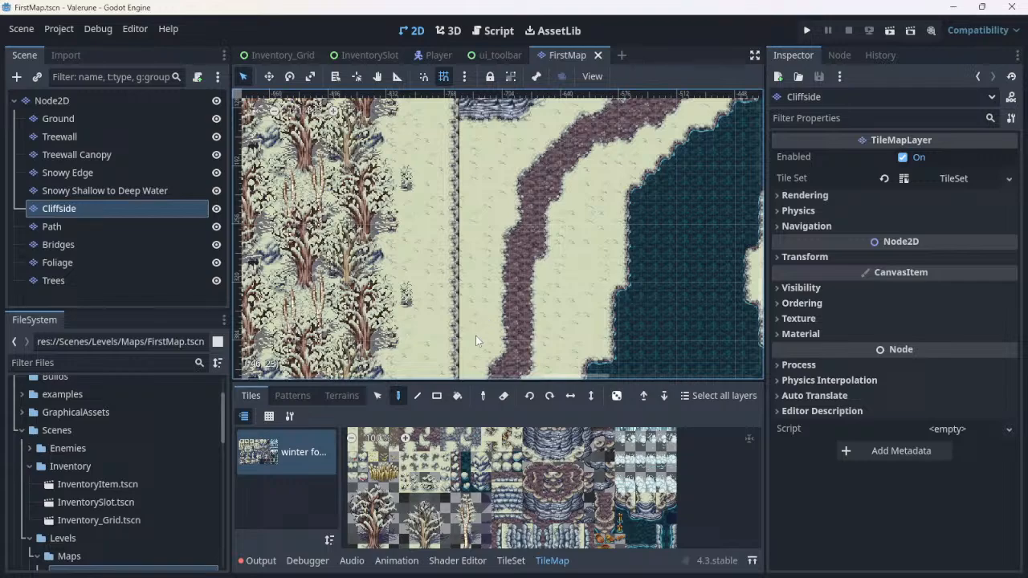
{"action": "middle_click_drag", "start_coordinate": [465, 337], "coordinate": [492, 170]}
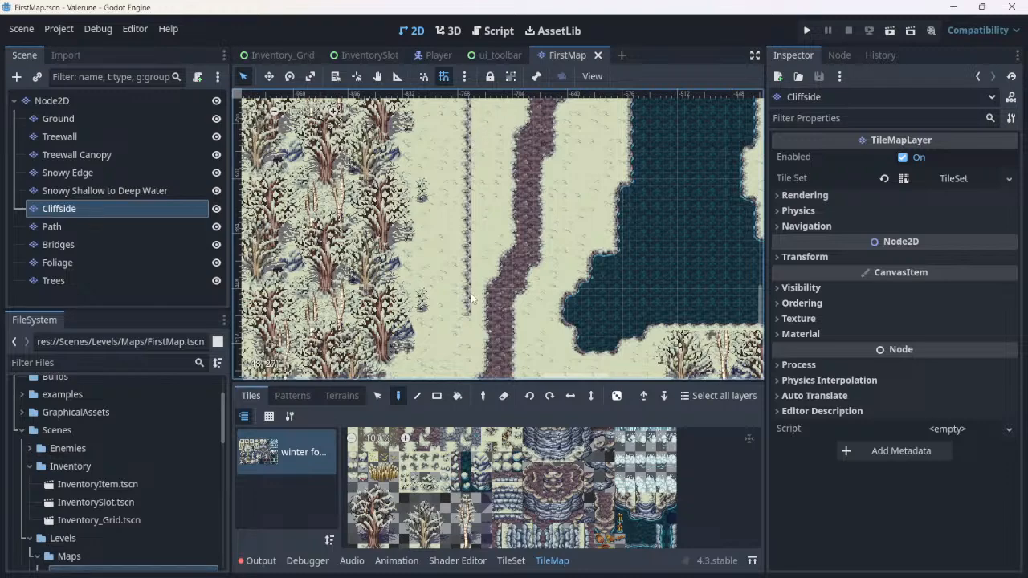
{"action": "left_click", "coordinate": [504, 396]}
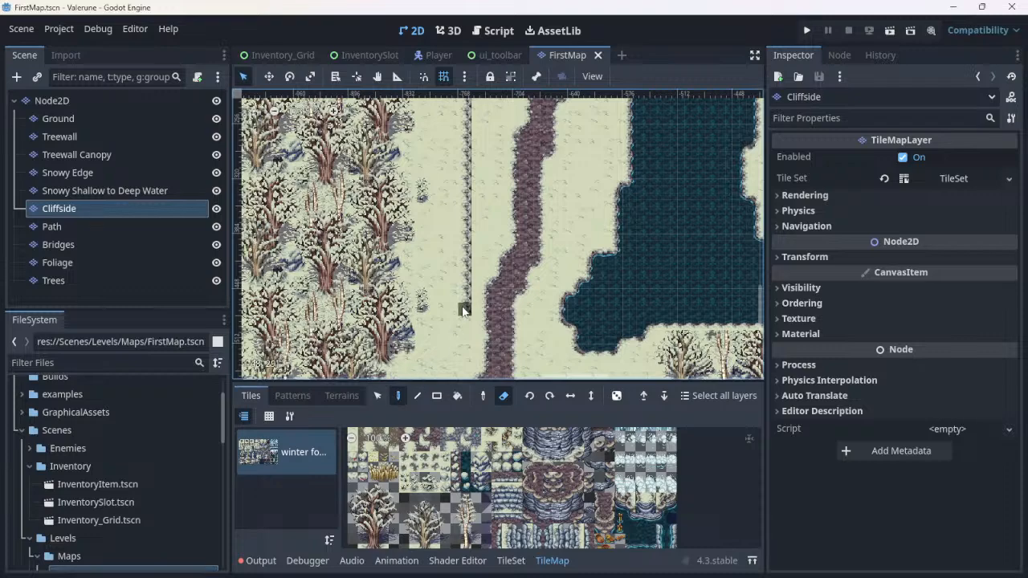
{"action": "left_click_drag", "start_coordinate": [463, 310], "coordinate": [469, 126]}
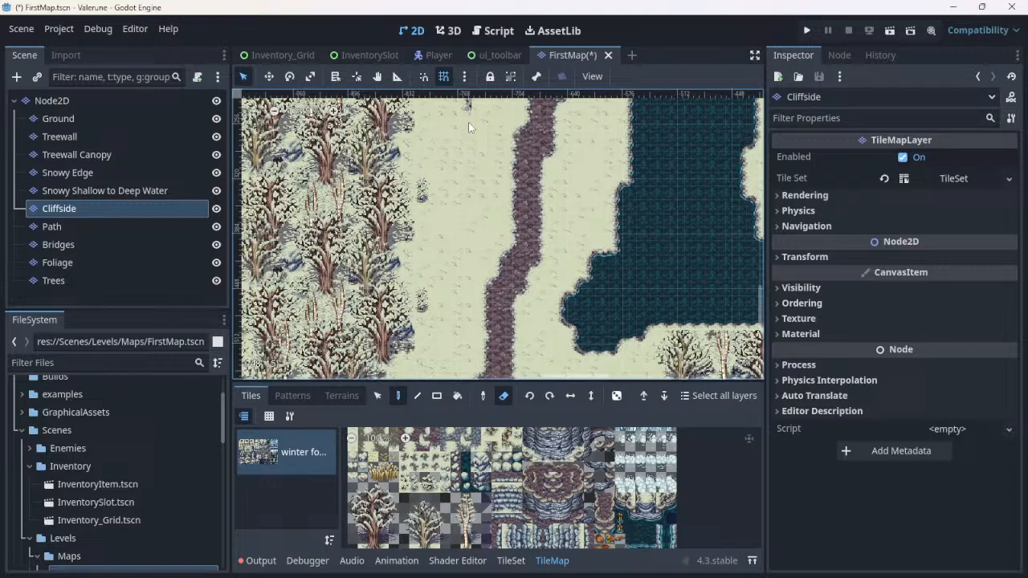
{"action": "middle_click_drag", "start_coordinate": [480, 129], "coordinate": [476, 272]}
{"action": "left_click_drag", "start_coordinate": [464, 263], "coordinate": [455, 214]}
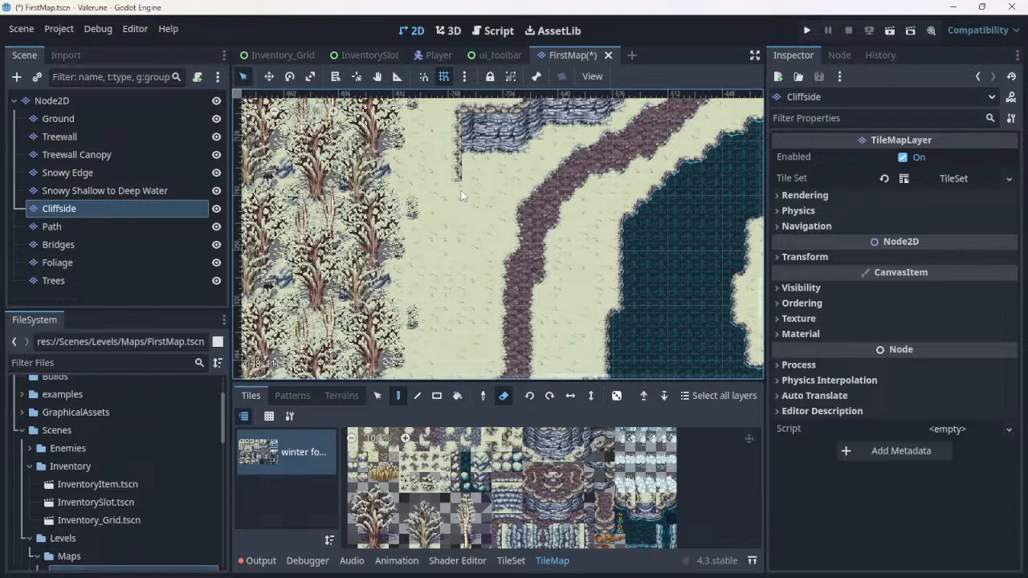
{"action": "middle_click_drag", "start_coordinate": [496, 230], "coordinate": [466, 285]}
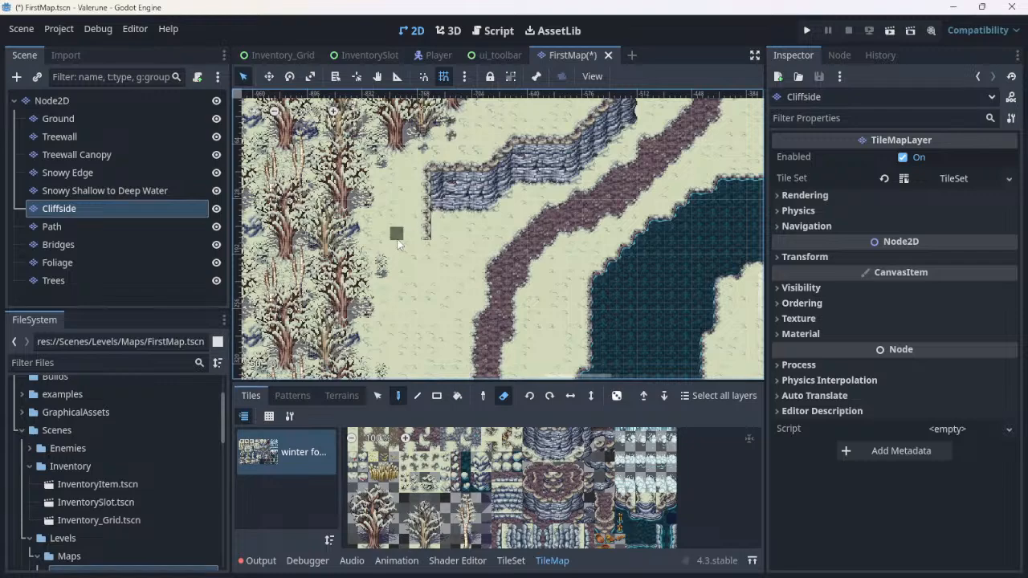
Step: Erase the cliff wall's two westernmost tile columns and the leftover vertical edge tiles beside them on the Cliffside layer
{"action": "left_click", "coordinate": [441, 198]}
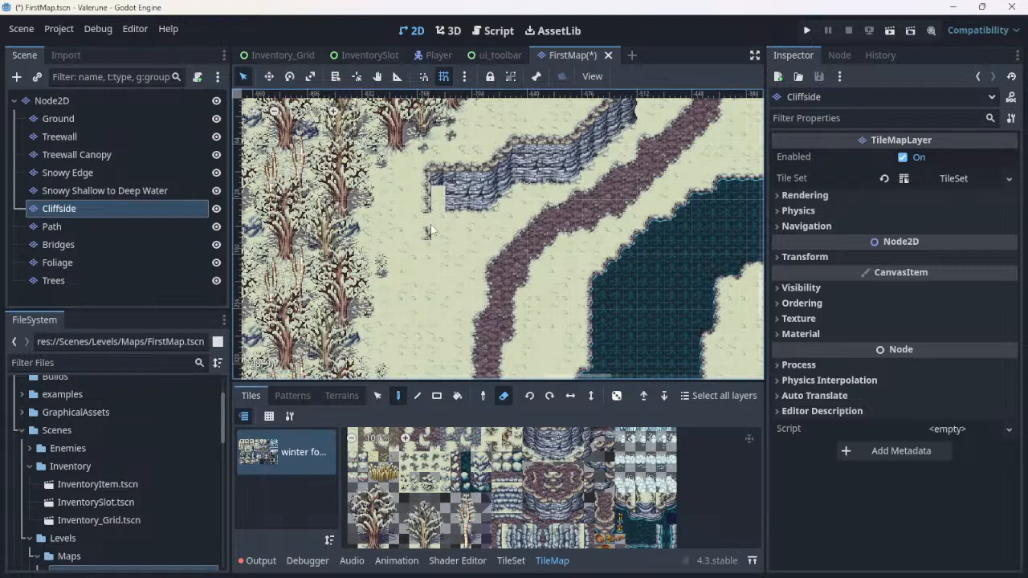
{"action": "left_click", "coordinate": [439, 180]}
{"action": "left_click", "coordinate": [432, 169]}
{"action": "left_click", "coordinate": [427, 185]}
{"action": "left_click", "coordinate": [427, 233]}
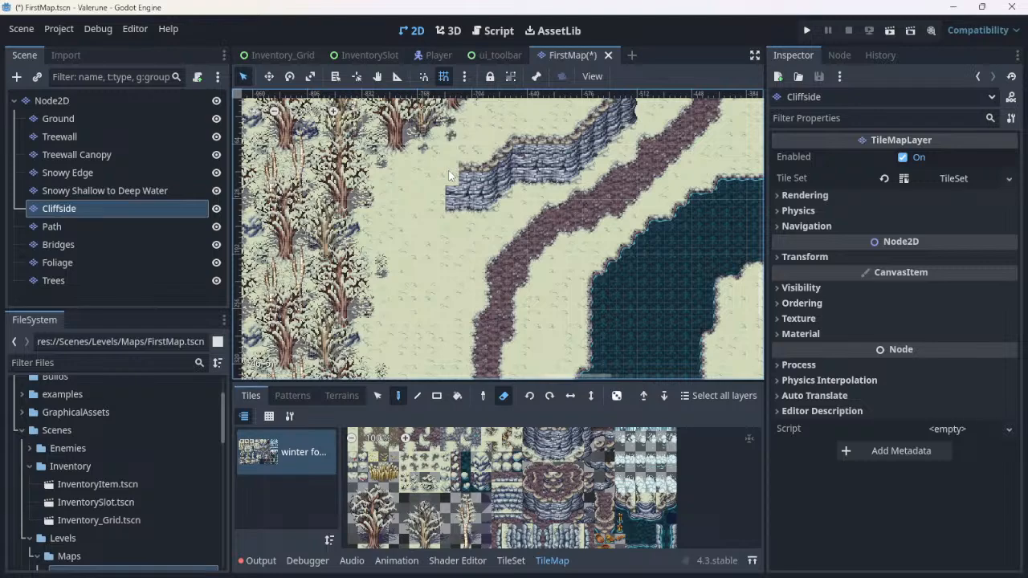
{"action": "left_click_drag", "start_coordinate": [449, 175], "coordinate": [449, 206]}
Step: Place a snowy ledge corner tile from the round cliff in the tileset at the upper western end of the cliff wall
{"action": "scroll", "coordinate": [546, 489], "scroll_direction": "up", "scroll_amount": 3}
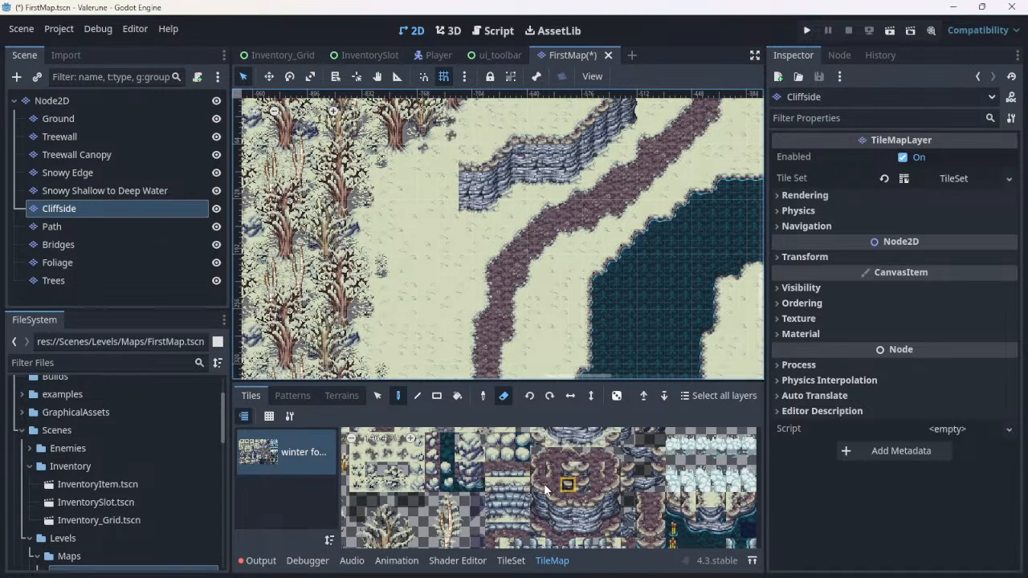
{"action": "middle_click_drag", "start_coordinate": [586, 467], "coordinate": [535, 523]}
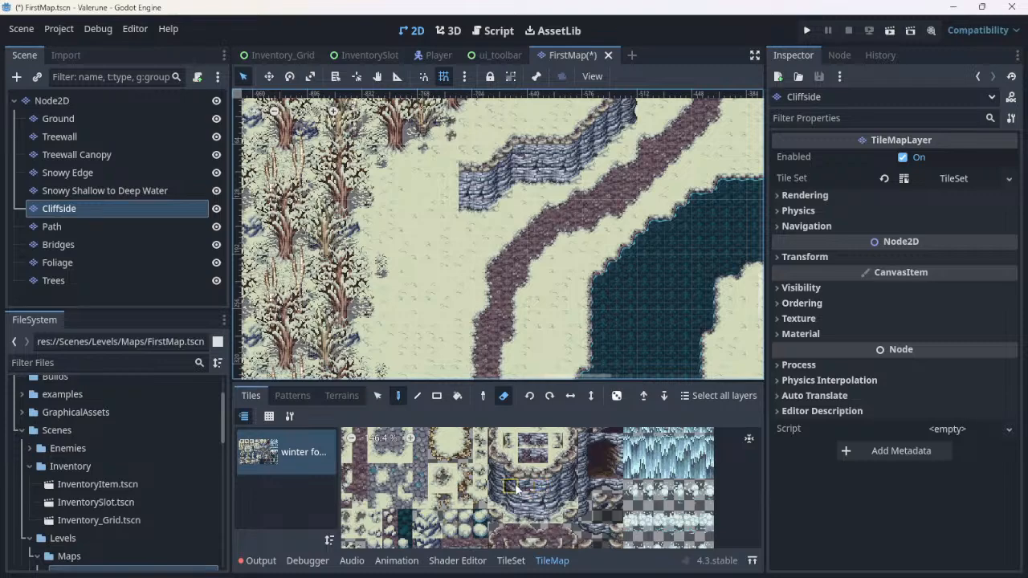
{"action": "left_click", "coordinate": [568, 461]}
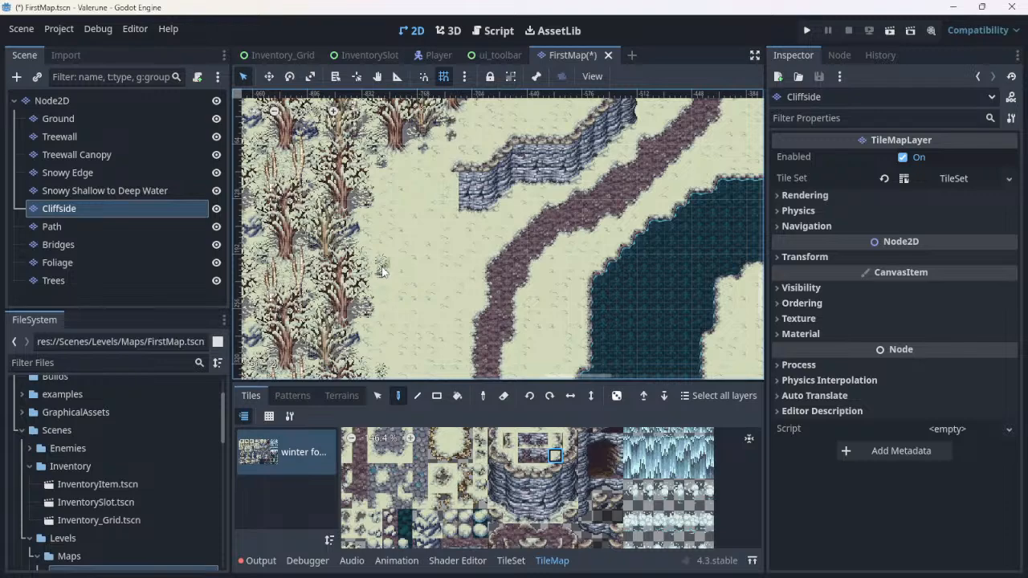
{"action": "scroll", "coordinate": [382, 272], "scroll_direction": "up", "scroll_amount": 2}
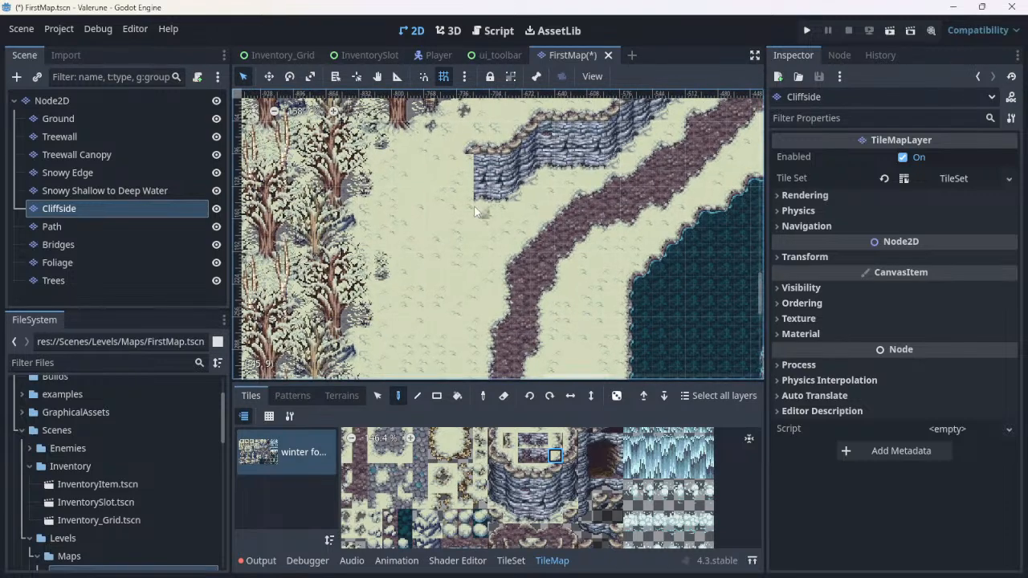
{"action": "middle_click_drag", "start_coordinate": [474, 207], "coordinate": [461, 270]}
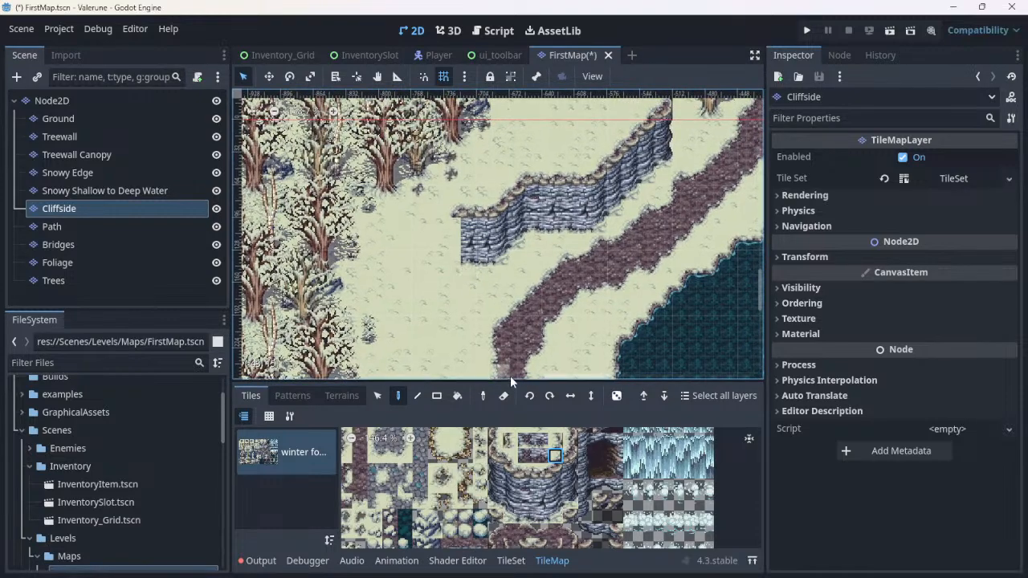
Step: Paint vertical cliff edge tiles down from the ledge corner, along the wall's west side and on past its base
{"action": "left_click", "coordinate": [554, 469]}
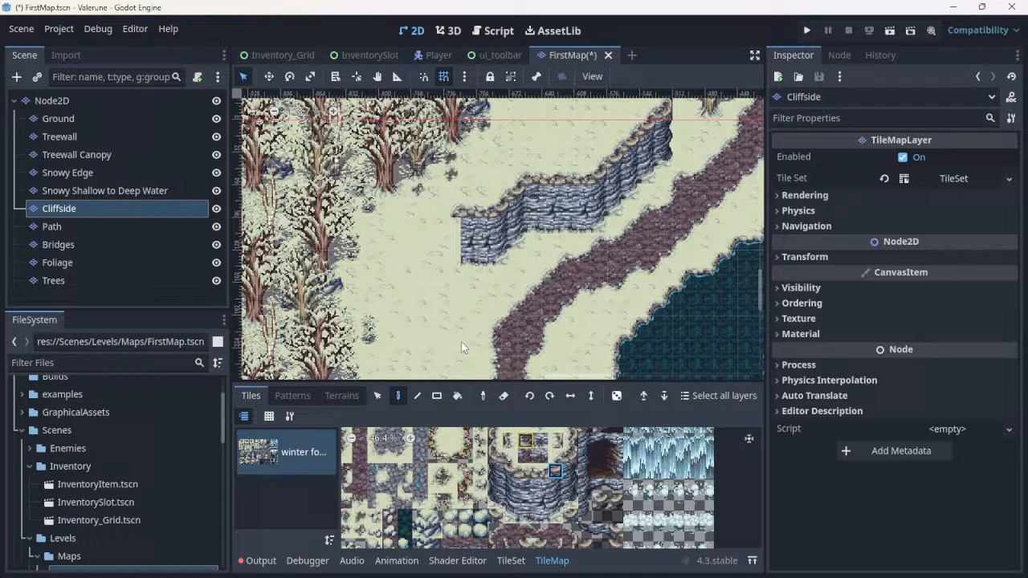
{"action": "left_click", "coordinate": [455, 231]}
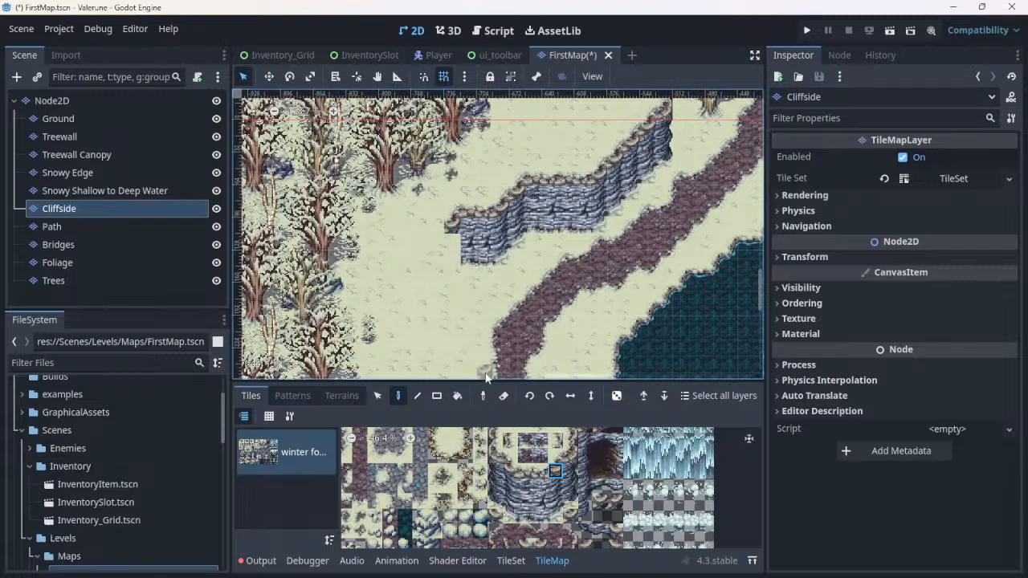
{"action": "left_click", "coordinate": [556, 443]}
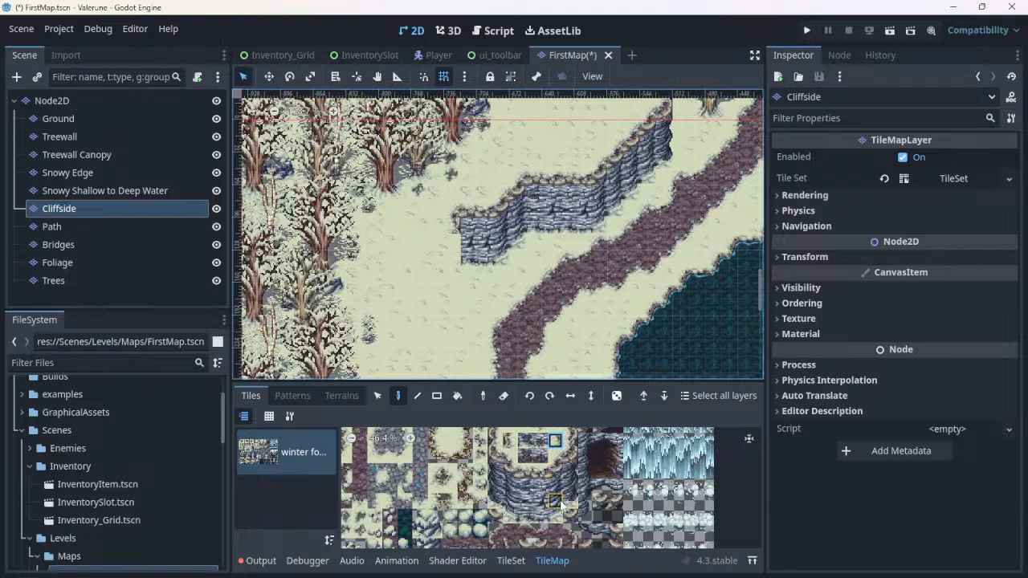
{"action": "left_click_drag", "start_coordinate": [556, 485], "coordinate": [560, 497]}
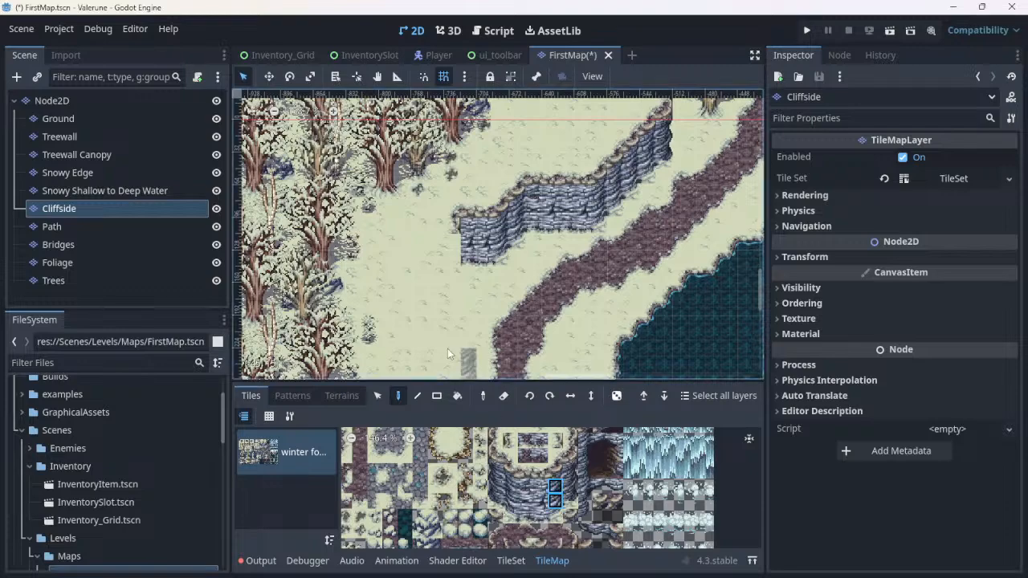
{"action": "left_click", "coordinate": [557, 500]}
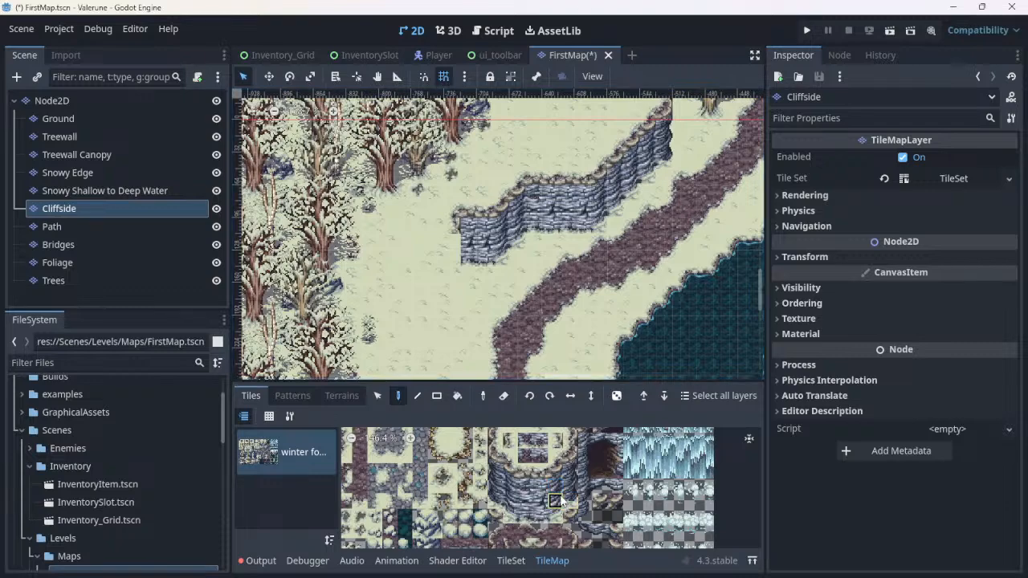
{"action": "left_click", "coordinate": [555, 441]}
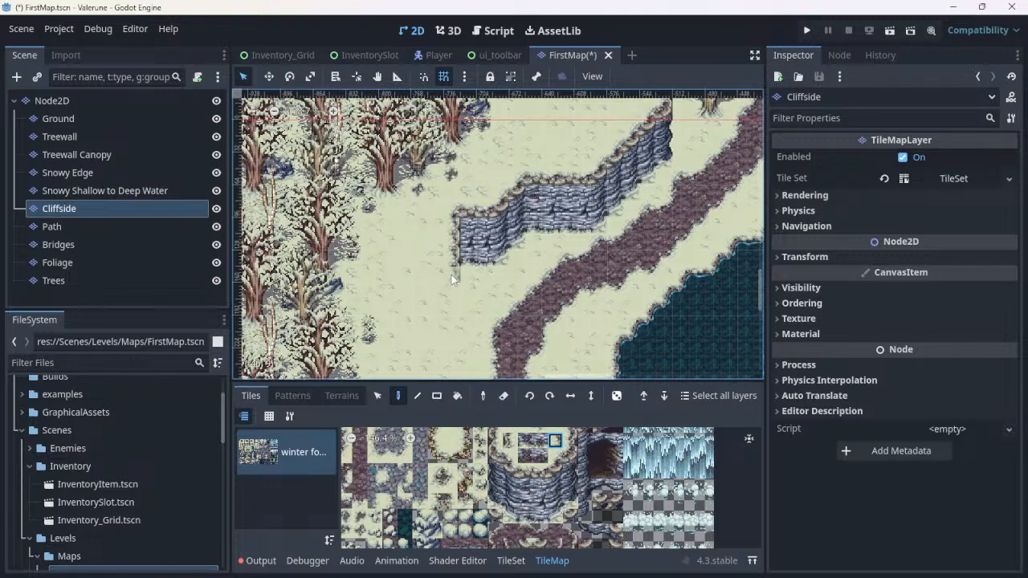
{"action": "left_click_drag", "start_coordinate": [452, 294], "coordinate": [458, 334]}
Step: Turn the cliff edge west at the lower end of the vertical run with a rocky bend tile and a ledge corner tile
{"action": "middle_click_drag", "start_coordinate": [494, 346], "coordinate": [488, 215]}
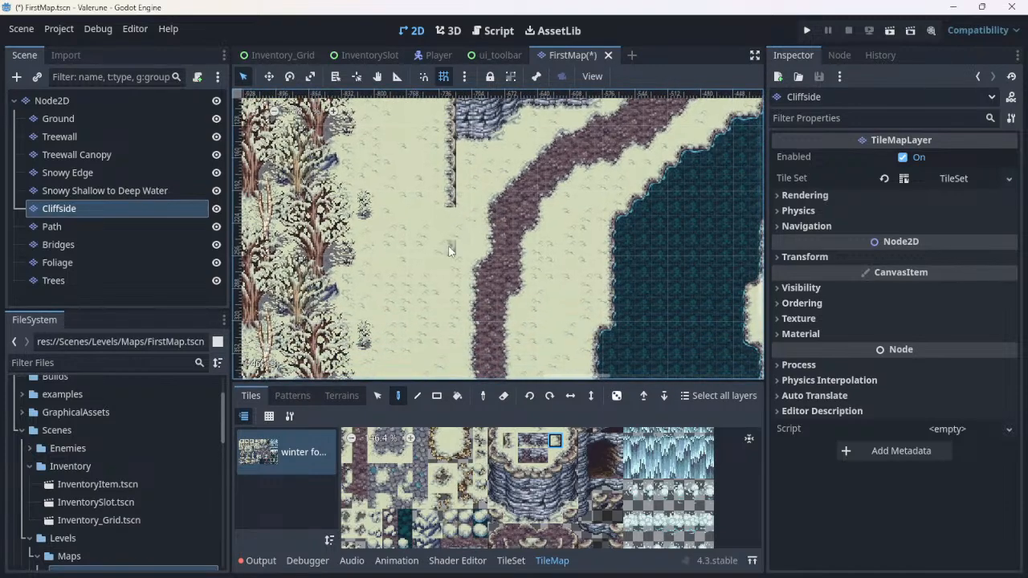
{"action": "scroll", "coordinate": [431, 321], "scroll_direction": "up", "scroll_amount": 1}
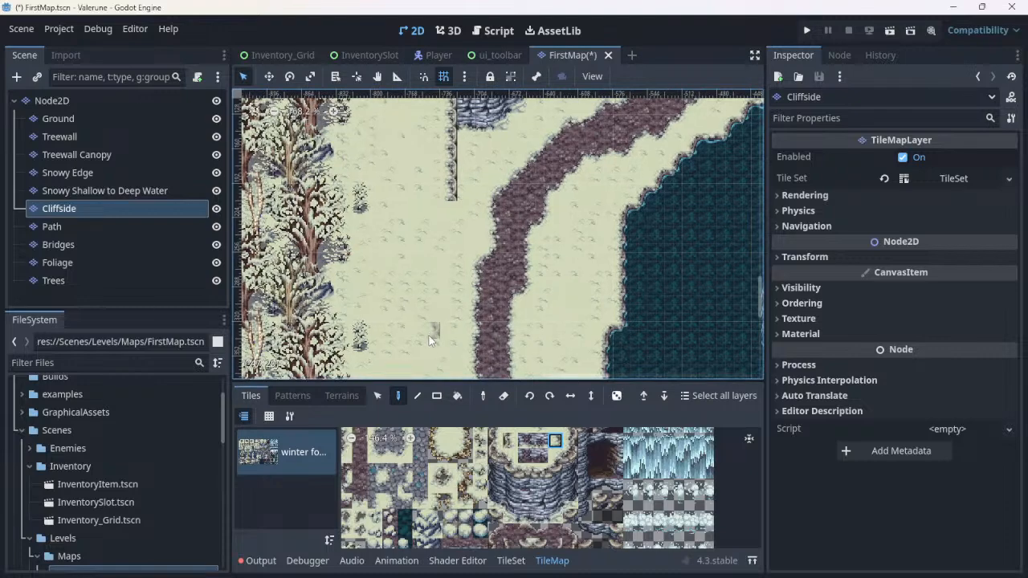
{"action": "scroll", "coordinate": [440, 197], "scroll_direction": "up", "scroll_amount": 1}
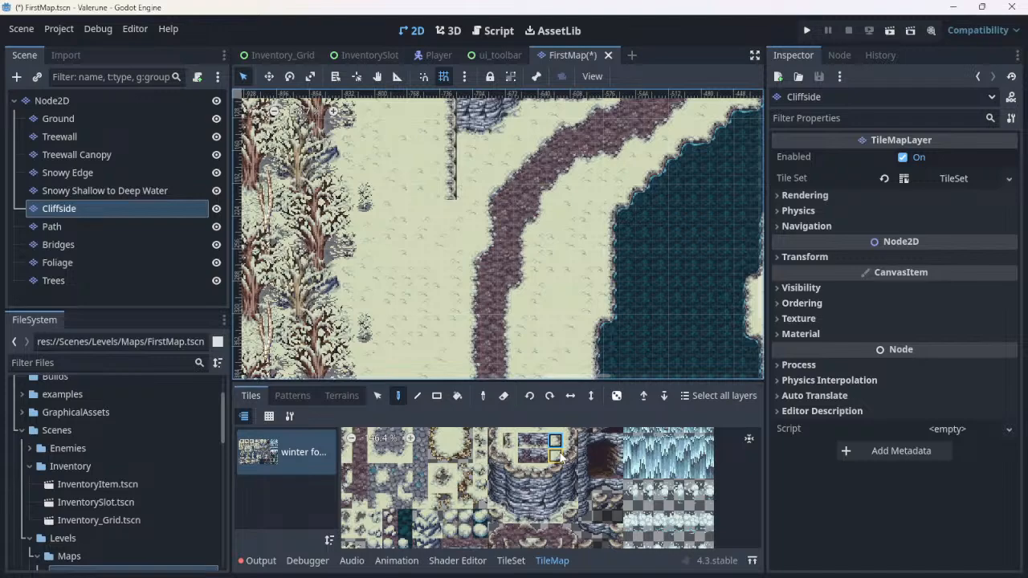
{"action": "left_click", "coordinate": [511, 455]}
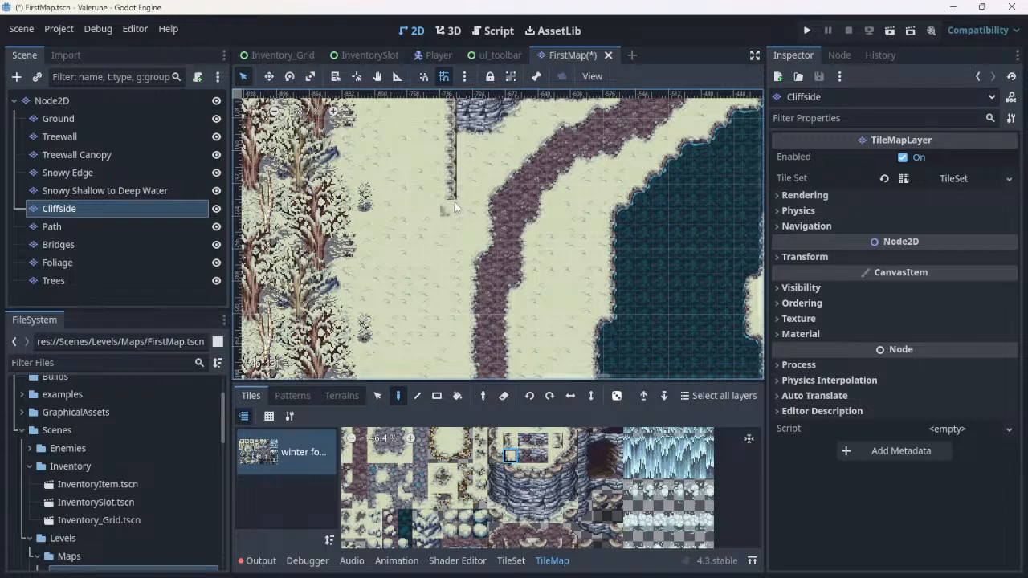
{"action": "left_click", "coordinate": [510, 473]}
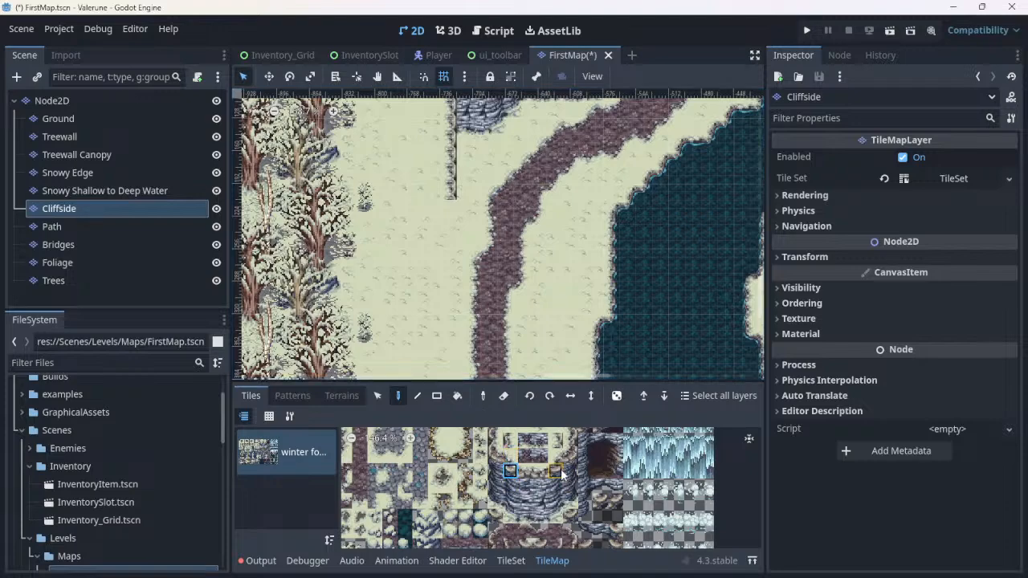
{"action": "left_click", "coordinate": [555, 470]}
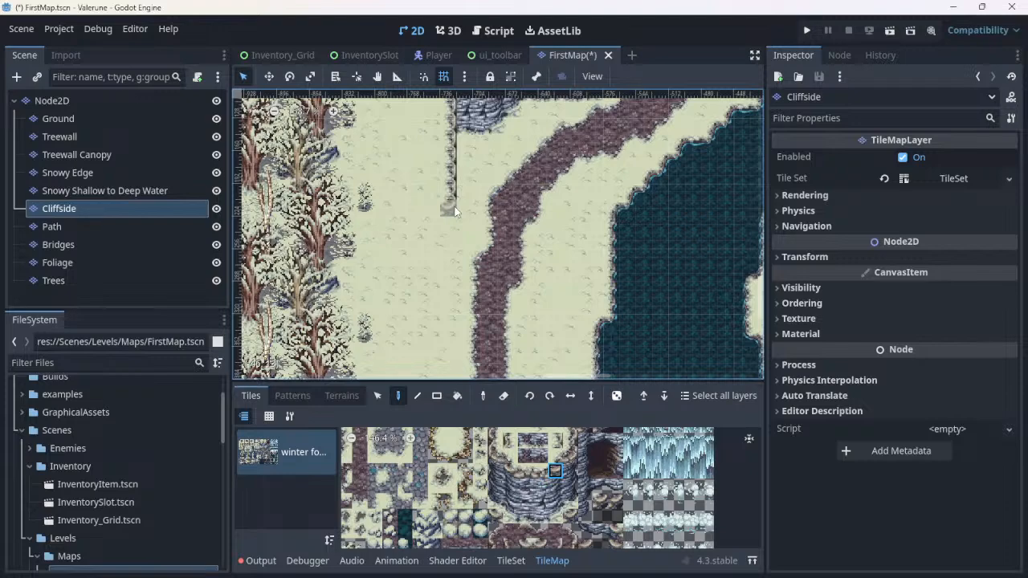
{"action": "left_click", "coordinate": [455, 211]}
{"action": "left_click", "coordinate": [555, 455]}
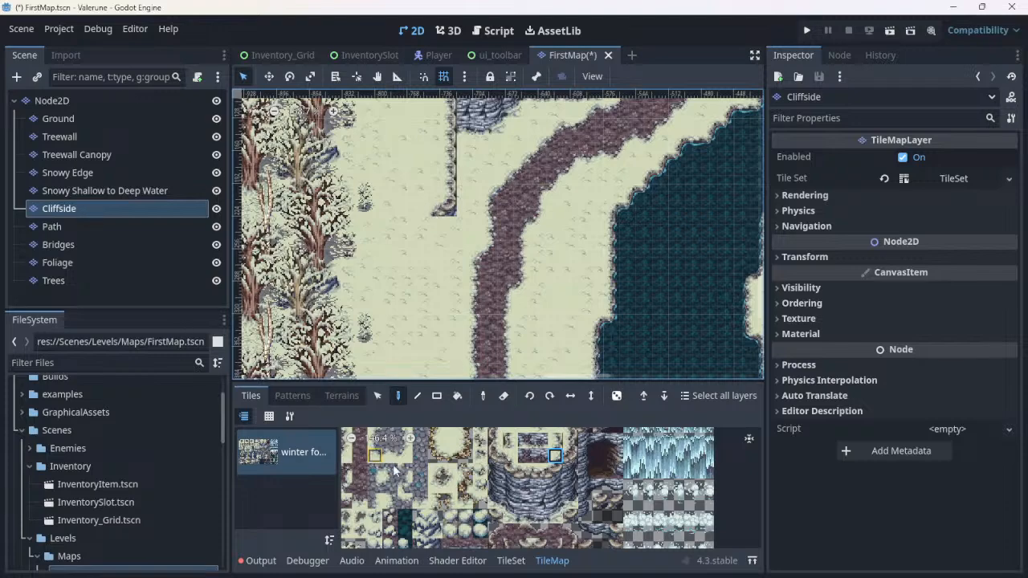
{"action": "left_click", "coordinate": [554, 472]}
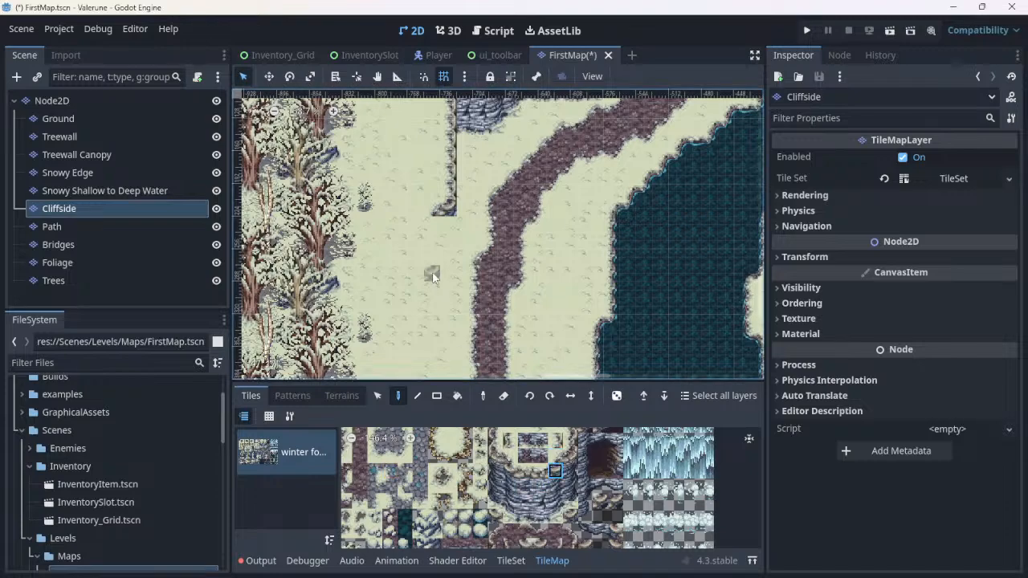
{"action": "left_click", "coordinate": [434, 207]}
{"action": "left_click", "coordinate": [571, 465]}
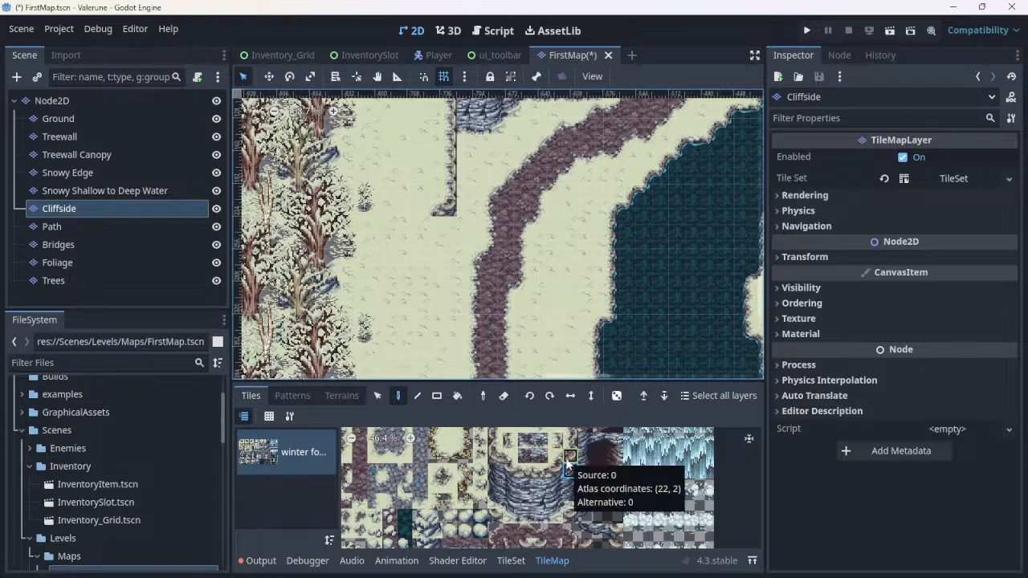
{"action": "left_click", "coordinate": [540, 473]}
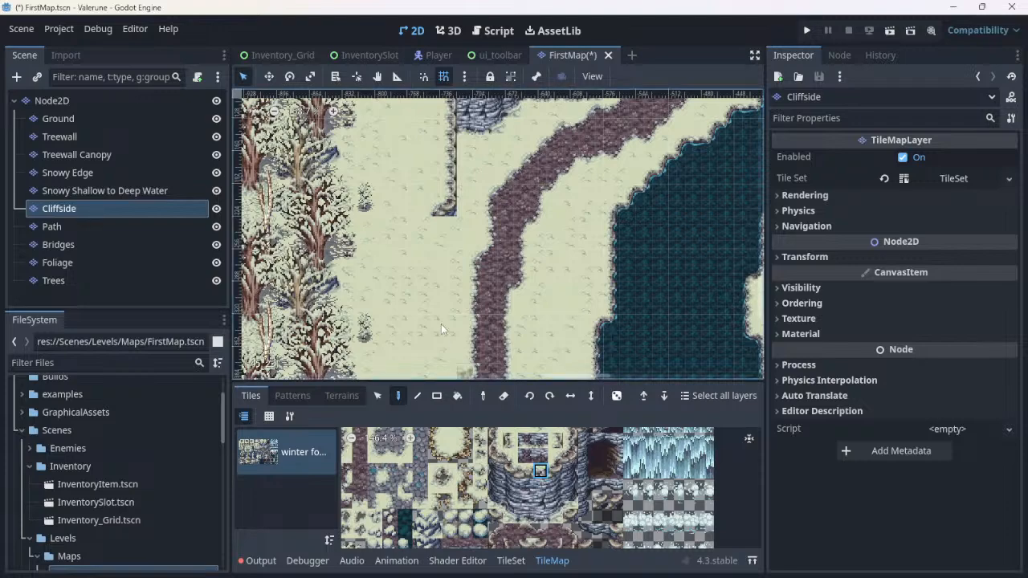
{"action": "left_click", "coordinate": [439, 216]}
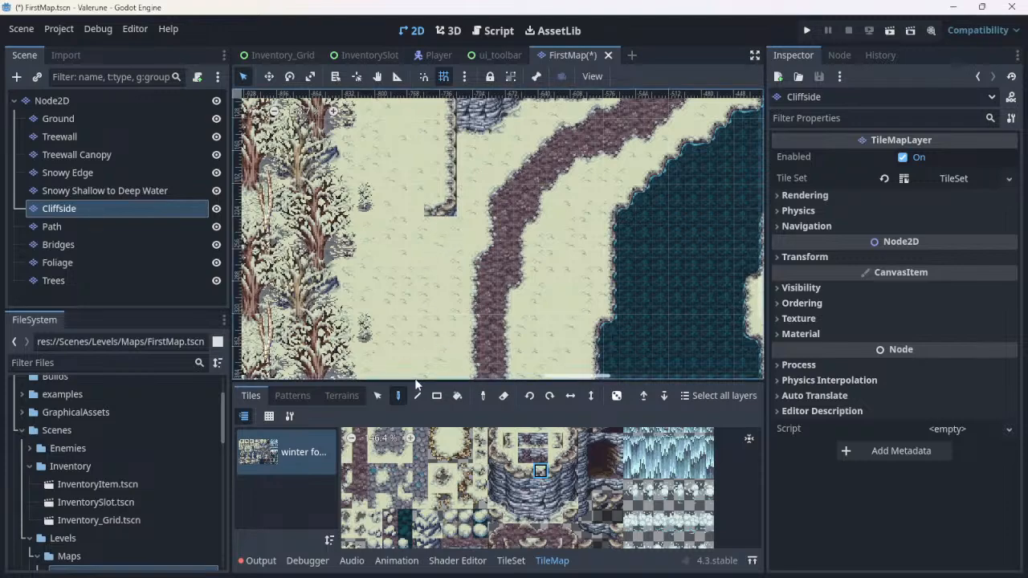
{"action": "left_click", "coordinate": [555, 456]}
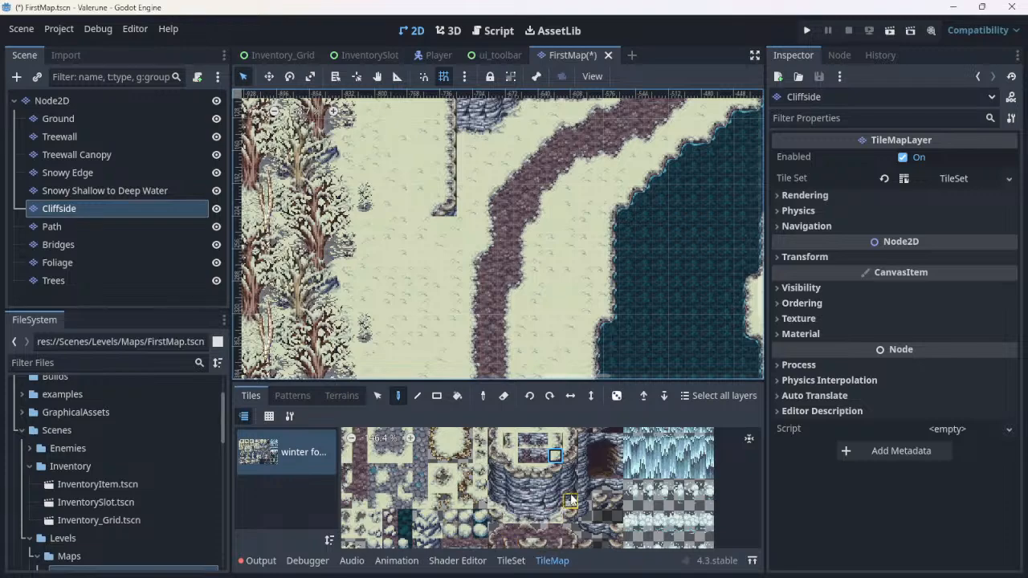
Step: Build a cliff face under the bend from two stacked wall tiles, a base tile beneath them and vertical edge tiles on the west side
{"action": "left_click_drag", "start_coordinate": [571, 486], "coordinate": [575, 475]}
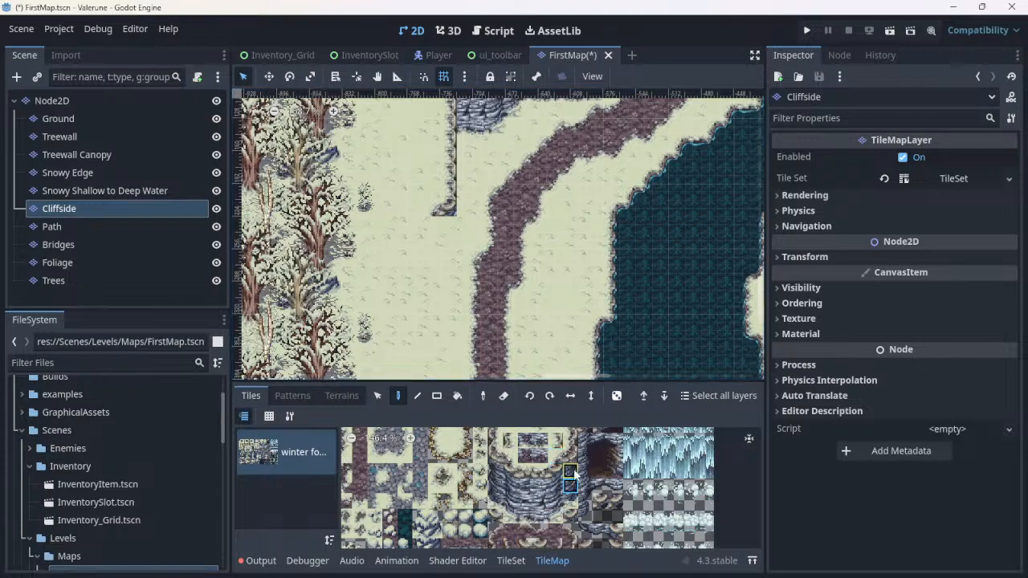
{"action": "left_click", "coordinate": [449, 233]}
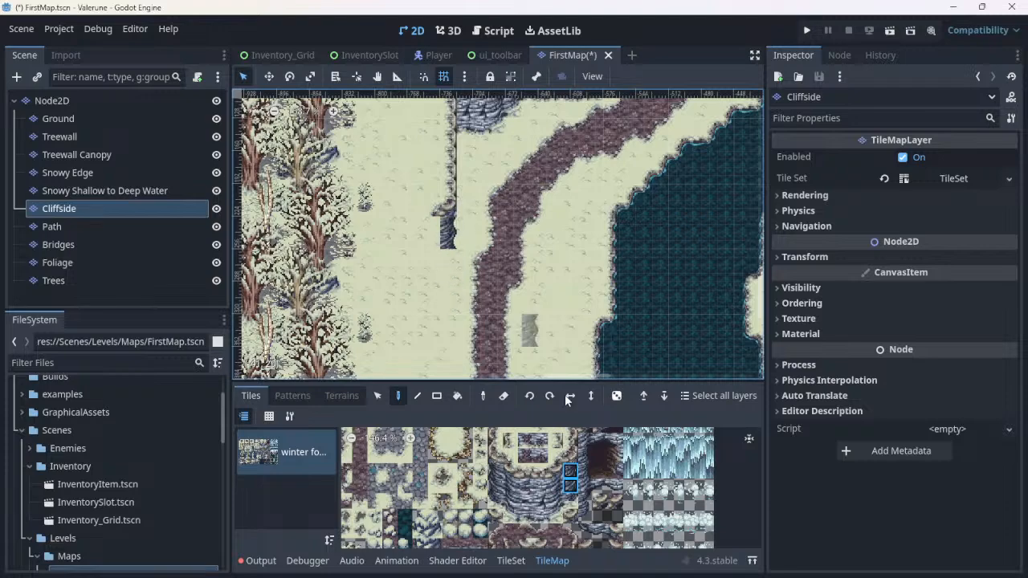
{"action": "left_click", "coordinate": [571, 455]}
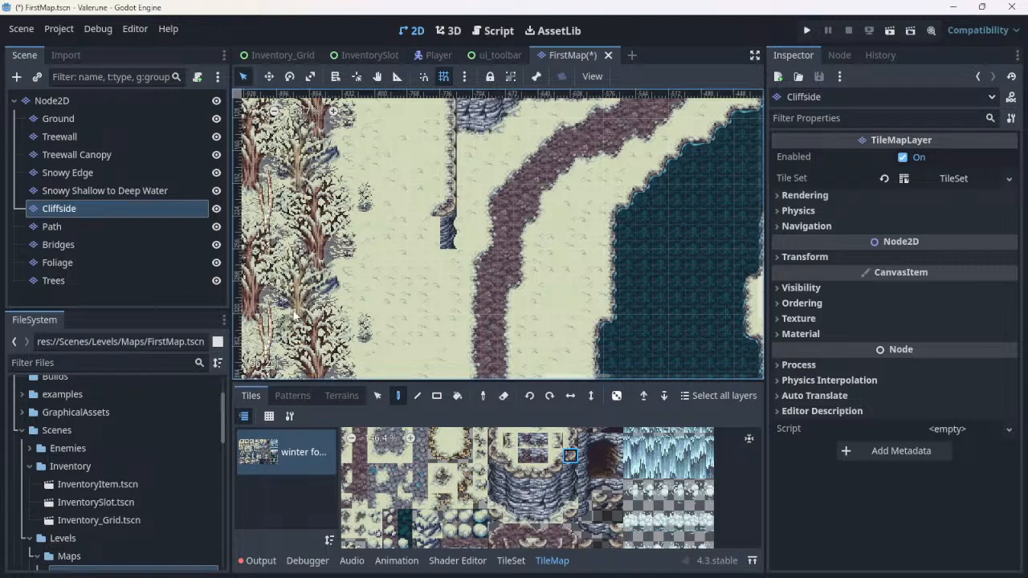
{"action": "scroll", "coordinate": [415, 248], "scroll_direction": "up", "scroll_amount": 2}
{"action": "scroll", "coordinate": [428, 236], "scroll_direction": "up", "scroll_amount": 1}
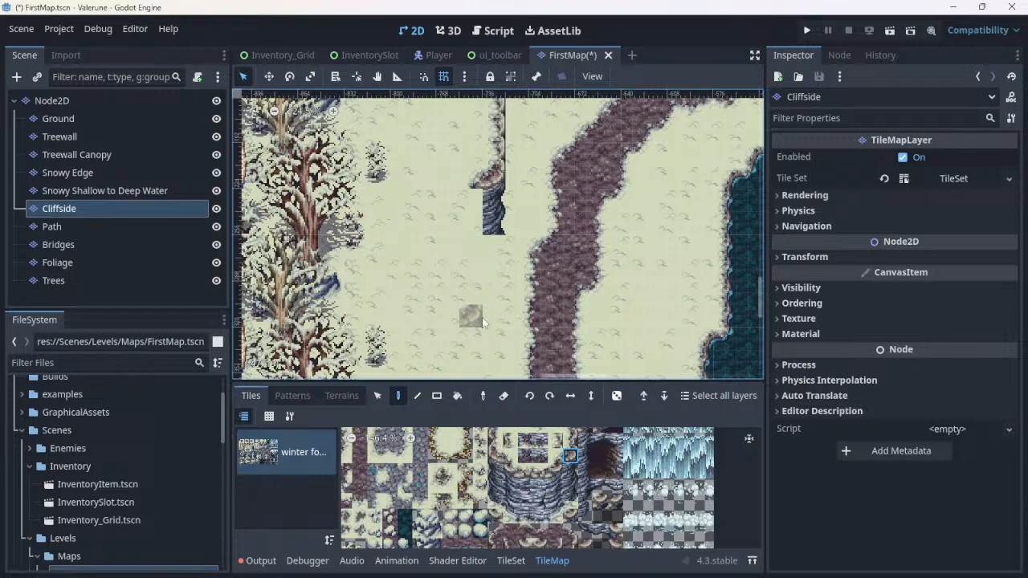
{"action": "left_click", "coordinate": [556, 442]}
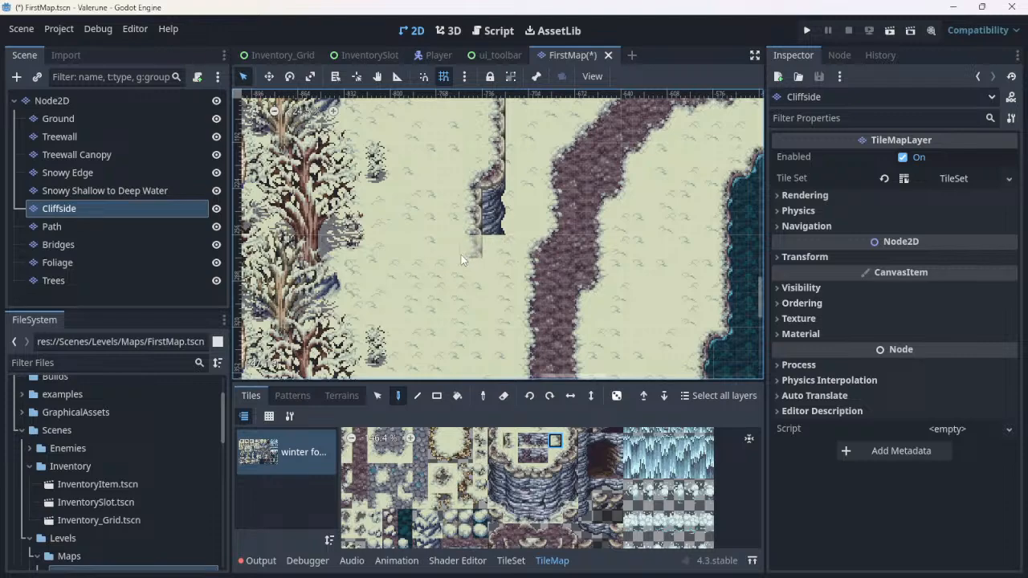
{"action": "left_click", "coordinate": [570, 503]}
{"action": "left_click", "coordinate": [493, 253]}
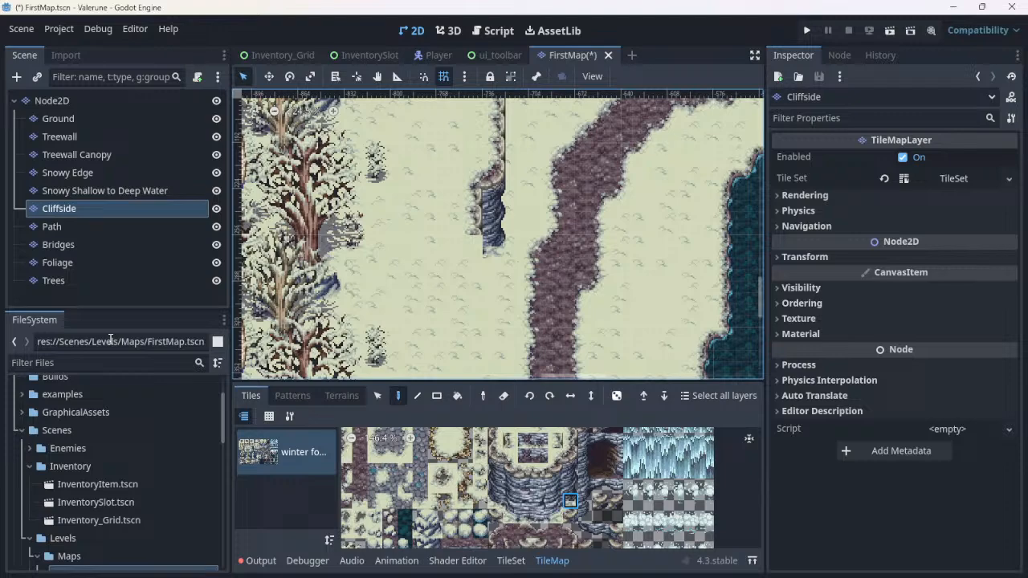
{"action": "scroll", "coordinate": [503, 249], "scroll_direction": "down", "scroll_amount": 4}
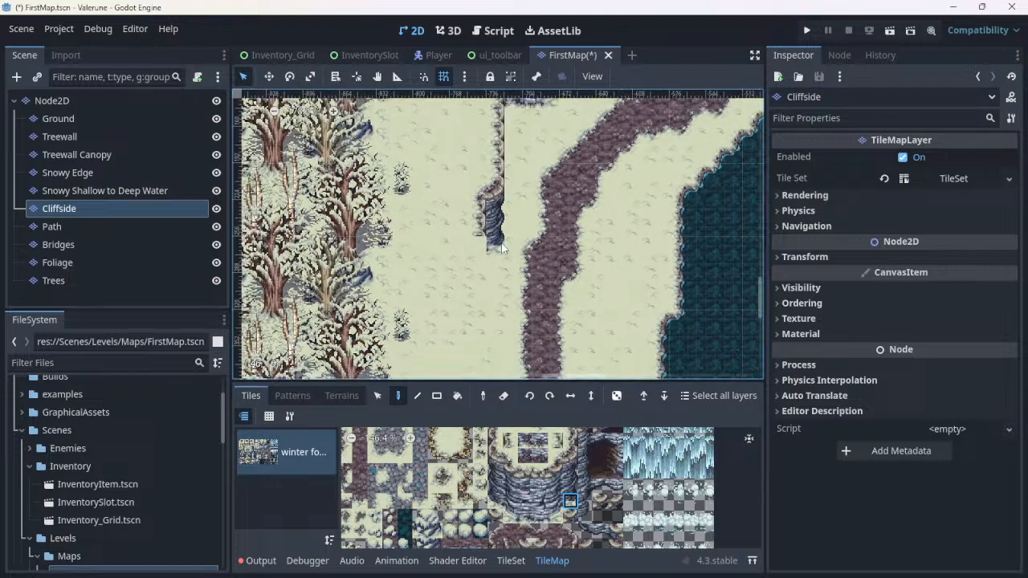
{"action": "scroll", "coordinate": [503, 249], "scroll_direction": "down", "scroll_amount": 5}
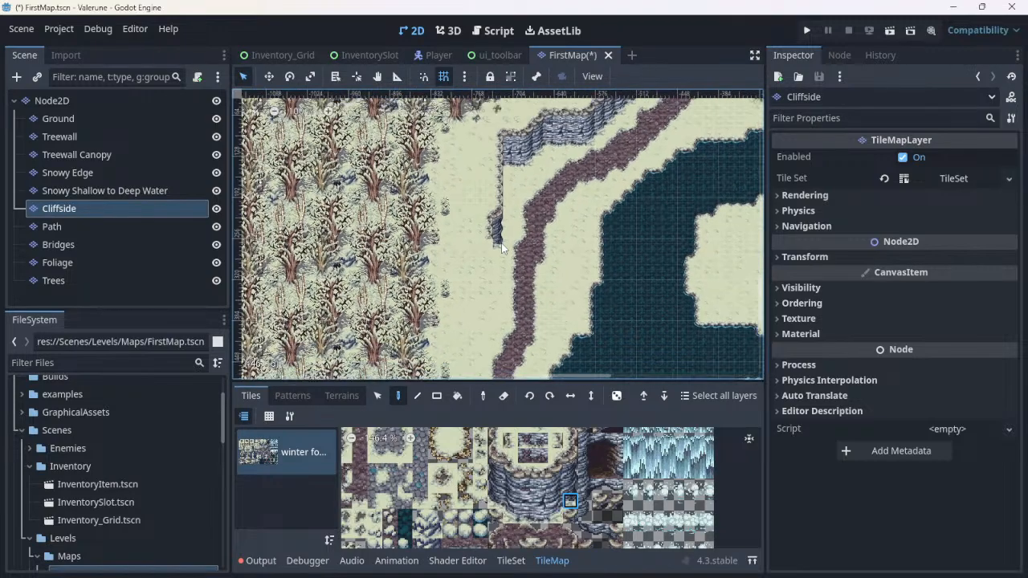
{"action": "scroll", "coordinate": [480, 274], "scroll_direction": "up", "scroll_amount": 2}
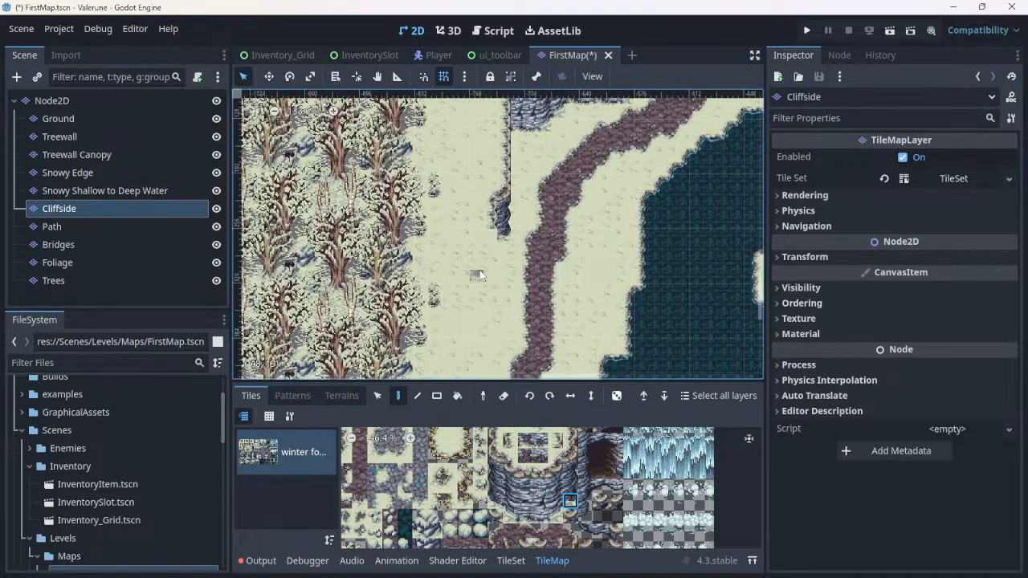
{"action": "scroll", "coordinate": [479, 273], "scroll_direction": "up", "scroll_amount": 3}
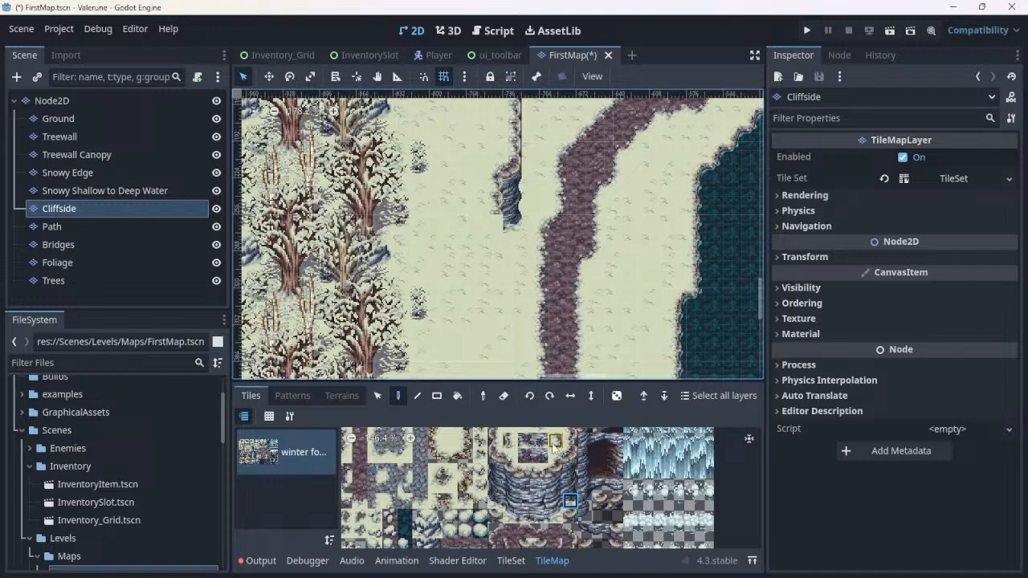
Step: Paint vertical cliff edge tiles down from the west side of the small cliff face, extending well past its base
{"action": "left_click", "coordinate": [554, 442]}
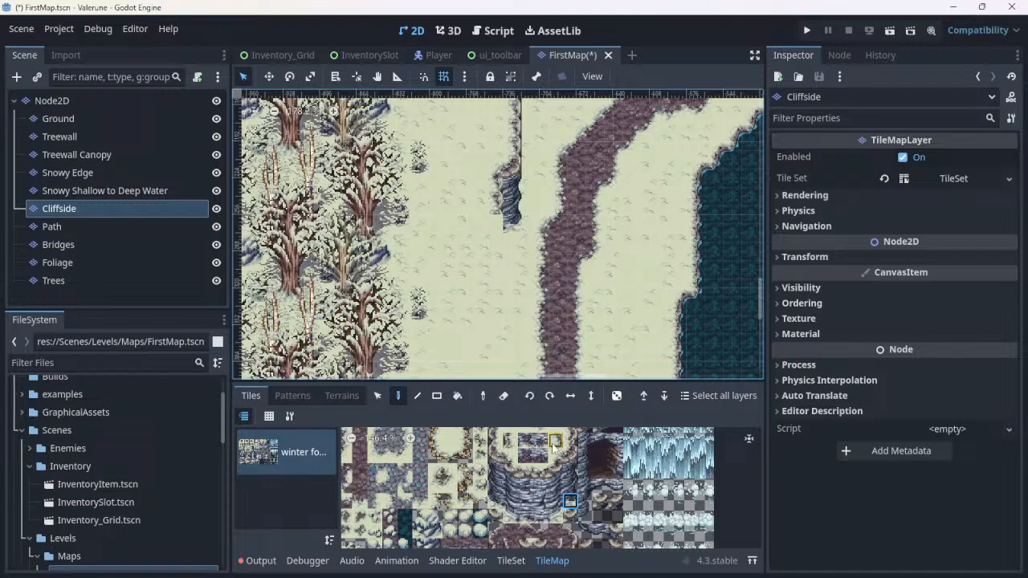
{"action": "left_click", "coordinate": [492, 226]}
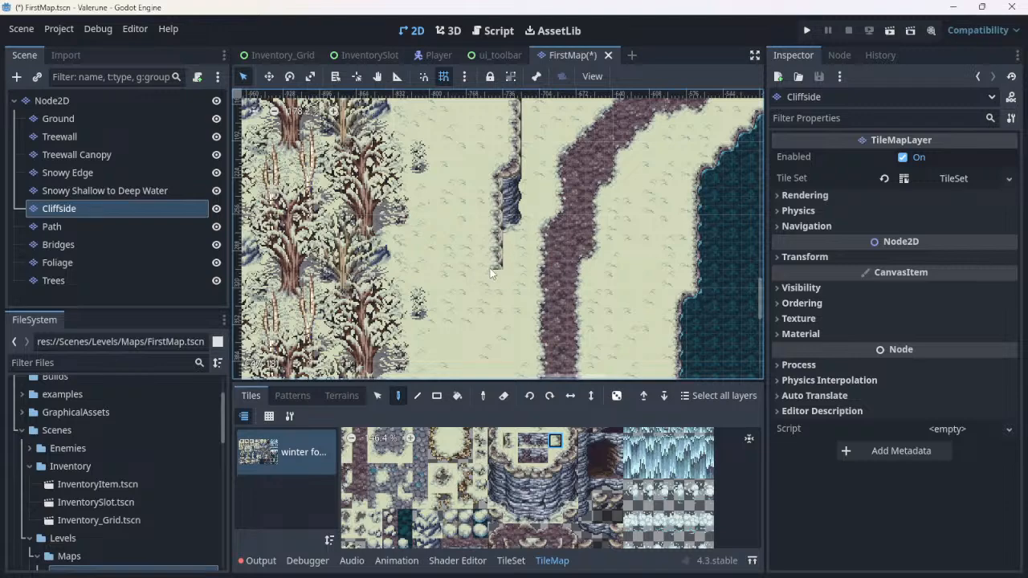
{"action": "left_click_drag", "start_coordinate": [490, 268], "coordinate": [490, 285]}
Step: Turn the cliff edge west at the lower end of the new vertical run with a rocky bend tile and a ledge corner tile
{"action": "scroll", "coordinate": [491, 289], "scroll_direction": "down", "scroll_amount": 5}
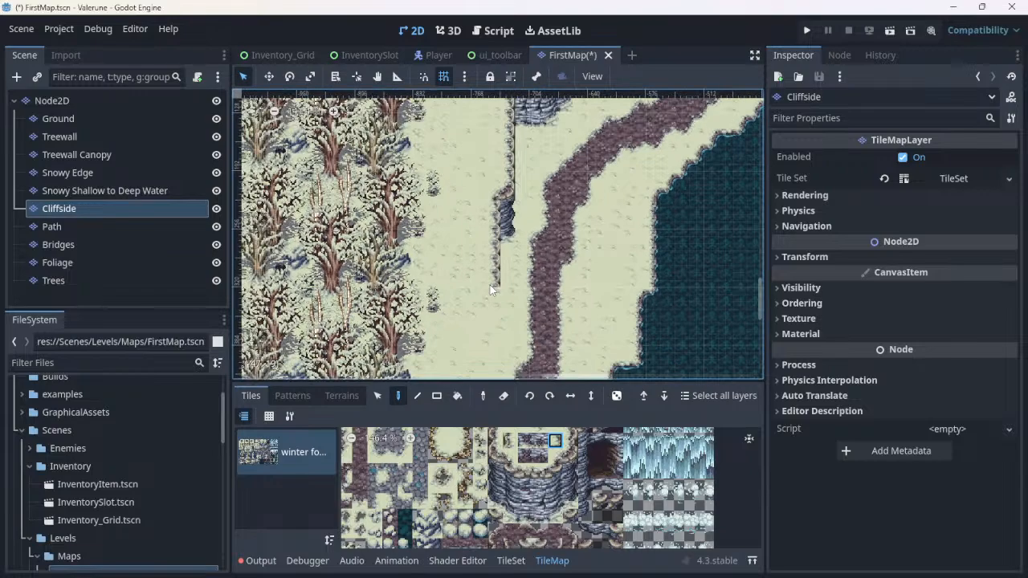
{"action": "middle_click_drag", "start_coordinate": [491, 289], "coordinate": [494, 207]}
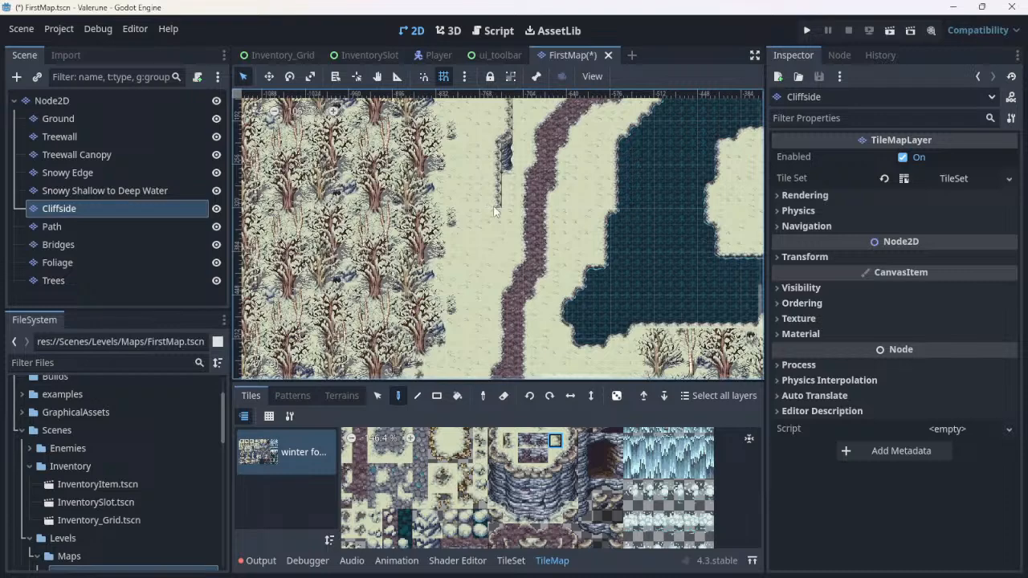
{"action": "scroll", "coordinate": [494, 208], "scroll_direction": "up", "scroll_amount": 2}
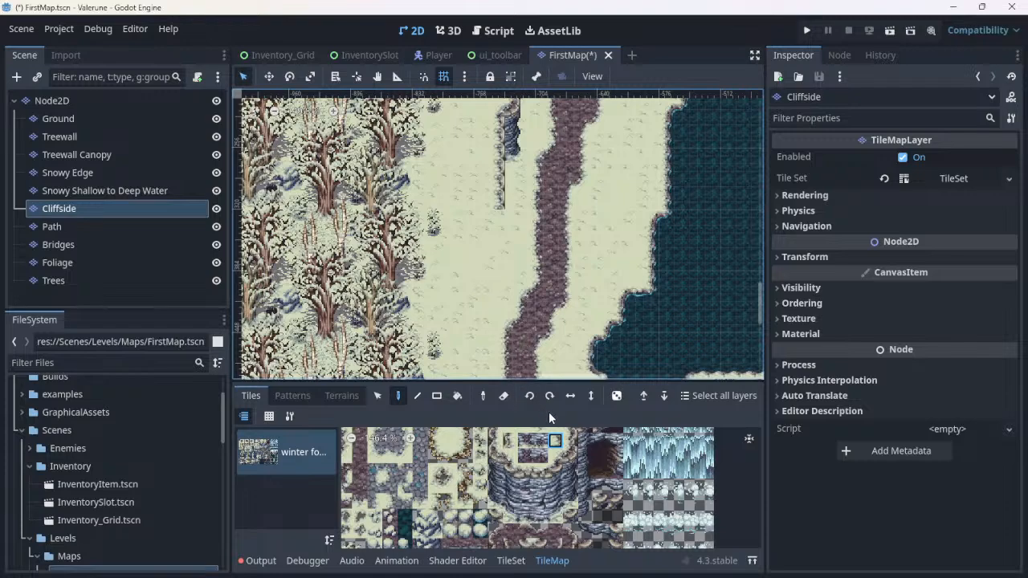
{"action": "left_click", "coordinate": [568, 456]}
{"action": "left_click", "coordinate": [495, 220]}
{"action": "left_click", "coordinate": [503, 220]}
{"action": "left_click", "coordinate": [558, 456]}
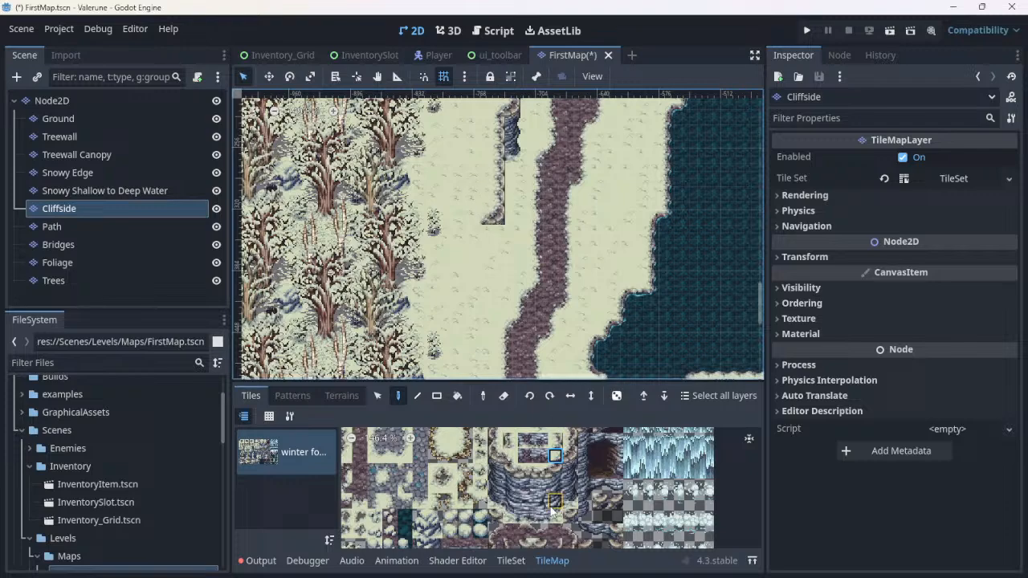
Step: Build a cliff face under the new bend from a four-tile column with a ledge top and a three-tile wall column on its east side
{"action": "left_click", "coordinate": [554, 472]}
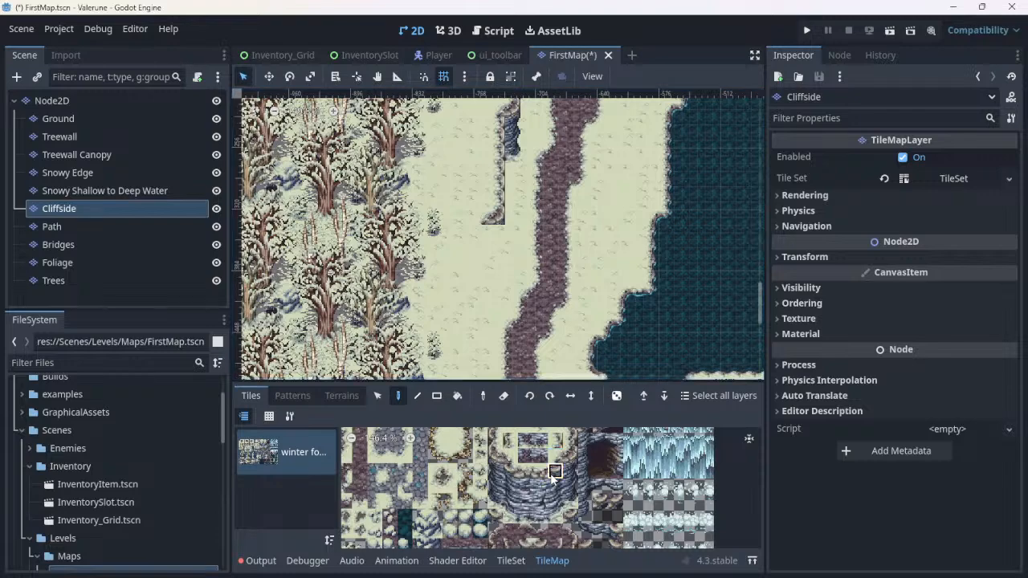
{"action": "left_click_drag", "start_coordinate": [554, 472], "coordinate": [556, 518]}
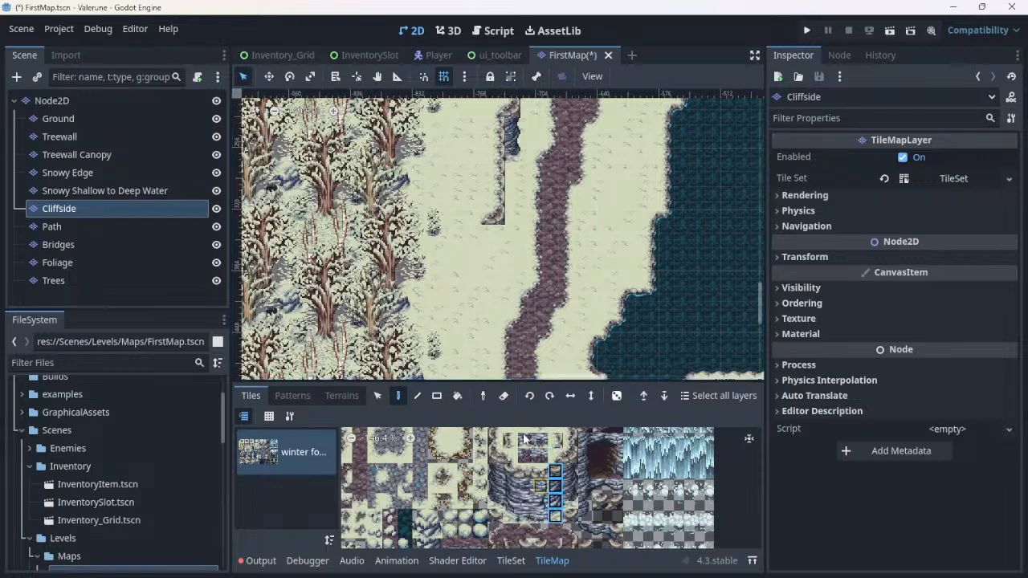
{"action": "left_click", "coordinate": [486, 257]}
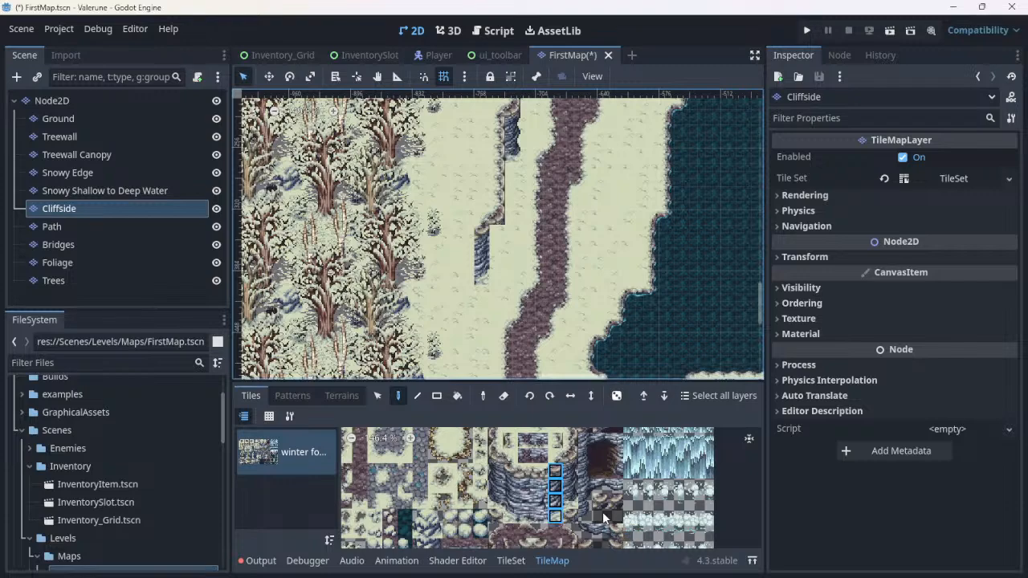
{"action": "left_click_drag", "start_coordinate": [570, 502], "coordinate": [570, 471]}
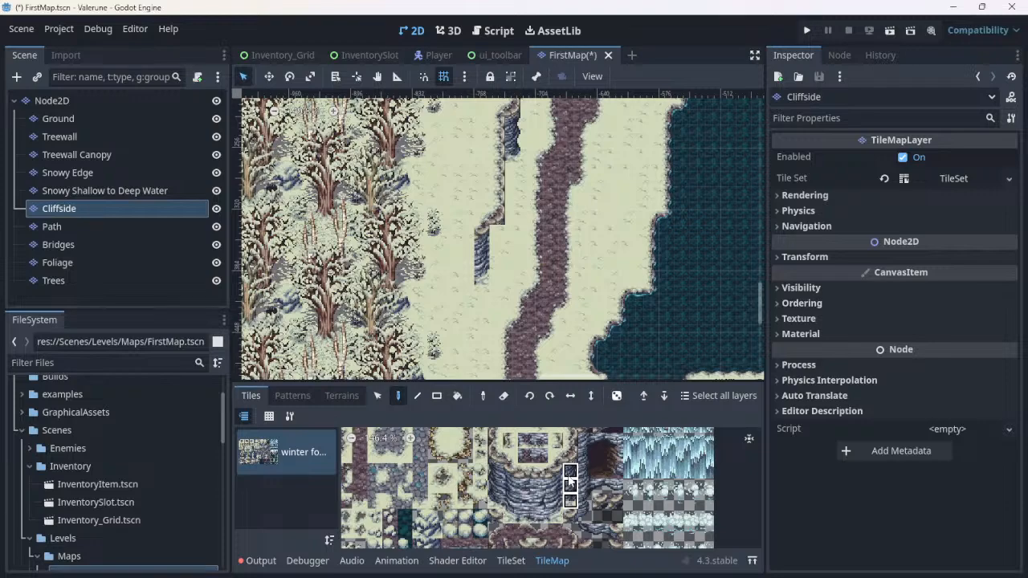
{"action": "left_click_drag", "start_coordinate": [571, 481], "coordinate": [571, 479]}
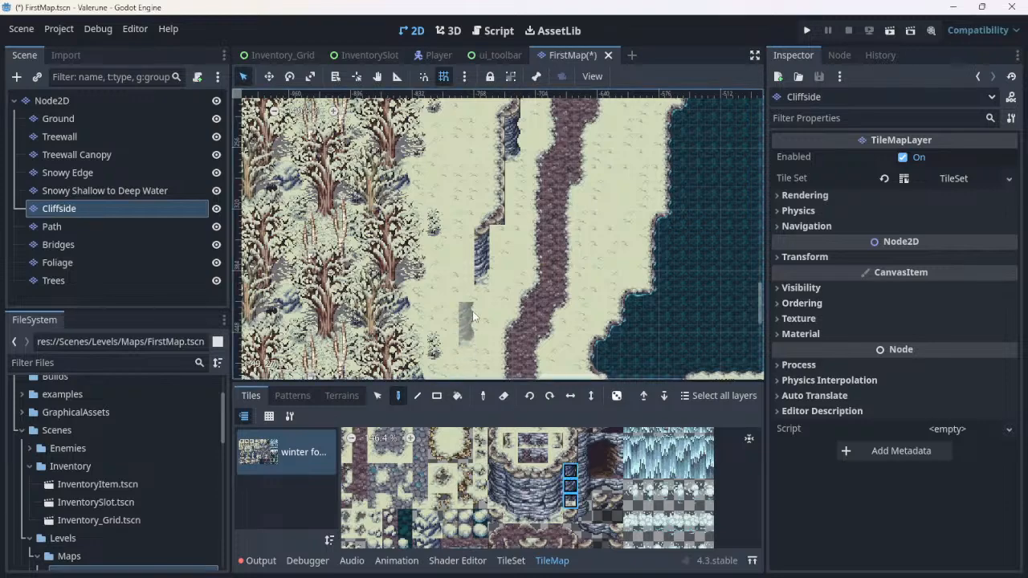
{"action": "left_click", "coordinate": [491, 256]}
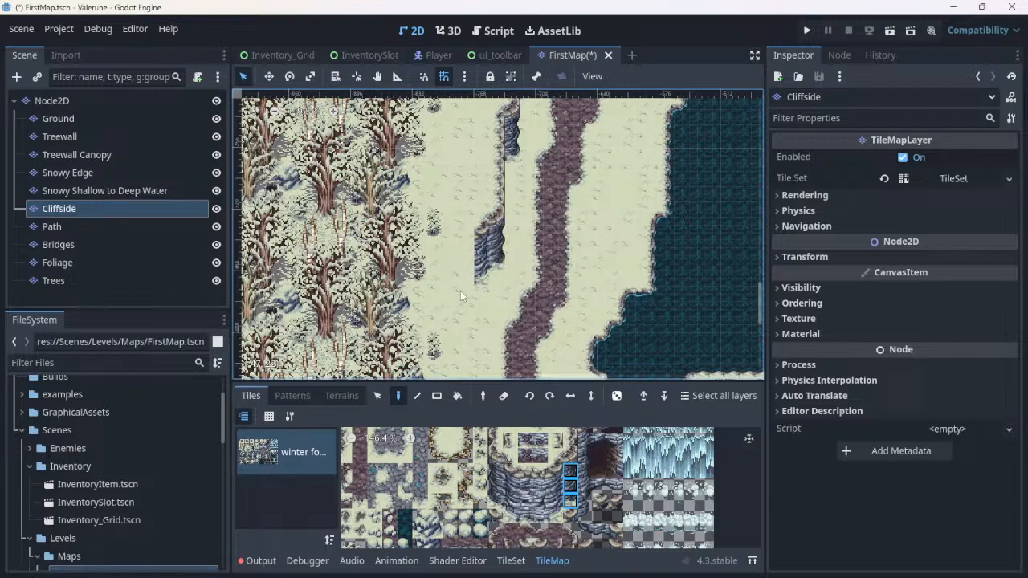
Step: Examine the cliff's course along the path and the open ground between the tree wall and the path further south
{"action": "scroll", "coordinate": [541, 305], "scroll_direction": "down", "scroll_amount": 3}
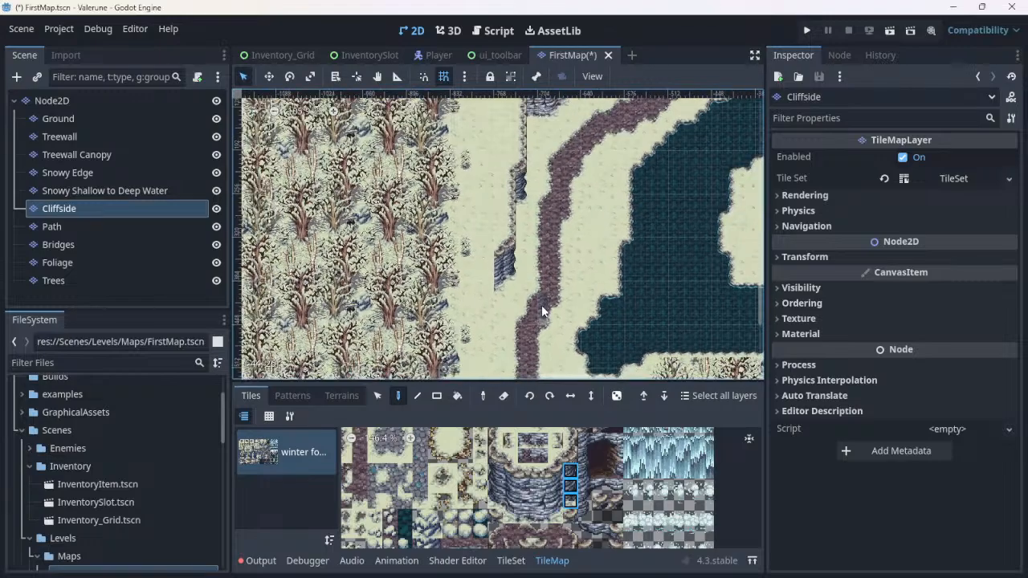
{"action": "scroll", "coordinate": [542, 311], "scroll_direction": "down", "scroll_amount": 2}
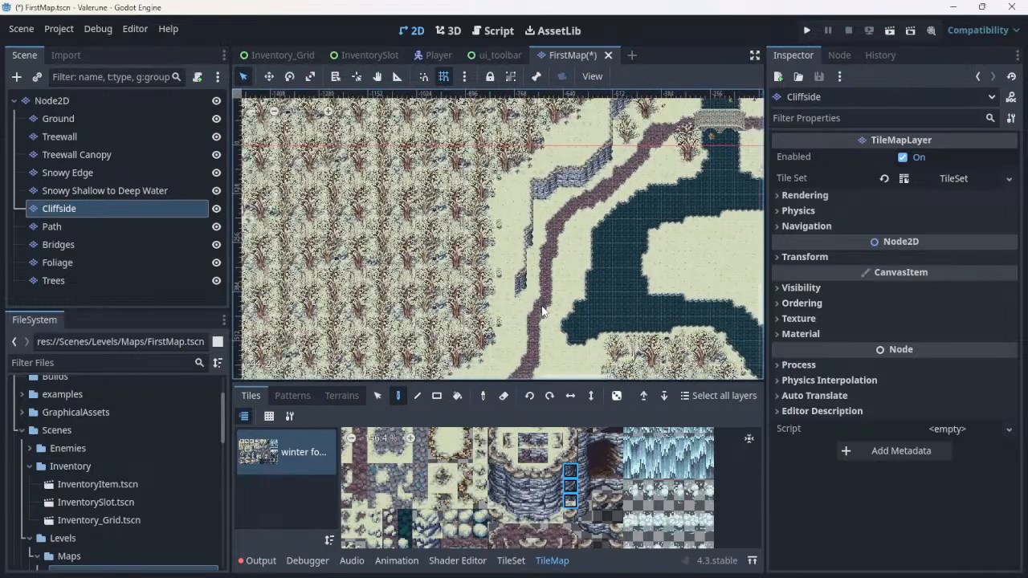
{"action": "scroll", "coordinate": [543, 311], "scroll_direction": "up", "scroll_amount": 2}
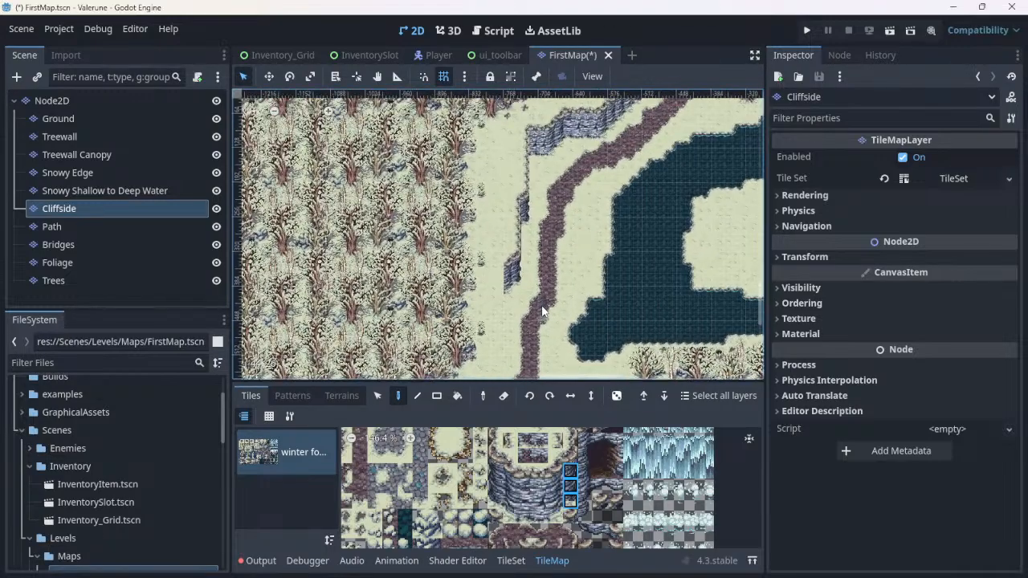
{"action": "scroll", "coordinate": [543, 311], "scroll_direction": "up", "scroll_amount": 2}
{"action": "scroll", "coordinate": [542, 311], "scroll_direction": "up", "scroll_amount": 2}
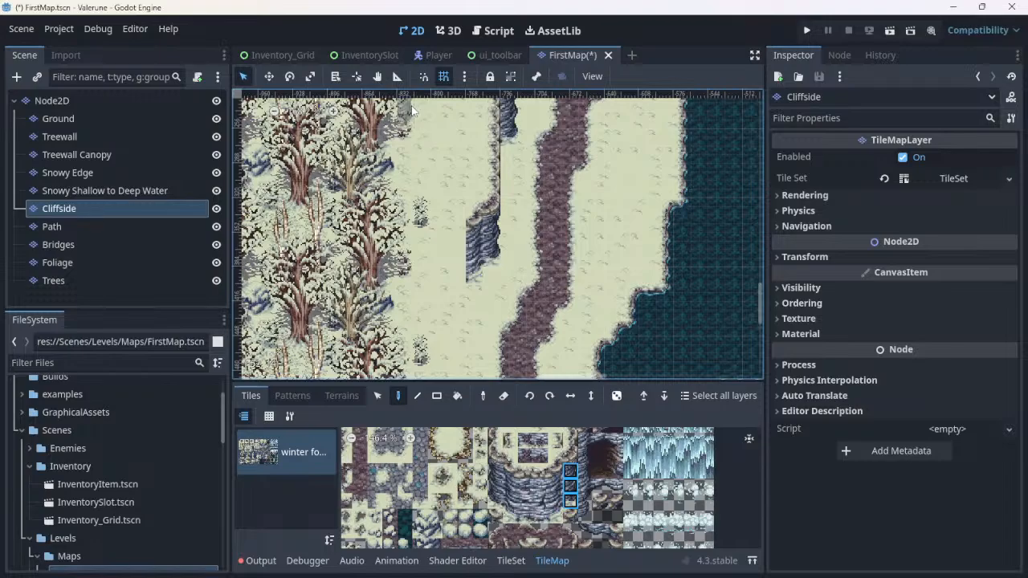
{"action": "scroll", "coordinate": [407, 224], "scroll_direction": "down", "scroll_amount": 1}
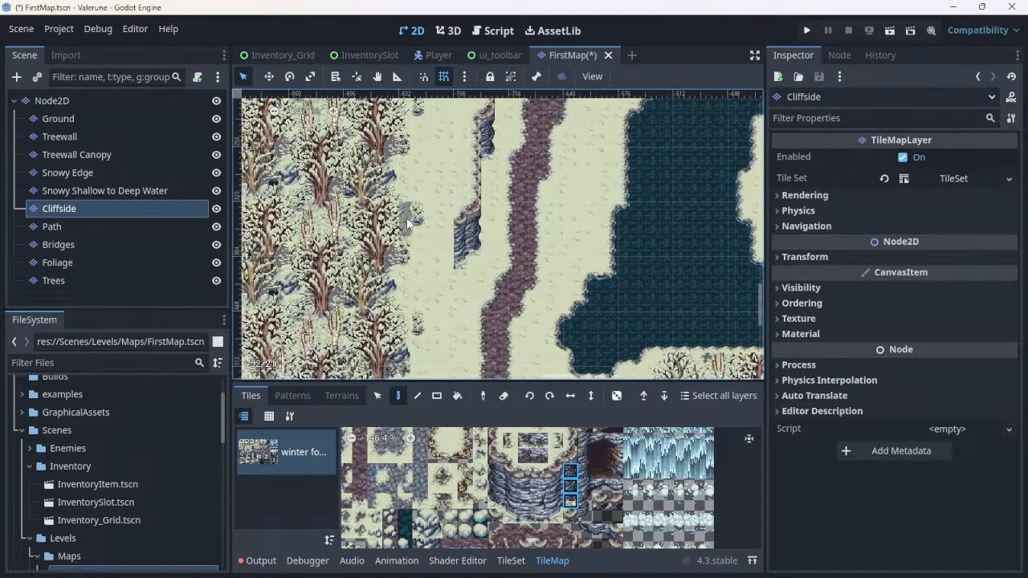
{"action": "scroll", "coordinate": [407, 224], "scroll_direction": "down", "scroll_amount": 4}
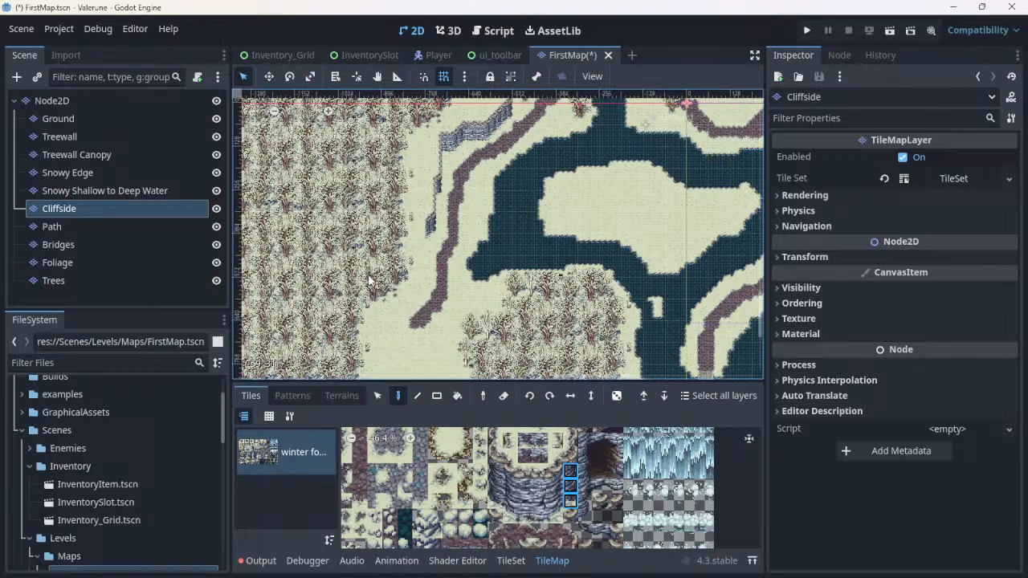
{"action": "scroll", "coordinate": [370, 280], "scroll_direction": "up", "scroll_amount": 2}
{"action": "scroll", "coordinate": [524, 216], "scroll_direction": "up", "scroll_amount": 5}
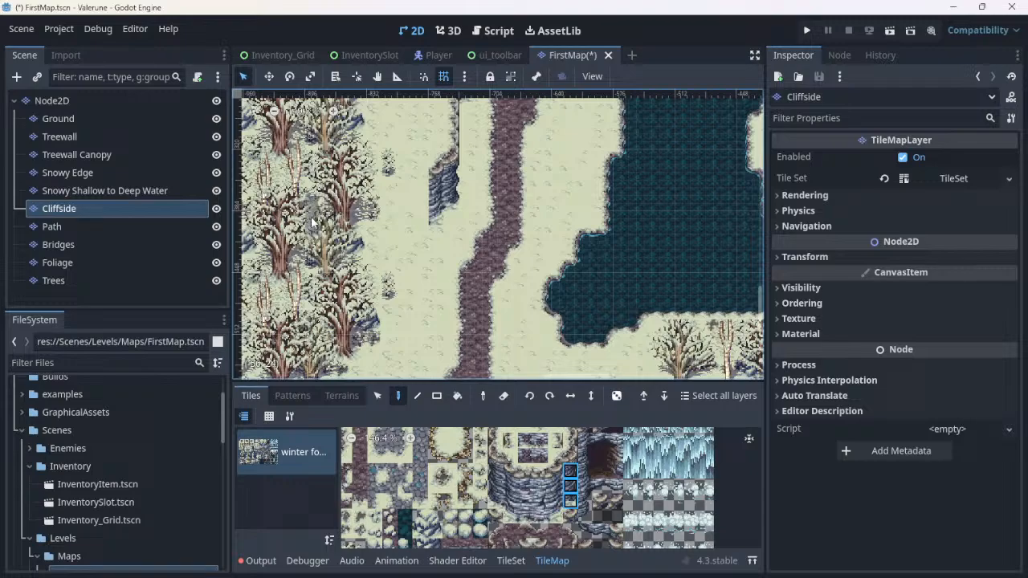
{"action": "scroll", "coordinate": [325, 253], "scroll_direction": "down", "scroll_amount": 4}
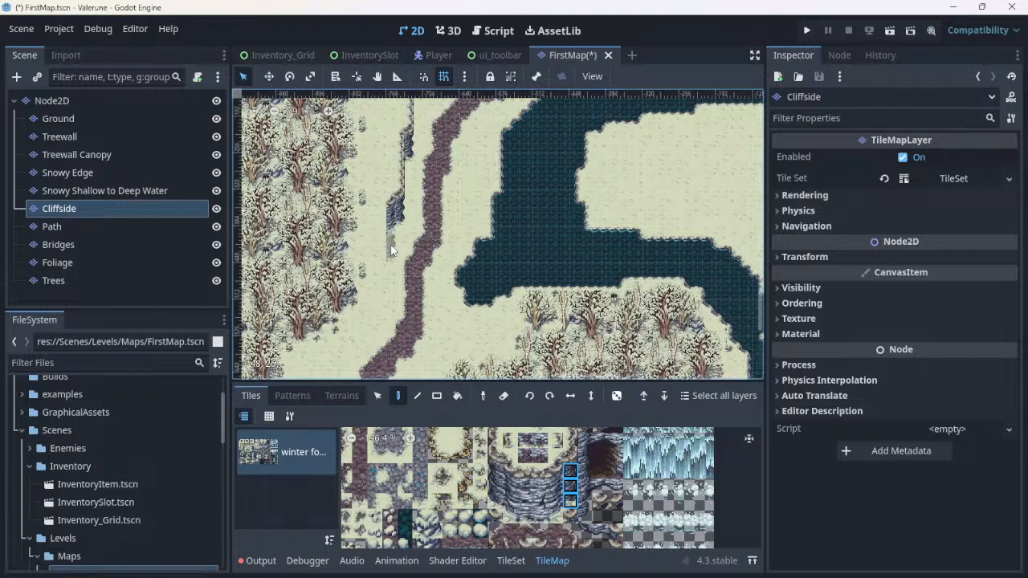
{"action": "middle_click_drag", "start_coordinate": [395, 248], "coordinate": [444, 257]}
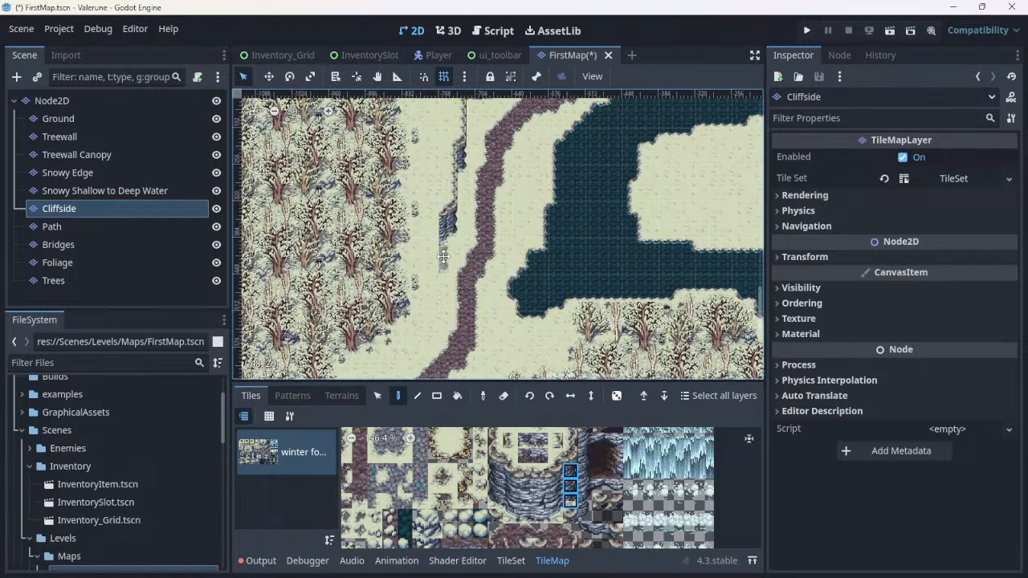
{"action": "scroll", "coordinate": [403, 242], "scroll_direction": "up", "scroll_amount": 1}
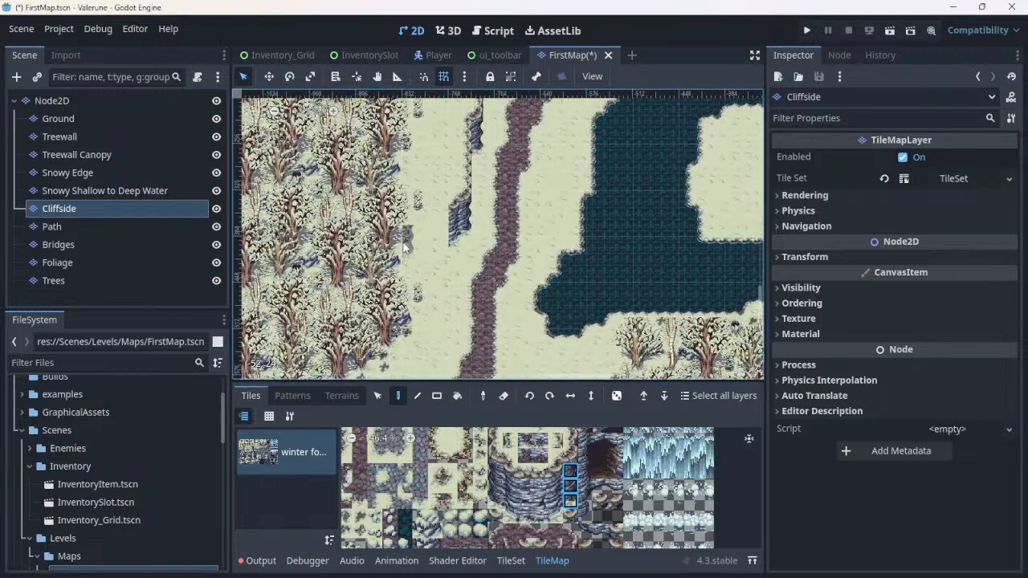
Step: Place a ledge corner tile west of the two-column cliff face and paint vertical cliff edge tiles down from it past the base
{"action": "scroll", "coordinate": [403, 247], "scroll_direction": "up", "scroll_amount": 2}
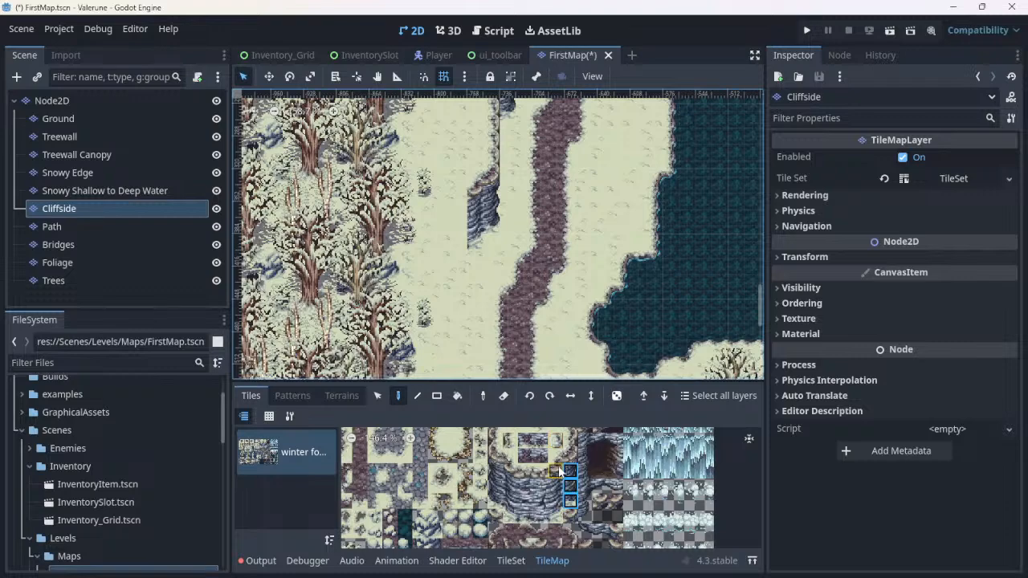
{"action": "left_click", "coordinate": [555, 455]}
{"action": "left_click", "coordinate": [555, 441]}
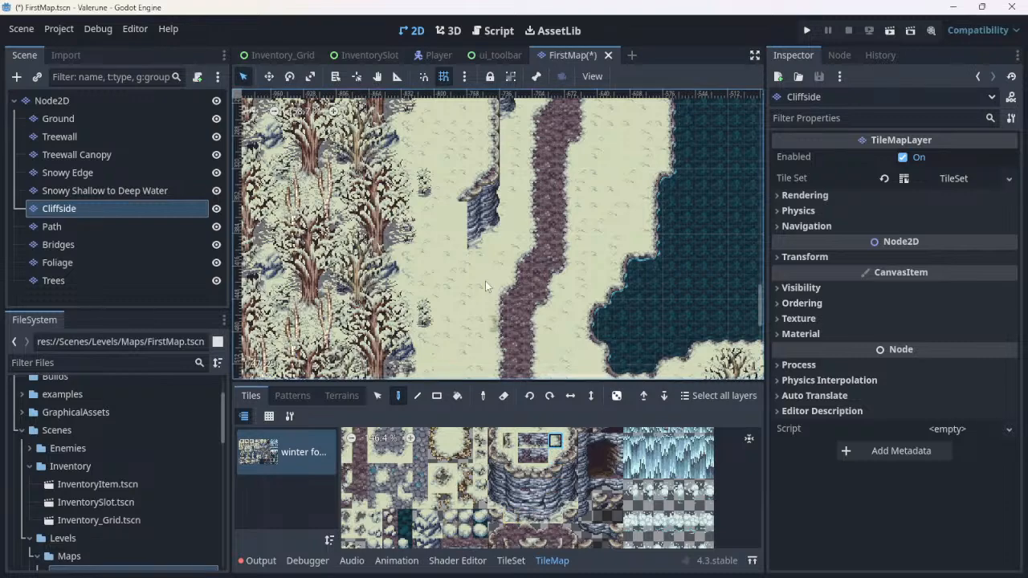
{"action": "left_click", "coordinate": [465, 217]}
{"action": "left_click_drag", "start_coordinate": [464, 216], "coordinate": [462, 278]}
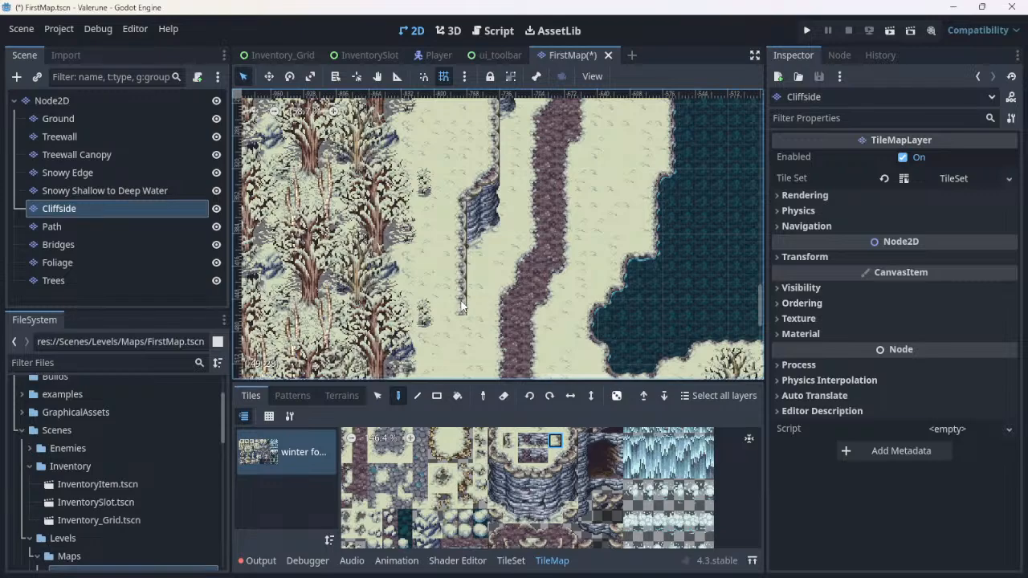
Step: Examine the extended cliff edge against the path, lake and southern clearing, along with the round cliff tiles in the tileset
{"action": "scroll", "coordinate": [462, 306], "scroll_direction": "down", "scroll_amount": 4}
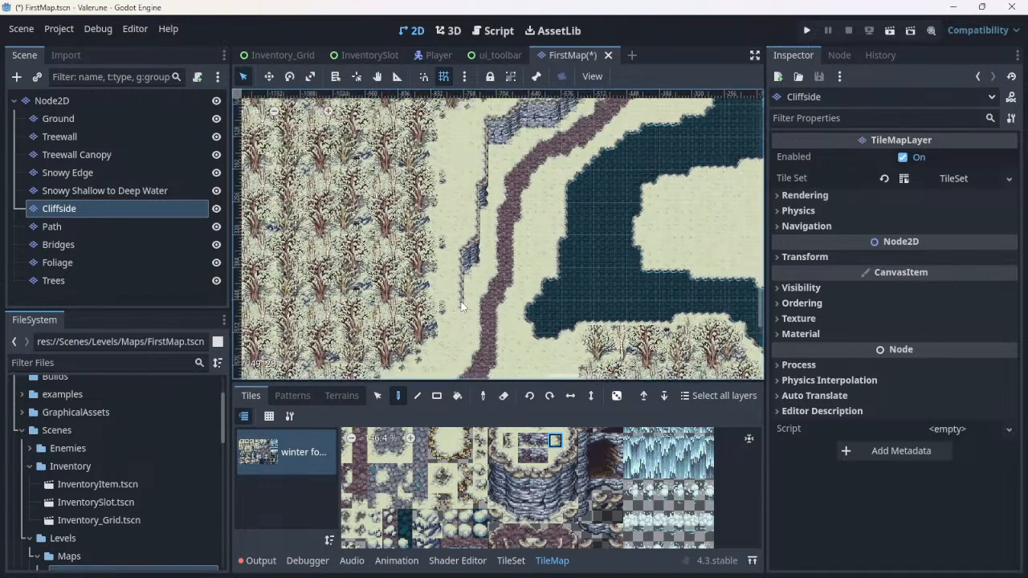
{"action": "scroll", "coordinate": [462, 306], "scroll_direction": "down", "scroll_amount": 1}
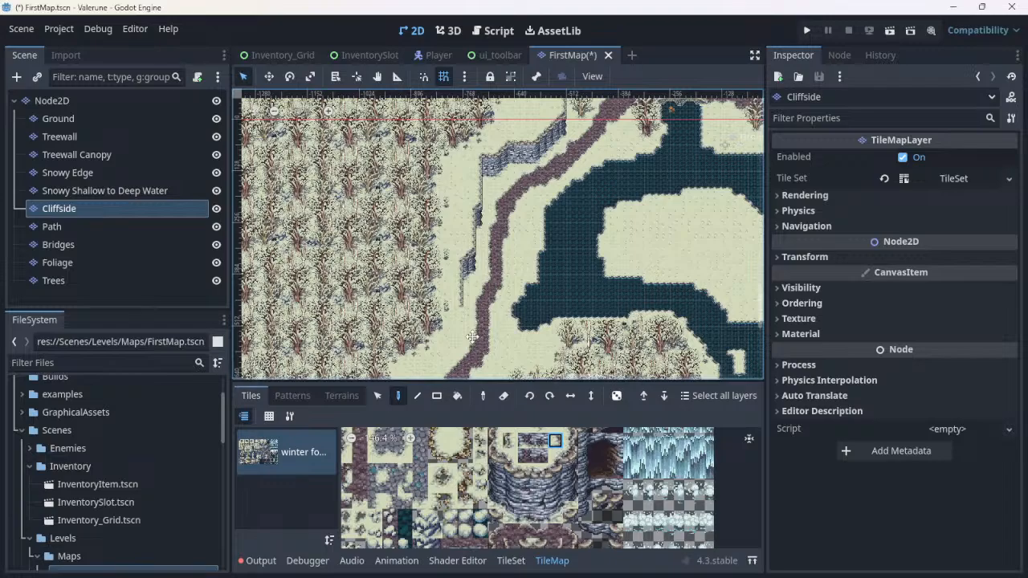
{"action": "middle_click_drag", "start_coordinate": [474, 337], "coordinate": [498, 255]}
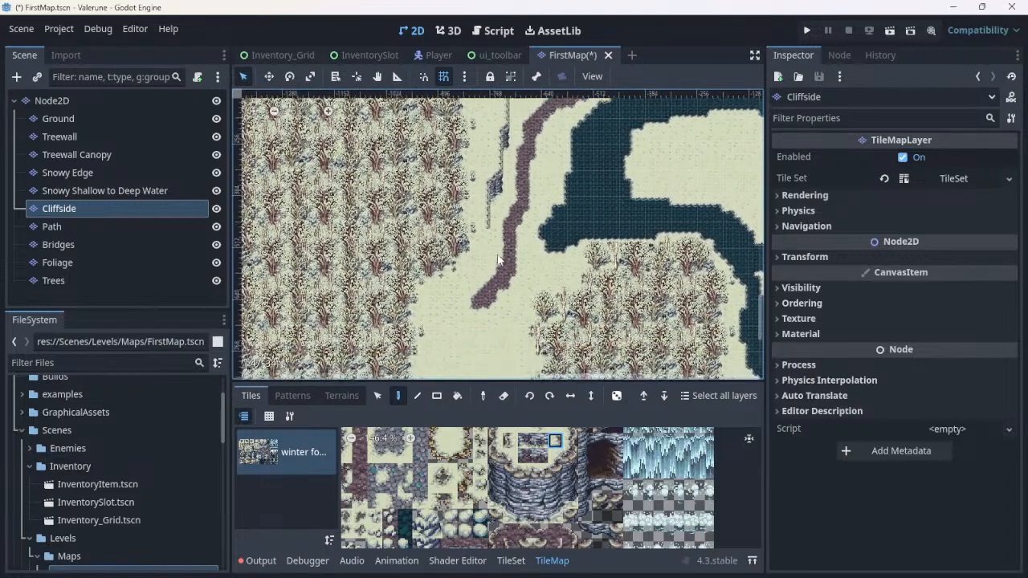
{"action": "scroll", "coordinate": [493, 214], "scroll_direction": "up", "scroll_amount": 2}
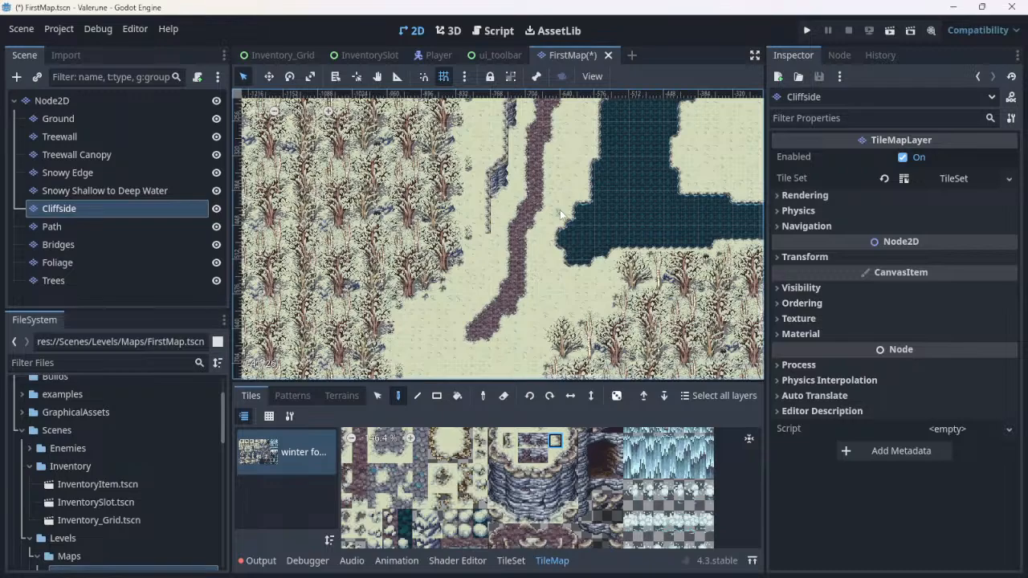
{"action": "middle_click_drag", "start_coordinate": [560, 209], "coordinate": [475, 325]}
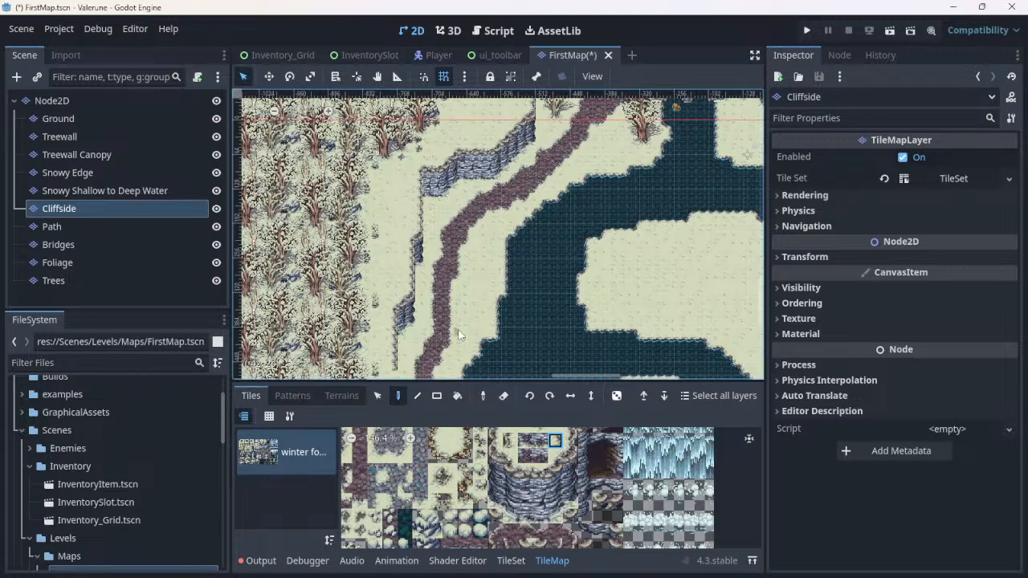
{"action": "scroll", "coordinate": [439, 361], "scroll_direction": "up", "scroll_amount": 1}
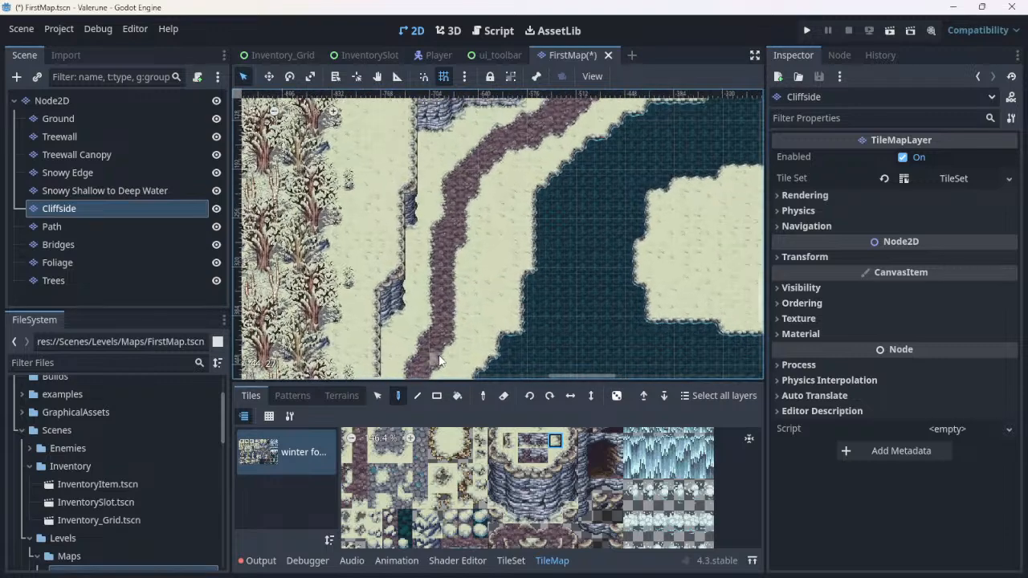
{"action": "middle_click_drag", "start_coordinate": [439, 361], "coordinate": [499, 224]}
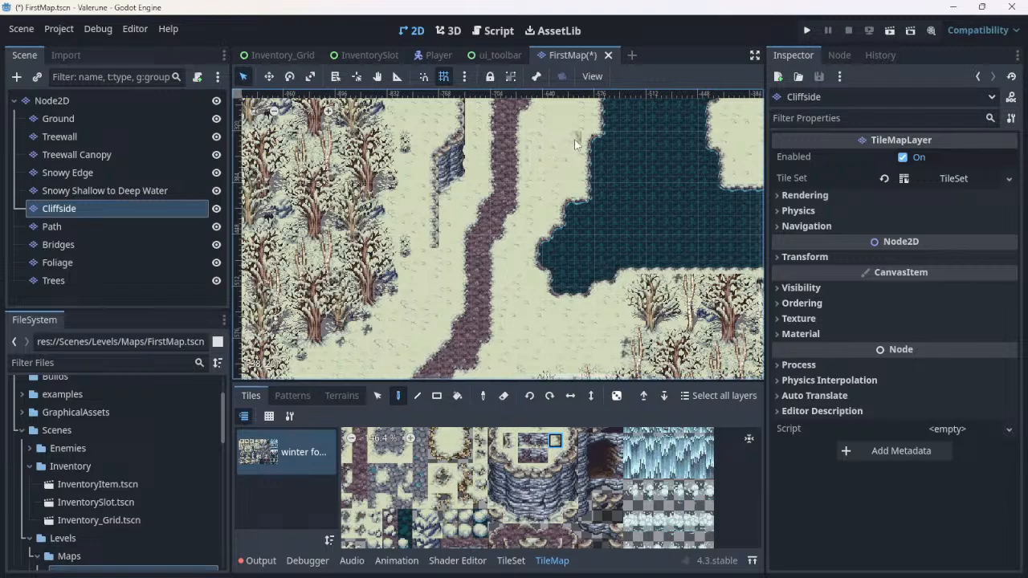
{"action": "scroll", "coordinate": [576, 141], "scroll_direction": "up", "scroll_amount": 2}
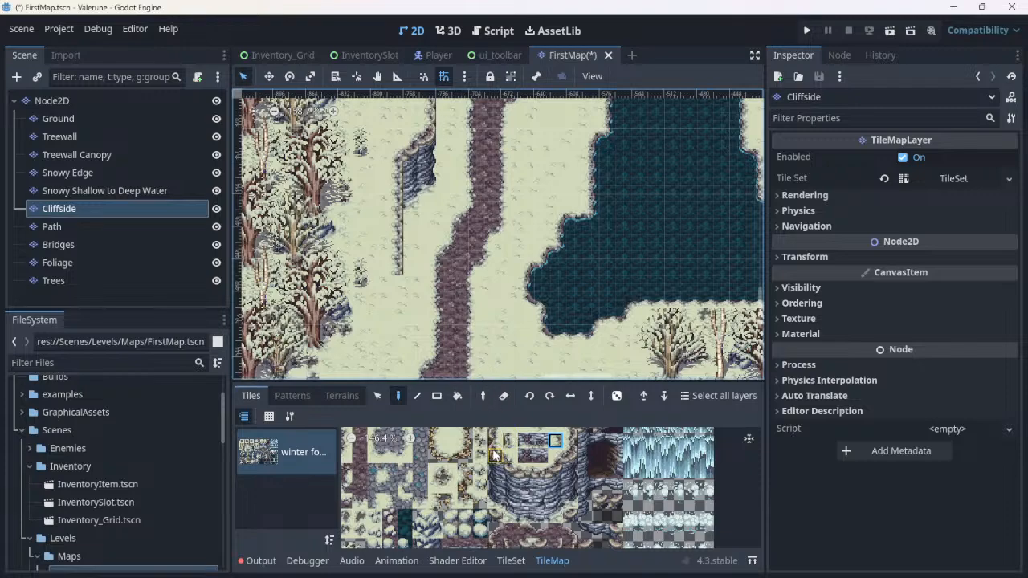
{"action": "scroll", "coordinate": [513, 447], "scroll_direction": "up", "scroll_amount": 2}
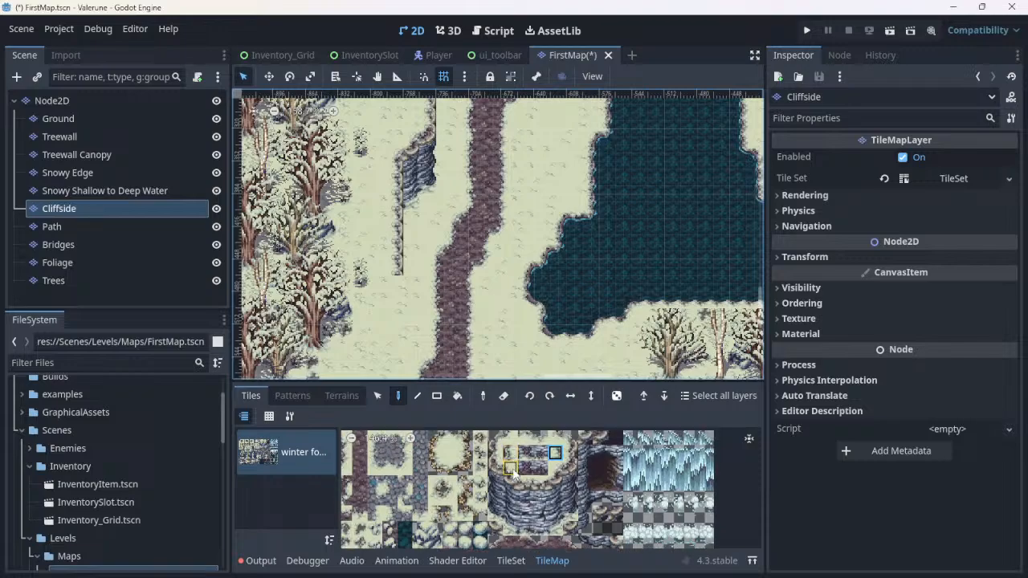
{"action": "scroll", "coordinate": [472, 324], "scroll_direction": "down", "scroll_amount": 3}
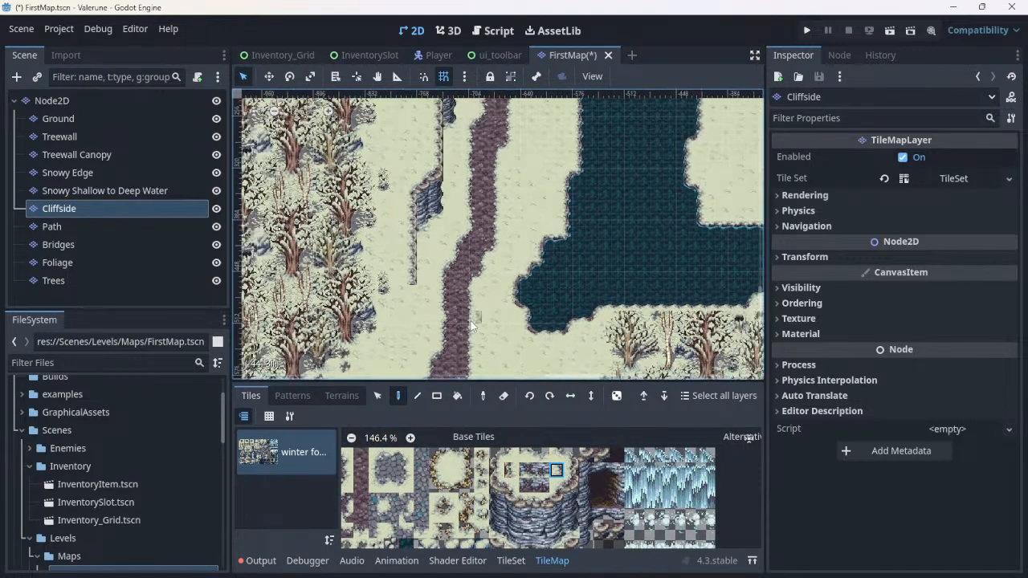
Step: Examine the overall map layout, including the tree walls, lakes, paths and the open clearing south of the path's end
{"action": "scroll", "coordinate": [472, 325], "scroll_direction": "down", "scroll_amount": 4}
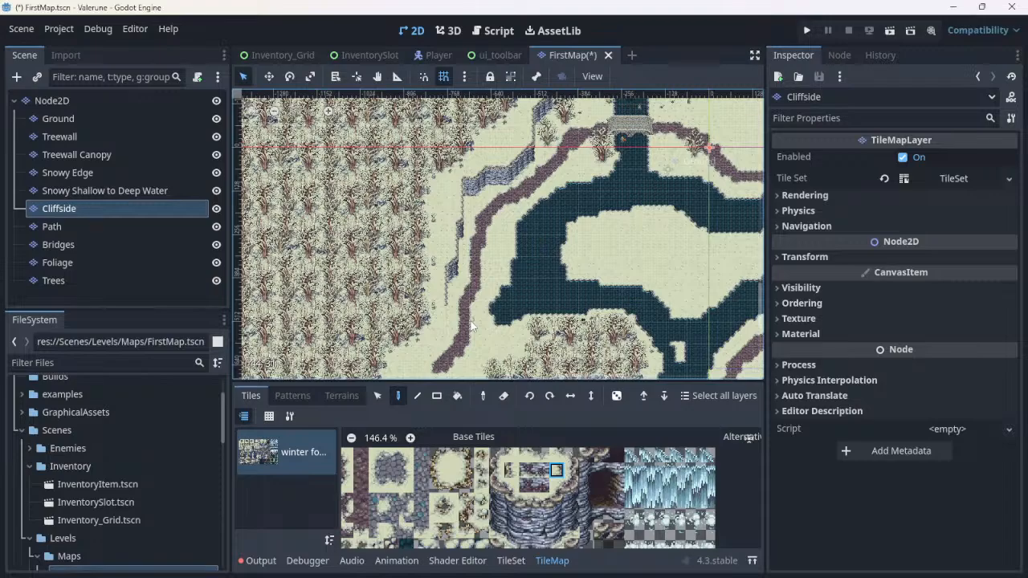
{"action": "scroll", "coordinate": [472, 324], "scroll_direction": "down", "scroll_amount": 4}
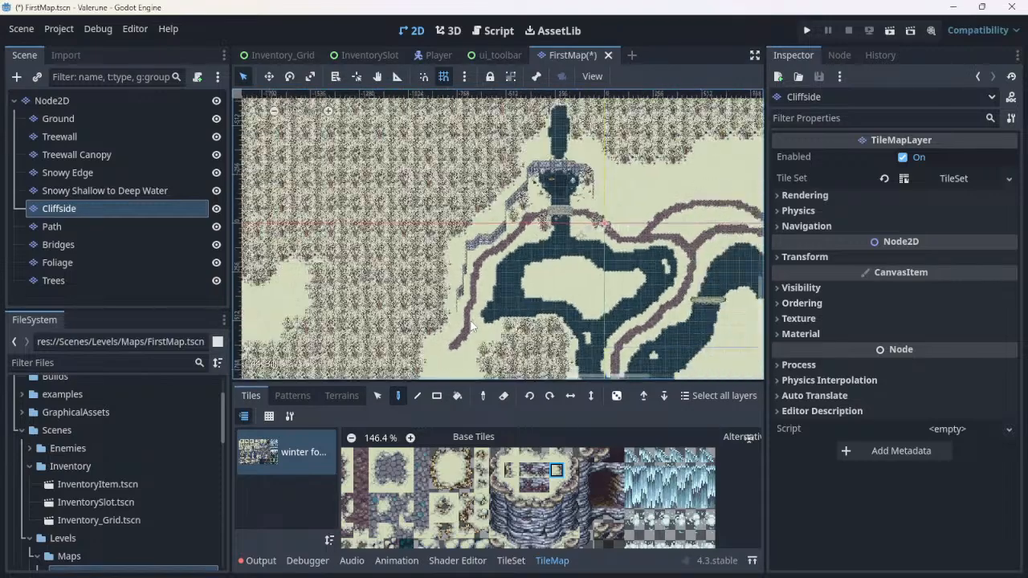
{"action": "middle_click_drag", "start_coordinate": [458, 347], "coordinate": [489, 262]}
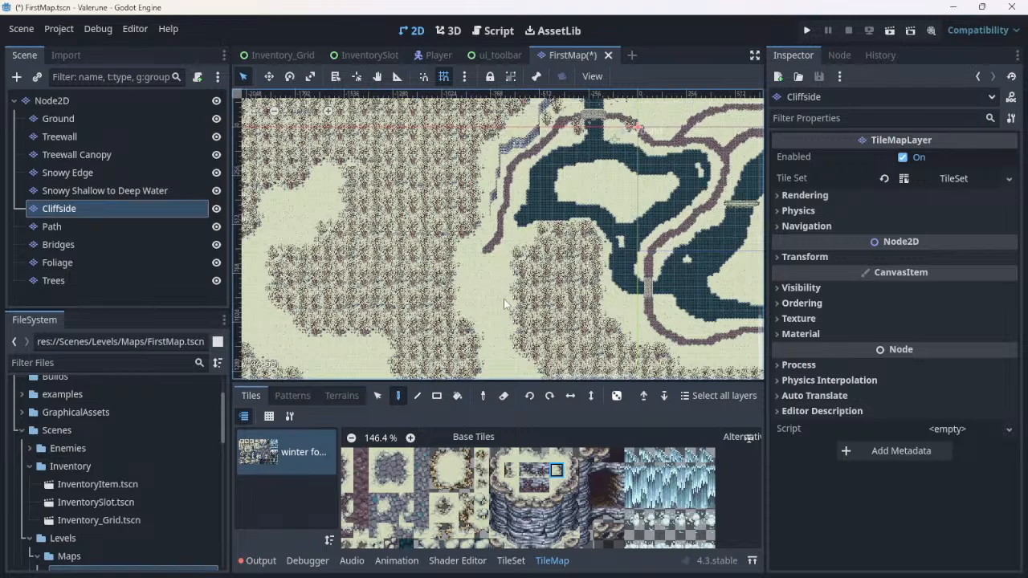
{"action": "scroll", "coordinate": [701, 266], "scroll_direction": "down", "scroll_amount": 3}
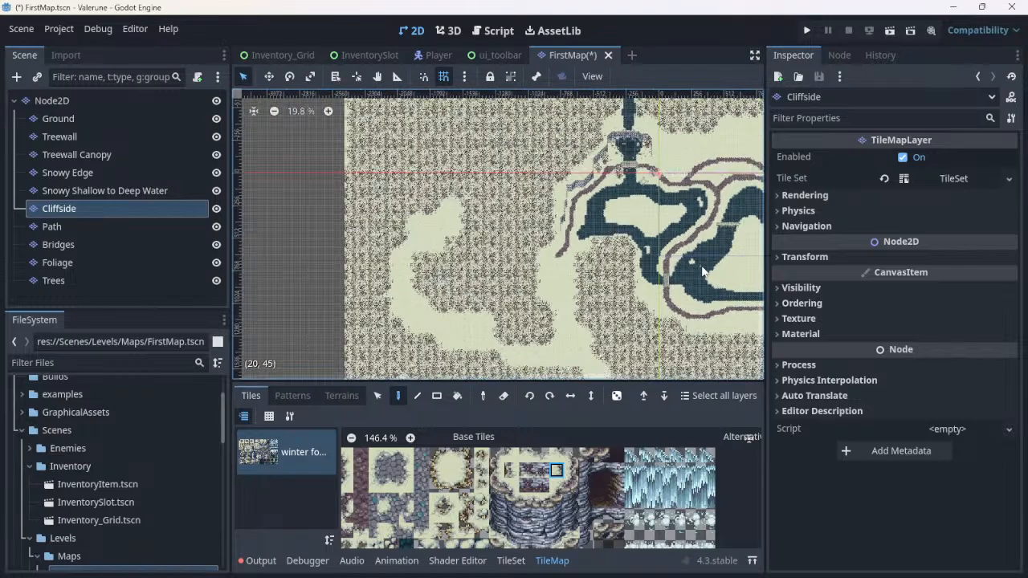
{"action": "middle_click_drag", "start_coordinate": [701, 266], "coordinate": [547, 261]}
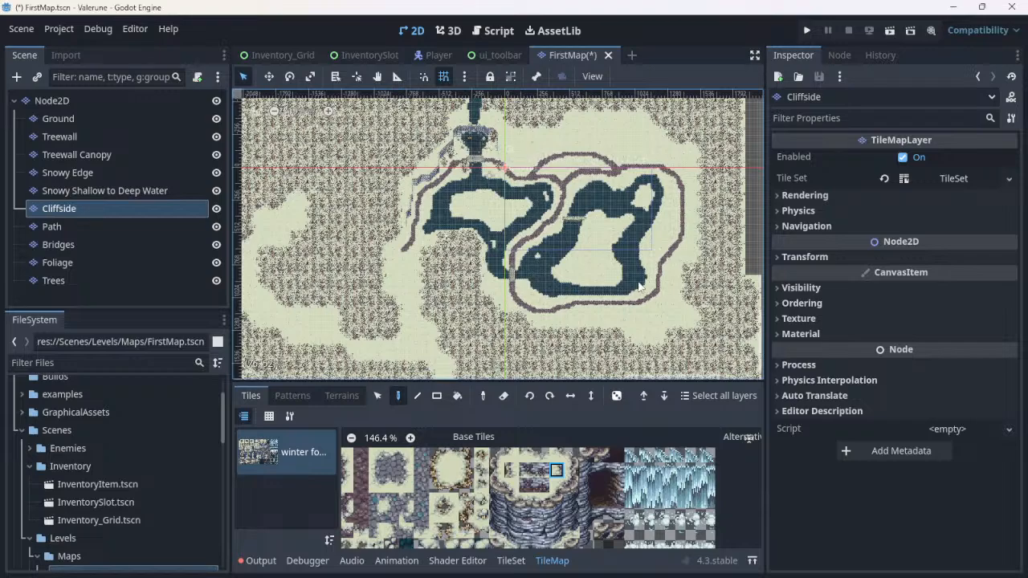
{"action": "scroll", "coordinate": [341, 298], "scroll_direction": "up", "scroll_amount": 1}
{"action": "scroll", "coordinate": [474, 215], "scroll_direction": "up", "scroll_amount": 3}
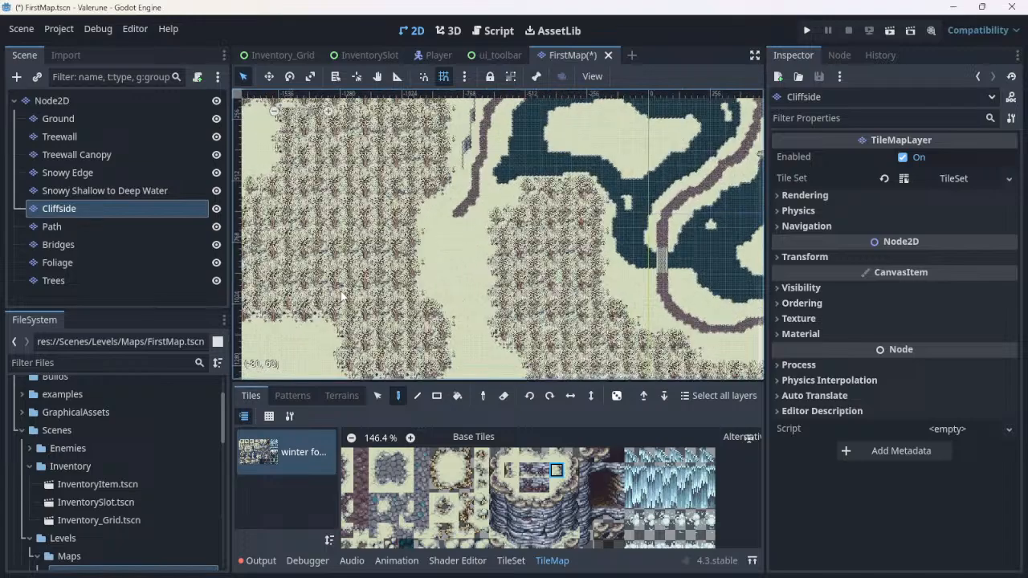
{"action": "scroll", "coordinate": [478, 214], "scroll_direction": "up", "scroll_amount": 1}
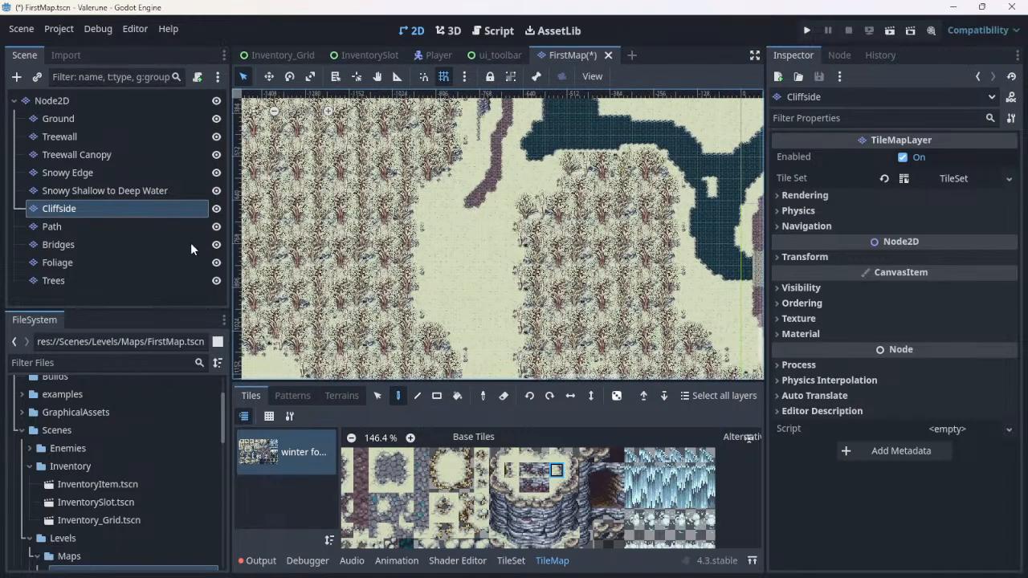
Step: On the Path layer, extend the path southward from its end through the clearing between the tree walls using Terrain 0
{"action": "left_click", "coordinate": [121, 227]}
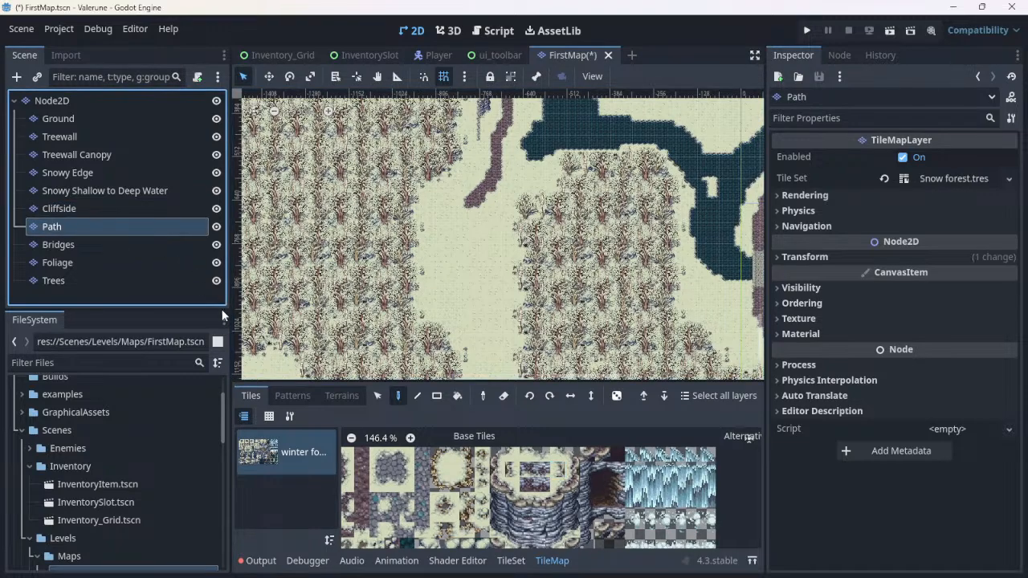
{"action": "left_click", "coordinate": [331, 396]}
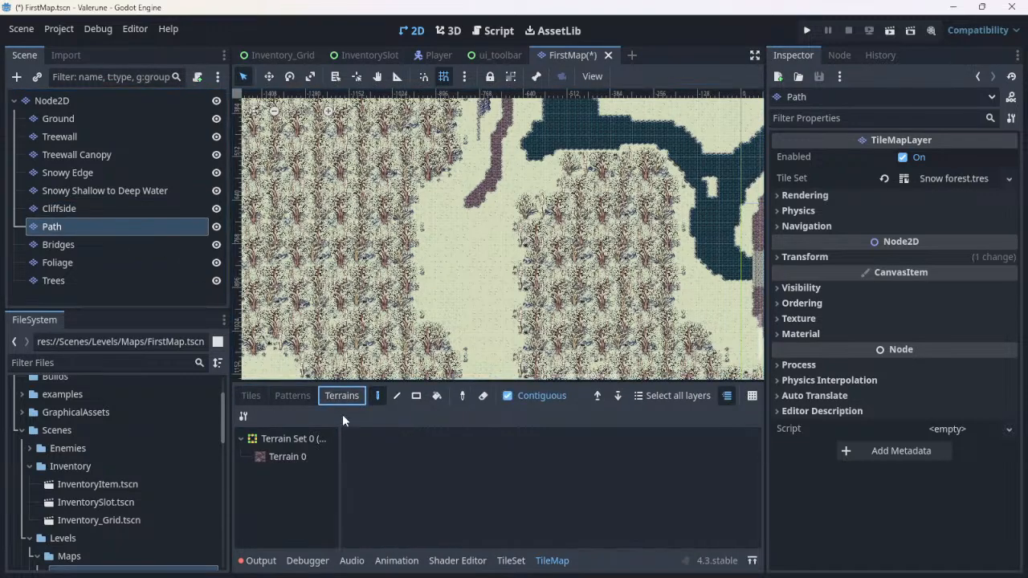
{"action": "left_click", "coordinate": [306, 457]}
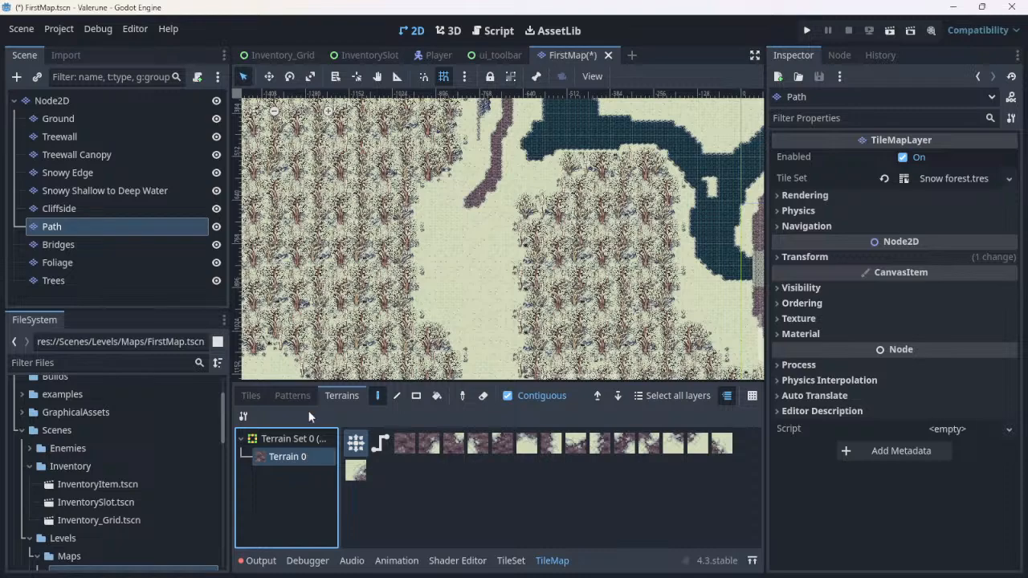
{"action": "left_click", "coordinate": [466, 215]}
{"action": "left_click_drag", "start_coordinate": [468, 219], "coordinate": [470, 324]}
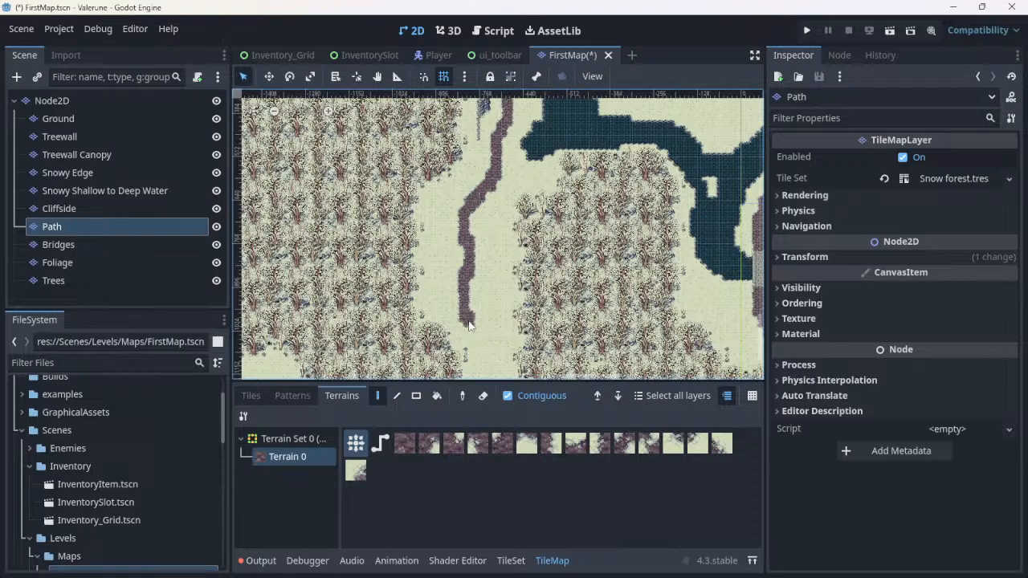
Step: Examine the extended path against the cliff edge, tree walls and lake to judge how the cliffside should continue
{"action": "scroll", "coordinate": [464, 286], "scroll_direction": "up", "scroll_amount": 2}
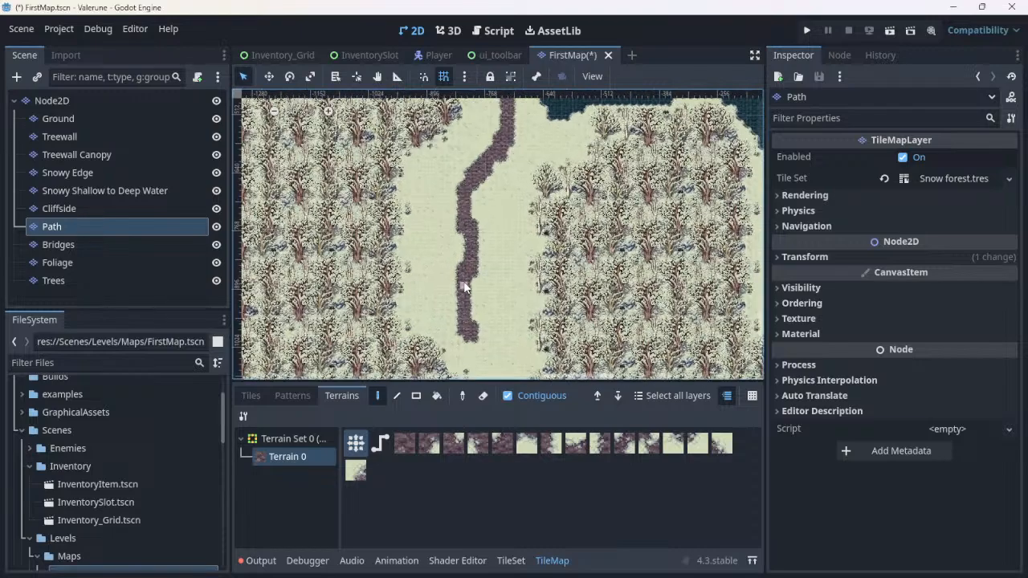
{"action": "scroll", "coordinate": [465, 286], "scroll_direction": "up", "scroll_amount": 2}
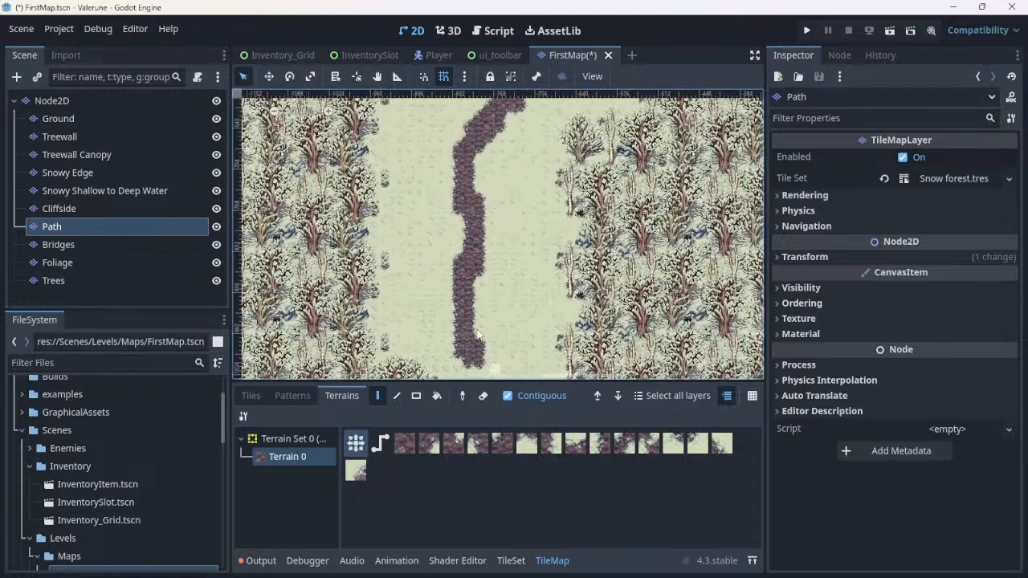
{"action": "scroll", "coordinate": [468, 214], "scroll_direction": "down", "scroll_amount": 3}
{"action": "middle_click_drag", "start_coordinate": [461, 157], "coordinate": [446, 341]}
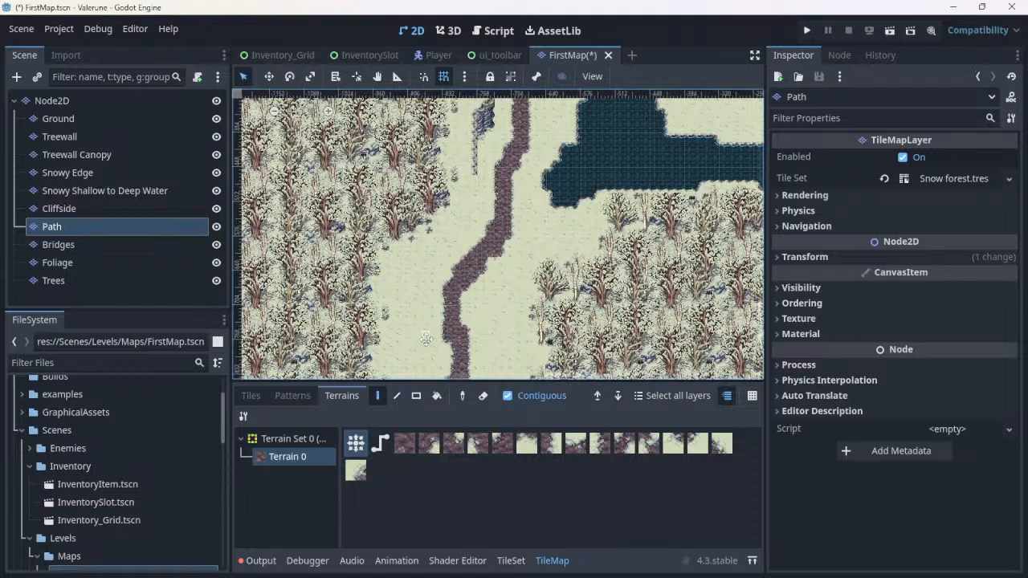
{"action": "middle_click_drag", "start_coordinate": [425, 338], "coordinate": [412, 222]}
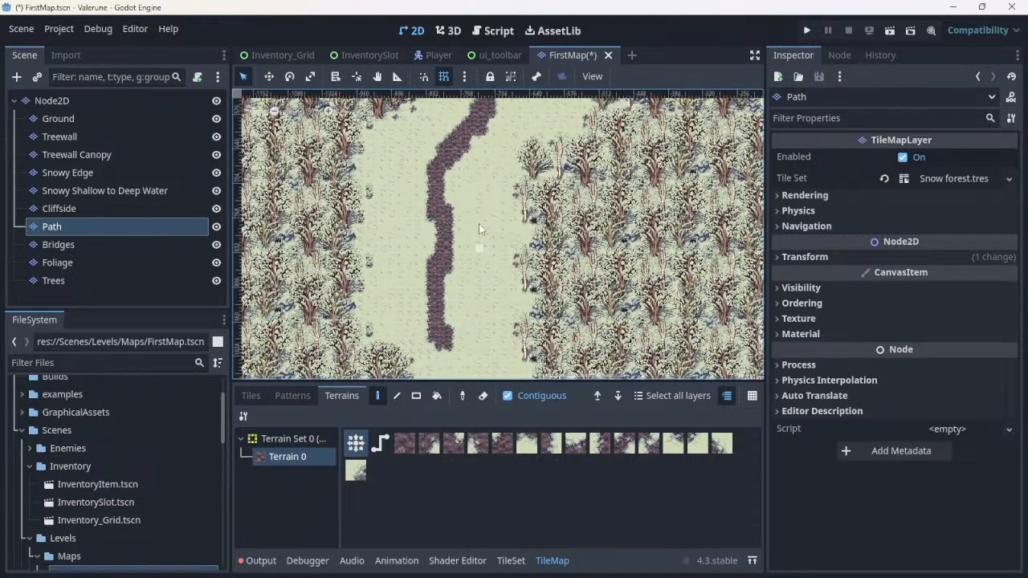
{"action": "middle_click_drag", "start_coordinate": [512, 130], "coordinate": [419, 370]}
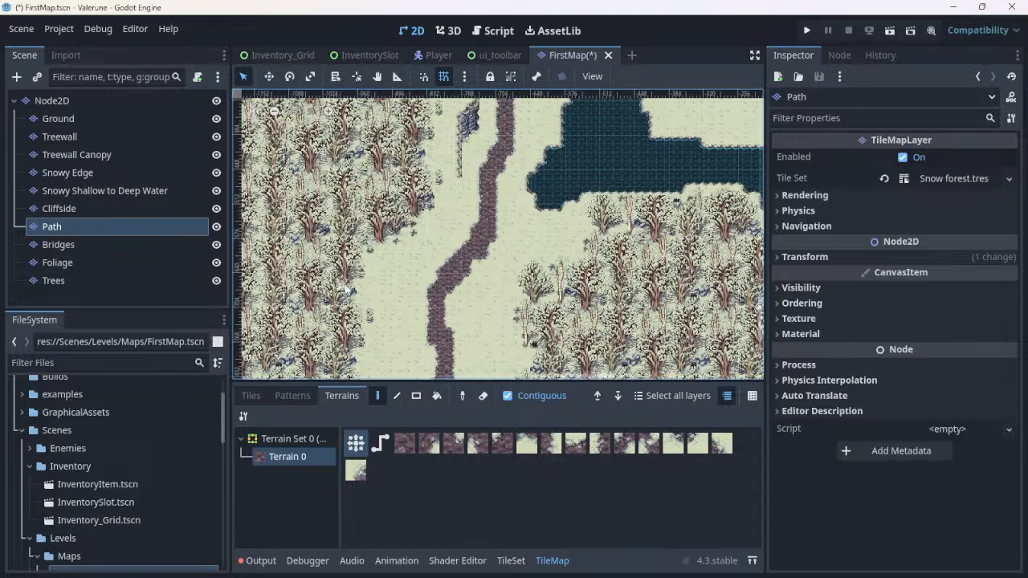
{"action": "middle_click_drag", "start_coordinate": [429, 201], "coordinate": [435, 346]}
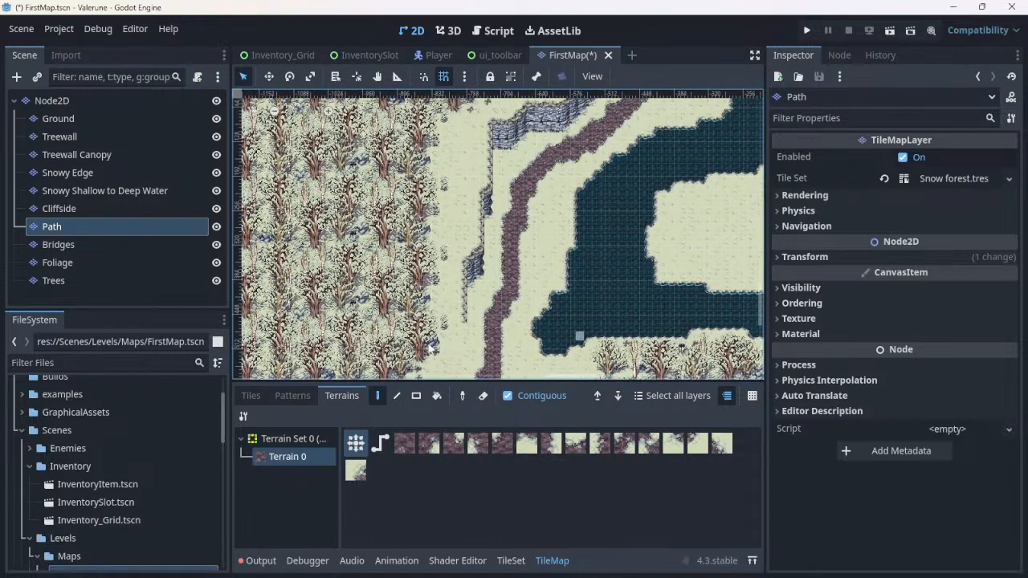
{"action": "middle_click_drag", "start_coordinate": [302, 334], "coordinate": [303, 200]}
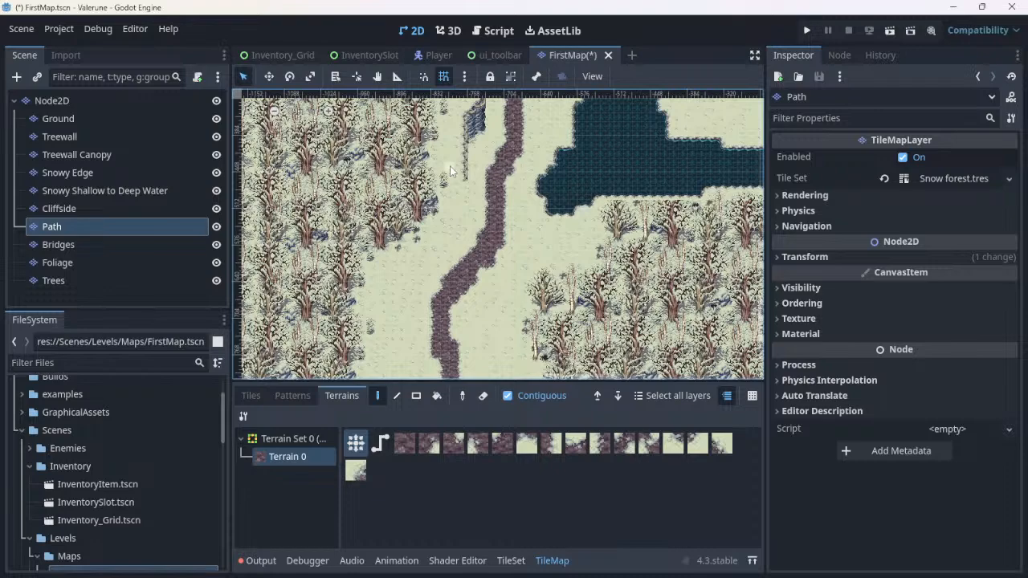
{"action": "middle_click_drag", "start_coordinate": [451, 170], "coordinate": [373, 331]}
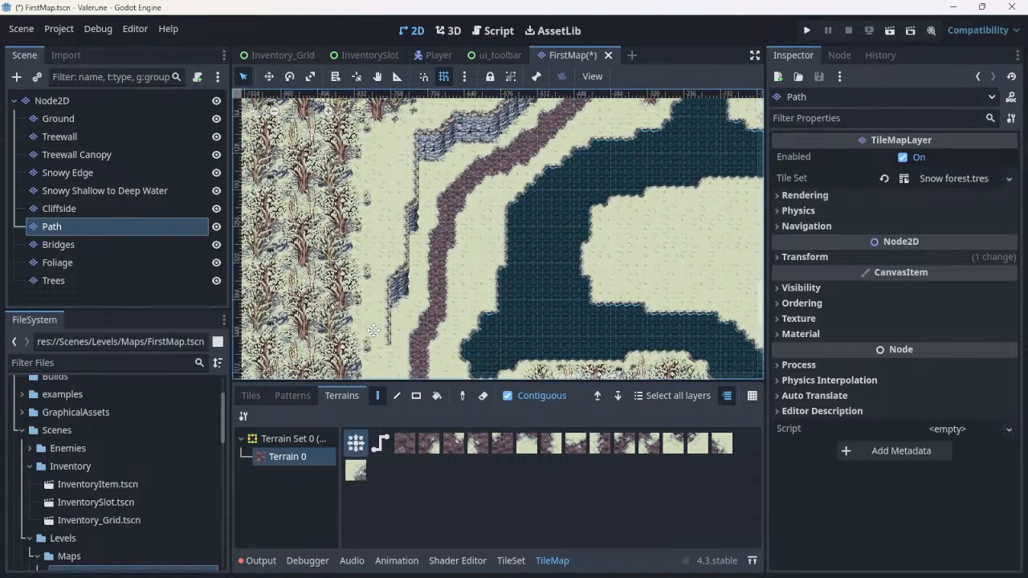
{"action": "middle_click_drag", "start_coordinate": [374, 330], "coordinate": [488, 159]}
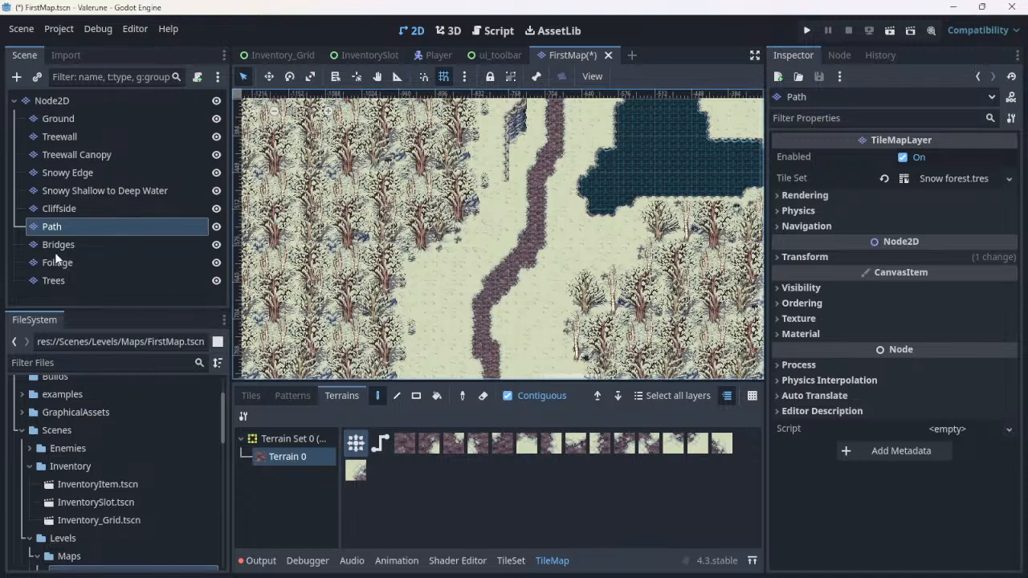
Step: Select the Cliffside layer and check its available terrains and tiles
{"action": "left_click", "coordinate": [84, 211]}
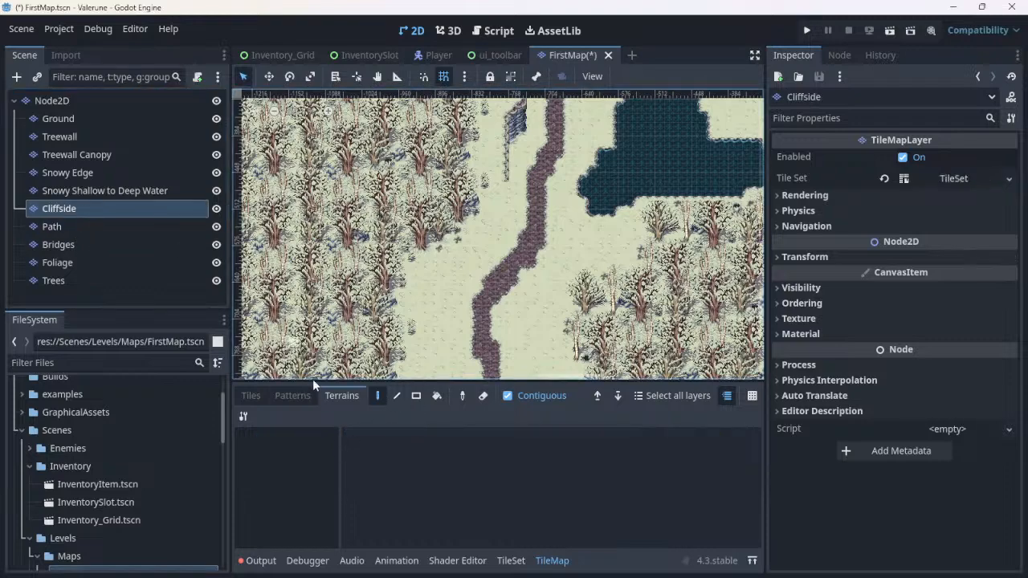
{"action": "left_click", "coordinate": [249, 397]}
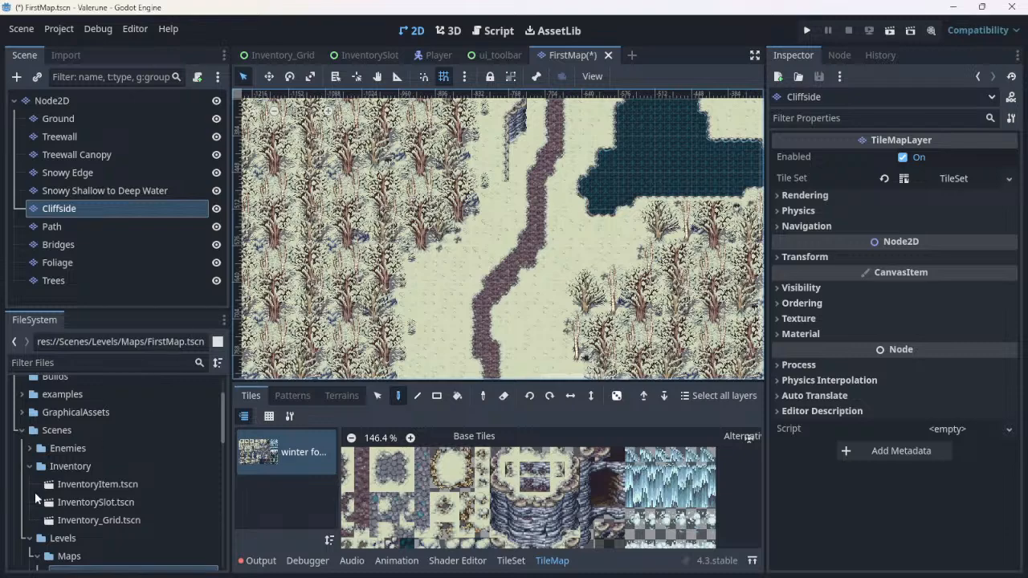
{"action": "left_click", "coordinate": [341, 396]}
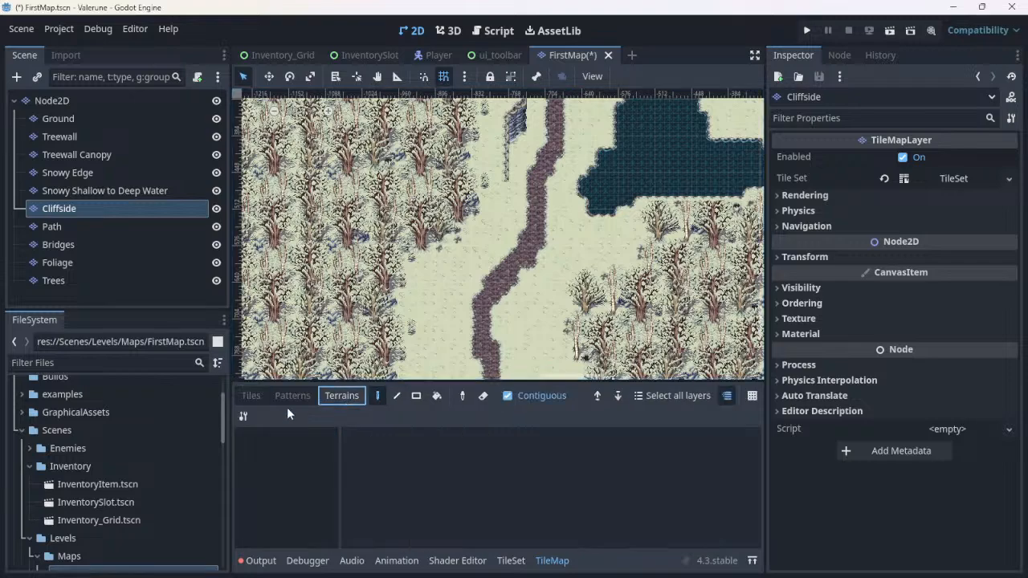
{"action": "left_click", "coordinate": [253, 398]}
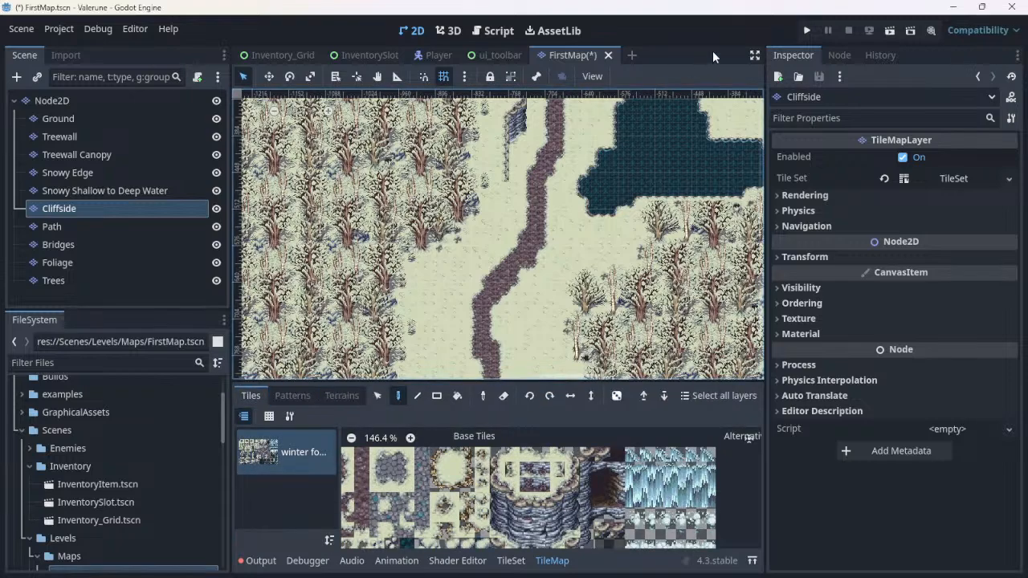
Step: Save all open scenes before changing the Cliffside layer's tile set
{"action": "right_click", "coordinate": [909, 178]}
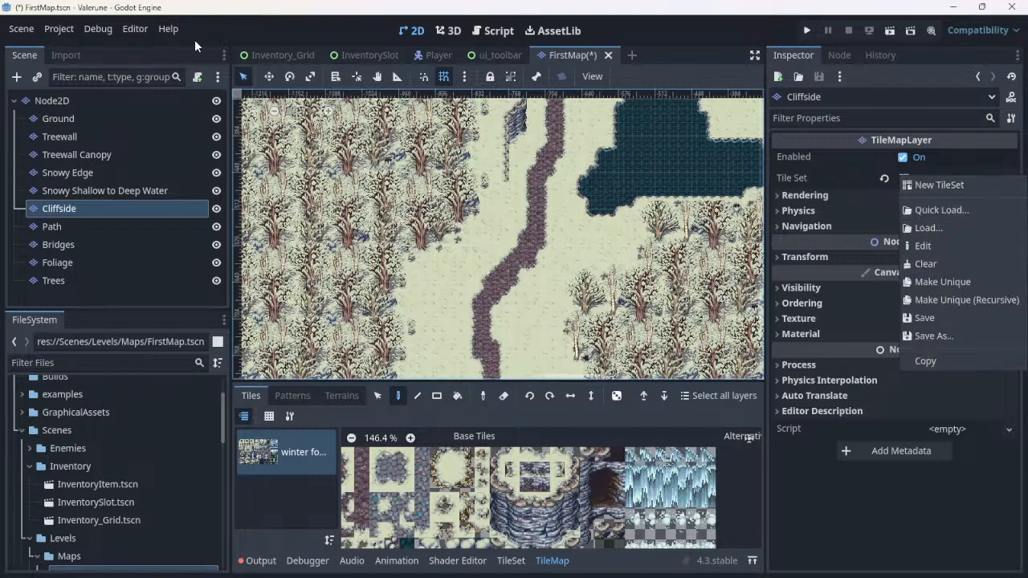
{"action": "left_click", "coordinate": [17, 33]}
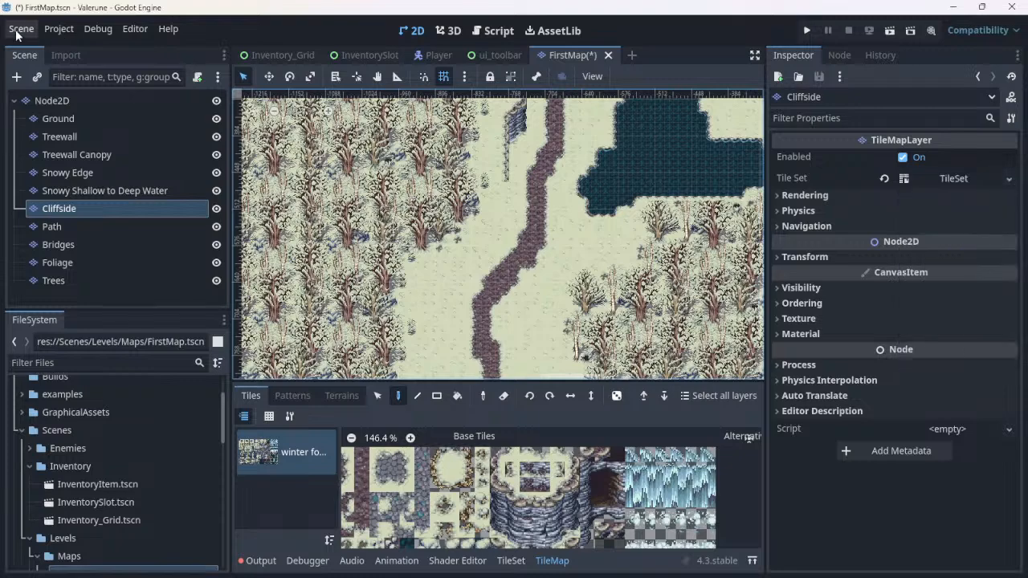
{"action": "left_click", "coordinate": [18, 32]}
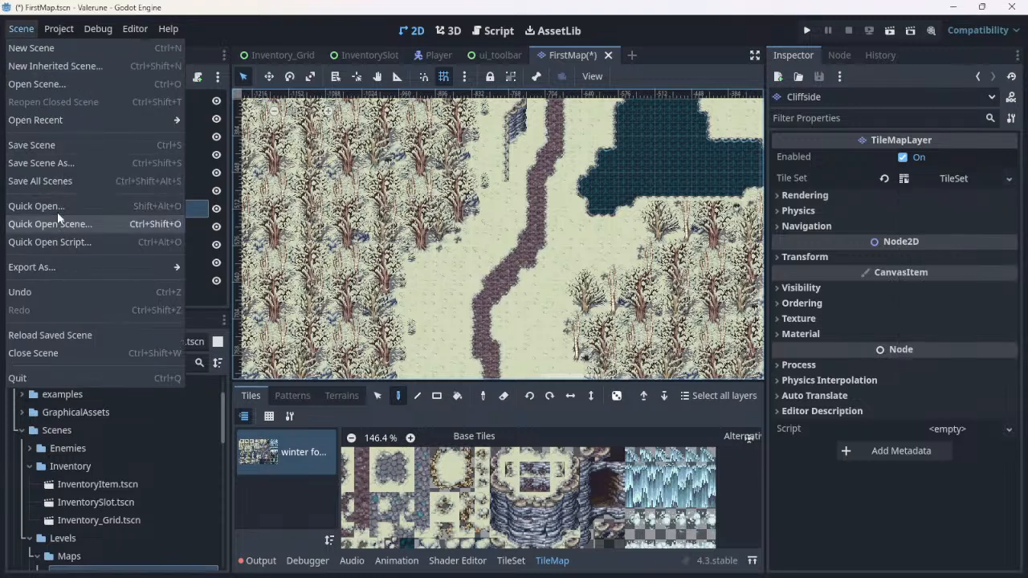
{"action": "left_click", "coordinate": [53, 183]}
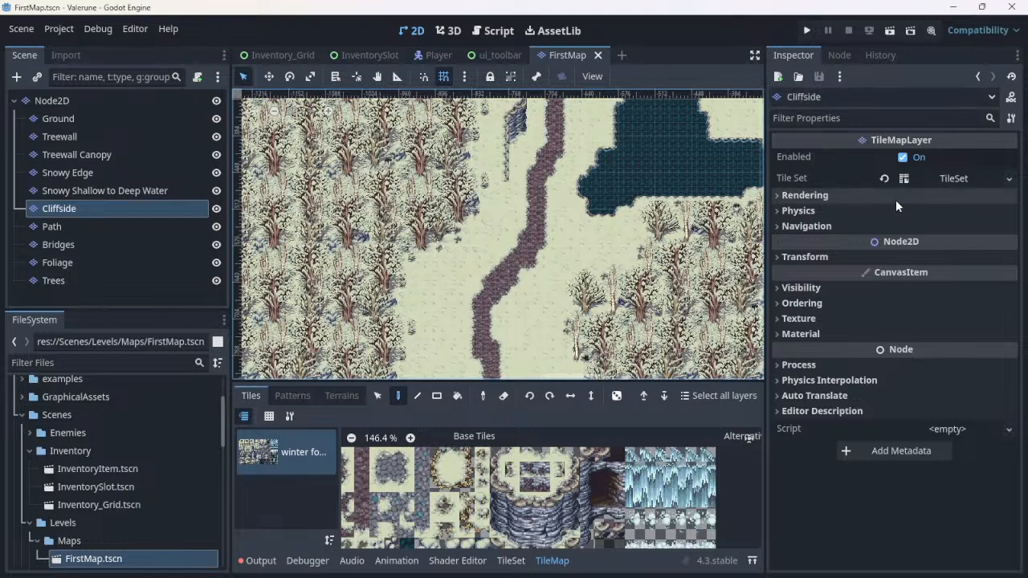
Step: Add a terrain set containing one terrain to the Cliffside layer's tile set and open the tile set for editing
{"action": "left_click", "coordinate": [905, 181]}
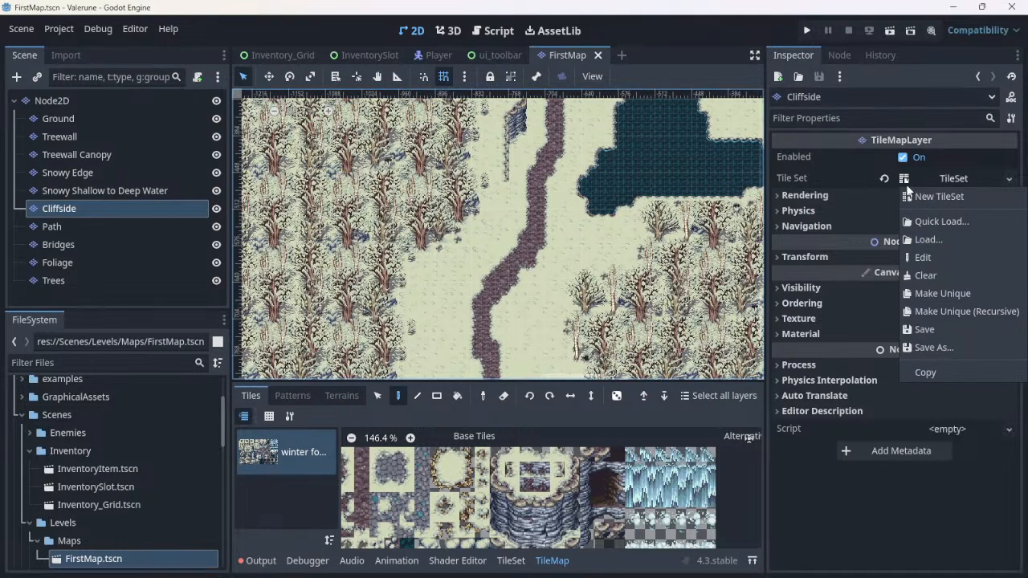
{"action": "left_click", "coordinate": [927, 254]}
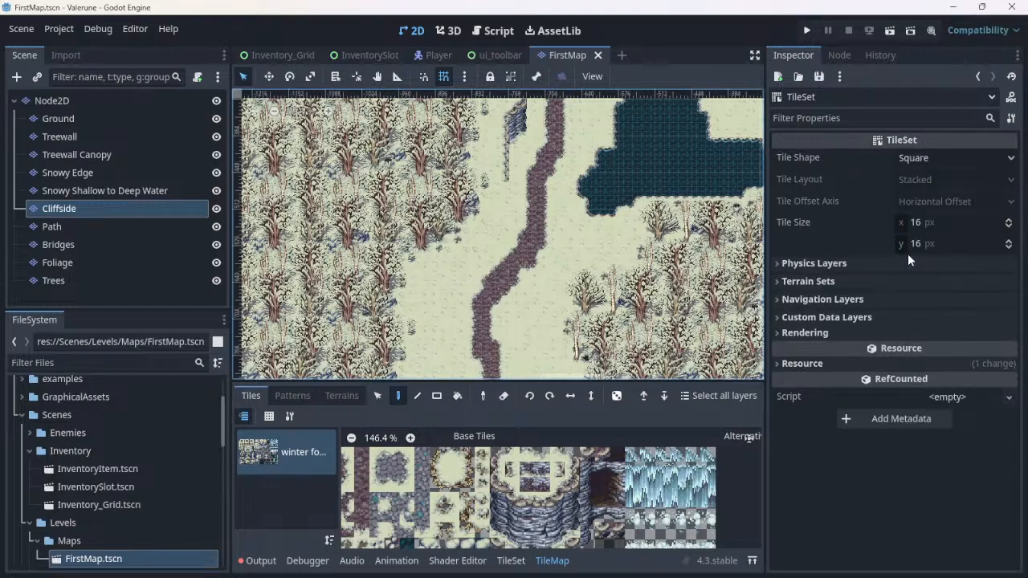
{"action": "left_click", "coordinate": [794, 281]}
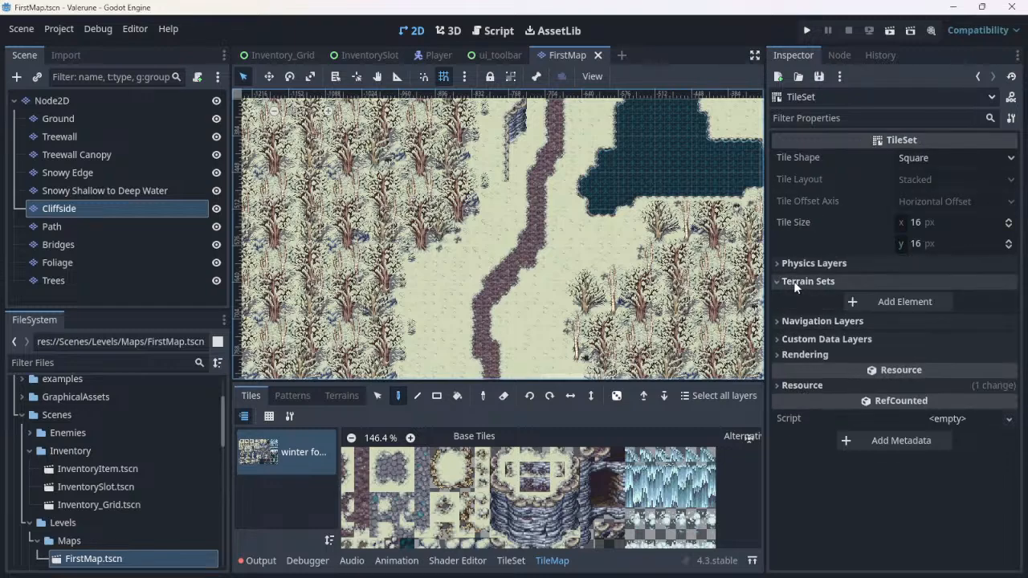
{"action": "left_click", "coordinate": [906, 302]}
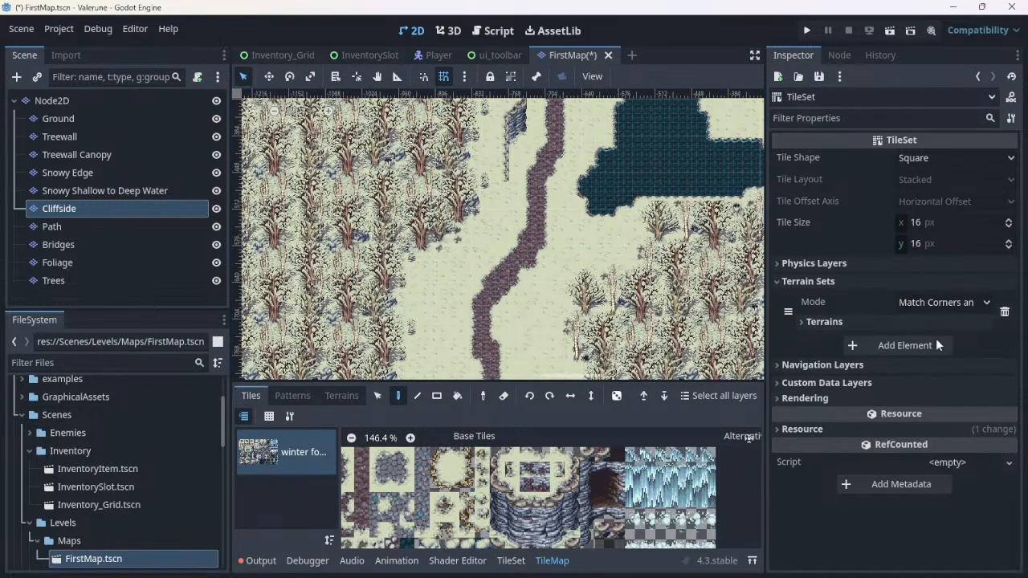
{"action": "left_click", "coordinate": [846, 321]}
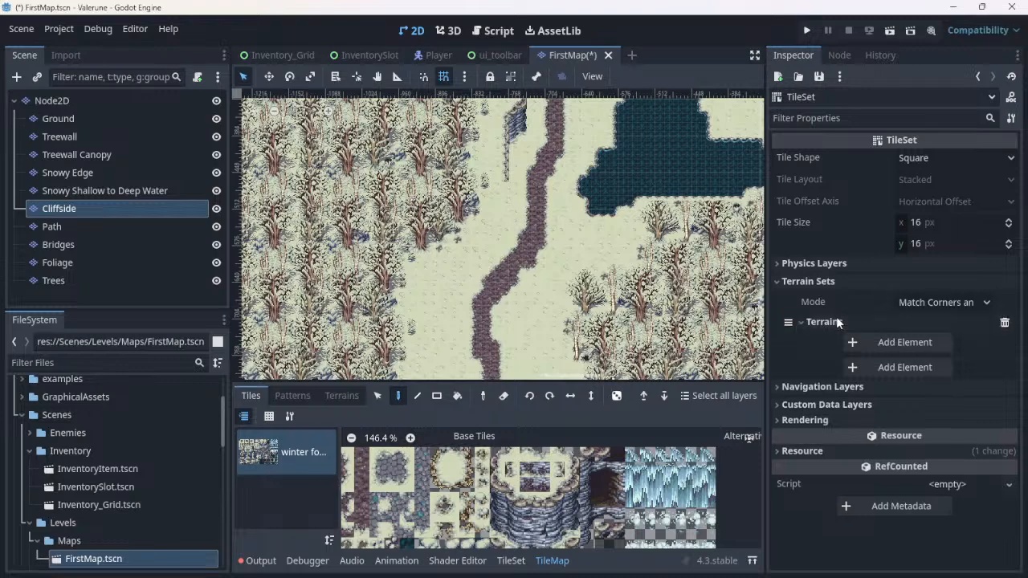
{"action": "left_click", "coordinate": [901, 343]}
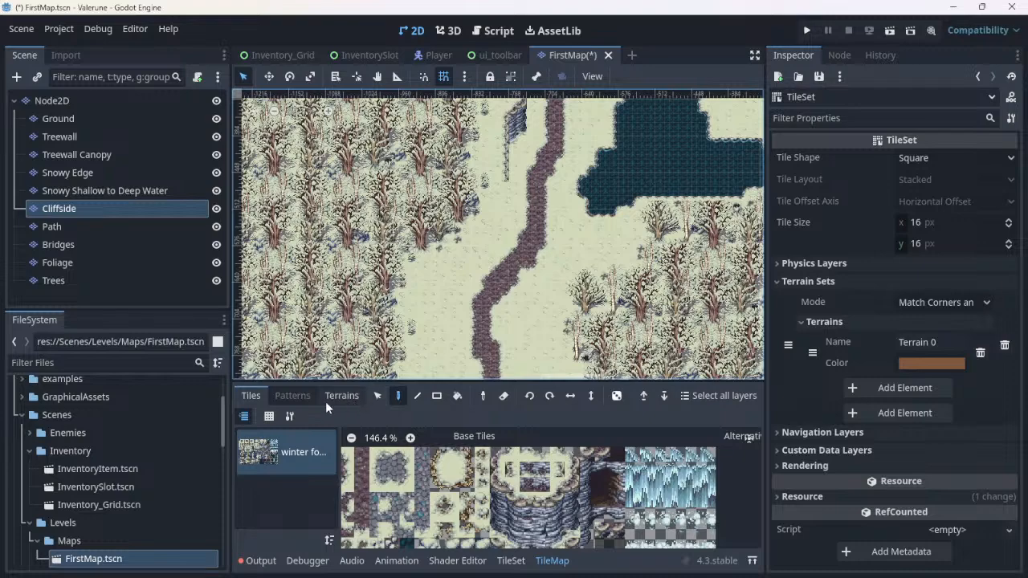
{"action": "left_click", "coordinate": [513, 561]}
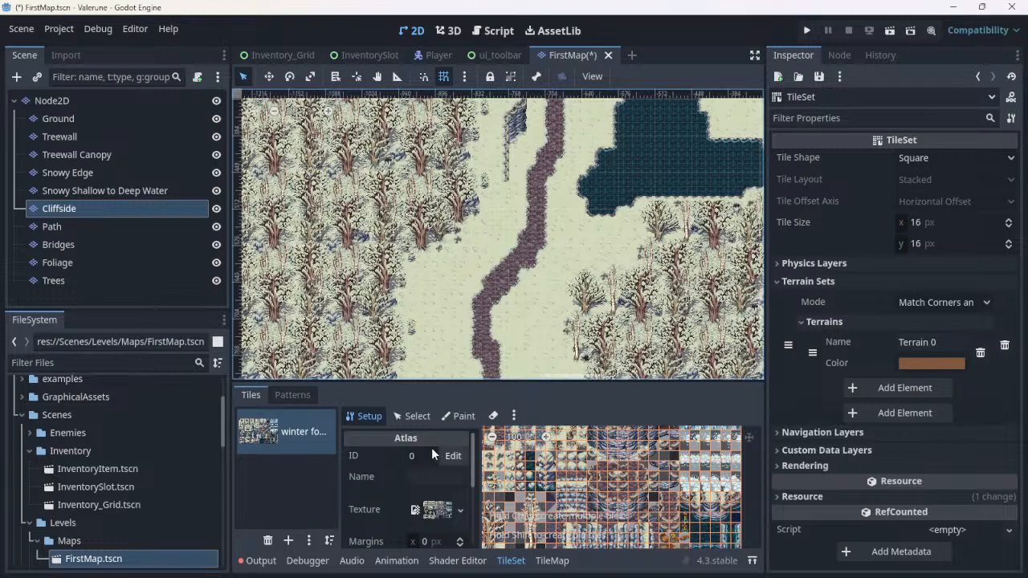
Step: Set the tile set up for painting the Terrains property with Terrain Set 0 and Terrain 0
{"action": "left_click", "coordinate": [461, 417]}
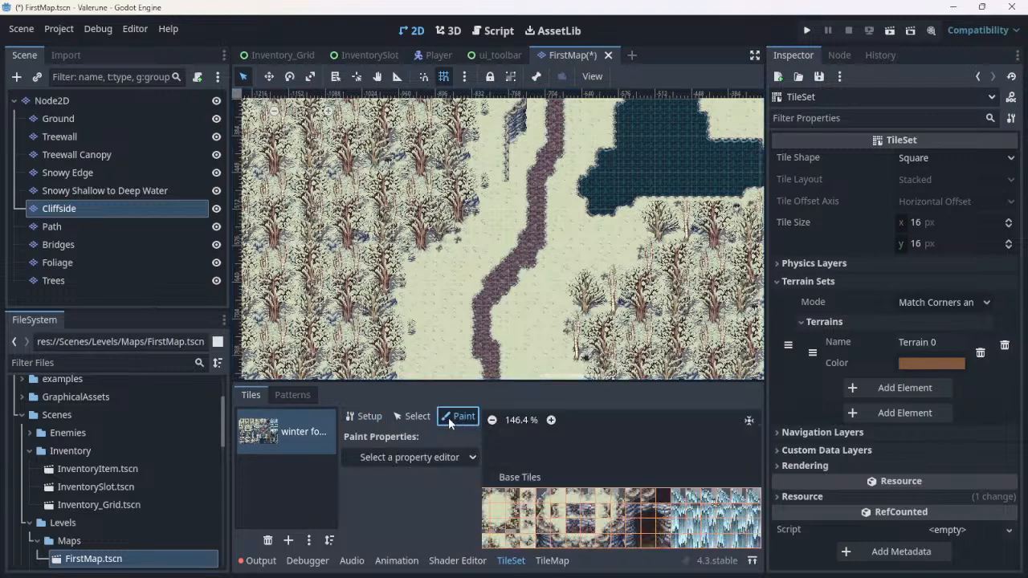
{"action": "left_click", "coordinate": [438, 456]}
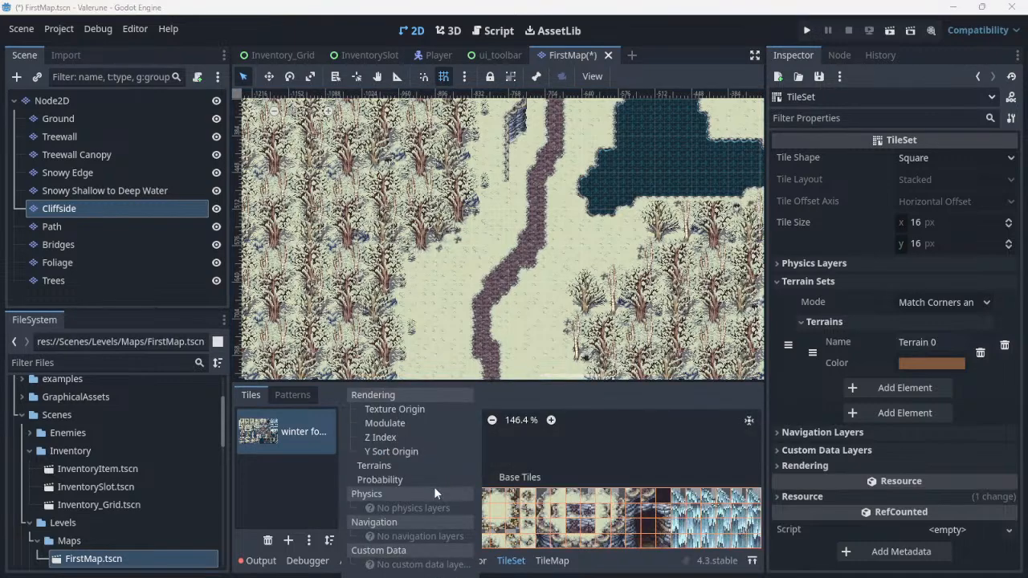
{"action": "left_click", "coordinate": [371, 465]}
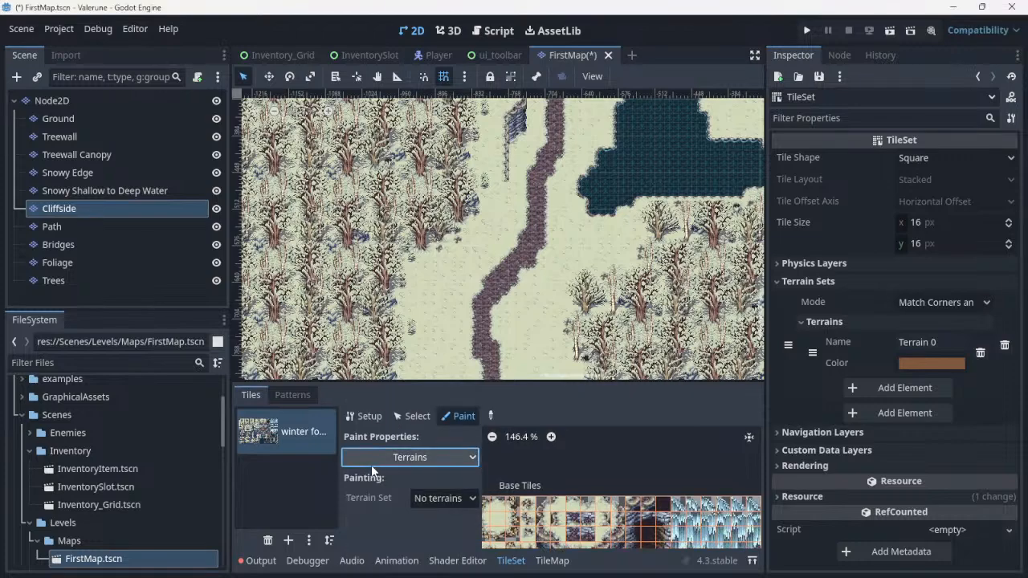
{"action": "left_click", "coordinate": [448, 500]}
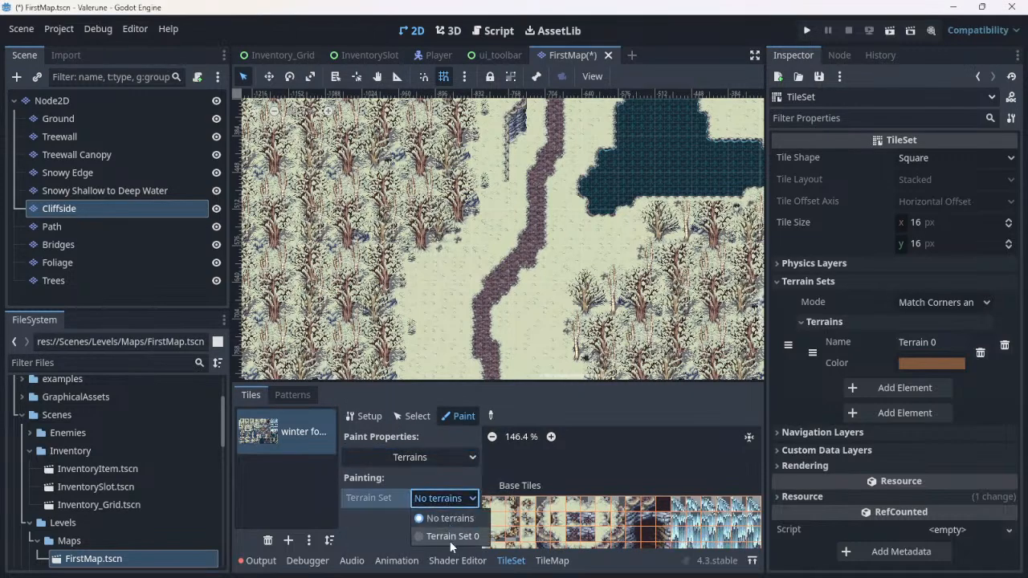
{"action": "left_click", "coordinate": [449, 538]}
{"action": "left_click", "coordinate": [447, 522]}
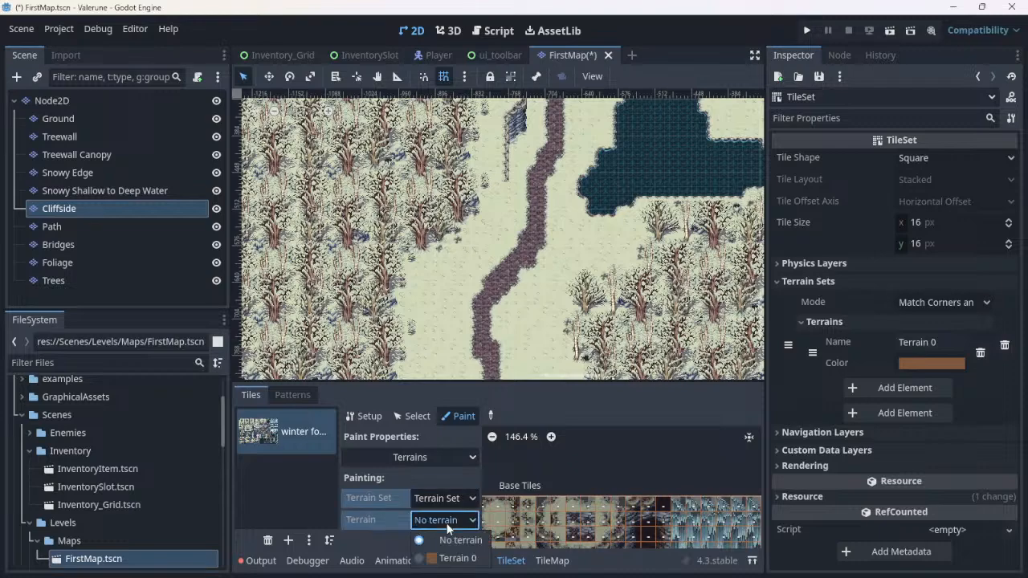
{"action": "left_click", "coordinate": [454, 558]}
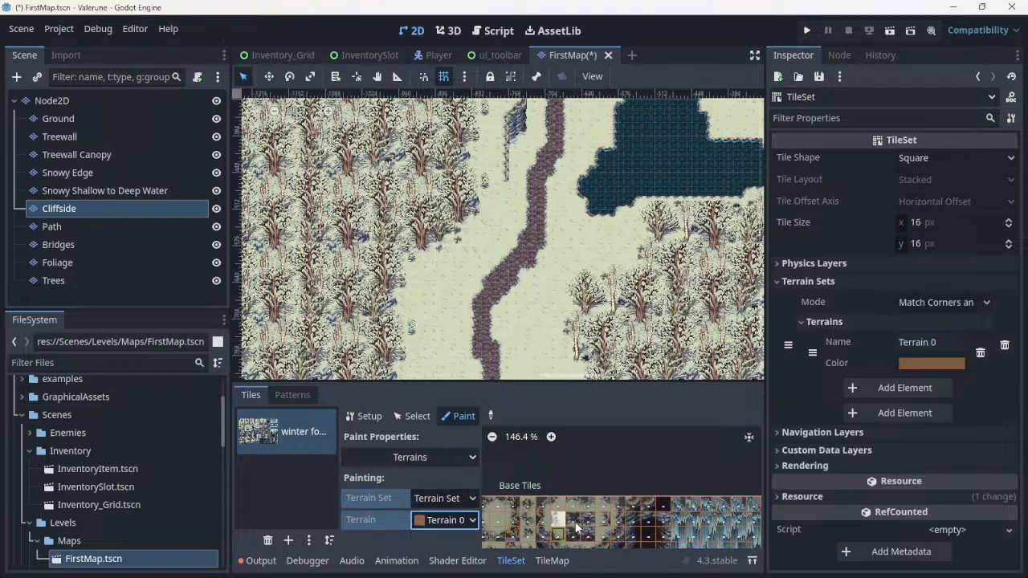
Step: Assign the snowy cliff-top edge and corner tiles around the rocky centre of the atlas to Terrain Set 0
{"action": "middle_click_drag", "start_coordinate": [576, 523], "coordinate": [545, 506]}
{"action": "scroll", "coordinate": [566, 436], "scroll_direction": "up", "scroll_amount": 2}
{"action": "scroll", "coordinate": [560, 459], "scroll_direction": "up", "scroll_amount": 2}
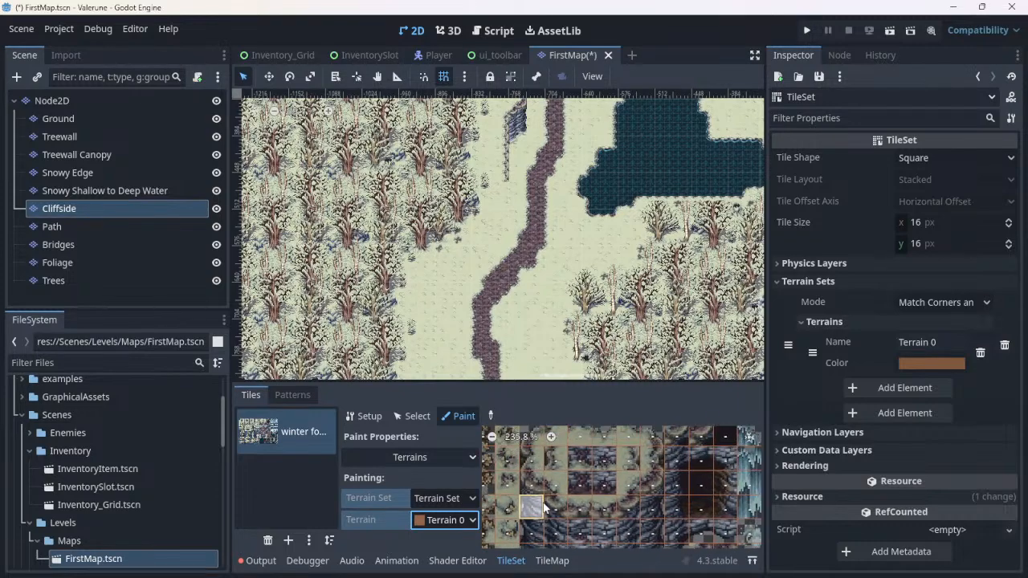
{"action": "scroll", "coordinate": [544, 510], "scroll_direction": "up", "scroll_amount": 1}
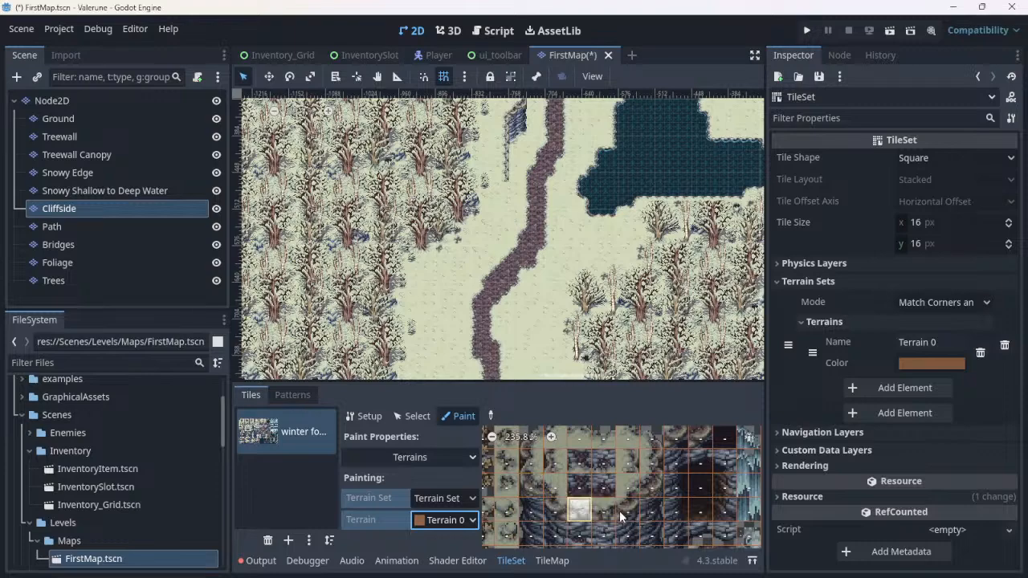
{"action": "left_click", "coordinate": [528, 486]}
{"action": "left_click", "coordinate": [533, 464]}
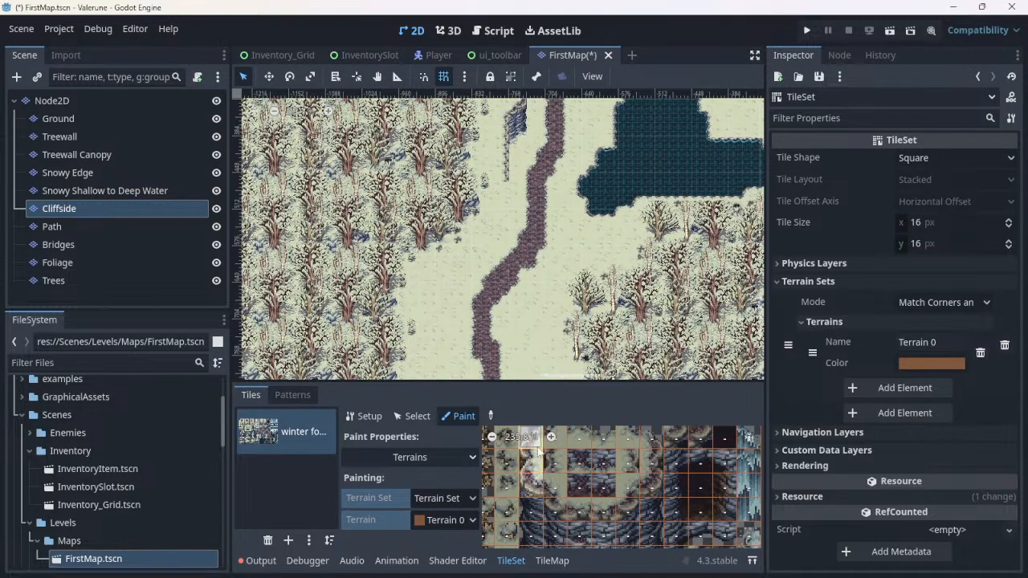
{"action": "left_click", "coordinate": [521, 436]}
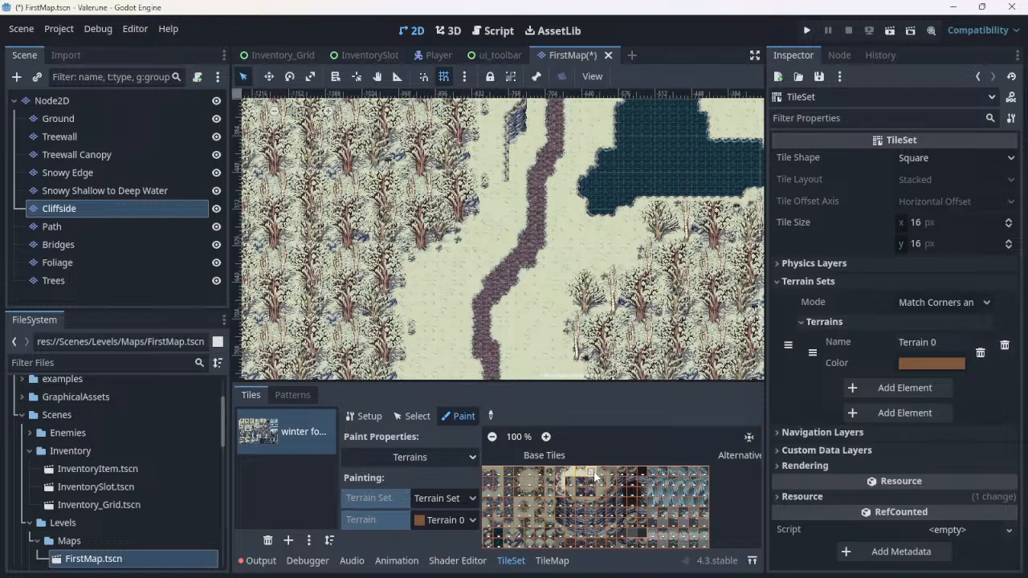
{"action": "scroll", "coordinate": [615, 474], "scroll_direction": "up", "scroll_amount": 4}
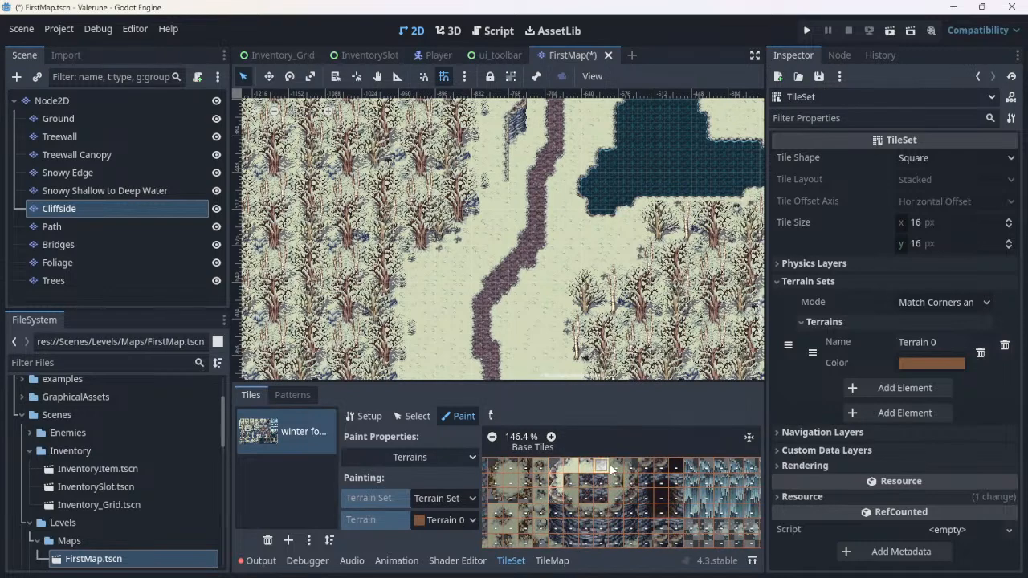
{"action": "scroll", "coordinate": [642, 458], "scroll_direction": "up", "scroll_amount": 6}
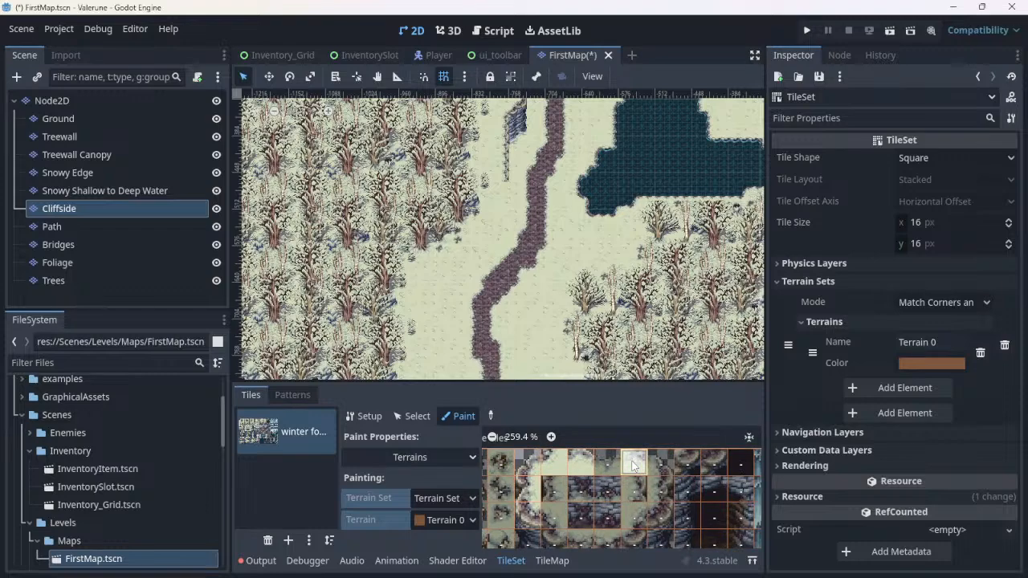
{"action": "scroll", "coordinate": [653, 467], "scroll_direction": "down", "scroll_amount": 3}
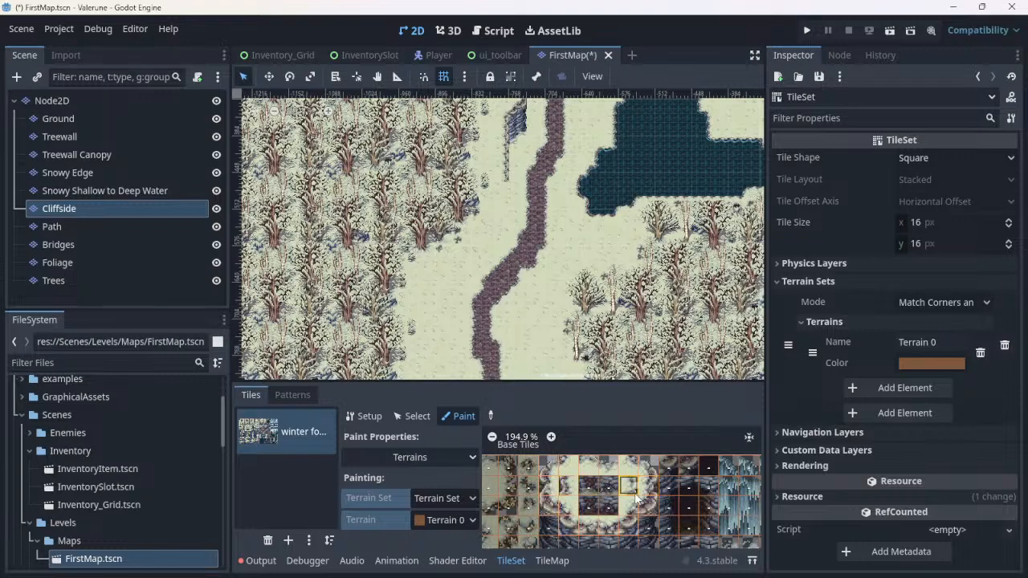
Step: Find the plain snow ground tile at the atlas's left edge and assign it to Terrain Set 0
{"action": "scroll", "coordinate": [634, 508], "scroll_direction": "down", "scroll_amount": 2}
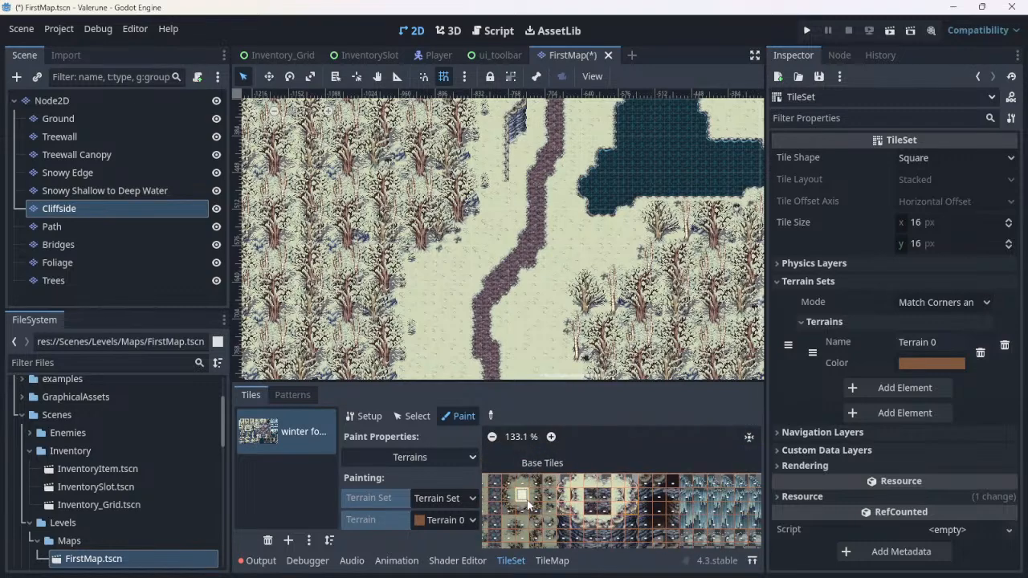
{"action": "scroll", "coordinate": [555, 503], "scroll_direction": "up", "scroll_amount": 3}
{"action": "scroll", "coordinate": [555, 503], "scroll_direction": "up", "scroll_amount": 2}
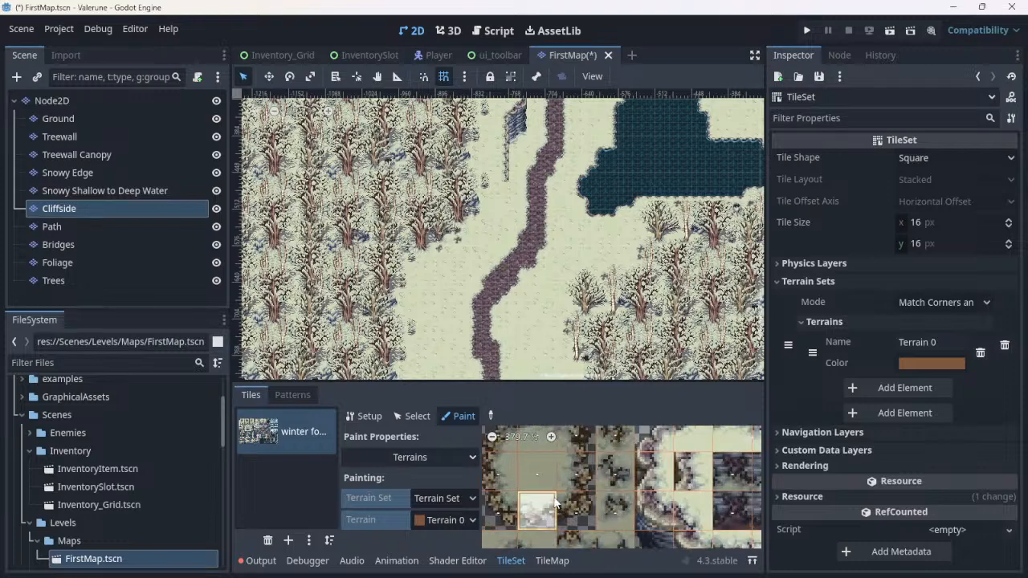
{"action": "scroll", "coordinate": [555, 501], "scroll_direction": "down", "scroll_amount": 5}
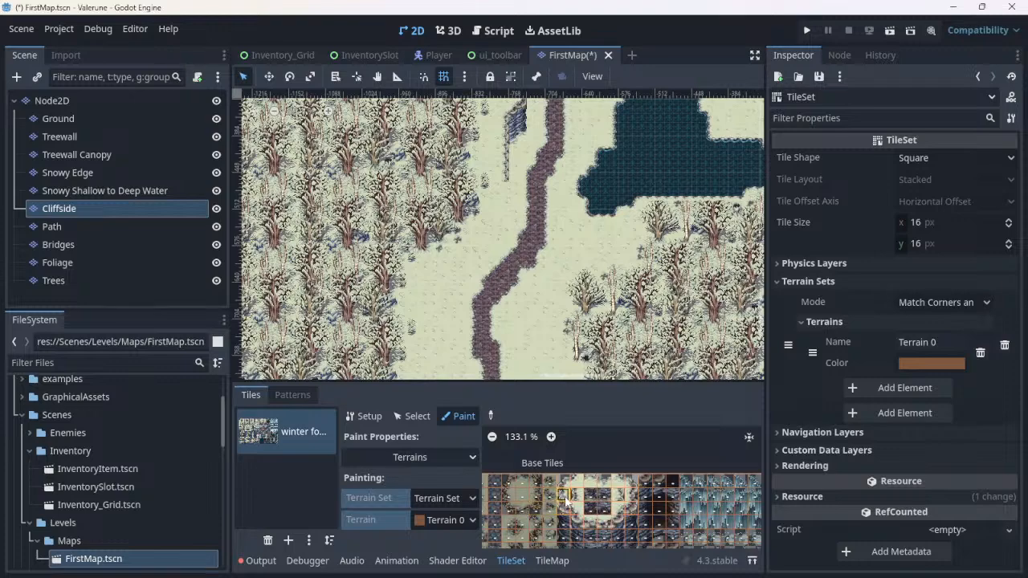
{"action": "scroll", "coordinate": [606, 508], "scroll_direction": "down", "scroll_amount": 3}
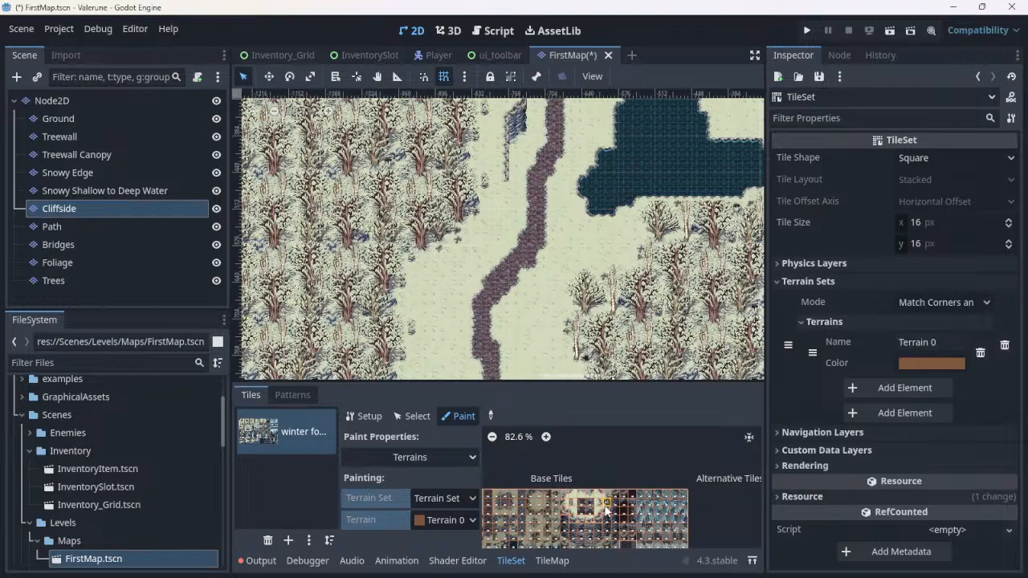
{"action": "scroll", "coordinate": [585, 510], "scroll_direction": "down", "scroll_amount": 1}
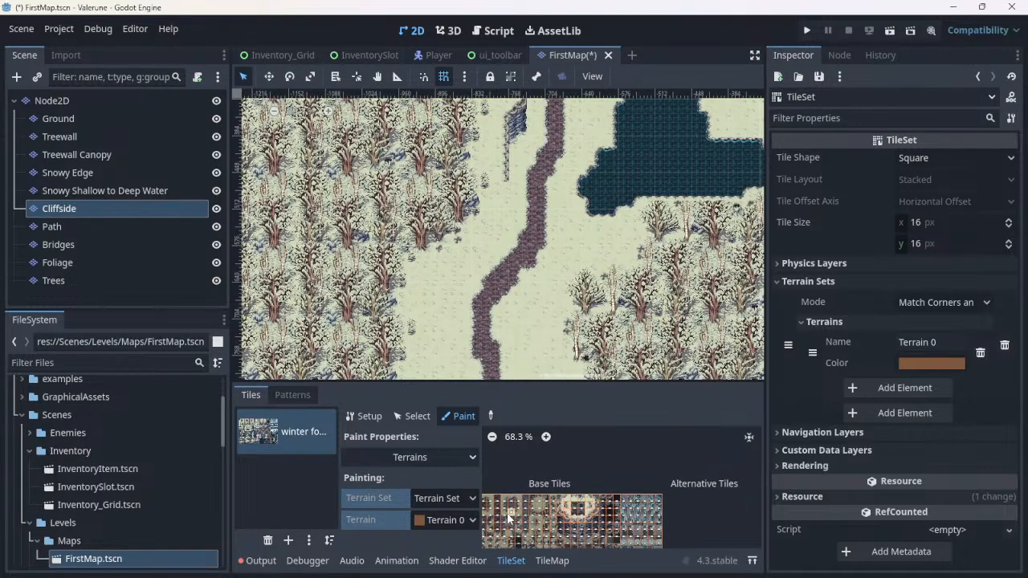
{"action": "scroll", "coordinate": [510, 512], "scroll_direction": "up", "scroll_amount": 7}
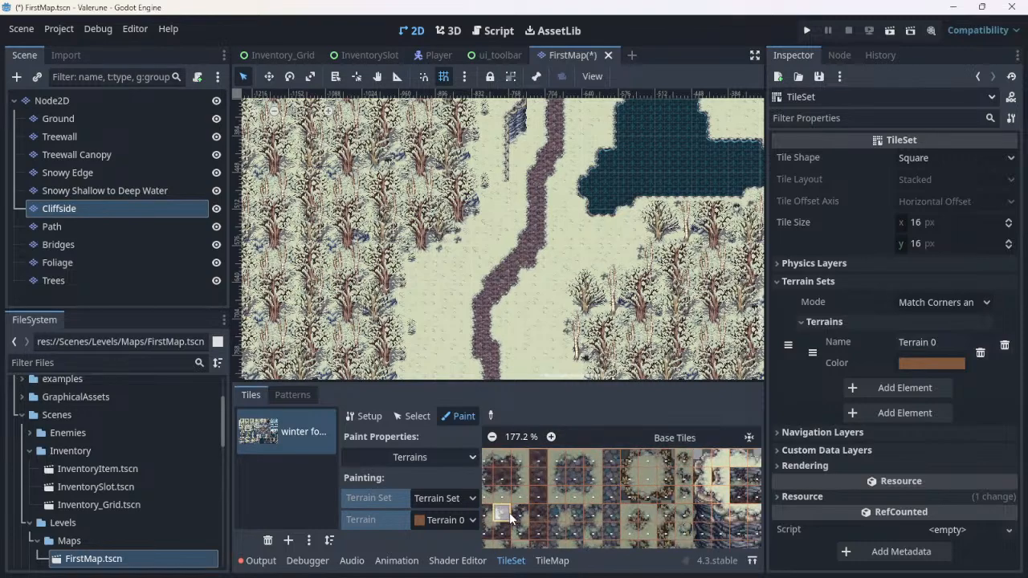
{"action": "scroll", "coordinate": [510, 517], "scroll_direction": "down", "scroll_amount": 2}
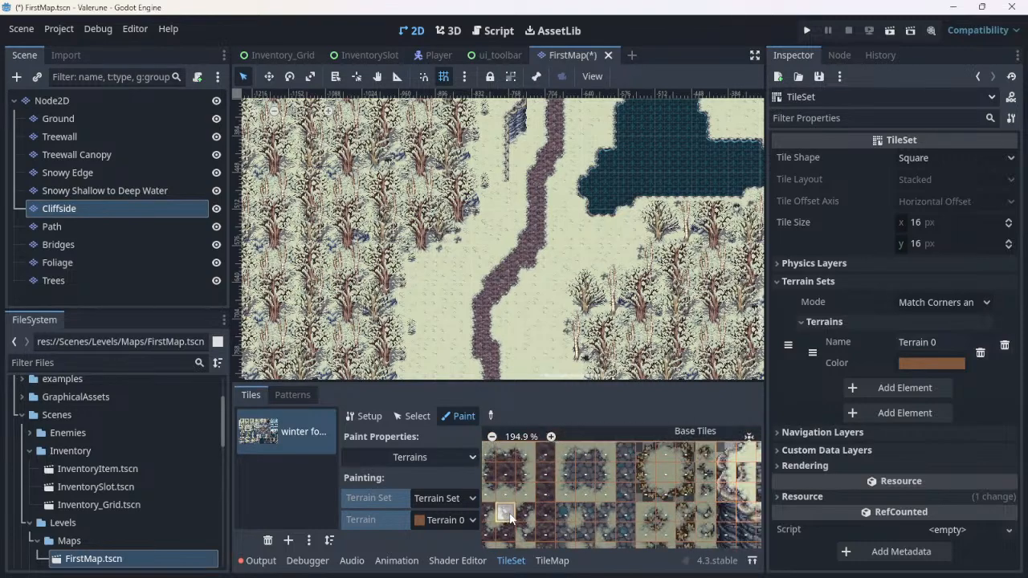
{"action": "middle_click_drag", "start_coordinate": [511, 518], "coordinate": [703, 499]}
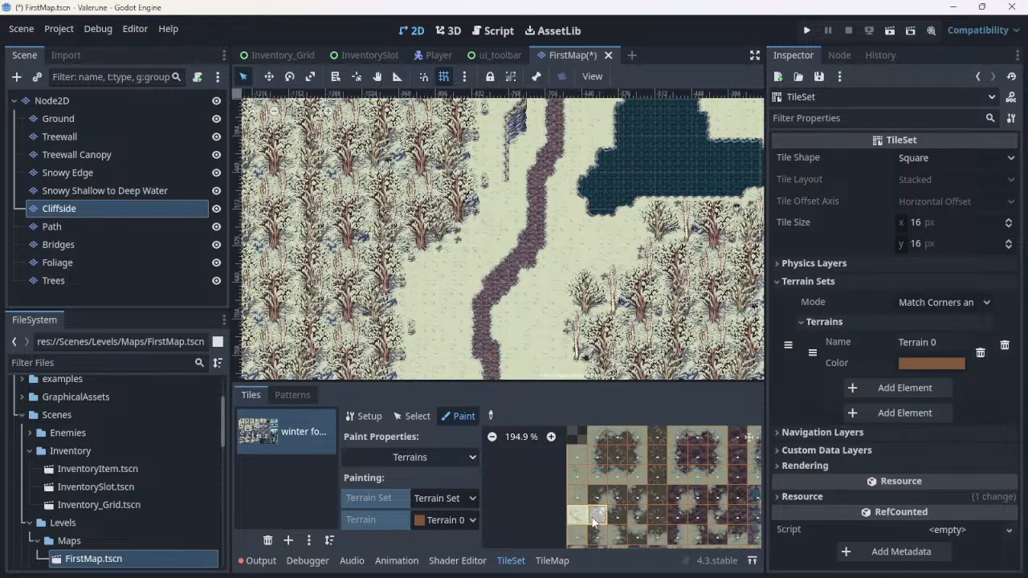
Step: Paint the centre and all surrounding terrain bits of the plain snow ground tile with Terrain 0
{"action": "scroll", "coordinate": [603, 517], "scroll_direction": "up", "scroll_amount": 2}
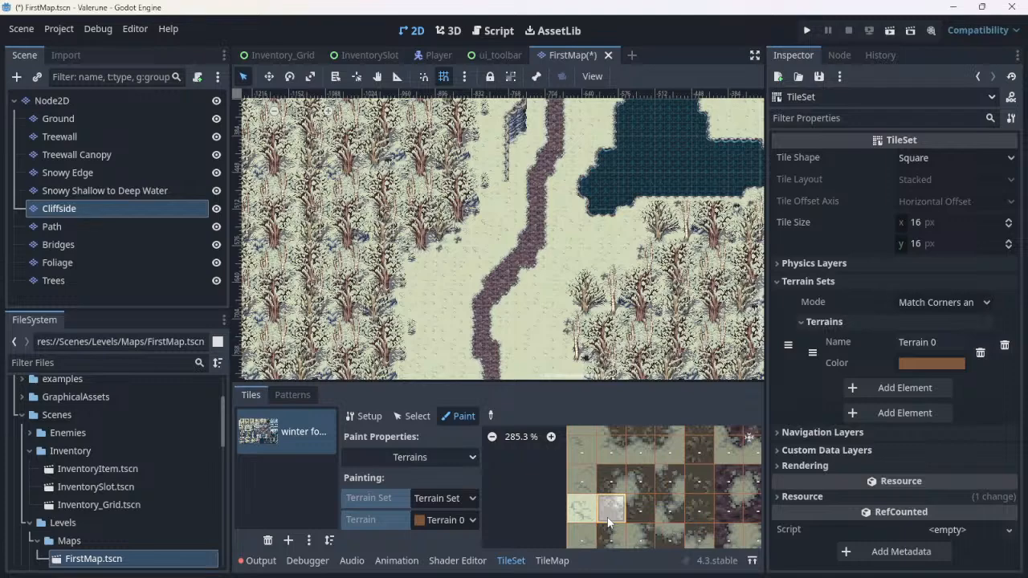
{"action": "scroll", "coordinate": [608, 522], "scroll_direction": "up", "scroll_amount": 2}
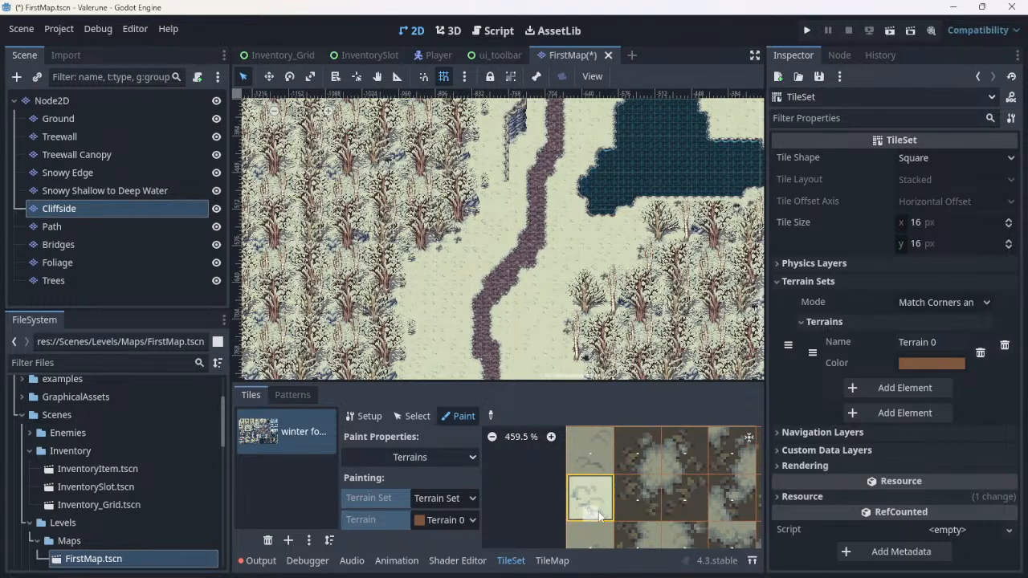
{"action": "left_click", "coordinate": [608, 517]}
{"action": "left_click", "coordinate": [579, 492]}
{"action": "left_click", "coordinate": [576, 506]}
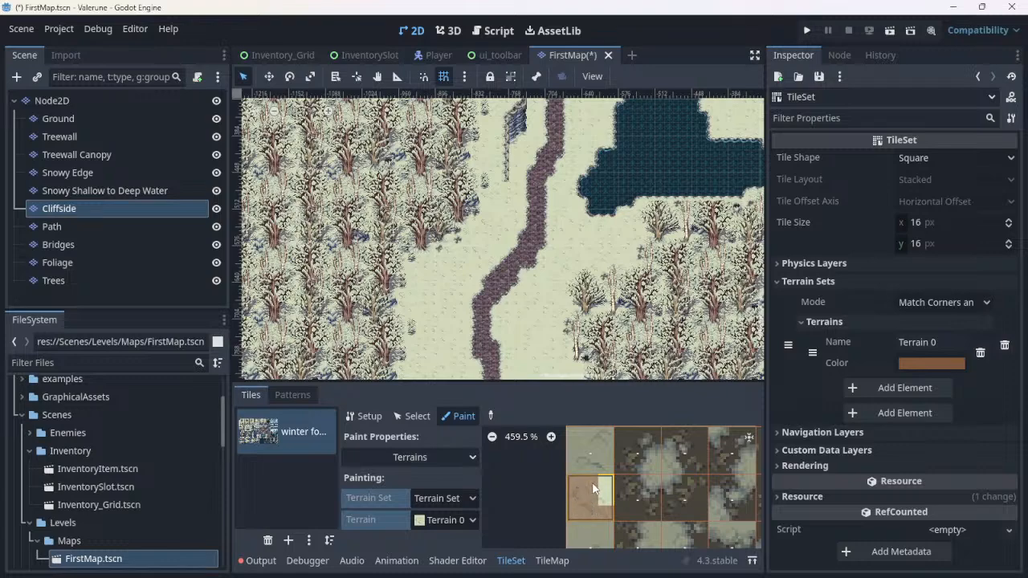
{"action": "left_click", "coordinate": [601, 491]}
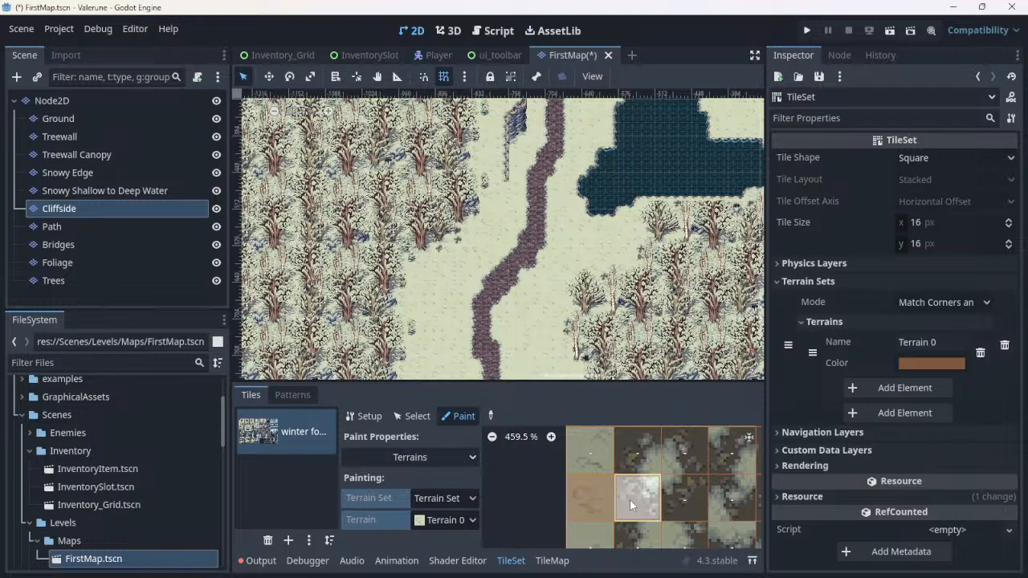
Step: Paint Terrain 0 on the snow-facing bits of the cliff ring's left, lower-left corner and bottom edge tiles
{"action": "scroll", "coordinate": [576, 442], "scroll_direction": "down", "scroll_amount": 4}
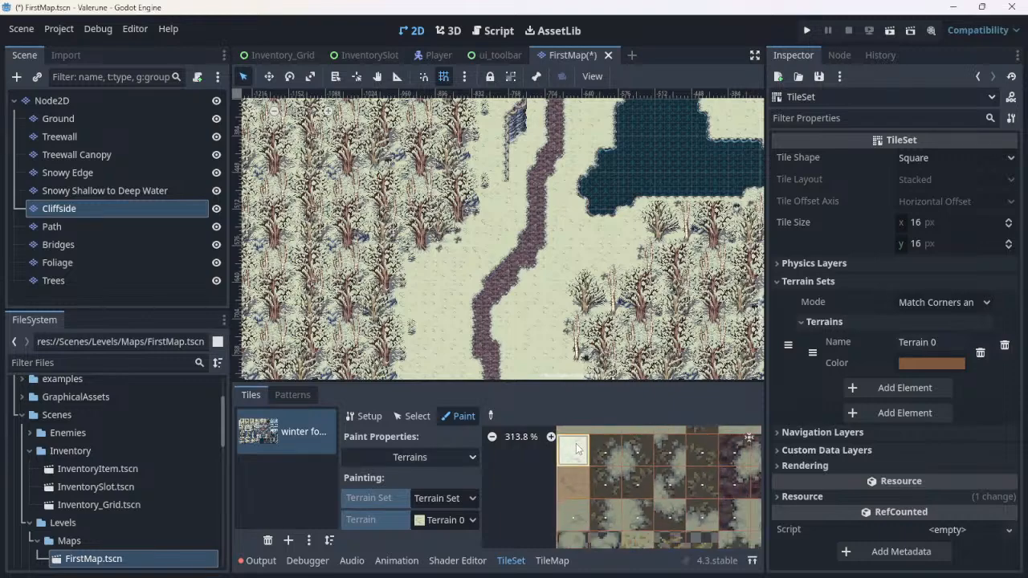
{"action": "scroll", "coordinate": [576, 448], "scroll_direction": "down", "scroll_amount": 3}
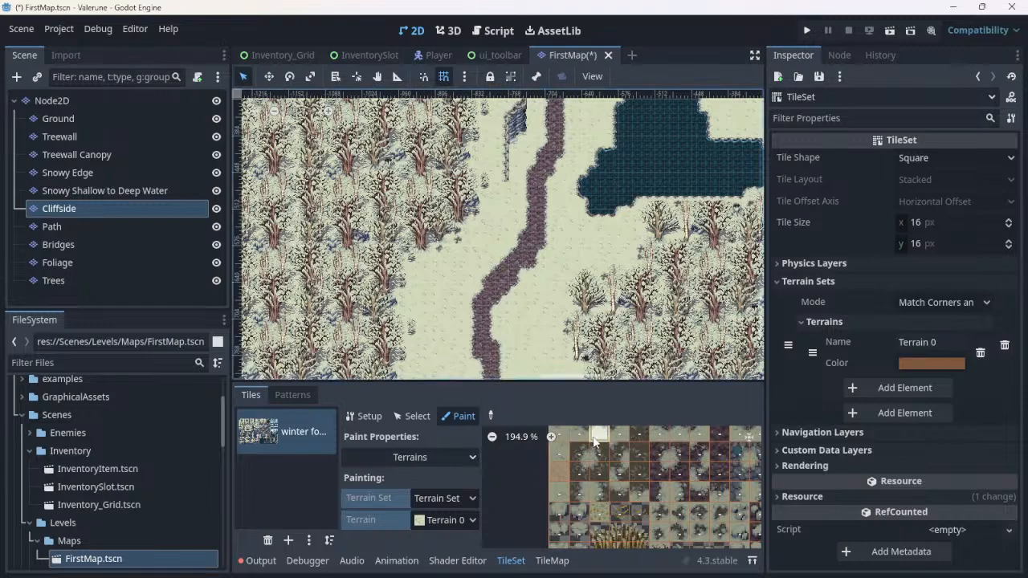
{"action": "middle_click_drag", "start_coordinate": [630, 474], "coordinate": [300, 527]}
{"action": "scroll", "coordinate": [574, 488], "scroll_direction": "up", "scroll_amount": 4}
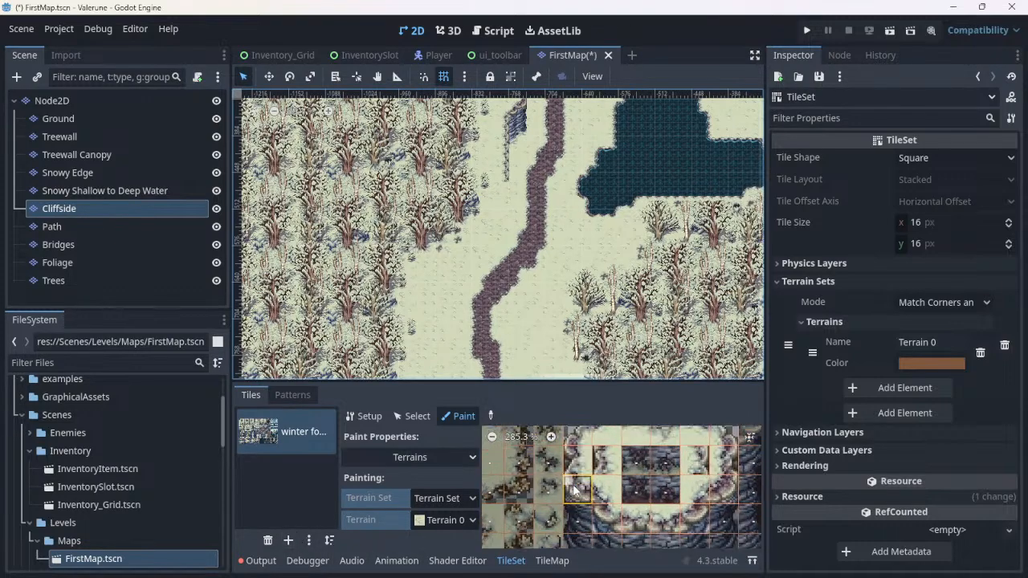
{"action": "scroll", "coordinate": [574, 488], "scroll_direction": "up", "scroll_amount": 4}
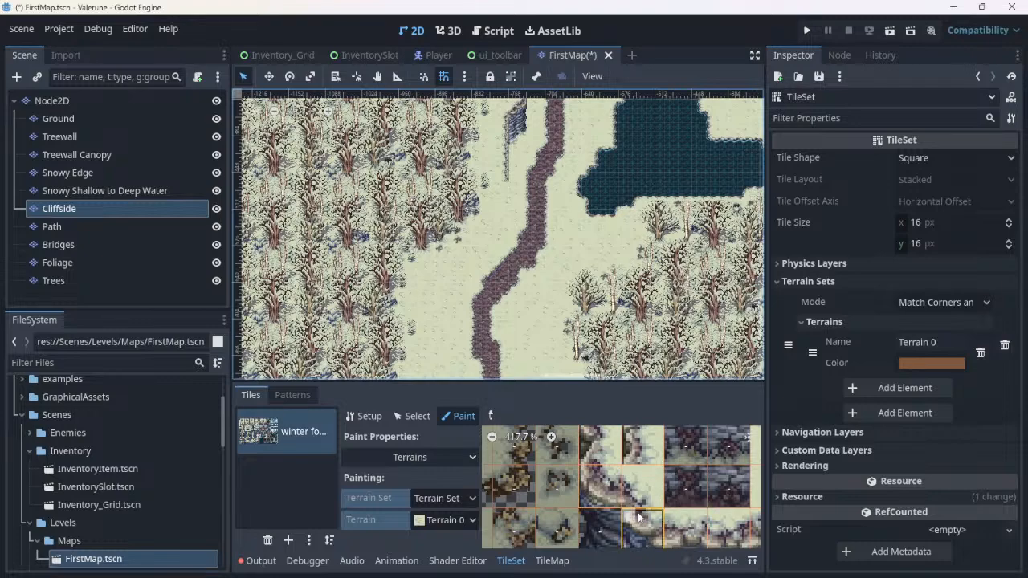
{"action": "left_click", "coordinate": [616, 474]}
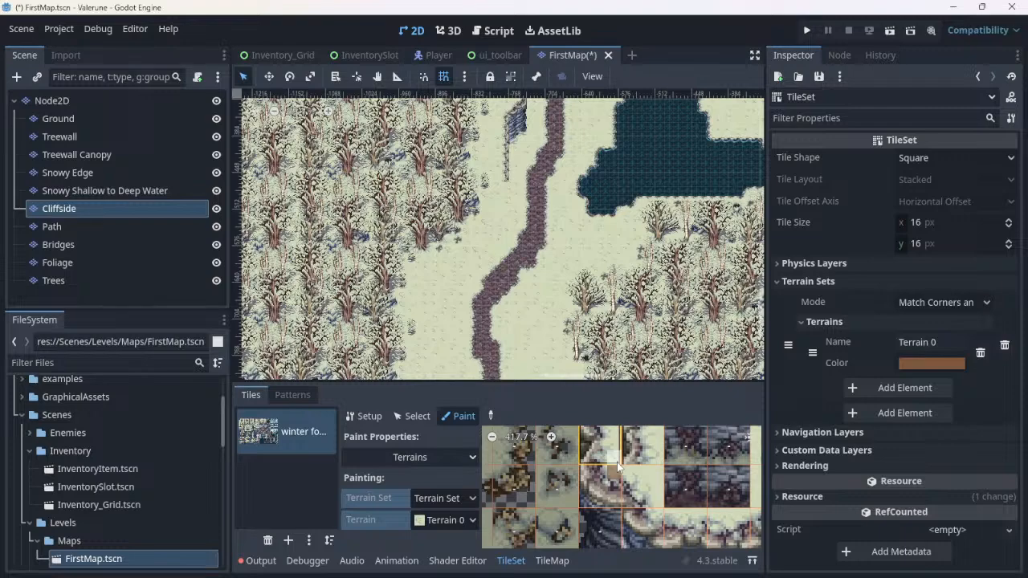
{"action": "mouse_move", "coordinate": [617, 461]}
{"action": "left_mouse_down"}
{"action": "mouse_move", "coordinate": [617, 433]}
{"action": "mouse_move", "coordinate": [645, 480]}
{"action": "mouse_move", "coordinate": [636, 475]}
{"action": "mouse_move", "coordinate": [656, 476]}
{"action": "mouse_move", "coordinate": [659, 499]}
{"action": "left_mouse_up"}
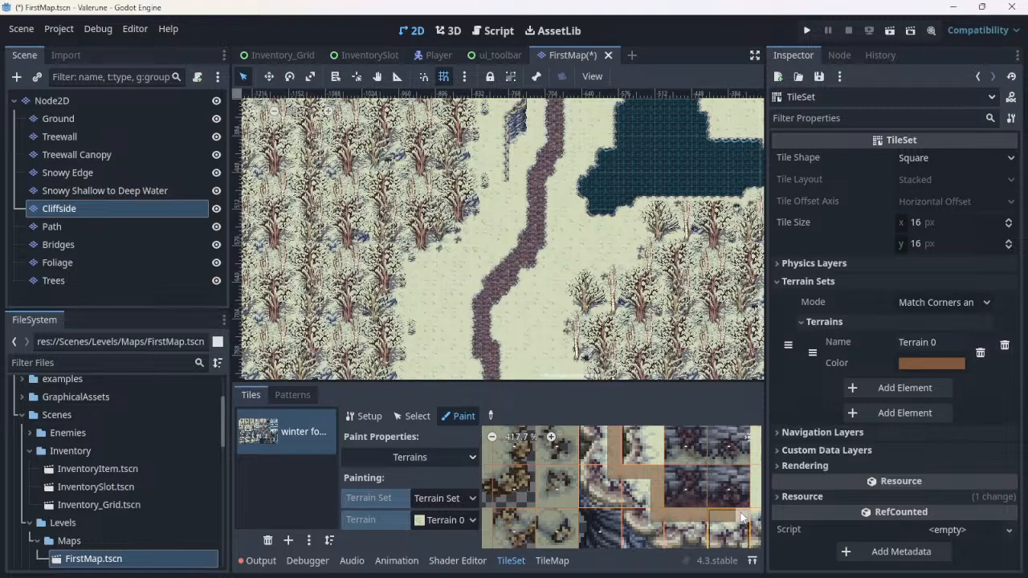
Step: Paint Terrain 0 on the snow-facing bits of the cliff ring's lower-right corner and right edge tiles
{"action": "scroll", "coordinate": [740, 516], "scroll_direction": "up", "scroll_amount": 1}
{"action": "middle_click_drag", "start_coordinate": [732, 513], "coordinate": [543, 526]}
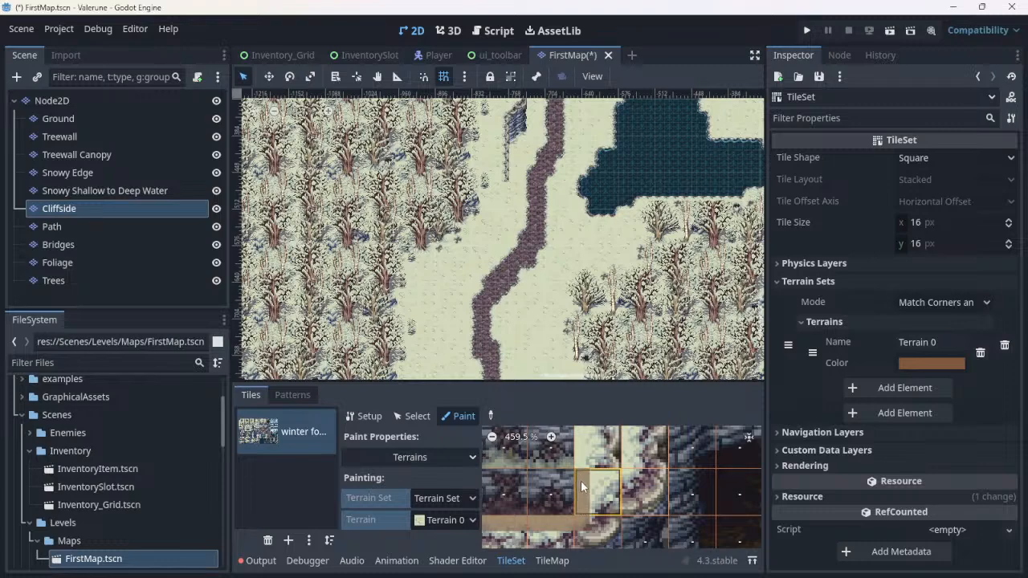
{"action": "left_click_drag", "start_coordinate": [583, 482], "coordinate": [608, 478]}
{"action": "middle_click_drag", "start_coordinate": [648, 462], "coordinate": [630, 534]}
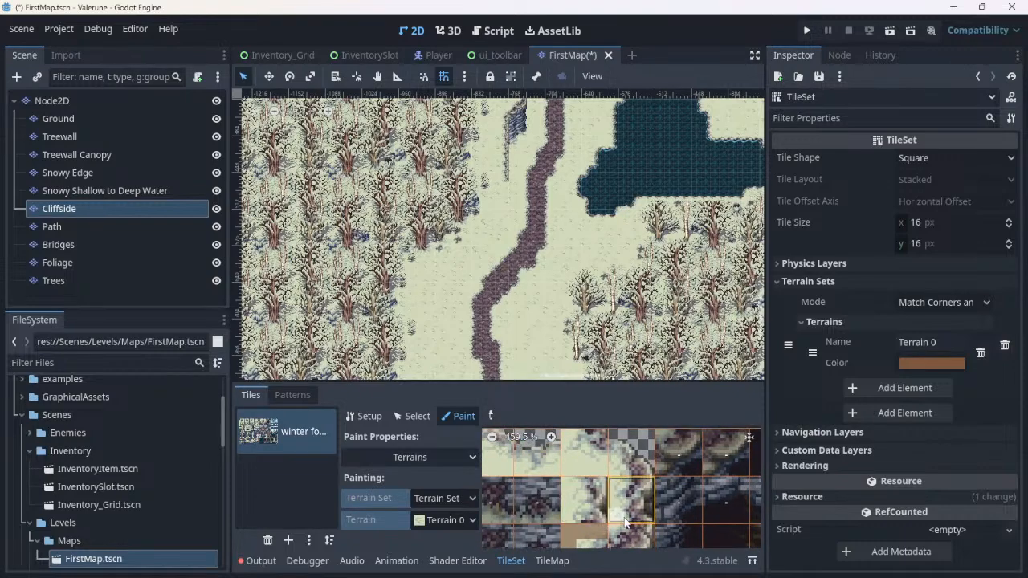
{"action": "mouse_move", "coordinate": [626, 518]}
{"action": "left_mouse_down"}
{"action": "mouse_move", "coordinate": [616, 516]}
{"action": "mouse_move", "coordinate": [624, 496]}
{"action": "left_mouse_up"}
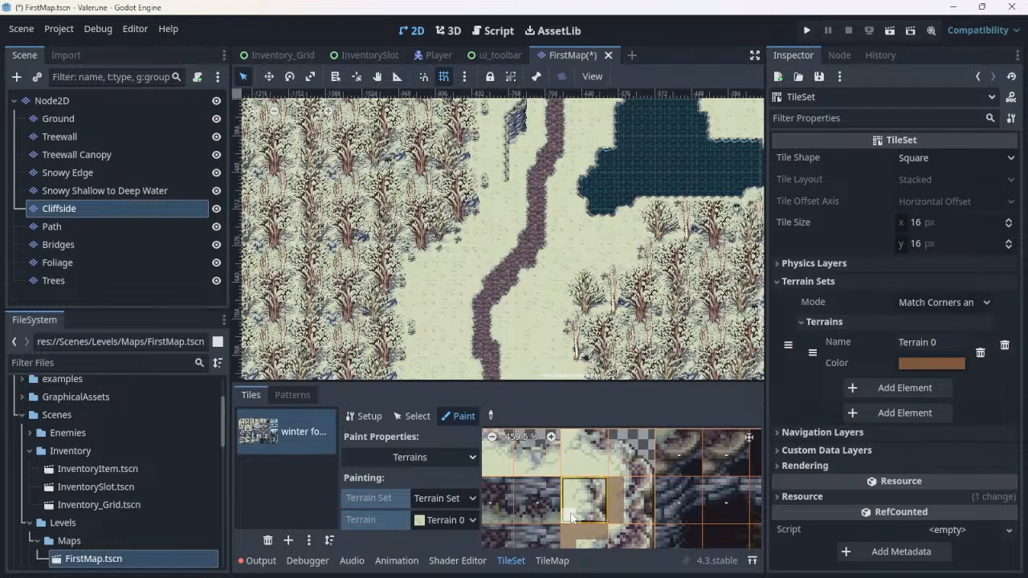
{"action": "left_click_drag", "start_coordinate": [573, 514], "coordinate": [573, 486]}
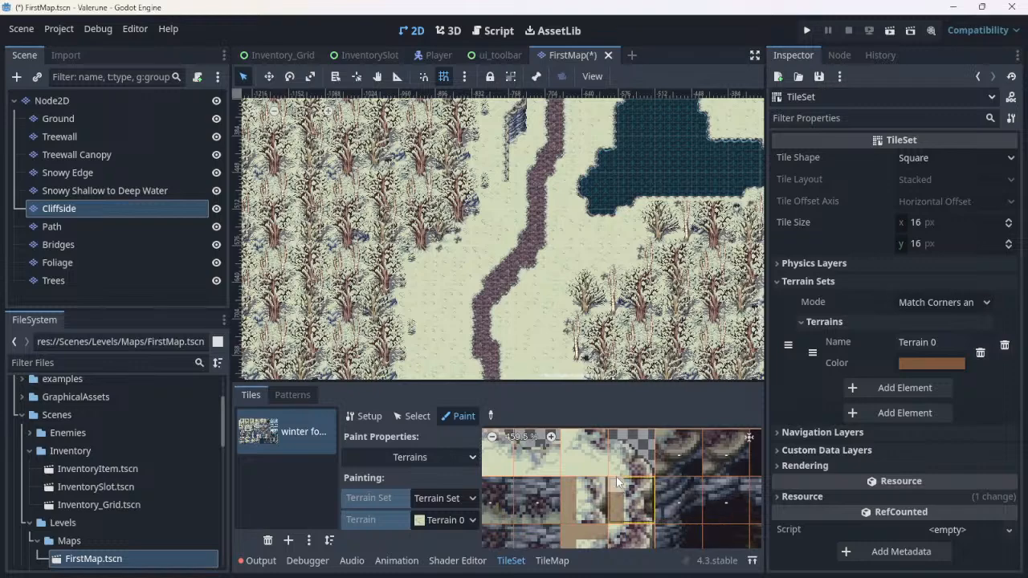
Step: Paint Terrain 0 on the snow-facing bits of the cliff ring's upper-right corner, top edge and upper-left corner tiles
{"action": "left_click", "coordinate": [569, 451]}
{"action": "left_click", "coordinate": [569, 438]}
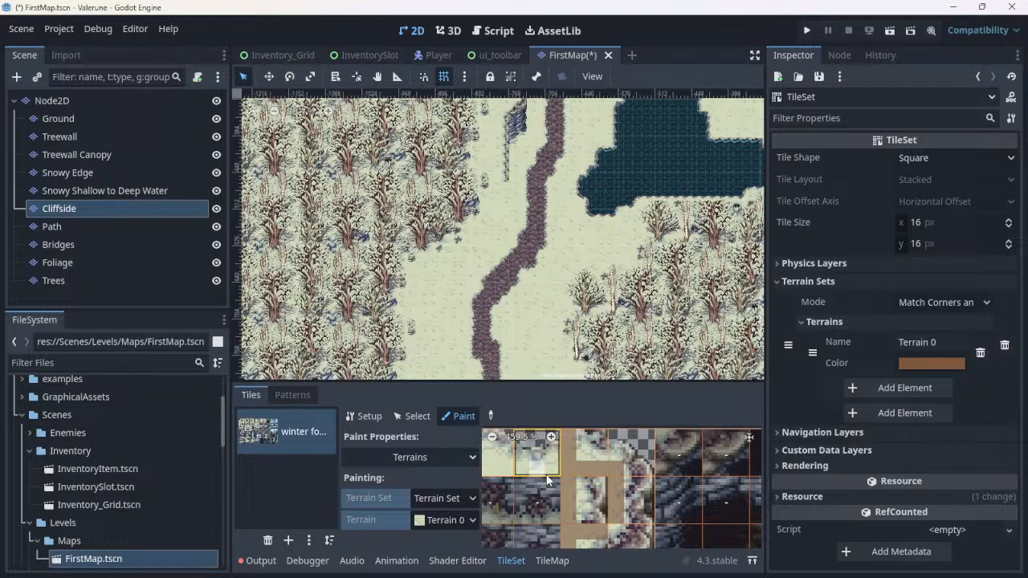
{"action": "left_click", "coordinate": [541, 474]}
{"action": "middle_click_drag", "start_coordinate": [525, 471], "coordinate": [724, 470]}
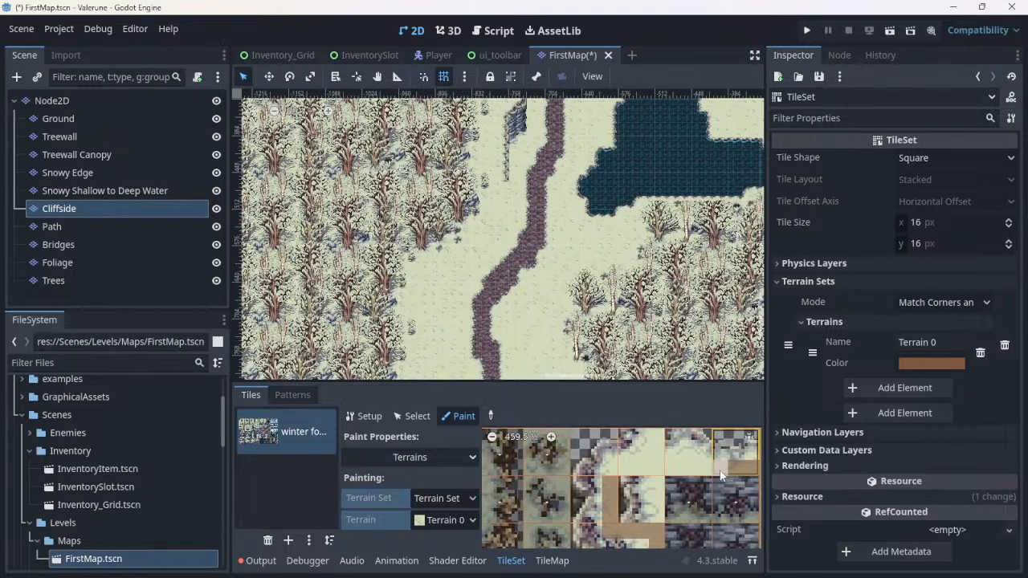
{"action": "left_click", "coordinate": [673, 472]}
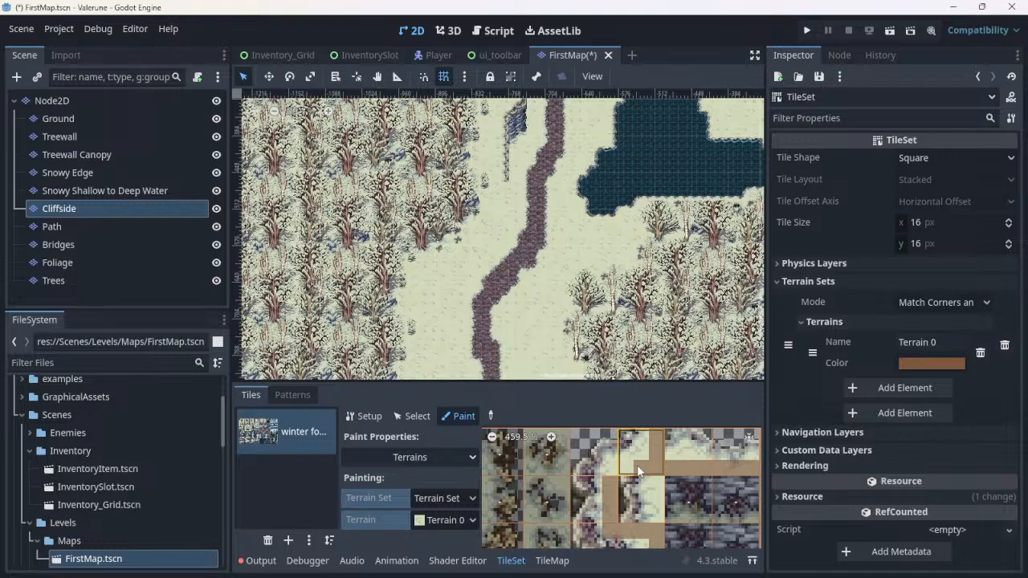
{"action": "left_click", "coordinate": [635, 466]}
{"action": "left_click", "coordinate": [612, 469]}
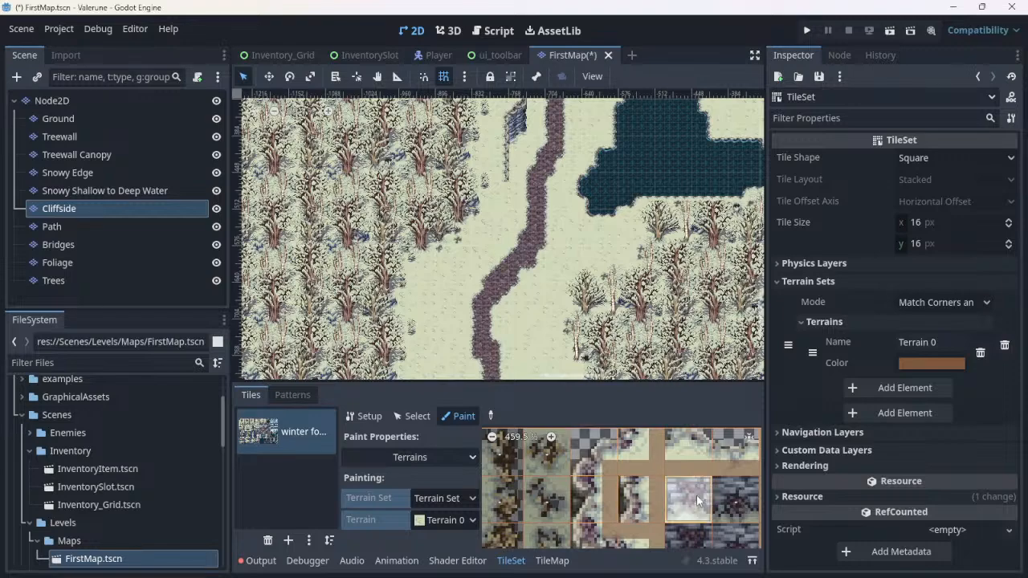
Step: Examine the Terrain 0 bits painted around the whole cliff ring for gaps
{"action": "scroll", "coordinate": [697, 495], "scroll_direction": "down", "scroll_amount": 4}
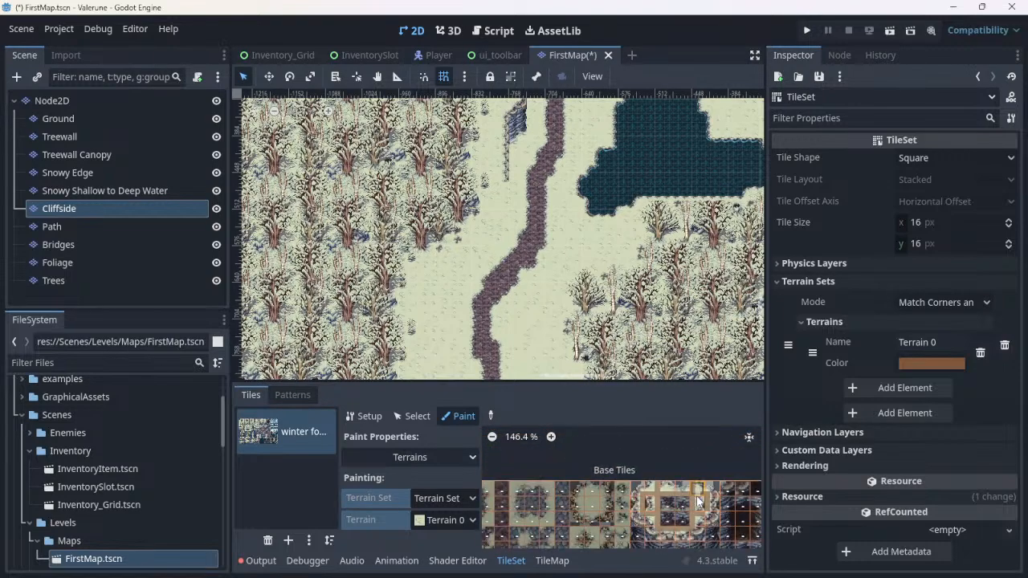
{"action": "scroll", "coordinate": [734, 510], "scroll_direction": "up", "scroll_amount": 1}
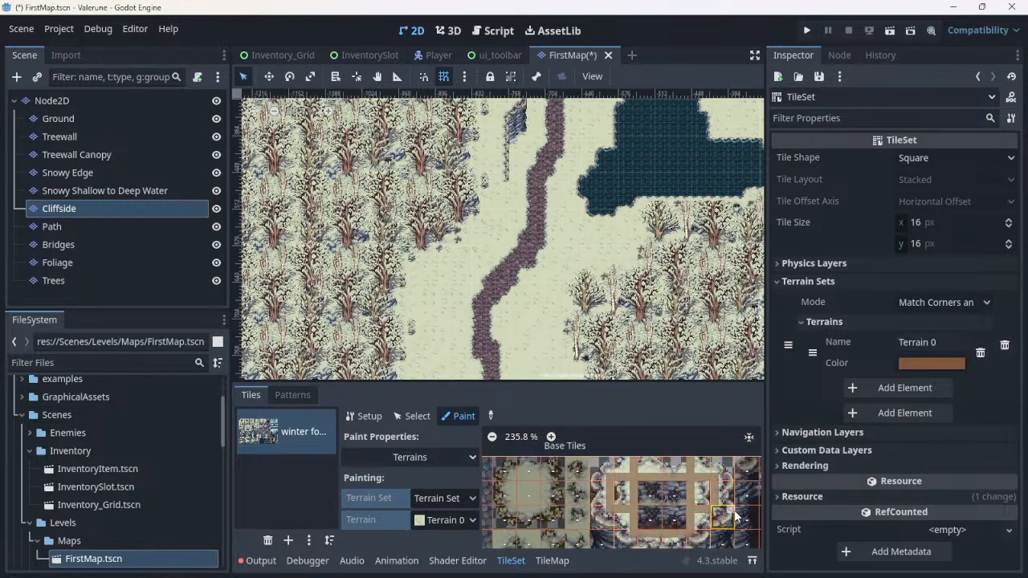
{"action": "scroll", "coordinate": [734, 517], "scroll_direction": "up", "scroll_amount": 2}
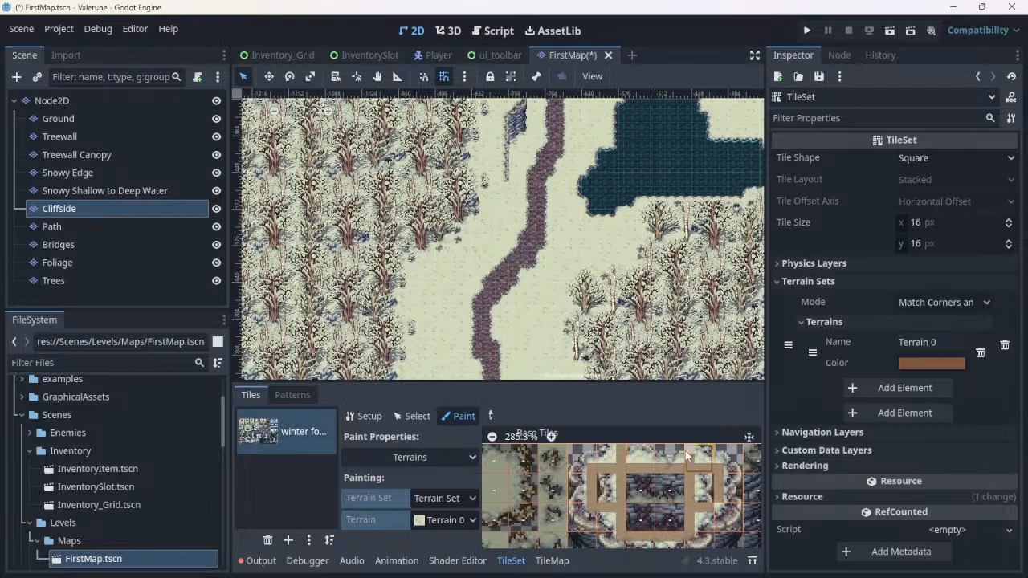
{"action": "scroll", "coordinate": [697, 500], "scroll_direction": "down", "scroll_amount": 2}
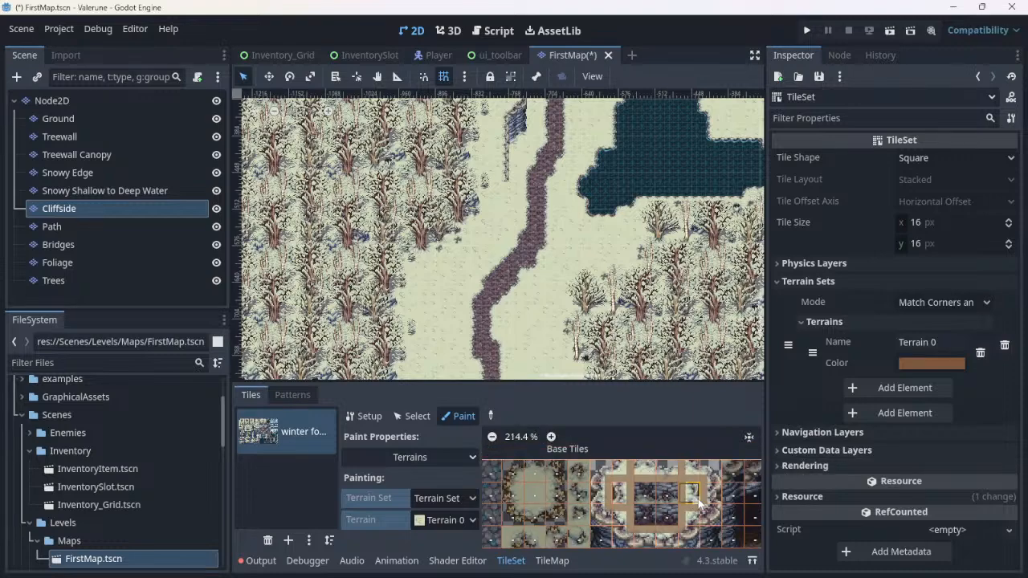
{"action": "scroll", "coordinate": [699, 502], "scroll_direction": "down", "scroll_amount": 2}
{"action": "scroll", "coordinate": [671, 513], "scroll_direction": "up", "scroll_amount": 2}
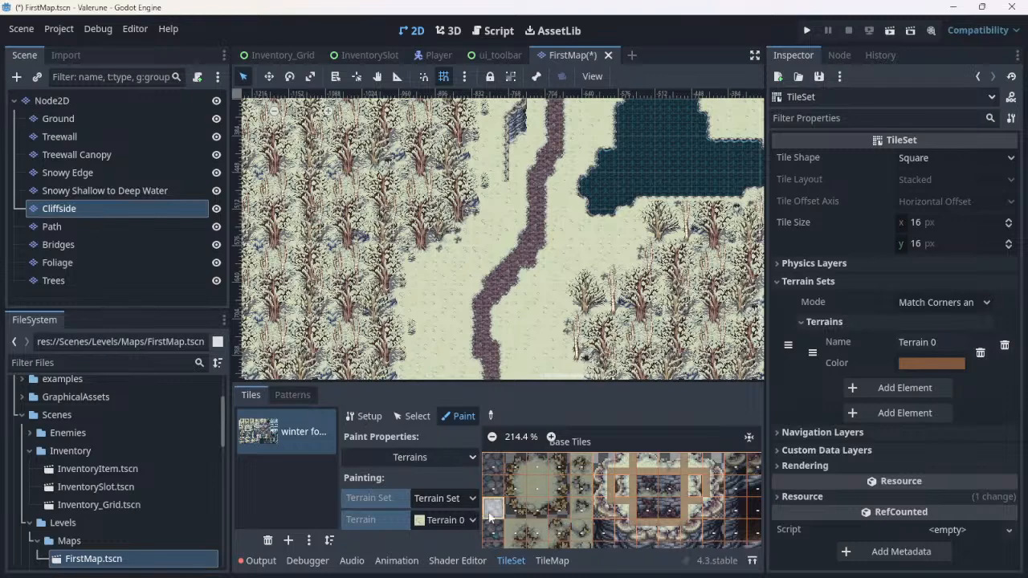
Step: Try to bring up the Cliffside layer's terrain list for painting on the tile map
{"action": "left_click", "coordinate": [550, 560]}
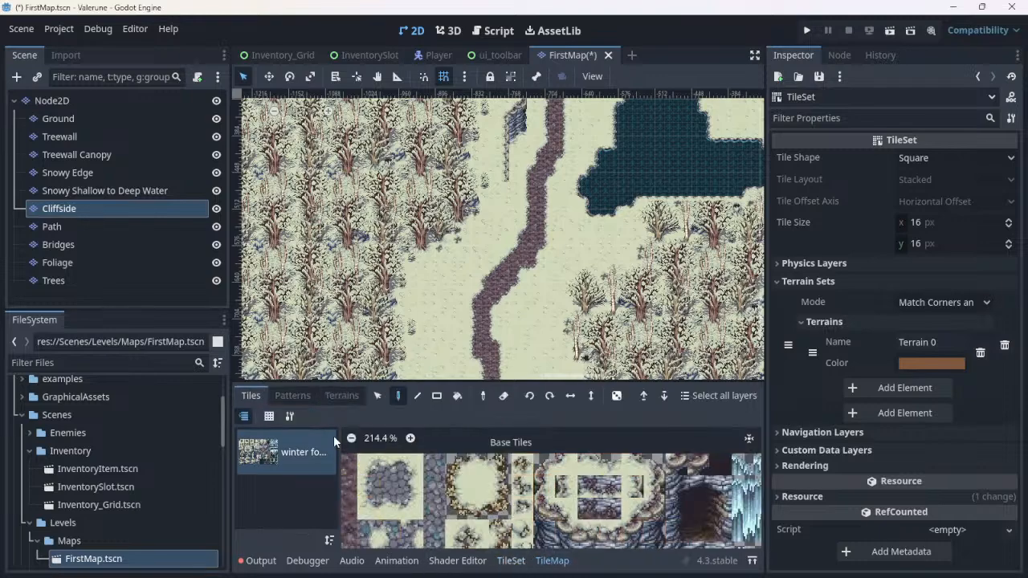
{"action": "left_click", "coordinate": [342, 396]}
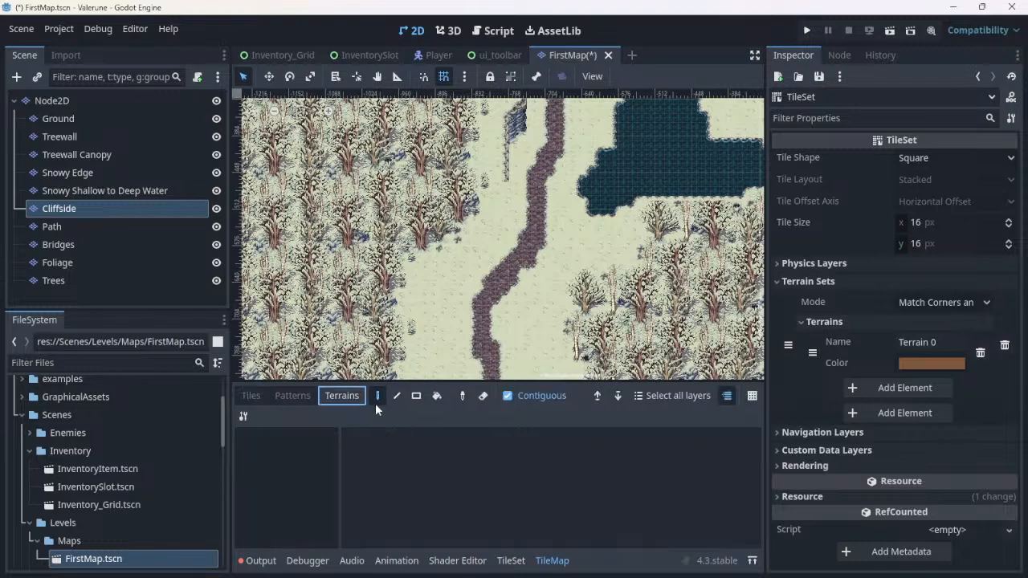
{"action": "left_click", "coordinate": [272, 399]}
{"action": "left_click", "coordinate": [252, 397]}
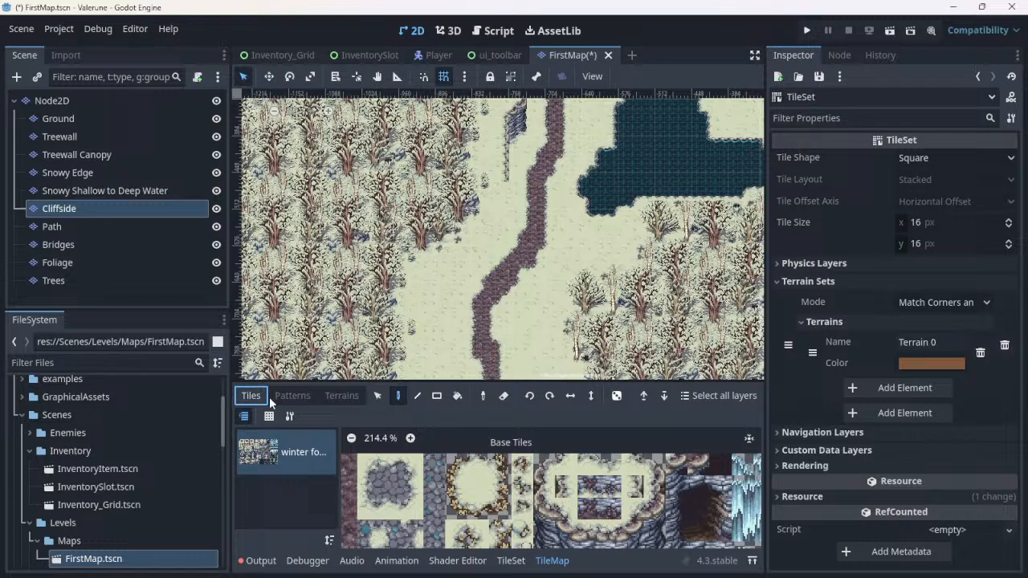
{"action": "left_click", "coordinate": [102, 209]}
{"action": "left_click", "coordinate": [342, 395]}
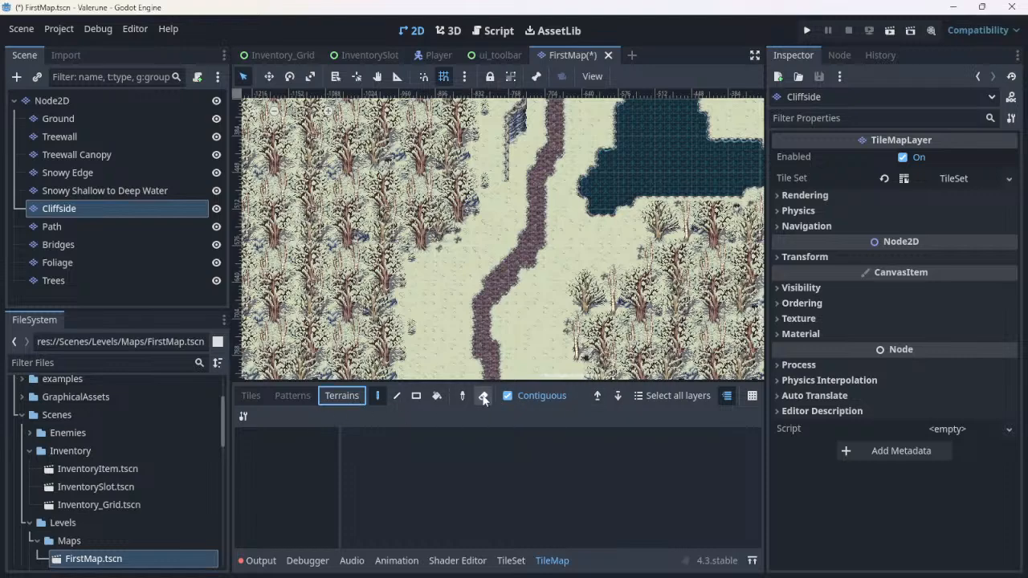
{"action": "left_click", "coordinate": [391, 396]}
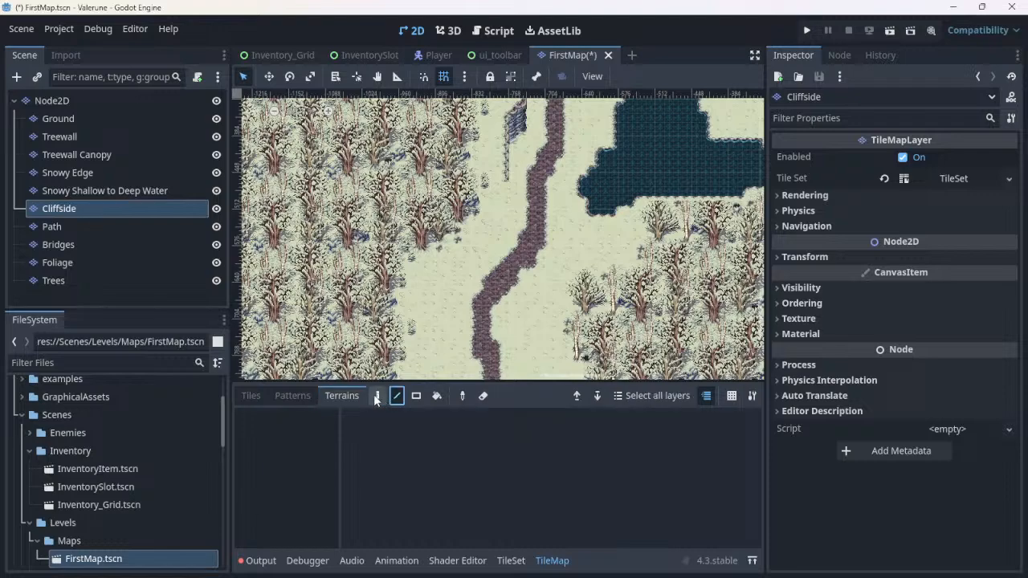
{"action": "left_click", "coordinate": [377, 396]}
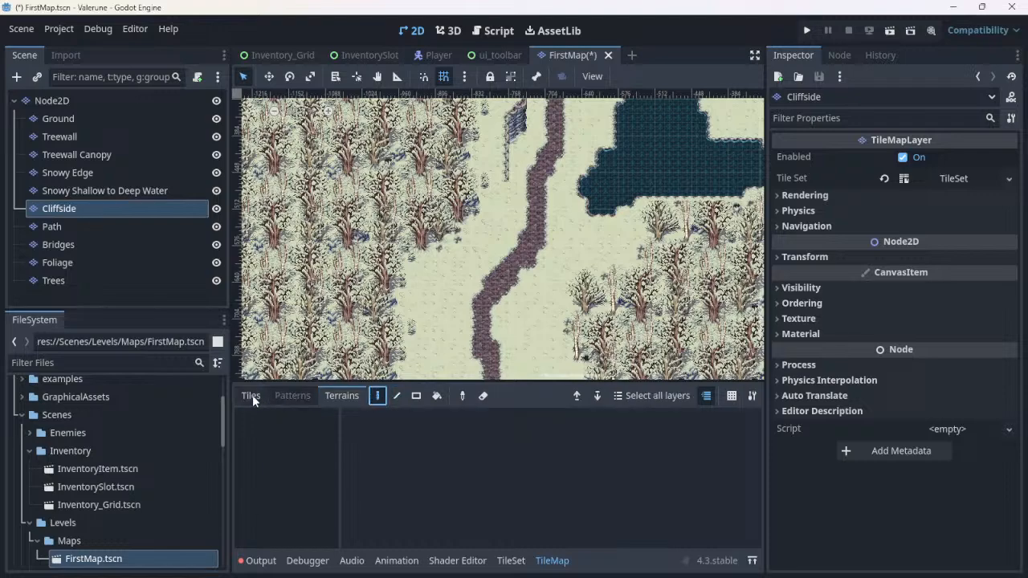
{"action": "left_click", "coordinate": [253, 395]}
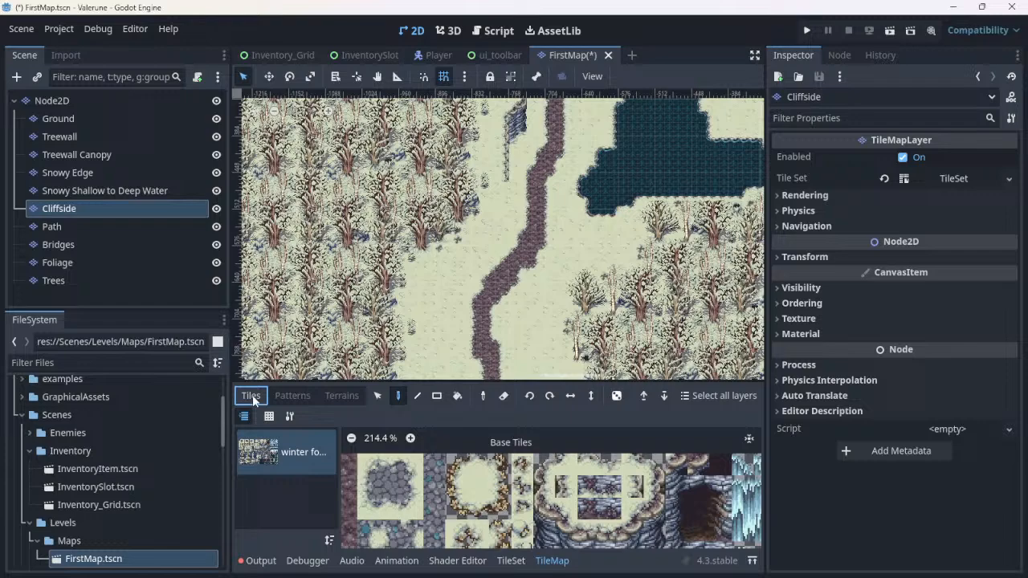
{"action": "left_click", "coordinate": [322, 471]}
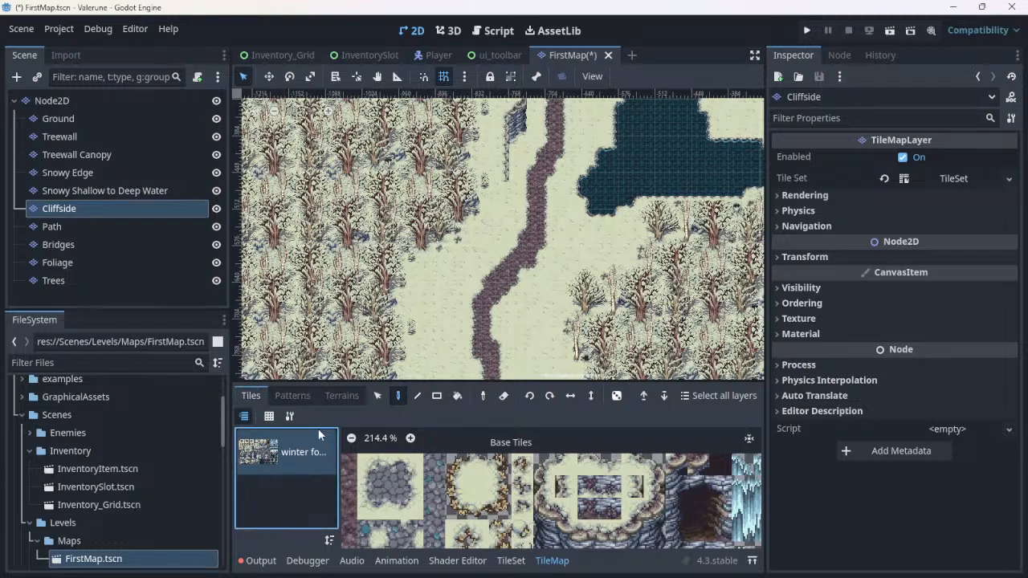
{"action": "left_click", "coordinate": [334, 395]}
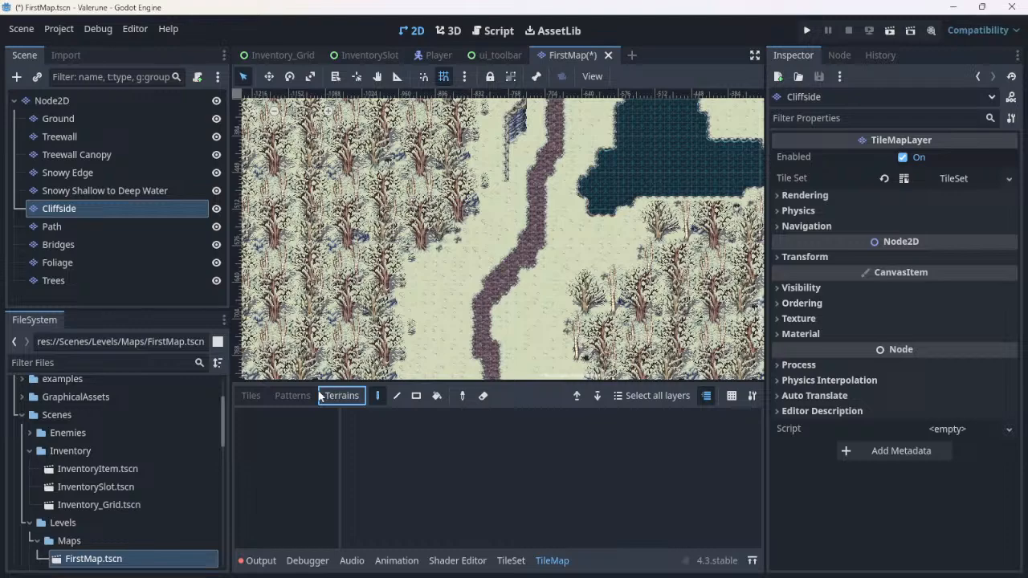
{"action": "left_click", "coordinate": [257, 395]}
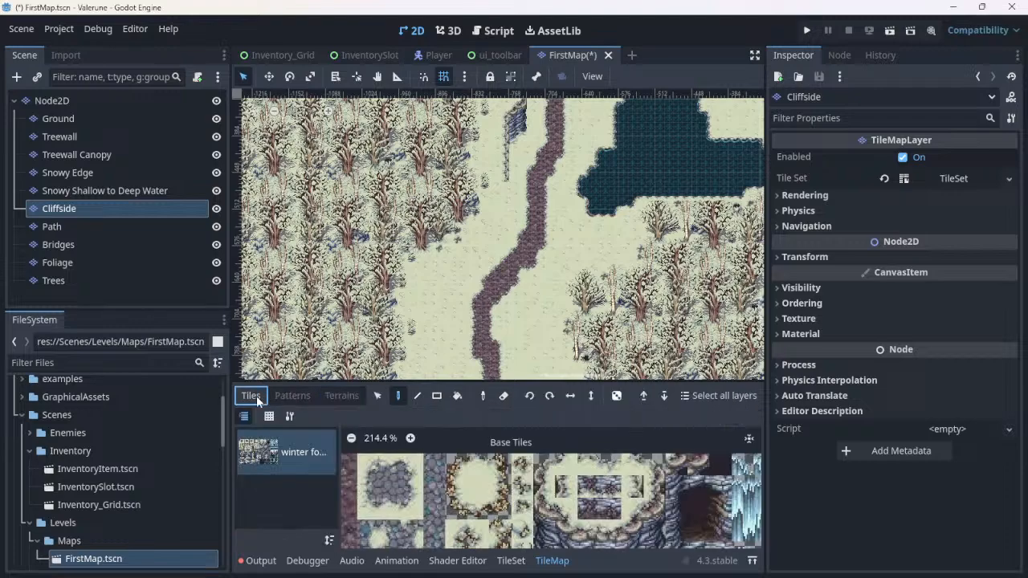
{"action": "left_click", "coordinate": [347, 395]}
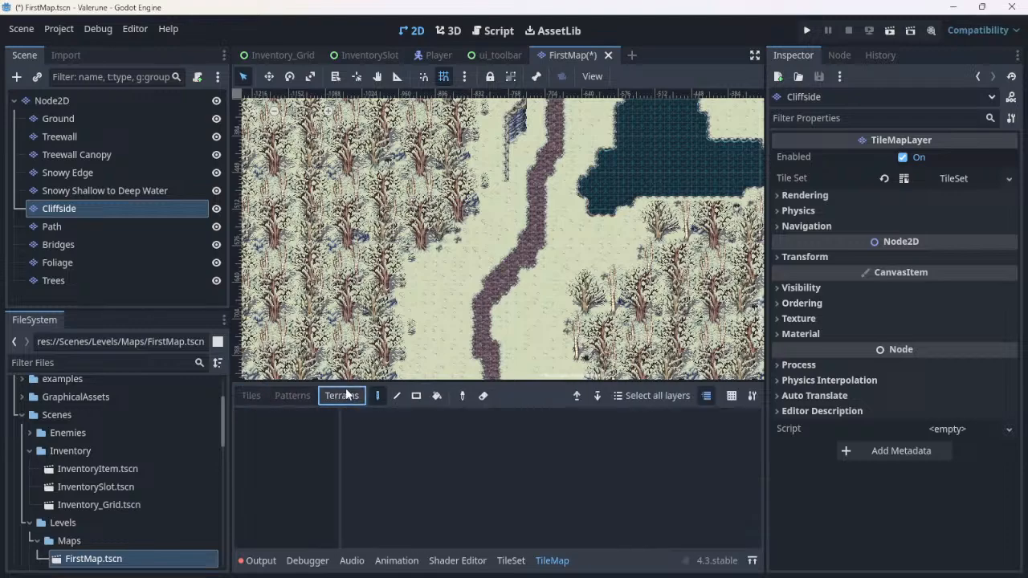
{"action": "left_click", "coordinate": [254, 395]}
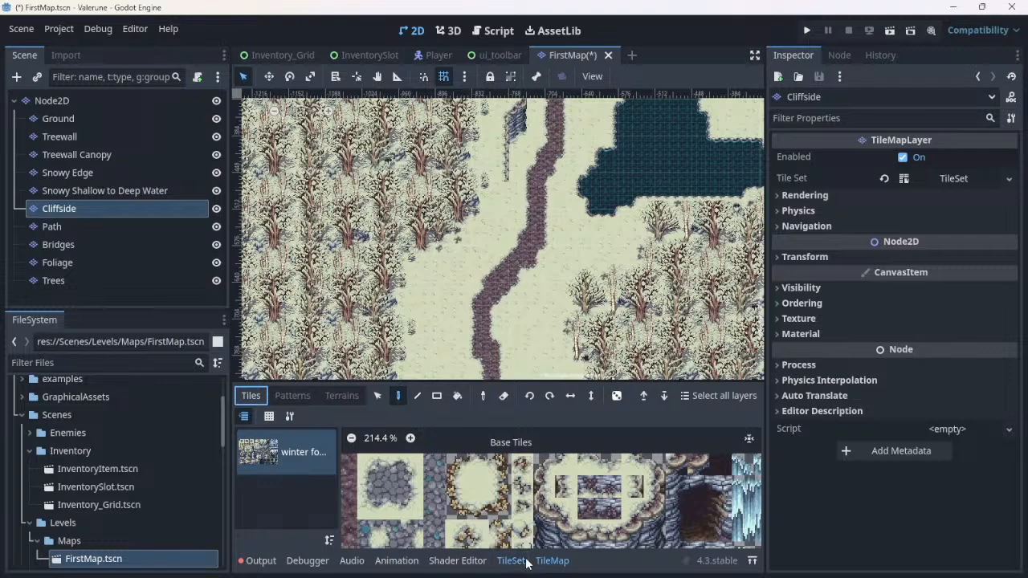
{"action": "left_click", "coordinate": [499, 560]}
{"action": "scroll", "coordinate": [579, 518], "scroll_direction": "down", "scroll_amount": 1}
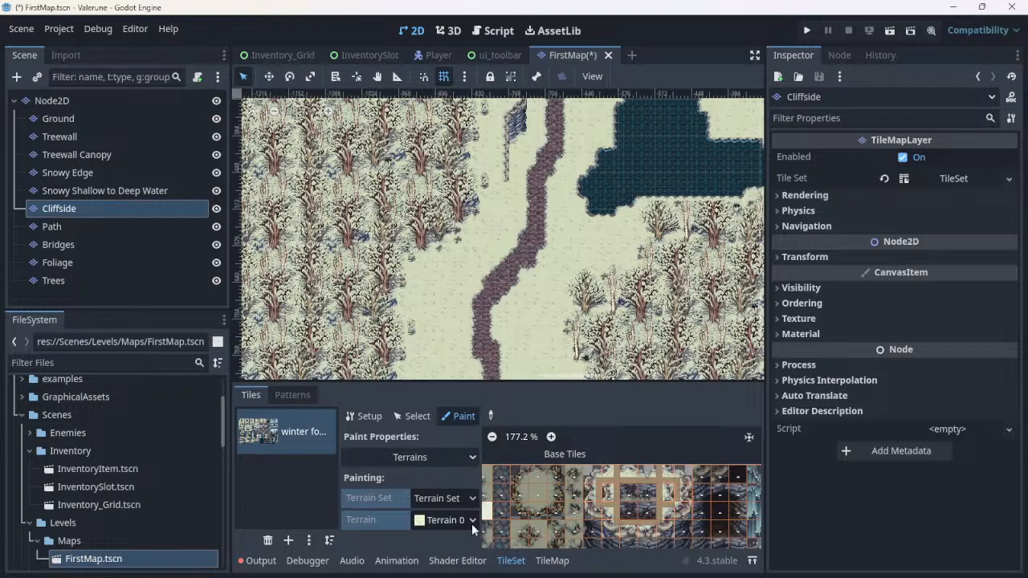
Step: Refresh the tile map's terrain list by selecting the Path layer and reselecting the Cliffside layer
{"action": "left_click", "coordinate": [552, 560]}
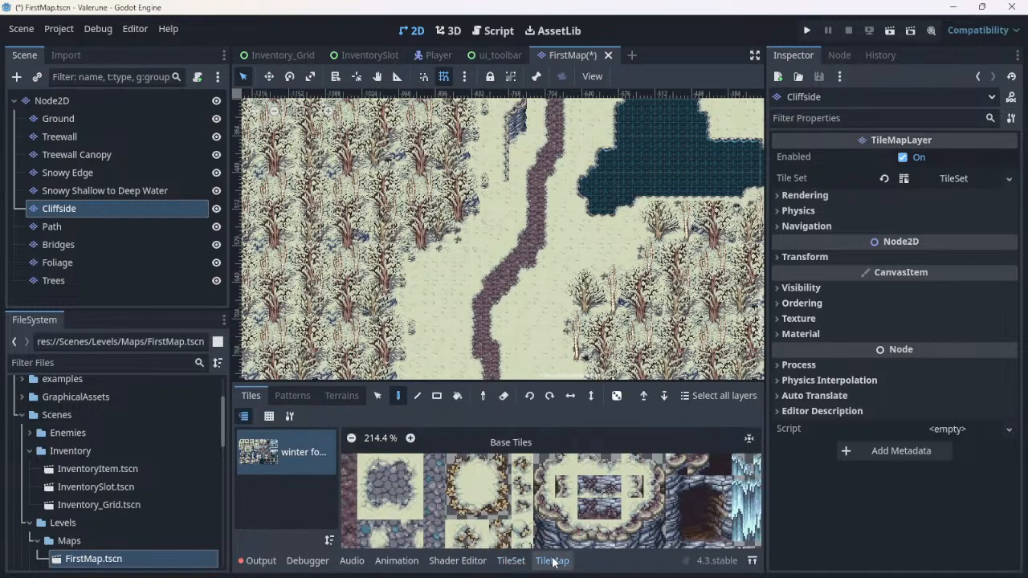
{"action": "left_click", "coordinate": [338, 395]}
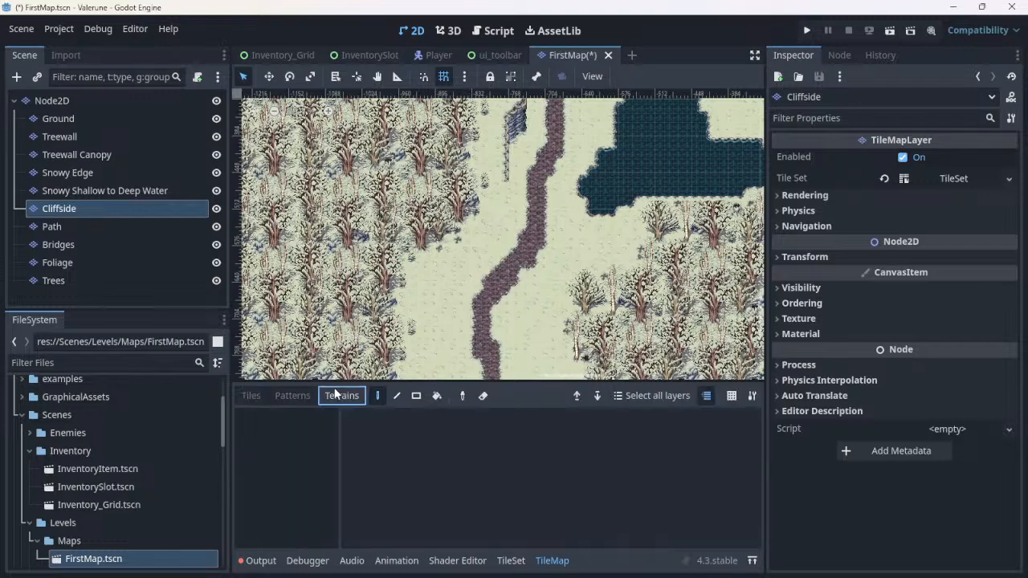
{"action": "left_click", "coordinate": [292, 395]}
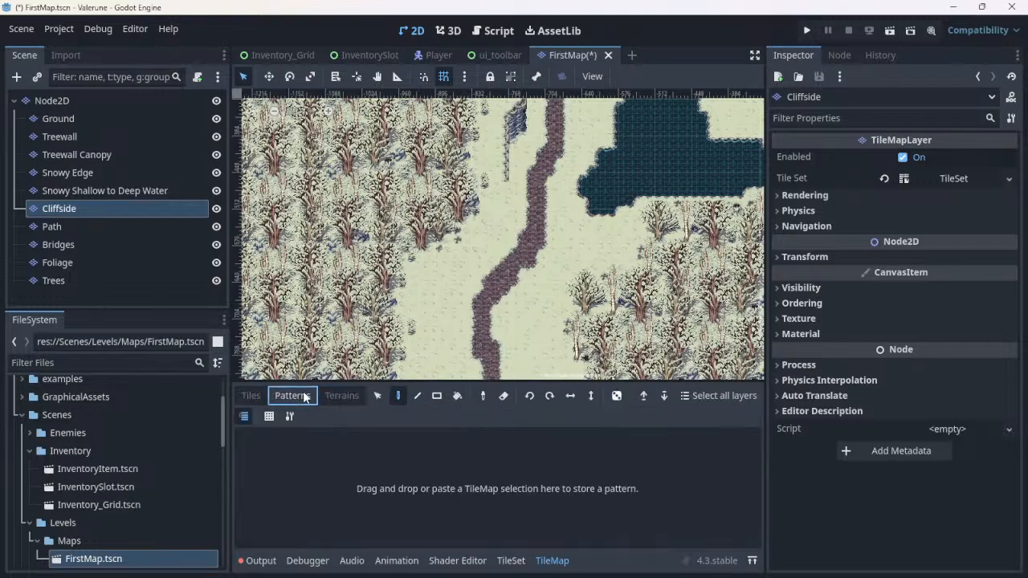
{"action": "left_click", "coordinate": [346, 402]}
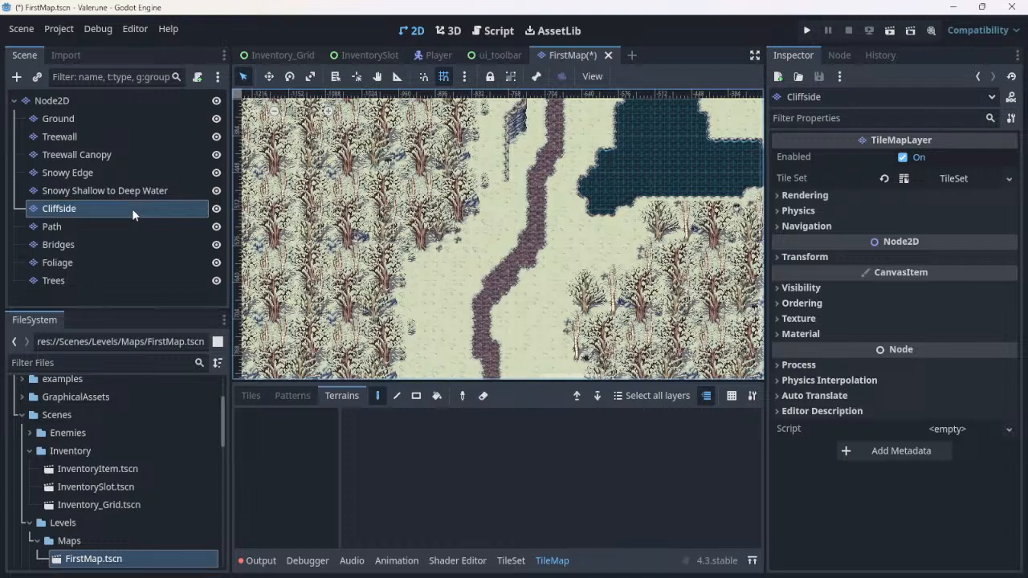
{"action": "left_click", "coordinate": [107, 228]}
{"action": "left_click", "coordinate": [100, 214]}
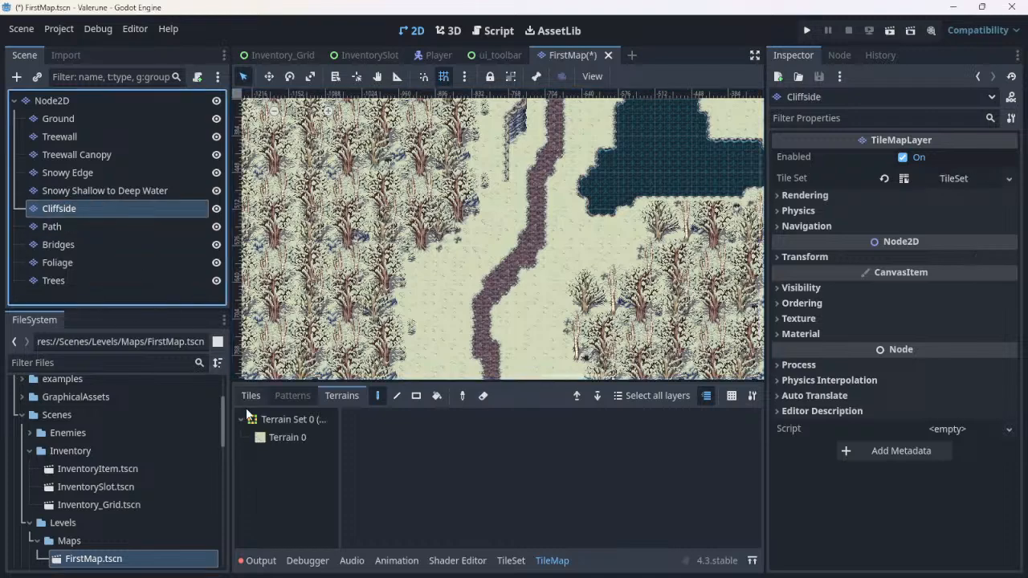
Step: Paint Terrain 0 on the Cliffside layer downward from the end of the existing cliff edge, just west of the path
{"action": "left_click", "coordinate": [283, 437]}
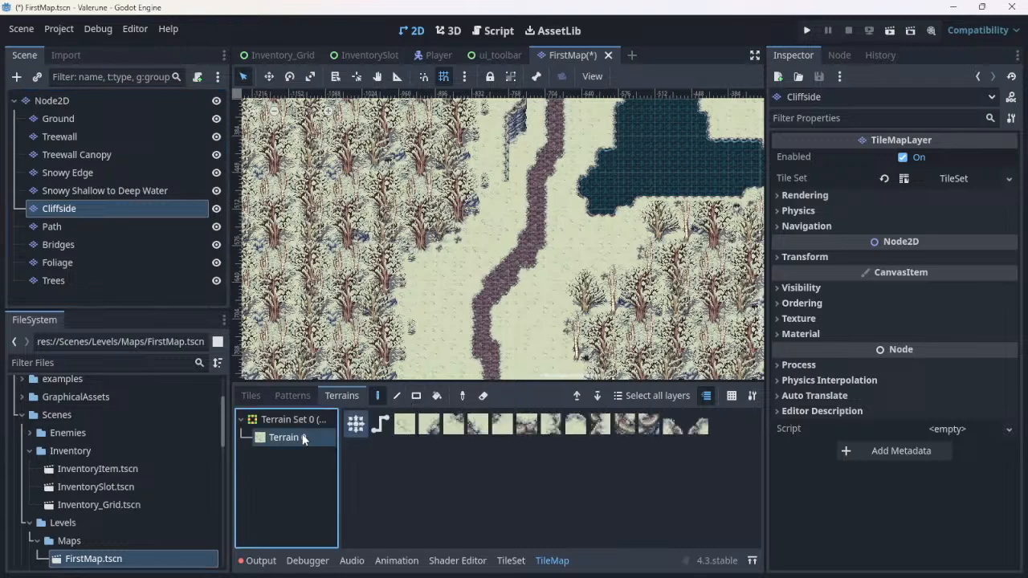
{"action": "left_click", "coordinate": [508, 186]}
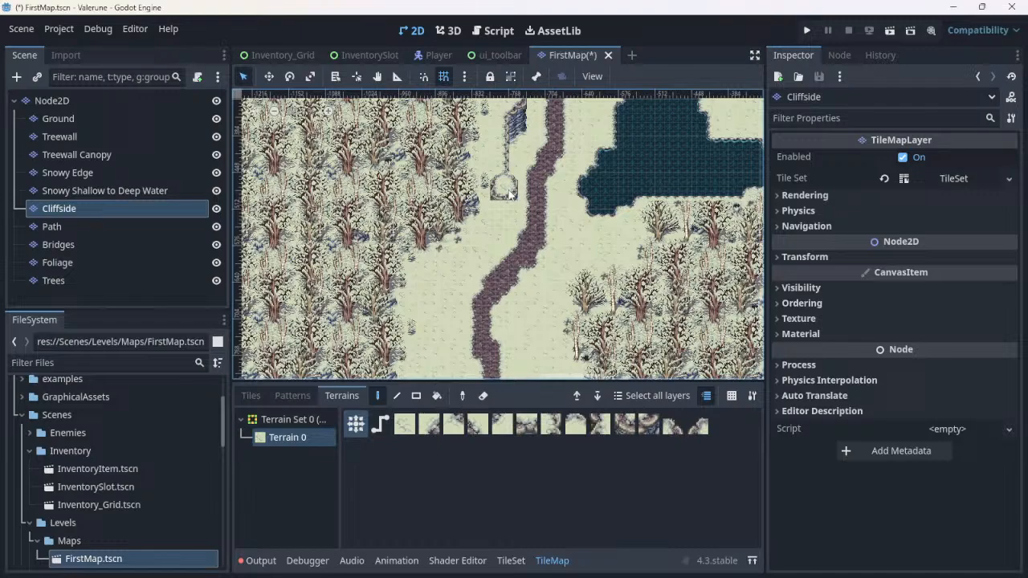
{"action": "left_click_drag", "start_coordinate": [509, 191], "coordinate": [506, 205]}
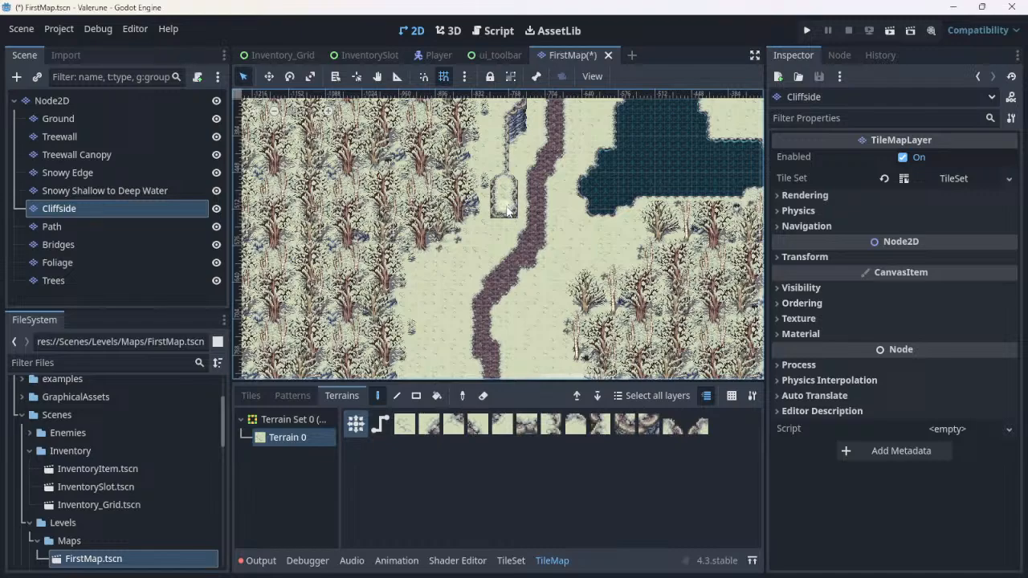
{"action": "scroll", "coordinate": [482, 242], "scroll_direction": "up", "scroll_amount": 2}
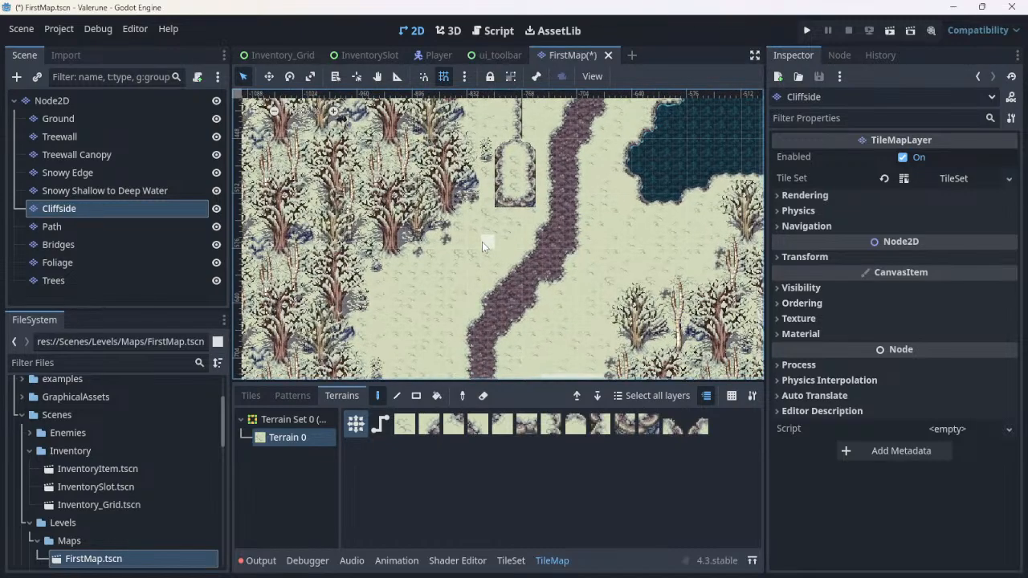
Step: Try erasing and repainting the west edge of the painted cliff patch, and undo the whole patch
{"action": "scroll", "coordinate": [482, 242], "scroll_direction": "up", "scroll_amount": 2}
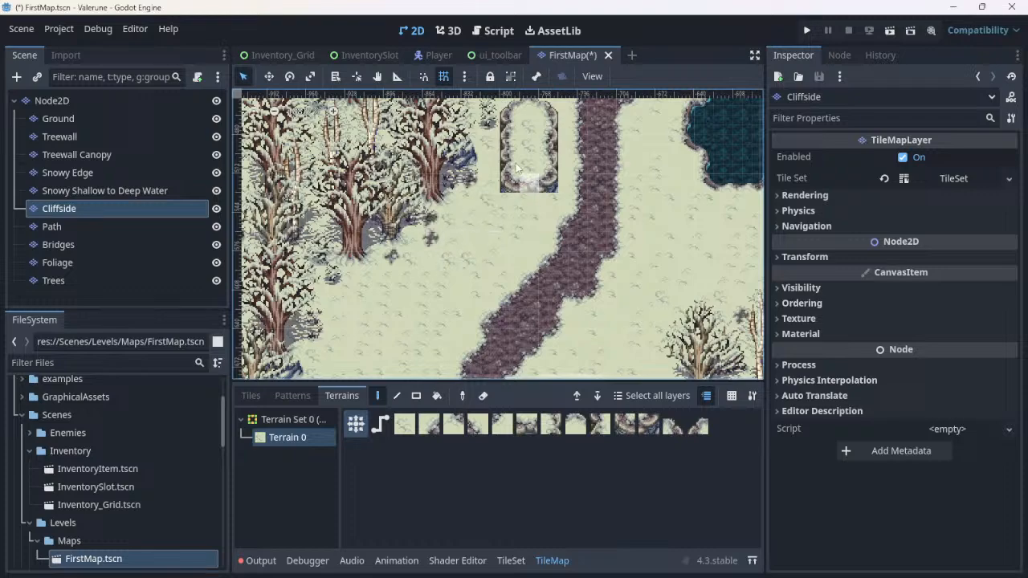
{"action": "right_click_drag", "start_coordinate": [512, 143], "coordinate": [511, 180]}
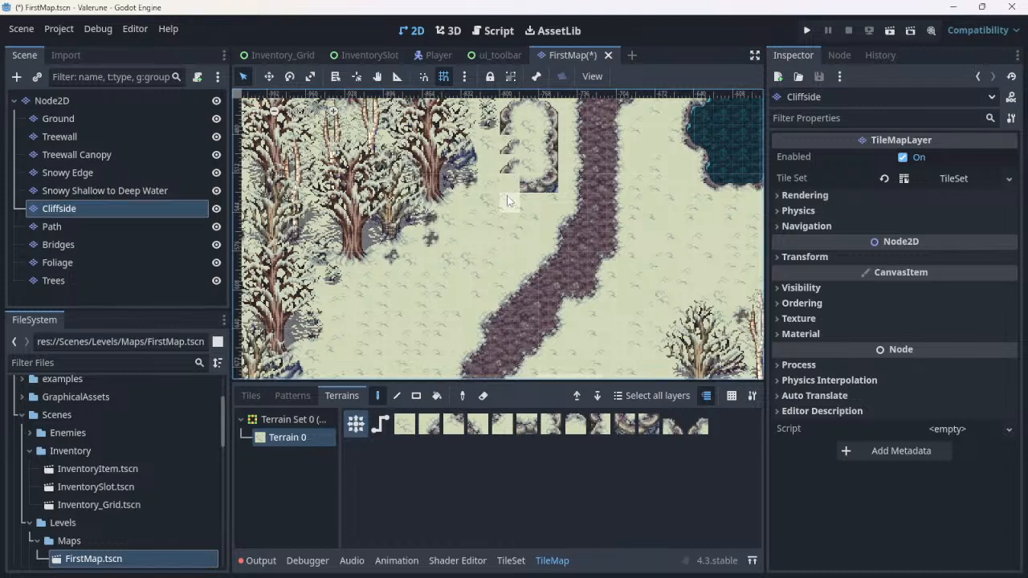
{"action": "left_click", "coordinate": [507, 201]}
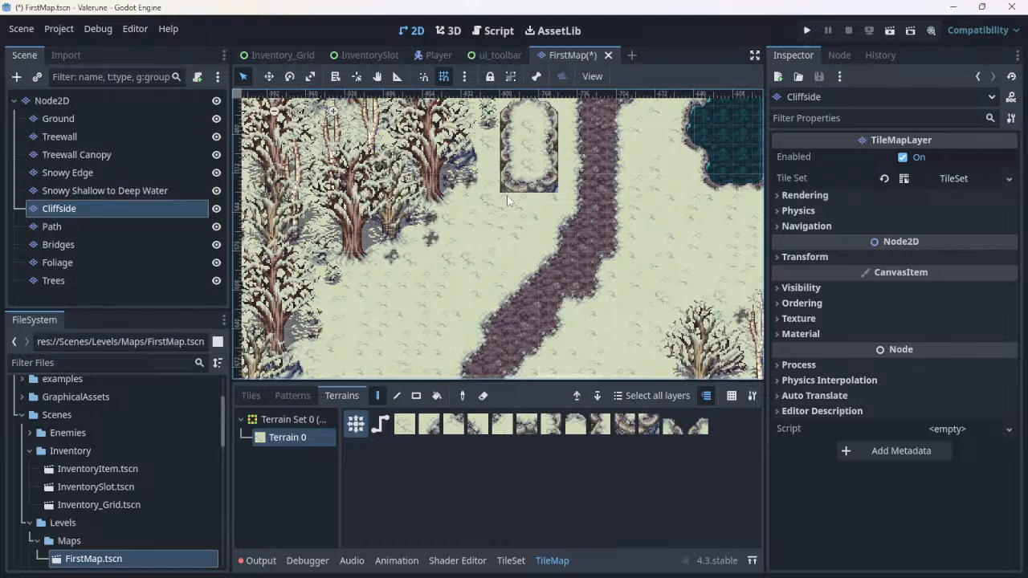
{"action": "key", "text": "ctrl+z"}
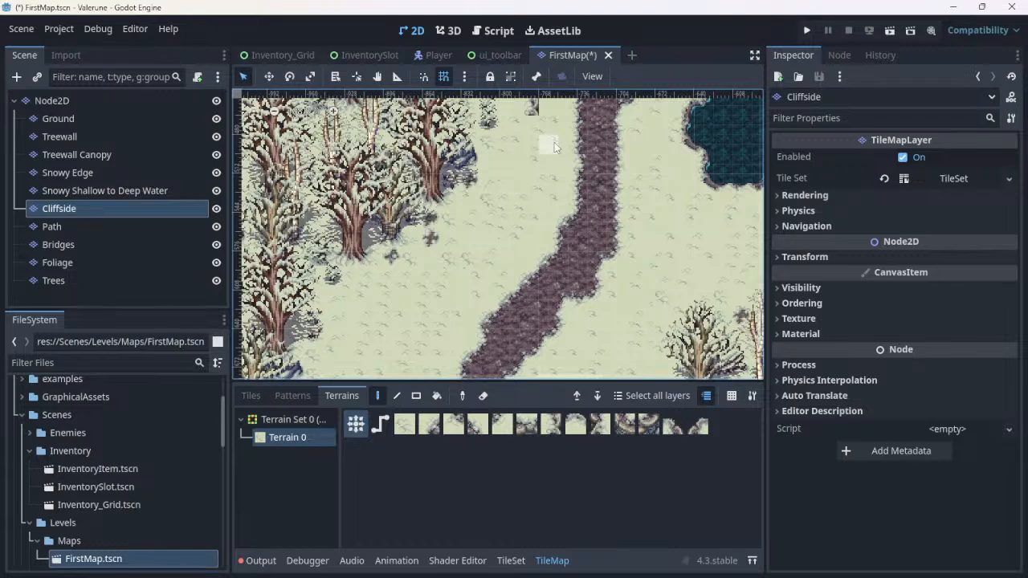
Step: Try painting a Terrain 0 cliff patch between the western forest and the path, extend it northeast, and undo it
{"action": "scroll", "coordinate": [555, 143], "scroll_direction": "down", "scroll_amount": 3}
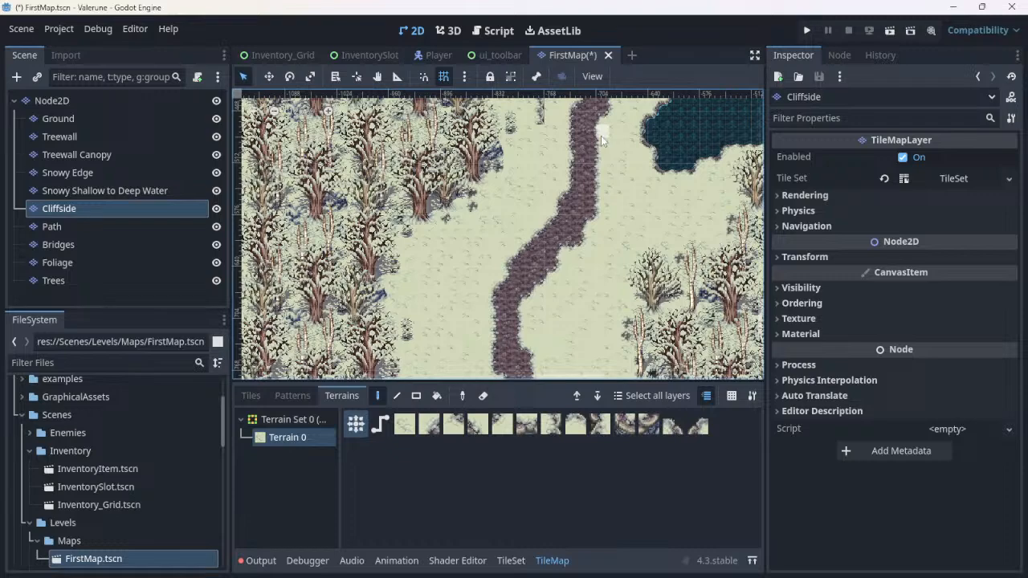
{"action": "left_click", "coordinate": [444, 279]}
{"action": "left_click_drag", "start_coordinate": [444, 280], "coordinate": [442, 336]}
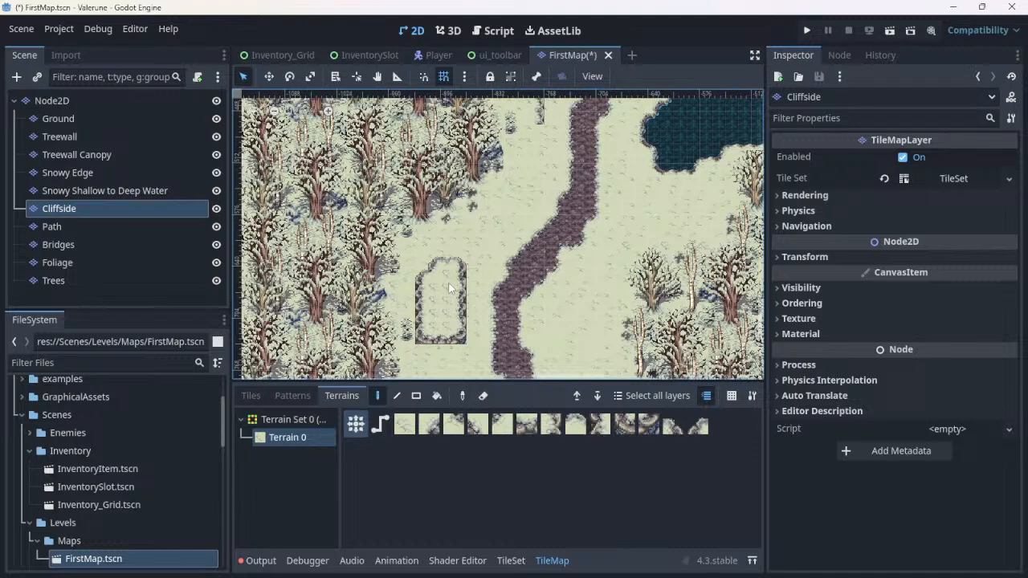
{"action": "mouse_move", "coordinate": [450, 287]}
{"action": "left_mouse_down"}
{"action": "mouse_move", "coordinate": [454, 261]}
{"action": "mouse_move", "coordinate": [480, 243]}
{"action": "left_mouse_up"}
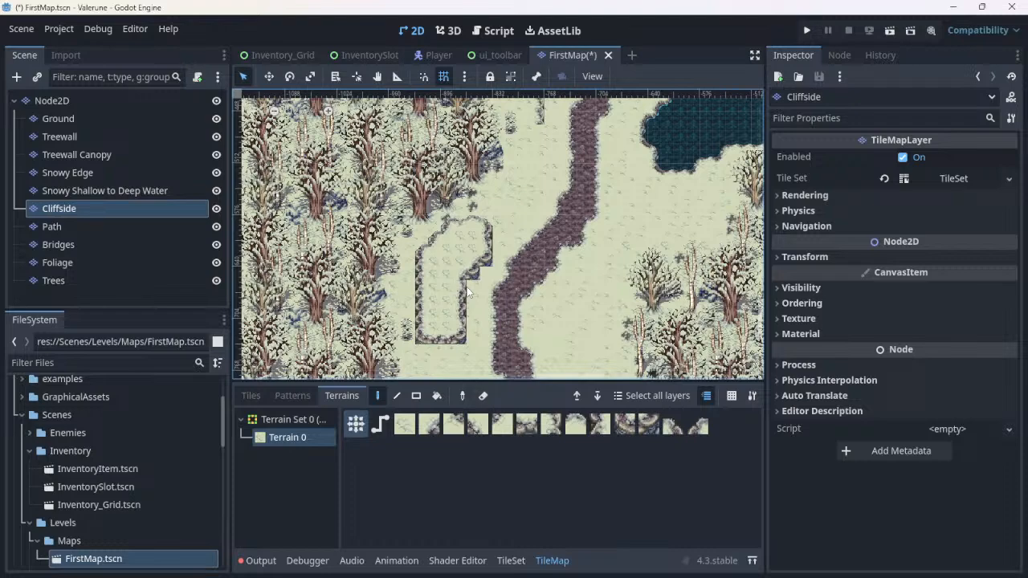
{"action": "key", "text": "ctrl+z"}
Step: Try painting a large Terrain 0 plateau on the snowy island inside the lake, inspect its edges, and undo it
{"action": "scroll", "coordinate": [467, 287], "scroll_direction": "down", "scroll_amount": 1}
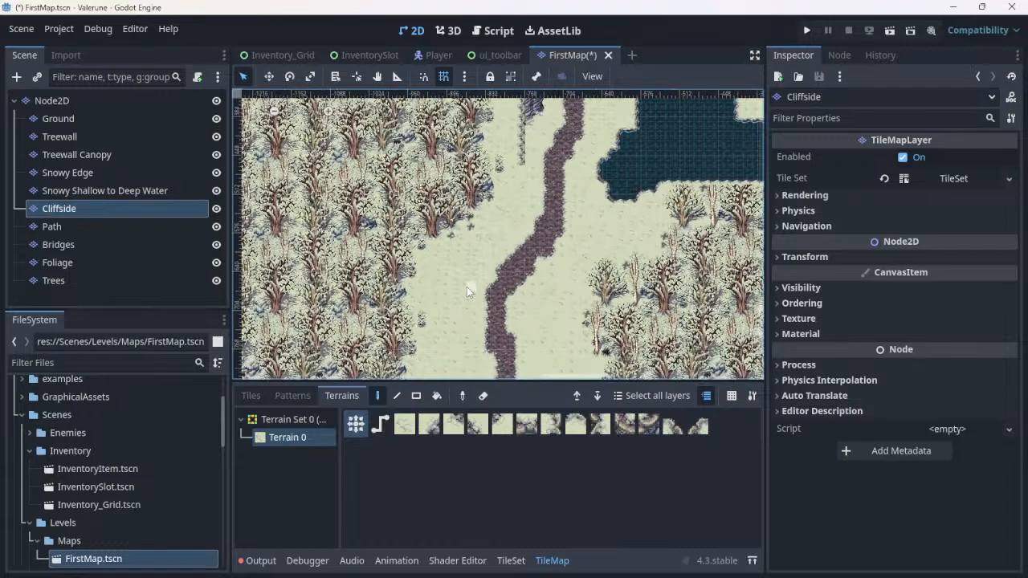
{"action": "scroll", "coordinate": [467, 287], "scroll_direction": "down", "scroll_amount": 1}
{"action": "scroll", "coordinate": [467, 287], "scroll_direction": "down", "scroll_amount": 1}
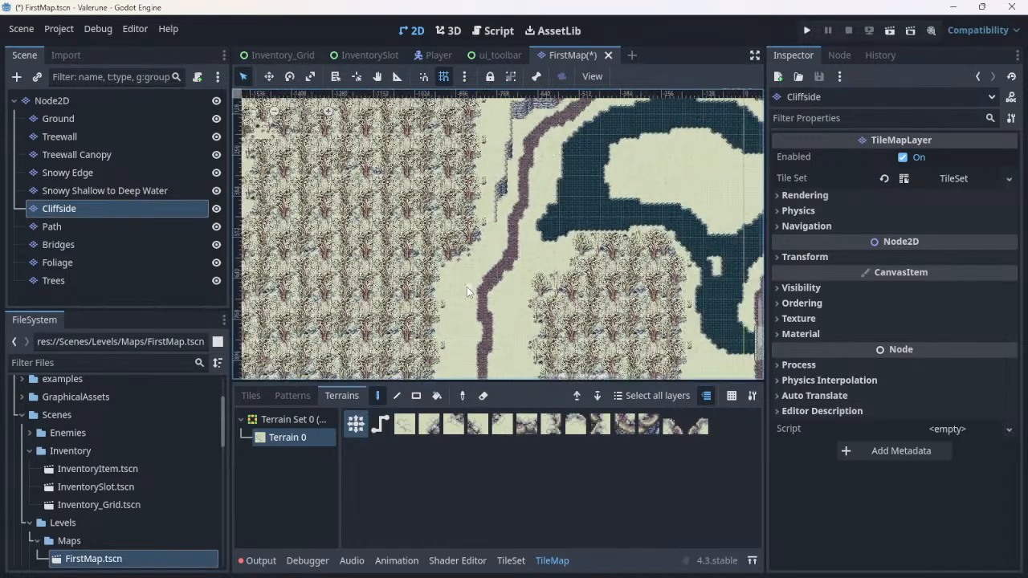
{"action": "scroll", "coordinate": [467, 286], "scroll_direction": "down", "scroll_amount": 1}
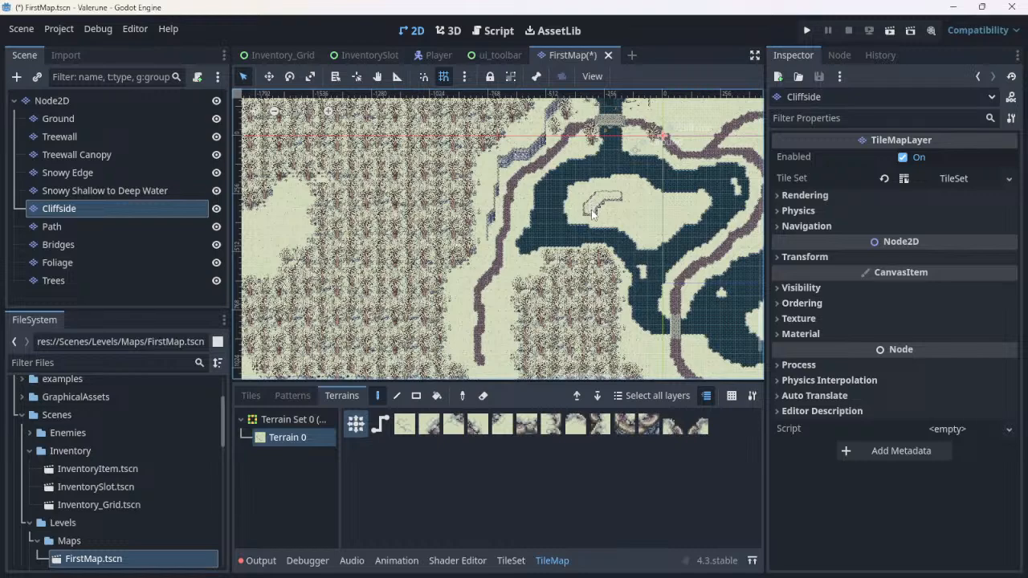
{"action": "mouse_move", "coordinate": [604, 215]}
{"action": "left_mouse_down"}
{"action": "mouse_move", "coordinate": [639, 217]}
{"action": "mouse_move", "coordinate": [642, 197]}
{"action": "mouse_move", "coordinate": [616, 199]}
{"action": "mouse_move", "coordinate": [634, 200]}
{"action": "mouse_move", "coordinate": [632, 215]}
{"action": "mouse_move", "coordinate": [641, 199]}
{"action": "mouse_move", "coordinate": [636, 213]}
{"action": "mouse_move", "coordinate": [601, 210]}
{"action": "mouse_move", "coordinate": [618, 204]}
{"action": "mouse_move", "coordinate": [630, 207]}
{"action": "mouse_move", "coordinate": [594, 210]}
{"action": "mouse_move", "coordinate": [631, 218]}
{"action": "mouse_move", "coordinate": [636, 198]}
{"action": "left_mouse_up"}
{"action": "scroll", "coordinate": [671, 193], "scroll_direction": "up", "scroll_amount": 2}
{"action": "scroll", "coordinate": [672, 193], "scroll_direction": "up", "scroll_amount": 2}
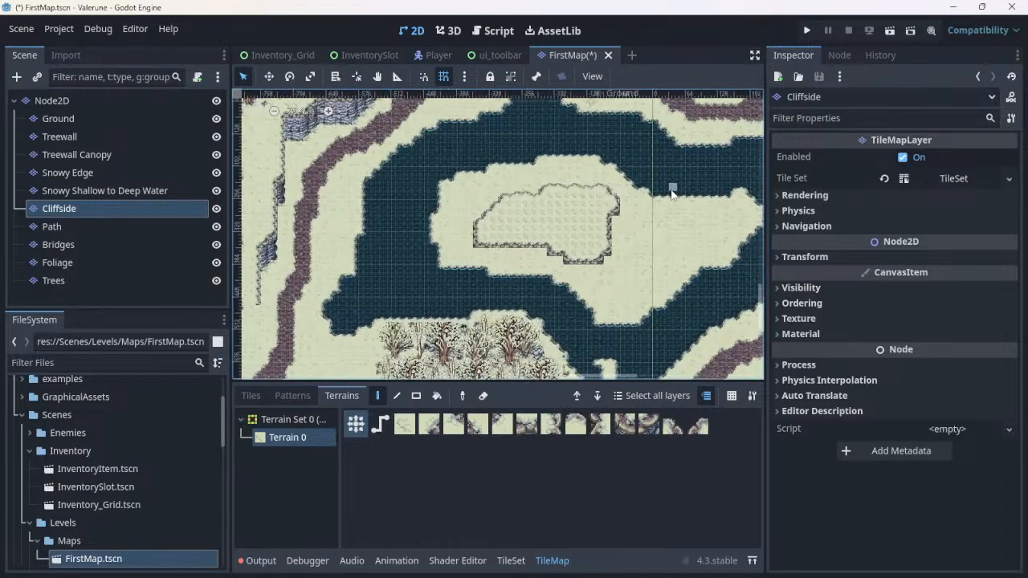
{"action": "scroll", "coordinate": [672, 193], "scroll_direction": "up", "scroll_amount": 2}
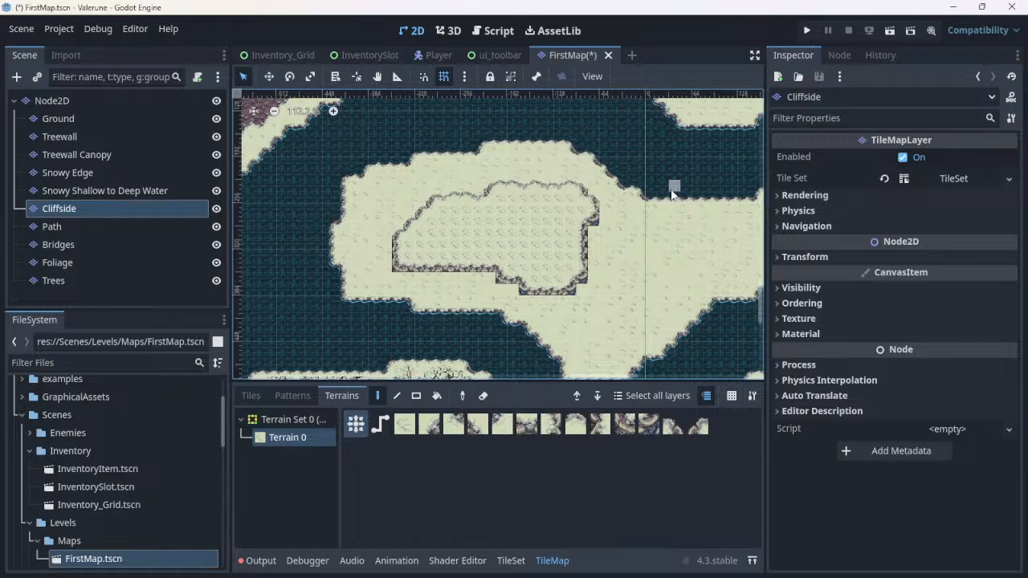
{"action": "scroll", "coordinate": [392, 224], "scroll_direction": "down", "scroll_amount": 2}
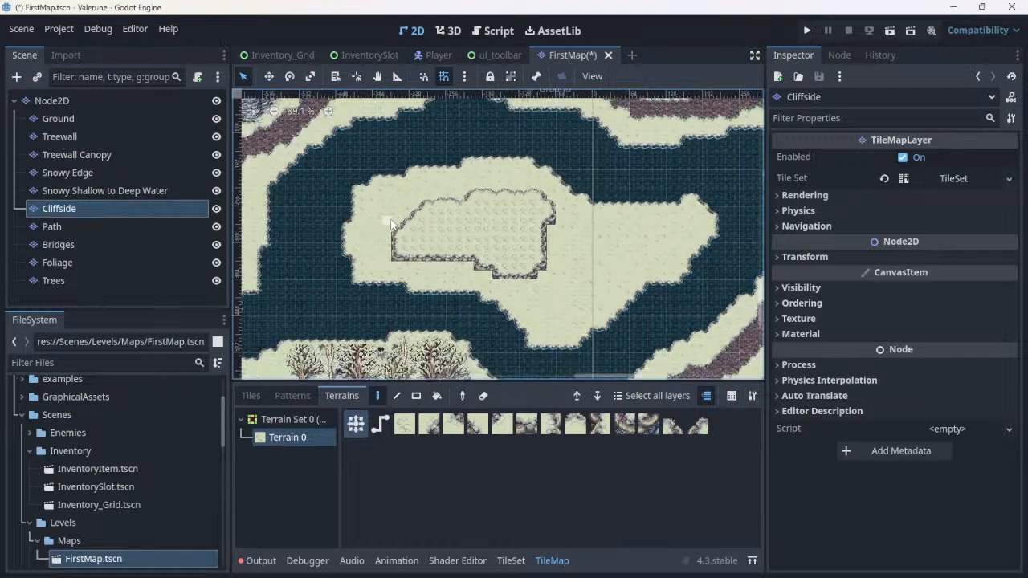
{"action": "scroll", "coordinate": [392, 225], "scroll_direction": "down", "scroll_amount": 3}
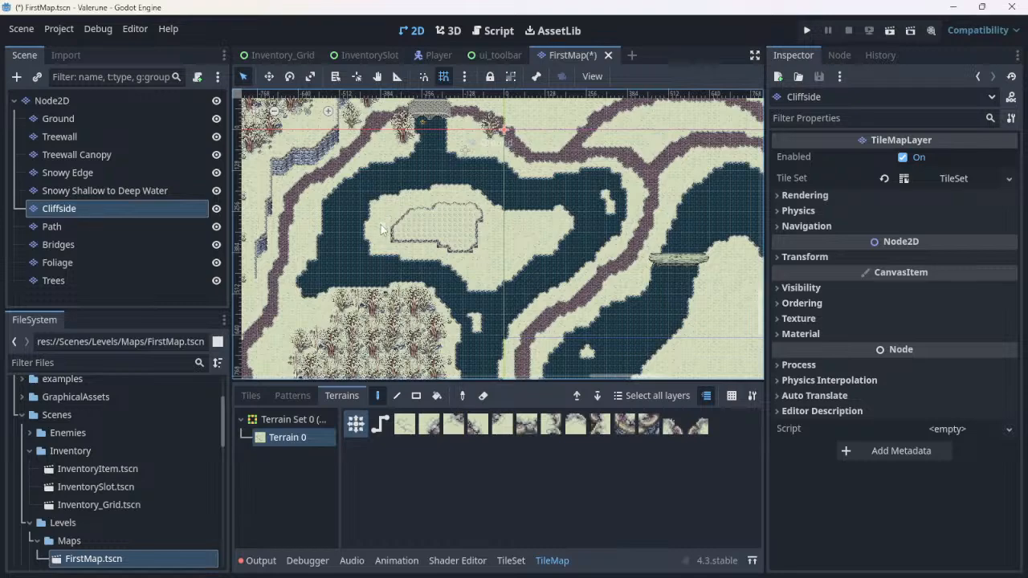
{"action": "key", "text": "ctrl+z"}
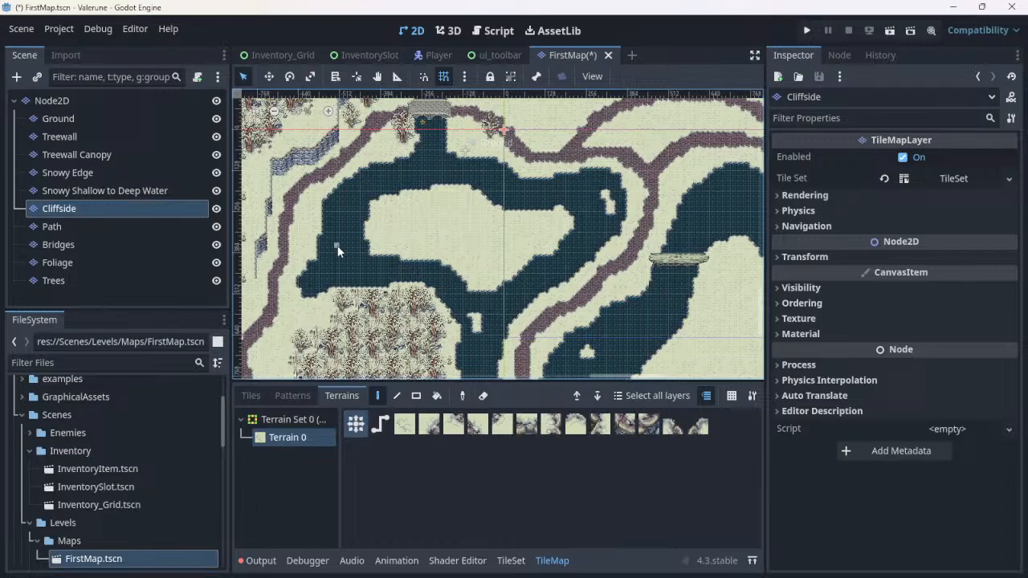
Step: Examine the terrain bits painted on the Cliffside tile set's atlas, around the cliff ring and in the first columns
{"action": "middle_click_drag", "start_coordinate": [337, 251], "coordinate": [616, 168]}
{"action": "scroll", "coordinate": [521, 187], "scroll_direction": "up", "scroll_amount": 4}
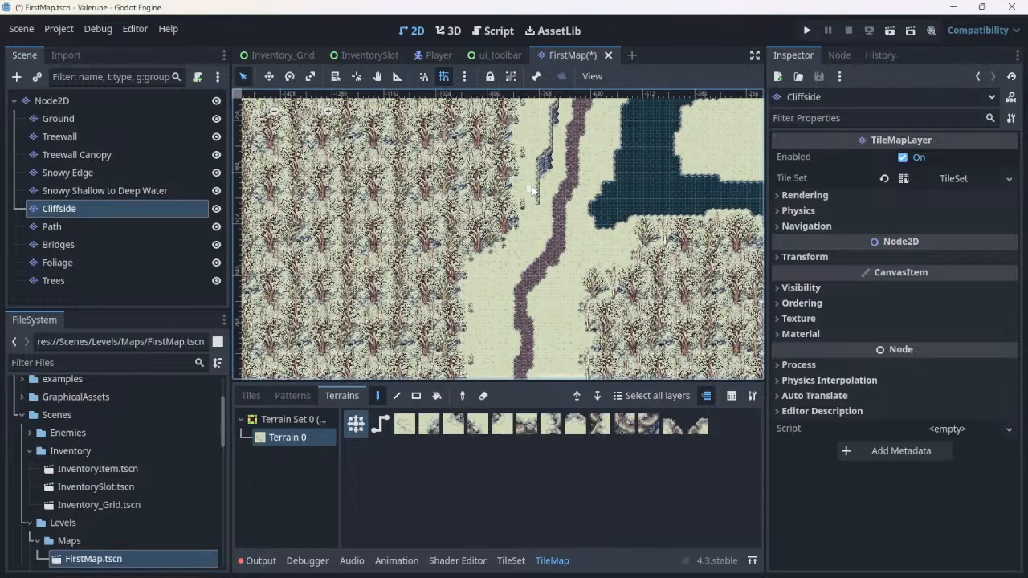
{"action": "scroll", "coordinate": [532, 190], "scroll_direction": "up", "scroll_amount": 2}
{"action": "scroll", "coordinate": [532, 190], "scroll_direction": "up", "scroll_amount": 2}
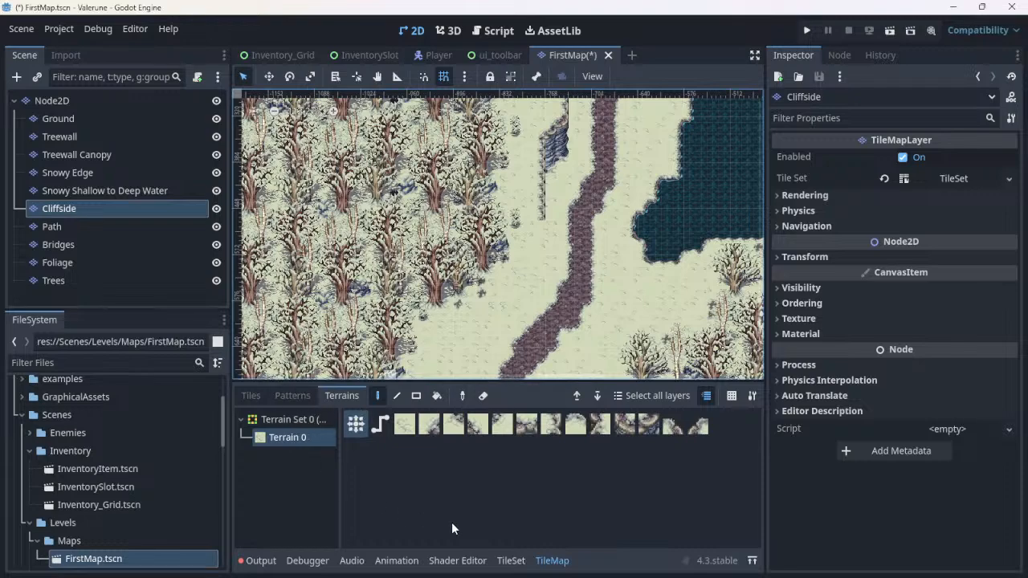
{"action": "left_click", "coordinate": [502, 561]}
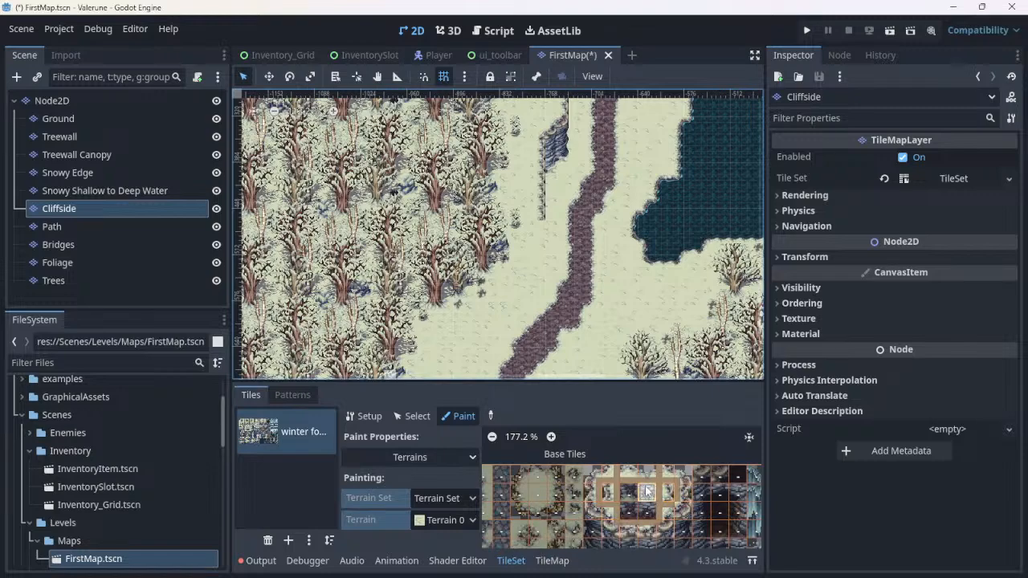
{"action": "left_click", "coordinate": [537, 492]}
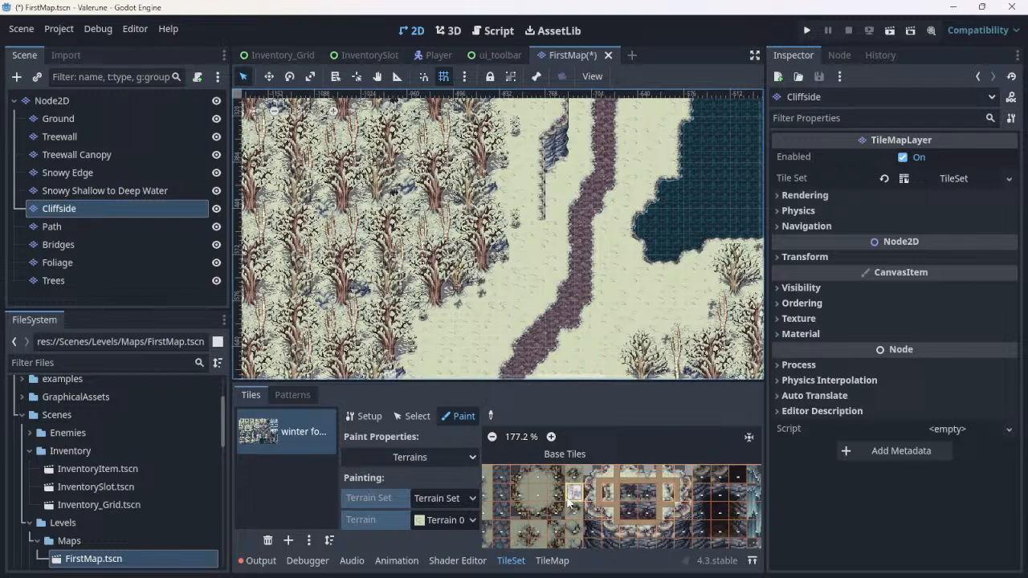
{"action": "middle_click_drag", "start_coordinate": [585, 498], "coordinate": [918, 472]}
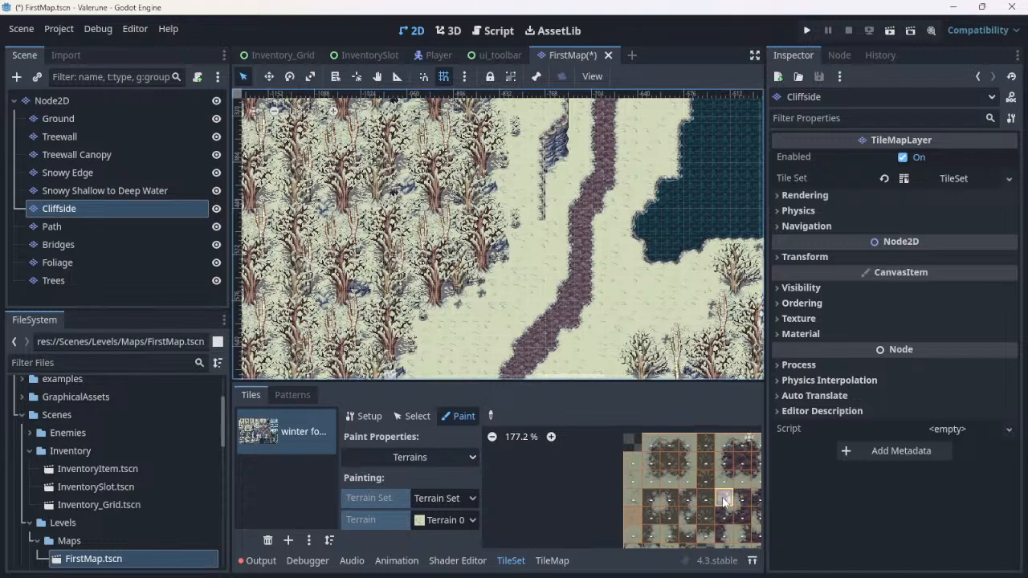
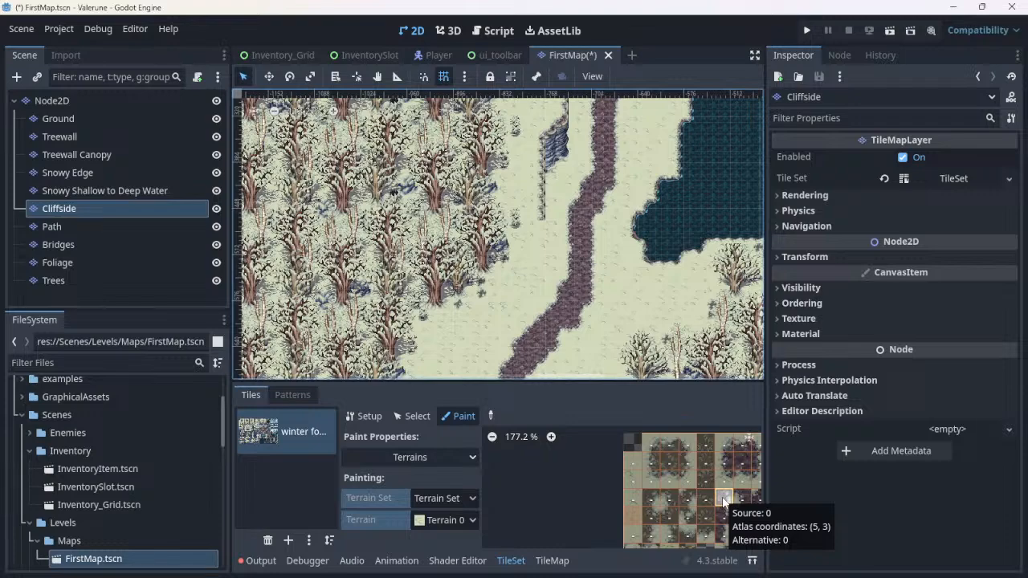
Step: Save all open scenes of the project
{"action": "key", "text": "alt+Tab"}
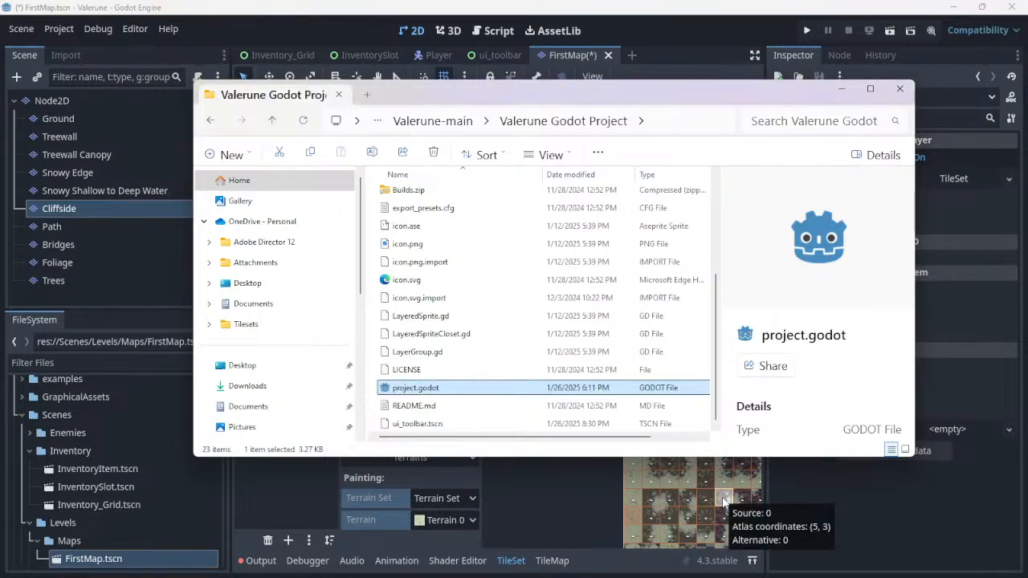
{"action": "key", "text": "alt+Tab"}
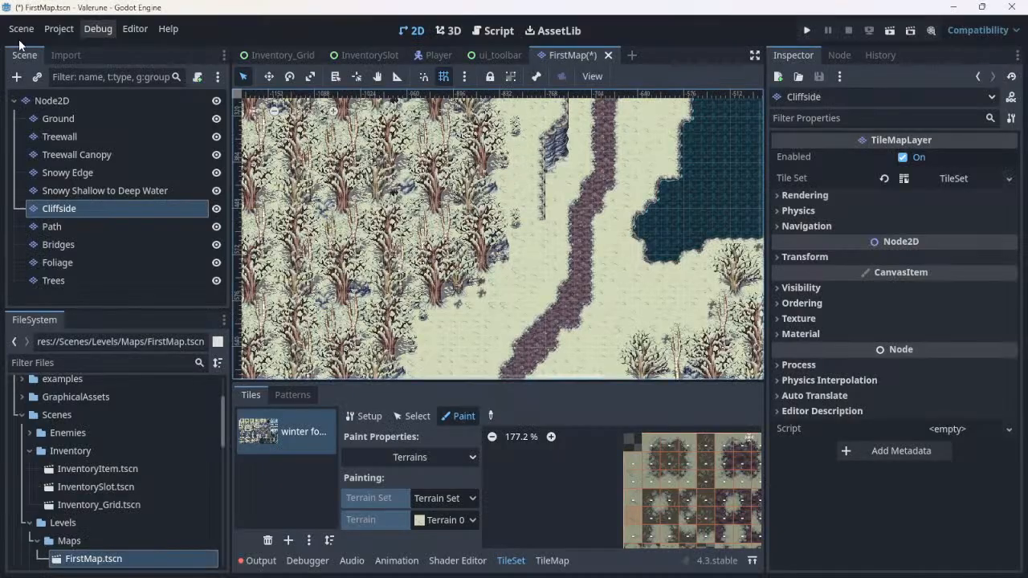
{"action": "left_click", "coordinate": [26, 32]}
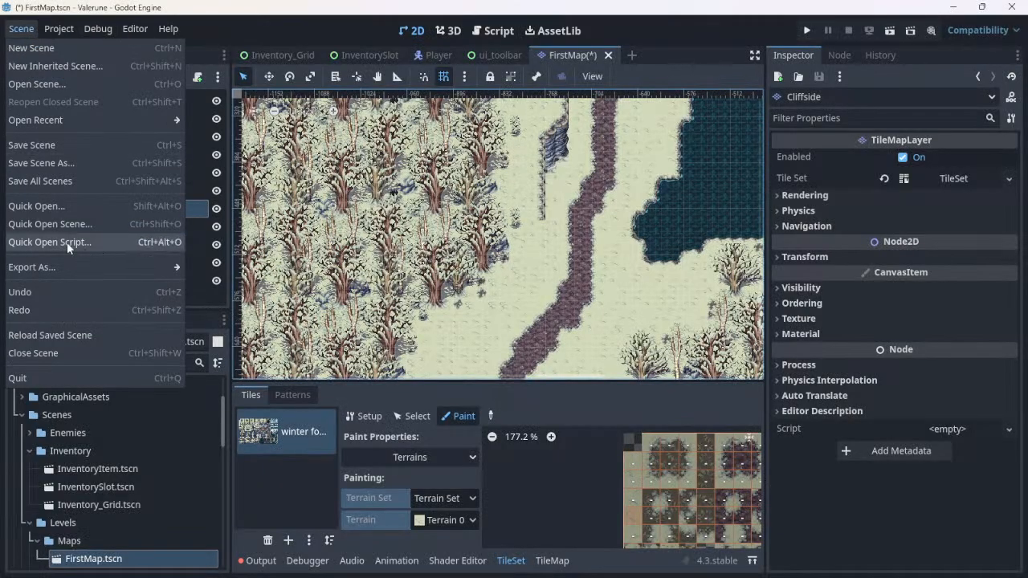
{"action": "left_click", "coordinate": [40, 182]}
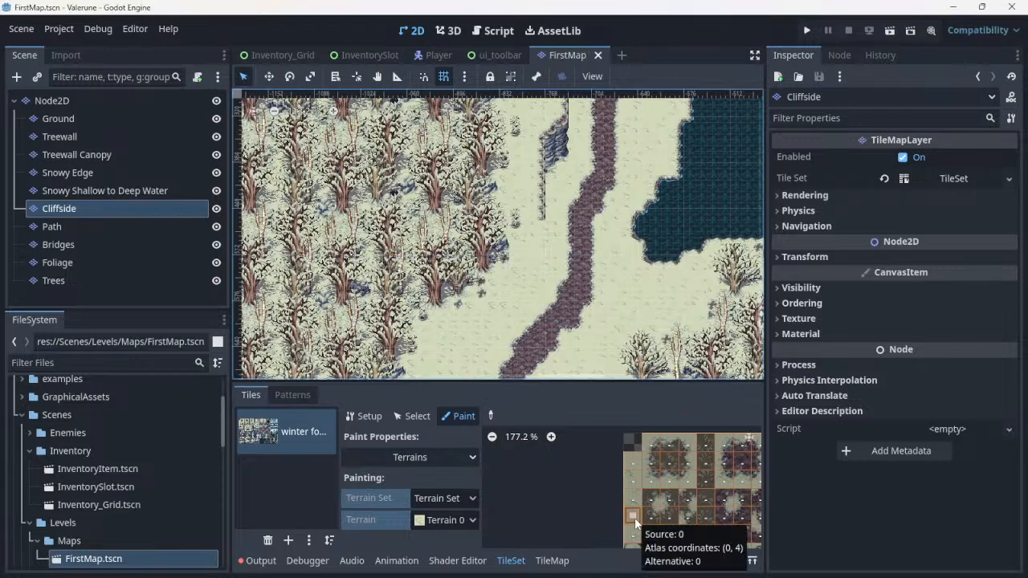
Step: Erase the Terrain 0 assignment from the plain snow tile at atlas coordinates (0, 4)
{"action": "scroll", "coordinate": [634, 521], "scroll_direction": "up", "scroll_amount": 5}
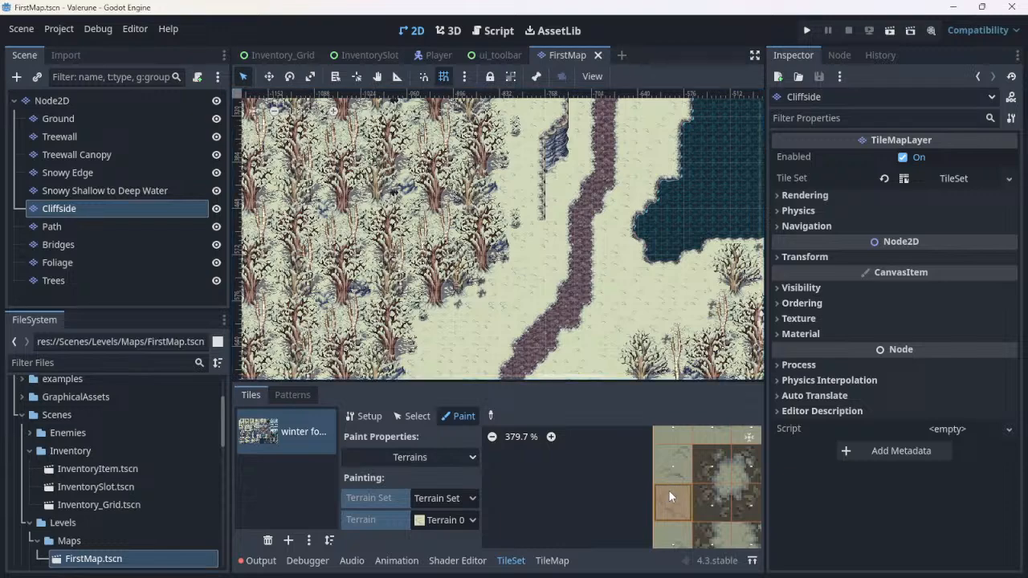
{"action": "left_click", "coordinate": [671, 490]}
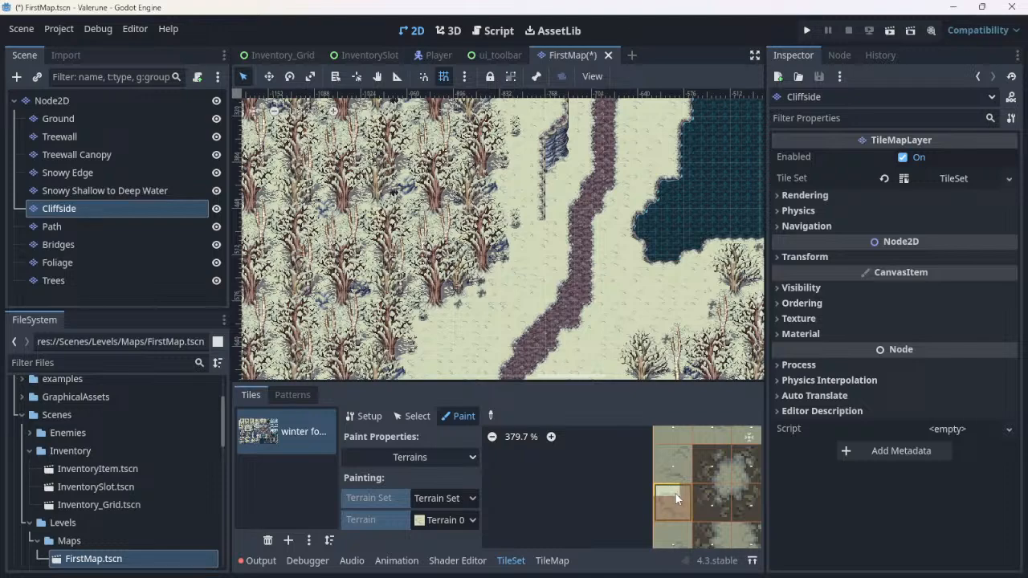
{"action": "left_click", "coordinate": [671, 493]}
{"action": "right_click_drag", "start_coordinate": [664, 516], "coordinate": [675, 503]}
{"action": "scroll", "coordinate": [652, 491], "scroll_direction": "down", "scroll_amount": 5}
{"action": "scroll", "coordinate": [652, 486], "scroll_direction": "down", "scroll_amount": 1}
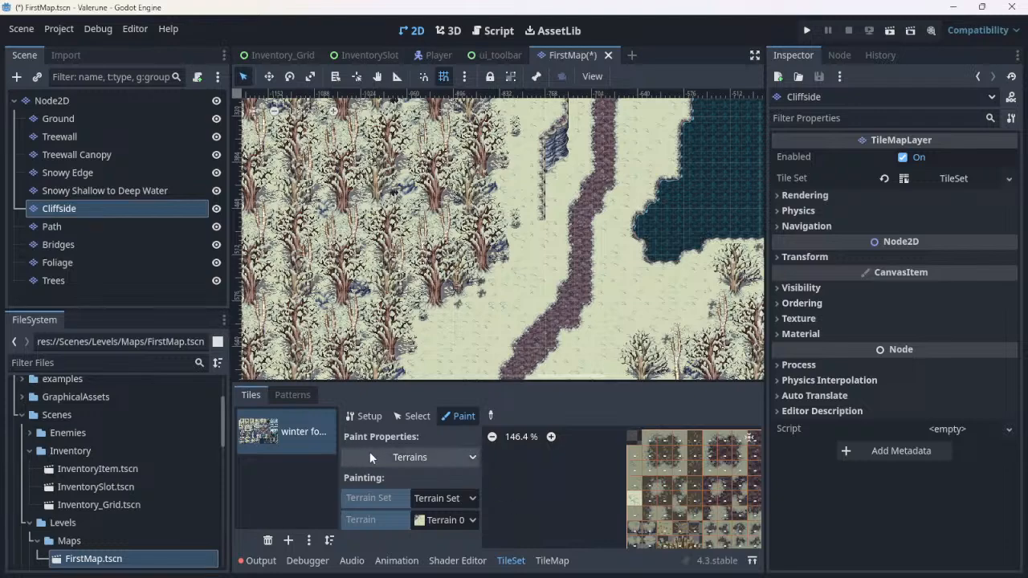
Step: Return to the tile map's terrain painting and select Terrain 0 for the Cliffside layer
{"action": "left_click", "coordinate": [552, 562]}
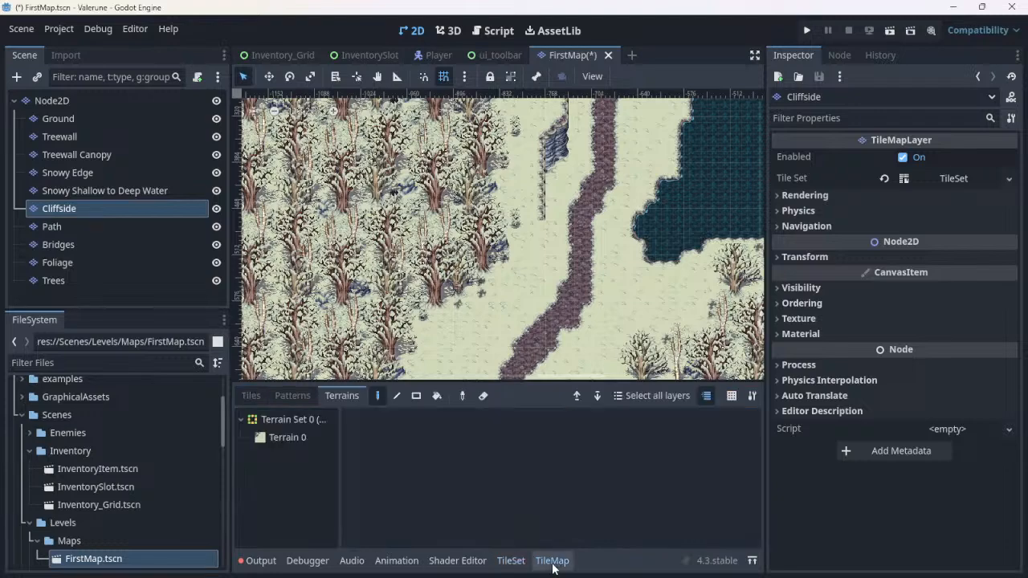
{"action": "left_click", "coordinate": [316, 453]}
{"action": "left_click", "coordinate": [317, 437]}
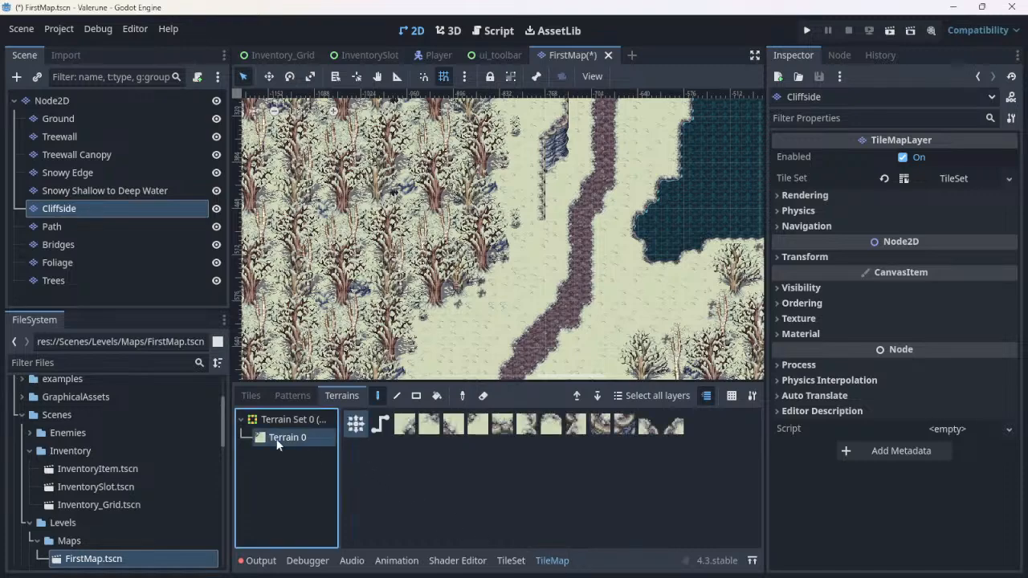
Step: Try painting separate Terrain 0 patches southwest from the existing cliff's end beside the path, and undo them
{"action": "left_click", "coordinate": [540, 230]}
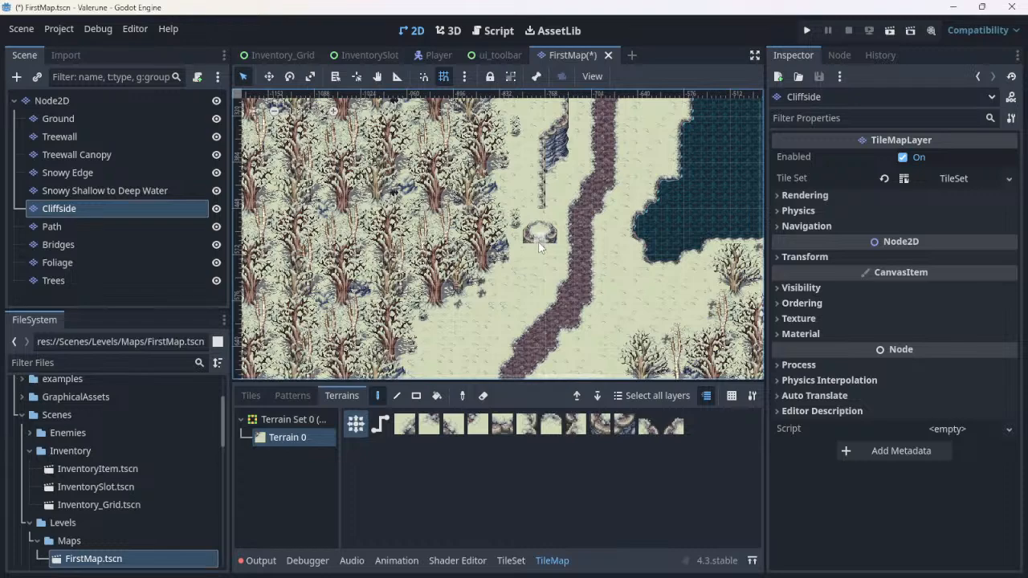
{"action": "left_click", "coordinate": [537, 254]}
{"action": "left_click", "coordinate": [526, 282]}
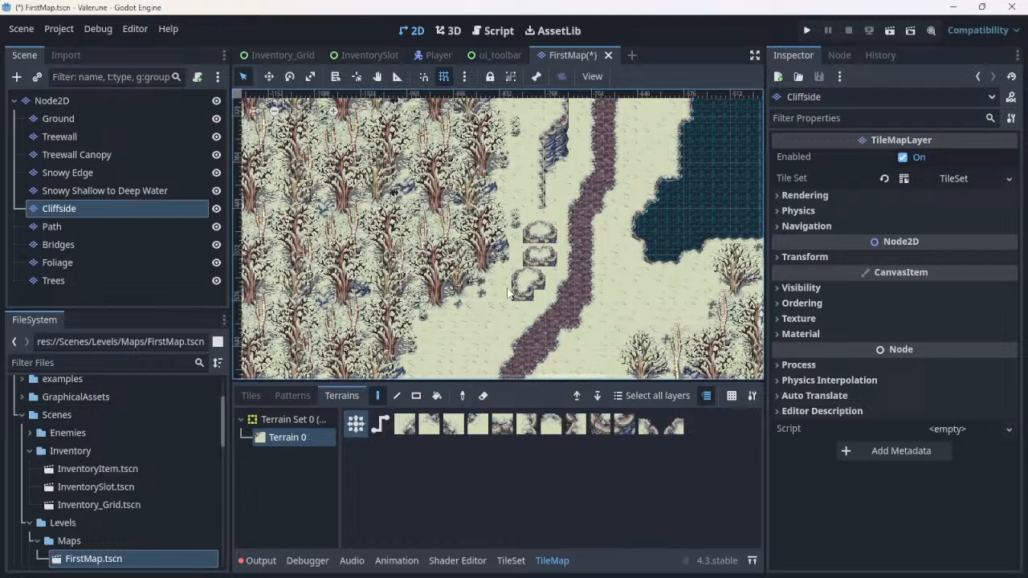
{"action": "left_click", "coordinate": [491, 306]}
{"action": "mouse_move", "coordinate": [491, 302]}
{"action": "left_mouse_down"}
{"action": "mouse_move", "coordinate": [452, 359]}
{"action": "mouse_move", "coordinate": [515, 298]}
{"action": "left_mouse_up"}
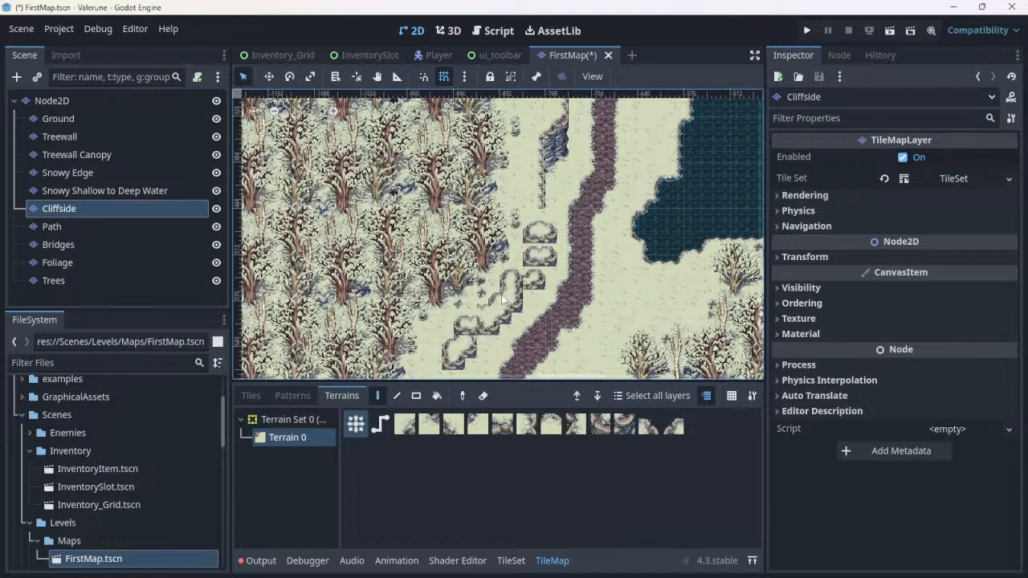
{"action": "key", "text": "ctrl+z"}
{"action": "key", "text": "ctrl+z"}
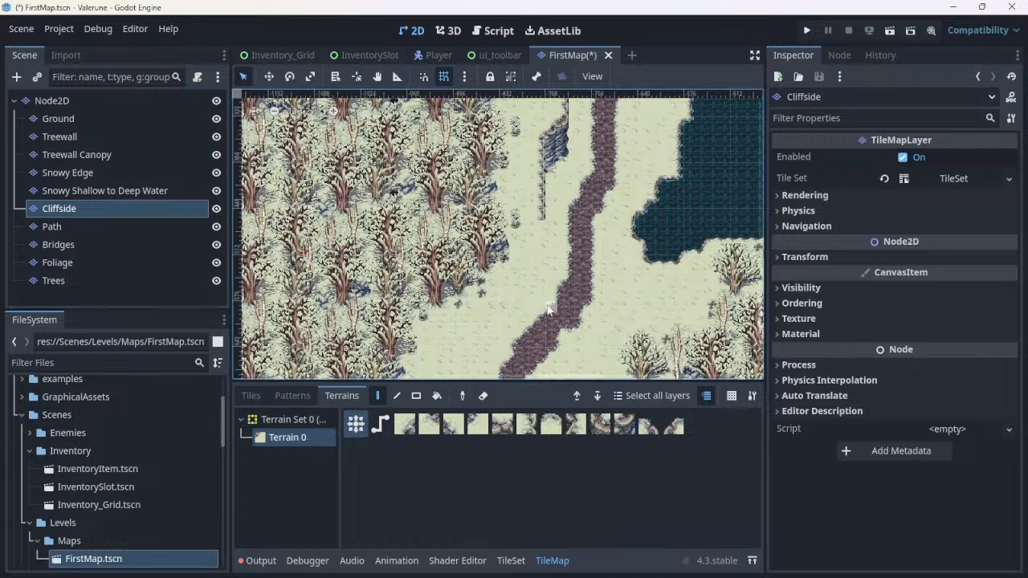
Step: Paint a diagonal Terrain 0 strip from below the existing cliff's end southwest between the forest and the path
{"action": "left_click", "coordinate": [540, 242]}
{"action": "mouse_move", "coordinate": [537, 255]}
{"action": "left_mouse_down"}
{"action": "mouse_move", "coordinate": [520, 289]}
{"action": "mouse_move", "coordinate": [442, 348]}
{"action": "left_mouse_up"}
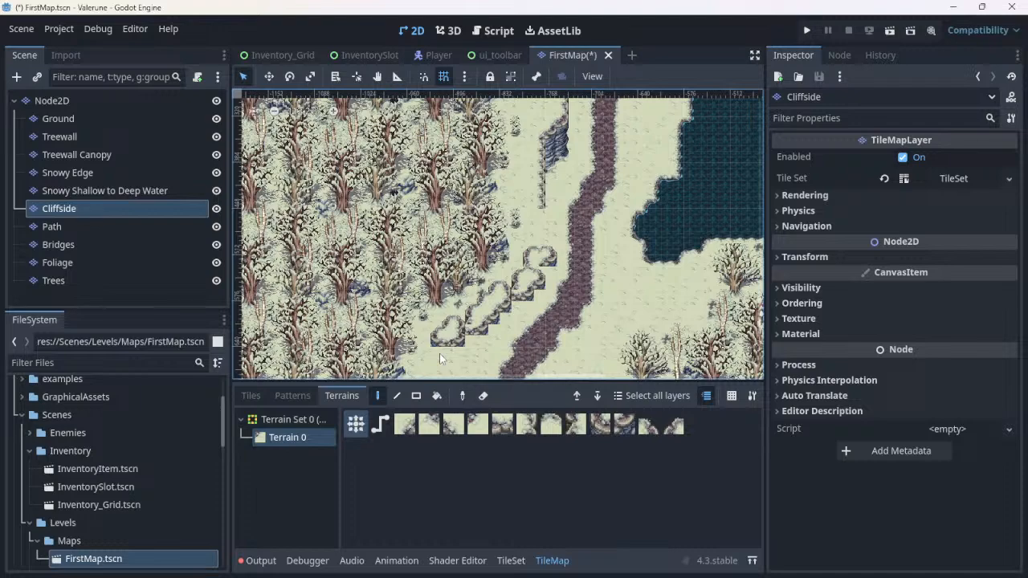
Step: Undo the diagonal Terrain 0 strip, and try painting a Terrain 0 patch in path mode below the cliff's end
{"action": "key", "text": "ctrl+z"}
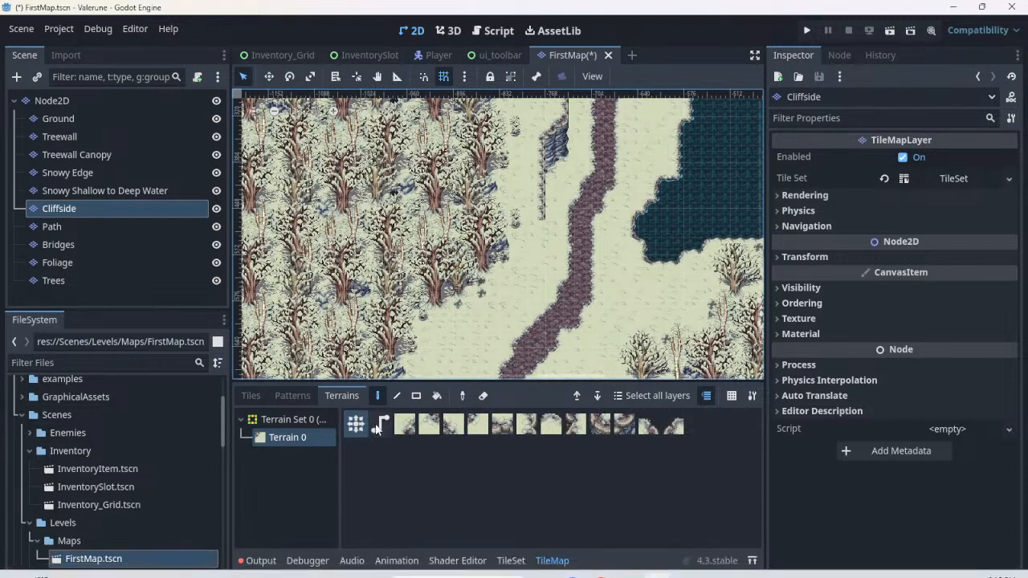
{"action": "left_click", "coordinate": [380, 424]}
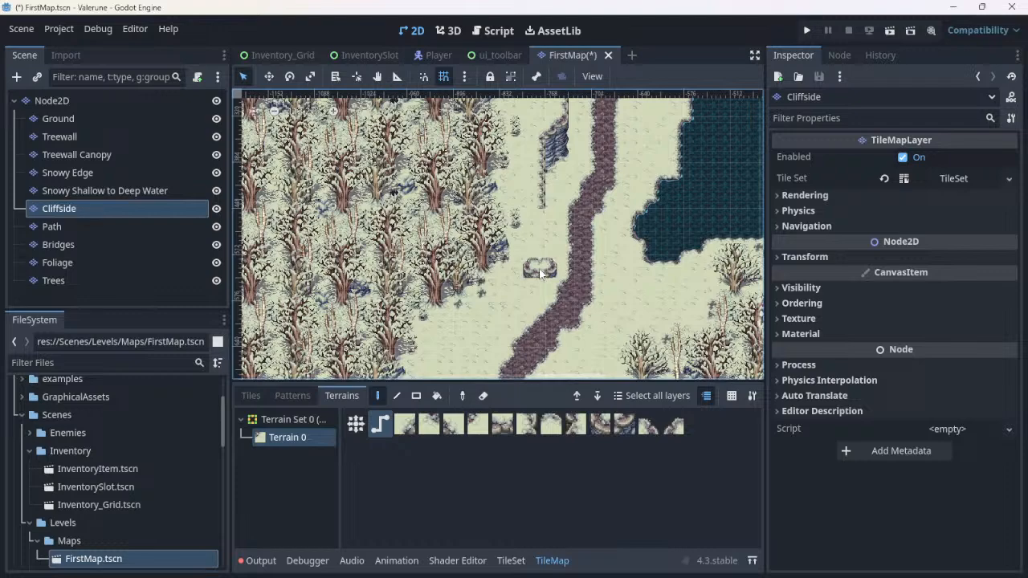
{"action": "left_click", "coordinate": [535, 276]}
{"action": "key", "text": "ctrl+z"}
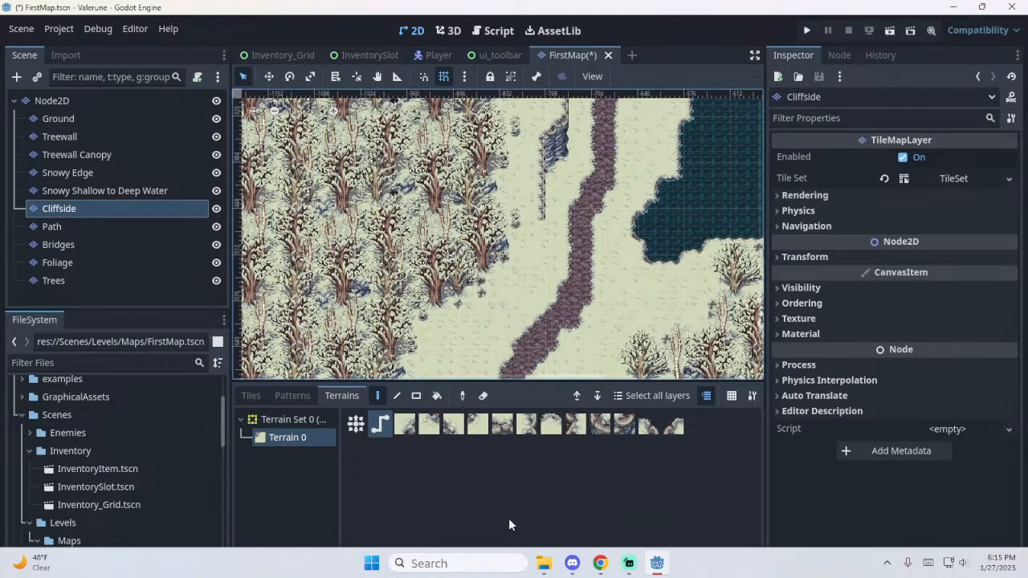
Step: Examine the Terrain 0 peering bits on the cliff tiles around the rock face in the tile set
{"action": "left_click", "coordinate": [511, 559]}
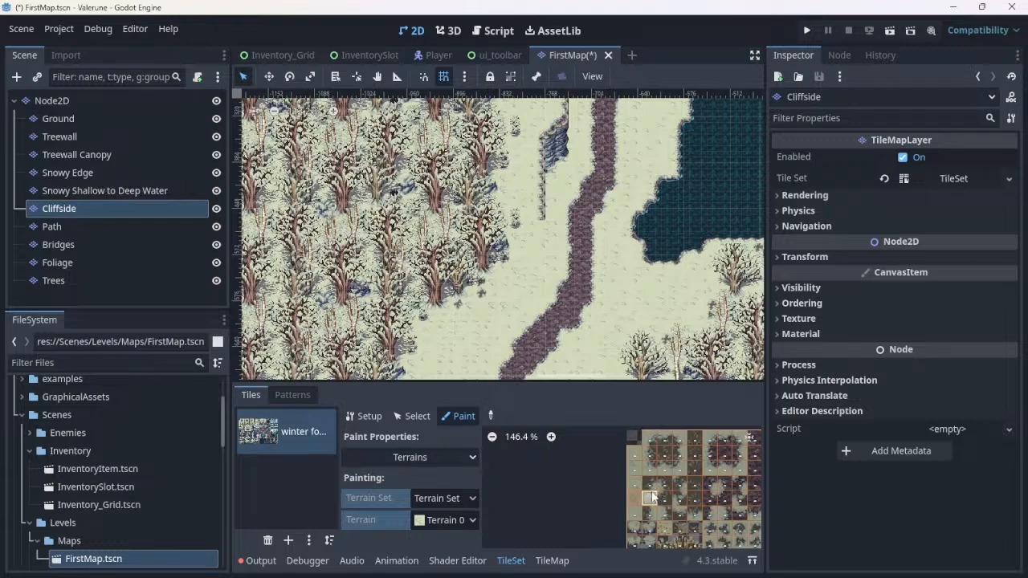
{"action": "scroll", "coordinate": [551, 493], "scroll_direction": "down", "scroll_amount": 2}
{"action": "scroll", "coordinate": [551, 492], "scroll_direction": "down", "scroll_amount": 2}
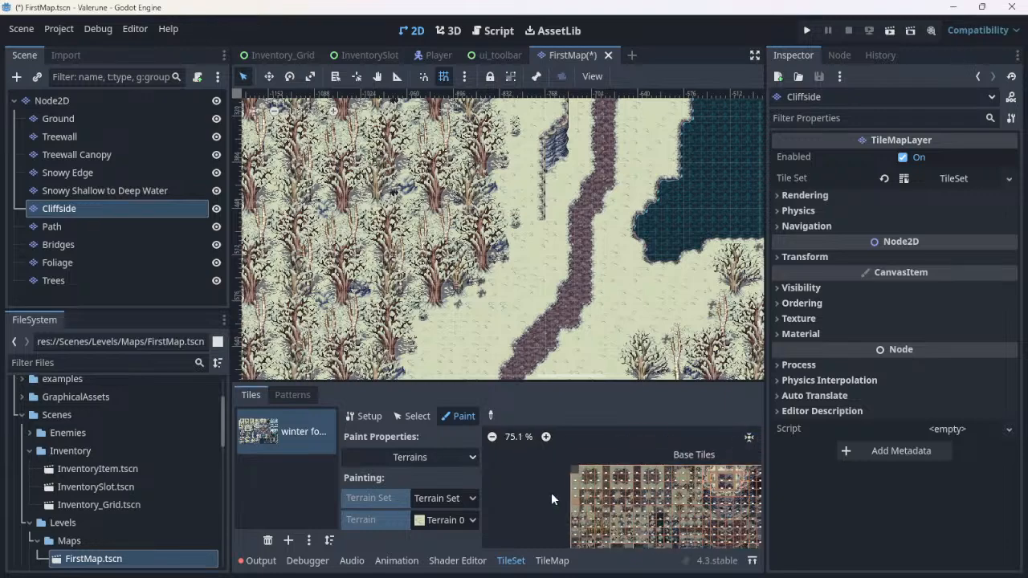
{"action": "scroll", "coordinate": [736, 492], "scroll_direction": "up", "scroll_amount": 5}
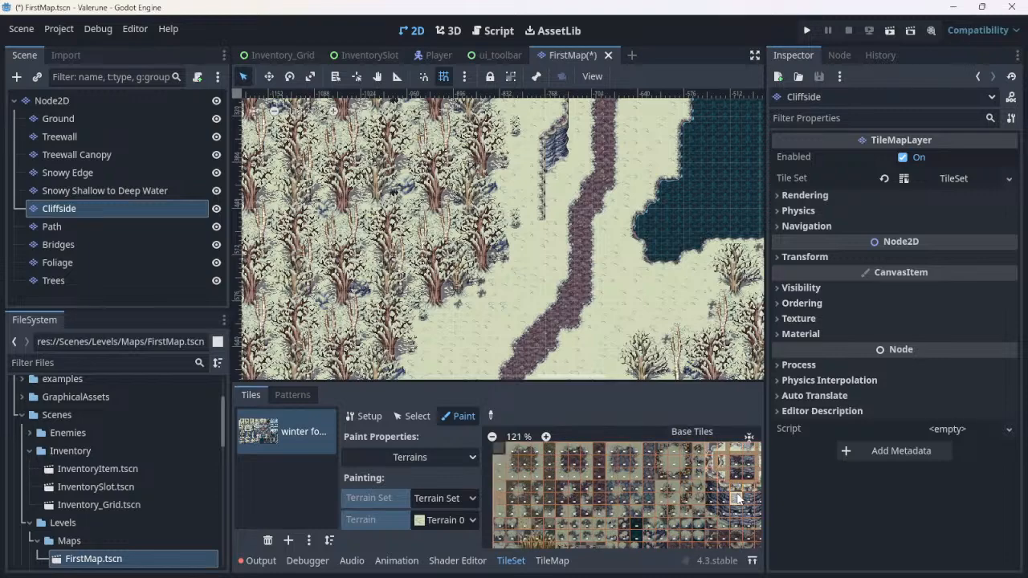
{"action": "scroll", "coordinate": [737, 498], "scroll_direction": "down", "scroll_amount": 3}
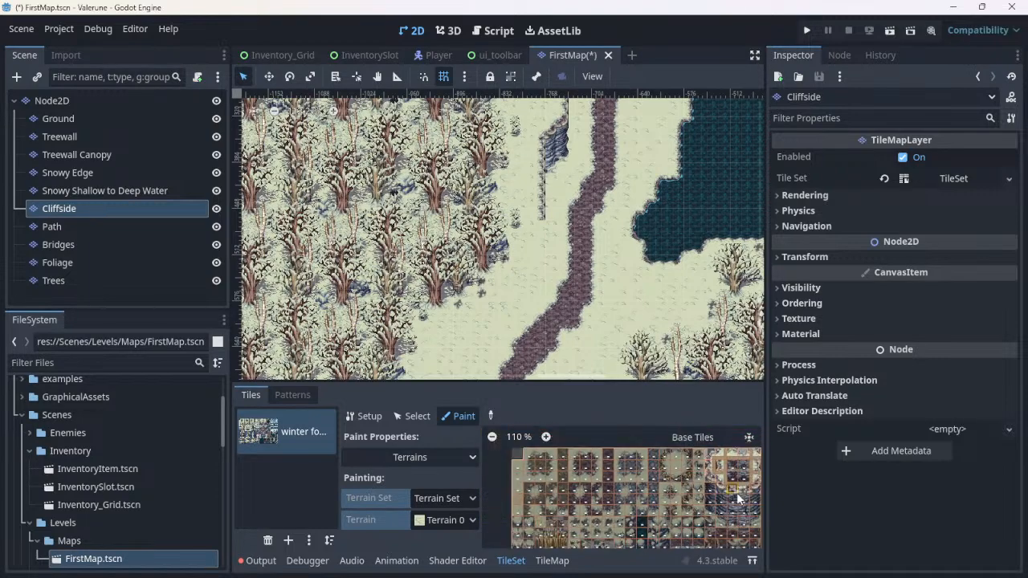
{"action": "scroll", "coordinate": [738, 494], "scroll_direction": "down", "scroll_amount": 4}
{"action": "scroll", "coordinate": [757, 481], "scroll_direction": "up", "scroll_amount": 4}
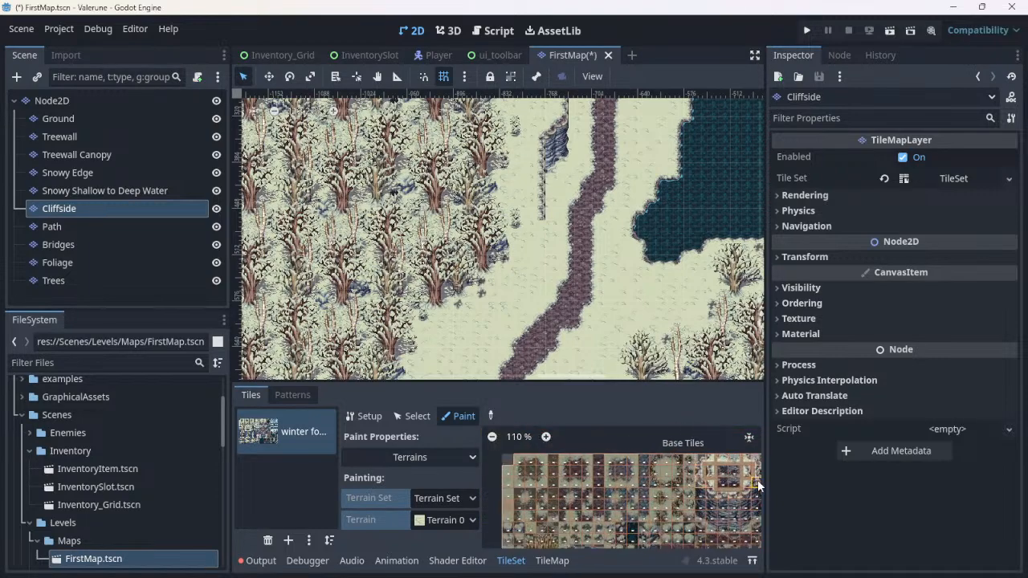
{"action": "scroll", "coordinate": [758, 480], "scroll_direction": "up", "scroll_amount": 3}
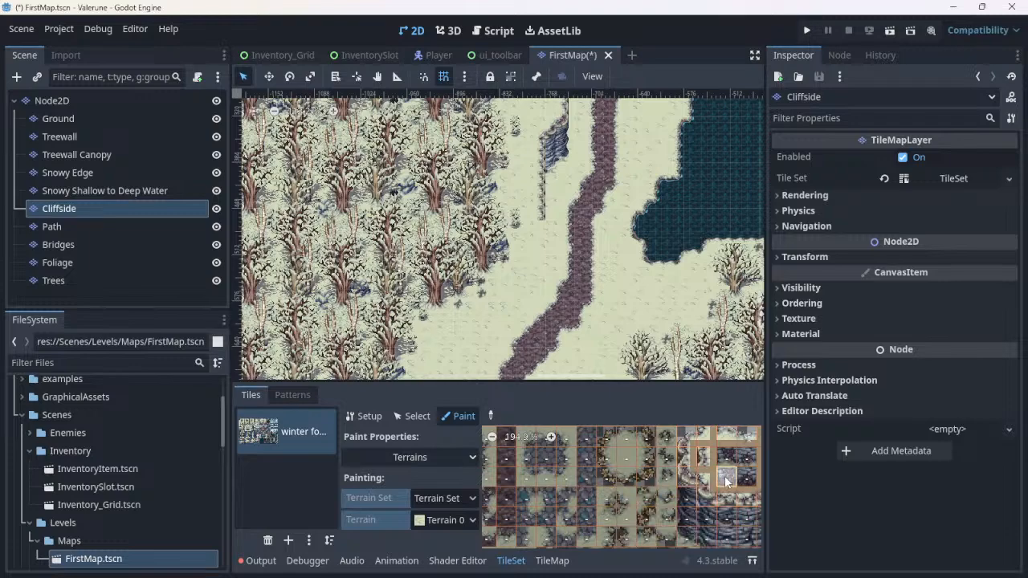
{"action": "scroll", "coordinate": [724, 476], "scroll_direction": "down", "scroll_amount": 3}
{"action": "scroll", "coordinate": [724, 475], "scroll_direction": "down", "scroll_amount": 2}
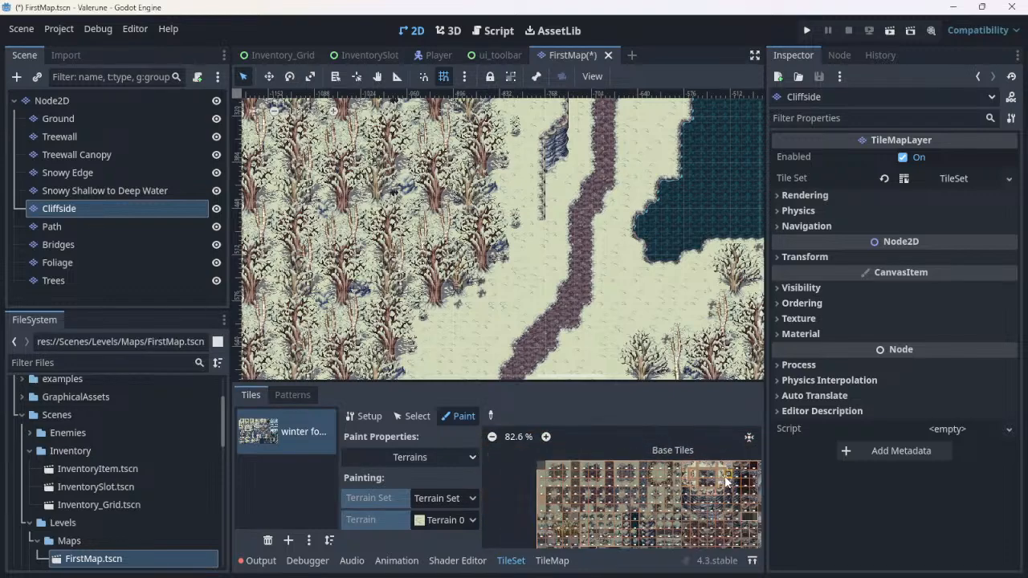
{"action": "scroll", "coordinate": [740, 480], "scroll_direction": "up", "scroll_amount": 4}
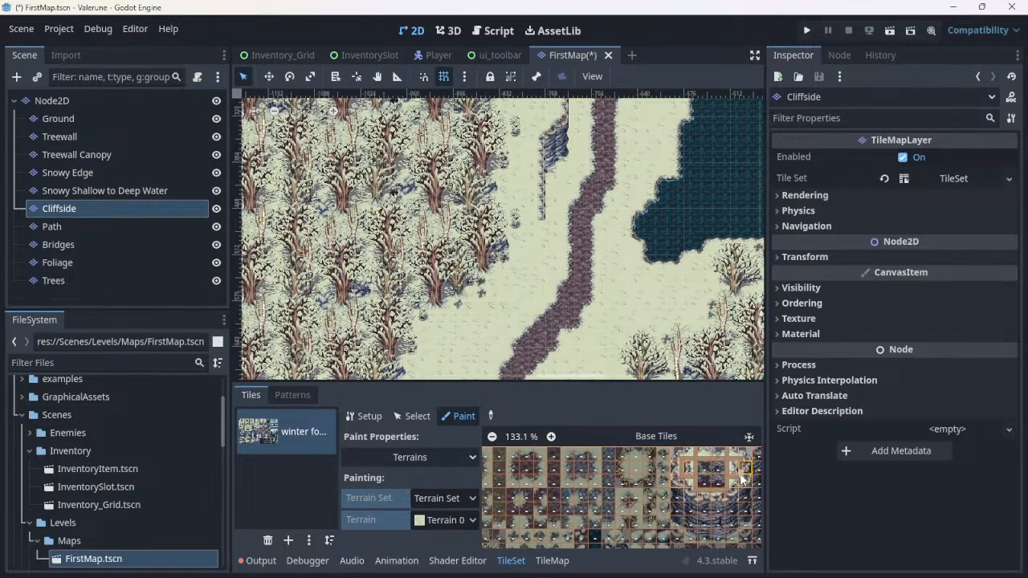
{"action": "scroll", "coordinate": [741, 479], "scroll_direction": "up", "scroll_amount": 4}
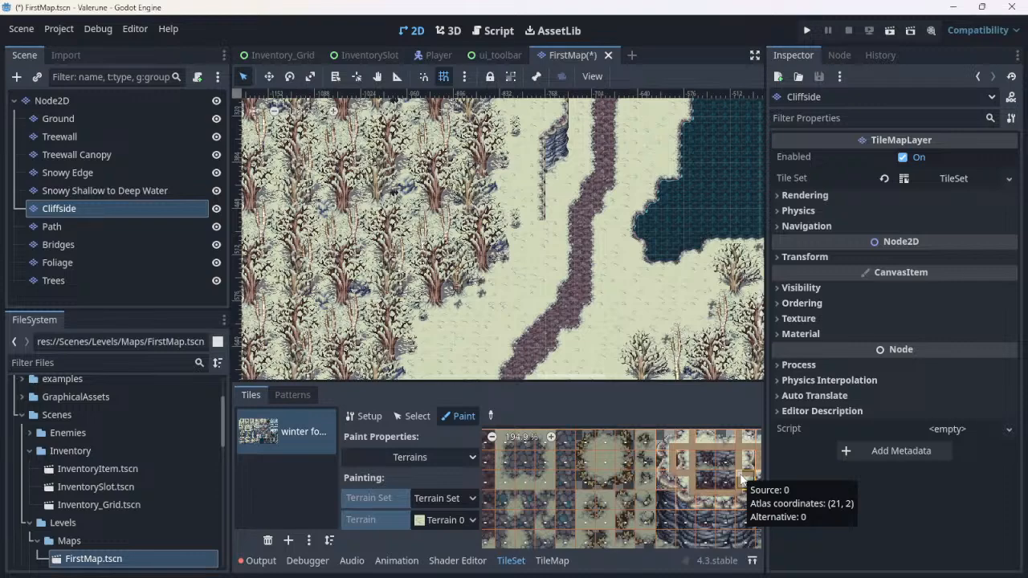
Step: Try painting a diagonal Terrain 0 strip in path mode southwest from the cliff's end, and undo it
{"action": "left_click", "coordinate": [552, 561]}
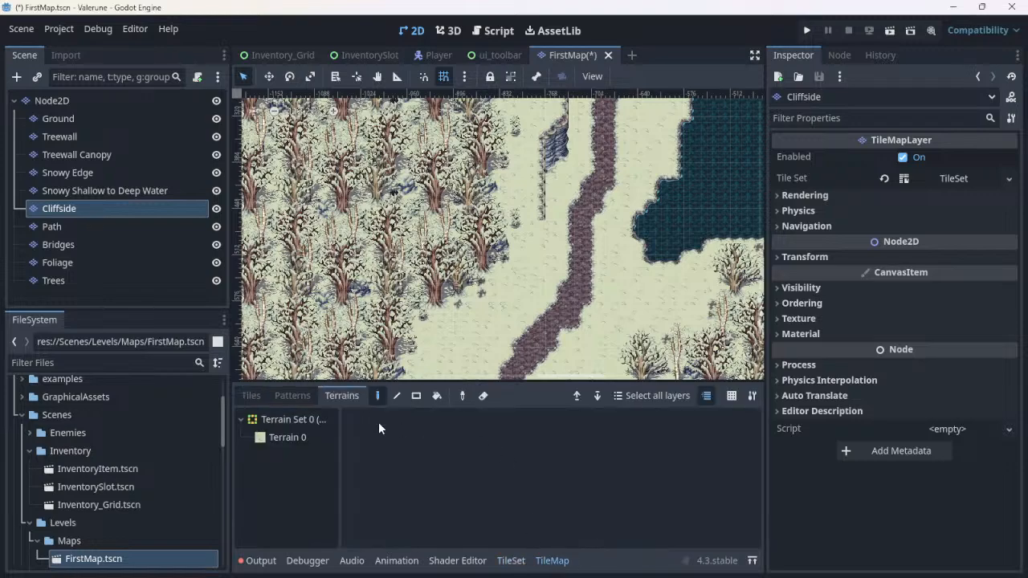
{"action": "left_click", "coordinate": [278, 448]}
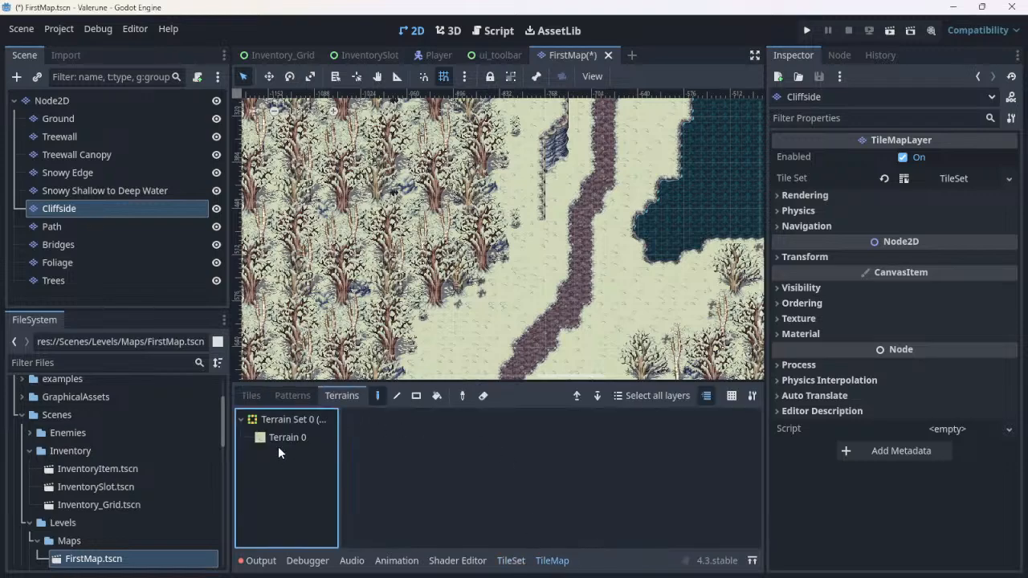
{"action": "left_click", "coordinate": [291, 441]}
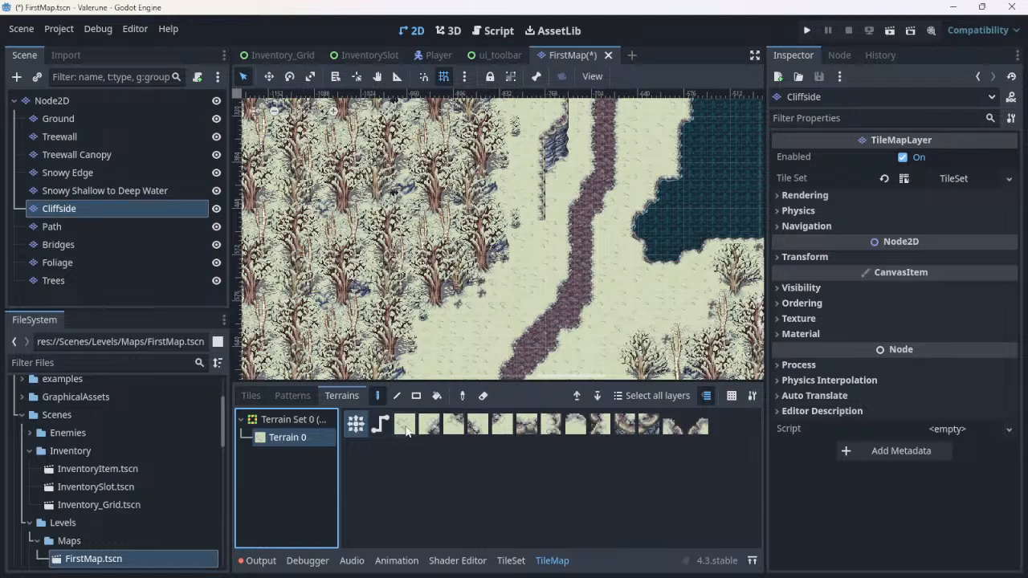
{"action": "left_click", "coordinate": [380, 425]}
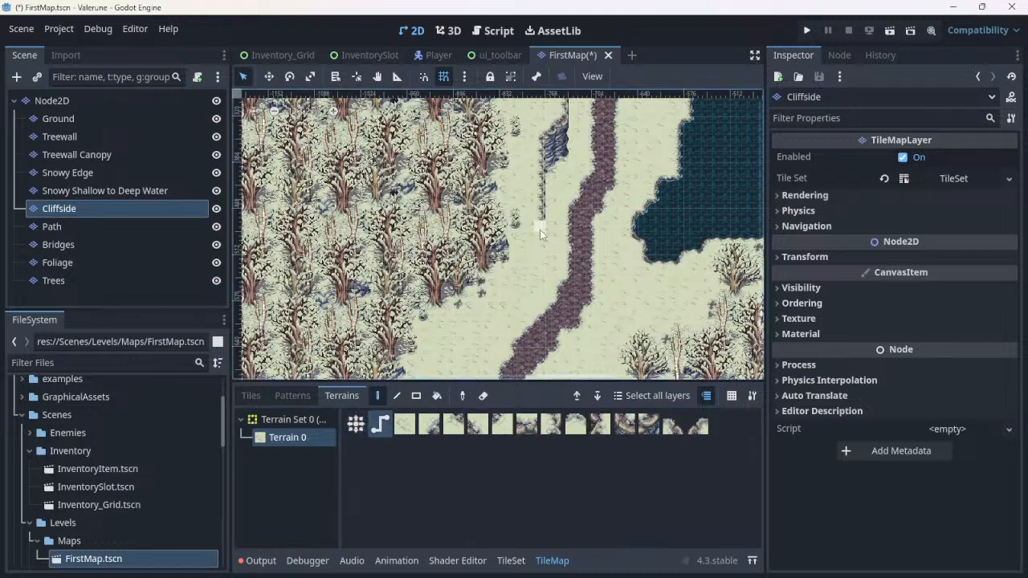
{"action": "mouse_move", "coordinate": [540, 230]}
{"action": "left_mouse_down"}
{"action": "mouse_move", "coordinate": [526, 282]}
{"action": "mouse_move", "coordinate": [463, 333]}
{"action": "mouse_move", "coordinate": [452, 364]}
{"action": "left_mouse_up"}
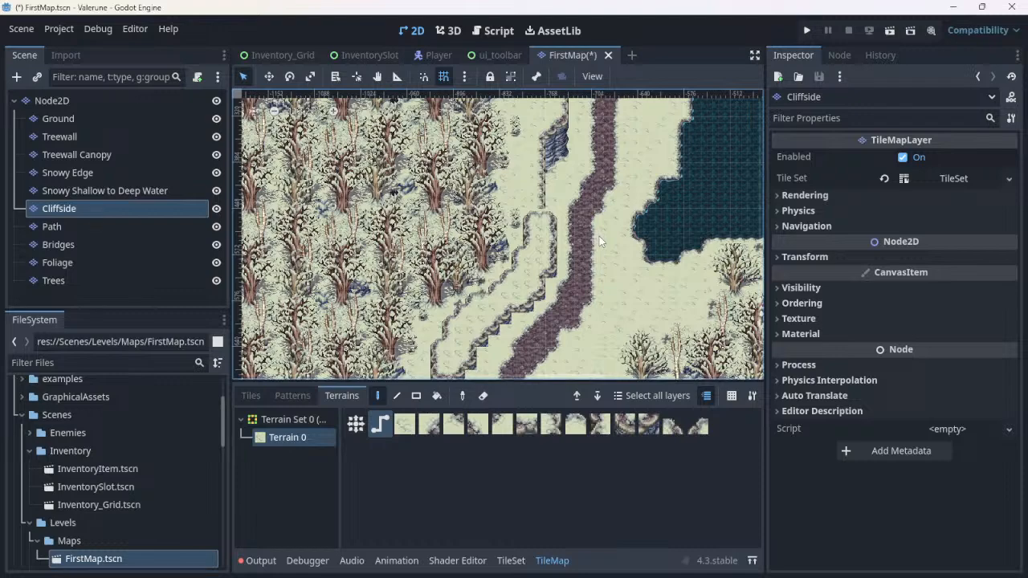
{"action": "key", "text": "ctrl+z"}
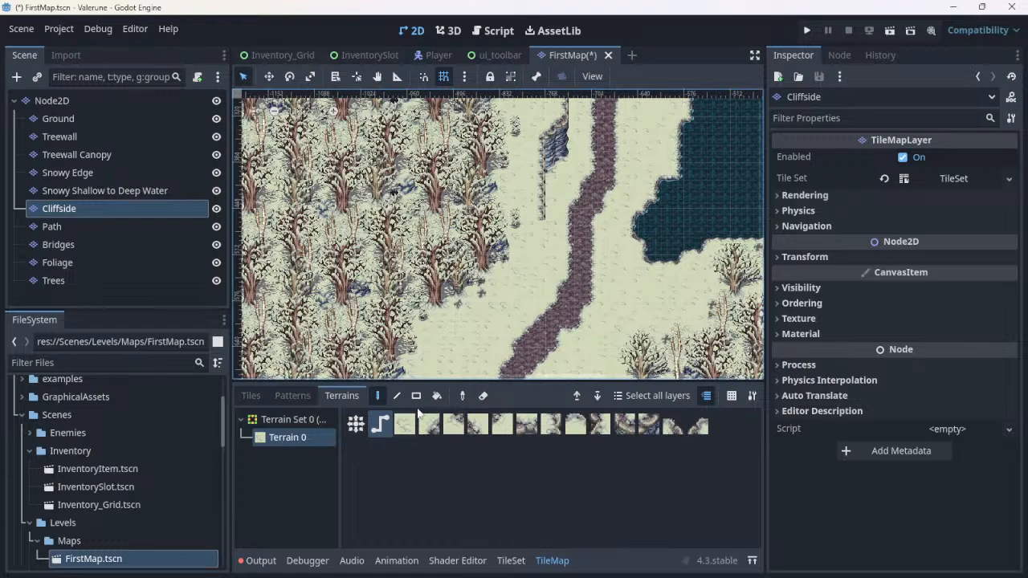
Step: Erase Terrain 0 peering bits west of the tile set's inner cliff tile (18, 1) and repaint those along its east side
{"action": "left_click", "coordinate": [498, 564]}
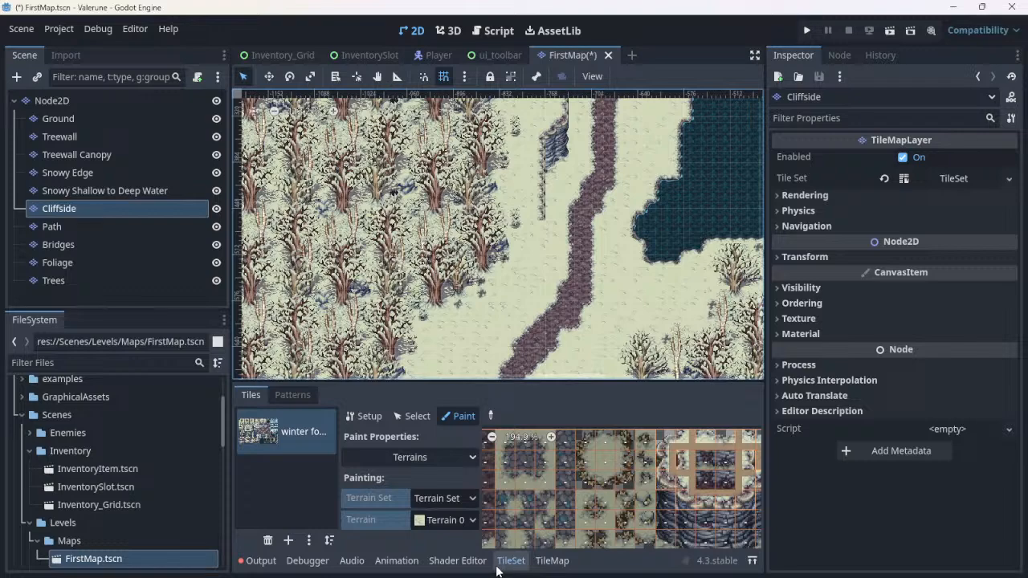
{"action": "scroll", "coordinate": [721, 482], "scroll_direction": "up", "scroll_amount": 2}
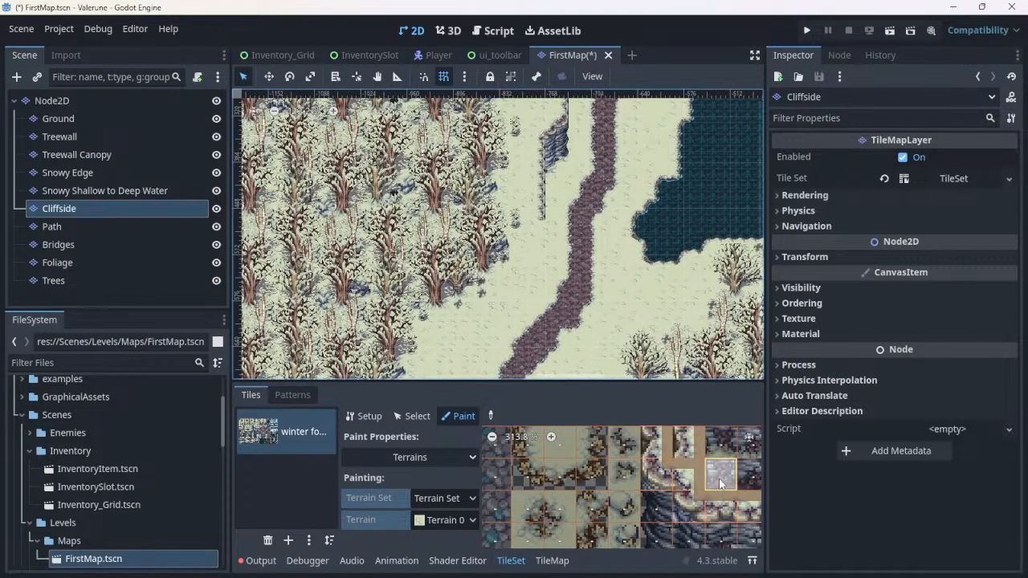
{"action": "middle_click_drag", "start_coordinate": [720, 483], "coordinate": [593, 521]}
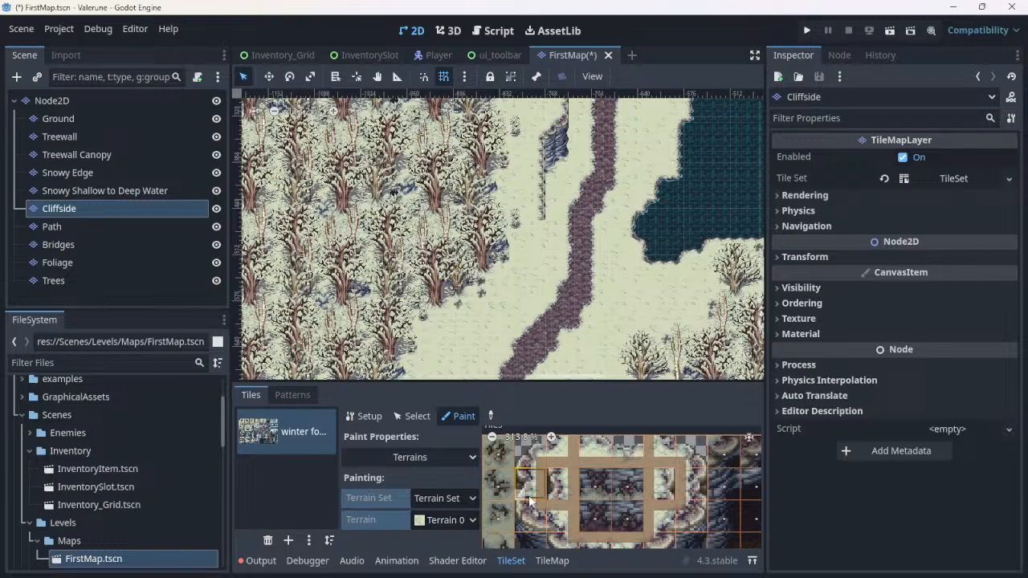
{"action": "right_click", "coordinate": [576, 474]}
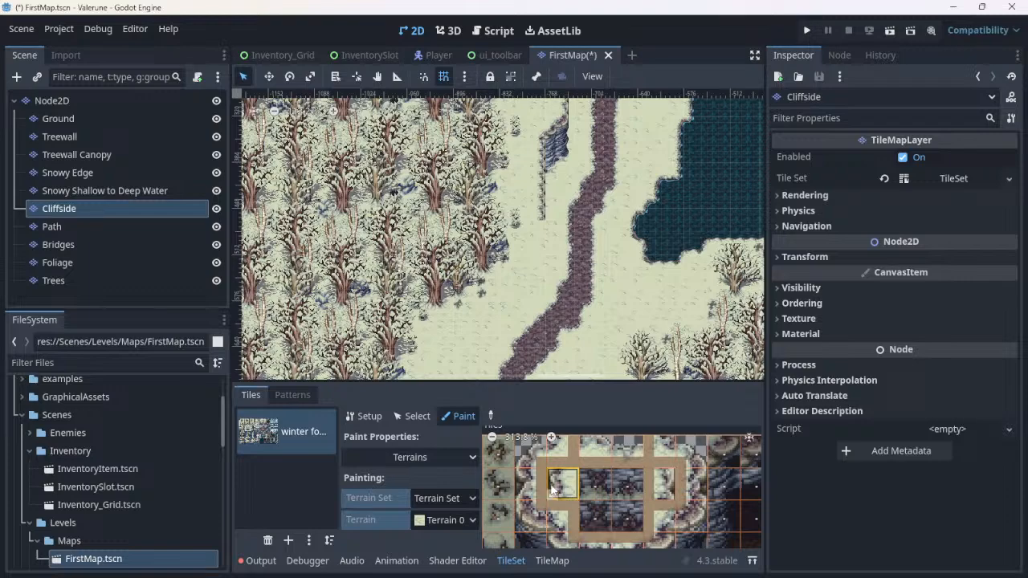
{"action": "right_click_drag", "start_coordinate": [545, 475], "coordinate": [539, 491]}
{"action": "left_click_drag", "start_coordinate": [577, 482], "coordinate": [576, 499]}
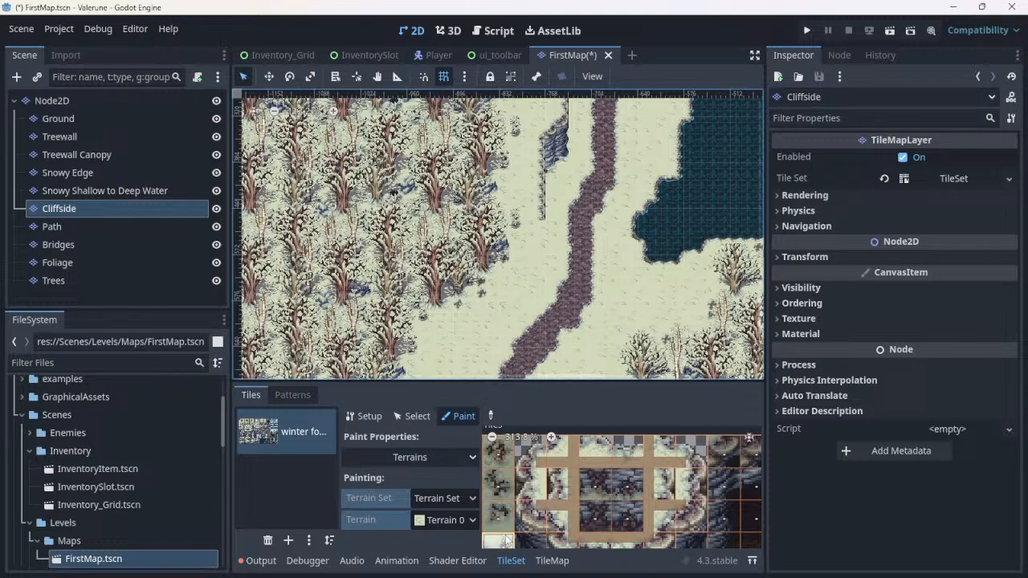
Step: Try painting a diagonal Terrain 0 strip in connect mode between the forest and the path, and undo it
{"action": "left_click", "coordinate": [553, 560]}
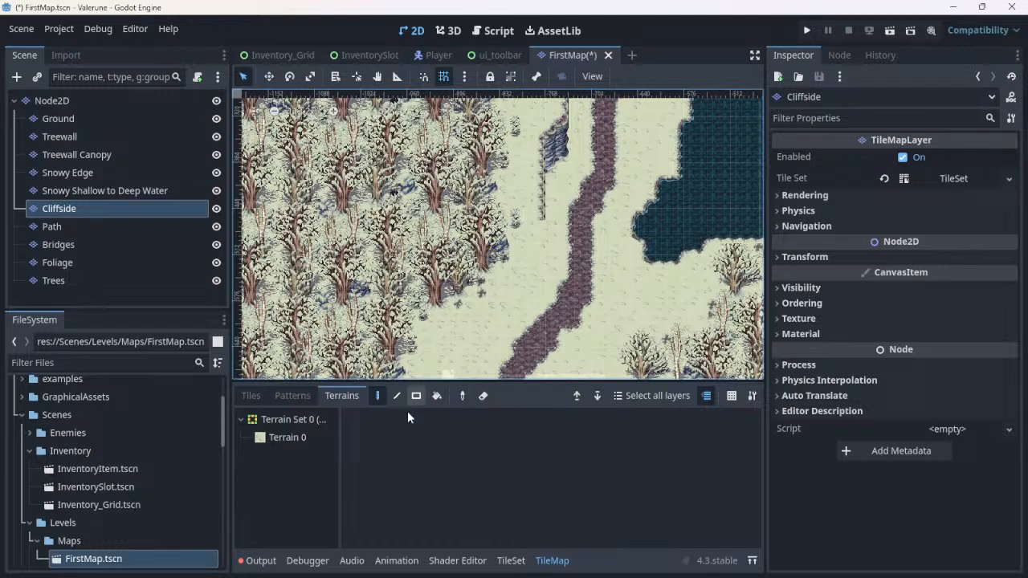
{"action": "left_click", "coordinate": [302, 442]}
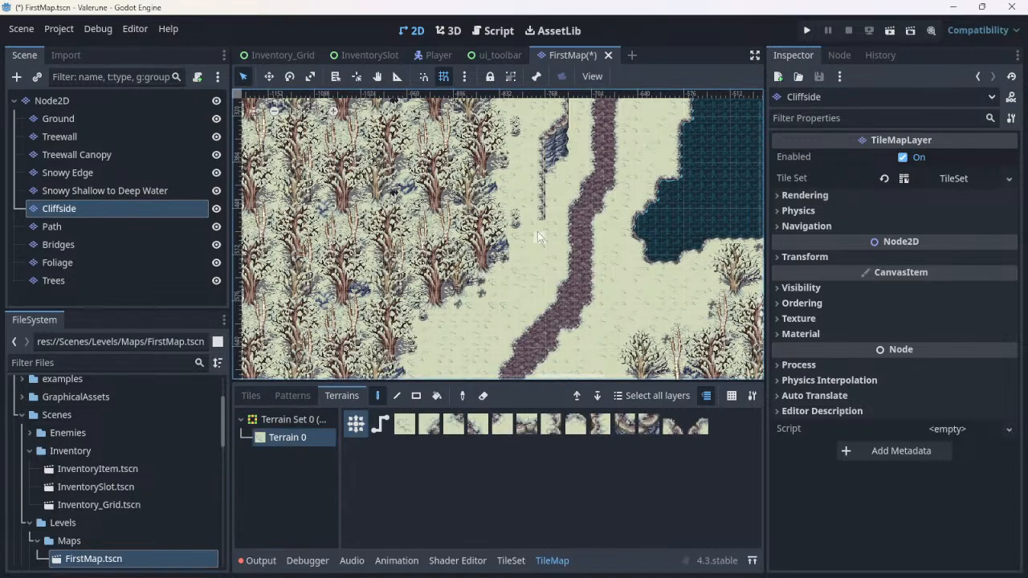
{"action": "mouse_move", "coordinate": [537, 231]}
{"action": "left_mouse_down"}
{"action": "mouse_move", "coordinate": [528, 273]}
{"action": "mouse_move", "coordinate": [455, 345]}
{"action": "mouse_move", "coordinate": [464, 345]}
{"action": "left_mouse_up"}
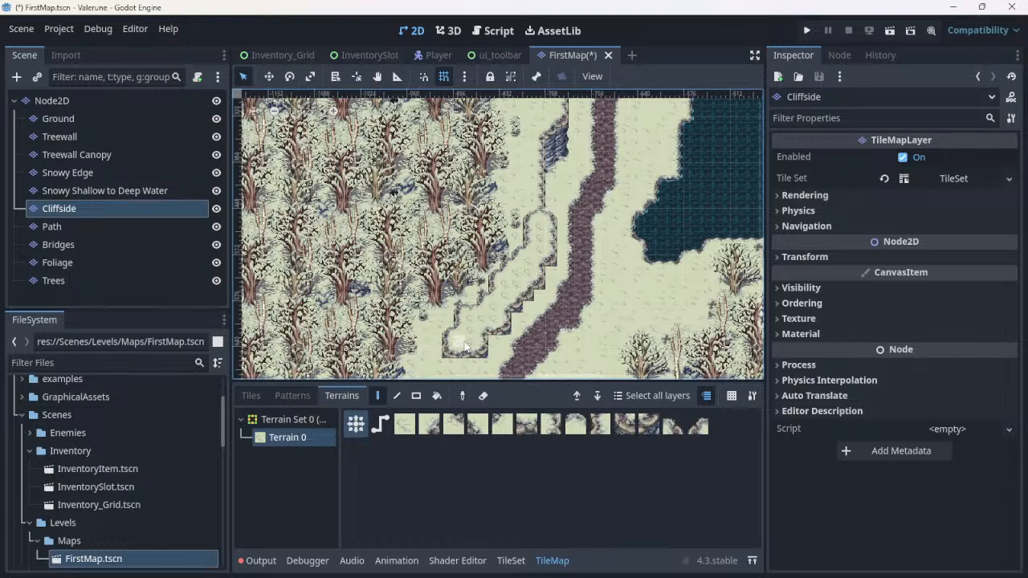
{"action": "key", "text": "ctrl+z"}
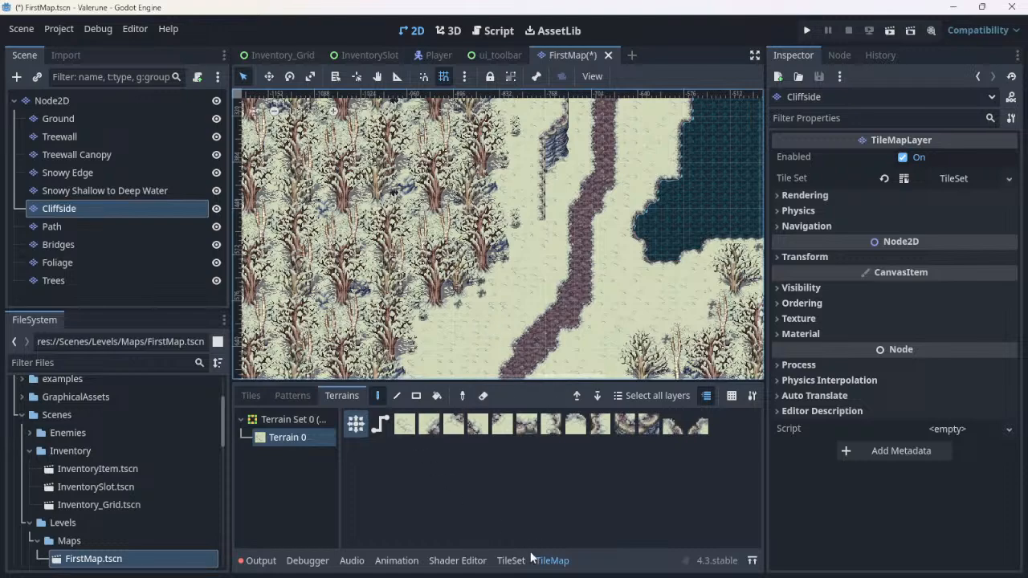
Step: Erase the remaining Terrain 0 peering bits from the snowy rim tiles surrounding the rock face in the tile set
{"action": "left_click", "coordinate": [512, 561]}
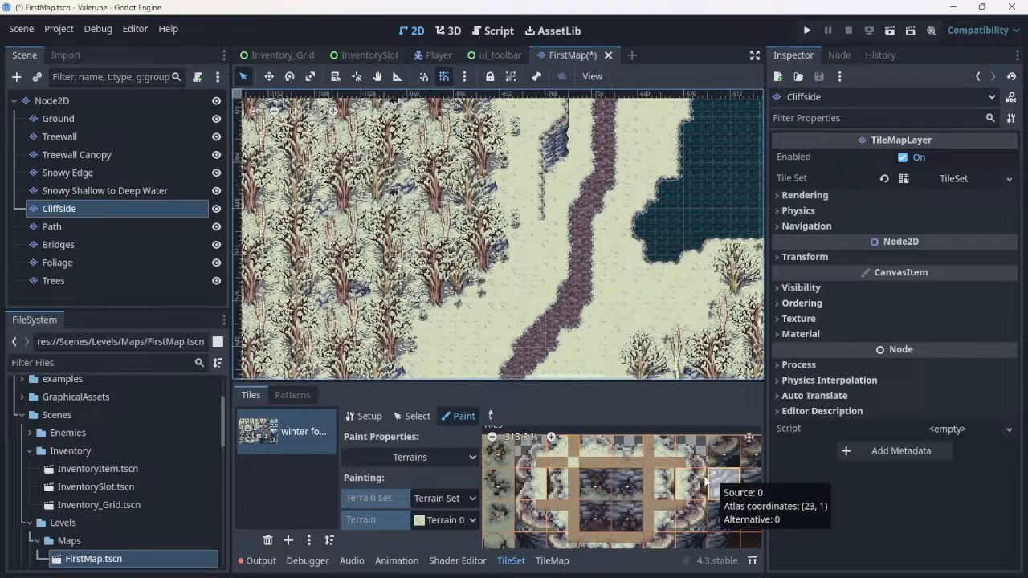
{"action": "left_click", "coordinate": [572, 441]}
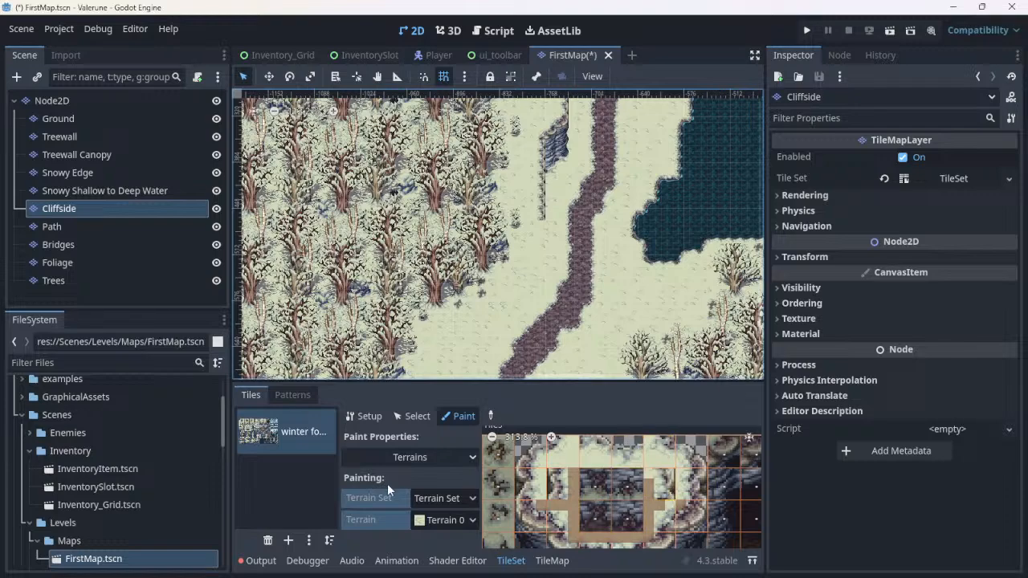
{"action": "right_click", "coordinate": [661, 506]}
{"action": "mouse_move", "coordinate": [651, 498]}
{"action": "right_mouse_down"}
{"action": "mouse_move", "coordinate": [649, 482]}
{"action": "mouse_move", "coordinate": [646, 536]}
{"action": "mouse_move", "coordinate": [585, 540]}
{"action": "mouse_move", "coordinate": [572, 529]}
{"action": "mouse_move", "coordinate": [584, 486]}
{"action": "mouse_move", "coordinate": [573, 475]}
{"action": "mouse_move", "coordinate": [553, 502]}
{"action": "mouse_move", "coordinate": [568, 498]}
{"action": "mouse_move", "coordinate": [532, 510]}
{"action": "mouse_move", "coordinate": [573, 485]}
{"action": "right_mouse_up"}
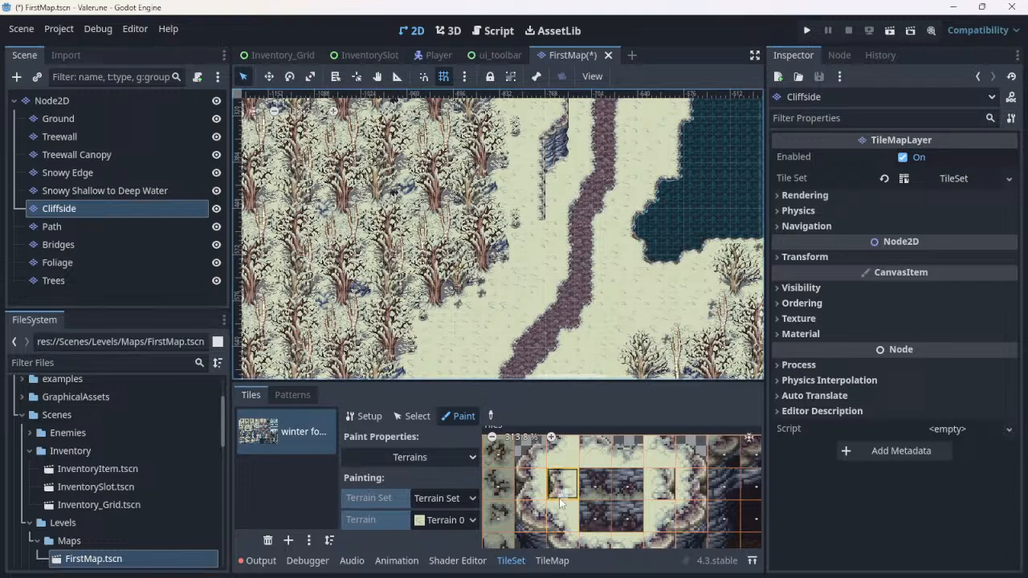
Step: Clear the Terrain 0 assignment from the plain snow tile in the atlas's first column
{"action": "middle_click_drag", "start_coordinate": [568, 506], "coordinate": [851, 455]}
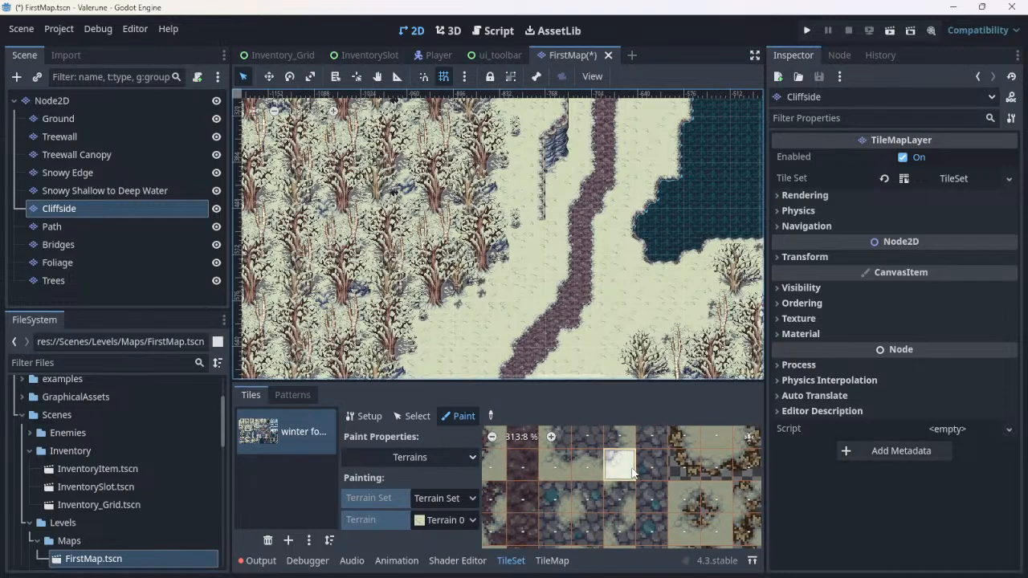
{"action": "middle_click_drag", "start_coordinate": [548, 472], "coordinate": [823, 461]}
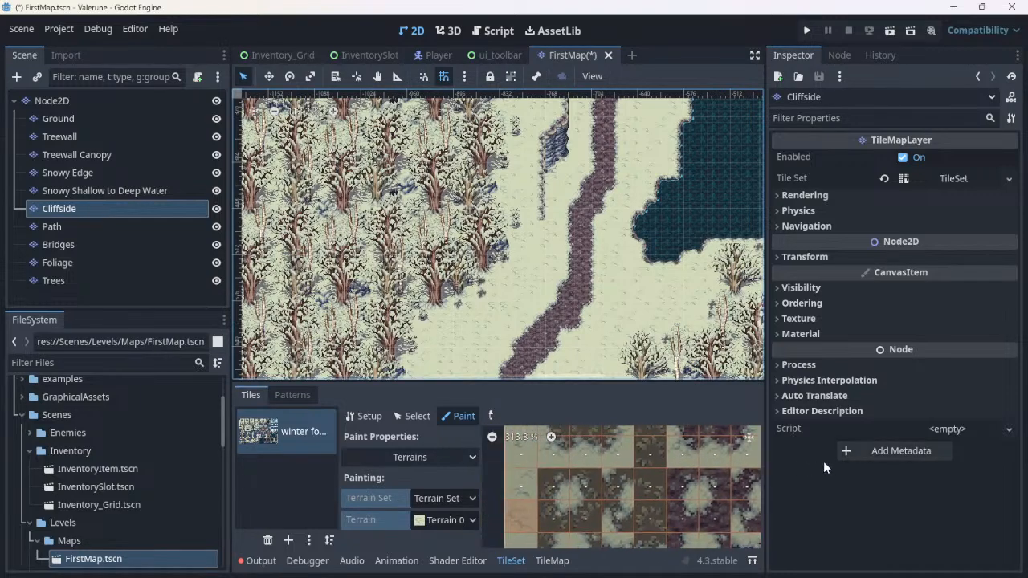
{"action": "left_click", "coordinate": [518, 518]}
{"action": "key", "text": "ctrl+z"}
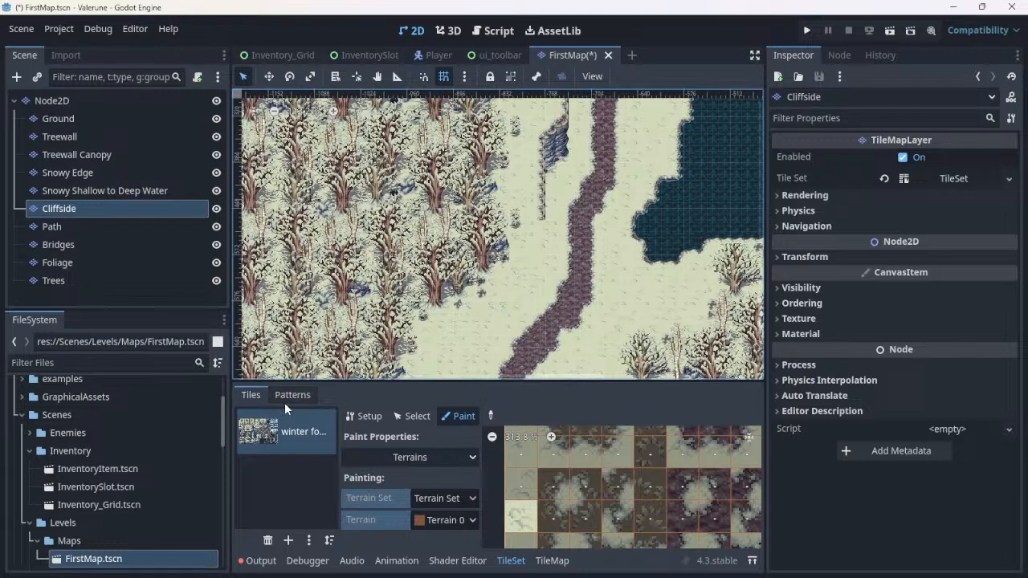
Step: Extend the vertical cliff edge west of the path southward with the individual east edge tile (21, 1)
{"action": "left_click", "coordinate": [538, 563]}
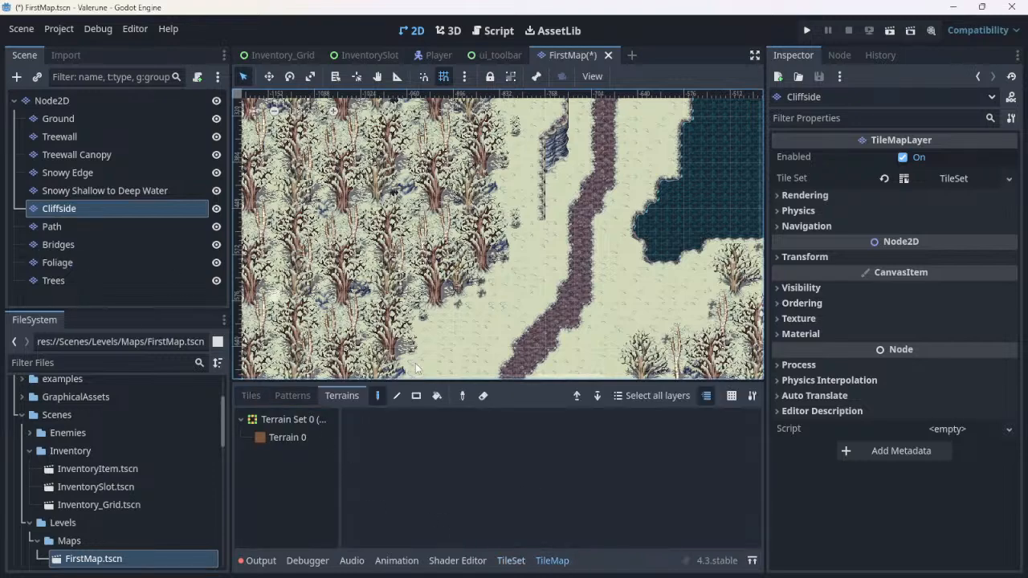
{"action": "left_click", "coordinate": [251, 395]}
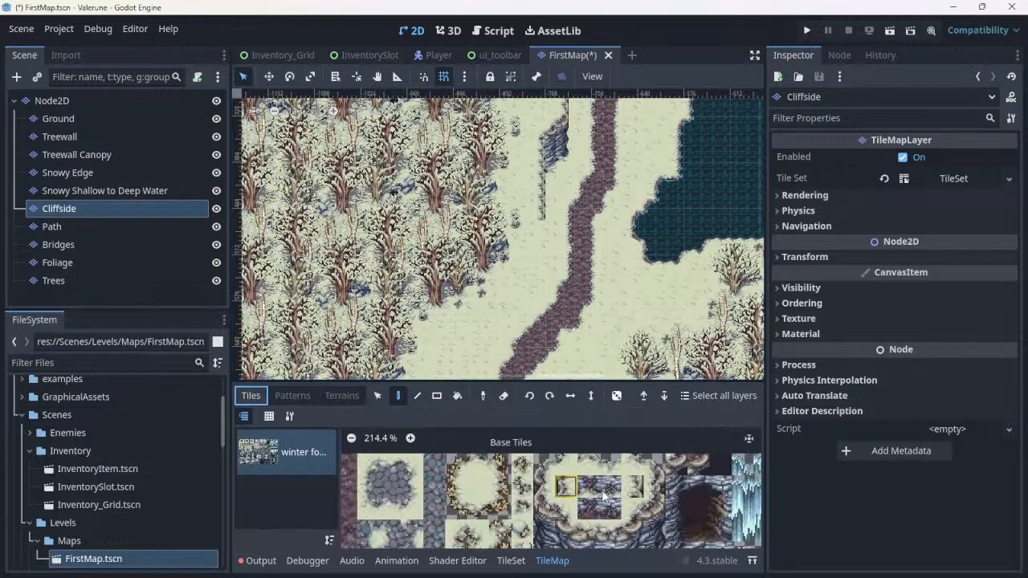
{"action": "left_click", "coordinate": [633, 487]}
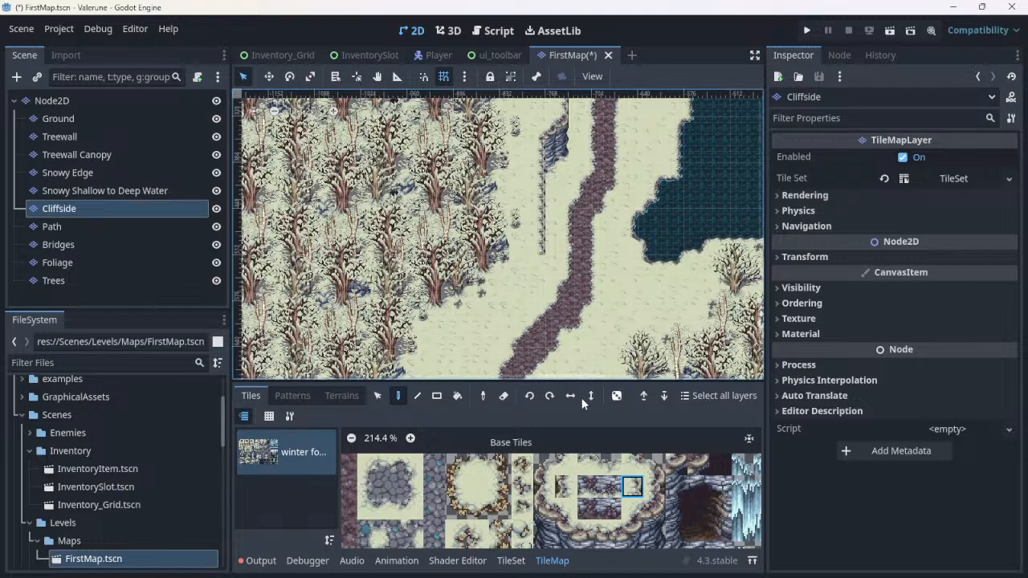
Step: Place the two-tile rim corner at the lower end of the vertical cliff edge and stack the three east rock-face tiles beneath it
{"action": "left_click", "coordinate": [637, 509]}
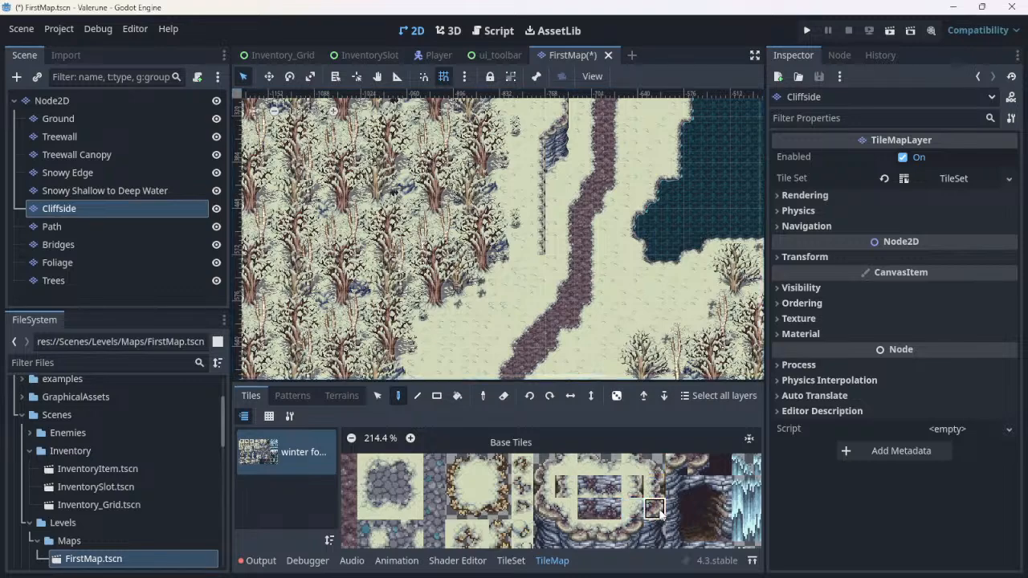
{"action": "left_click", "coordinate": [655, 509]}
{"action": "left_click", "coordinate": [635, 509], "text": "shift"}
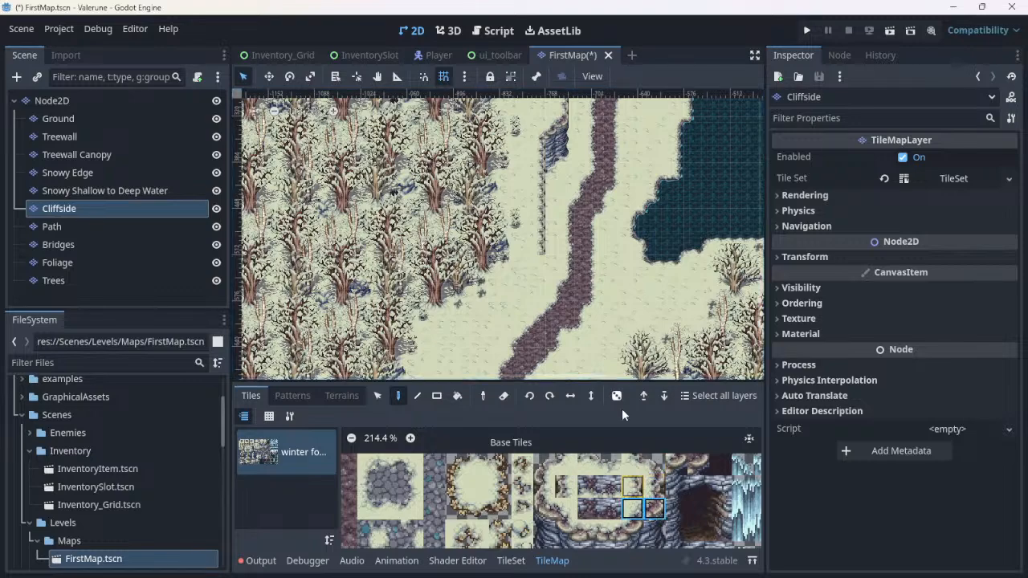
{"action": "left_click", "coordinate": [536, 260]}
{"action": "scroll", "coordinate": [660, 539], "scroll_direction": "down", "scroll_amount": 2}
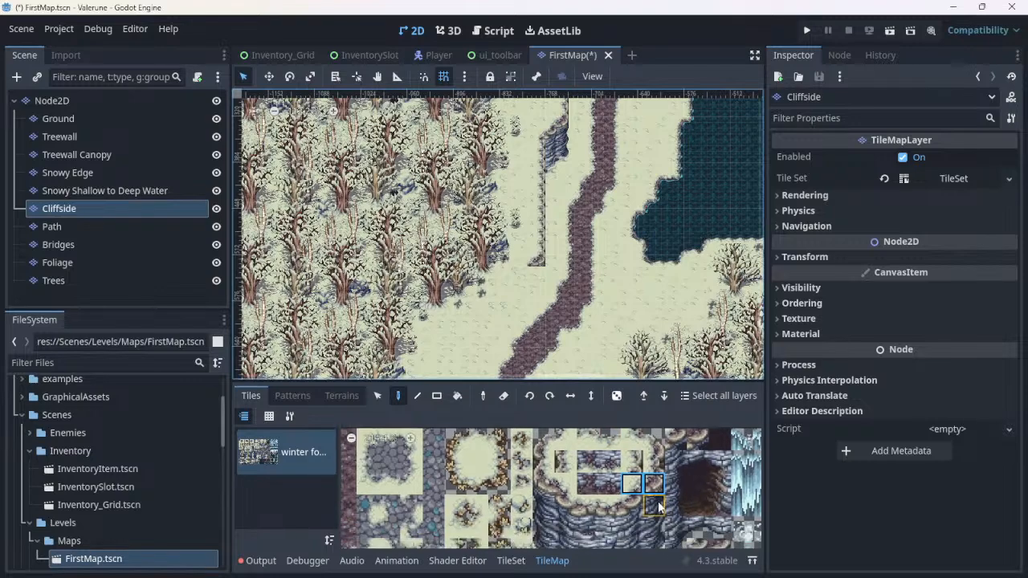
{"action": "left_click_drag", "start_coordinate": [657, 523], "coordinate": [661, 499]}
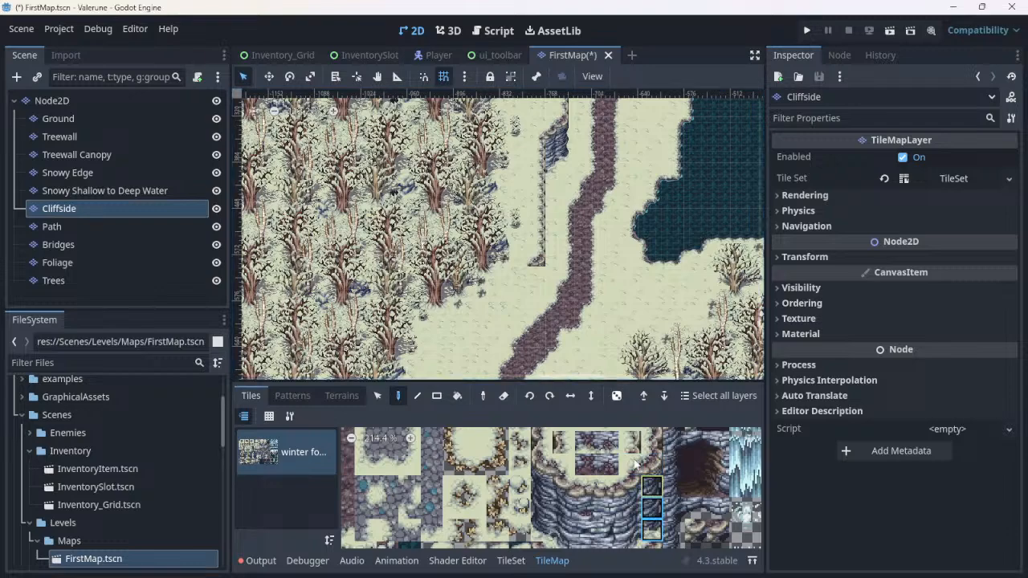
{"action": "left_click", "coordinate": [540, 286]}
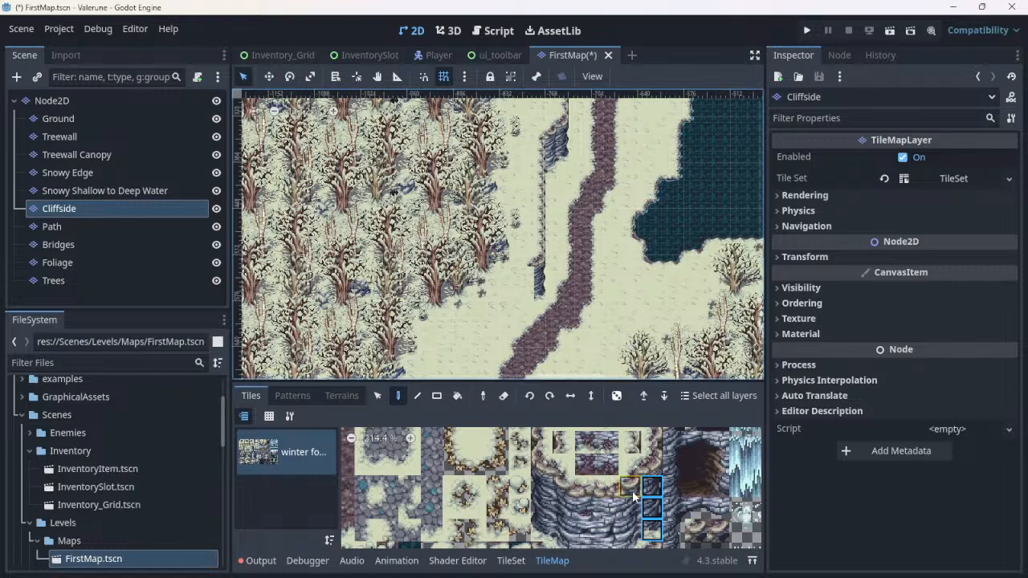
Step: Extend the cliff diagonally southwest with two adjoining rock-face columns, starting the second one from the snowy rim tile (21, 2)
{"action": "left_click_drag", "start_coordinate": [632, 490], "coordinate": [640, 549]}
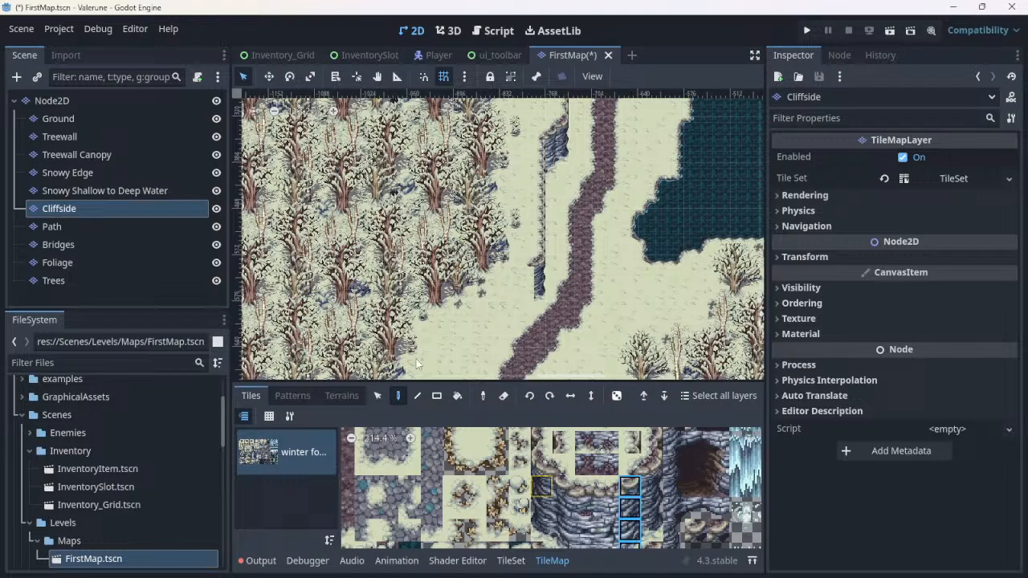
{"action": "left_click", "coordinate": [532, 298]}
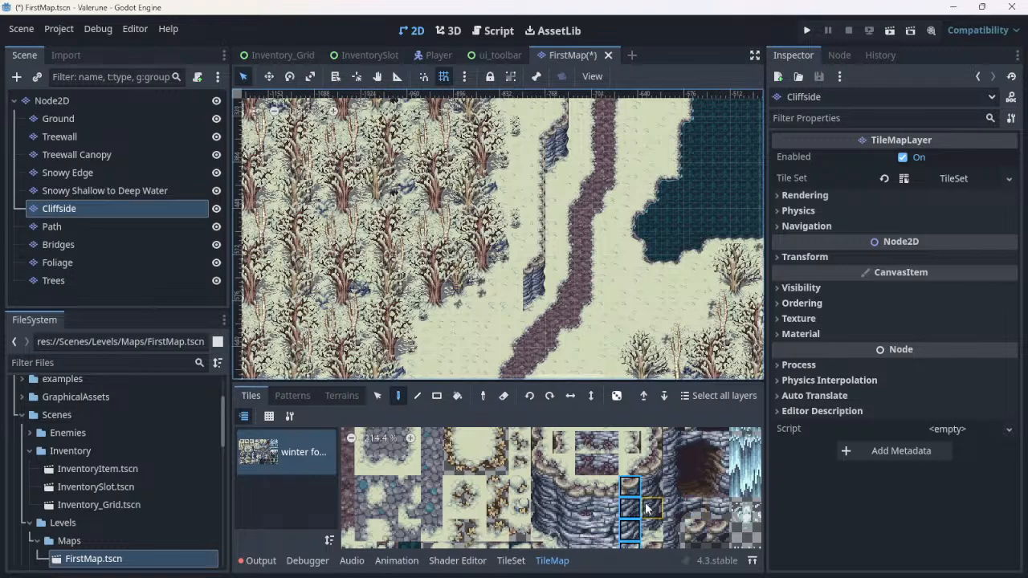
{"action": "left_click_drag", "start_coordinate": [630, 479], "coordinate": [627, 549]}
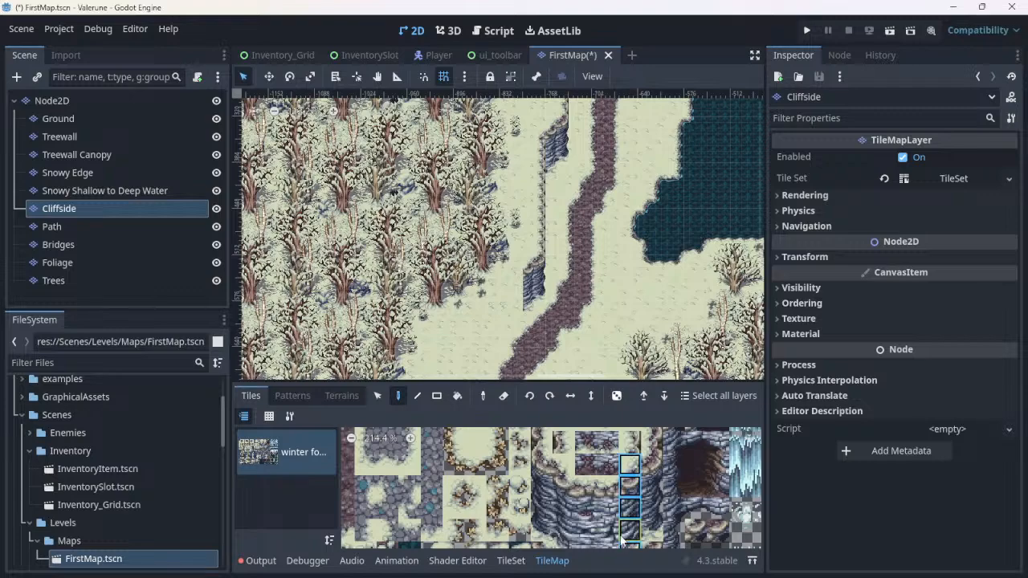
{"action": "left_click", "coordinate": [520, 302]}
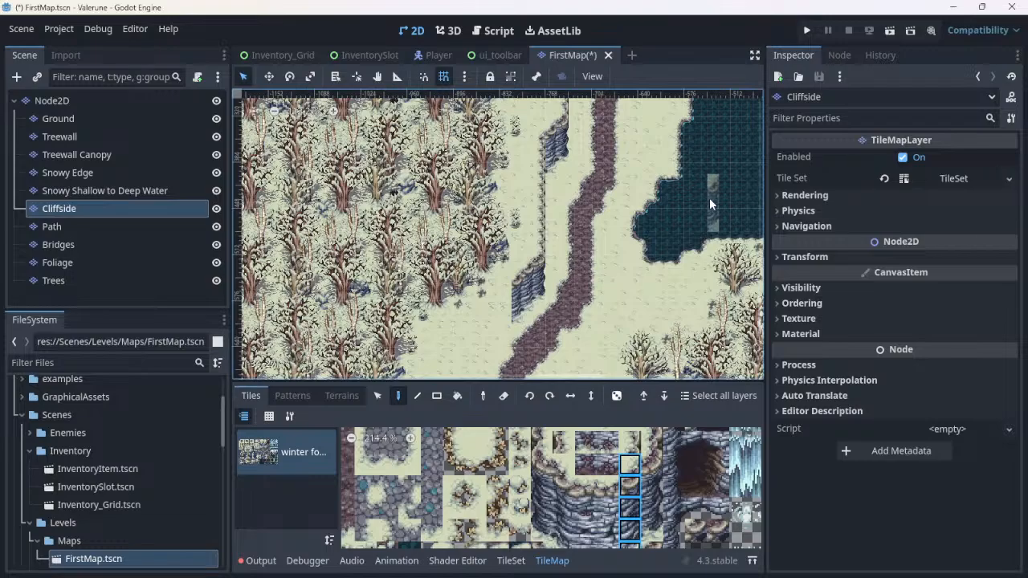
Step: Examine the map along the cliff and the path to judge how the cliff can continue south between forest and path
{"action": "scroll", "coordinate": [709, 198], "scroll_direction": "down", "scroll_amount": 3}
{"action": "scroll", "coordinate": [710, 198], "scroll_direction": "down", "scroll_amount": 5}
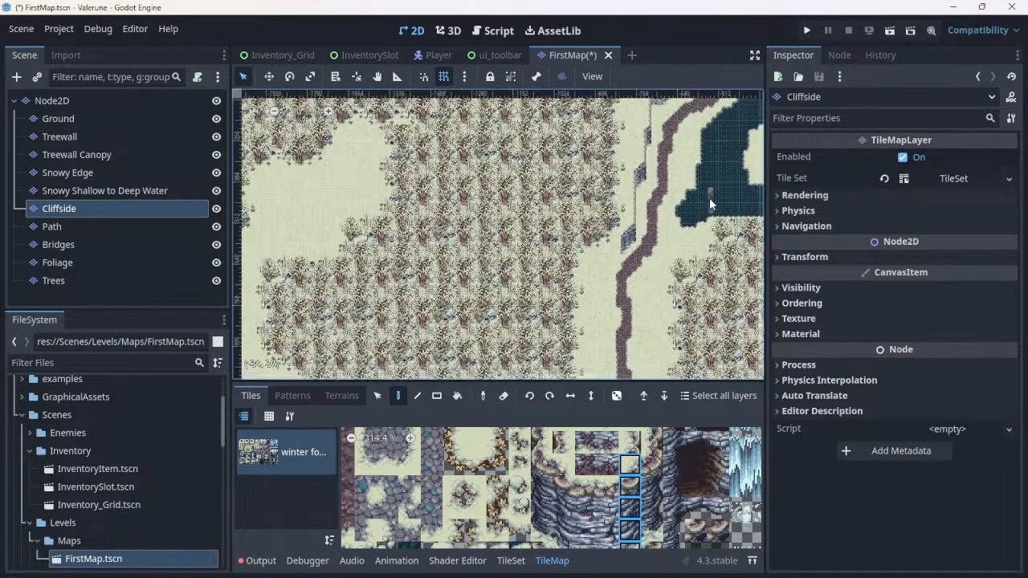
{"action": "scroll", "coordinate": [709, 198], "scroll_direction": "down", "scroll_amount": 1}
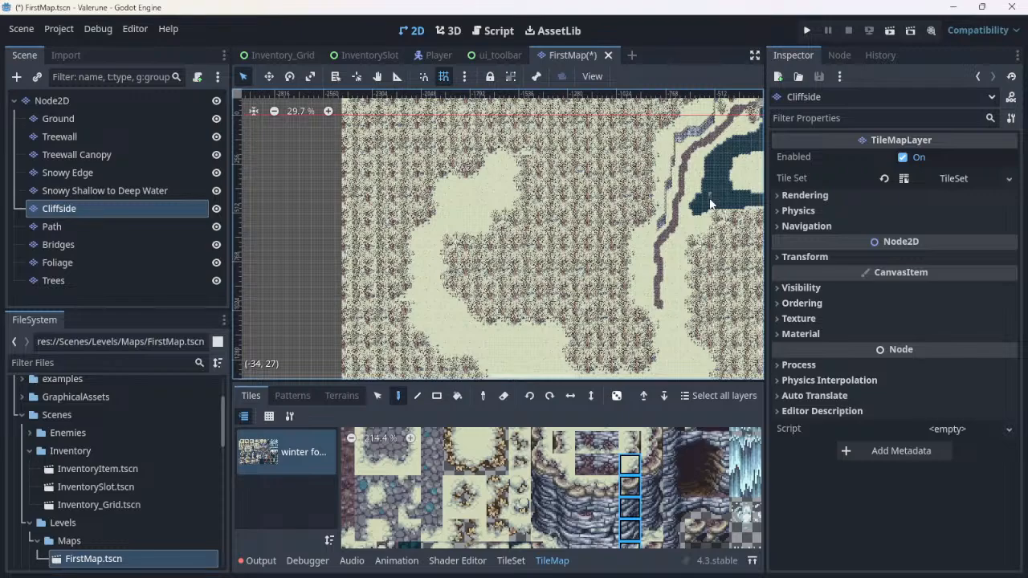
{"action": "scroll", "coordinate": [709, 197], "scroll_direction": "up", "scroll_amount": 6}
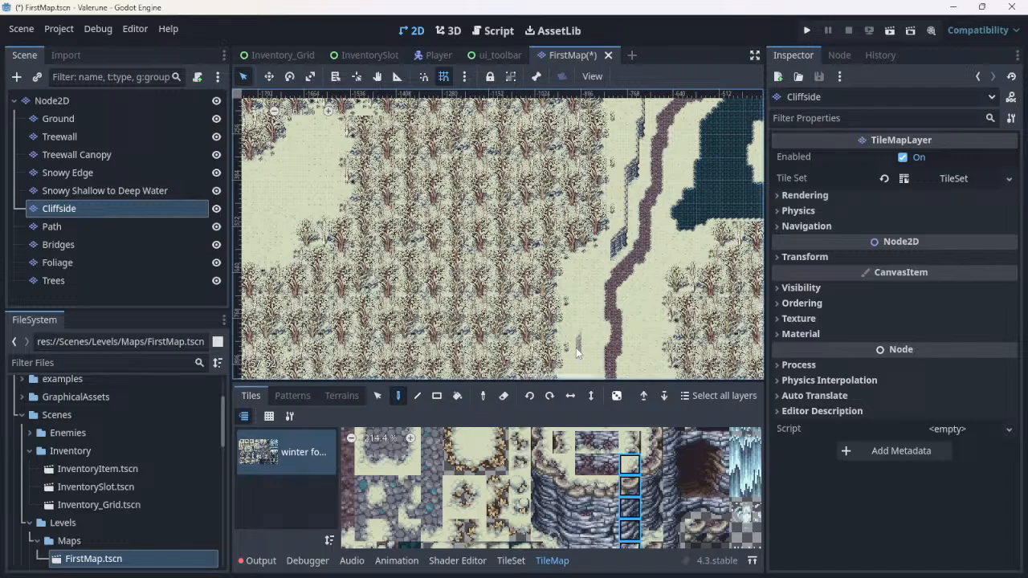
{"action": "scroll", "coordinate": [605, 319], "scroll_direction": "up", "scroll_amount": 1}
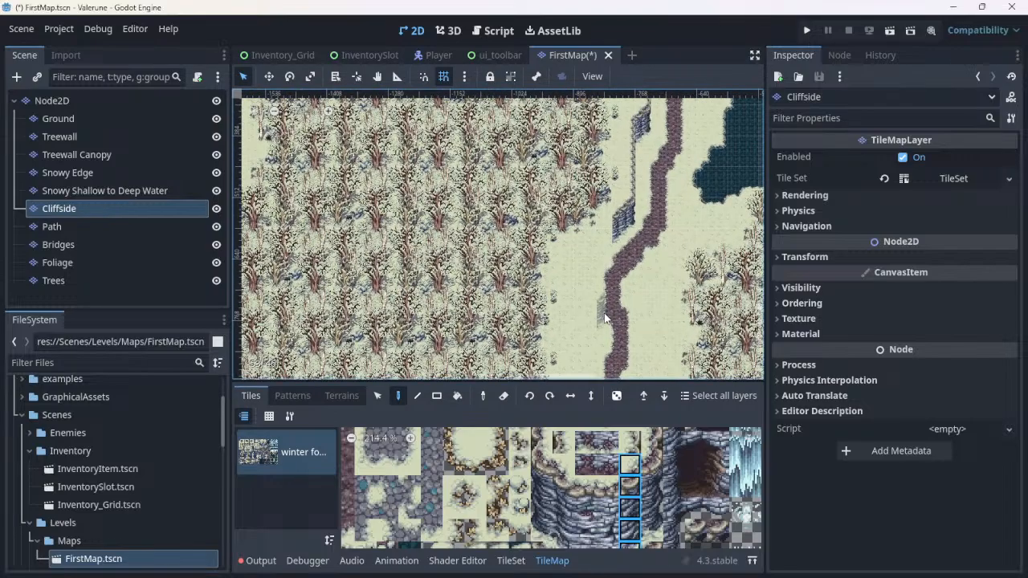
{"action": "scroll", "coordinate": [518, 278], "scroll_direction": "down", "scroll_amount": 2}
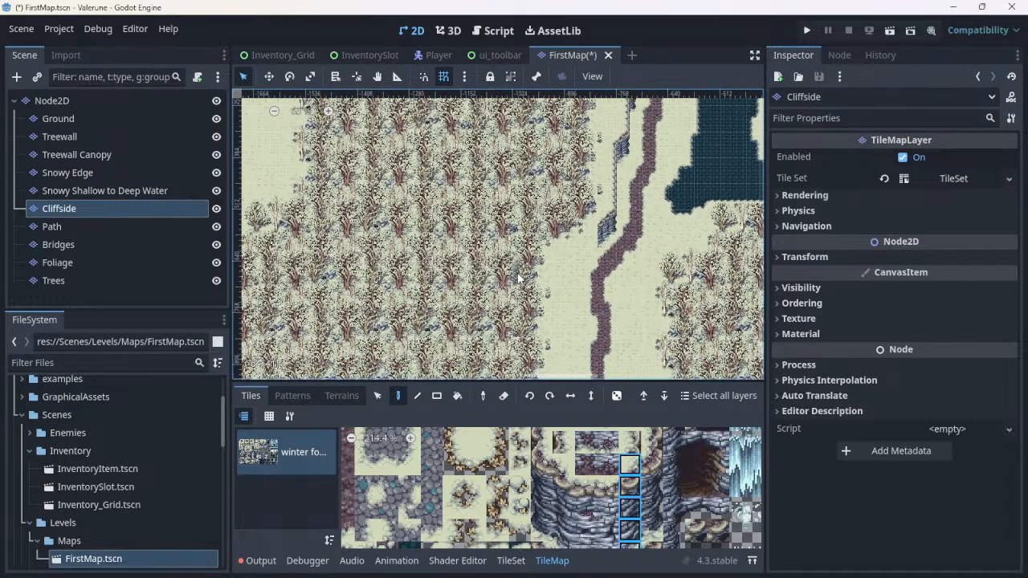
{"action": "scroll", "coordinate": [518, 279], "scroll_direction": "down", "scroll_amount": 3}
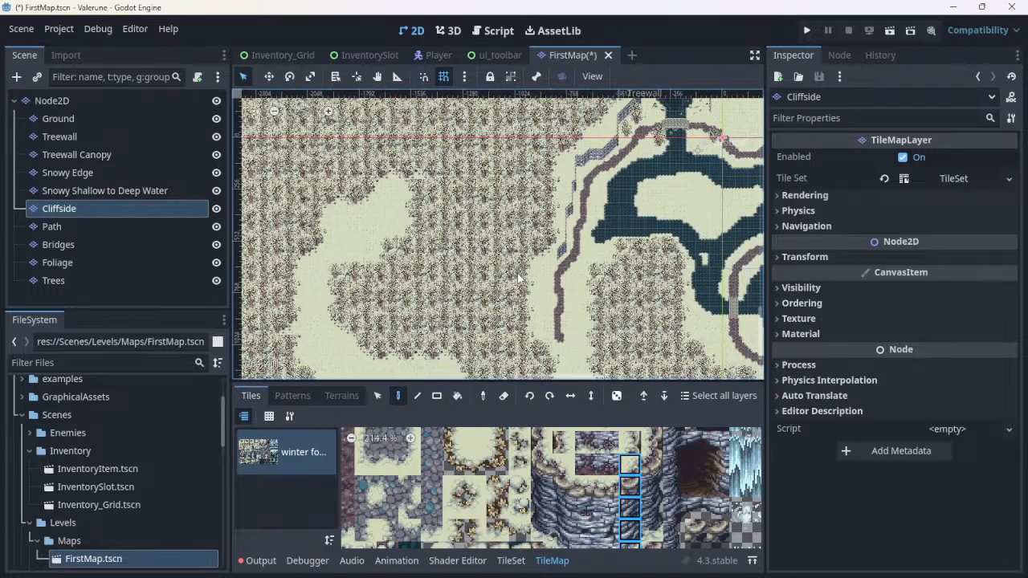
{"action": "scroll", "coordinate": [519, 279], "scroll_direction": "up", "scroll_amount": 2}
{"action": "scroll", "coordinate": [518, 279], "scroll_direction": "up", "scroll_amount": 1}
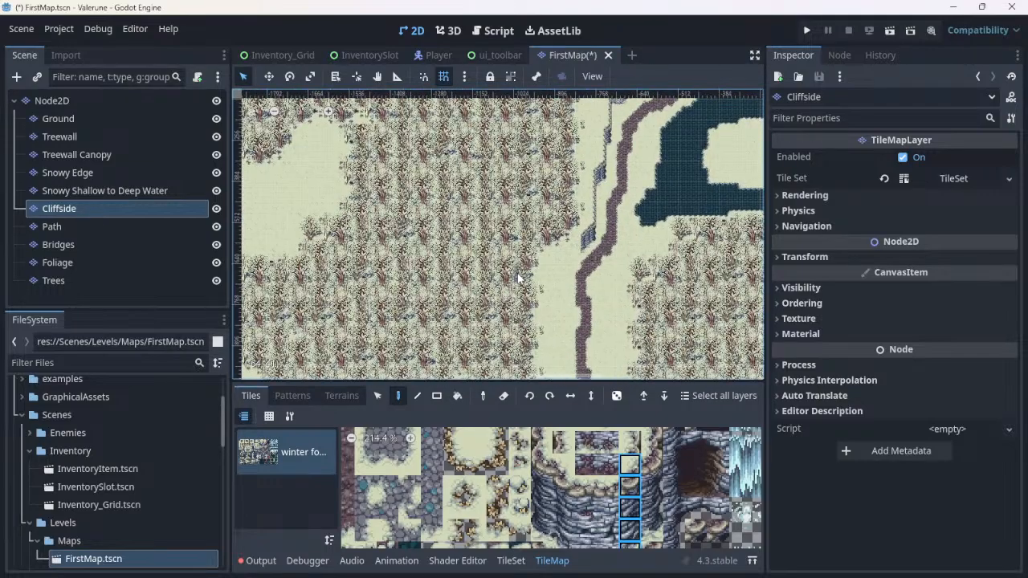
{"action": "scroll", "coordinate": [665, 287], "scroll_direction": "up", "scroll_amount": 2}
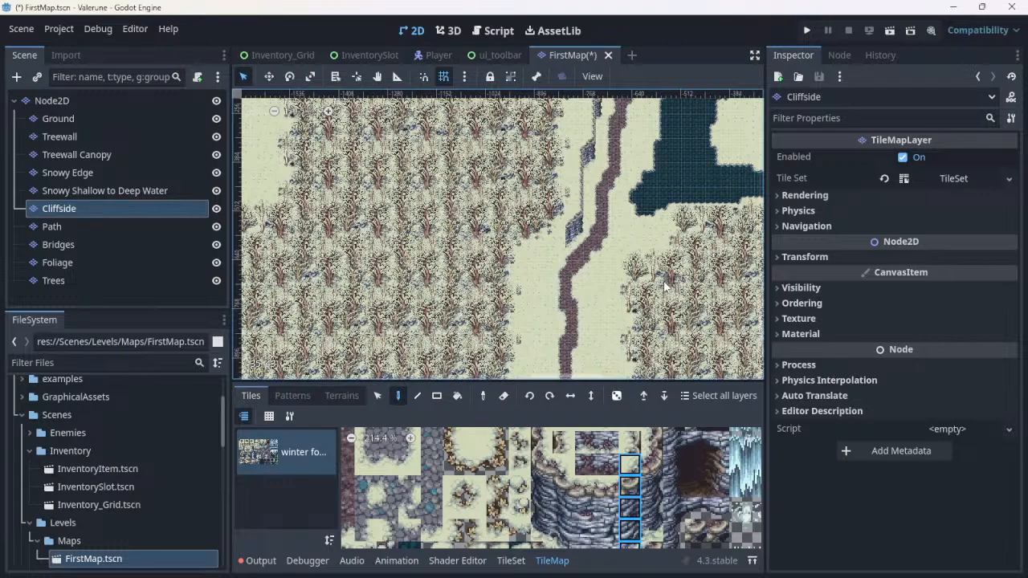
Step: Add another rim-and-rock-face column one tile southwest of the cliff's lower diagonal section
{"action": "scroll", "coordinate": [523, 323], "scroll_direction": "up", "scroll_amount": 2}
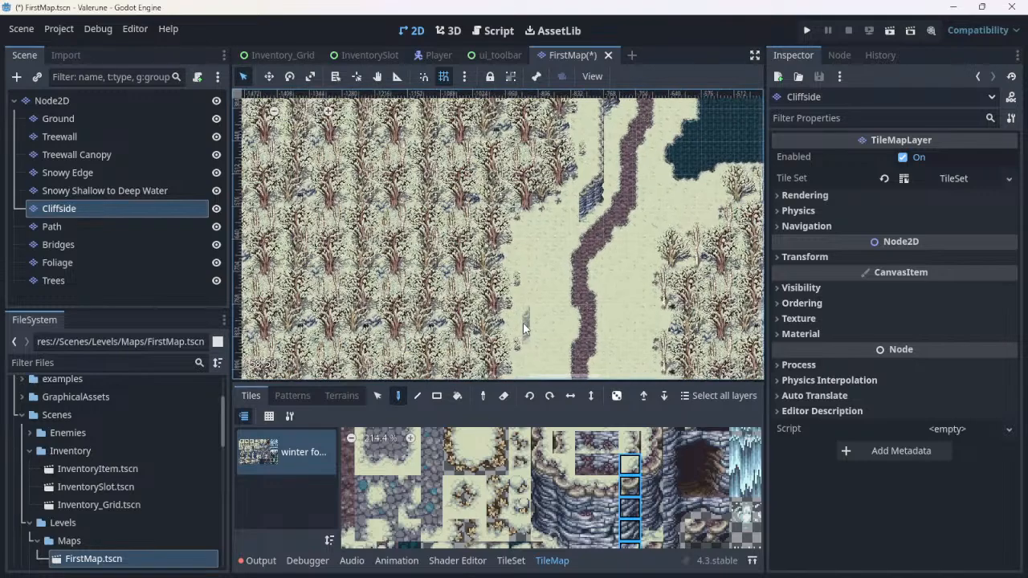
{"action": "left_click", "coordinate": [577, 218]}
{"action": "left_click", "coordinate": [575, 217]}
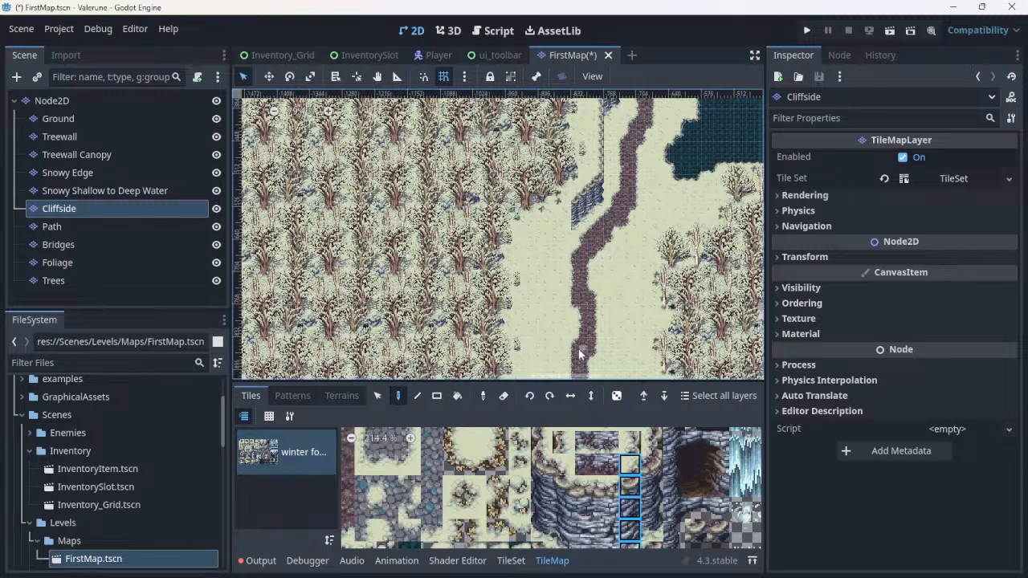
Step: Try painting a vertical line of edge tile (21, 1) along the west side of the newest cliff column, and undo it
{"action": "scroll", "coordinate": [577, 330], "scroll_direction": "up", "scroll_amount": 2}
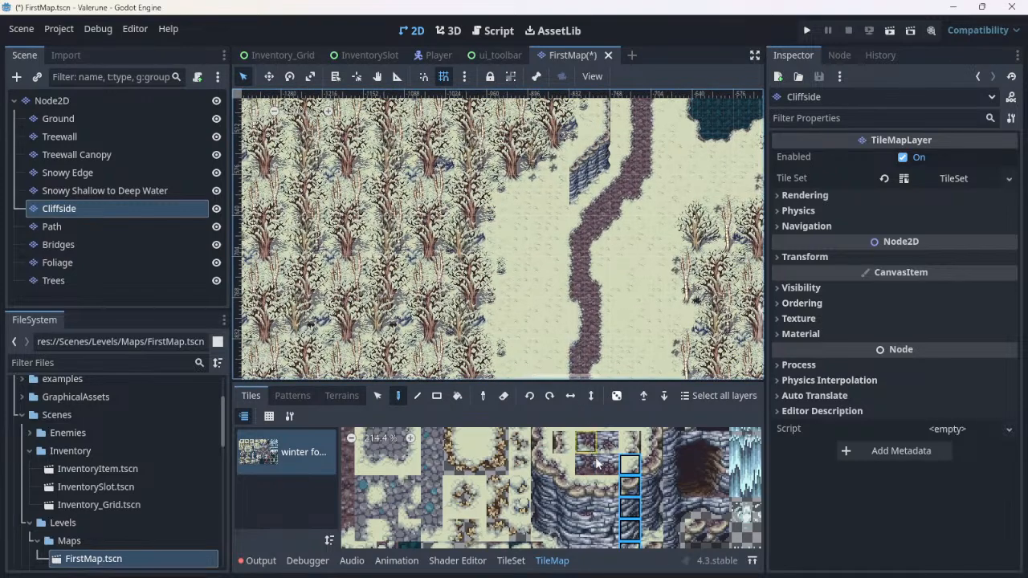
{"action": "left_click", "coordinate": [652, 465]}
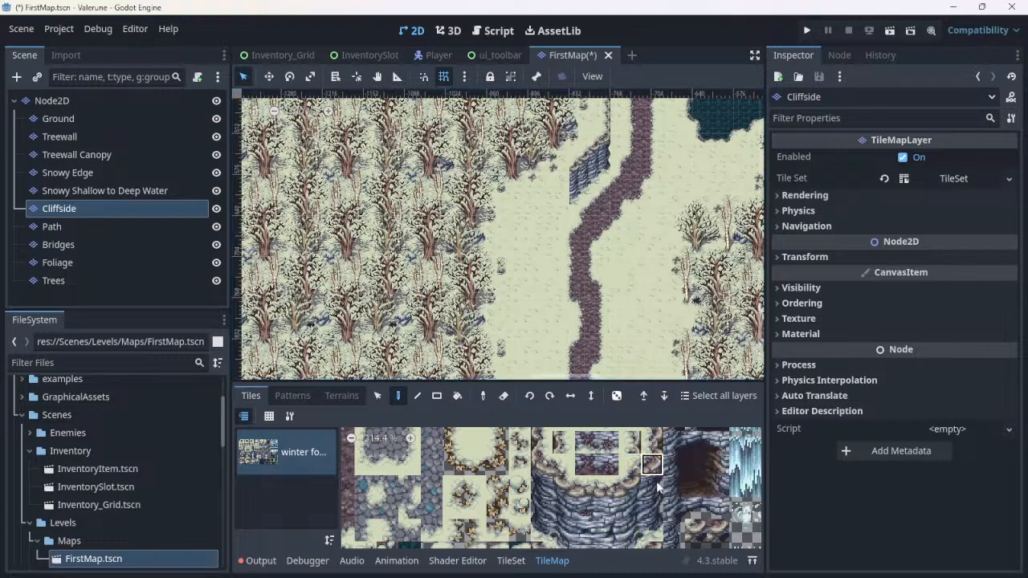
{"action": "left_click_drag", "start_coordinate": [657, 485], "coordinate": [657, 508]}
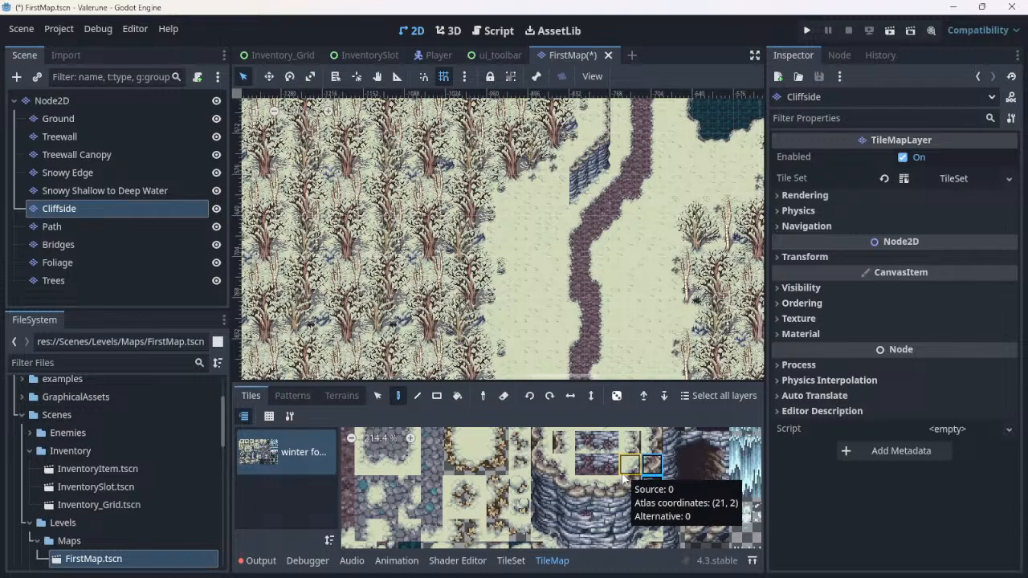
{"action": "left_click", "coordinate": [632, 450]}
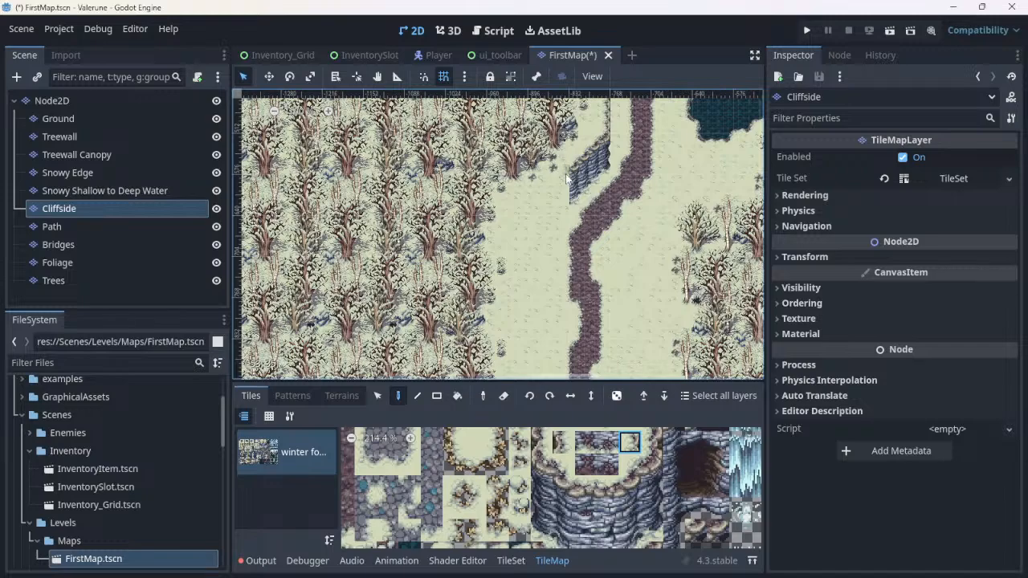
{"action": "scroll", "coordinate": [566, 176], "scroll_direction": "up", "scroll_amount": 5}
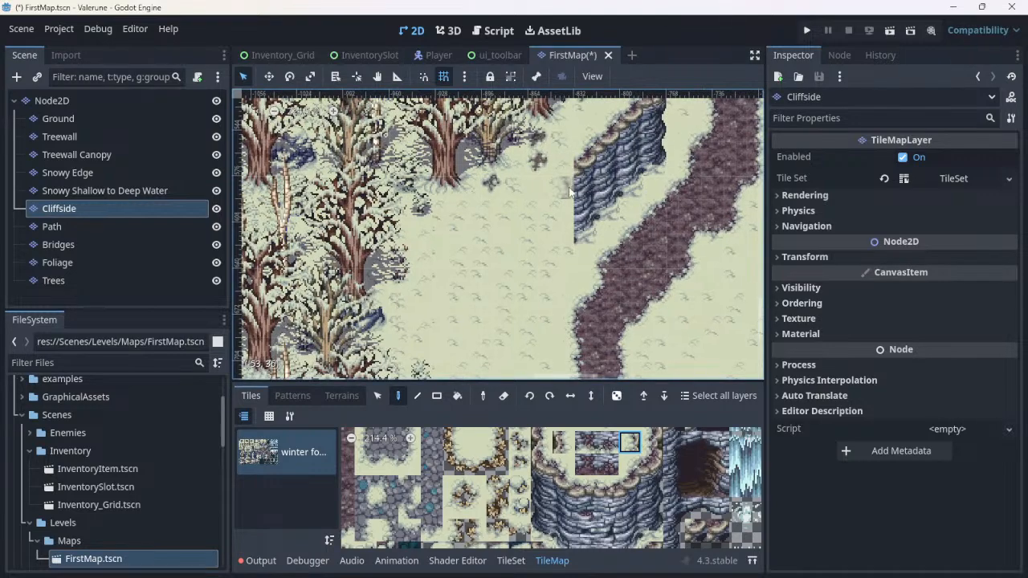
{"action": "left_click_drag", "start_coordinate": [570, 193], "coordinate": [556, 291]}
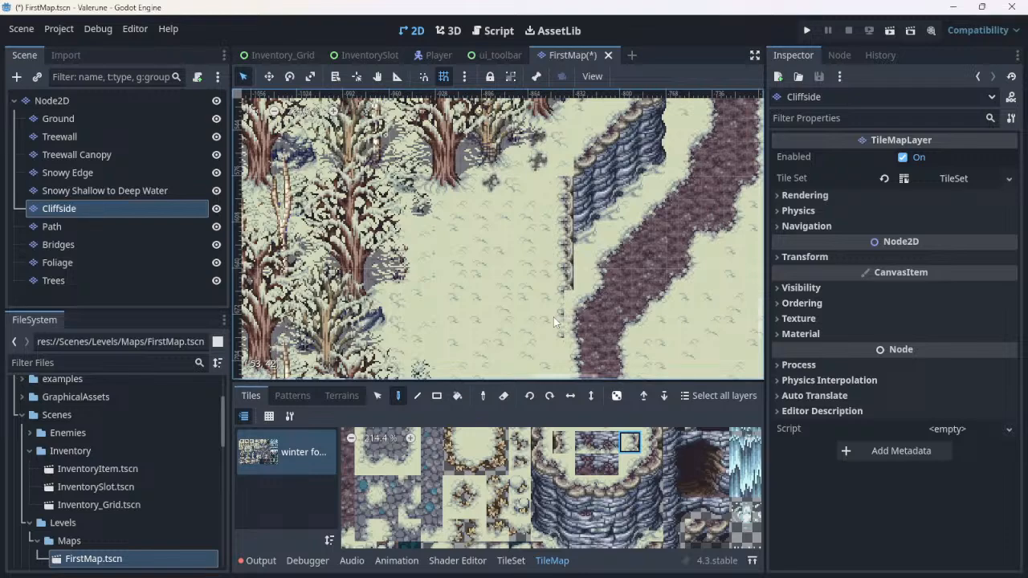
{"action": "key", "text": "ctrl+z"}
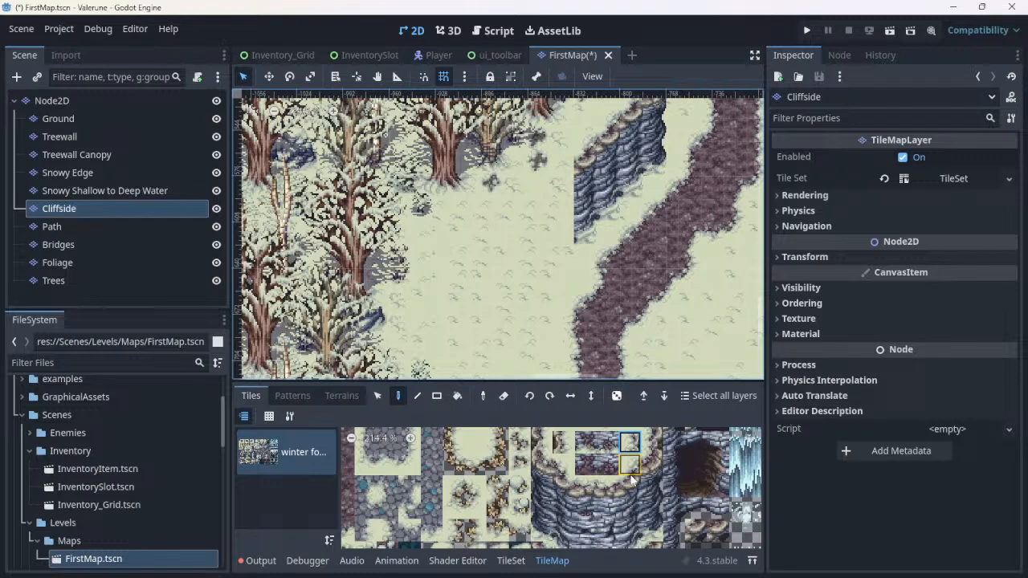
Step: Add one more rim-and-rock-face column southwest, place rim tile (21, 2) beside its top, and run edge tile (21, 1) straight south from there
{"action": "left_click_drag", "start_coordinate": [632, 474], "coordinate": [627, 552]}
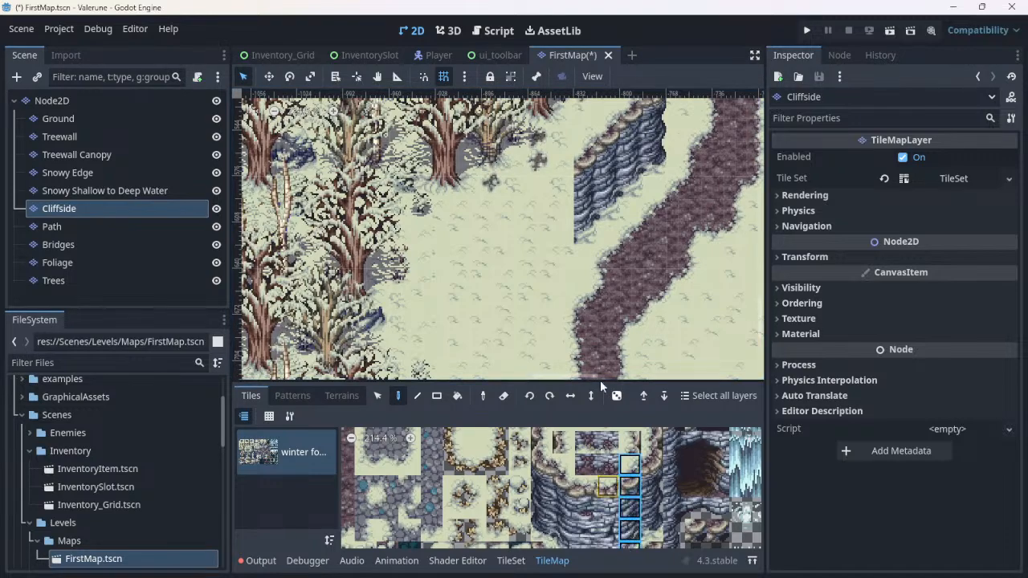
{"action": "left_click", "coordinate": [564, 211]}
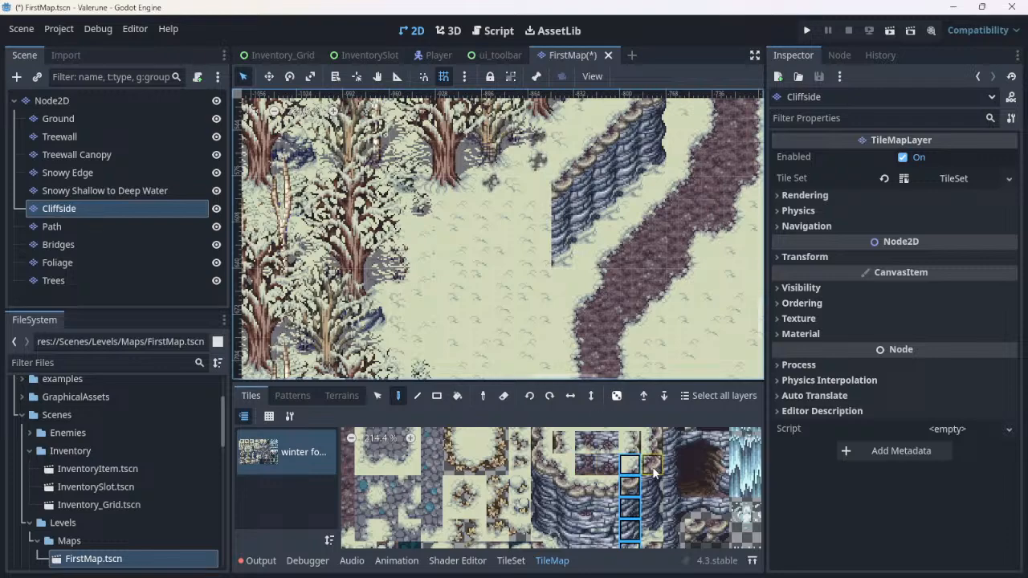
{"action": "left_click", "coordinate": [629, 470]}
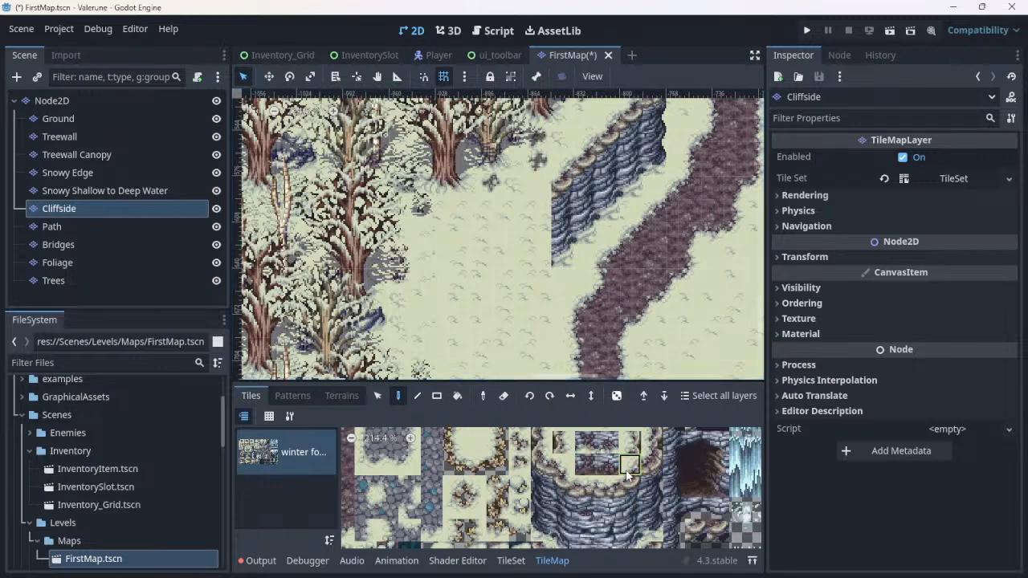
{"action": "left_click", "coordinate": [534, 187]}
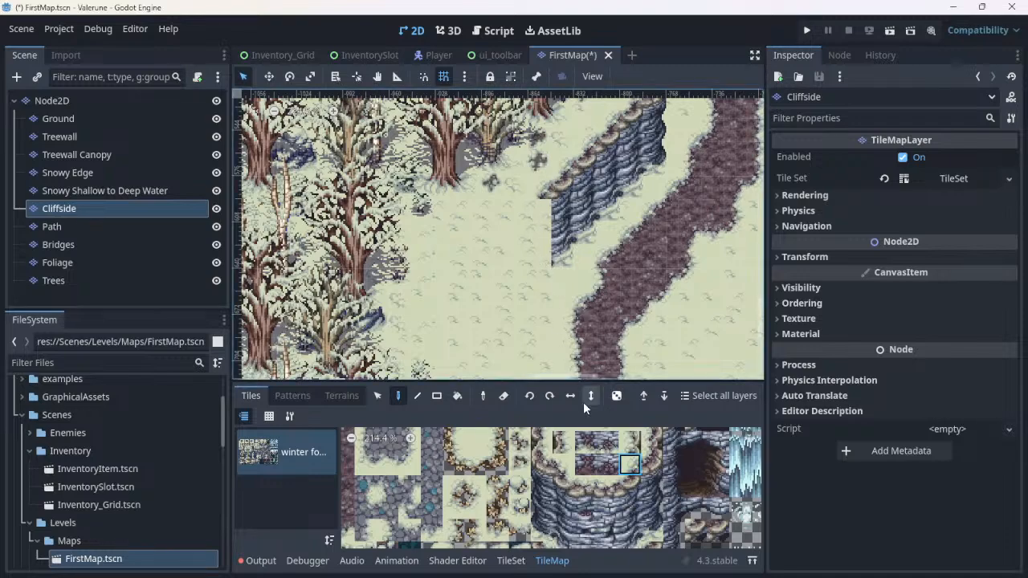
{"action": "left_click", "coordinate": [629, 443]}
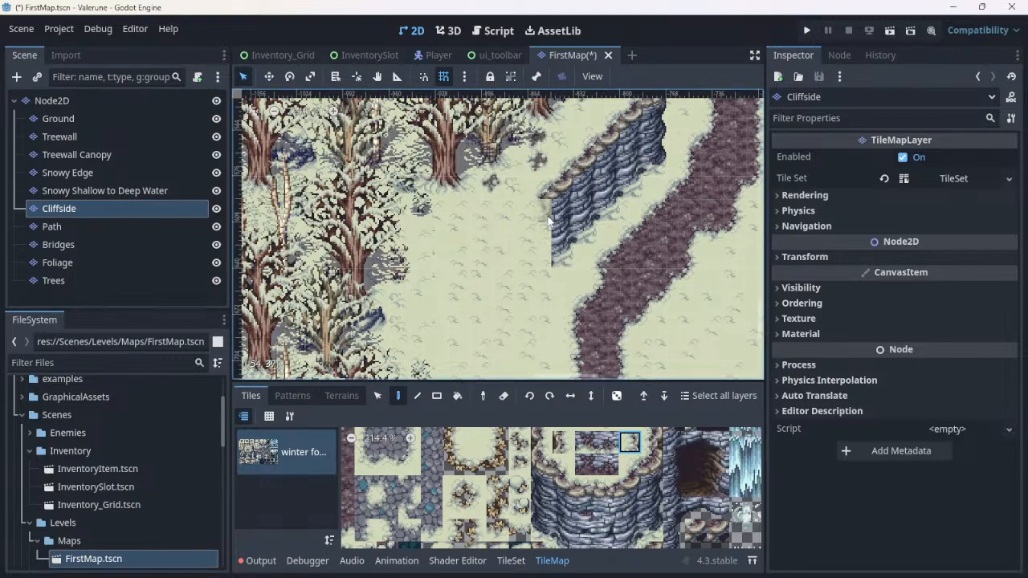
{"action": "mouse_move", "coordinate": [548, 221]}
{"action": "left_mouse_down"}
{"action": "mouse_move", "coordinate": [547, 376]}
{"action": "mouse_move", "coordinate": [549, 353]}
{"action": "left_mouse_up"}
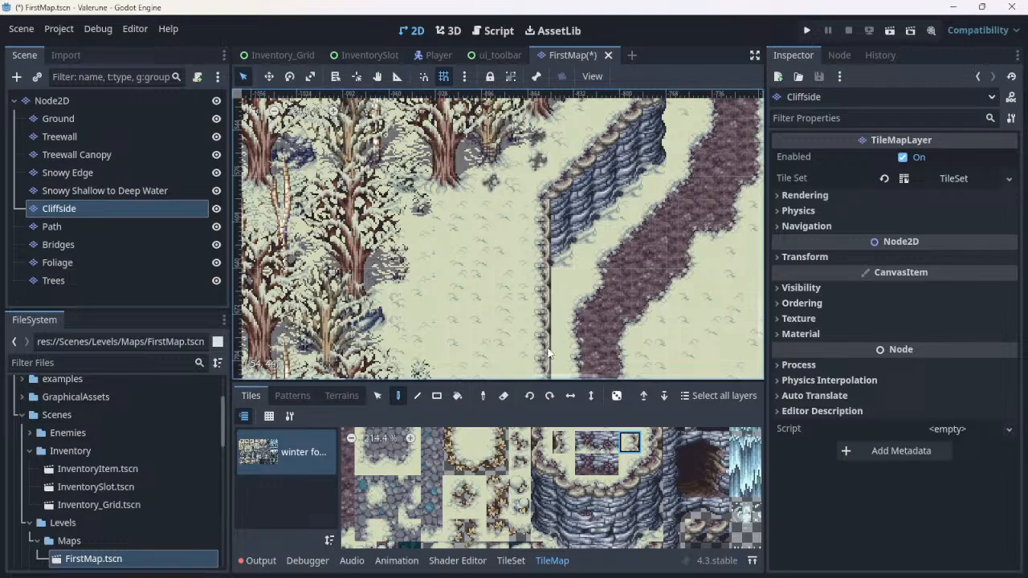
Step: Erase the lowest three tiles of the vertical cliff edge line beside the path
{"action": "scroll", "coordinate": [549, 353], "scroll_direction": "down", "scroll_amount": 4}
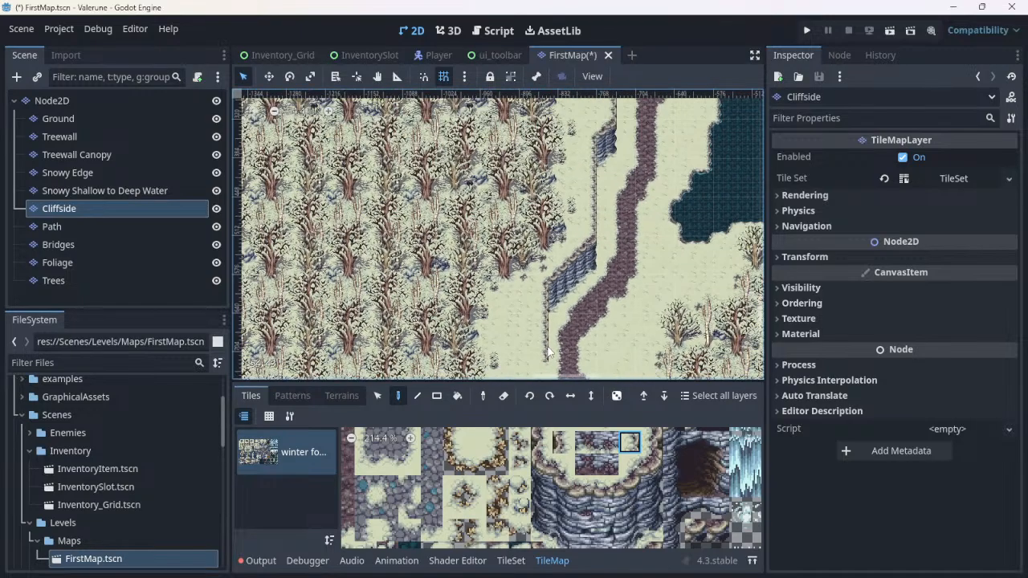
{"action": "right_click_drag", "start_coordinate": [563, 273], "coordinate": [563, 297]}
{"action": "key", "text": "ctrl+z"}
{"action": "middle_click_drag", "start_coordinate": [635, 293], "coordinate": [635, 184]}
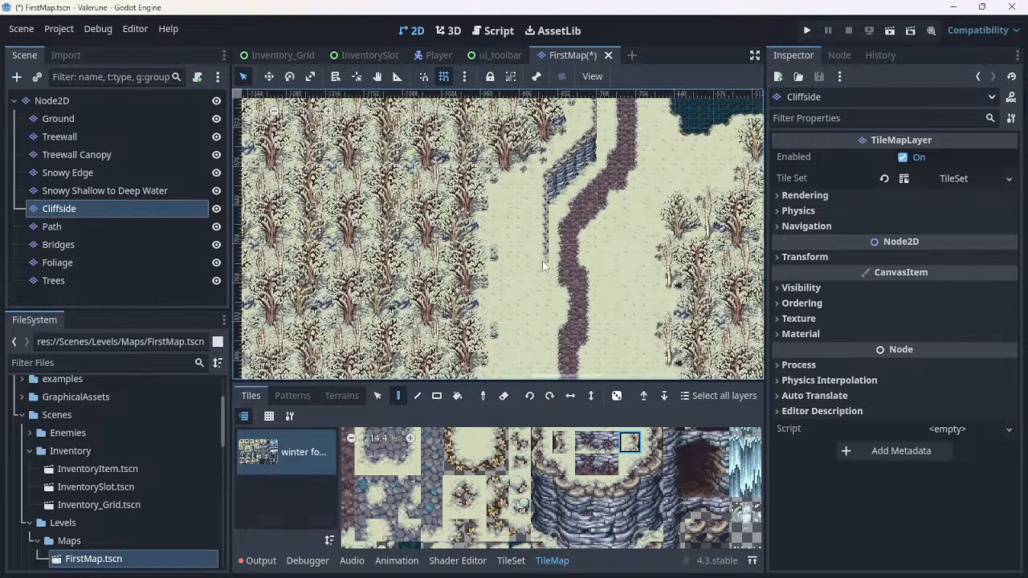
{"action": "scroll", "coordinate": [542, 260], "scroll_direction": "up", "scroll_amount": 3}
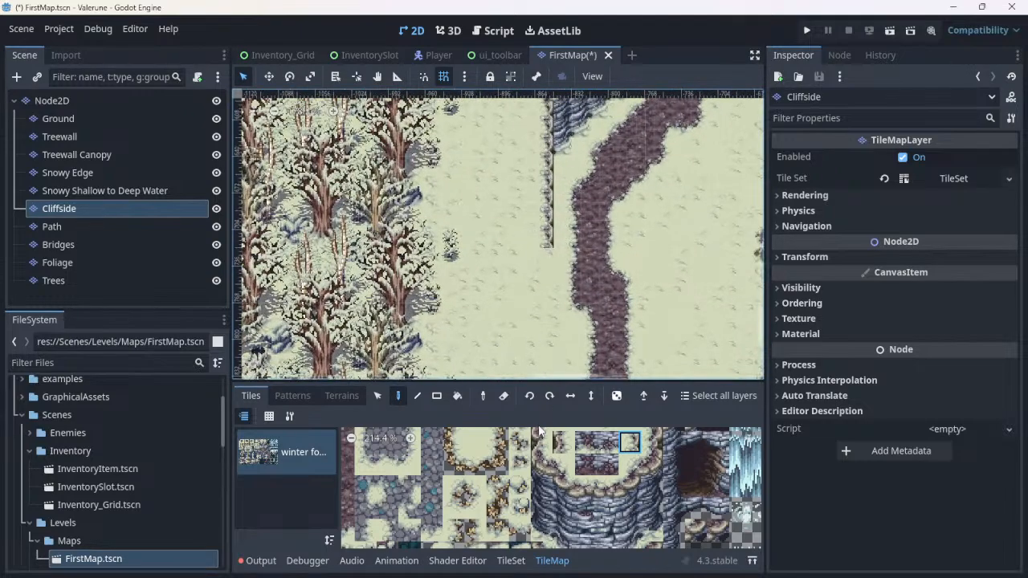
{"action": "left_click", "coordinate": [503, 395]}
{"action": "left_click", "coordinate": [540, 207]}
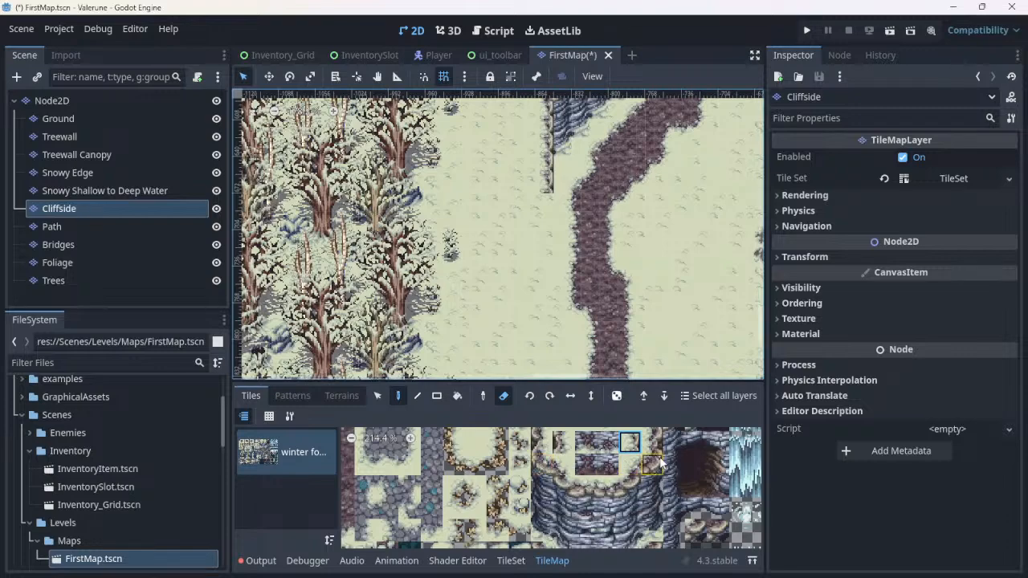
Step: Place a curved corner rim tile at the bottom of the shortened edge line and a horizontal rim tile directly west of it
{"action": "left_click", "coordinate": [657, 463]}
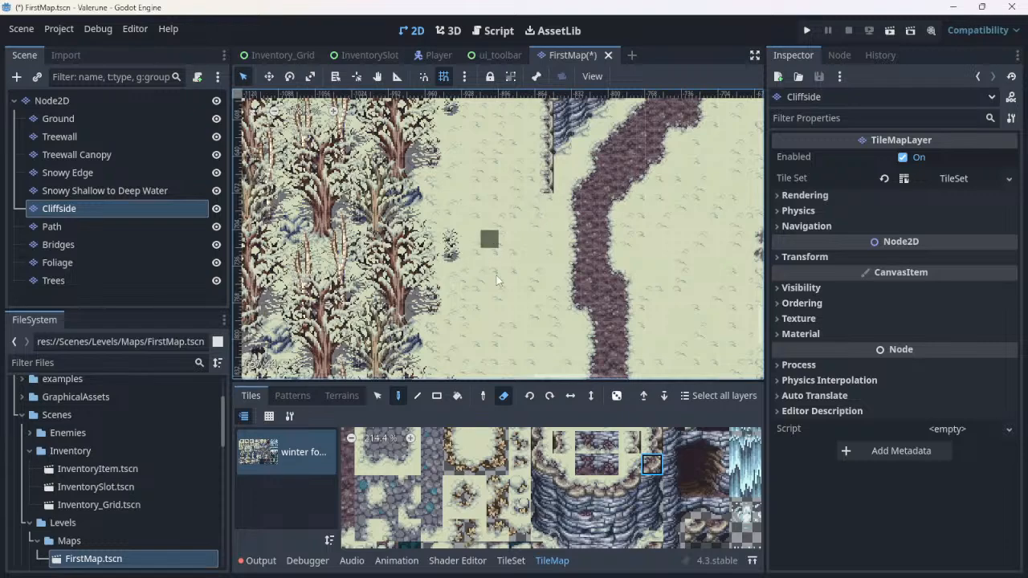
{"action": "left_click", "coordinate": [505, 395]}
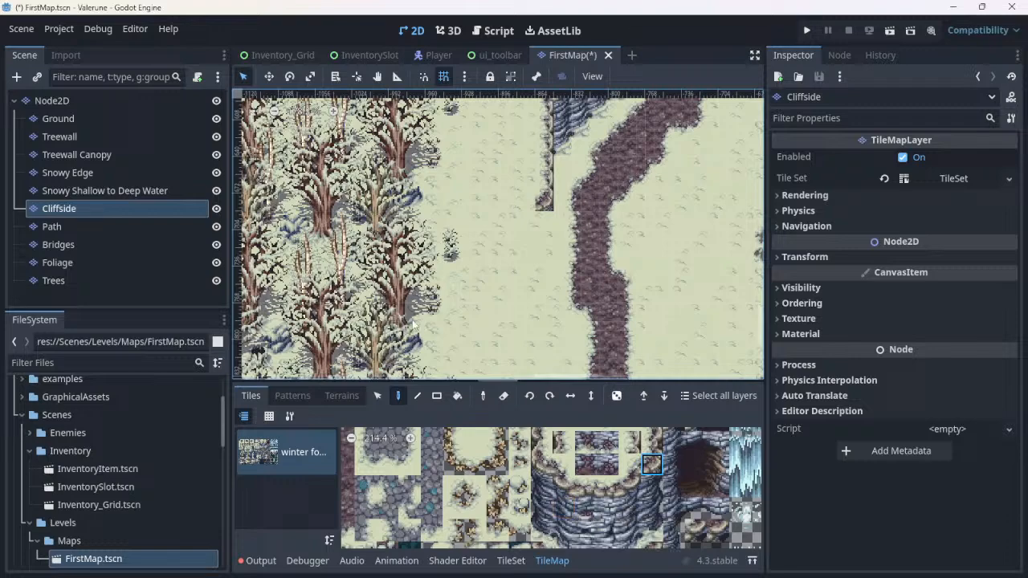
{"action": "left_click", "coordinate": [445, 257]}
{"action": "left_click", "coordinate": [608, 488]}
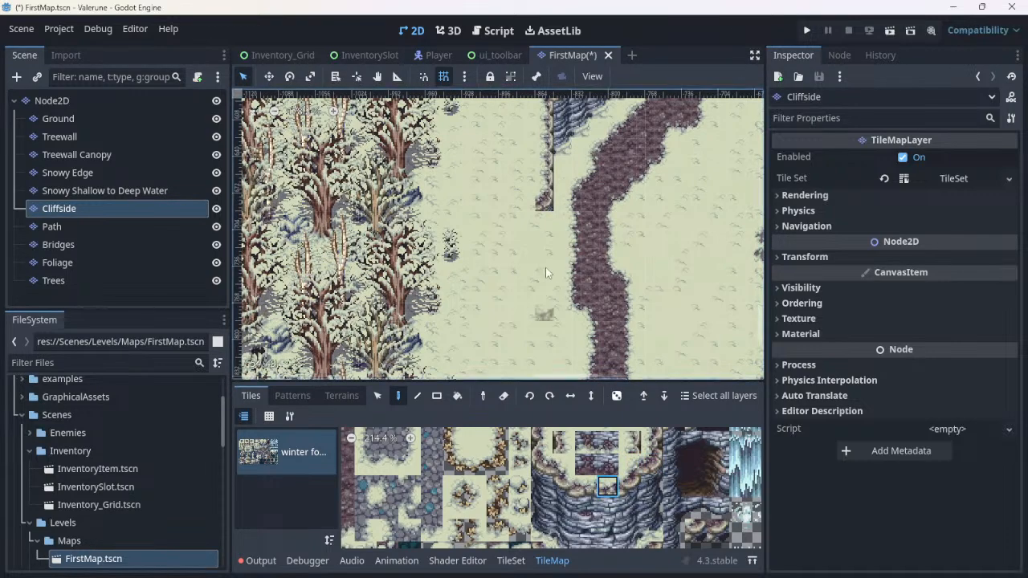
{"action": "left_click", "coordinate": [522, 203]}
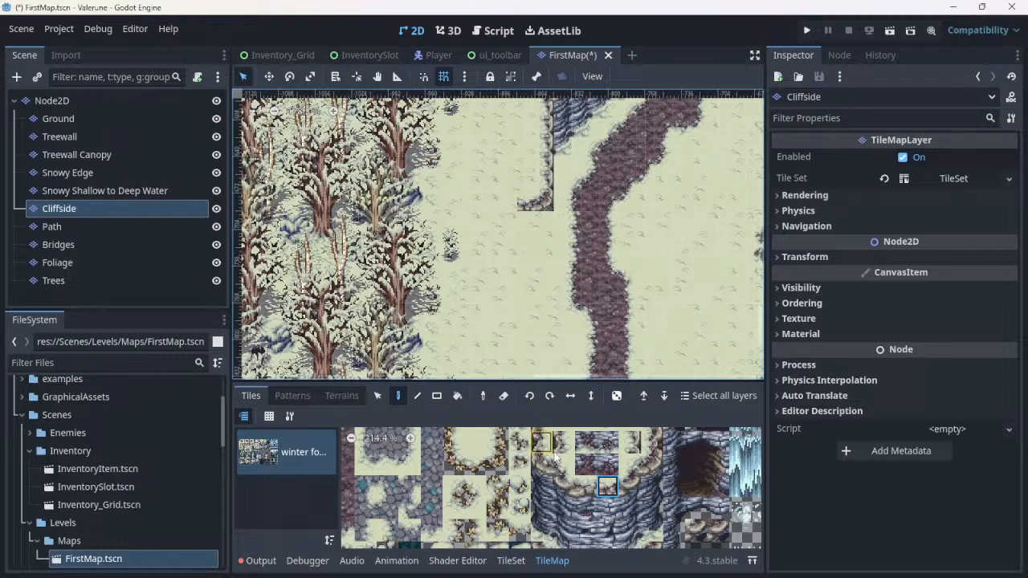
Step: Extend the horizontal rim one more tile west and cap its western end with rim tile (21, 2)
{"action": "left_click", "coordinate": [649, 467]}
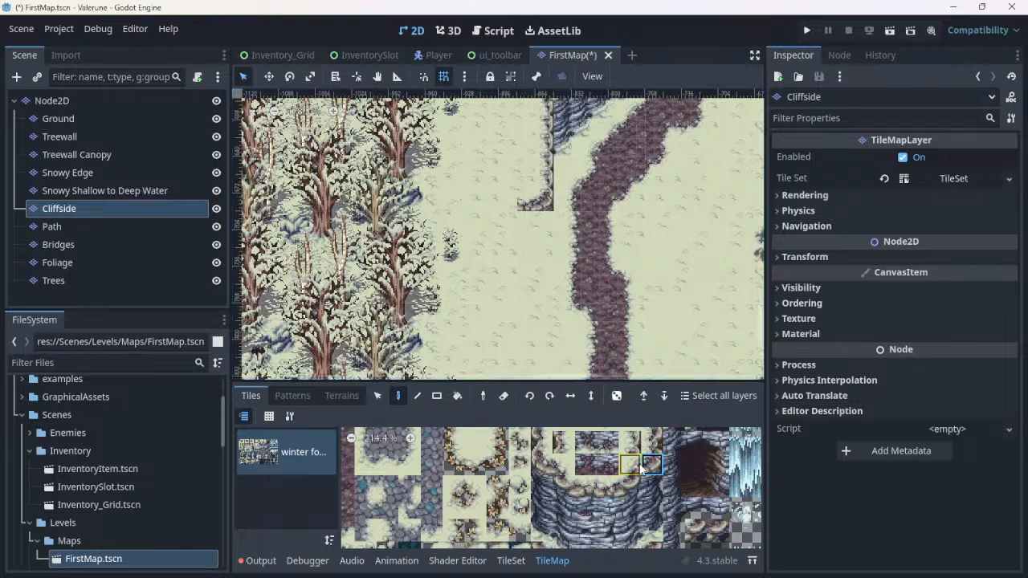
{"action": "left_click", "coordinate": [638, 466]}
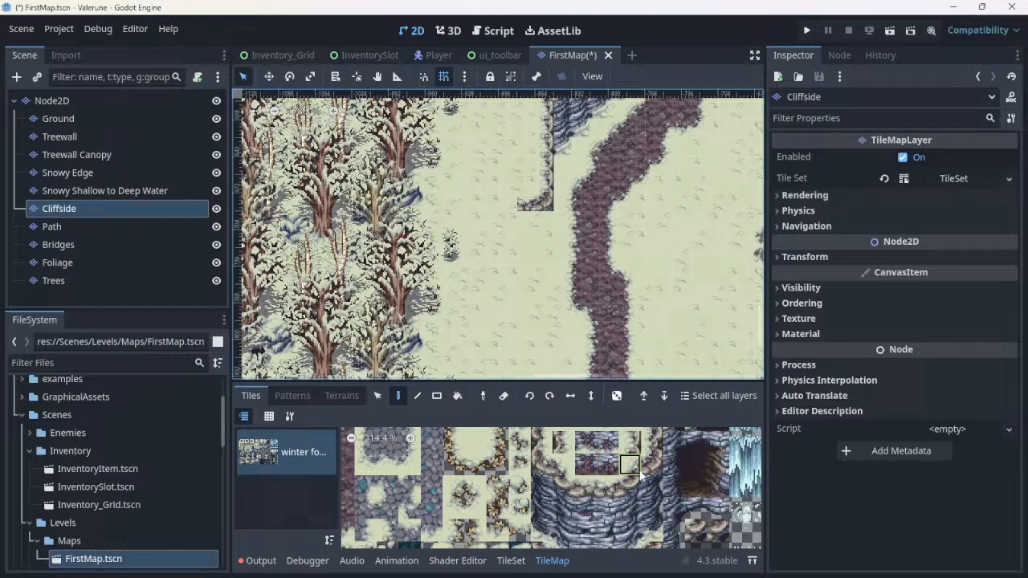
{"action": "left_click", "coordinate": [634, 469]}
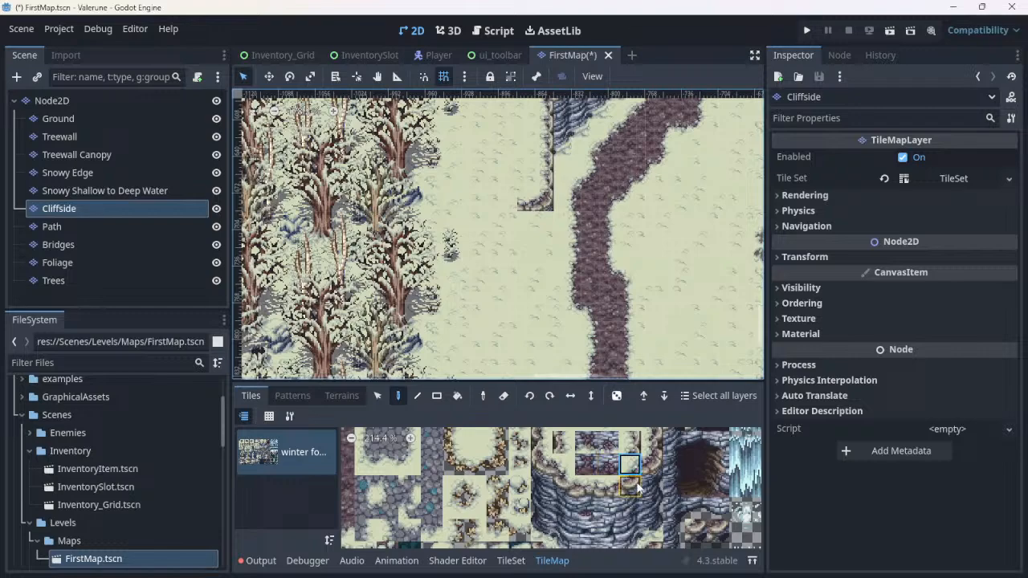
{"action": "left_click", "coordinate": [585, 486]}
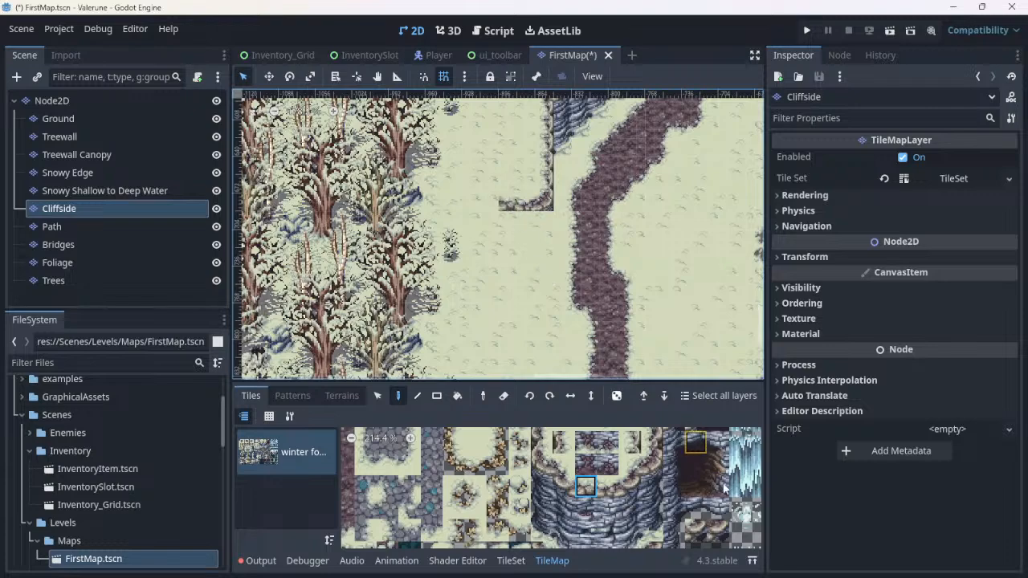
{"action": "left_click", "coordinate": [630, 464]}
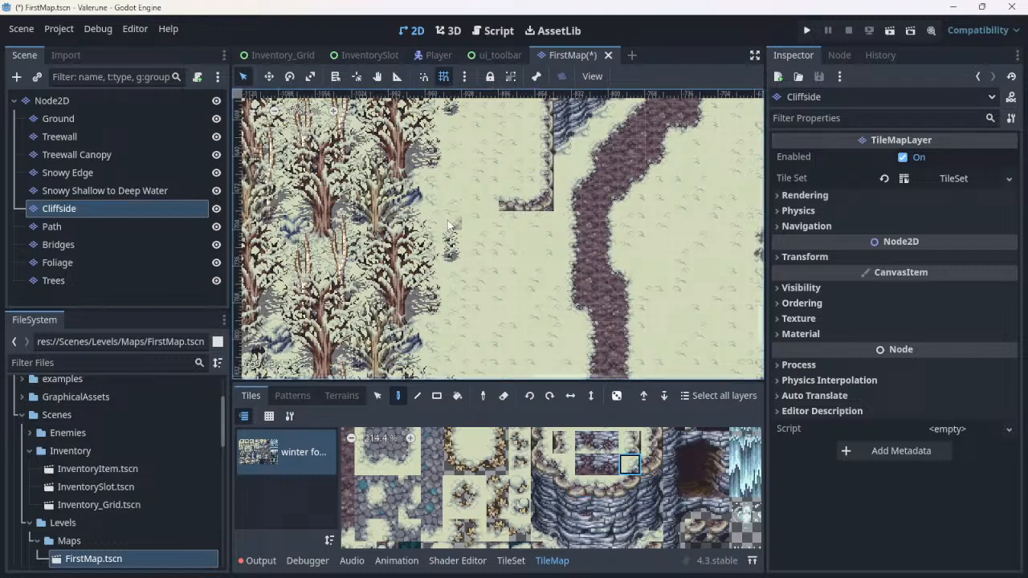
{"action": "left_click", "coordinate": [483, 209]}
Step: Place edge tile (21, 1) directly below the rim's western end to turn the cliff south
{"action": "left_click", "coordinate": [630, 486]}
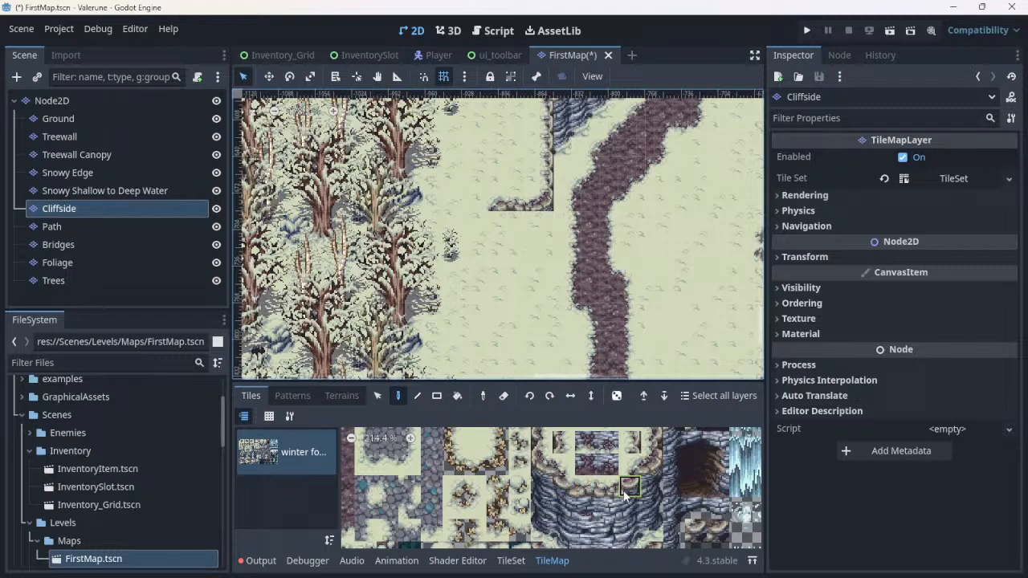
{"action": "left_click", "coordinate": [651, 442]}
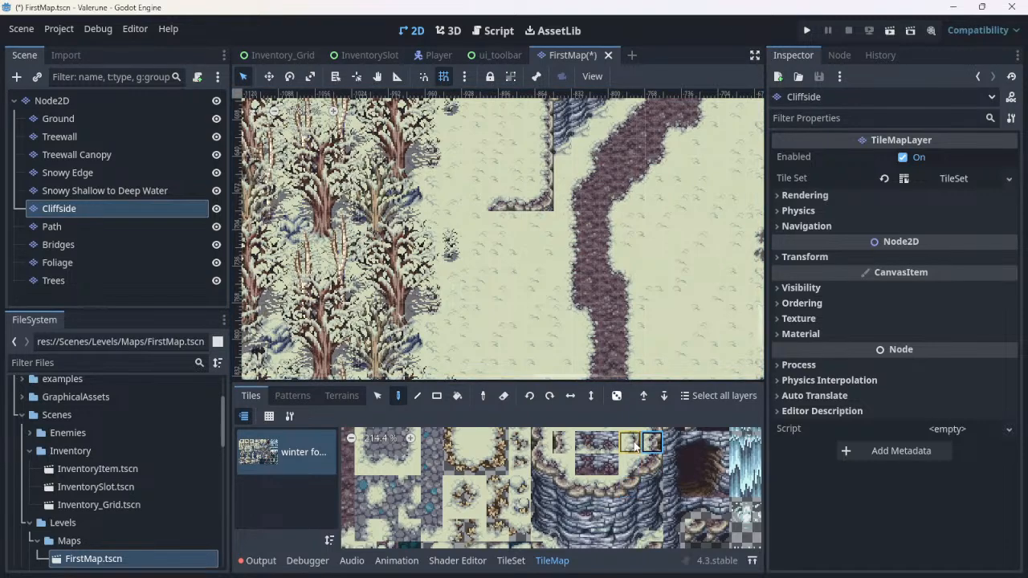
{"action": "left_click", "coordinate": [630, 443]}
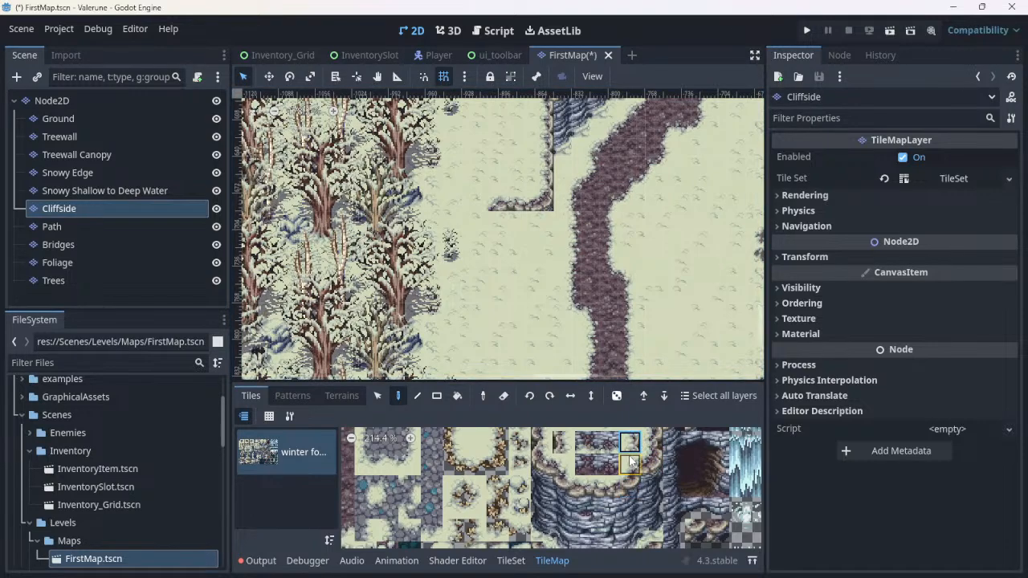
{"action": "left_click", "coordinate": [482, 222]}
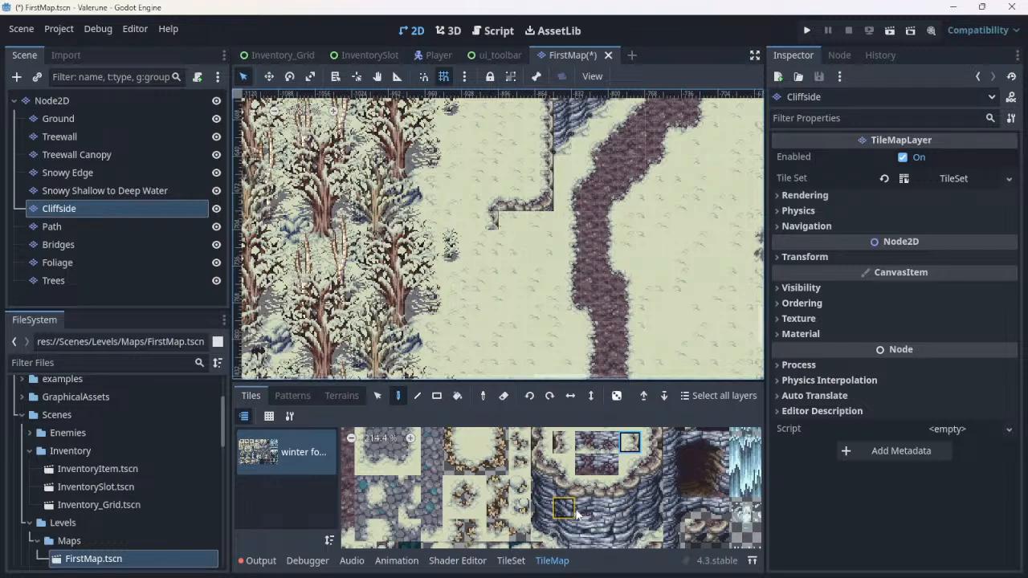
Step: Fill below the new rim with a rock-face block two tiles wide and three high, plus a three-tile column along its east side
{"action": "left_click_drag", "start_coordinate": [585, 510], "coordinate": [618, 553]}
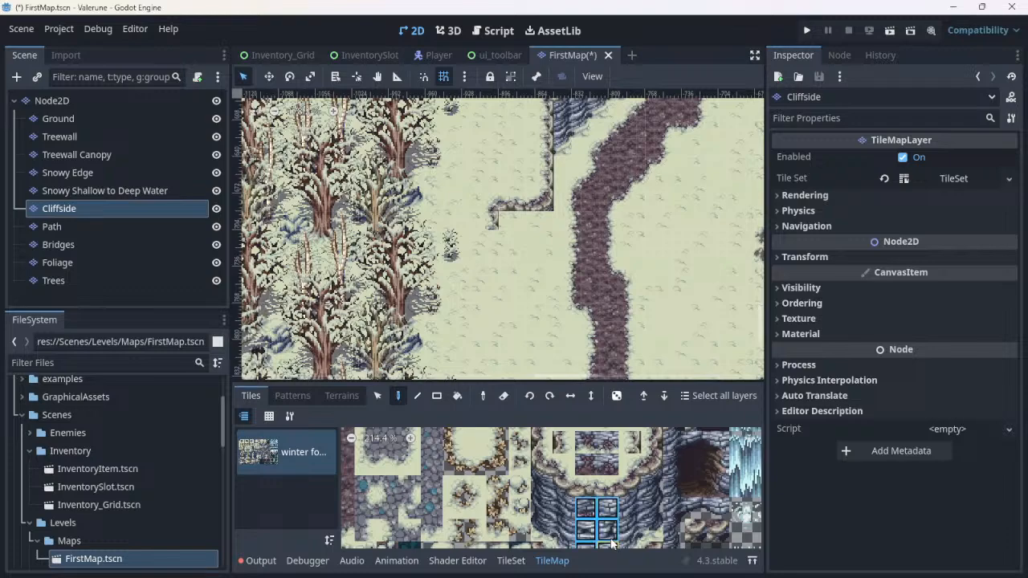
{"action": "left_click", "coordinate": [513, 245]}
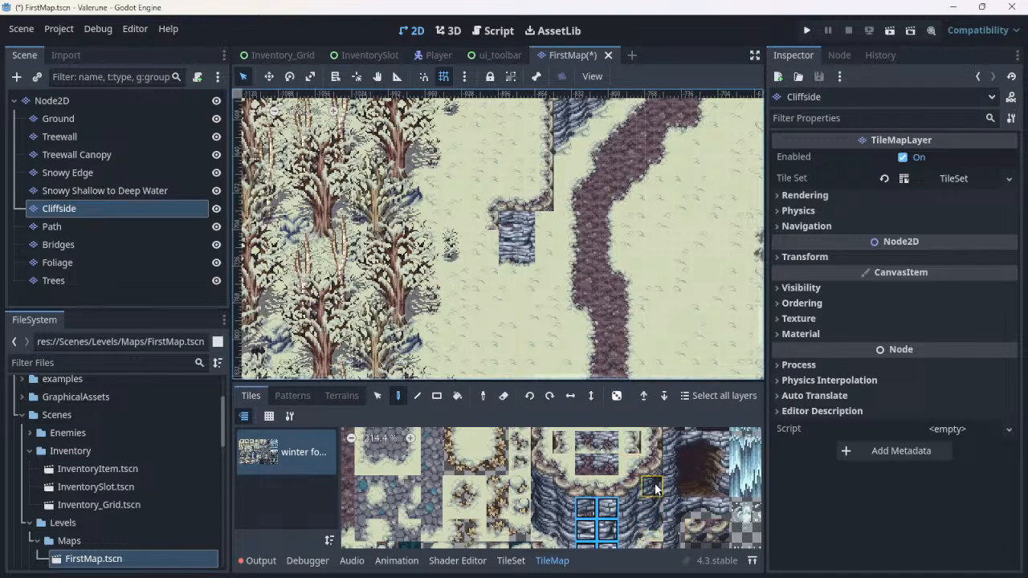
{"action": "left_click_drag", "start_coordinate": [654, 485], "coordinate": [656, 547]}
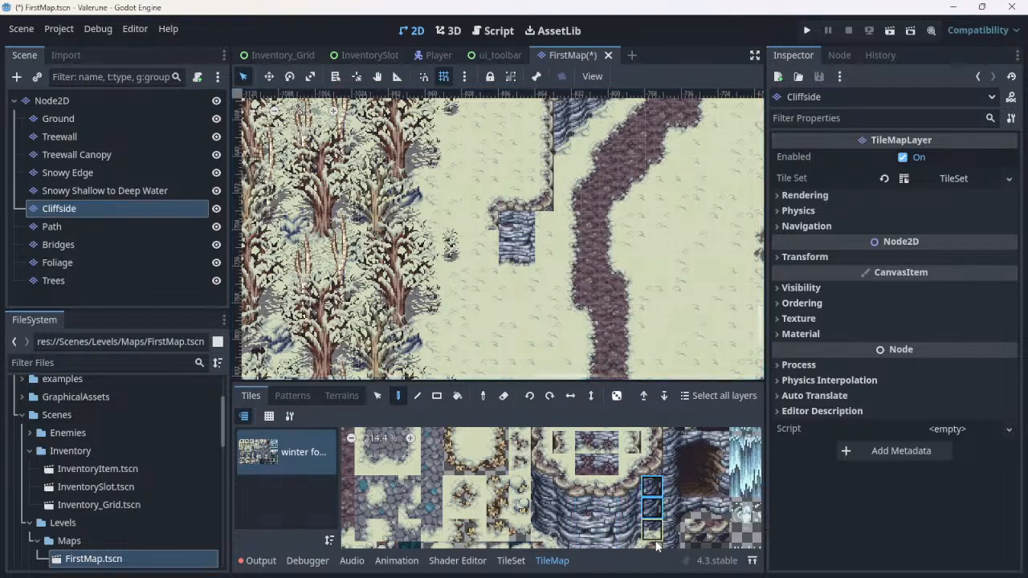
{"action": "left_click", "coordinate": [542, 240]}
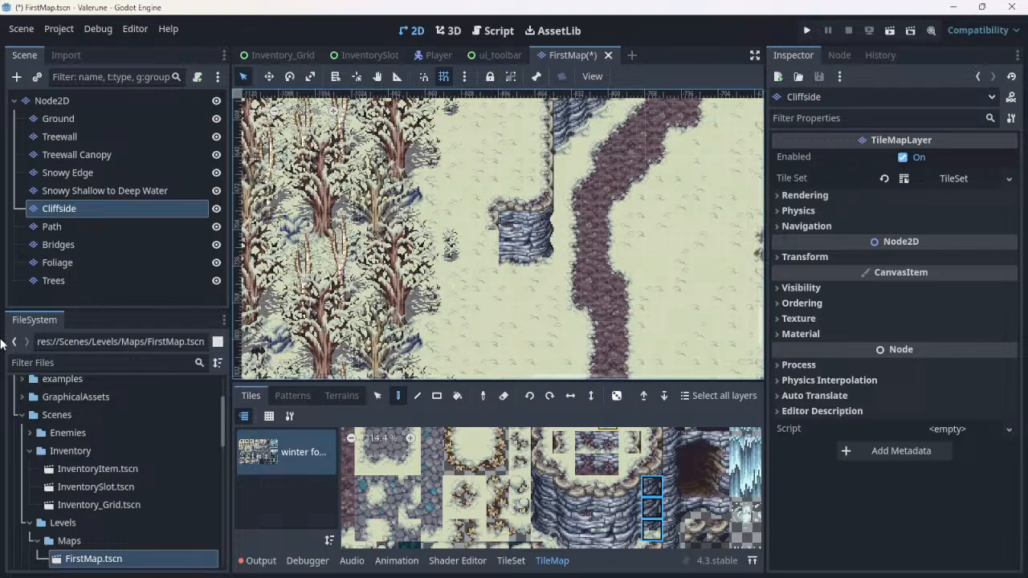
Step: Continue edge tile (21, 1) straight south along the west side of the new rock face and on toward the south
{"action": "scroll", "coordinate": [295, 253], "scroll_direction": "down", "scroll_amount": 4}
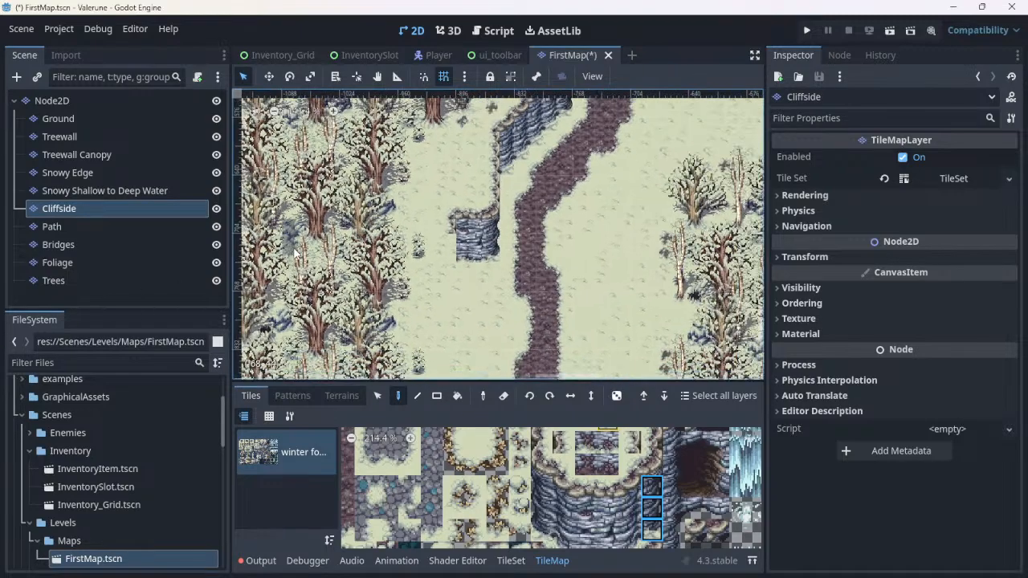
{"action": "scroll", "coordinate": [295, 253], "scroll_direction": "down", "scroll_amount": 4}
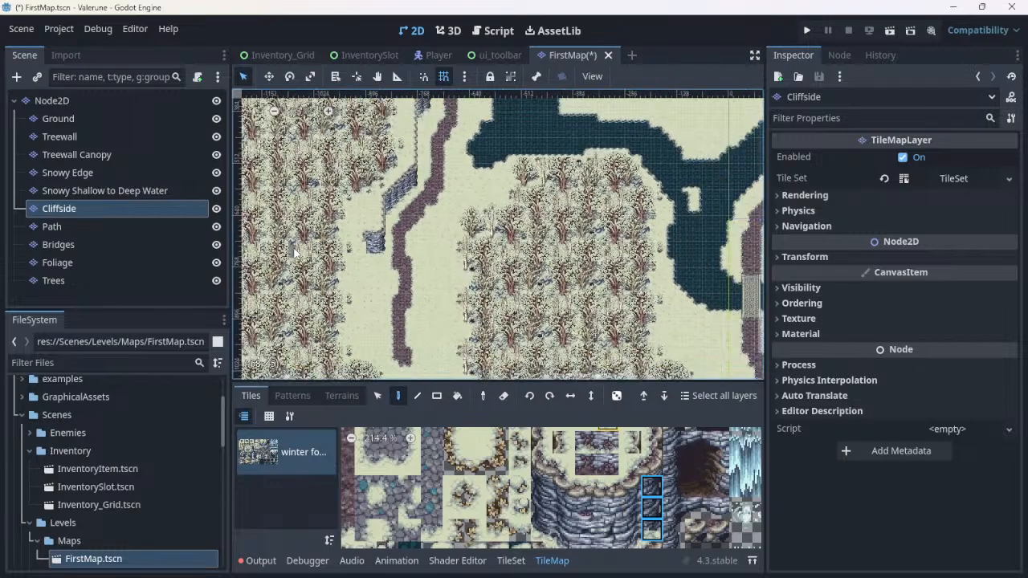
{"action": "scroll", "coordinate": [295, 253], "scroll_direction": "up", "scroll_amount": 6}
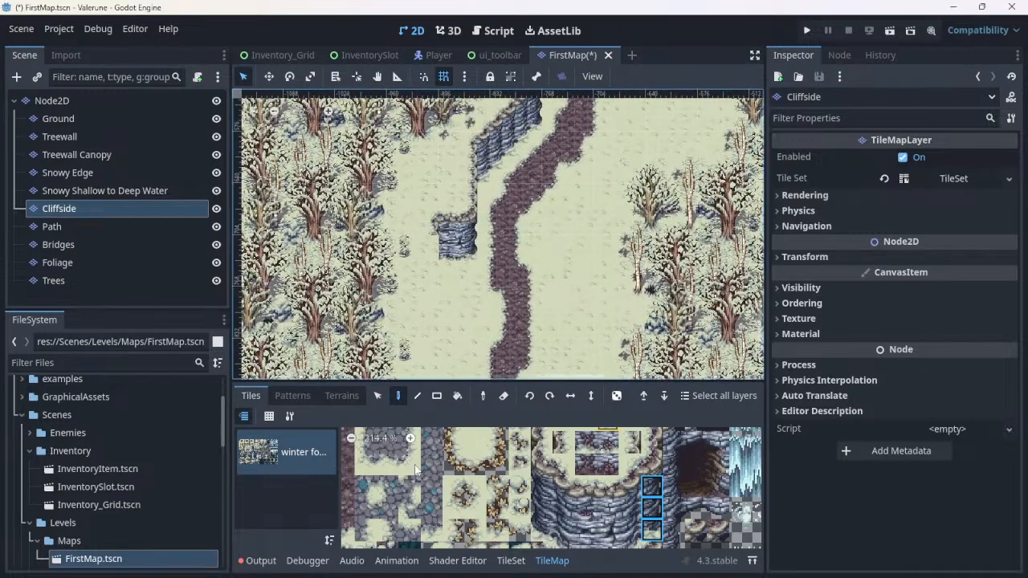
{"action": "left_click", "coordinate": [625, 452]}
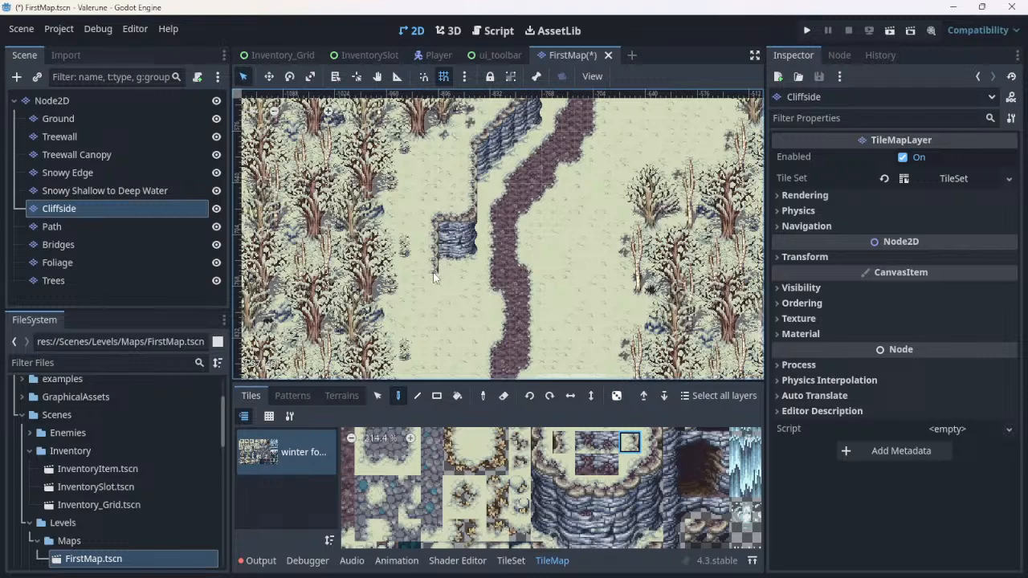
{"action": "left_click_drag", "start_coordinate": [434, 280], "coordinate": [431, 328]}
Step: Check the extended cliff against the surrounding forest and path, and save all scenes
{"action": "scroll", "coordinate": [577, 184], "scroll_direction": "down", "scroll_amount": 4}
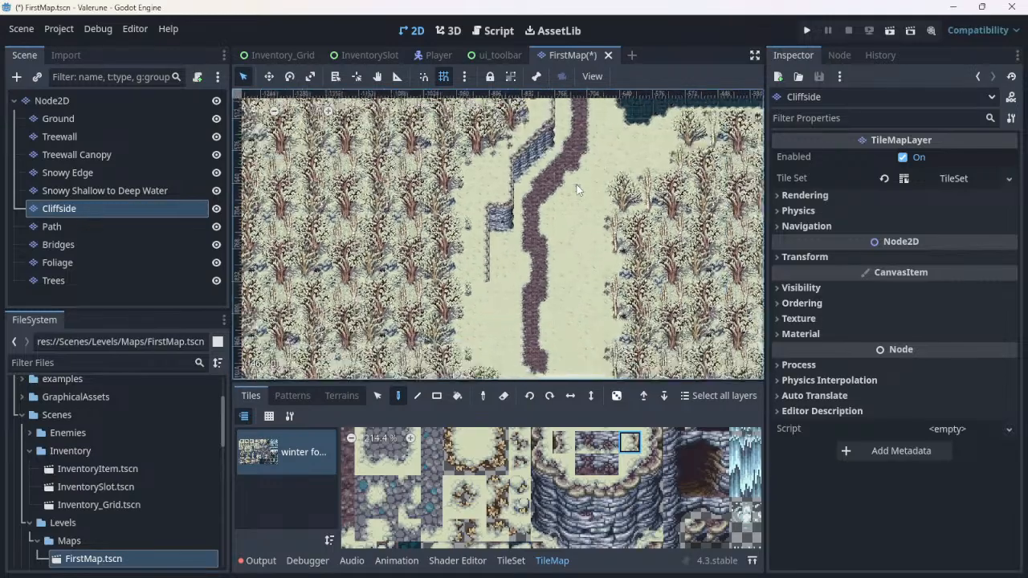
{"action": "scroll", "coordinate": [577, 185], "scroll_direction": "down", "scroll_amount": 5}
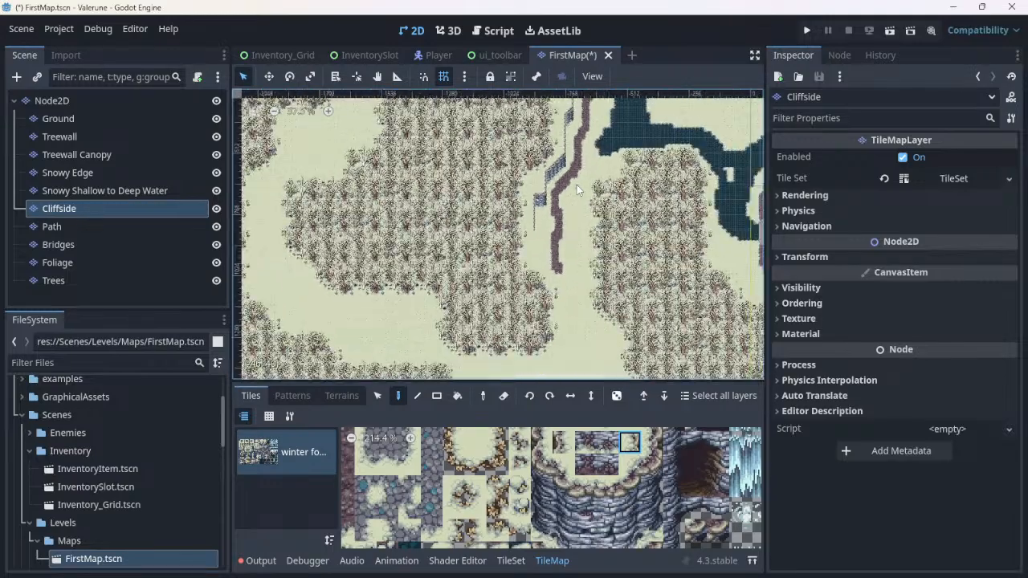
{"action": "scroll", "coordinate": [577, 185], "scroll_direction": "up", "scroll_amount": 4}
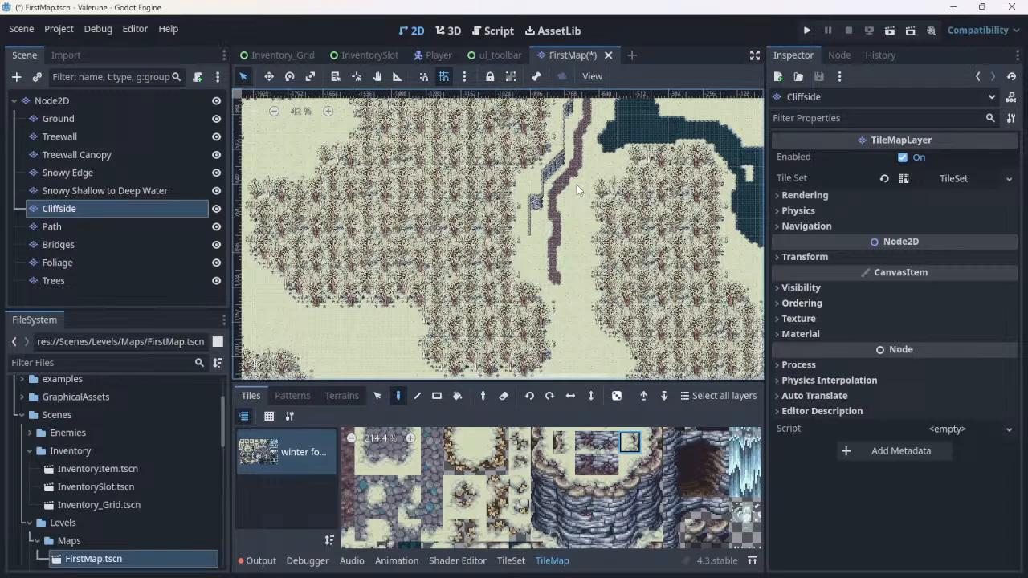
{"action": "scroll", "coordinate": [577, 184], "scroll_direction": "up", "scroll_amount": 2}
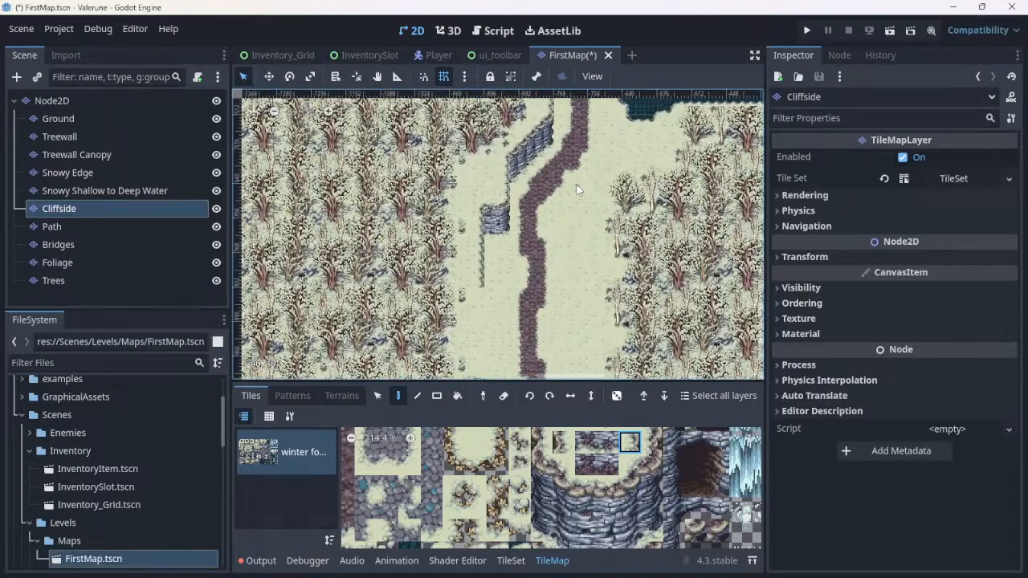
{"action": "scroll", "coordinate": [577, 185], "scroll_direction": "up", "scroll_amount": 2}
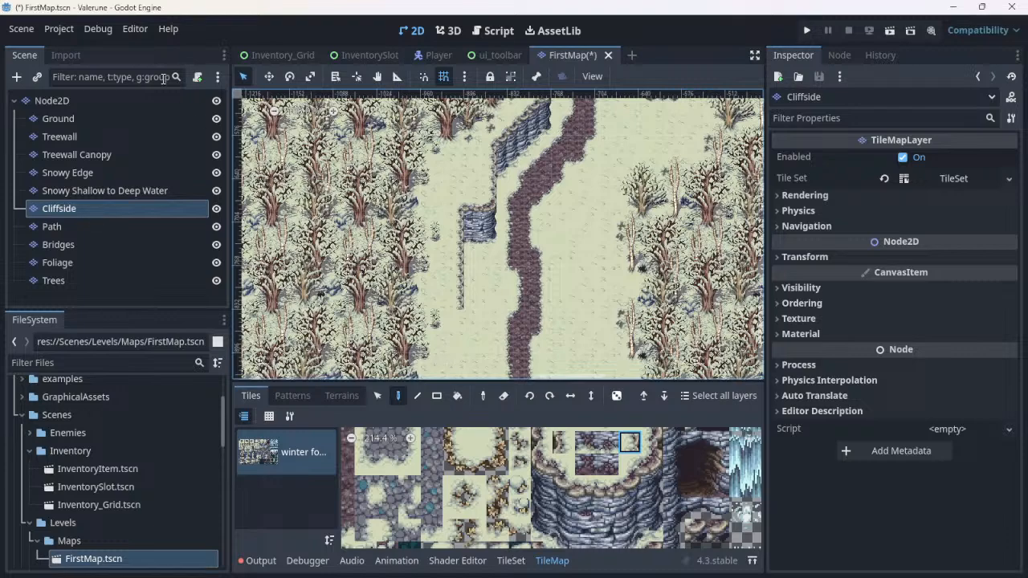
{"action": "left_click", "coordinate": [20, 30]}
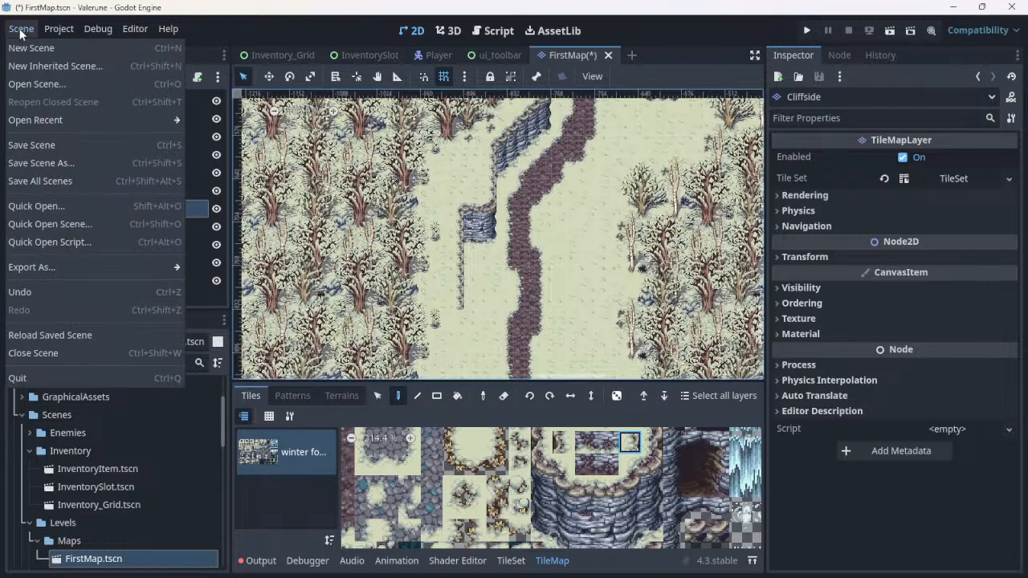
{"action": "left_click", "coordinate": [67, 181]}
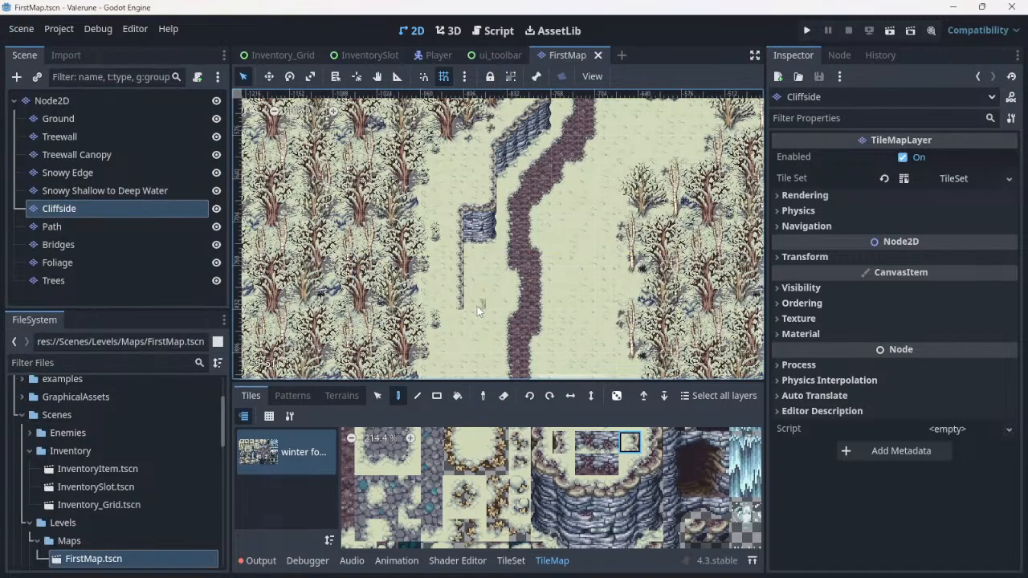
{"action": "scroll", "coordinate": [506, 369], "scroll_direction": "down", "scroll_amount": 3}
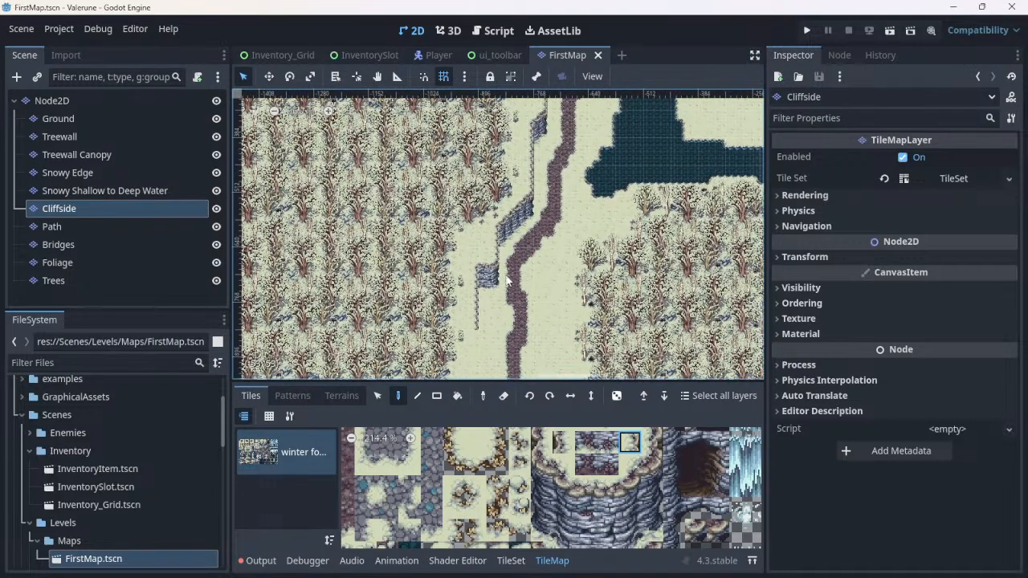
{"action": "right_click_drag", "start_coordinate": [504, 242], "coordinate": [504, 216]}
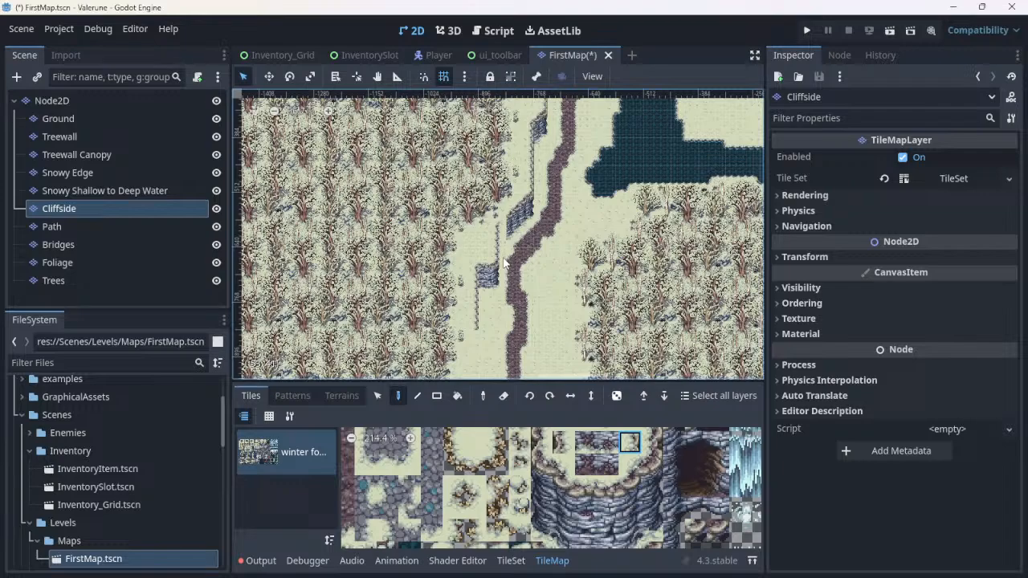
{"action": "key", "text": "ctrl+s"}
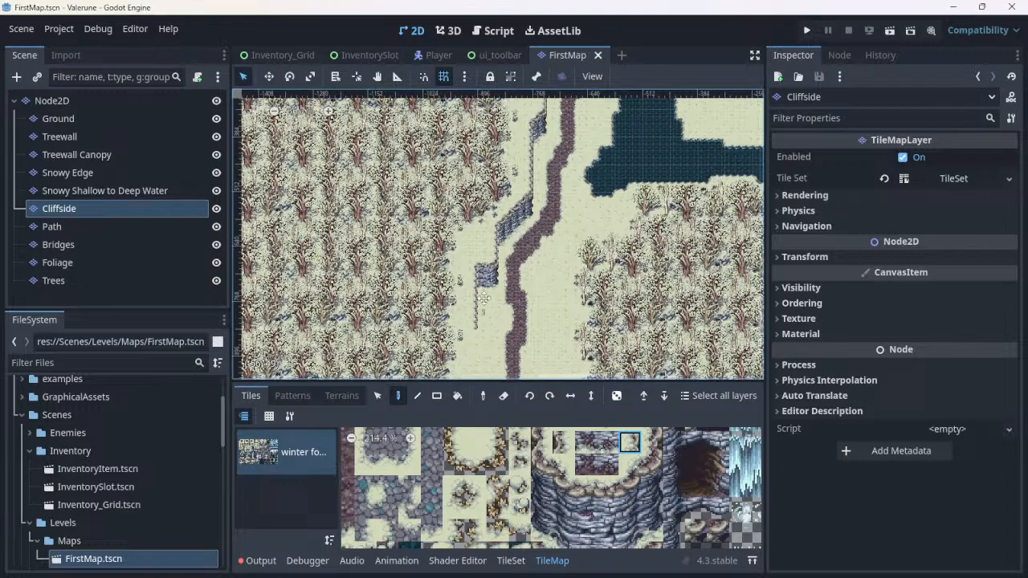
Step: Place corner tile (18, 2) at the south end of the straight cliff edge to turn the cliff east
{"action": "middle_click_drag", "start_coordinate": [484, 298], "coordinate": [501, 214]}
{"action": "scroll", "coordinate": [499, 221], "scroll_direction": "up", "scroll_amount": 2}
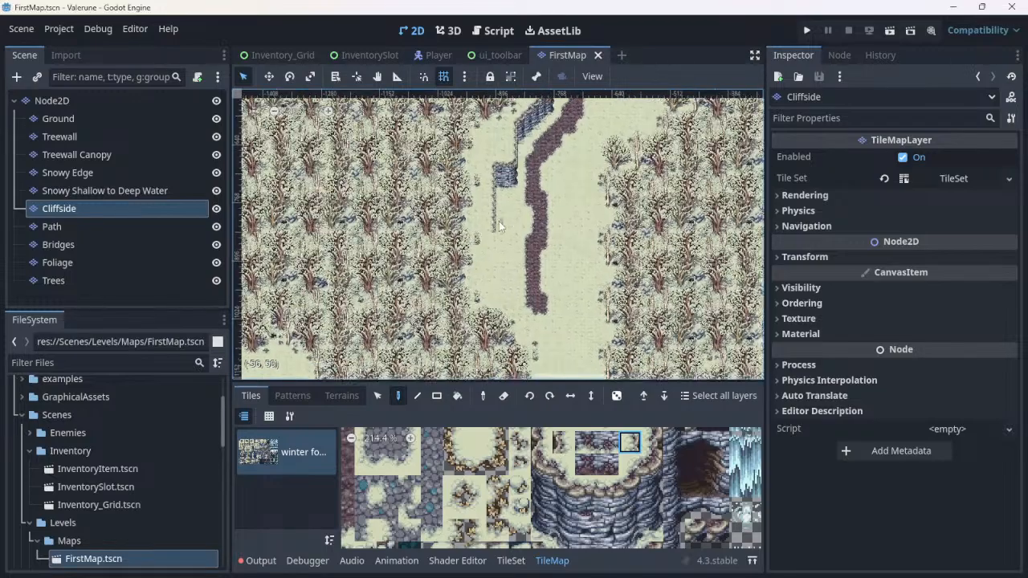
{"action": "scroll", "coordinate": [498, 221], "scroll_direction": "up", "scroll_amount": 2}
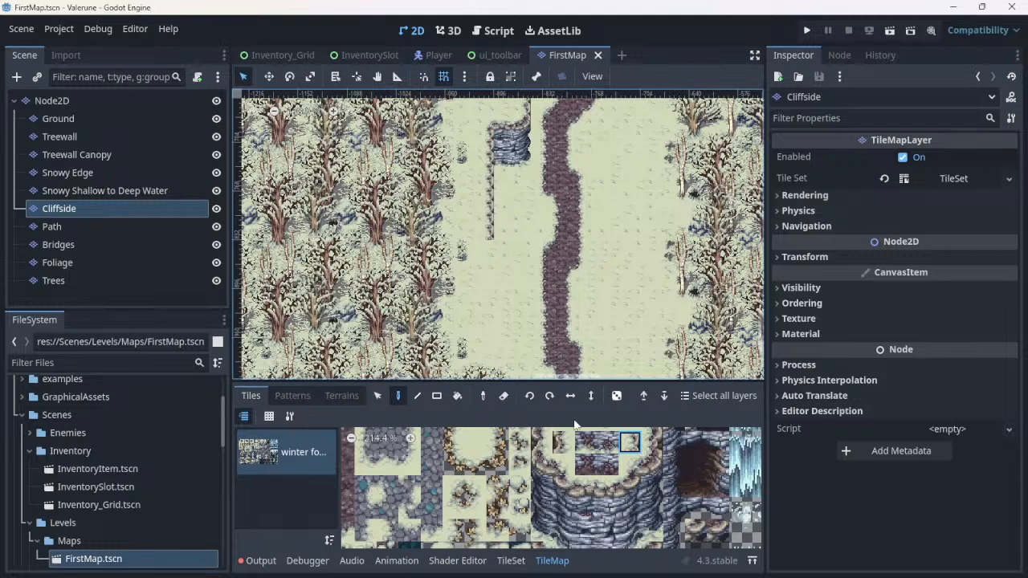
{"action": "left_click", "coordinate": [562, 468]}
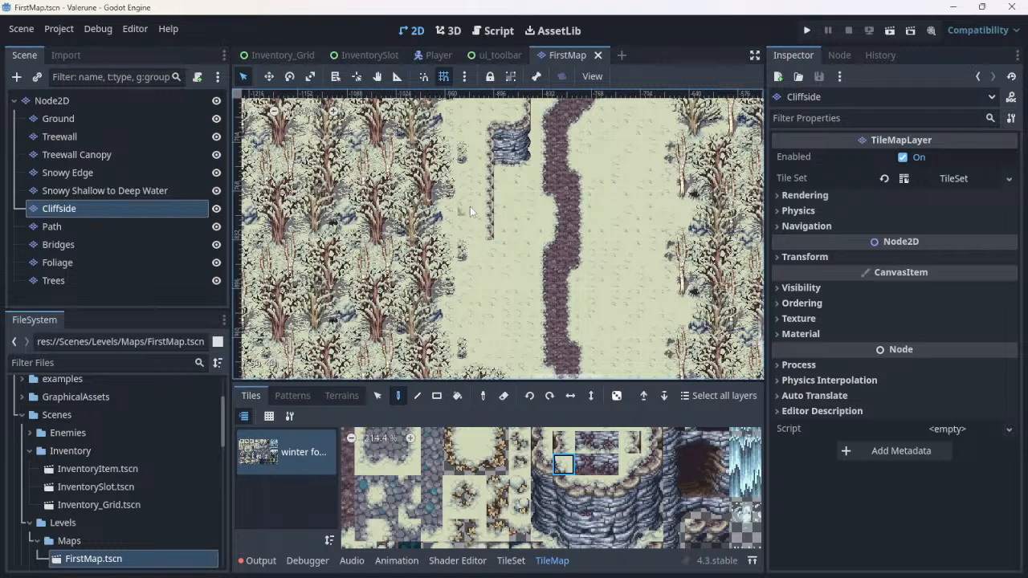
{"action": "left_click", "coordinate": [503, 239]}
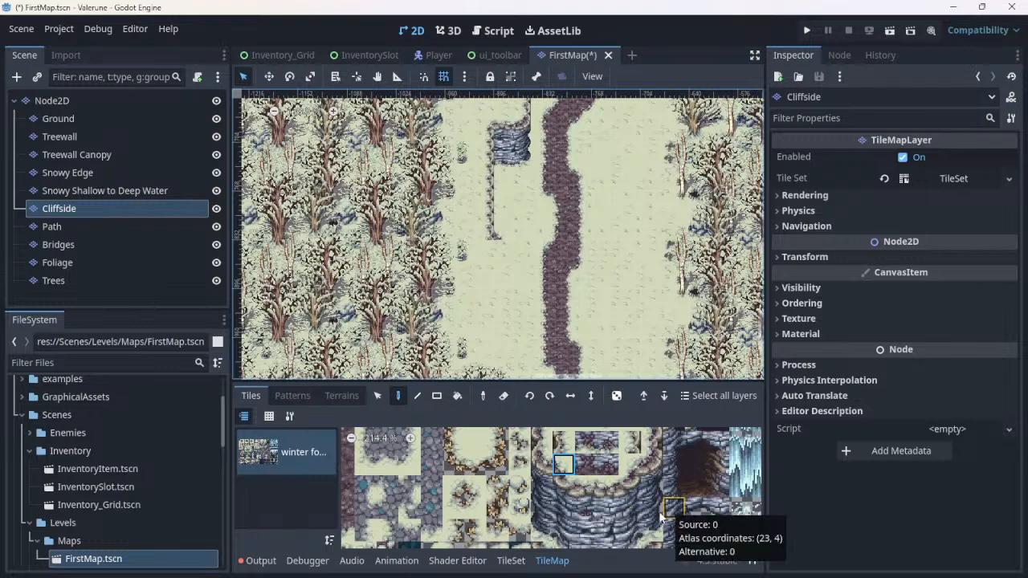
{"action": "left_click", "coordinate": [565, 492]}
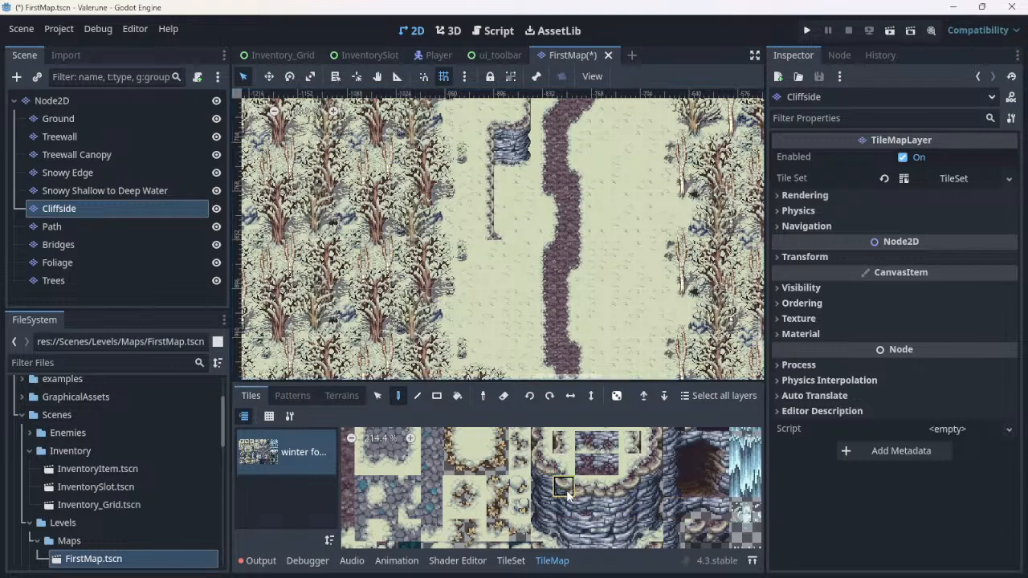
{"action": "left_click", "coordinate": [502, 242]}
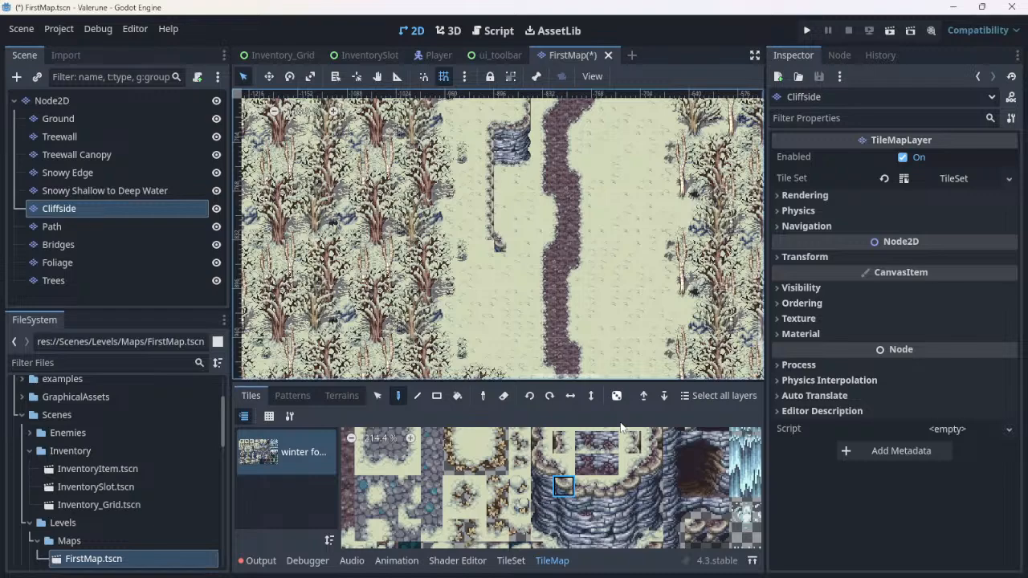
{"action": "key", "text": "ctrl+z"}
Step: Place the two-tile rim strip (19, 0) to (20, 0) in the row directly below the corner tile, extending east toward the path
{"action": "left_click_drag", "start_coordinate": [592, 487], "coordinate": [604, 488]}
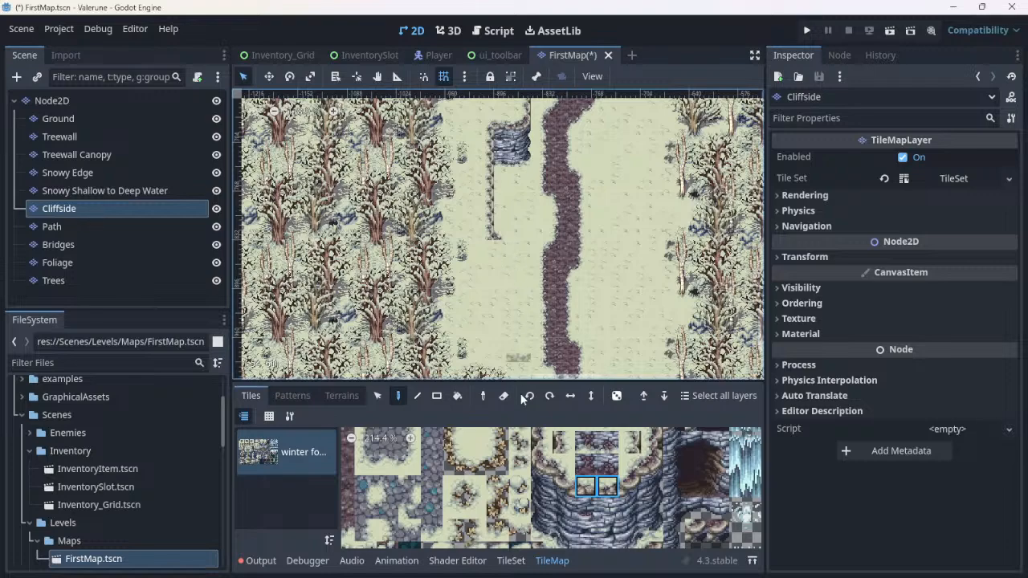
{"action": "scroll", "coordinate": [550, 463], "scroll_direction": "up", "scroll_amount": 3}
{"action": "scroll", "coordinate": [547, 462], "scroll_direction": "down", "scroll_amount": 5}
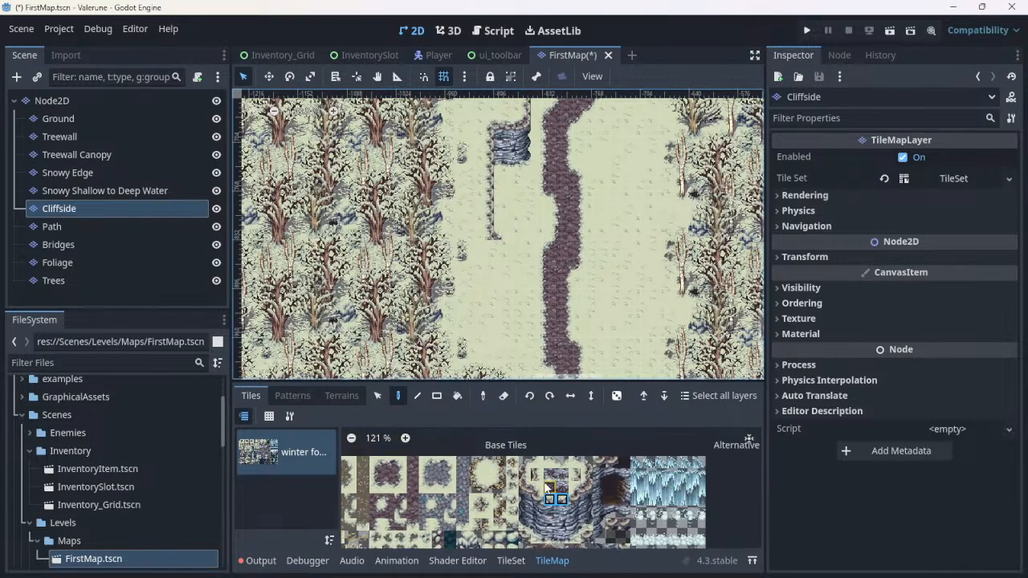
{"action": "left_click", "coordinate": [557, 464]}
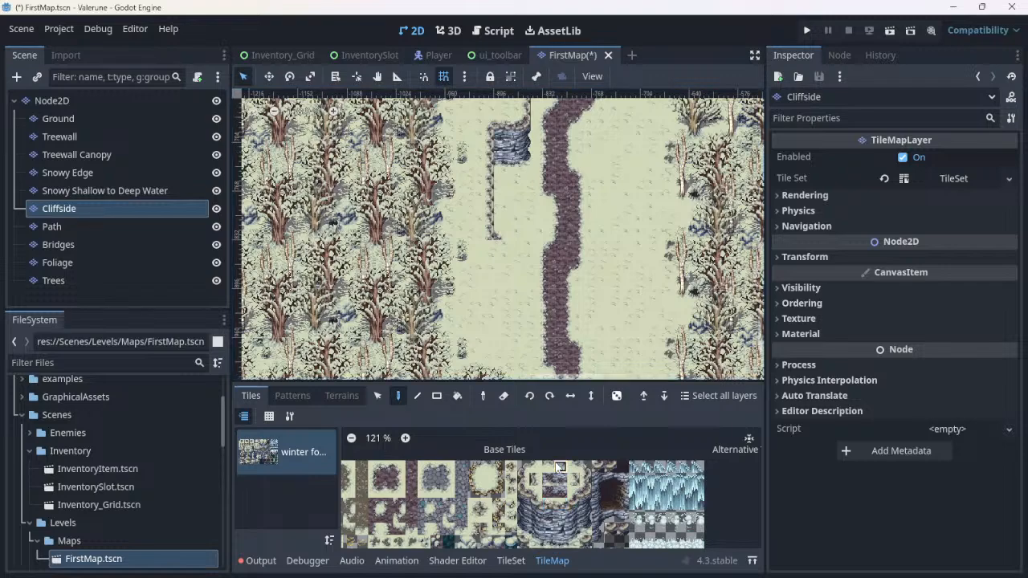
{"action": "left_click_drag", "start_coordinate": [551, 465], "coordinate": [563, 465]}
{"action": "scroll", "coordinate": [495, 225], "scroll_direction": "up", "scroll_amount": 3}
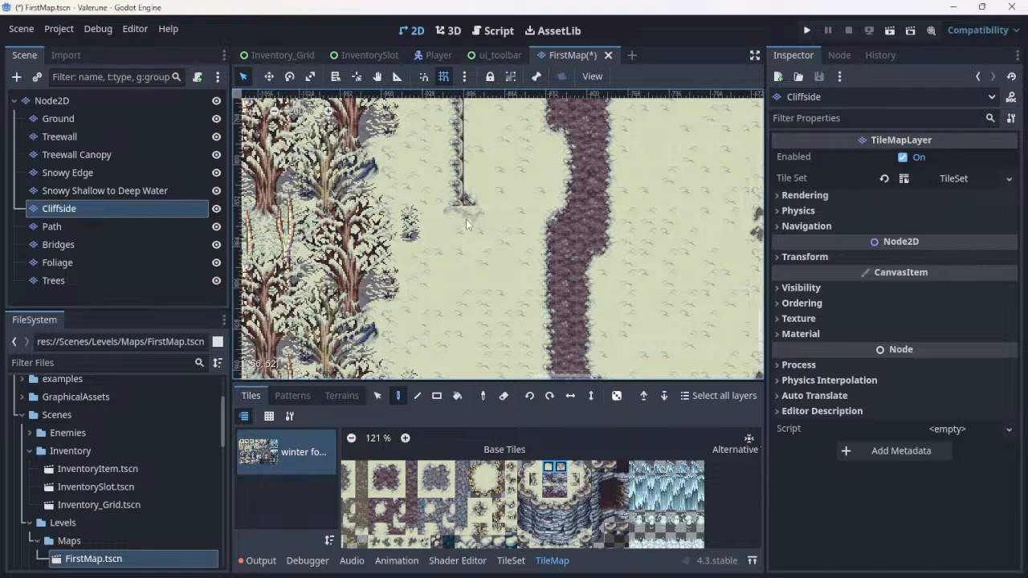
{"action": "left_click", "coordinate": [480, 220]}
Step: Pick tile (18, 0), directly west of the two rim tiles in the atlas, for painting on the Cliffside layer
{"action": "scroll", "coordinate": [549, 477], "scroll_direction": "up", "scroll_amount": 5, "text": "ctrl"}
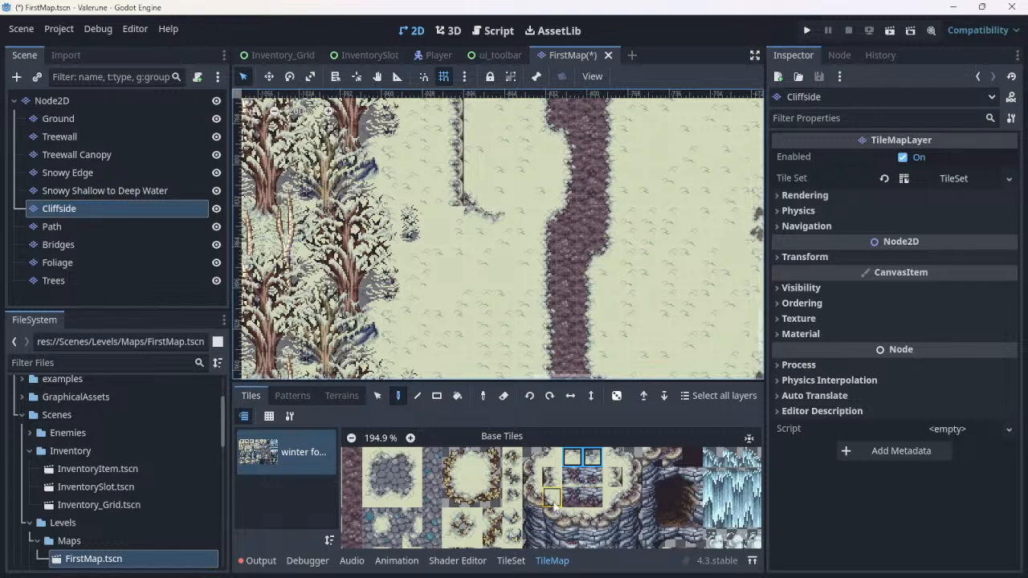
{"action": "scroll", "coordinate": [575, 512], "scroll_direction": "up", "scroll_amount": 2}
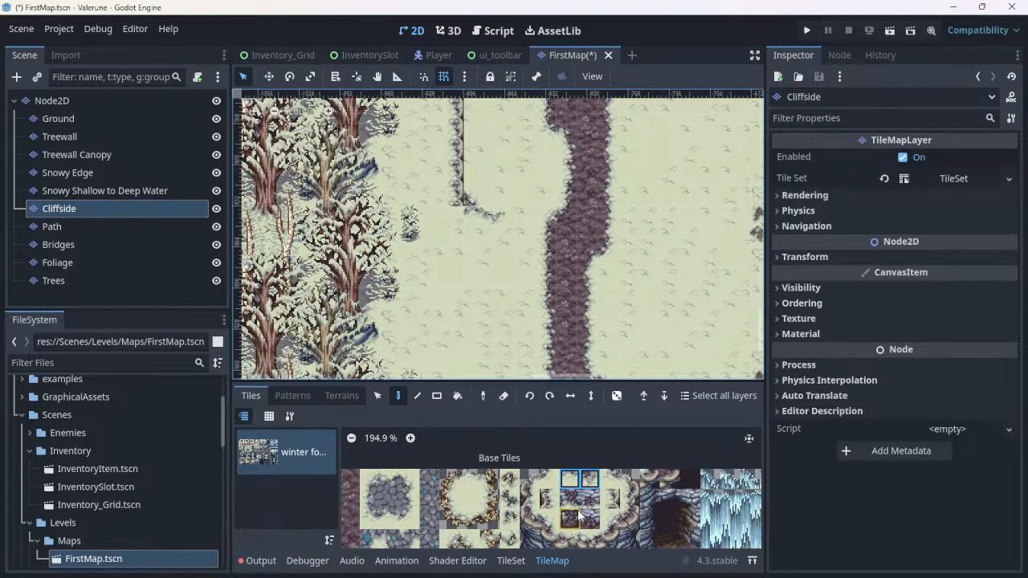
{"action": "left_click", "coordinate": [548, 480]}
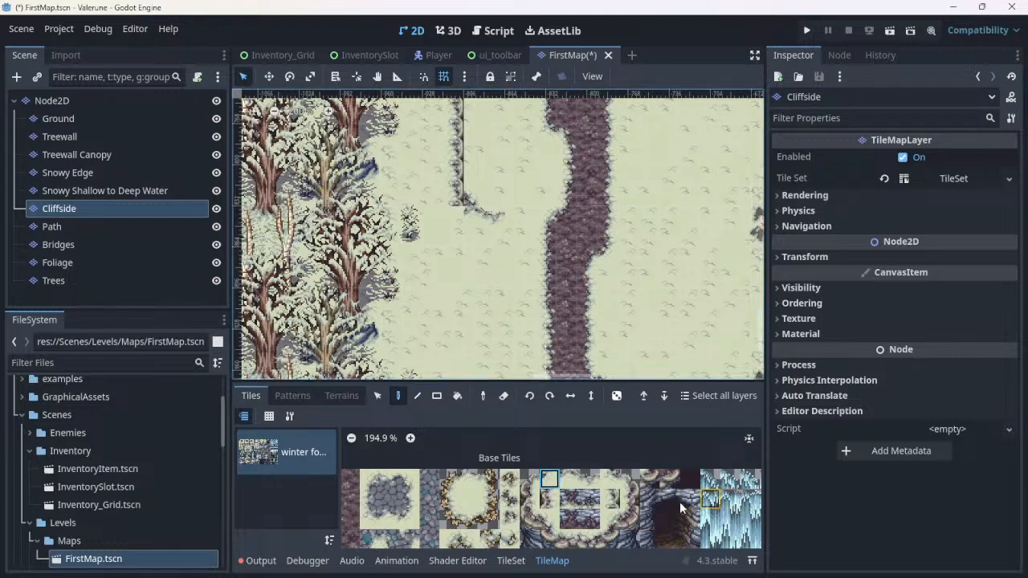
Step: Try to extend the cliff's lower corner toward the path with the pair of snowy cliff-edge tiles on the Cliffside layer
{"action": "left_click", "coordinate": [610, 479]}
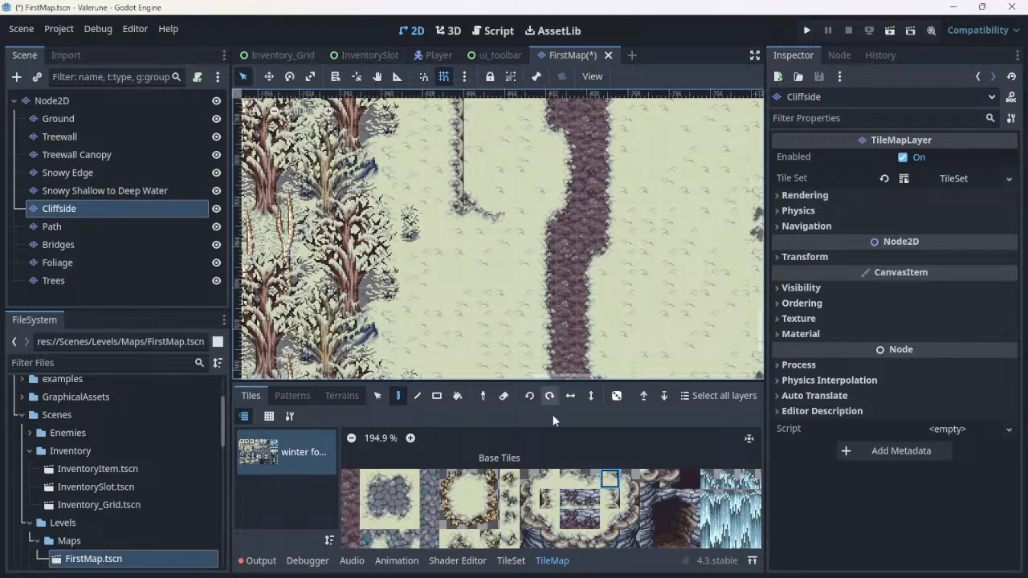
{"action": "left_click", "coordinate": [583, 479]}
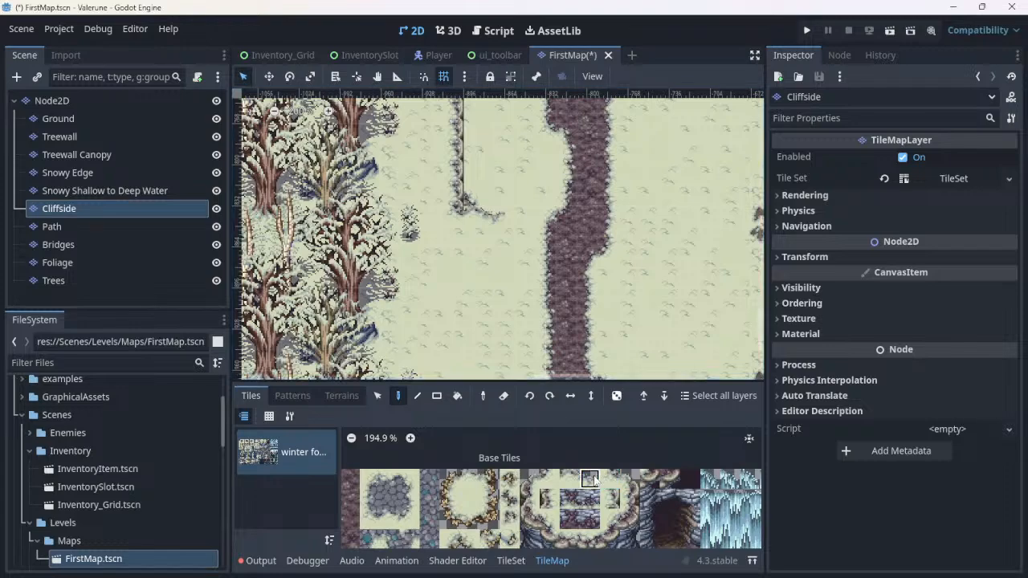
{"action": "left_click_drag", "start_coordinate": [581, 479], "coordinate": [575, 477]}
{"action": "left_click", "coordinate": [476, 211]}
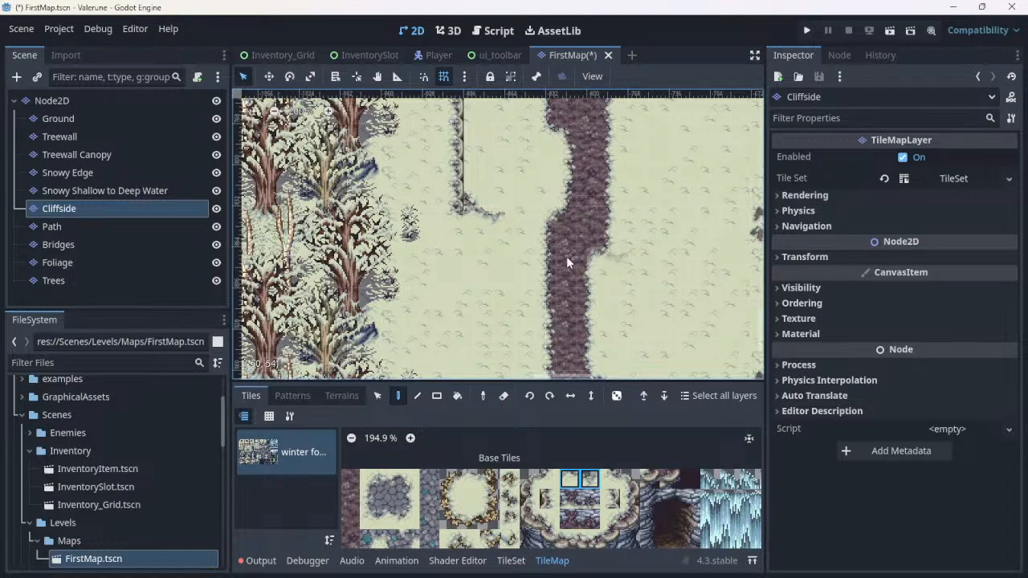
{"action": "scroll", "coordinate": [537, 249], "scroll_direction": "down", "scroll_amount": 1}
{"action": "scroll", "coordinate": [537, 250], "scroll_direction": "down", "scroll_amount": 1}
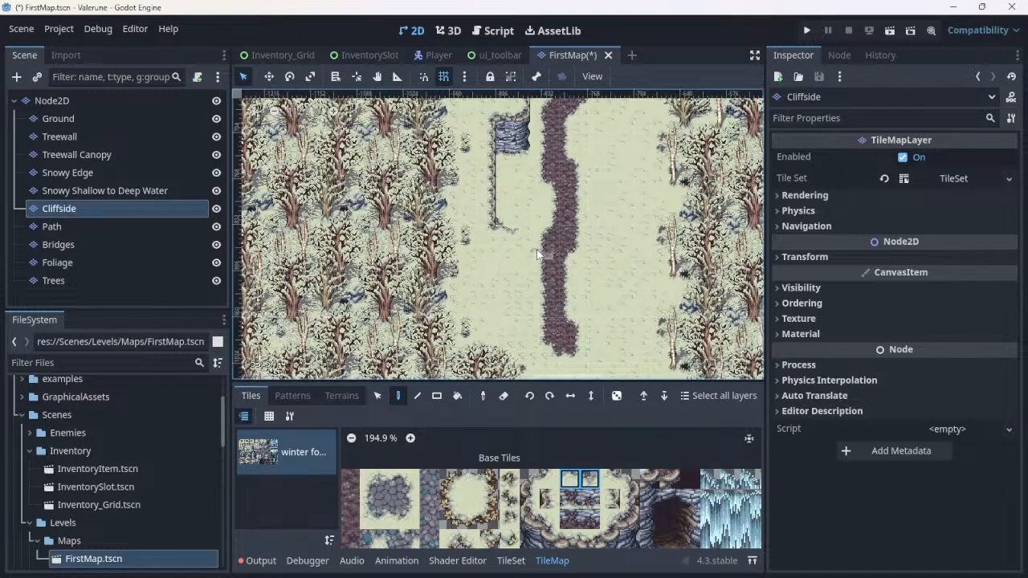
{"action": "scroll", "coordinate": [536, 254], "scroll_direction": "up", "scroll_amount": 5}
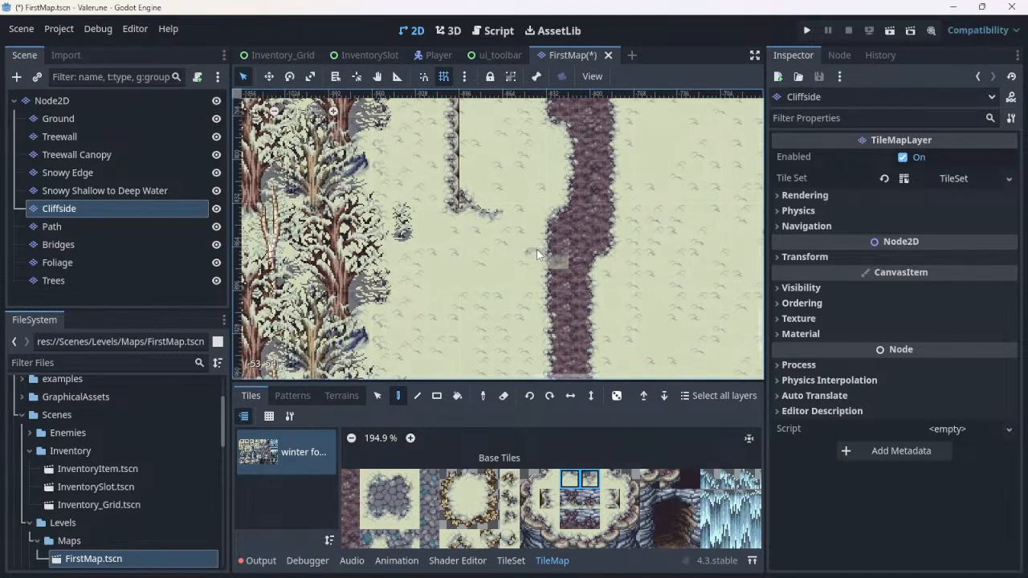
{"action": "scroll", "coordinate": [536, 254], "scroll_direction": "up", "scroll_amount": 2}
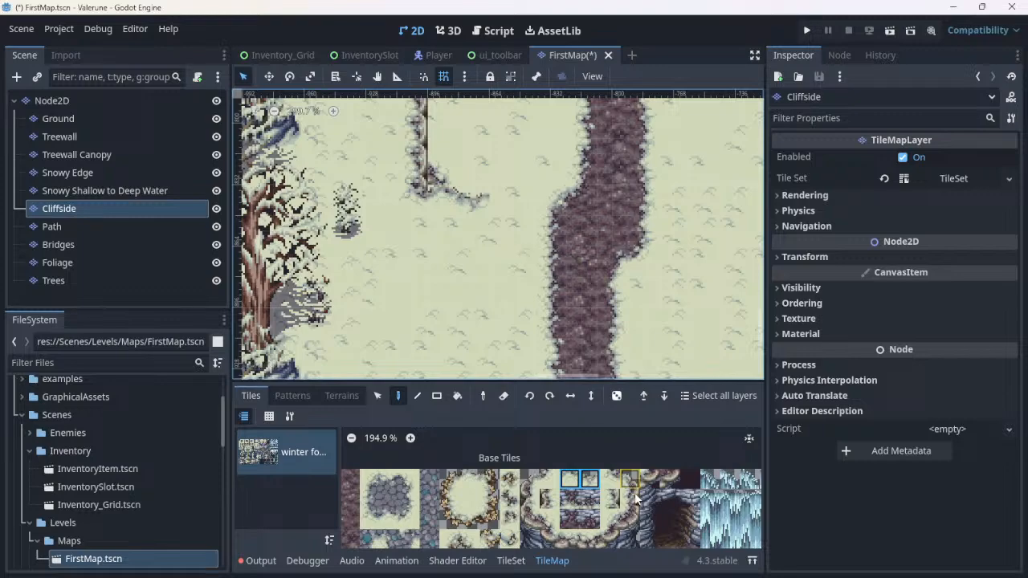
{"action": "scroll", "coordinate": [616, 520], "scroll_direction": "up", "scroll_amount": 2}
{"action": "scroll", "coordinate": [616, 520], "scroll_direction": "up", "scroll_amount": 4}
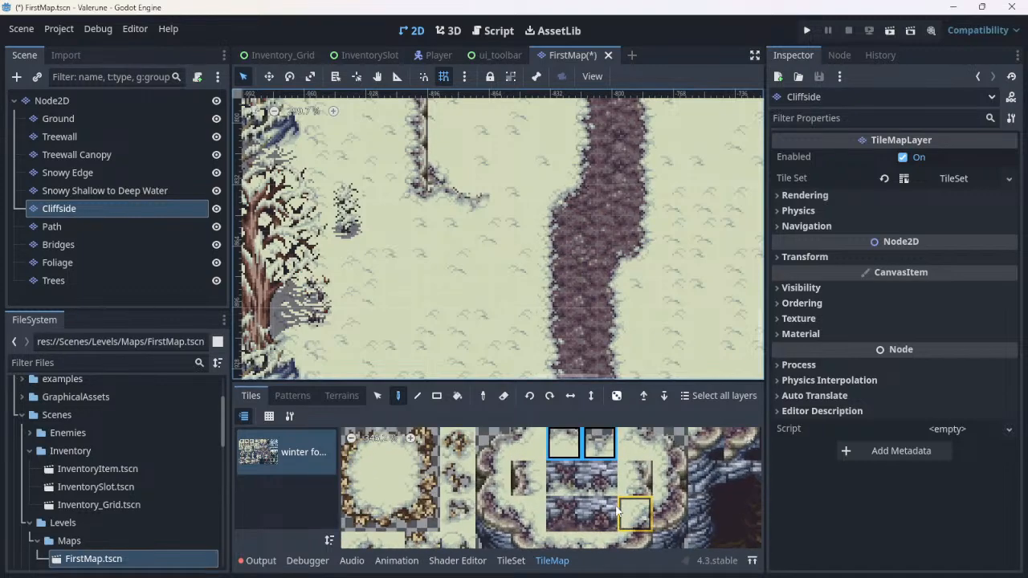
{"action": "middle_click_drag", "start_coordinate": [618, 522], "coordinate": [615, 542]}
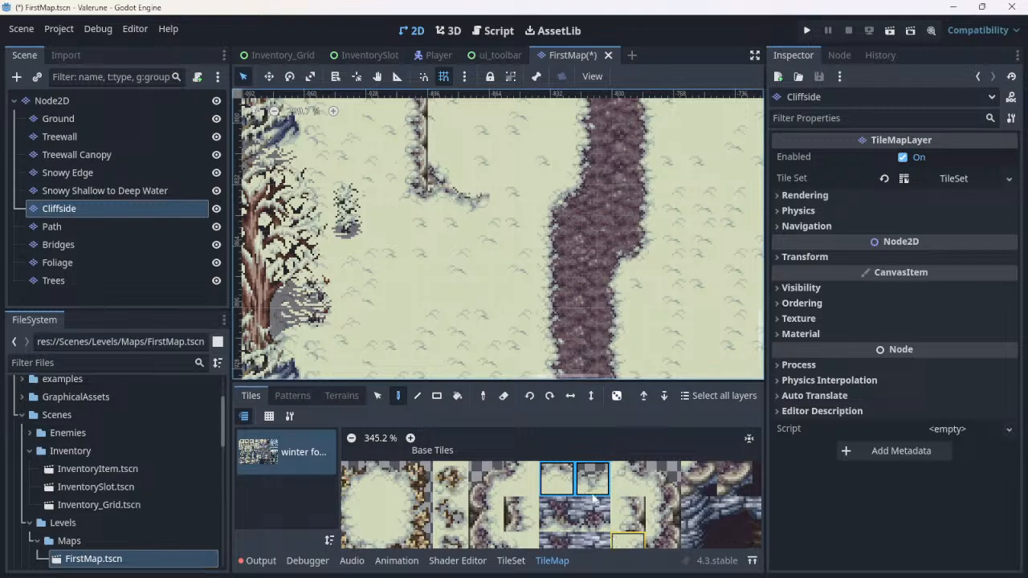
Step: Erase the two edge tiles beside the cliff's lower corner and repaint them with the pair of horizontal snowy cliff-edge tiles
{"action": "left_click", "coordinate": [458, 179]}
{"action": "left_click", "coordinate": [505, 395]}
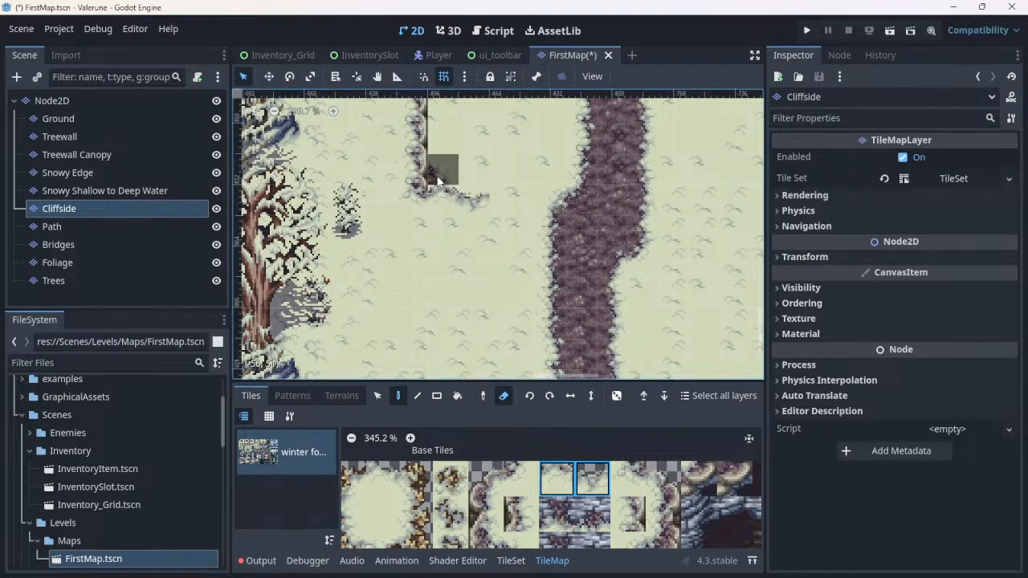
{"action": "left_click_drag", "start_coordinate": [443, 185], "coordinate": [479, 191]}
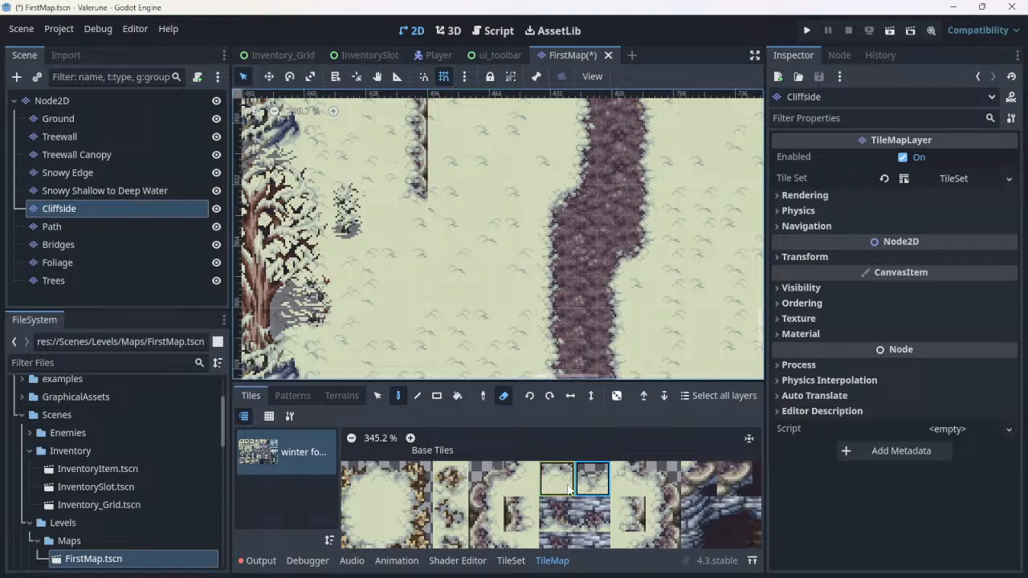
{"action": "left_click_drag", "start_coordinate": [567, 486], "coordinate": [585, 487]}
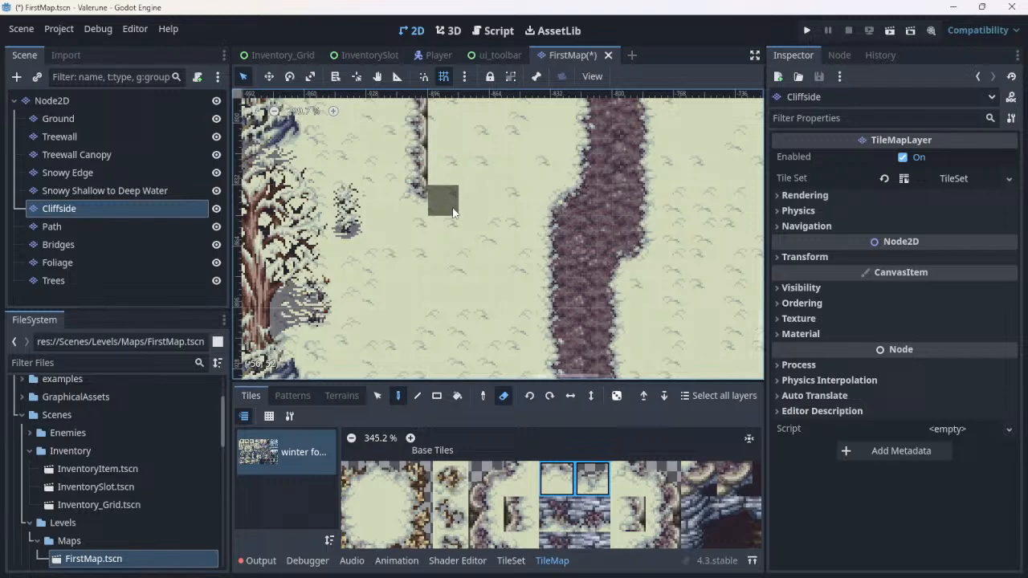
{"action": "left_click", "coordinate": [504, 394]}
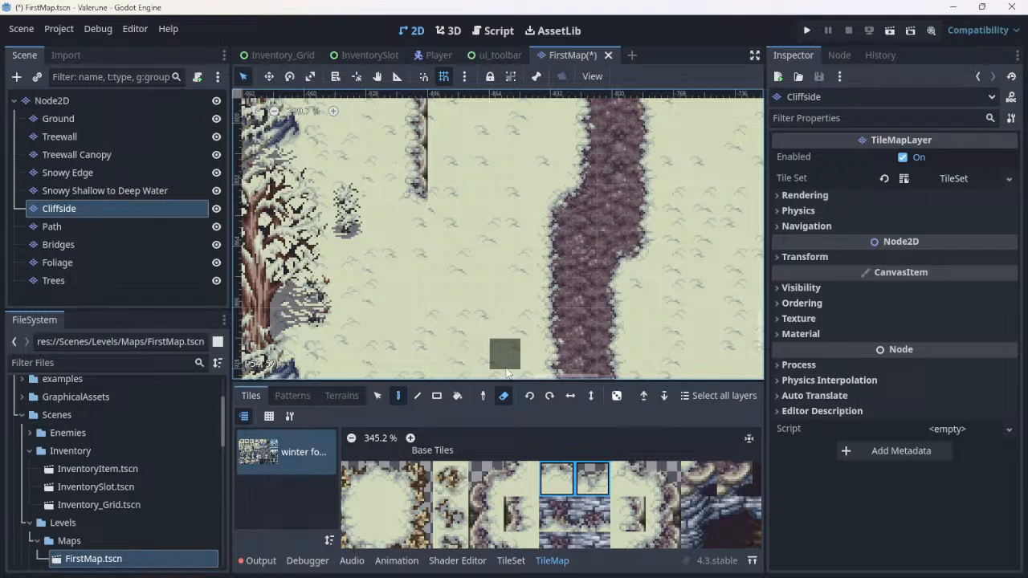
{"action": "left_click", "coordinate": [505, 397]}
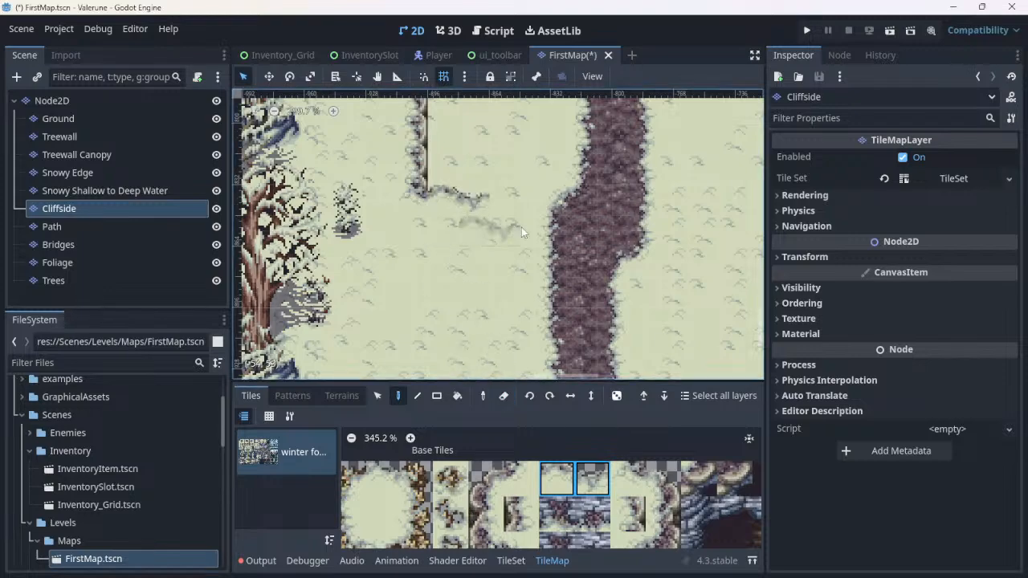
Step: Paint the two-tile rounded corner piece onto the end of the short horizontal cliff edge, turning it down beside the path
{"action": "scroll", "coordinate": [542, 236], "scroll_direction": "down", "scroll_amount": 3}
{"action": "scroll", "coordinate": [542, 236], "scroll_direction": "down", "scroll_amount": 4}
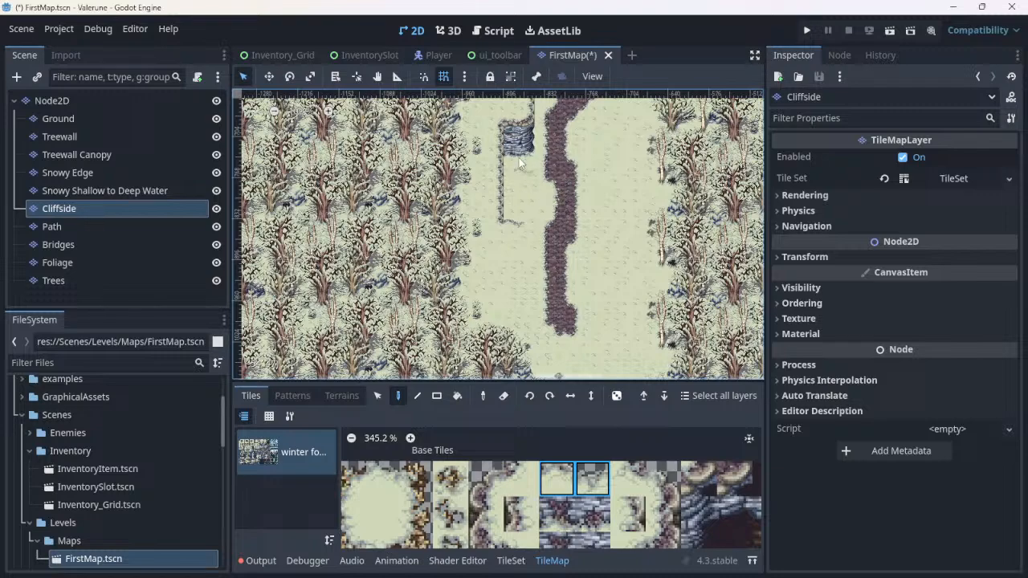
{"action": "scroll", "coordinate": [537, 239], "scroll_direction": "up", "scroll_amount": 2}
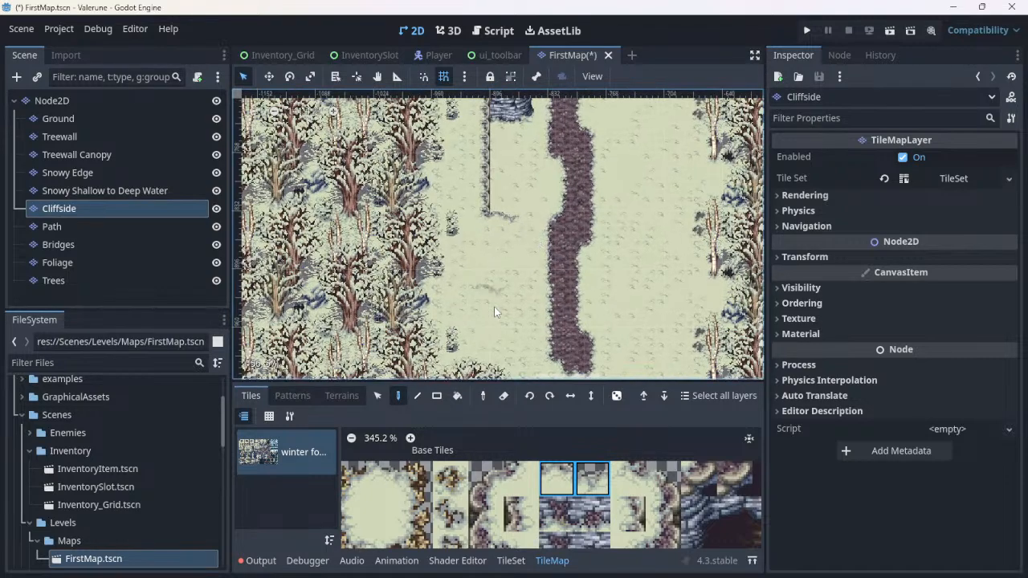
{"action": "scroll", "coordinate": [497, 180], "scroll_direction": "down", "scroll_amount": 2}
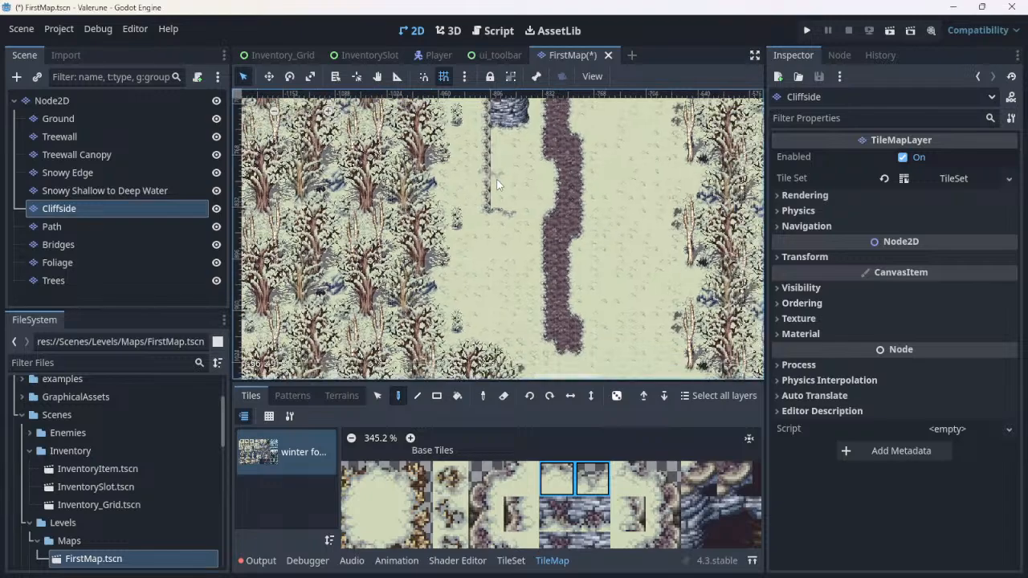
{"action": "scroll", "coordinate": [497, 183], "scroll_direction": "up", "scroll_amount": 6}
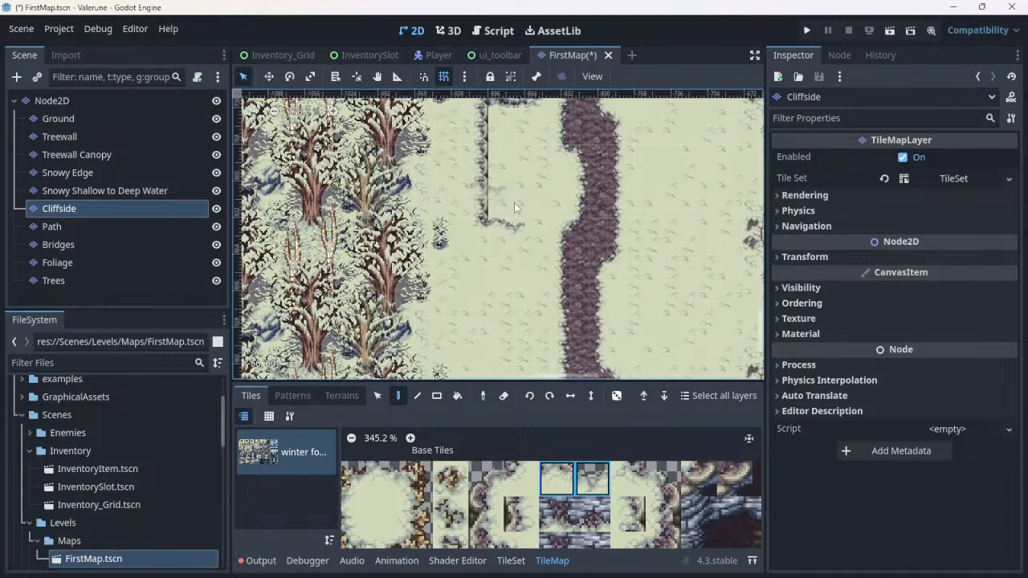
{"action": "scroll", "coordinate": [546, 478], "scroll_direction": "down", "scroll_amount": 3}
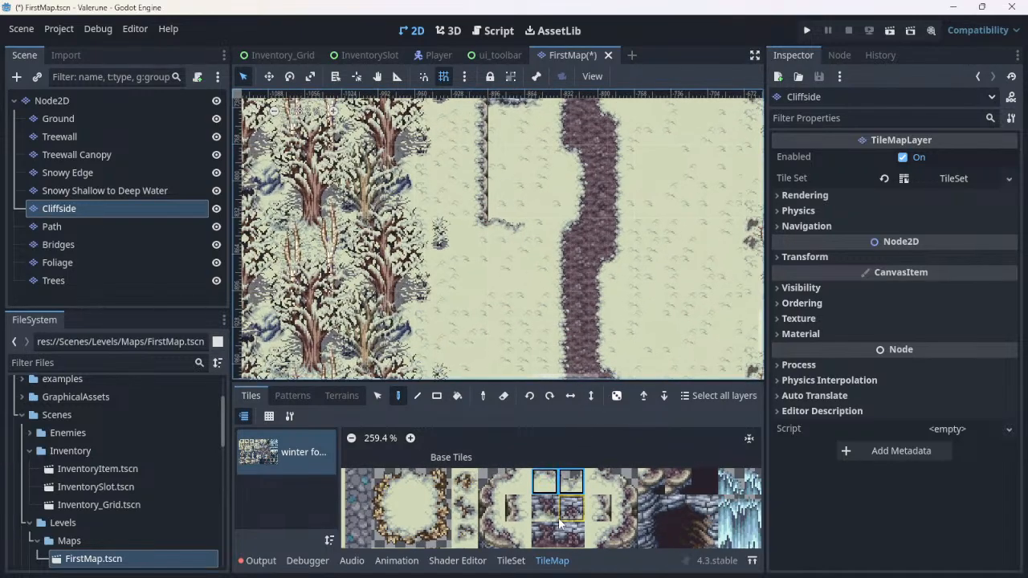
{"action": "left_click_drag", "start_coordinate": [606, 480], "coordinate": [619, 485]}
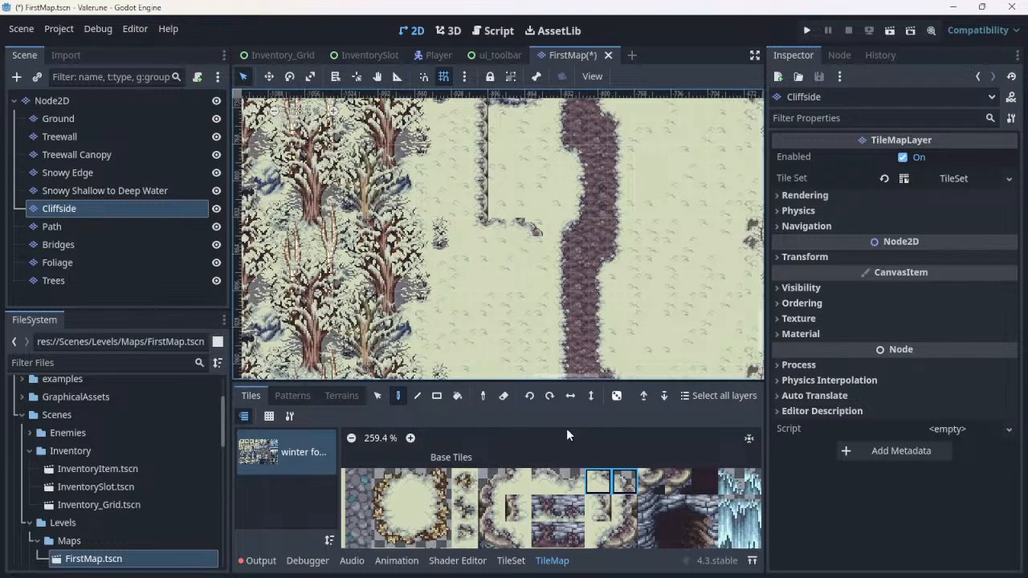
Step: Paint a single straight cliff-edge tile into the short horizontal edge between its two corners
{"action": "left_click", "coordinate": [567, 482]}
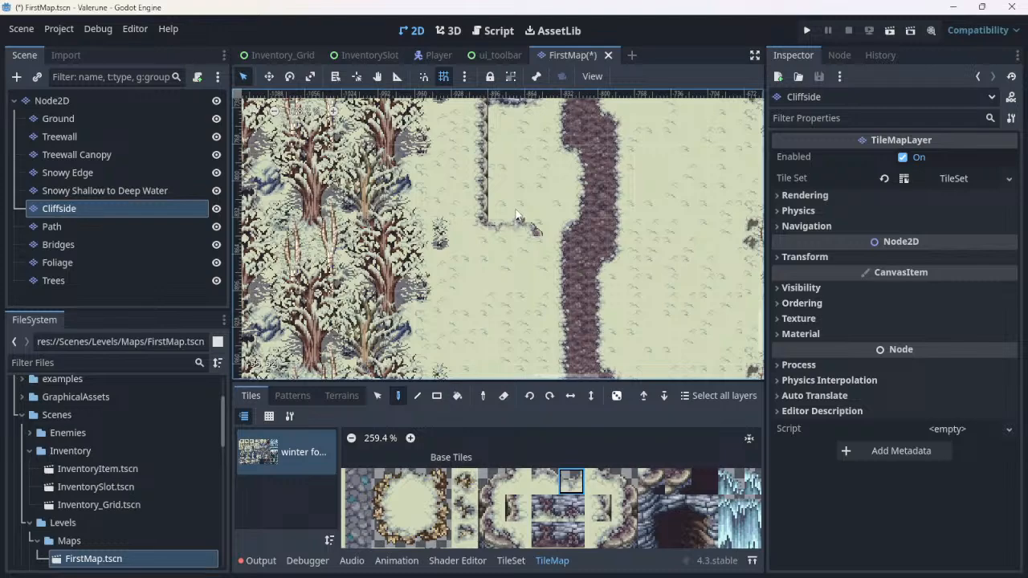
{"action": "scroll", "coordinate": [516, 215], "scroll_direction": "up", "scroll_amount": 1}
{"action": "scroll", "coordinate": [516, 213], "scroll_direction": "up", "scroll_amount": 1}
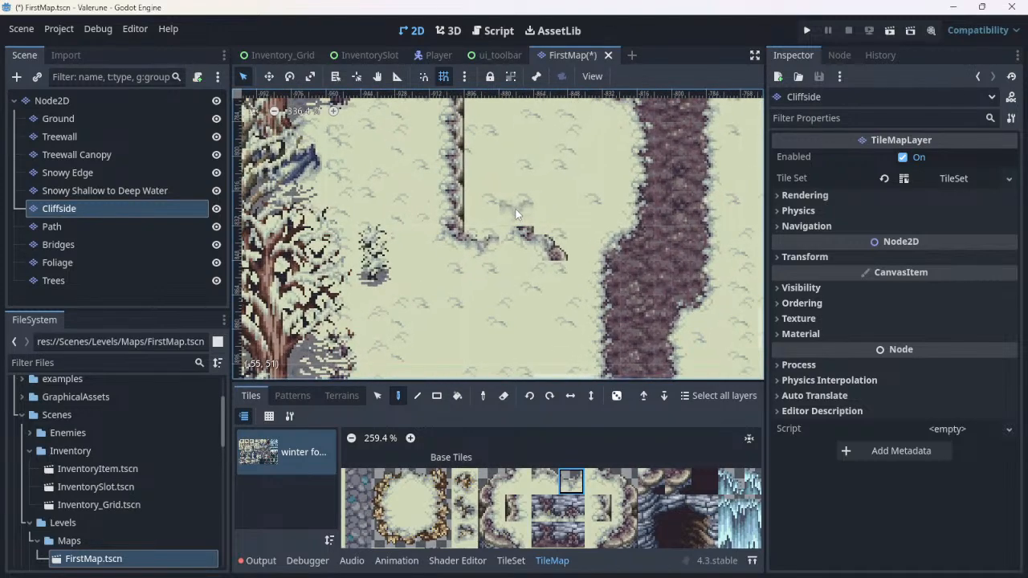
{"action": "scroll", "coordinate": [515, 213], "scroll_direction": "up", "scroll_amount": 1}
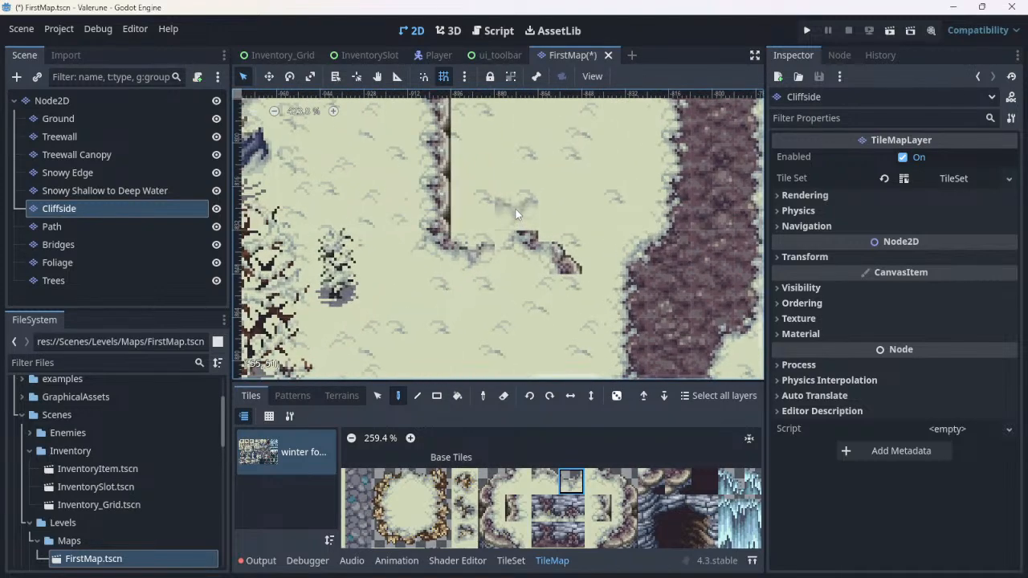
{"action": "left_click", "coordinate": [487, 261]}
{"action": "scroll", "coordinate": [514, 269], "scroll_direction": "down", "scroll_amount": 5}
{"action": "scroll", "coordinate": [513, 269], "scroll_direction": "down", "scroll_amount": 5}
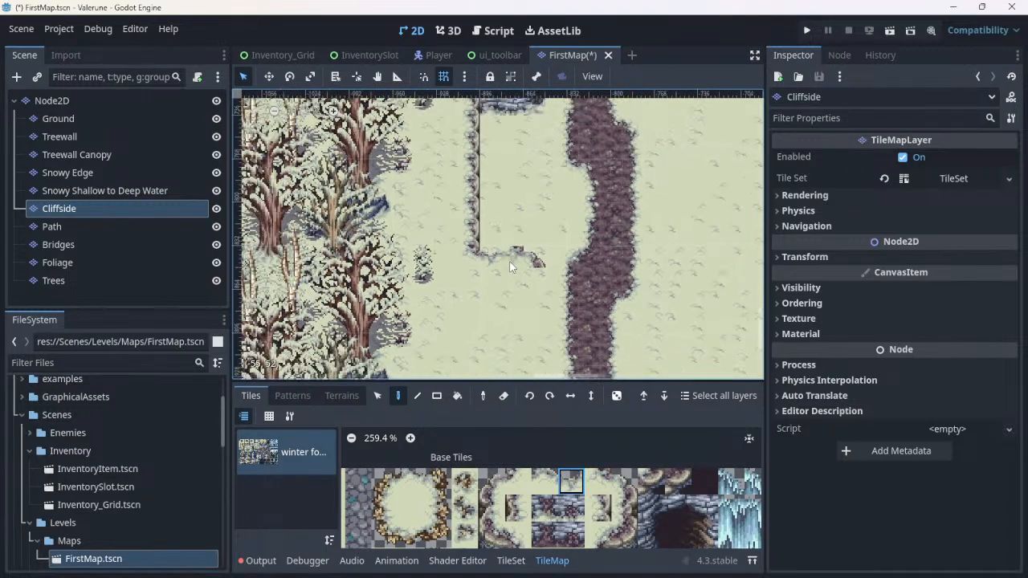
Step: Paint a vertical run of cliff-edge tiles downward from the rounded corner, parallel to the dirt path
{"action": "left_click", "coordinate": [598, 508]}
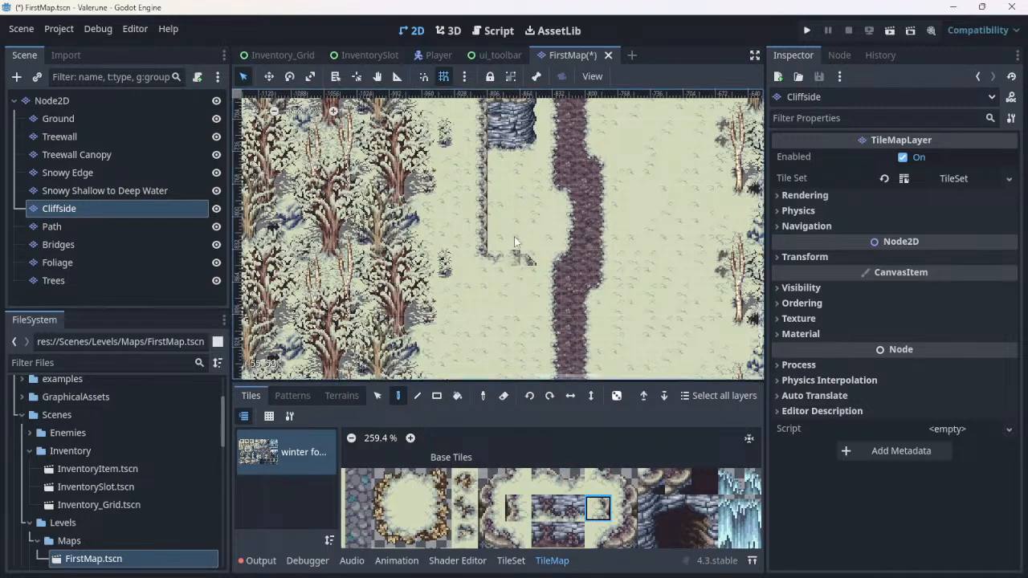
{"action": "left_click_drag", "start_coordinate": [532, 278], "coordinate": [533, 347]}
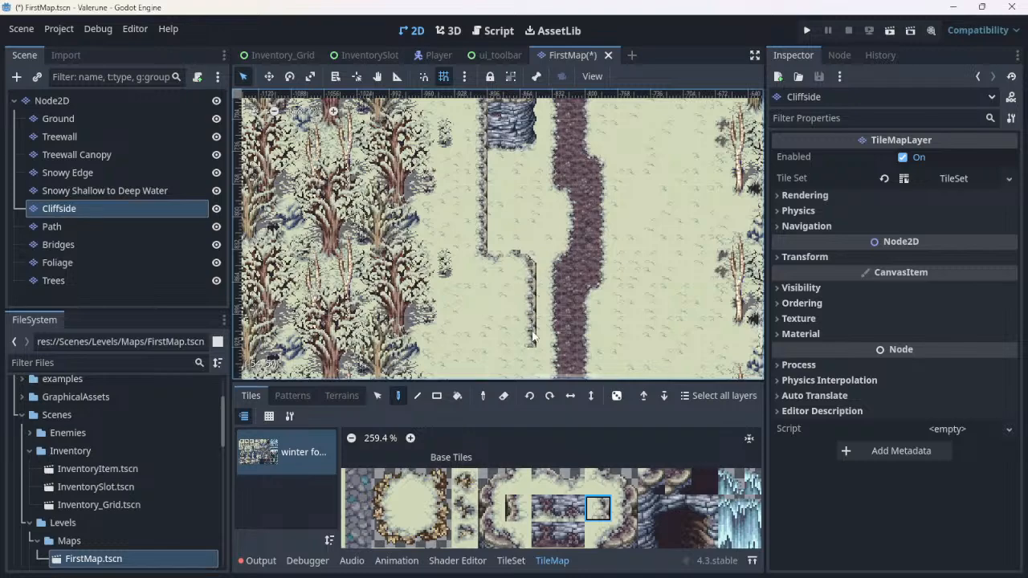
{"action": "scroll", "coordinate": [526, 329], "scroll_direction": "down", "scroll_amount": 3}
{"action": "scroll", "coordinate": [527, 359], "scroll_direction": "down", "scroll_amount": 3}
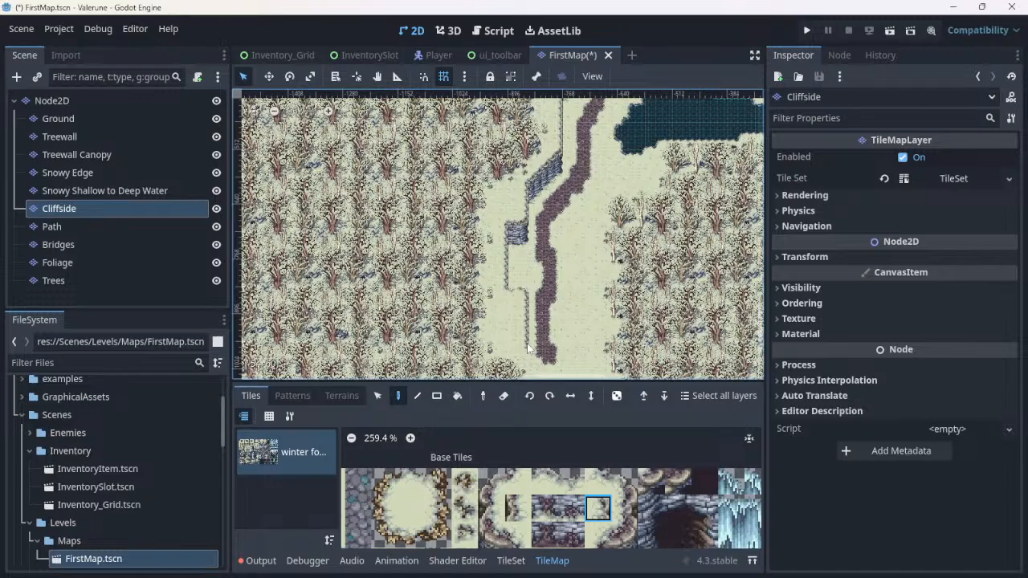
Step: Examine how the cliff line follows the path and the forest clearing, and where the path ends to the south
{"action": "scroll", "coordinate": [578, 297], "scroll_direction": "up", "scroll_amount": 4}
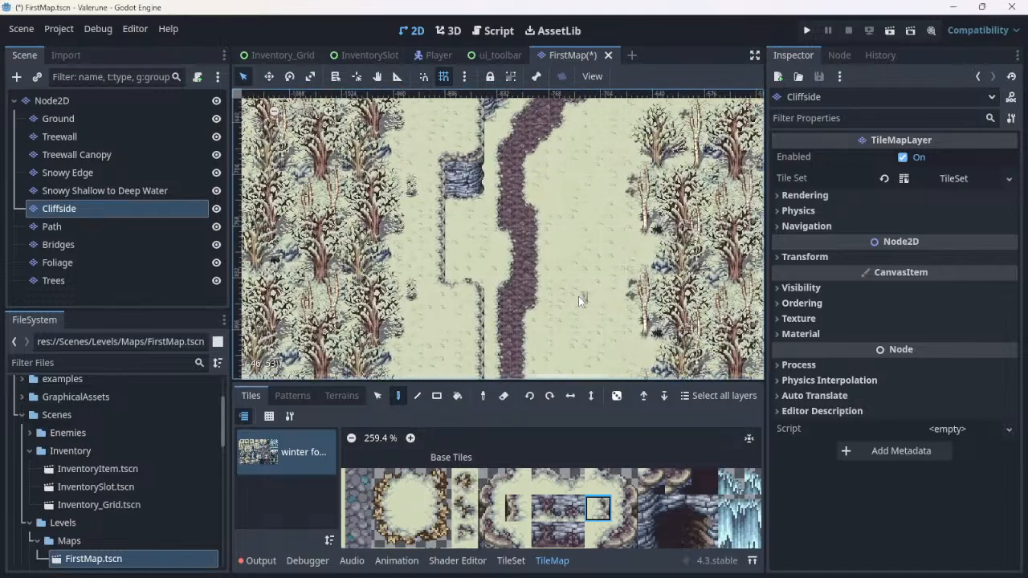
{"action": "scroll", "coordinate": [578, 297], "scroll_direction": "up", "scroll_amount": 3}
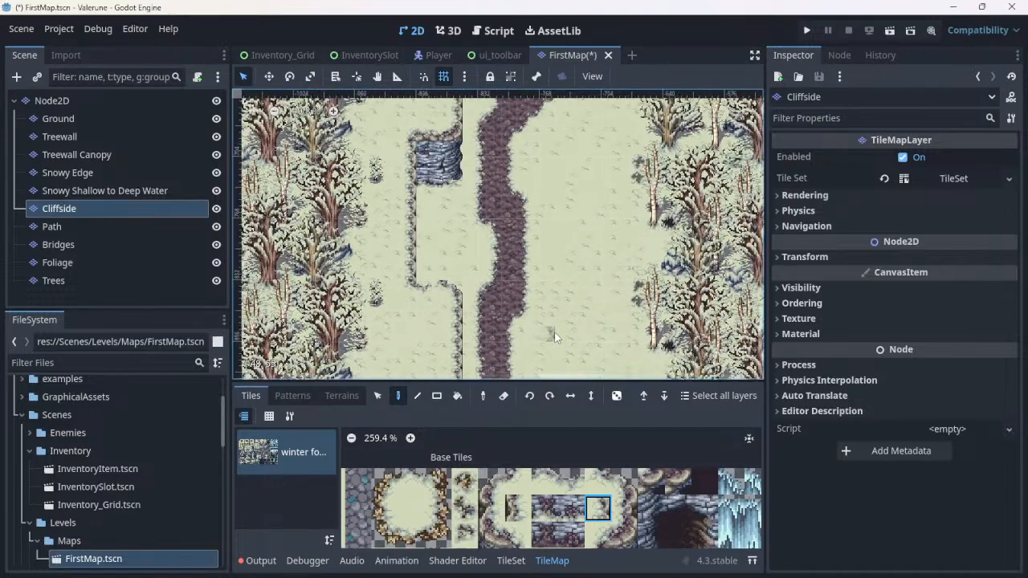
{"action": "scroll", "coordinate": [554, 338], "scroll_direction": "down", "scroll_amount": 4}
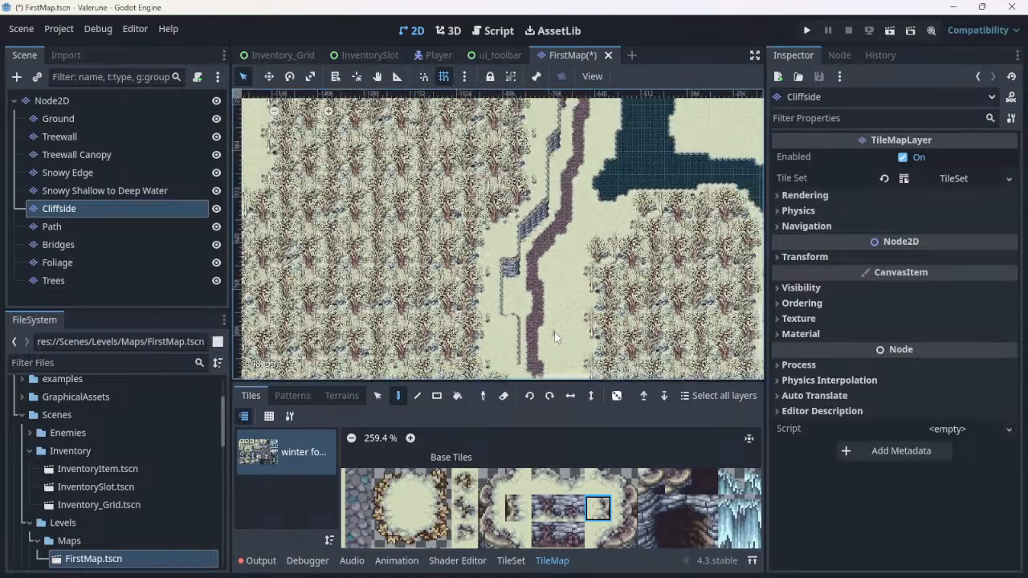
{"action": "scroll", "coordinate": [554, 337], "scroll_direction": "down", "scroll_amount": 3}
{"action": "scroll", "coordinate": [554, 337], "scroll_direction": "up", "scroll_amount": 2}
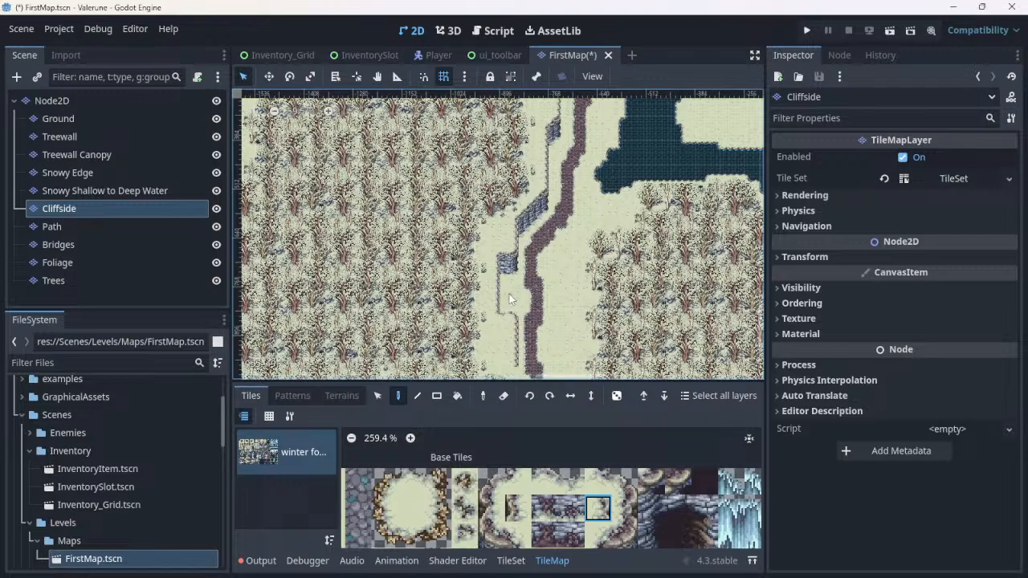
{"action": "scroll", "coordinate": [509, 294], "scroll_direction": "up", "scroll_amount": 2}
{"action": "scroll", "coordinate": [509, 294], "scroll_direction": "up", "scroll_amount": 1}
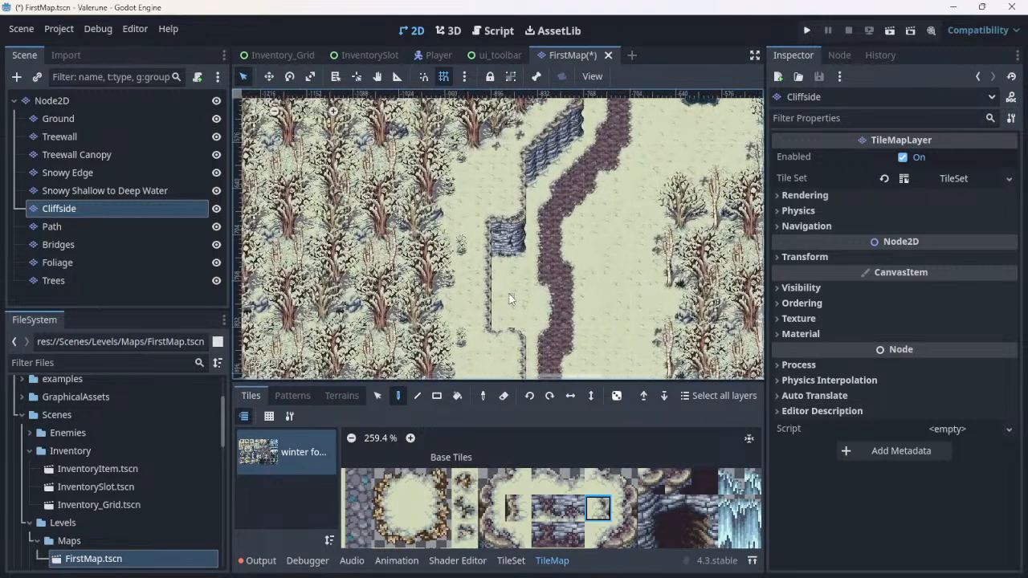
{"action": "scroll", "coordinate": [509, 294], "scroll_direction": "up", "scroll_amount": 1}
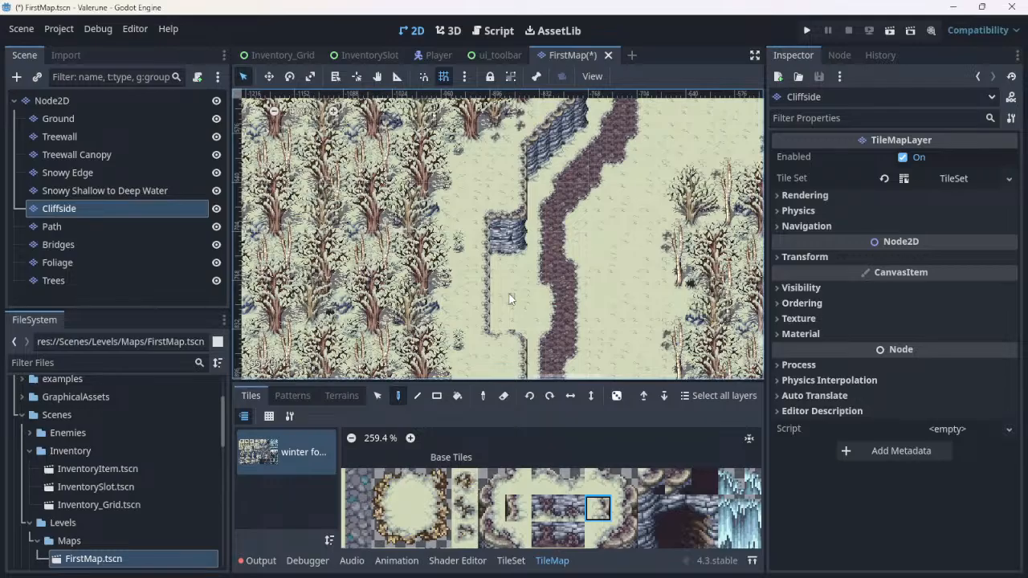
{"action": "scroll", "coordinate": [510, 294], "scroll_direction": "down", "scroll_amount": 5}
{"action": "scroll", "coordinate": [510, 294], "scroll_direction": "down", "scroll_amount": 4}
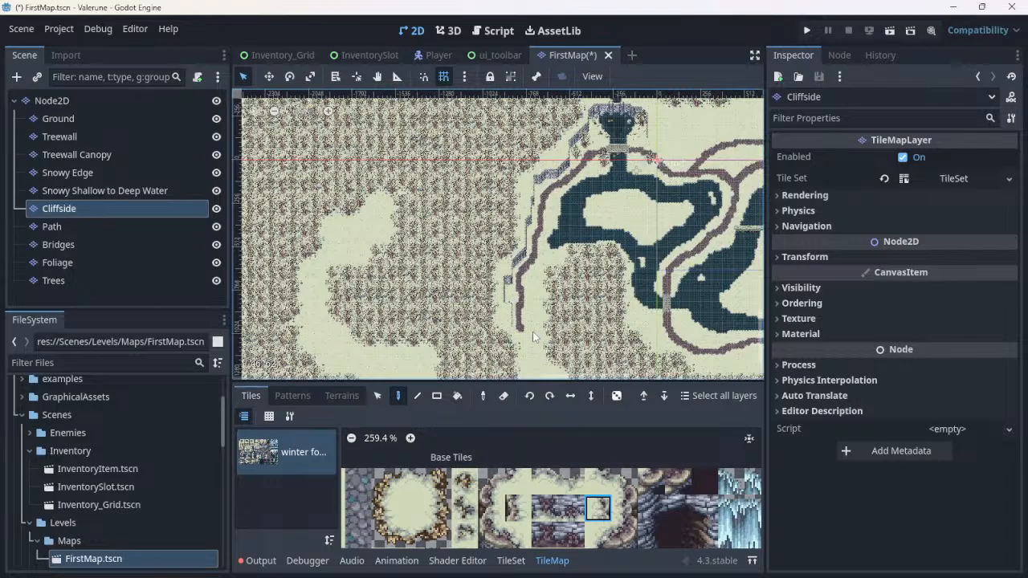
{"action": "middle_click_drag", "start_coordinate": [541, 340], "coordinate": [481, 278]}
{"action": "scroll", "coordinate": [478, 277], "scroll_direction": "up", "scroll_amount": 6}
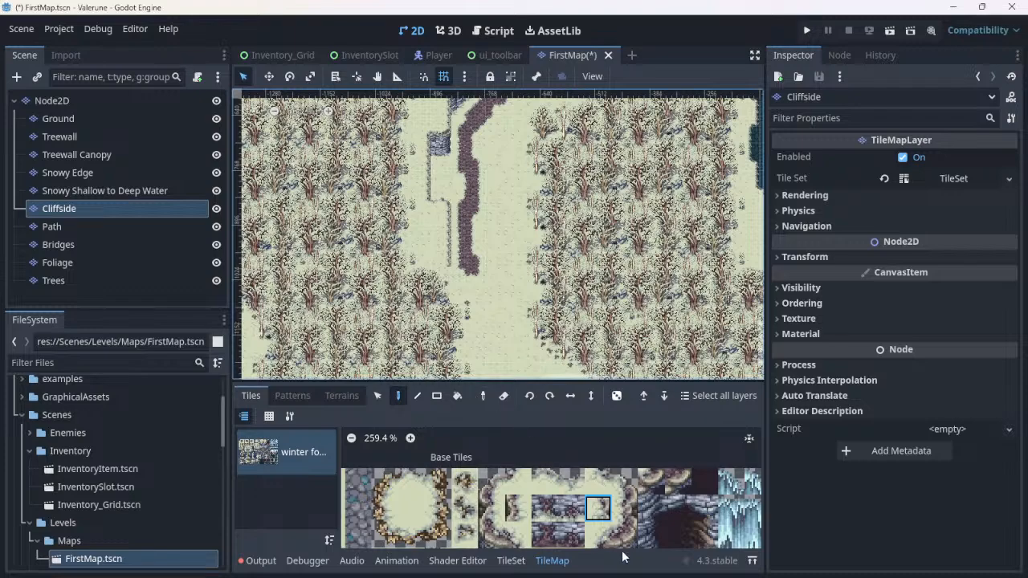
{"action": "scroll", "coordinate": [591, 528], "scroll_direction": "up", "scroll_amount": 1}
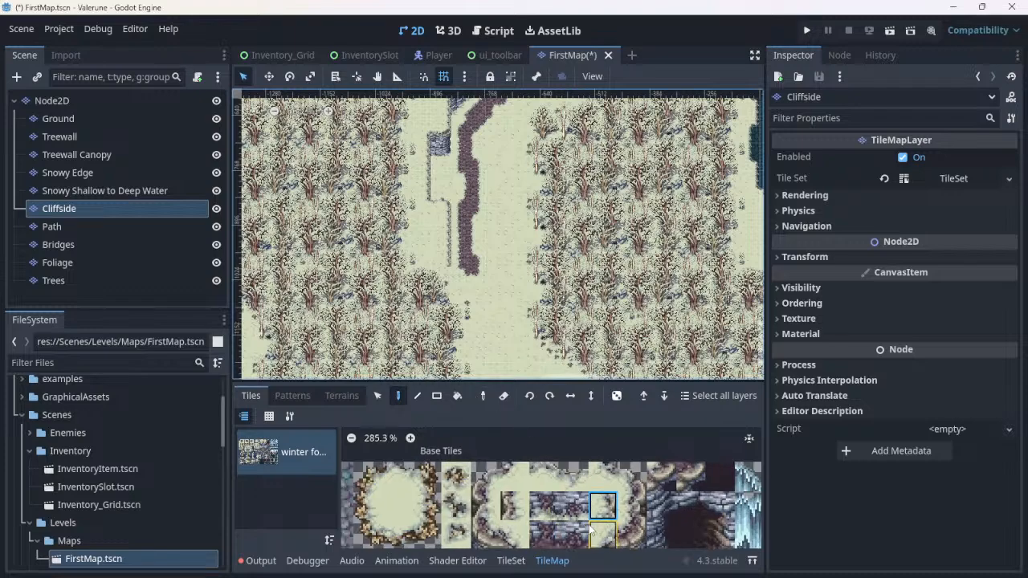
Step: Try to paint the two-by-two cliff corner piece at the lower end of the vertical cliff edge, beside the trees, and undo the last painting
{"action": "scroll", "coordinate": [590, 518], "scroll_direction": "down", "scroll_amount": 2}
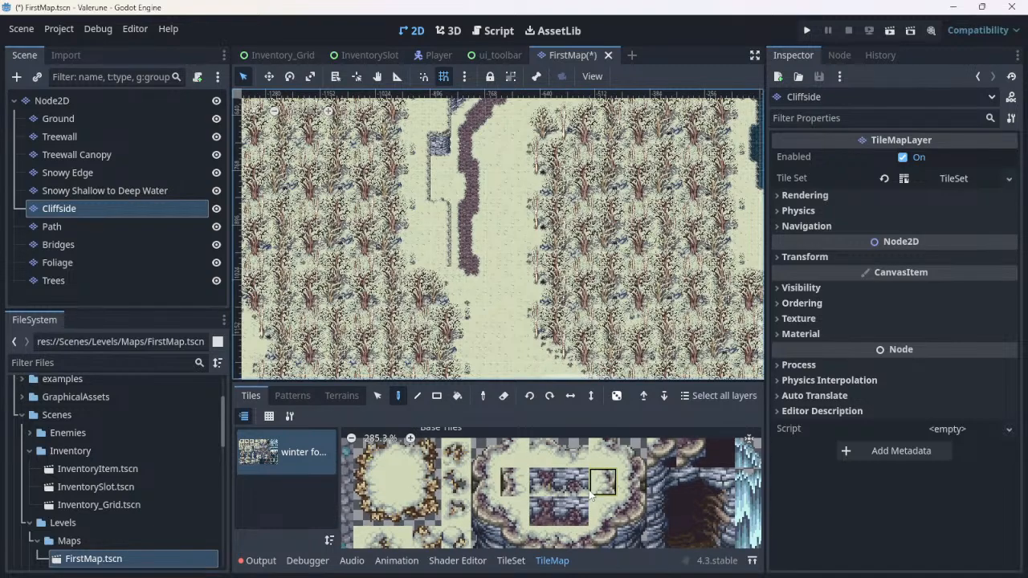
{"action": "left_click", "coordinate": [598, 488]}
{"action": "left_click_drag", "start_coordinate": [639, 509], "coordinate": [604, 545]}
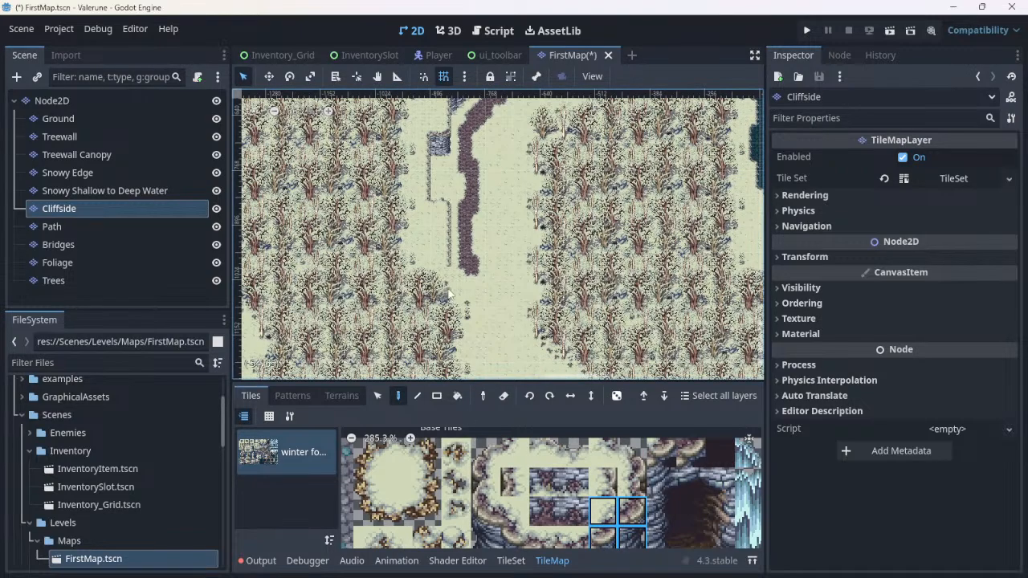
{"action": "scroll", "coordinate": [450, 293], "scroll_direction": "up", "scroll_amount": 3}
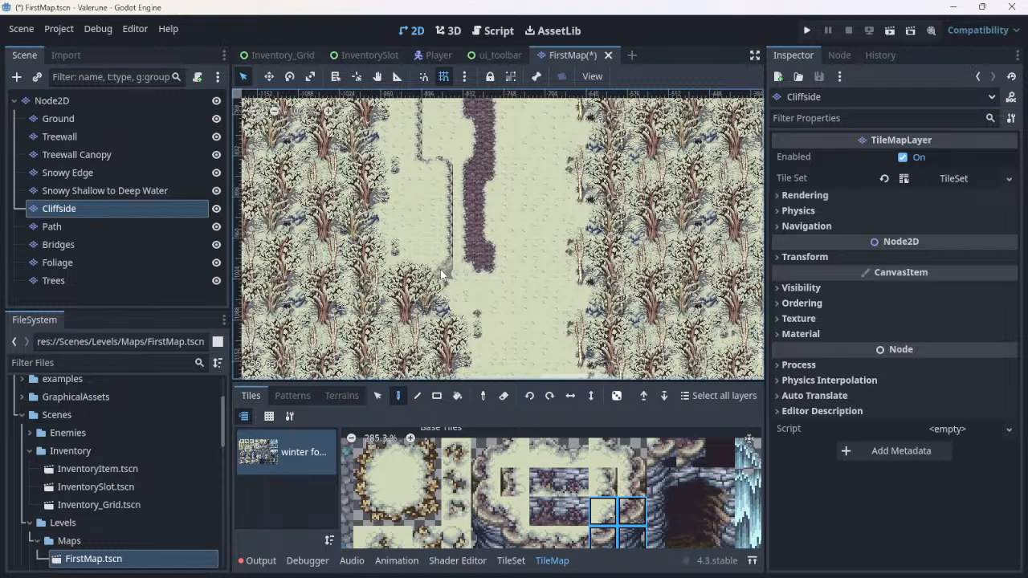
{"action": "left_click", "coordinate": [441, 273]}
{"action": "left_click", "coordinate": [413, 281]}
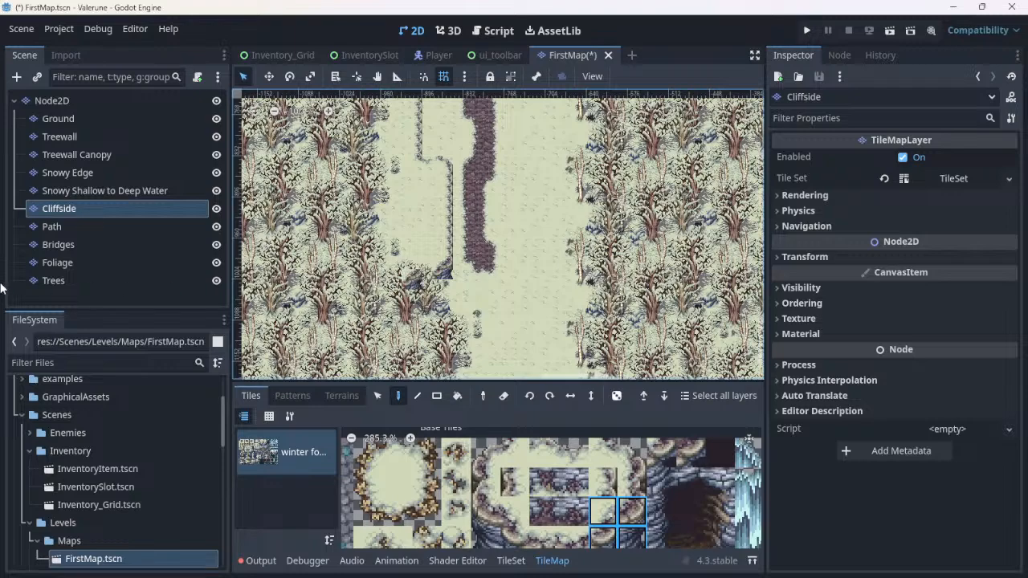
{"action": "key", "text": "ctrl+z"}
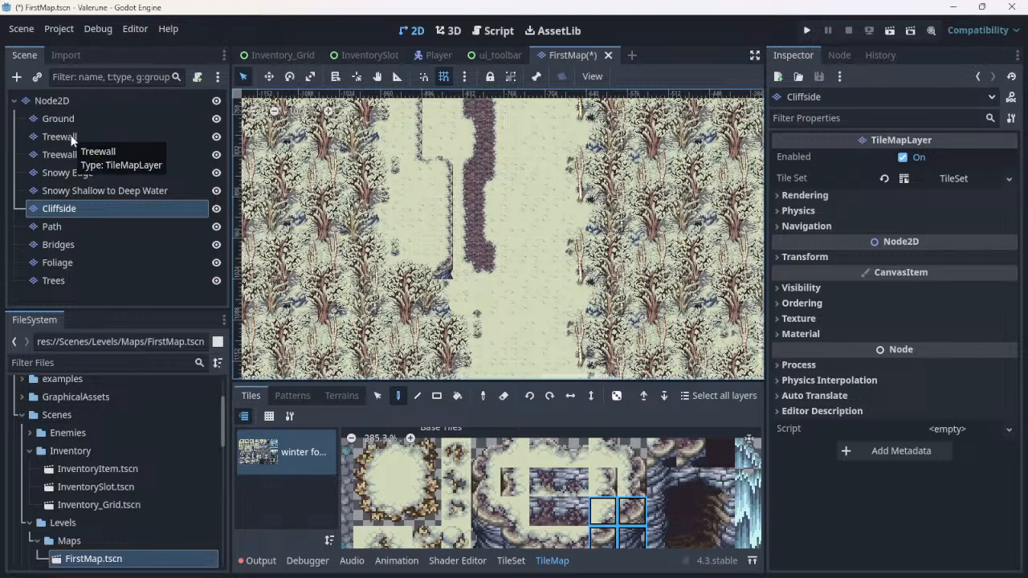
Step: Move the Treewall layer directly below Cliffside in the scene tree and switch tile painting to the eraser
{"action": "left_click_drag", "start_coordinate": [71, 140], "coordinate": [71, 216]}
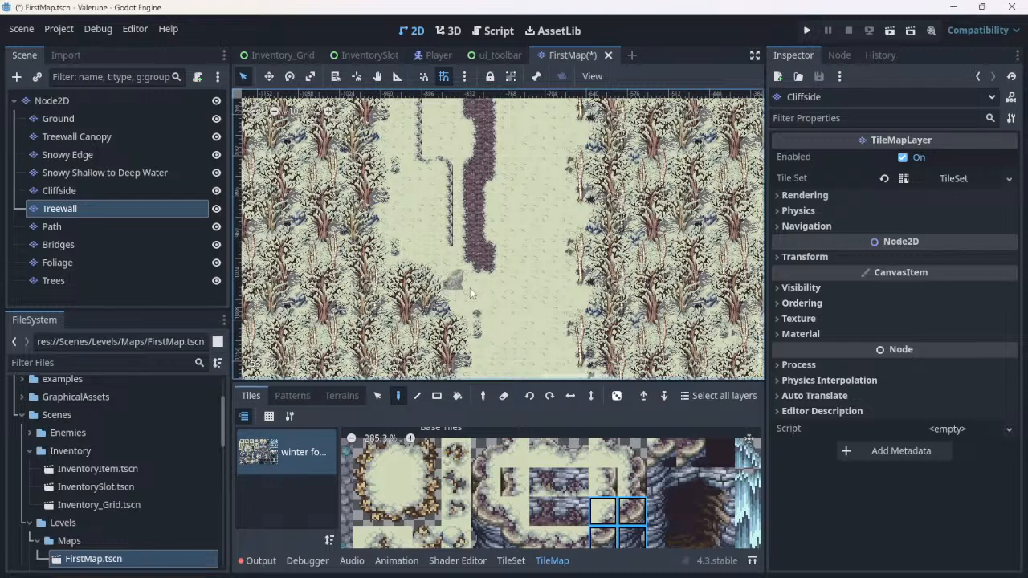
{"action": "left_click", "coordinate": [504, 395]}
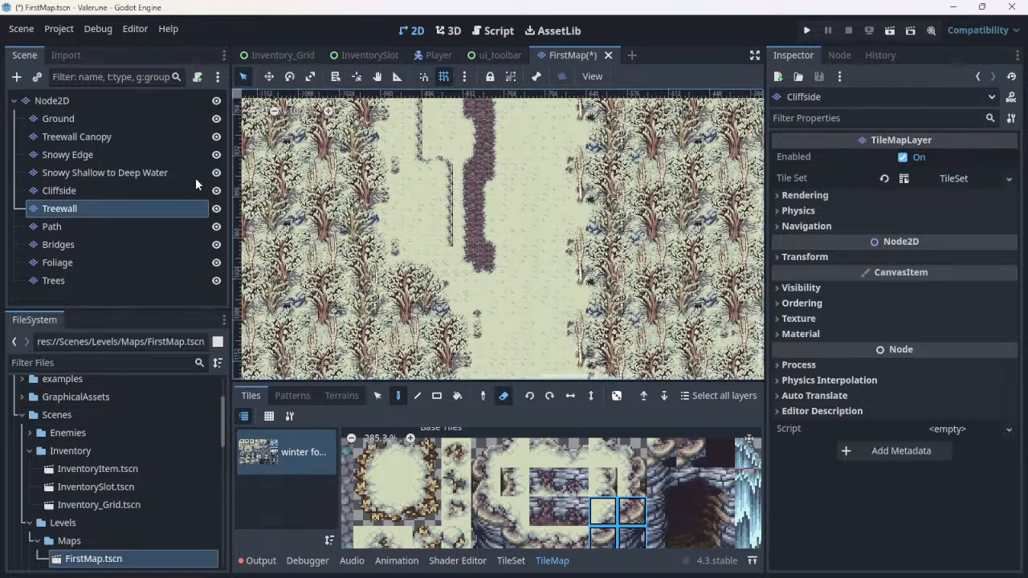
{"action": "left_click", "coordinate": [117, 203]}
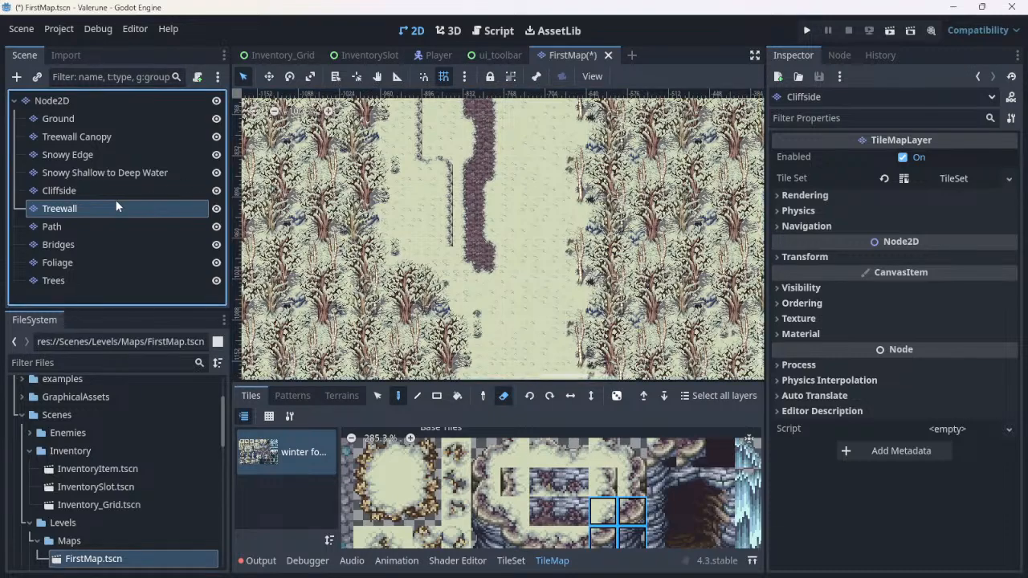
Step: Compare the map with the Treewall layer hidden and shown, leaving the layer visible
{"action": "left_click", "coordinate": [216, 209]}
{"action": "left_click", "coordinate": [215, 210]}
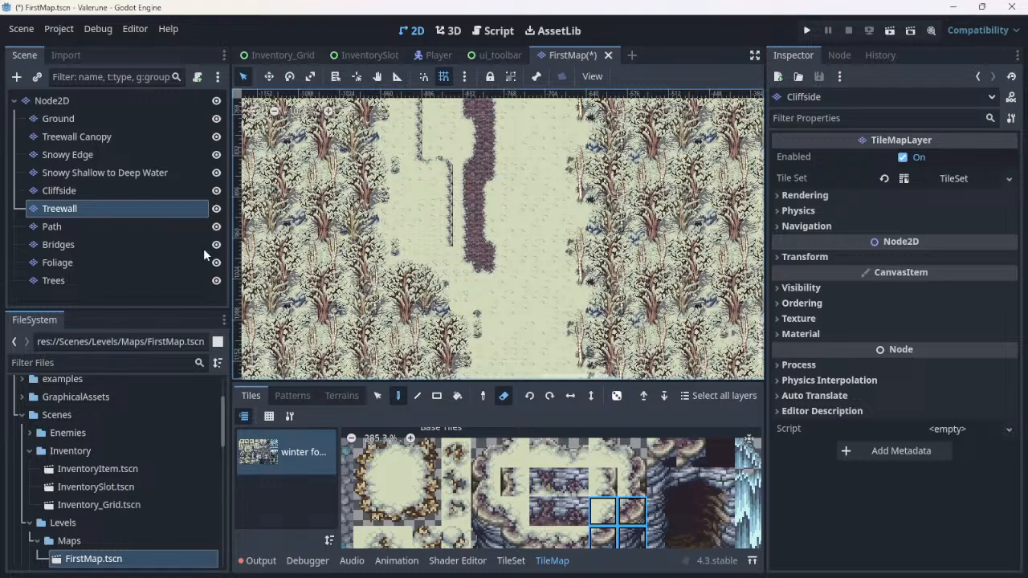
{"action": "left_click", "coordinate": [218, 213]}
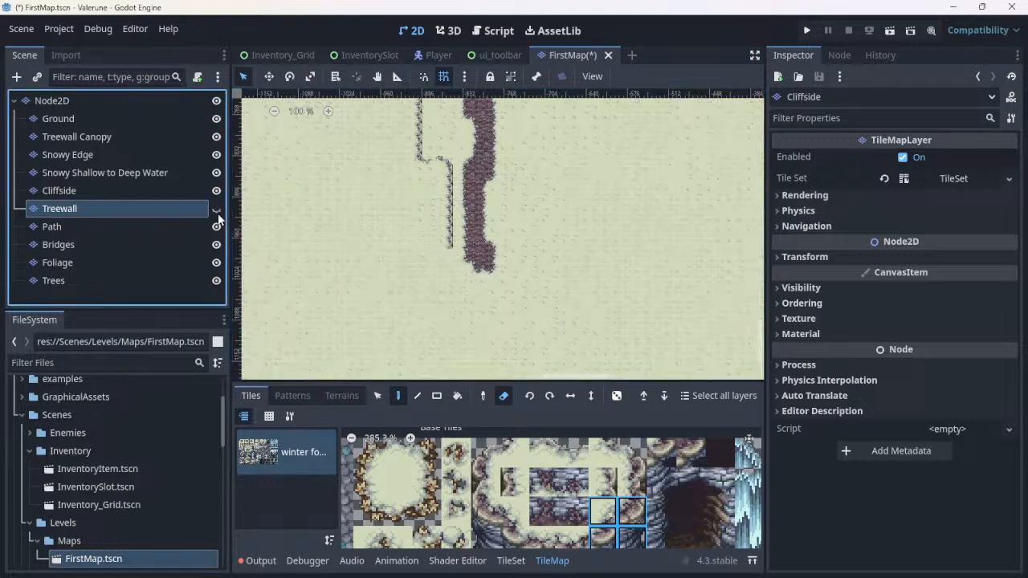
{"action": "left_click", "coordinate": [217, 213]}
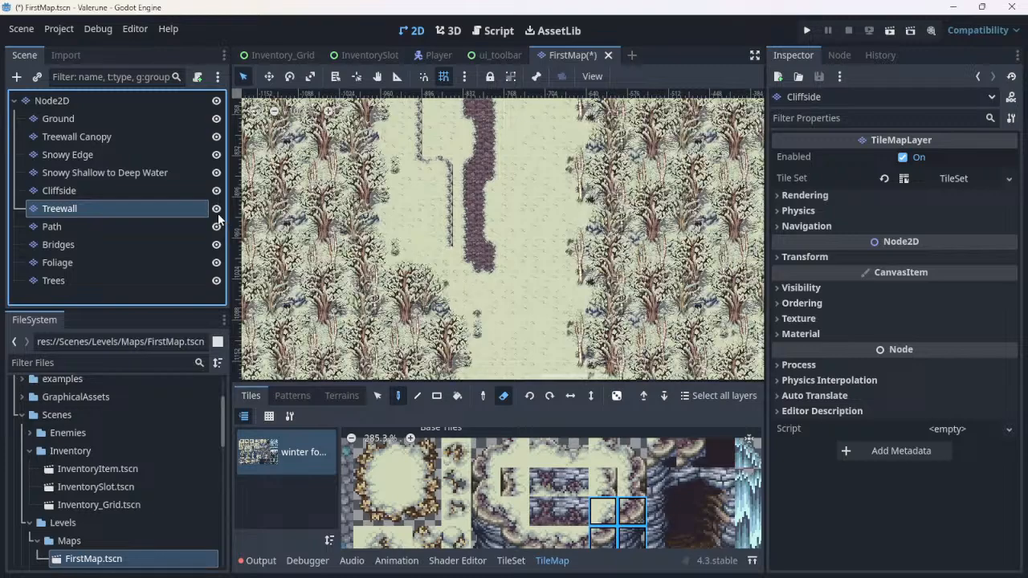
{"action": "left_click", "coordinate": [217, 212]}
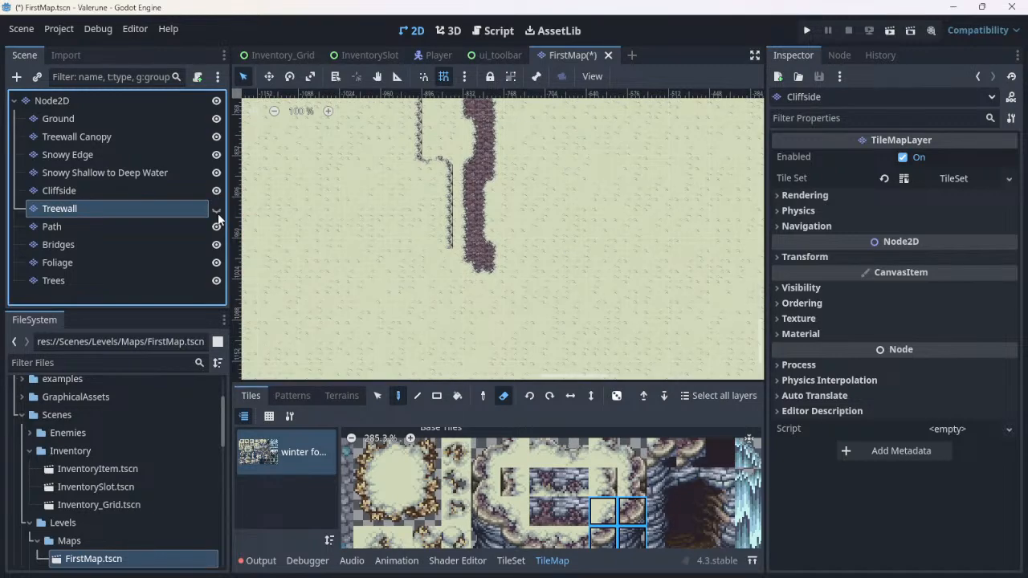
{"action": "left_click", "coordinate": [217, 213]}
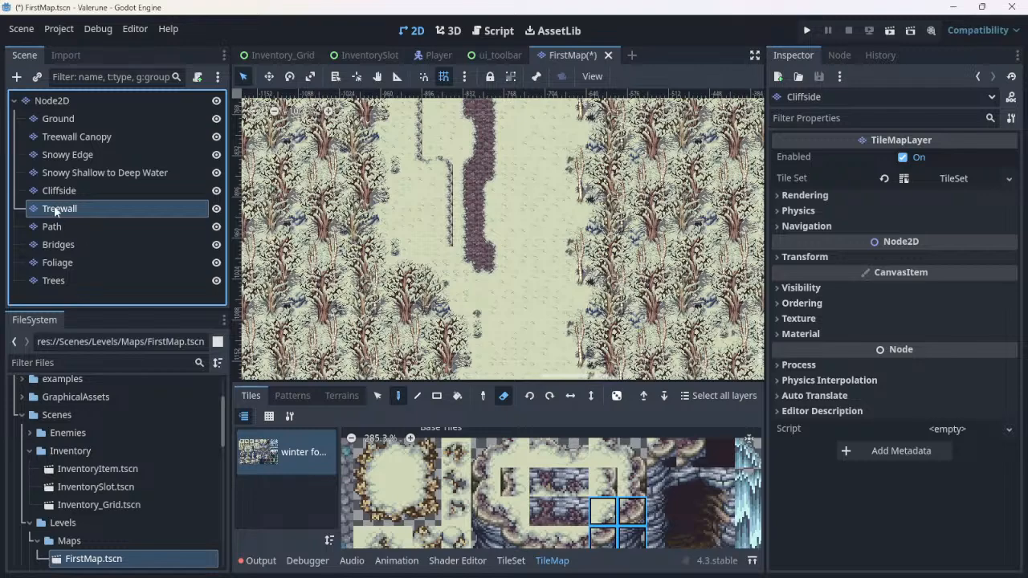
Step: Hide and reshow the Ground, Snowy Edge, Snowy Shallow to Deep Water and Cliffside layers one by one to check which tiles each holds
{"action": "left_click", "coordinate": [217, 120]}
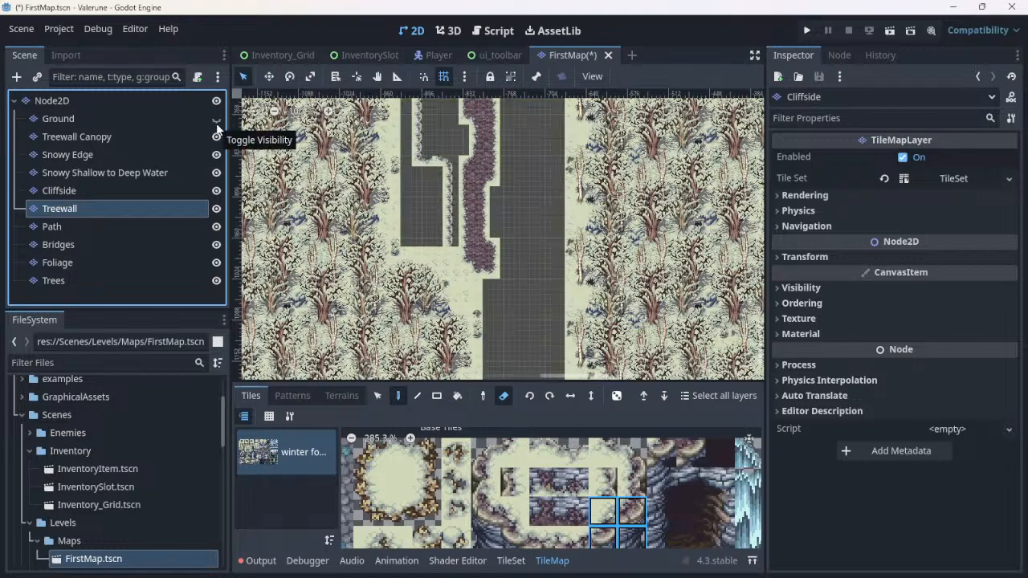
{"action": "left_click", "coordinate": [216, 120]}
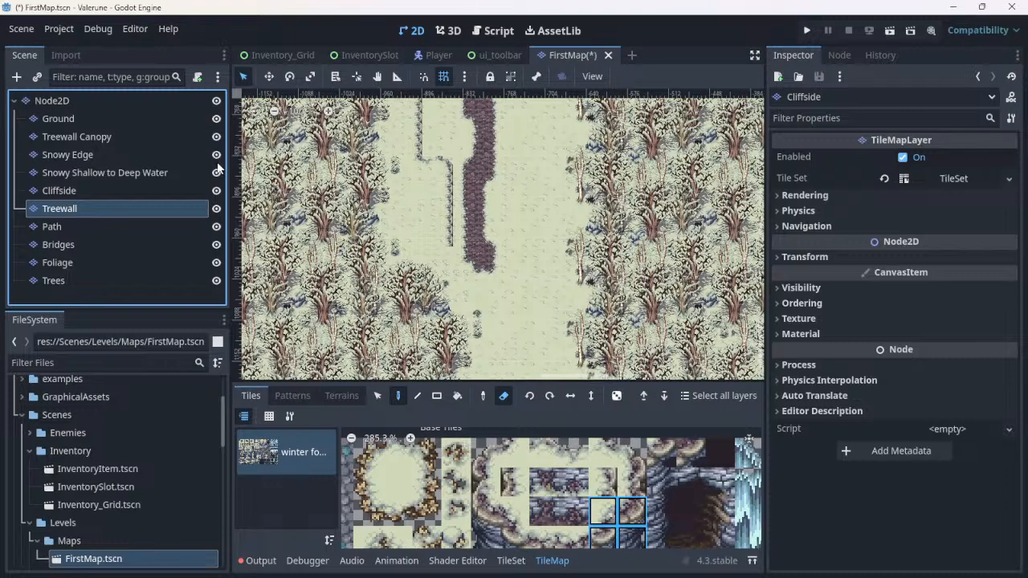
{"action": "left_click", "coordinate": [216, 158]}
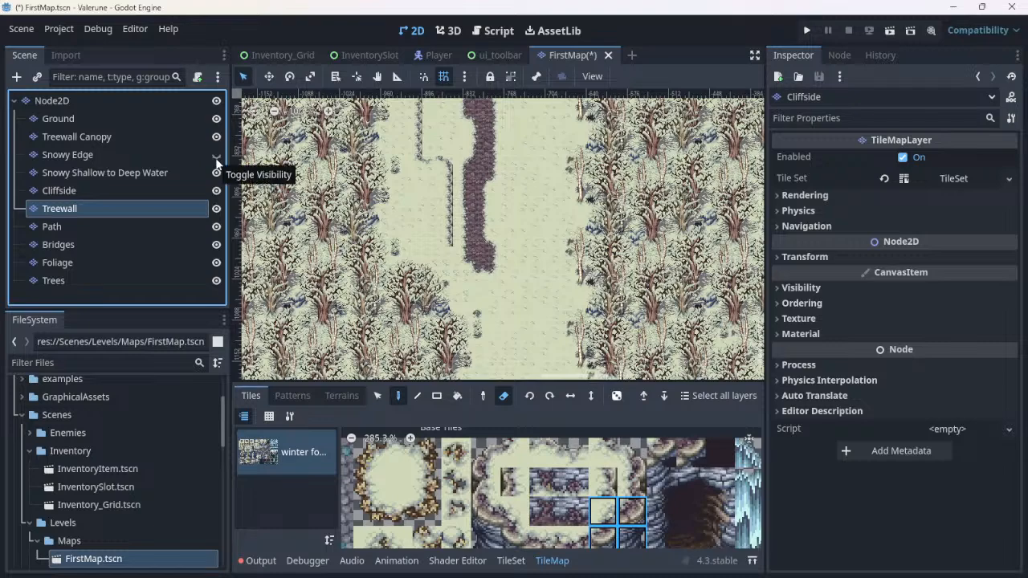
{"action": "left_click", "coordinate": [216, 157]}
{"action": "left_click", "coordinate": [217, 173]}
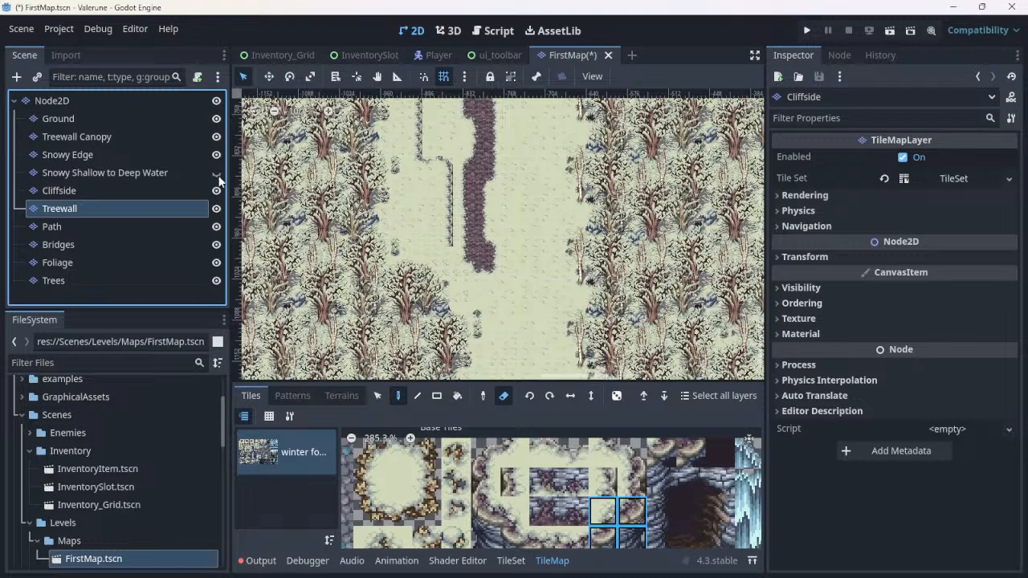
{"action": "left_click", "coordinate": [217, 174]}
{"action": "left_click", "coordinate": [216, 191]}
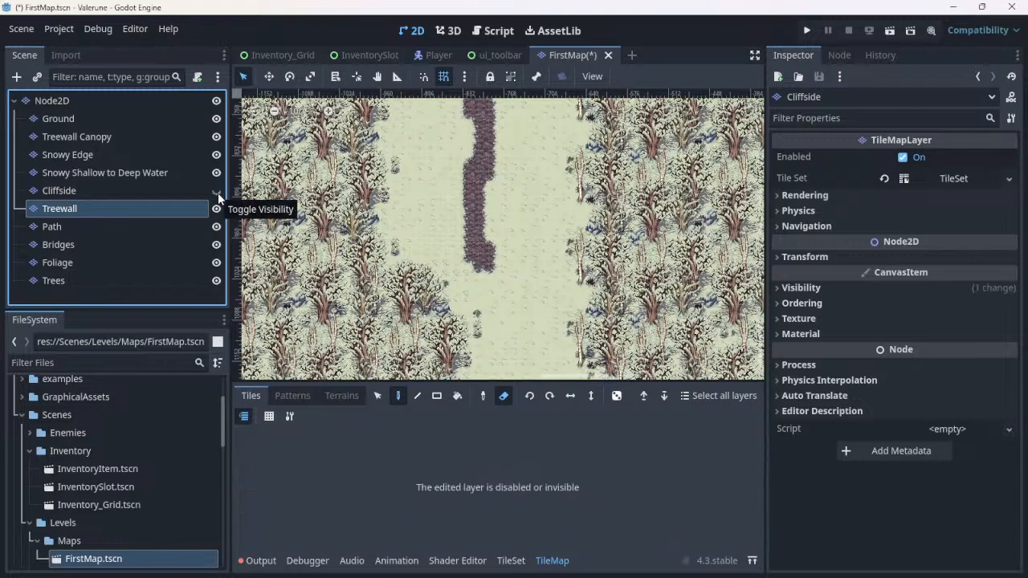
{"action": "left_click", "coordinate": [217, 191]}
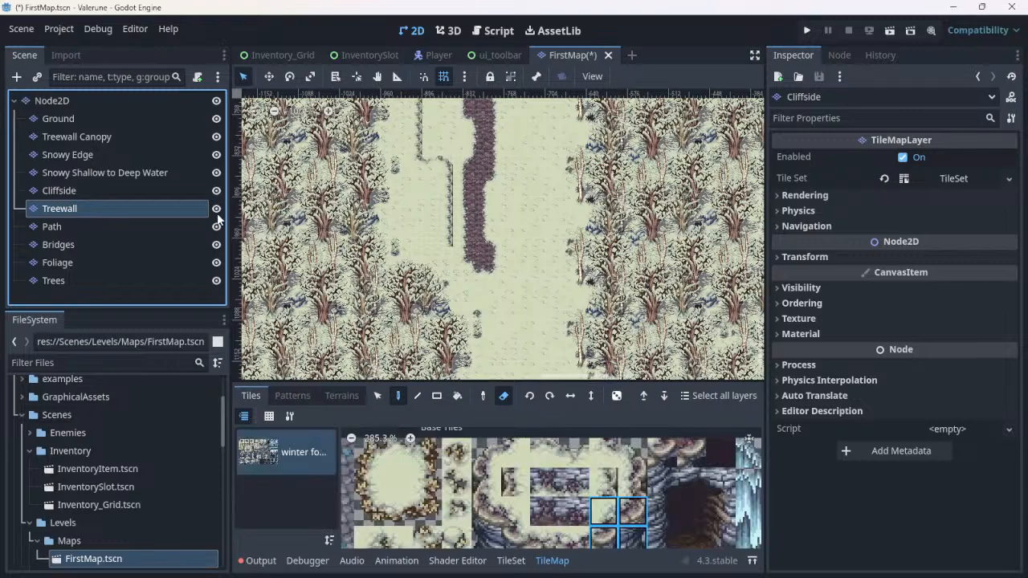
Step: Check what the Treewall, Path, Bridges and Trees layers contribute to the map by toggling their visibility, leaving them all shown
{"action": "left_click", "coordinate": [216, 212]}
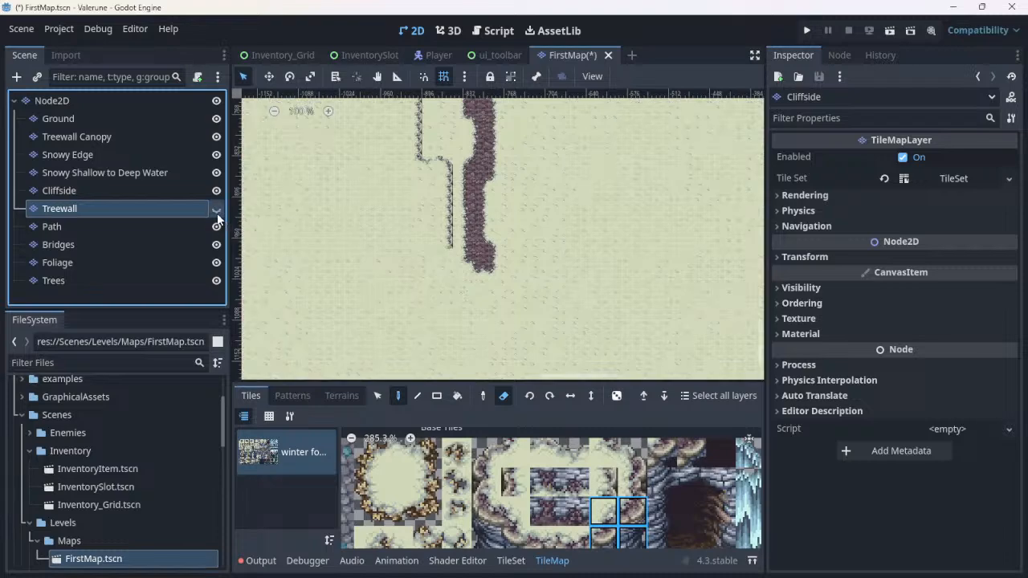
{"action": "left_click", "coordinate": [216, 213]}
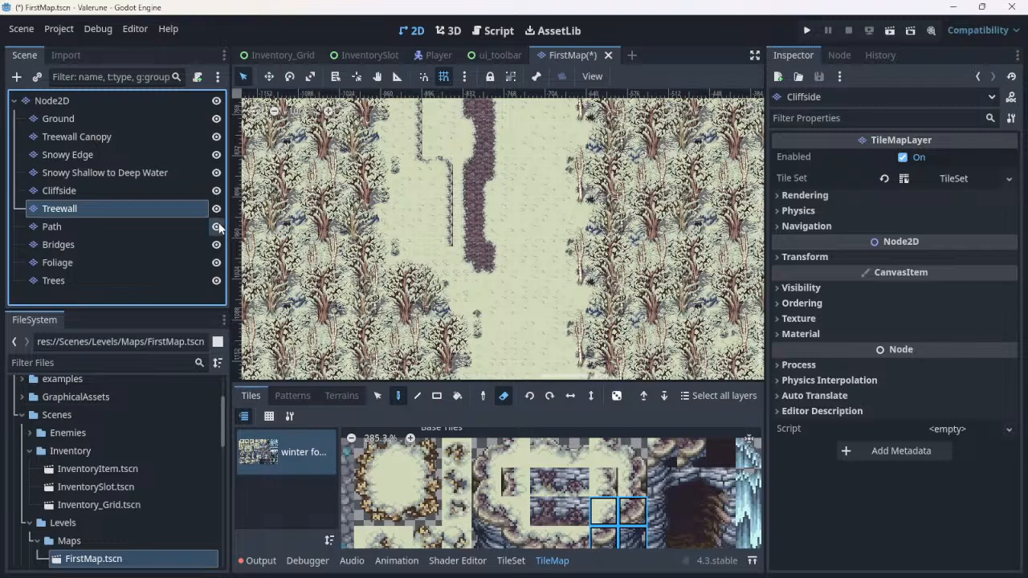
{"action": "left_click", "coordinate": [217, 227]}
{"action": "left_click", "coordinate": [217, 227]}
{"action": "left_click", "coordinate": [216, 247]}
{"action": "left_click", "coordinate": [217, 280]}
{"action": "left_click", "coordinate": [217, 209]}
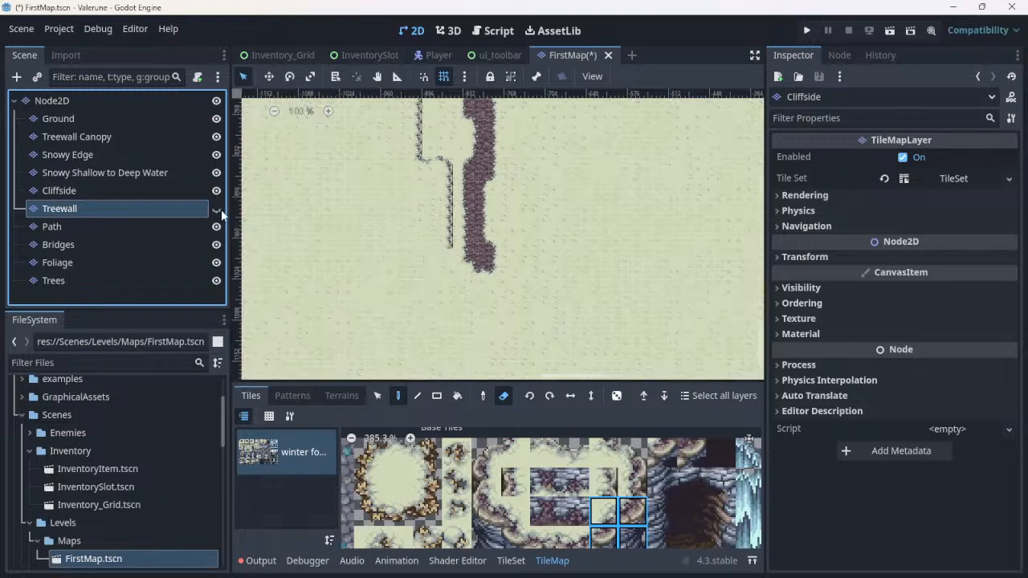
{"action": "left_click", "coordinate": [217, 209]}
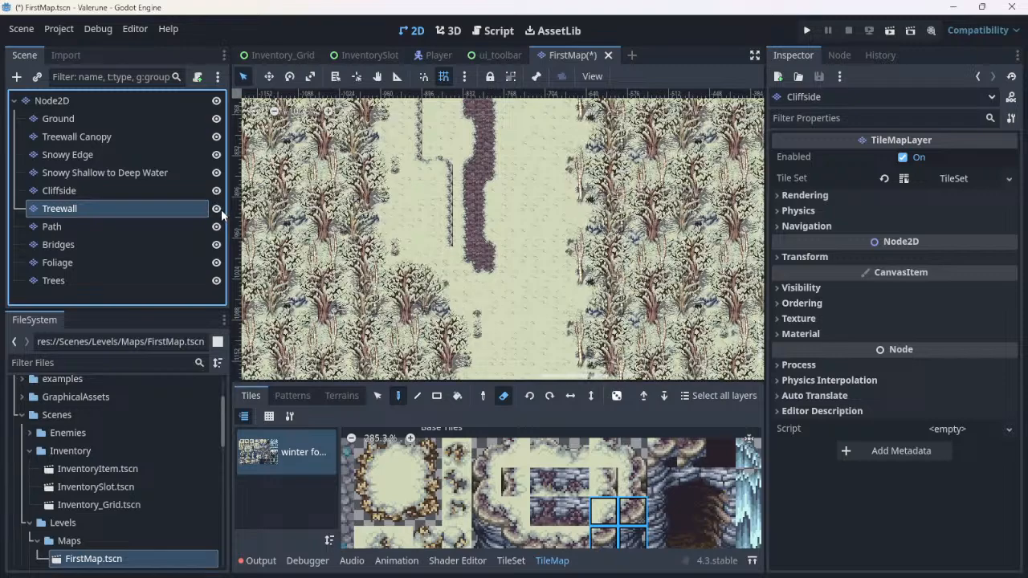
{"action": "left_click", "coordinate": [217, 208]}
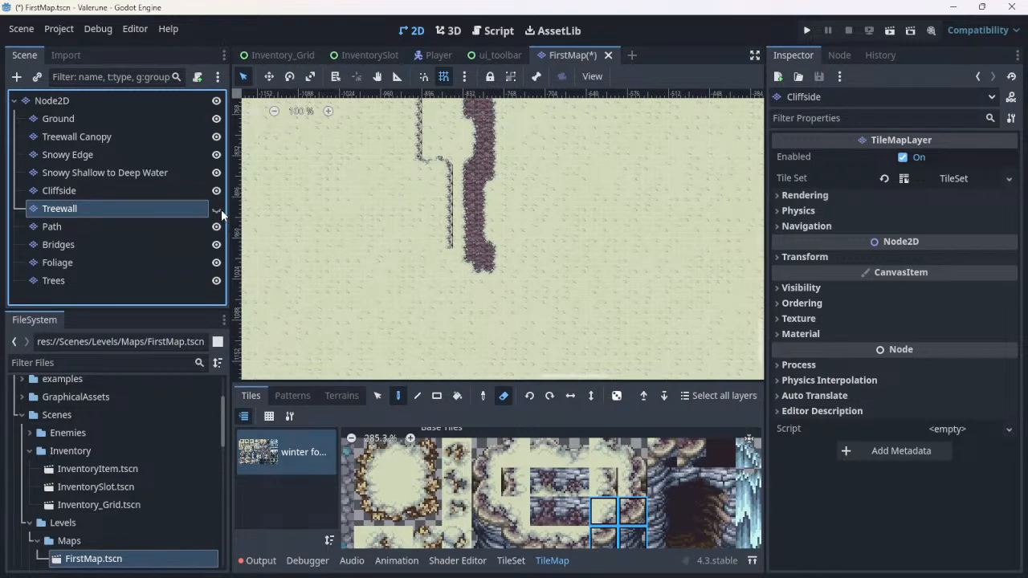
{"action": "left_click", "coordinate": [217, 209]}
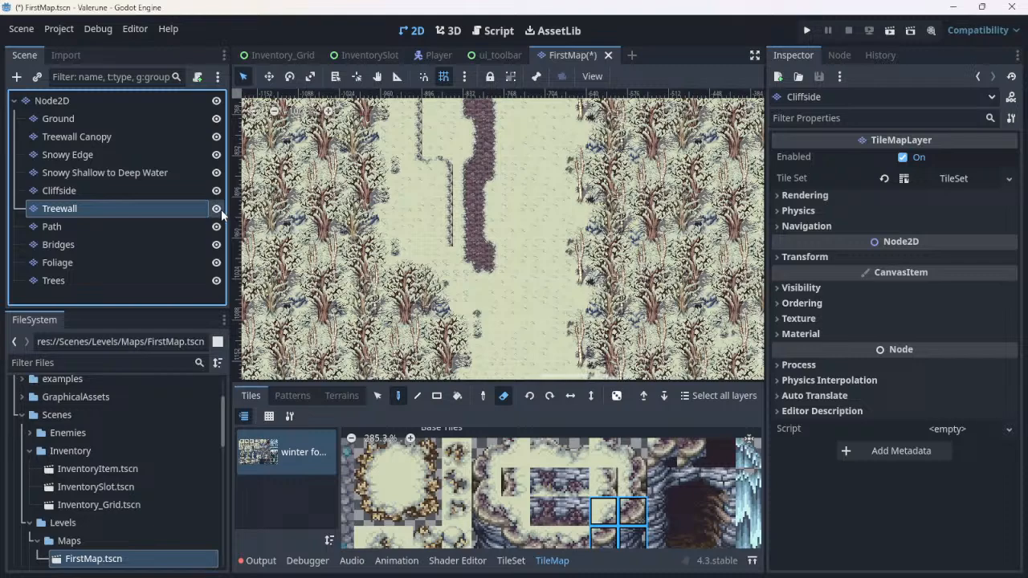
{"action": "left_click", "coordinate": [221, 209]}
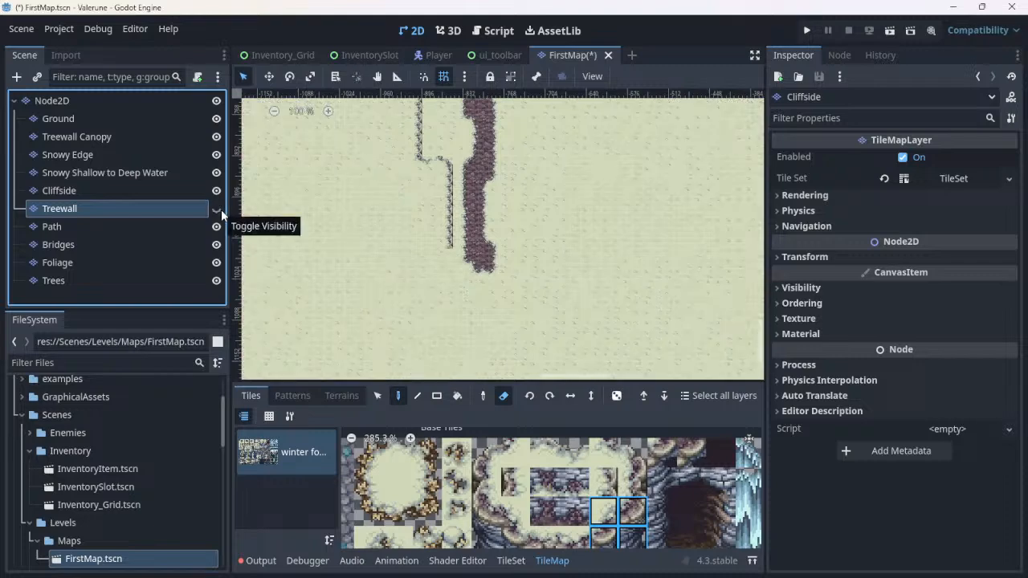
{"action": "left_click", "coordinate": [220, 208]}
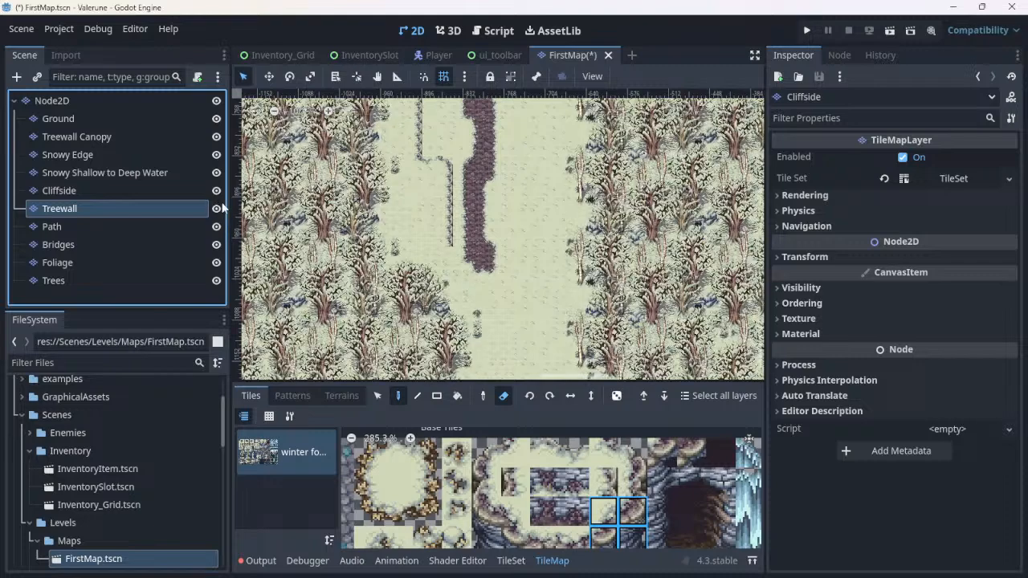
Step: Toggle the visibility of each node from Cliffside up to the Node2D root to inspect its tiles, restoring each one
{"action": "left_click", "coordinate": [216, 191]}
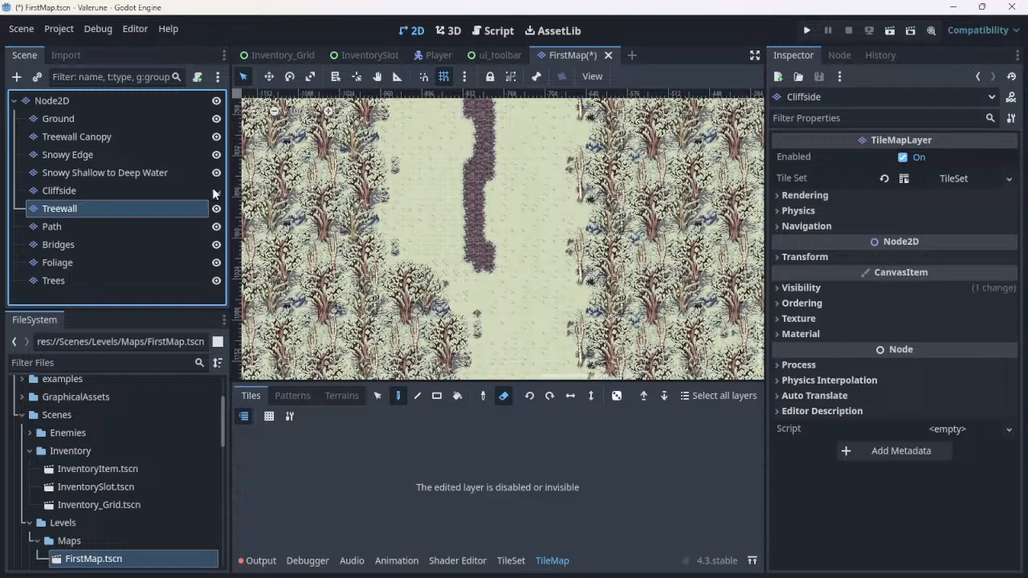
{"action": "left_click", "coordinate": [216, 191]}
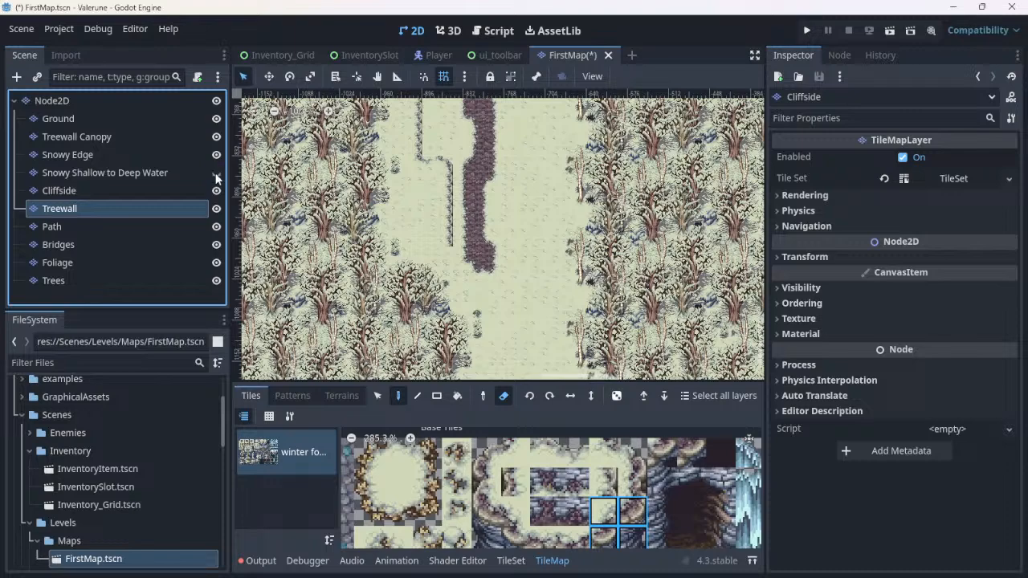
{"action": "left_click", "coordinate": [215, 173]}
{"action": "left_click", "coordinate": [215, 173]}
{"action": "left_click", "coordinate": [217, 156]}
{"action": "left_click", "coordinate": [215, 158]}
{"action": "left_click", "coordinate": [215, 138]}
{"action": "left_click", "coordinate": [215, 138]}
{"action": "left_click", "coordinate": [215, 120]}
{"action": "left_click", "coordinate": [215, 120]}
{"action": "left_click", "coordinate": [217, 101]}
{"action": "left_click", "coordinate": [216, 101]}
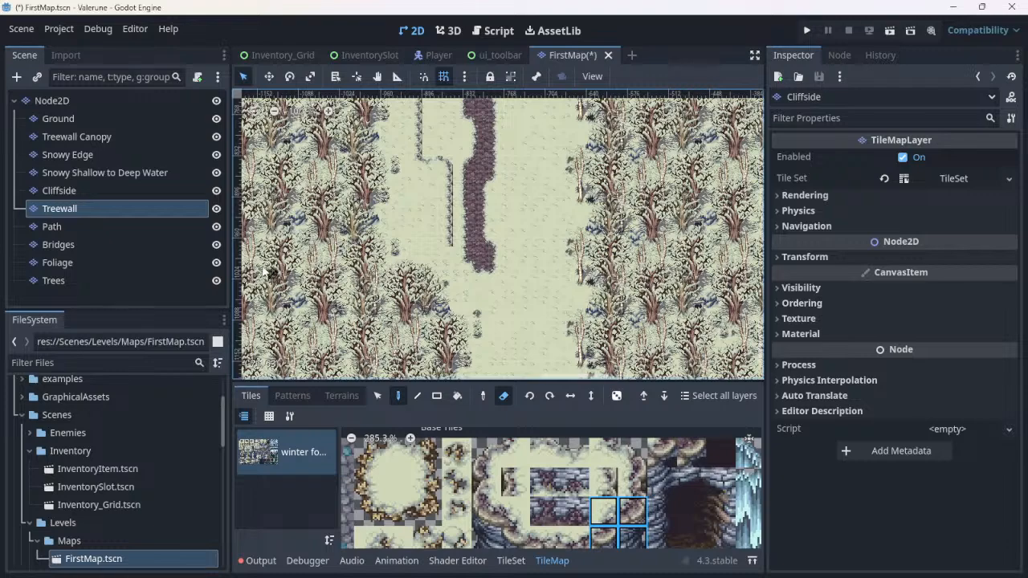
Step: Inspect the tiles on the Trees, Foliage, Bridges, Path and Treewall layers by toggling visibility from Trees upward, leaving all layers shown
{"action": "left_click", "coordinate": [218, 280]}
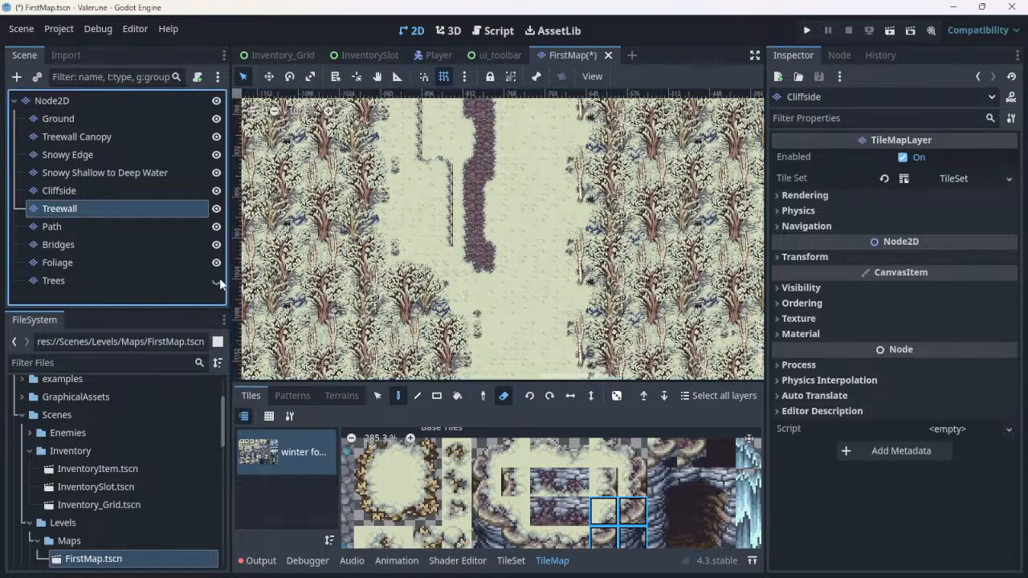
{"action": "left_click", "coordinate": [218, 280]}
{"action": "left_click", "coordinate": [217, 262]}
{"action": "left_click", "coordinate": [218, 251]}
{"action": "left_click", "coordinate": [217, 221]}
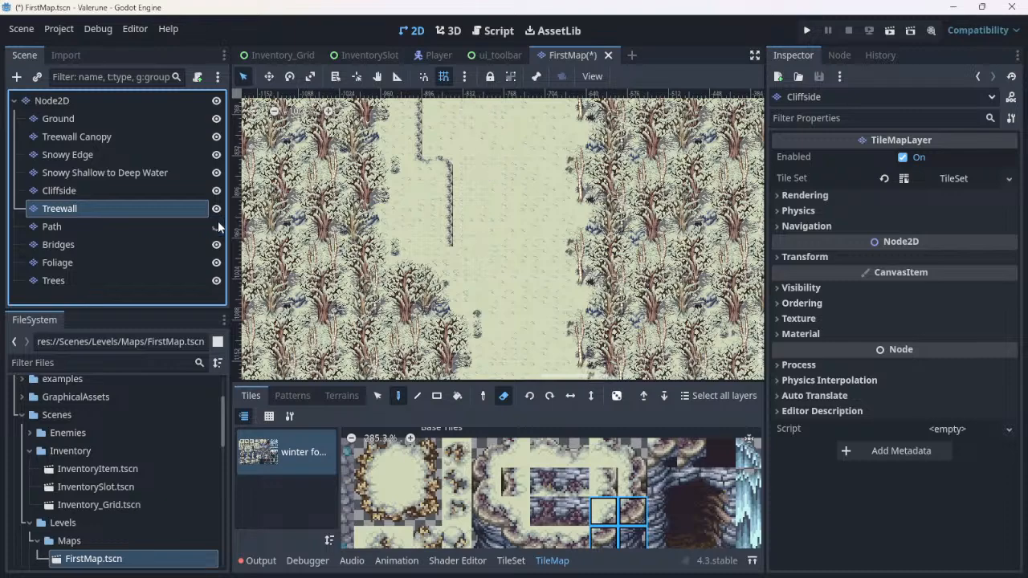
{"action": "left_click", "coordinate": [218, 222]}
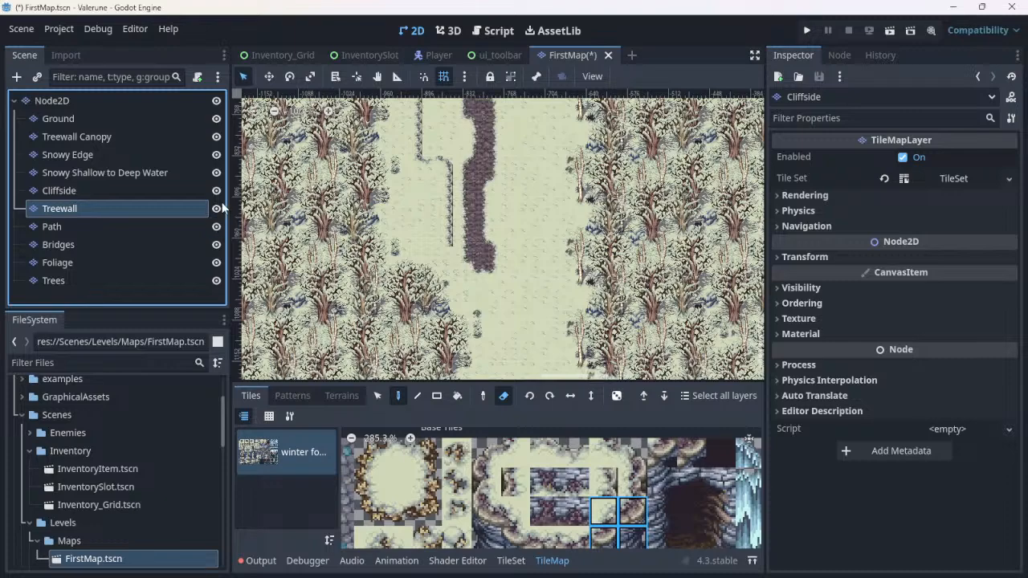
{"action": "left_click", "coordinate": [217, 208]}
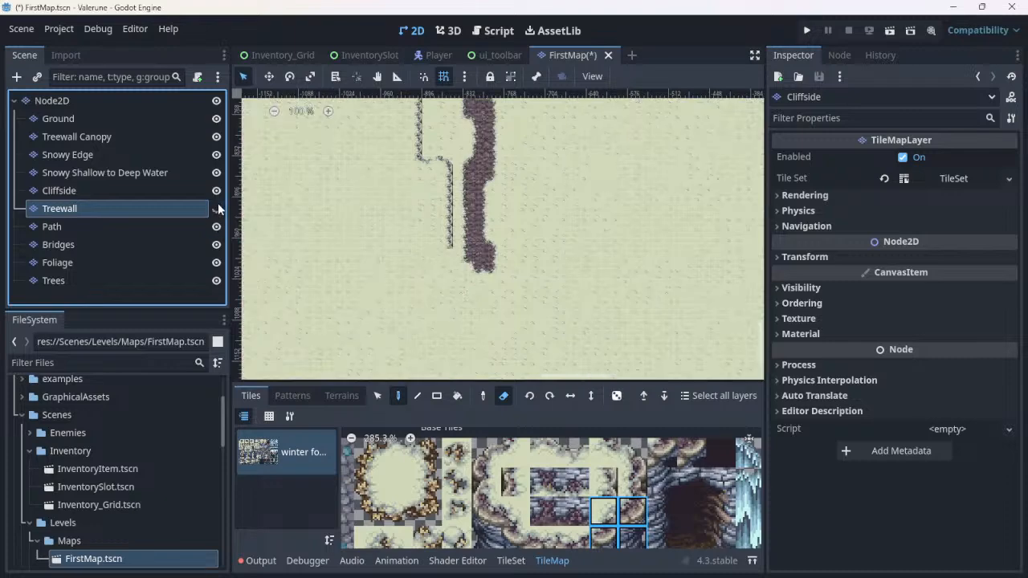
{"action": "left_click", "coordinate": [217, 208]}
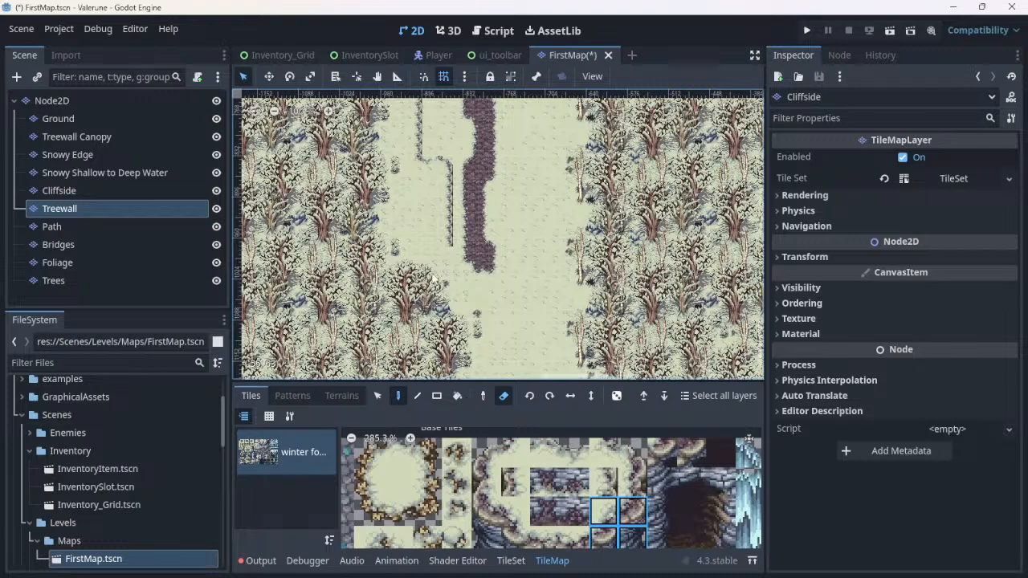
Step: Inspect the trees around the lower end of the cliff line by hiding and reshowing the Treewall layer
{"action": "scroll", "coordinate": [446, 278], "scroll_direction": "up", "scroll_amount": 5}
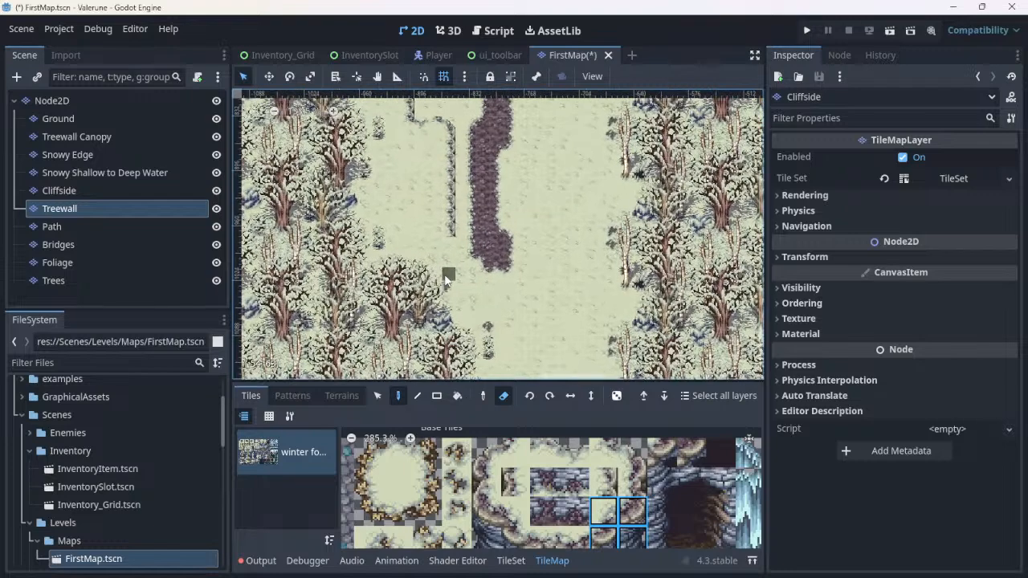
{"action": "scroll", "coordinate": [446, 279], "scroll_direction": "up", "scroll_amount": 1}
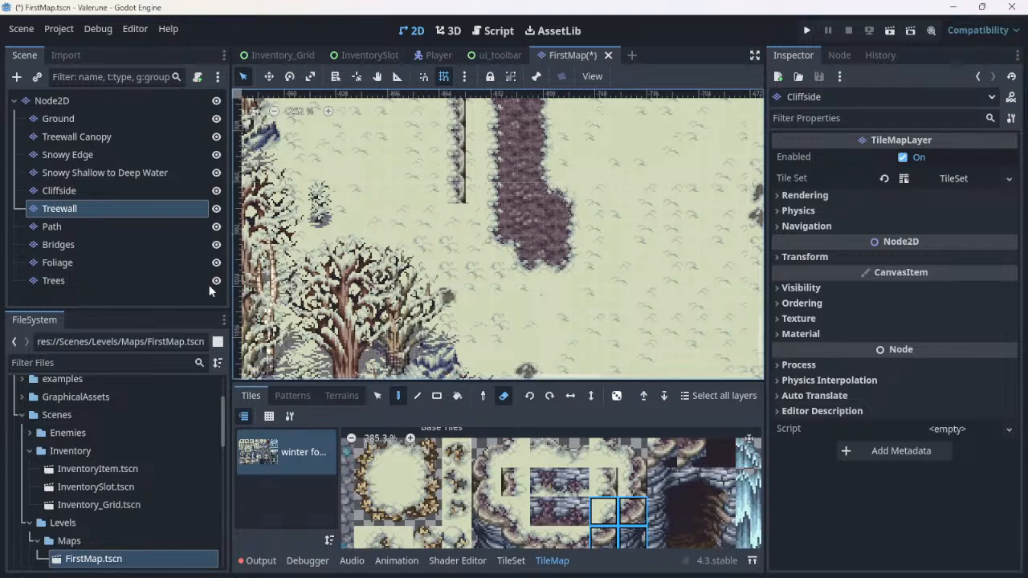
{"action": "left_click", "coordinate": [216, 208]}
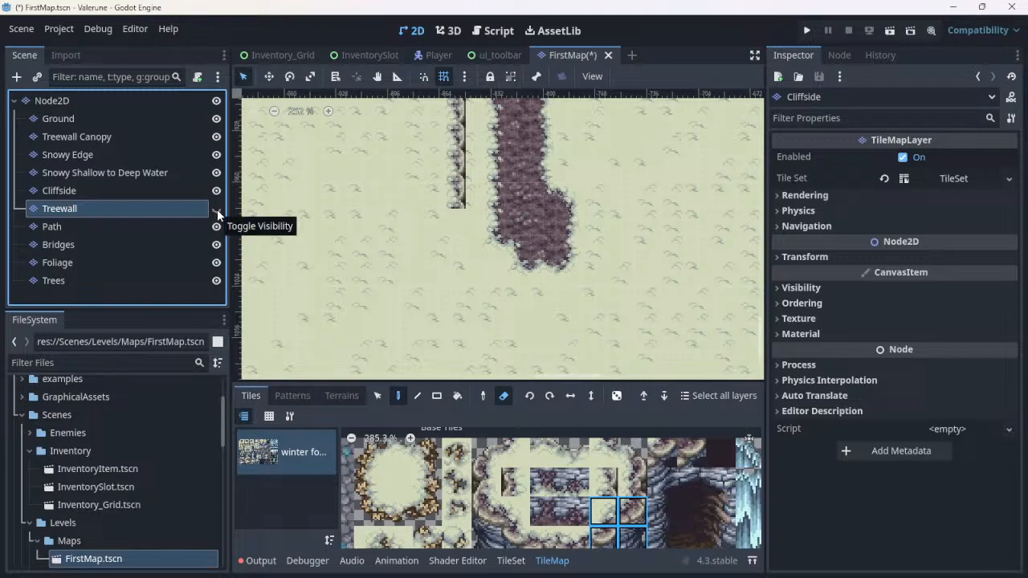
{"action": "left_click", "coordinate": [216, 208]}
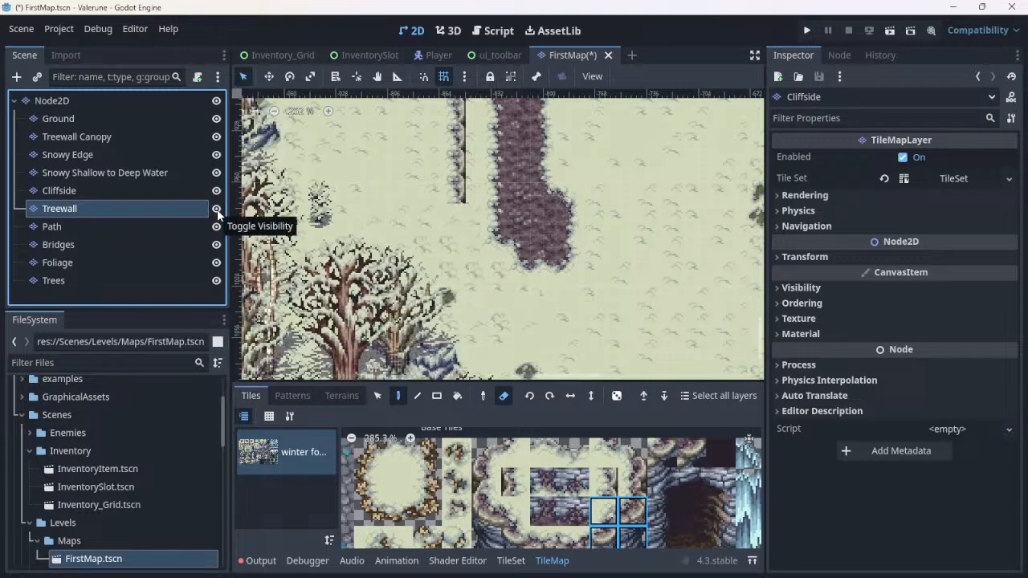
{"action": "scroll", "coordinate": [560, 321], "scroll_direction": "down", "scroll_amount": 1}
{"action": "scroll", "coordinate": [561, 322], "scroll_direction": "down", "scroll_amount": 4}
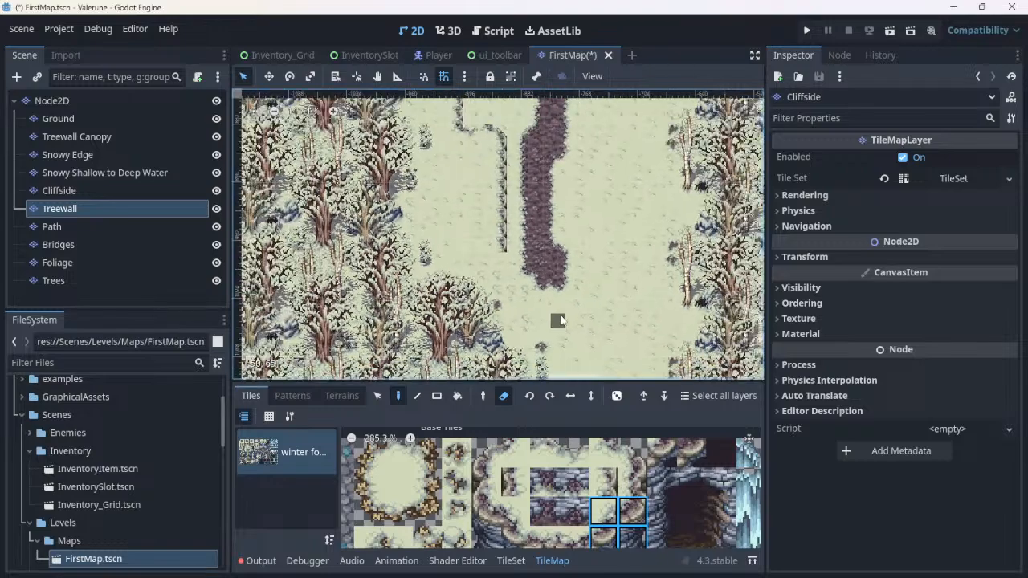
{"action": "scroll", "coordinate": [561, 321], "scroll_direction": "up", "scroll_amount": 1}
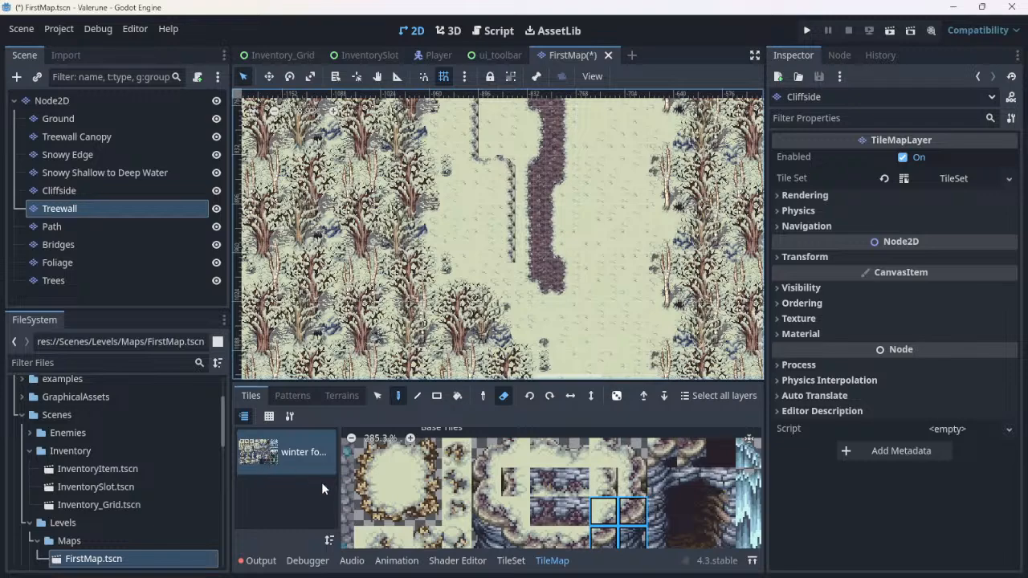
Step: Switch from tile to terrain editing, with the eraser enabled and Terrain 0 of Terrain Set 0 selected
{"action": "left_click", "coordinate": [298, 498]}
{"action": "left_click", "coordinate": [545, 482]}
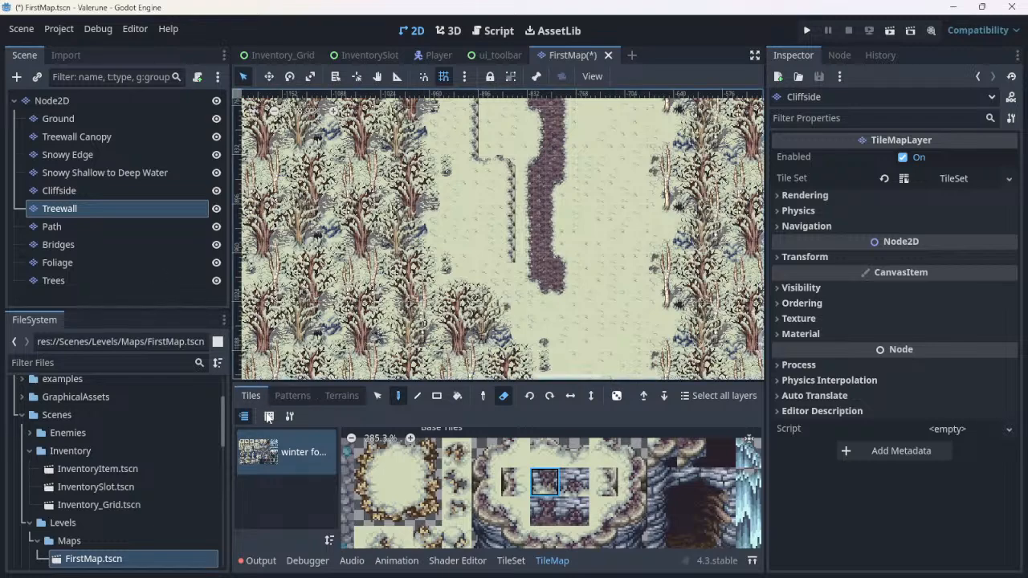
{"action": "left_click", "coordinate": [345, 401]}
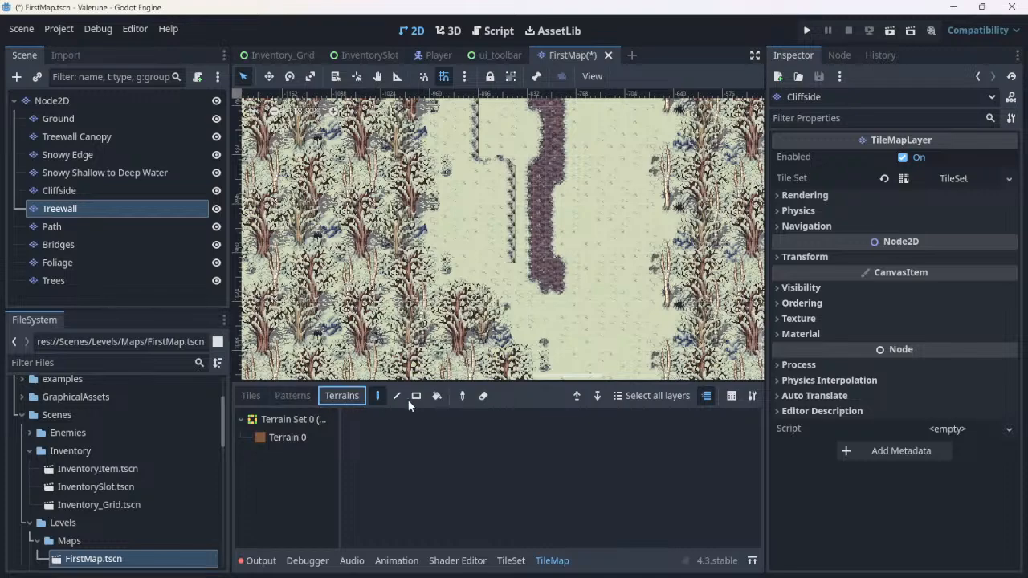
{"action": "left_click", "coordinate": [483, 397]}
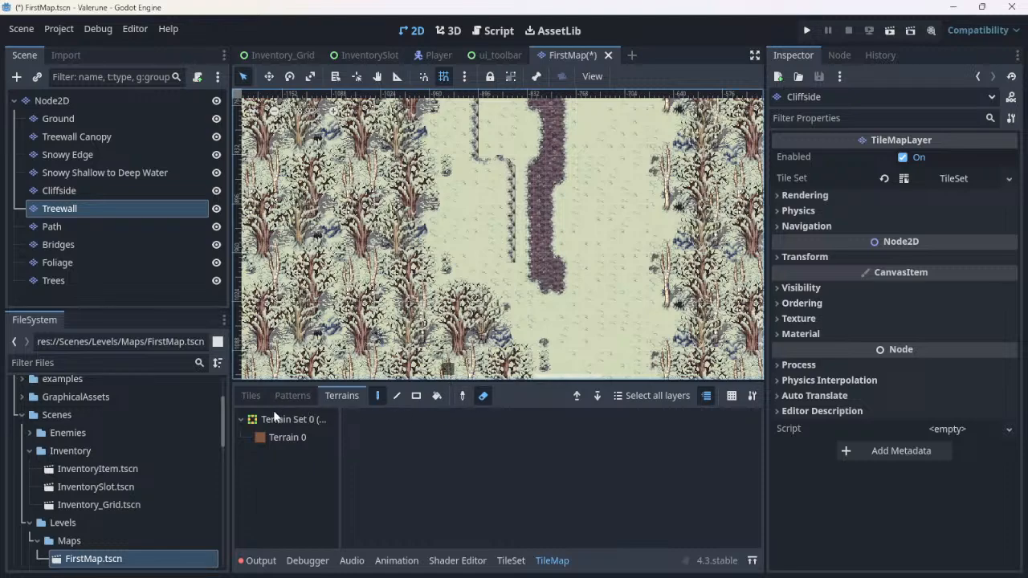
{"action": "left_click", "coordinate": [277, 436]}
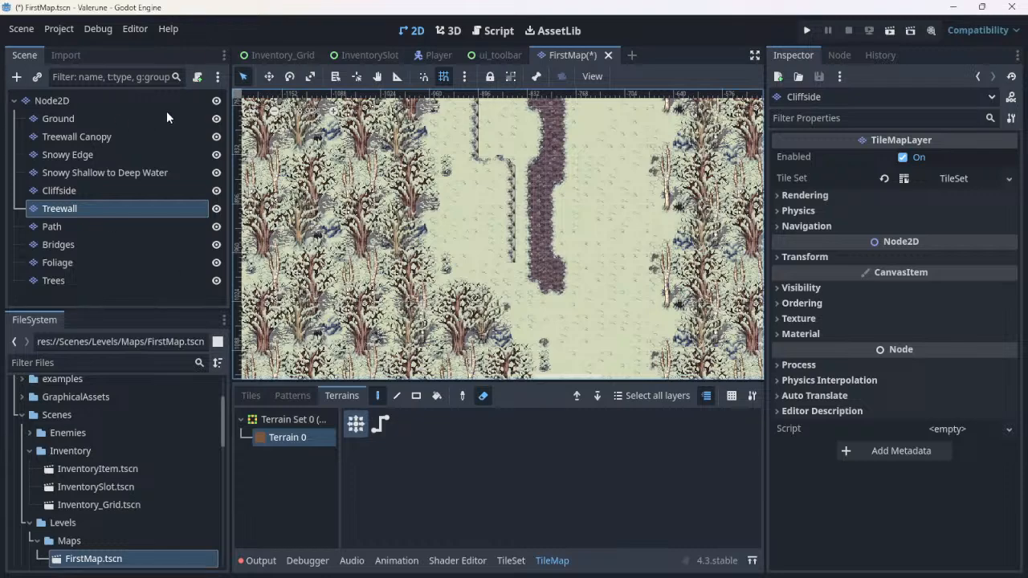
Step: Check the Treewall layer's extent by hiding and reshowing it, and return to the tile palette to view the whole tileset
{"action": "left_click", "coordinate": [216, 209]}
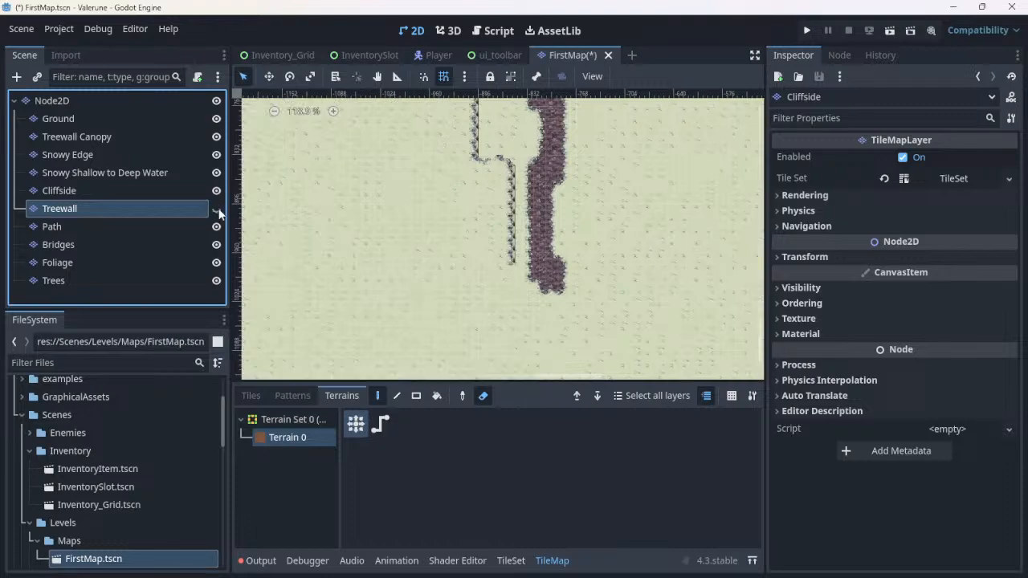
{"action": "left_click", "coordinate": [216, 208]}
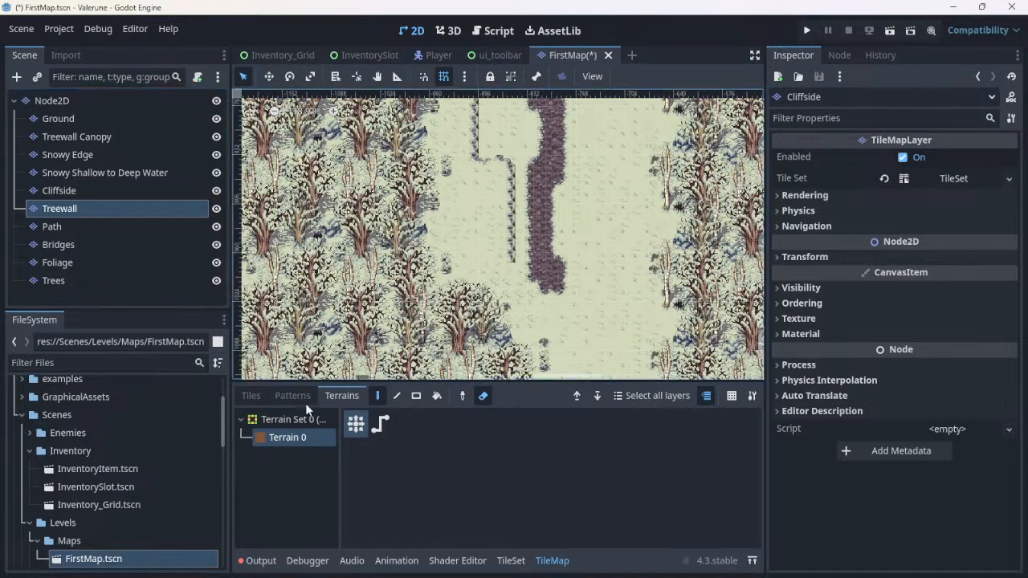
{"action": "left_click", "coordinate": [248, 396]}
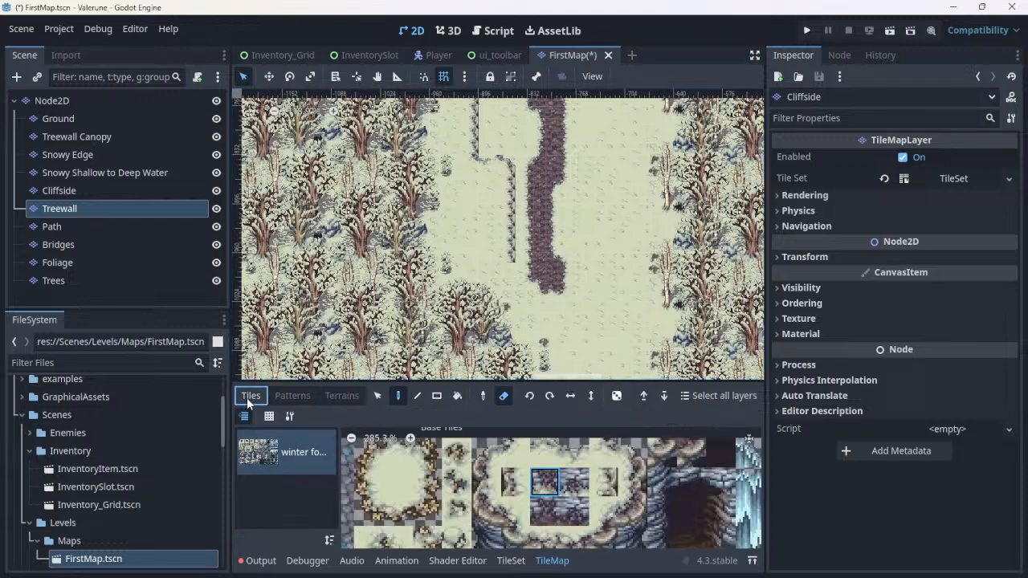
{"action": "left_click", "coordinate": [501, 396]}
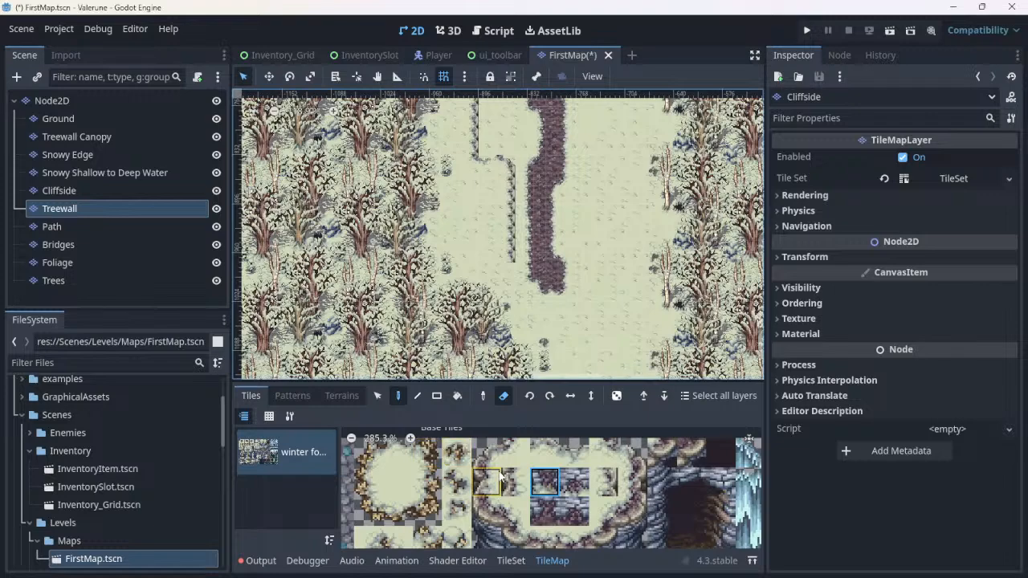
{"action": "scroll", "coordinate": [500, 477], "scroll_direction": "down", "scroll_amount": 4}
{"action": "scroll", "coordinate": [499, 476], "scroll_direction": "down", "scroll_amount": 5}
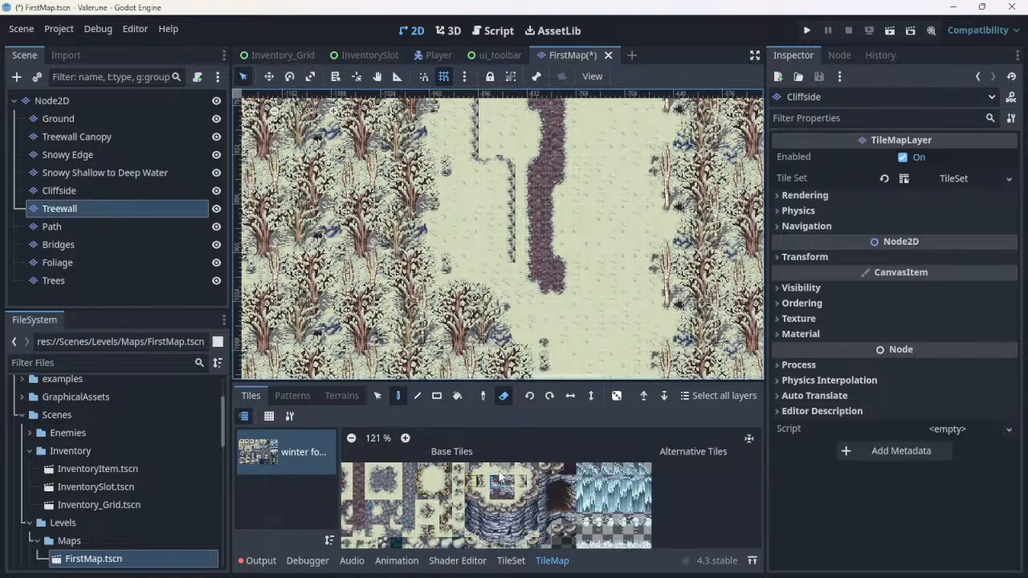
{"action": "scroll", "coordinate": [500, 476], "scroll_direction": "down", "scroll_amount": 2}
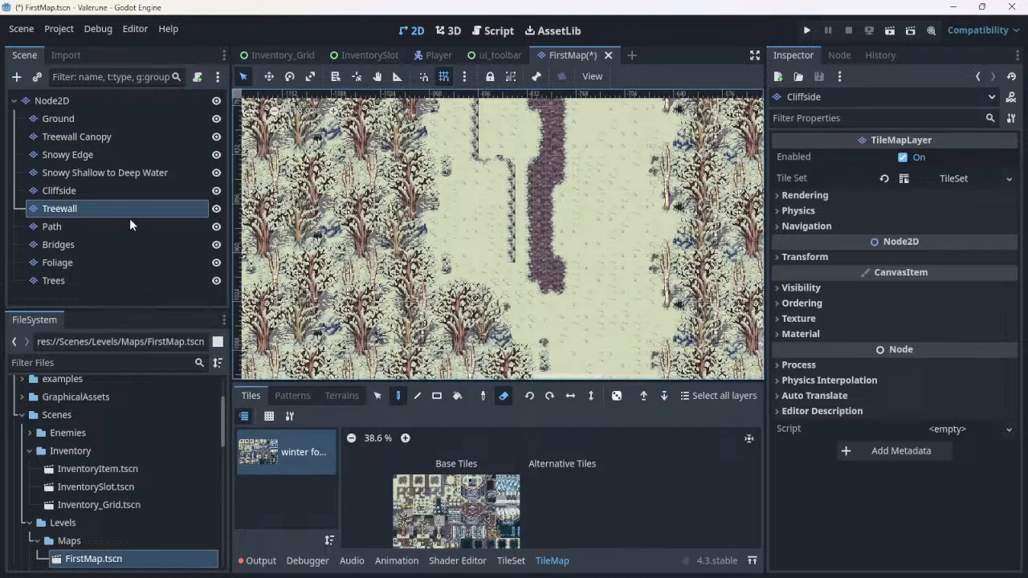
Step: Make the Treewall layer active and erase the large tree block below the lower end of the cliff line
{"action": "left_click", "coordinate": [106, 215]}
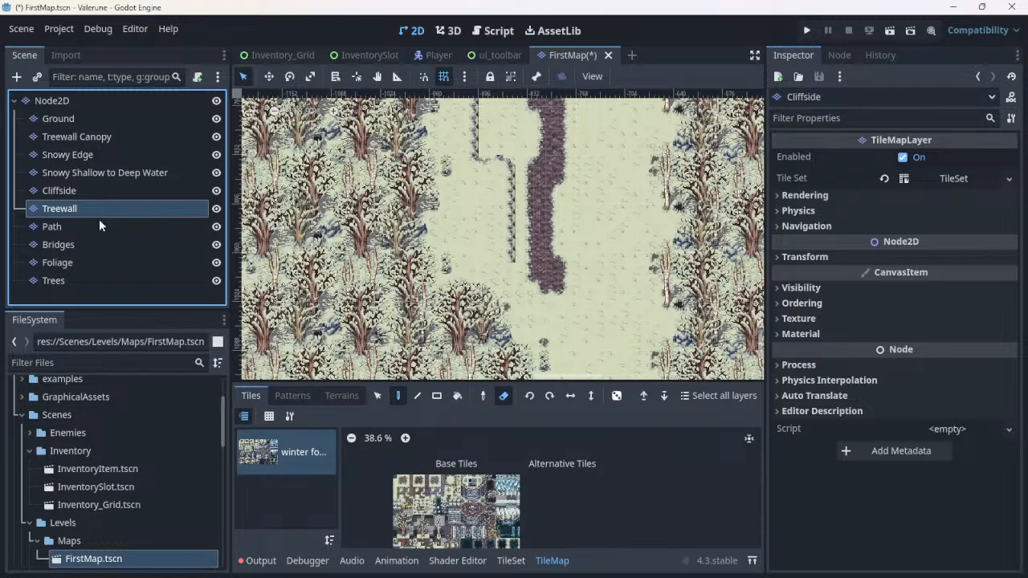
{"action": "left_click", "coordinate": [88, 228]}
{"action": "left_click", "coordinate": [89, 208]}
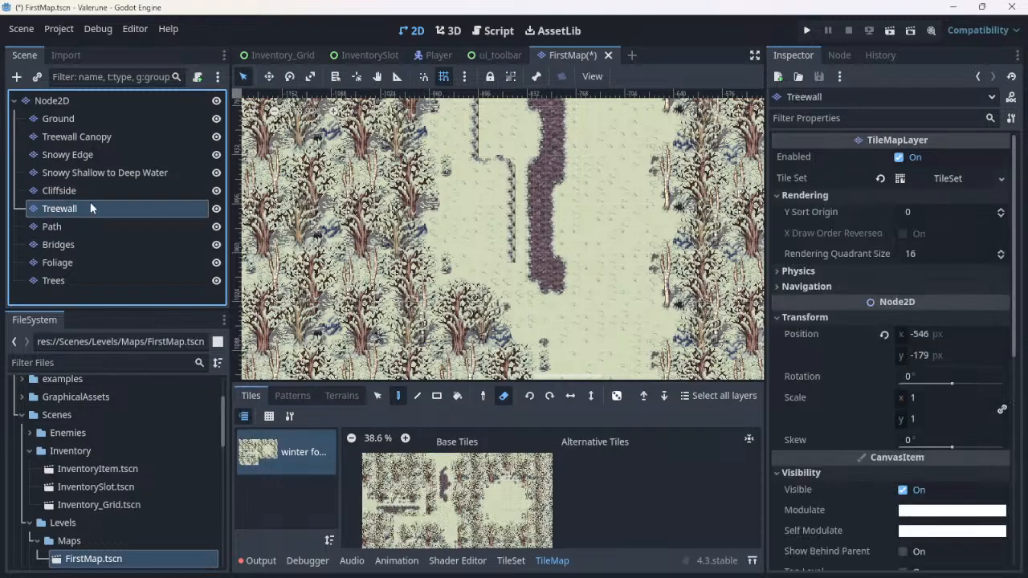
{"action": "left_click", "coordinate": [107, 189]}
{"action": "left_click", "coordinate": [109, 208]}
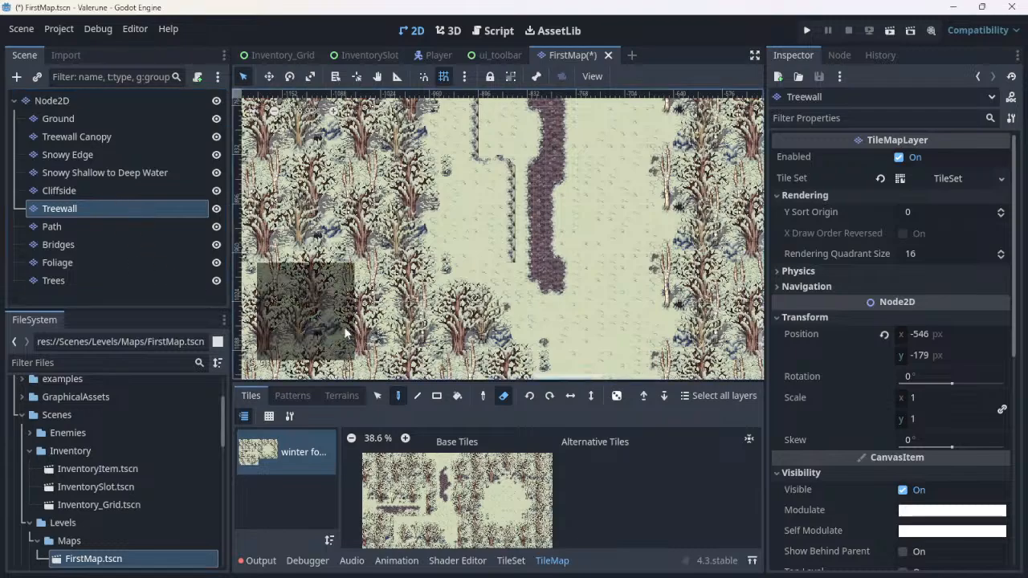
{"action": "scroll", "coordinate": [383, 298], "scroll_direction": "up", "scroll_amount": 3}
{"action": "scroll", "coordinate": [382, 298], "scroll_direction": "up", "scroll_amount": 2}
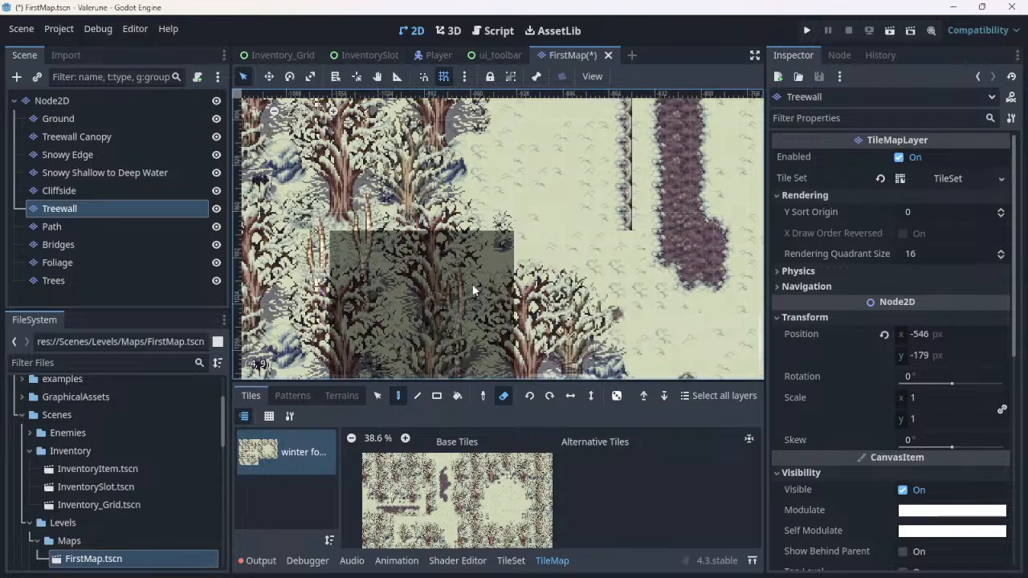
{"action": "scroll", "coordinate": [486, 295], "scroll_direction": "down", "scroll_amount": 2}
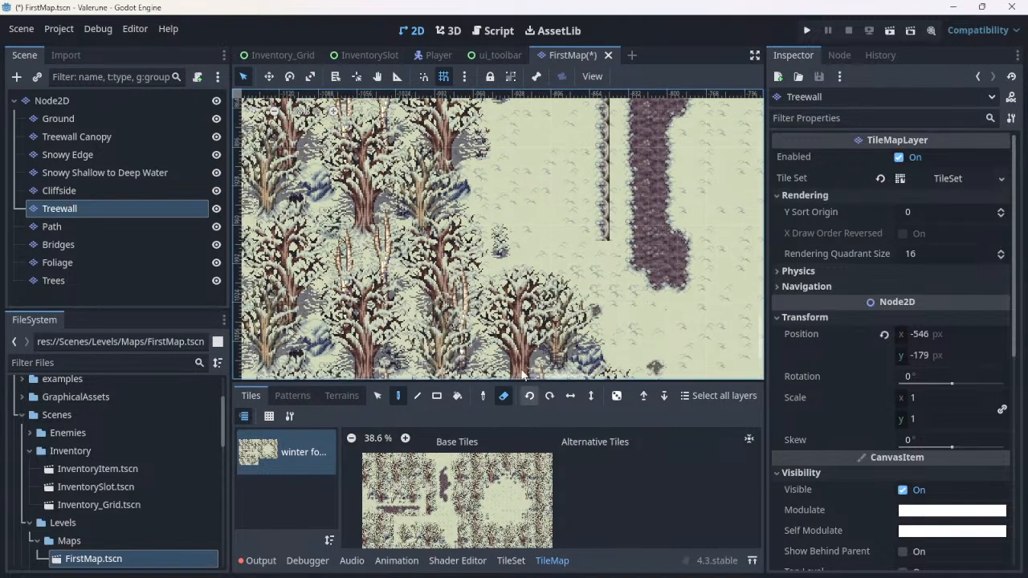
{"action": "scroll", "coordinate": [557, 271], "scroll_direction": "down", "scroll_amount": 2}
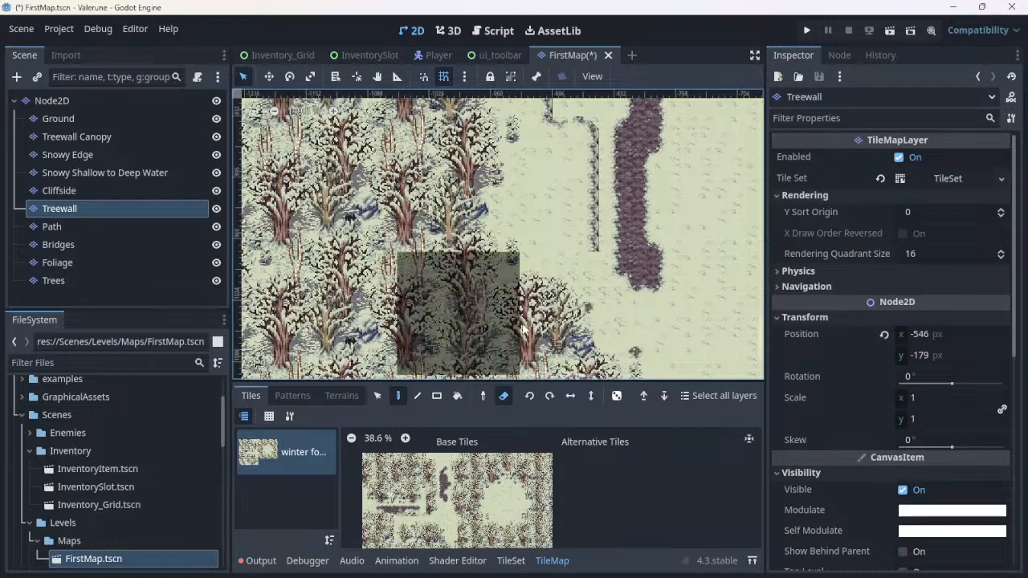
{"action": "left_click", "coordinate": [547, 324]}
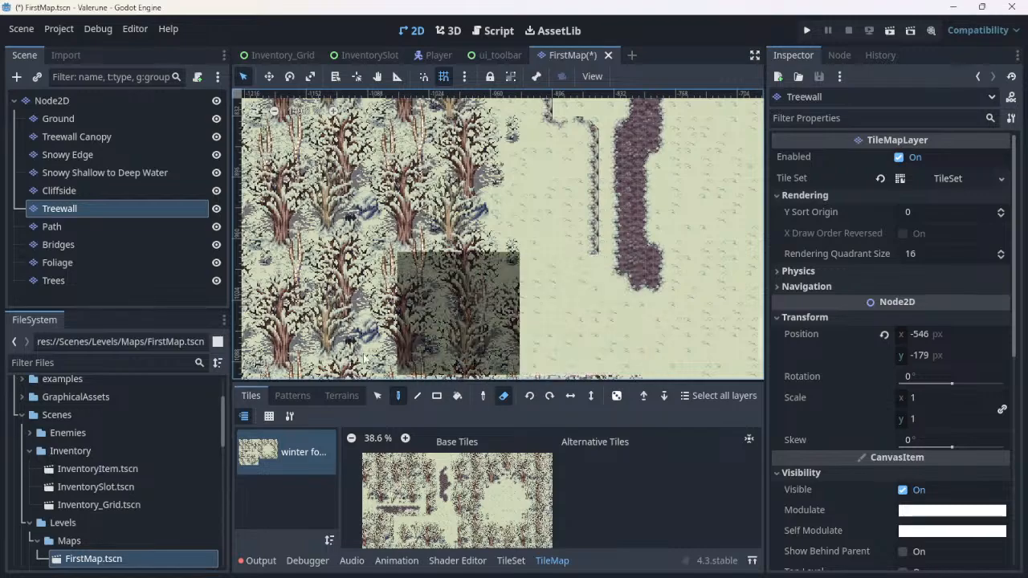
Step: Examine the gap left in the tree wall and undo the tree block erasure on the Treewall layer
{"action": "scroll", "coordinate": [513, 278], "scroll_direction": "down", "scroll_amount": 2}
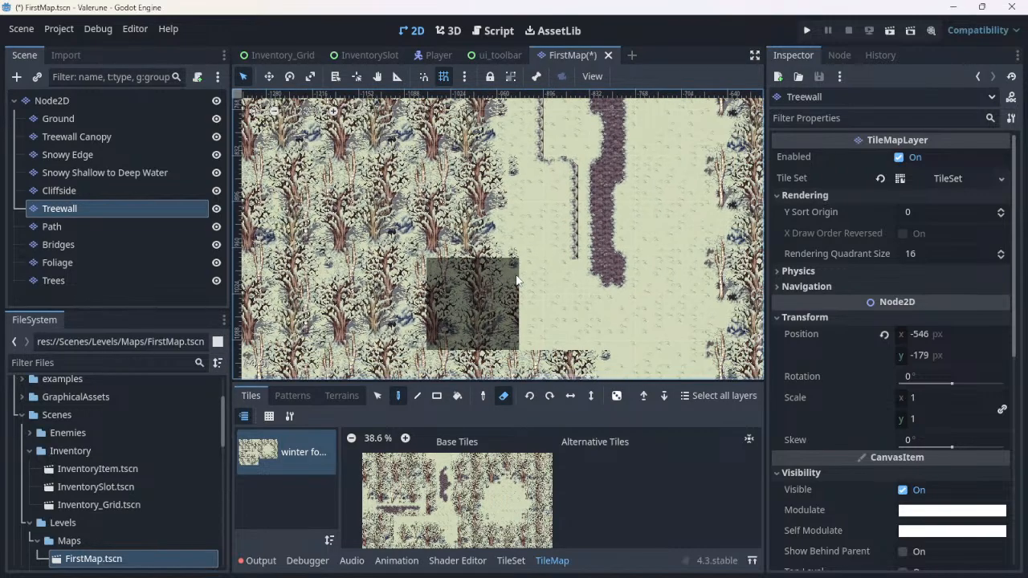
{"action": "scroll", "coordinate": [516, 276], "scroll_direction": "down", "scroll_amount": 6}
{"action": "scroll", "coordinate": [634, 281], "scroll_direction": "up", "scroll_amount": 5}
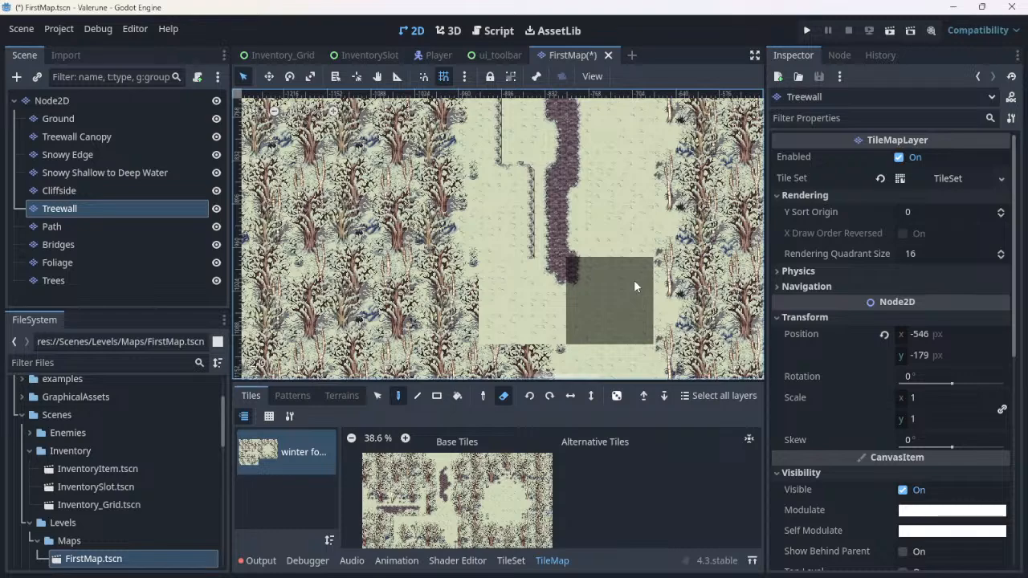
{"action": "key", "text": "ctrl+z"}
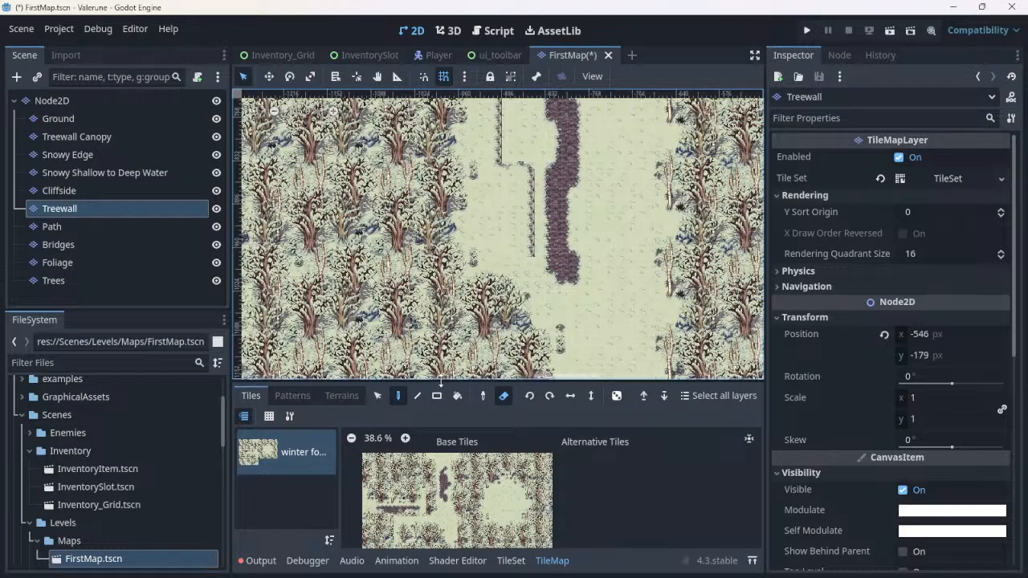
{"action": "scroll", "coordinate": [478, 322], "scroll_direction": "up", "scroll_amount": 3}
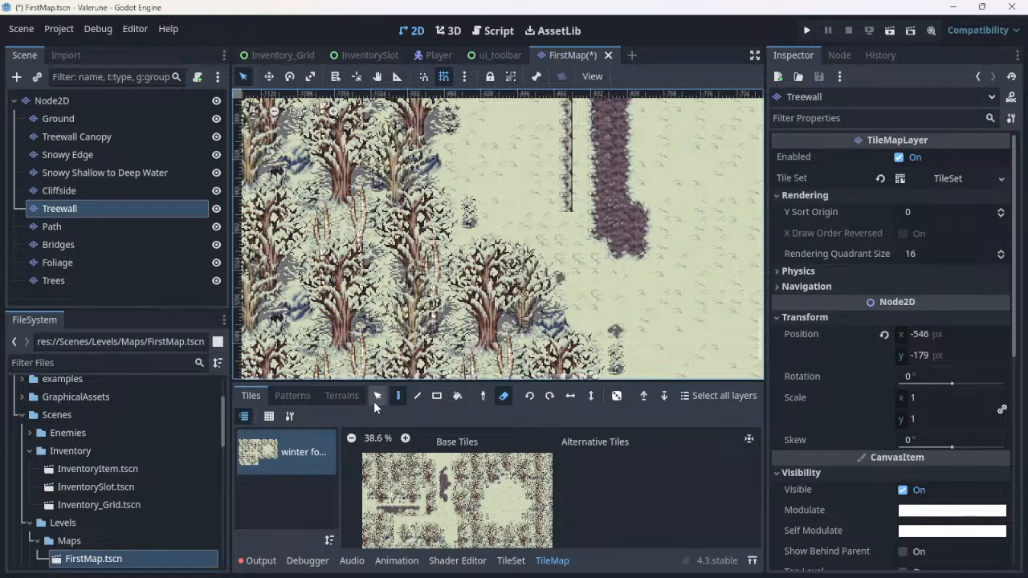
{"action": "left_click", "coordinate": [418, 395]}
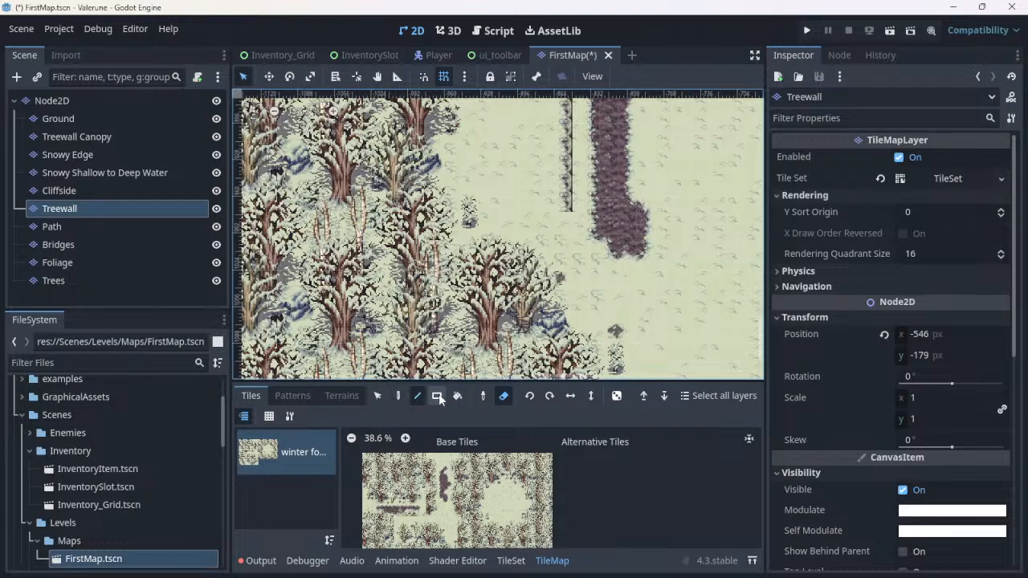
{"action": "left_click", "coordinate": [401, 394]}
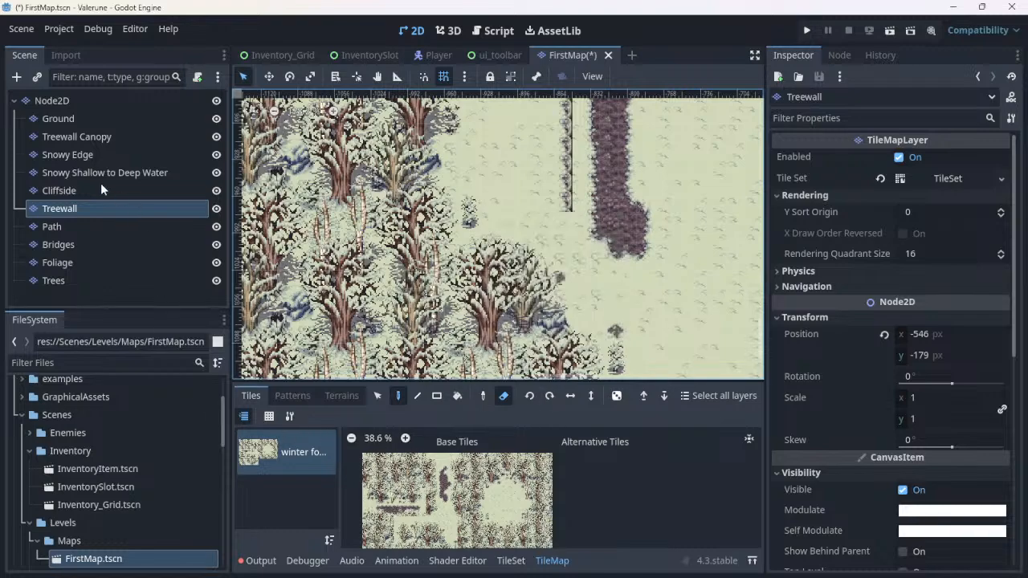
Step: Make the Cliffside layer active and pick the two-by-two cliff corner tile block for painting at the cliff line's lower end
{"action": "left_click", "coordinate": [87, 201]}
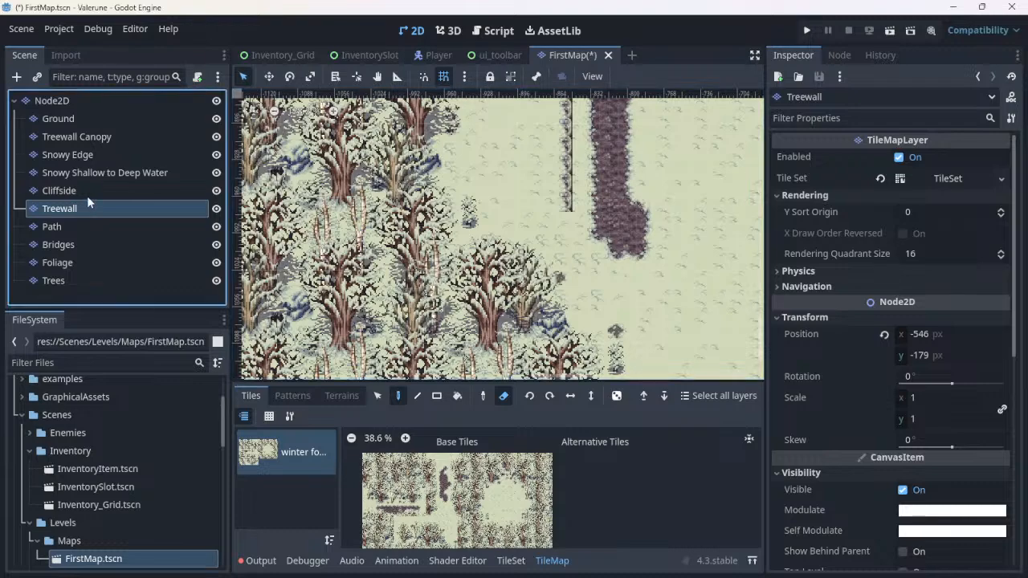
{"action": "left_click", "coordinate": [86, 195]}
{"action": "left_click", "coordinate": [87, 195]}
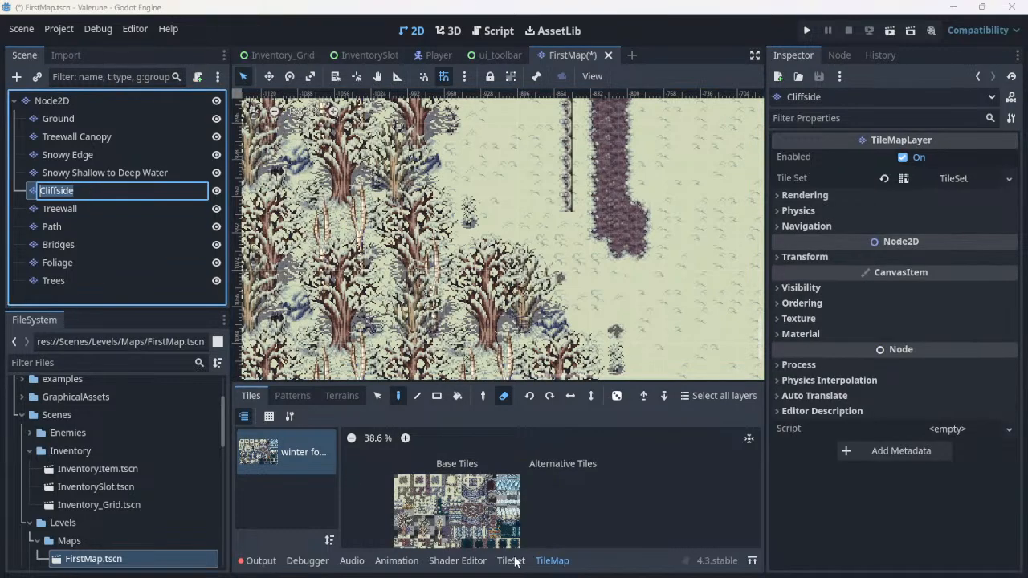
{"action": "scroll", "coordinate": [511, 511], "scroll_direction": "up", "scroll_amount": 2}
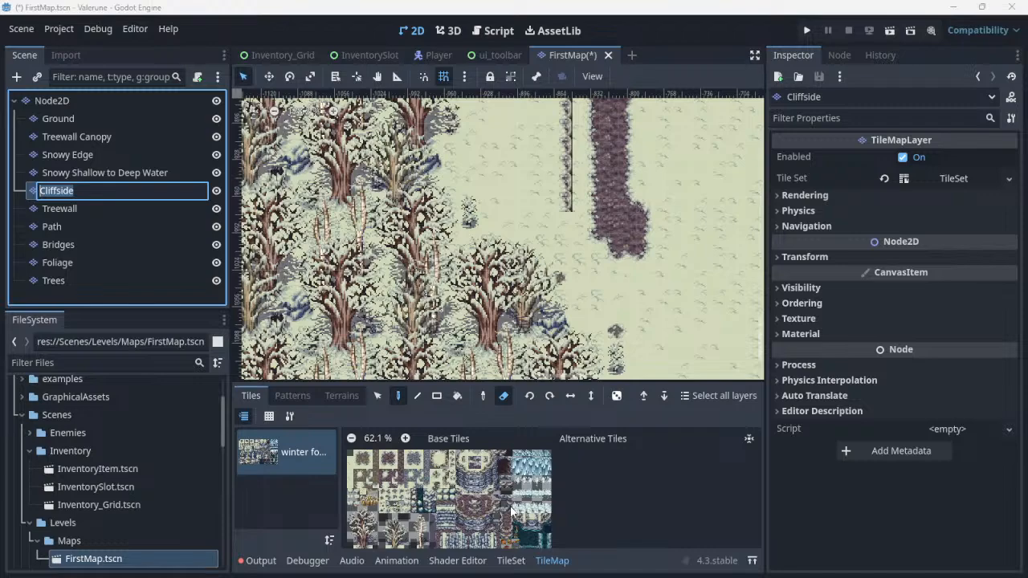
{"action": "scroll", "coordinate": [511, 507], "scroll_direction": "up", "scroll_amount": 1}
{"action": "scroll", "coordinate": [506, 458], "scroll_direction": "up", "scroll_amount": 1}
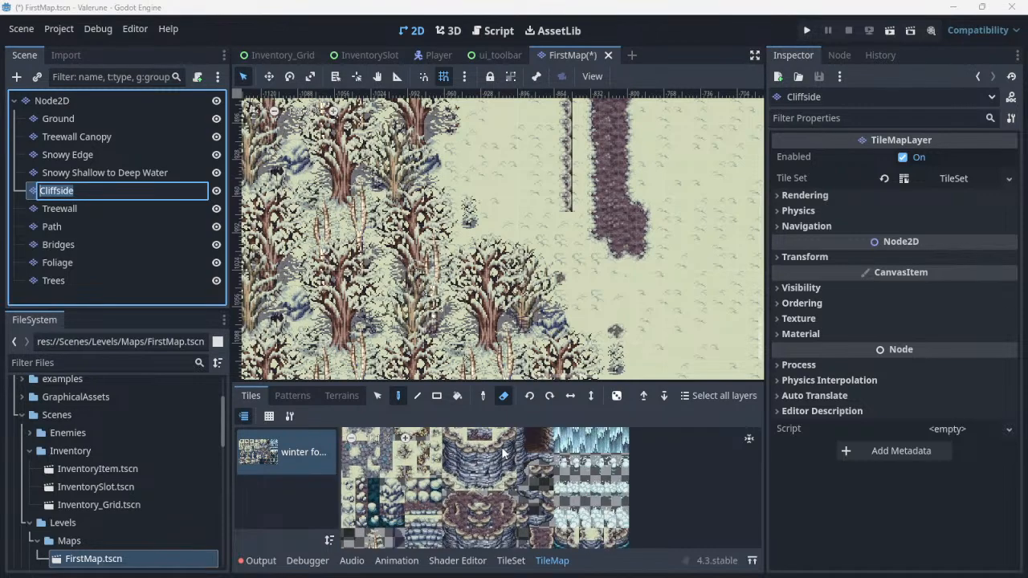
{"action": "left_click", "coordinate": [499, 438]}
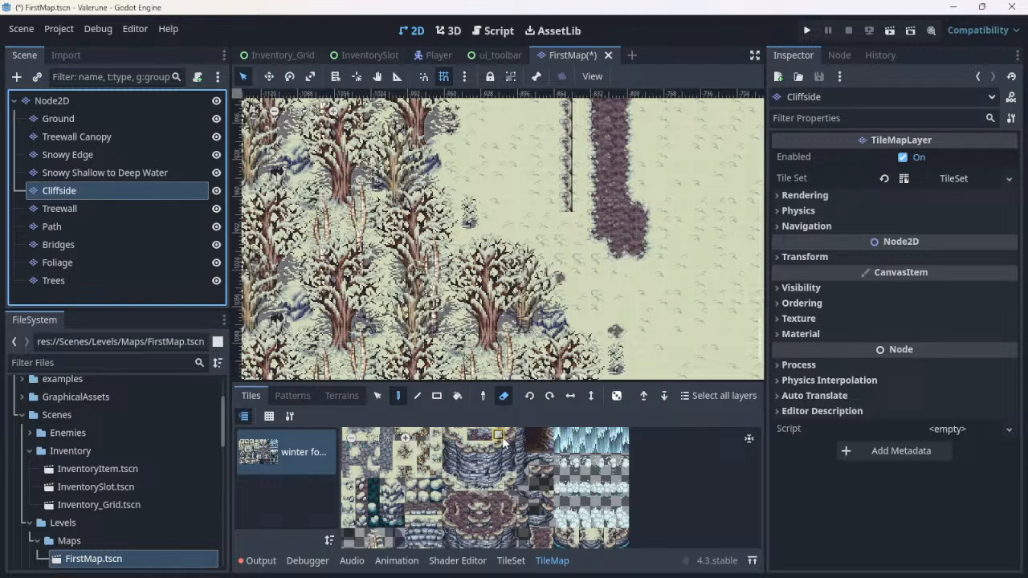
{"action": "left_click", "coordinate": [505, 441]}
{"action": "left_click", "coordinate": [504, 443]}
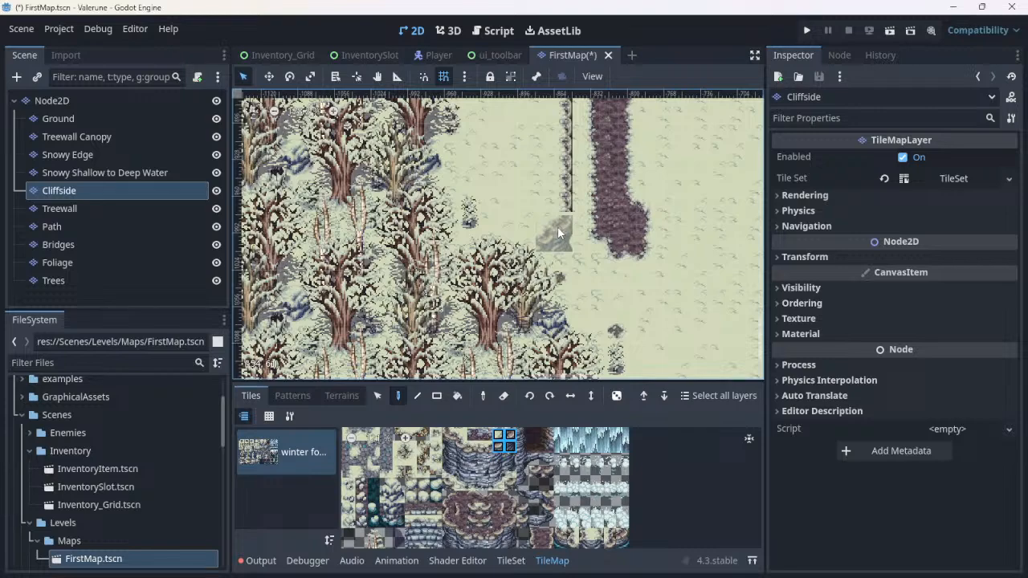
{"action": "left_click", "coordinate": [418, 325]}
Step: Move the Treewall layer above Cliffside in the scene tree, keeping the name Treewall
{"action": "left_click_drag", "start_coordinate": [90, 211], "coordinate": [89, 193]}
{"action": "left_click_drag", "start_coordinate": [88, 190], "coordinate": [302, 193]}
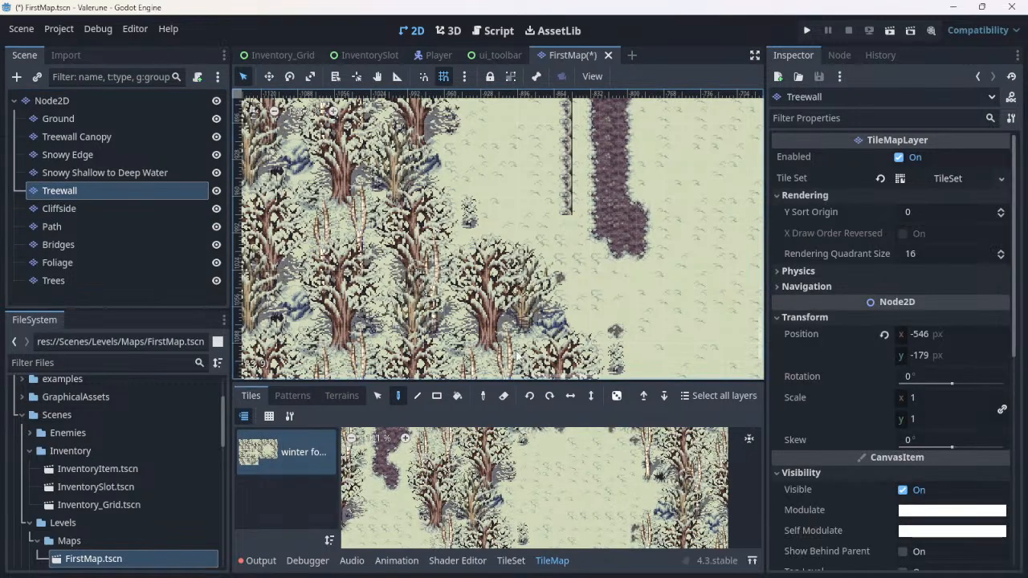
{"action": "scroll", "coordinate": [589, 207], "scroll_direction": "up", "scroll_amount": 2}
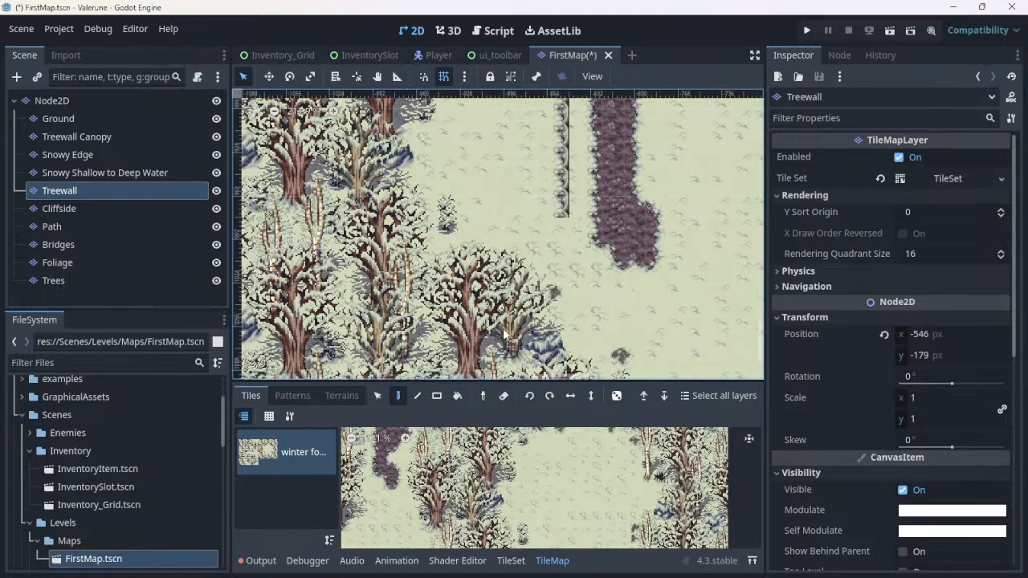
{"action": "left_click", "coordinate": [119, 192]}
{"action": "left_click", "coordinate": [119, 192]}
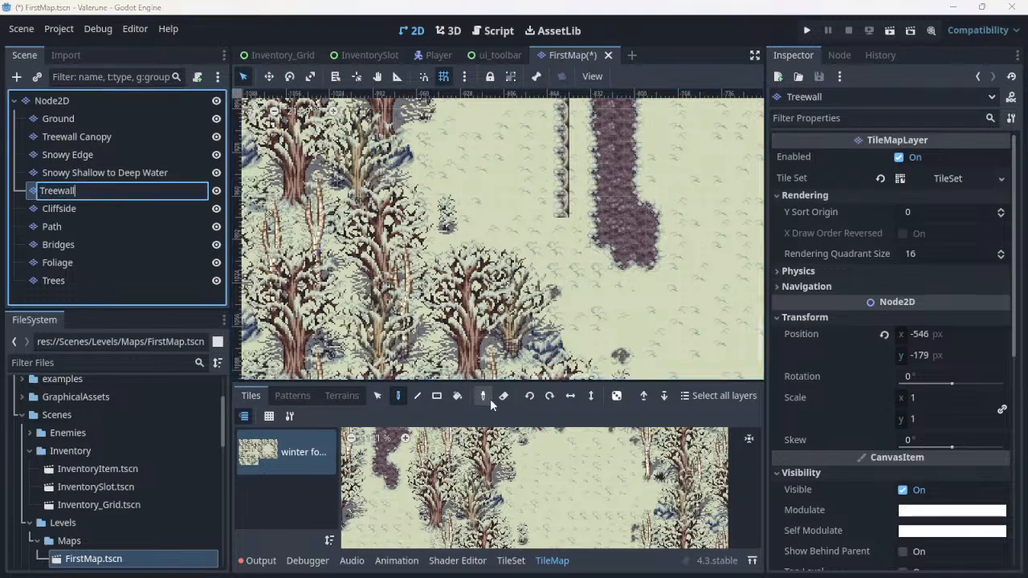
{"action": "key", "text": "Return"}
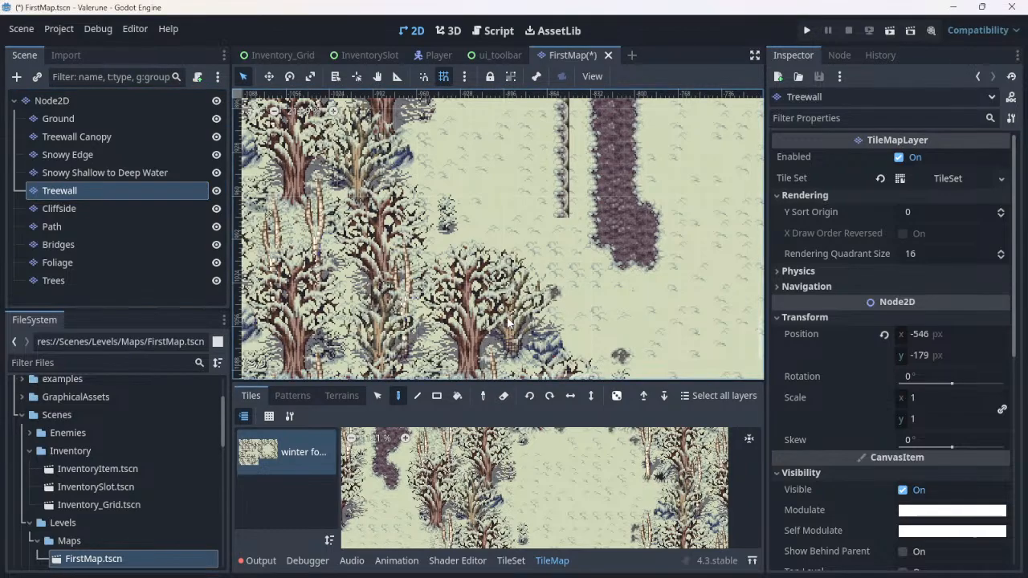
Step: Erase the tree blocks on the Treewall layer below the lower end of the cliff line and beside it
{"action": "scroll", "coordinate": [506, 365], "scroll_direction": "down", "scroll_amount": 4}
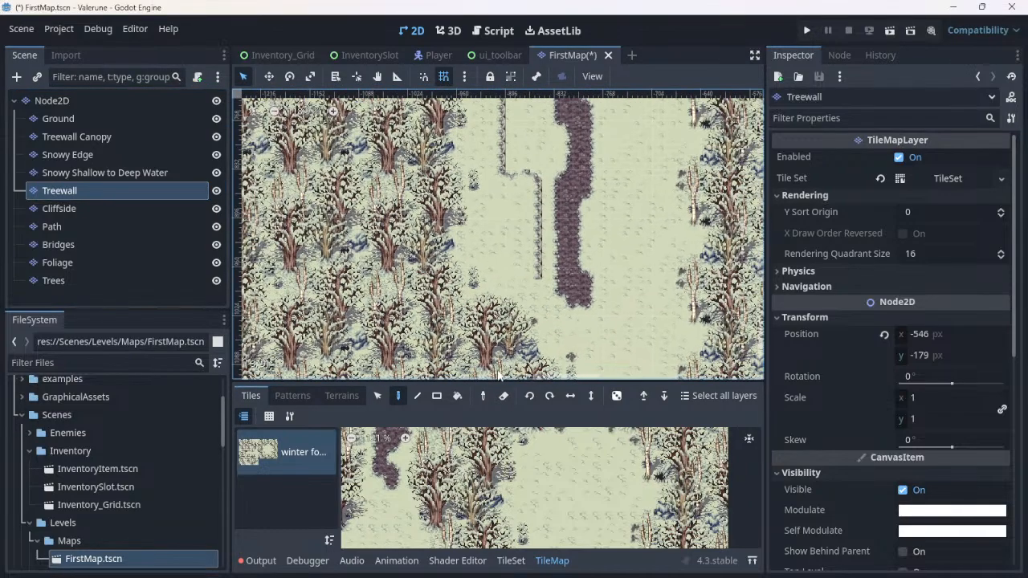
{"action": "scroll", "coordinate": [506, 342], "scroll_direction": "down", "scroll_amount": 2}
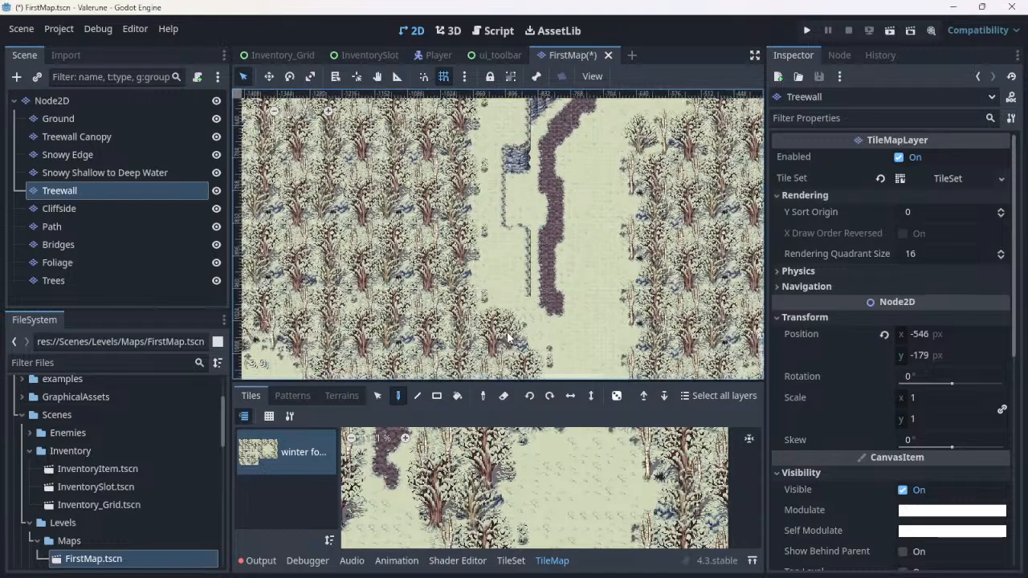
{"action": "scroll", "coordinate": [507, 333], "scroll_direction": "down", "scroll_amount": 1}
{"action": "middle_click_drag", "start_coordinate": [582, 335], "coordinate": [583, 242]}
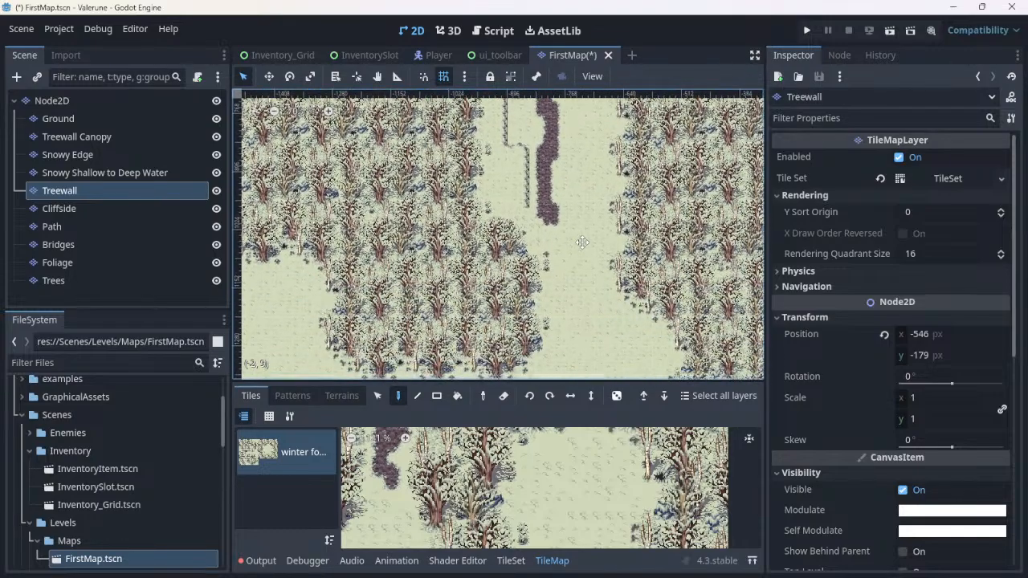
{"action": "scroll", "coordinate": [517, 241], "scroll_direction": "up", "scroll_amount": 2}
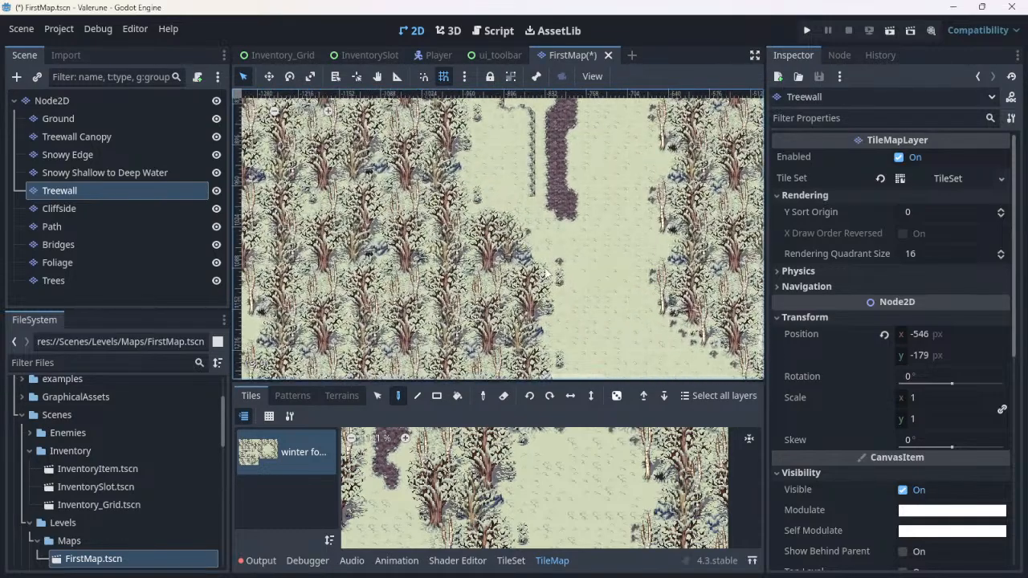
{"action": "scroll", "coordinate": [496, 216], "scroll_direction": "up", "scroll_amount": 1}
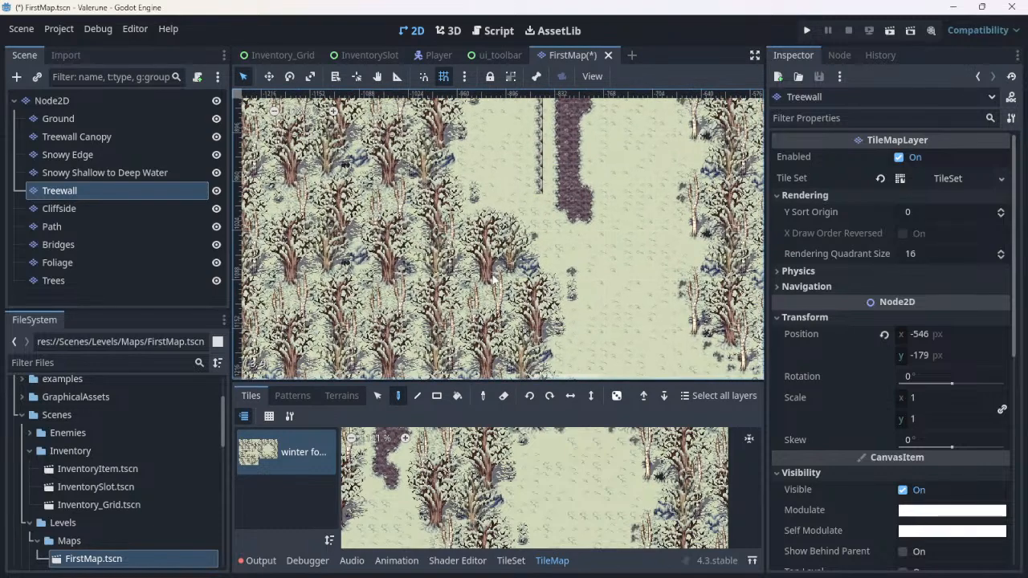
{"action": "left_click", "coordinate": [505, 395]}
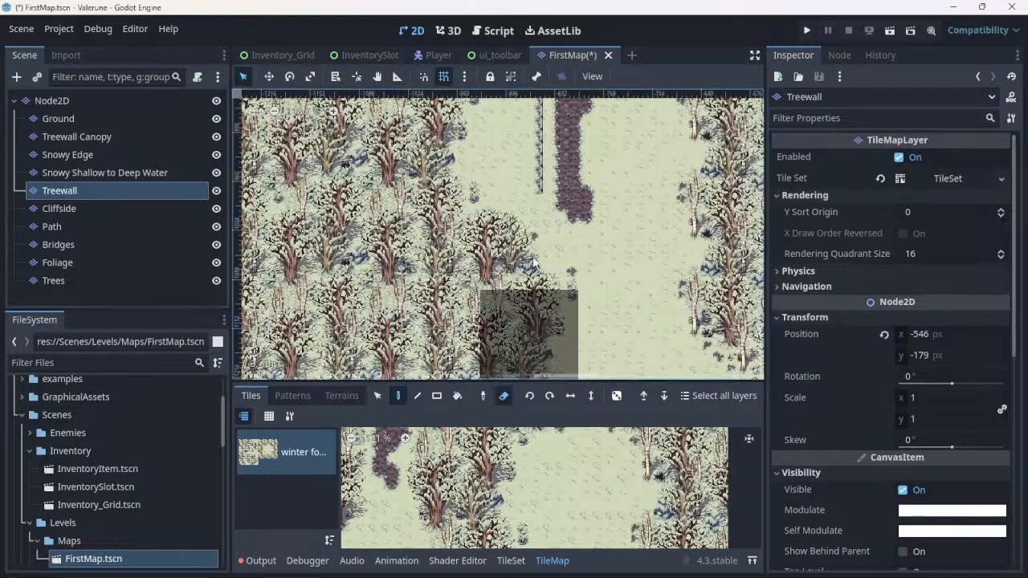
{"action": "left_click", "coordinate": [502, 241]}
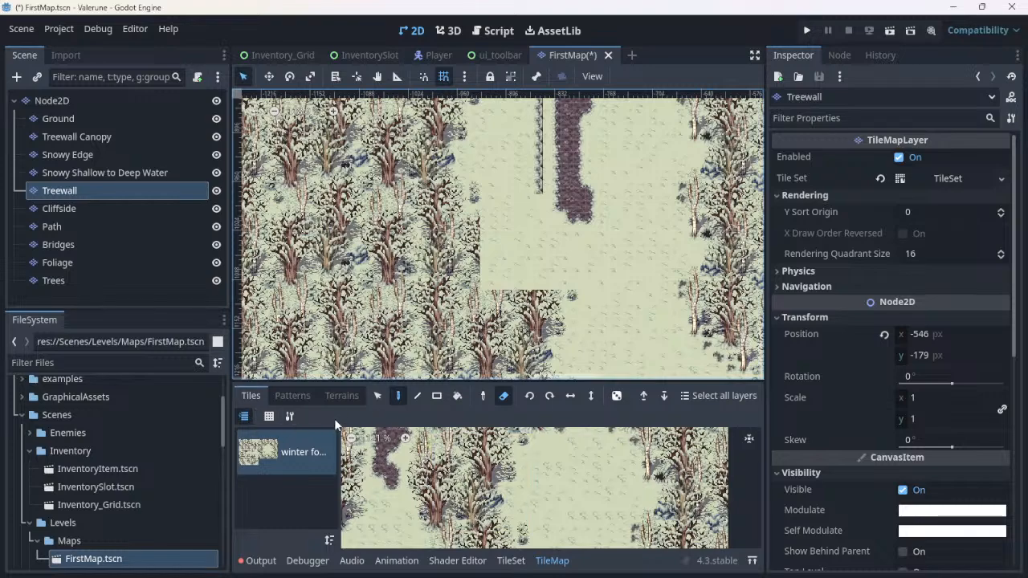
{"action": "left_click", "coordinate": [517, 303]}
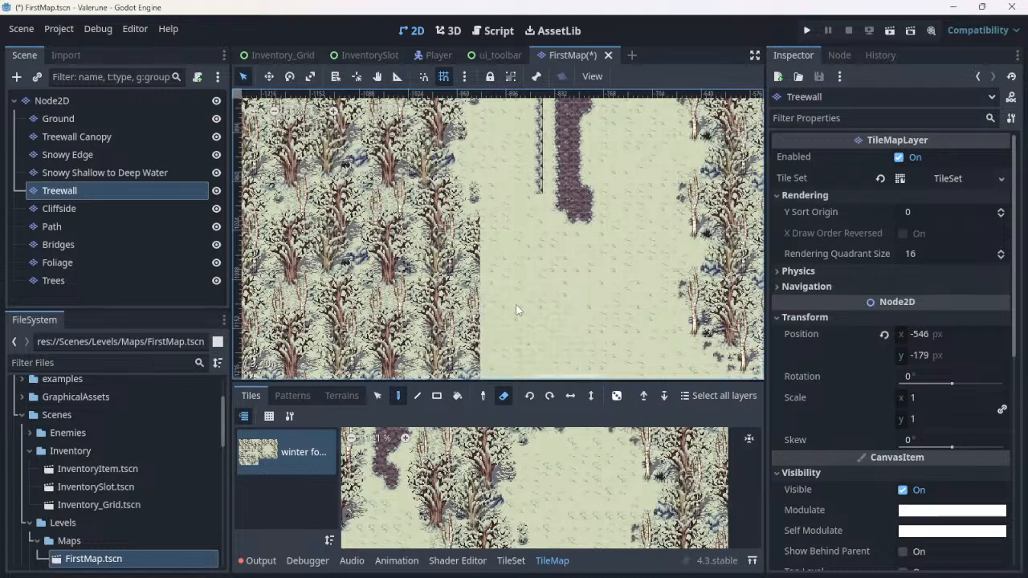
{"action": "left_click", "coordinate": [473, 269]}
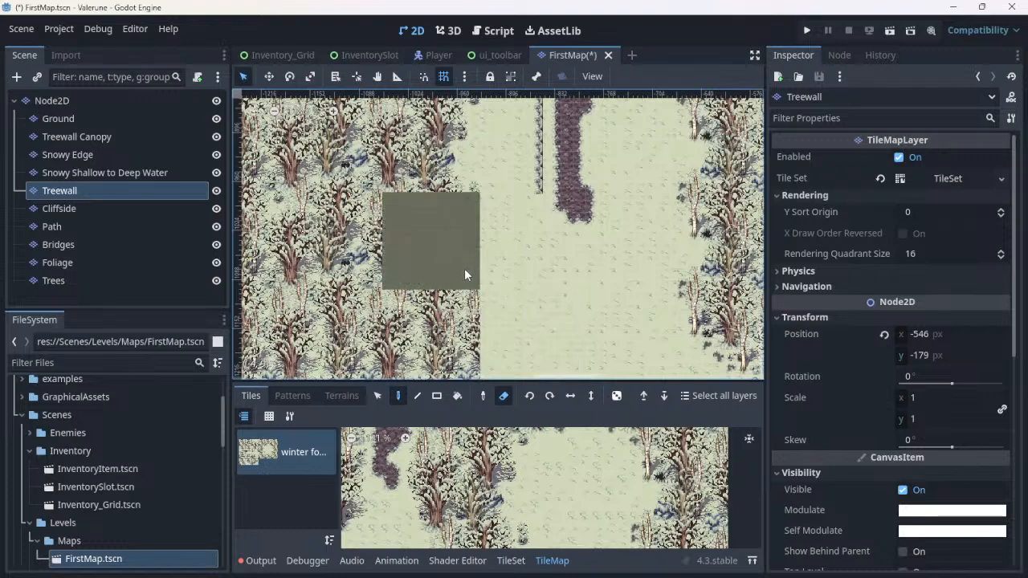
{"action": "left_click", "coordinate": [462, 208]}
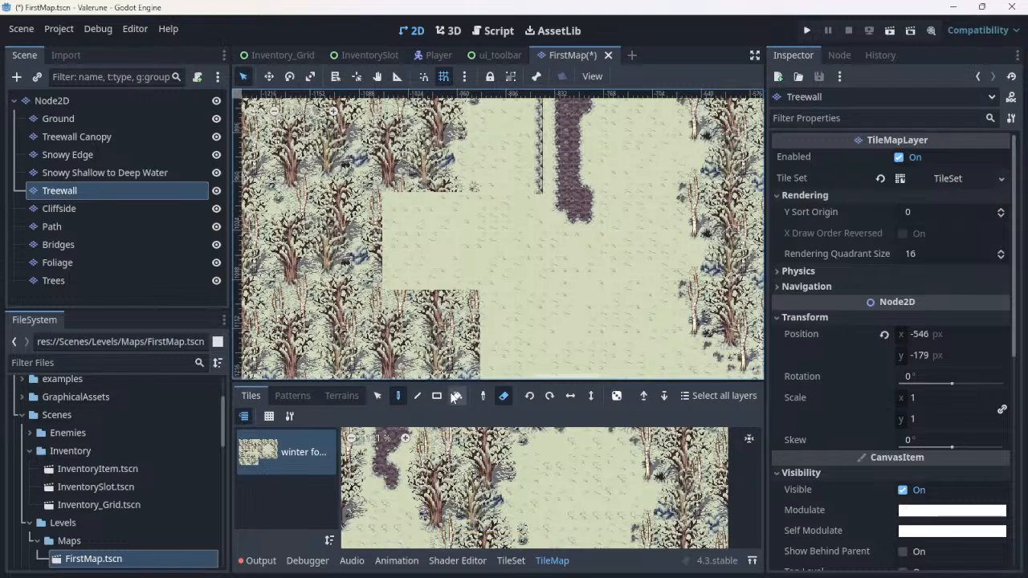
Step: Switch to terrain painting with the Treewall terrain of Terrain Set 0, disable the eraser and restore the wrongly erased forest blocks
{"action": "left_click", "coordinate": [341, 396]}
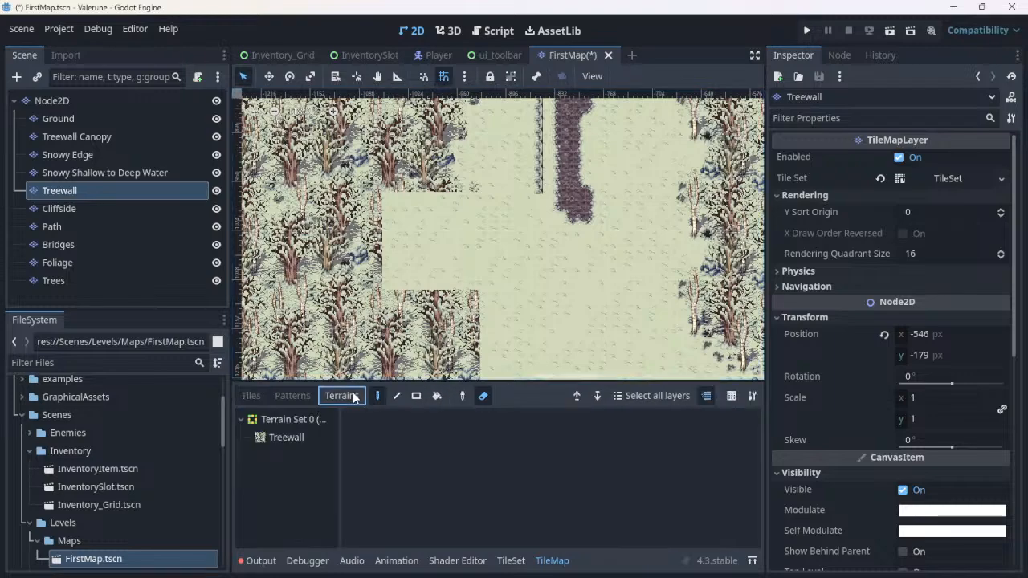
{"action": "left_click", "coordinate": [270, 442]}
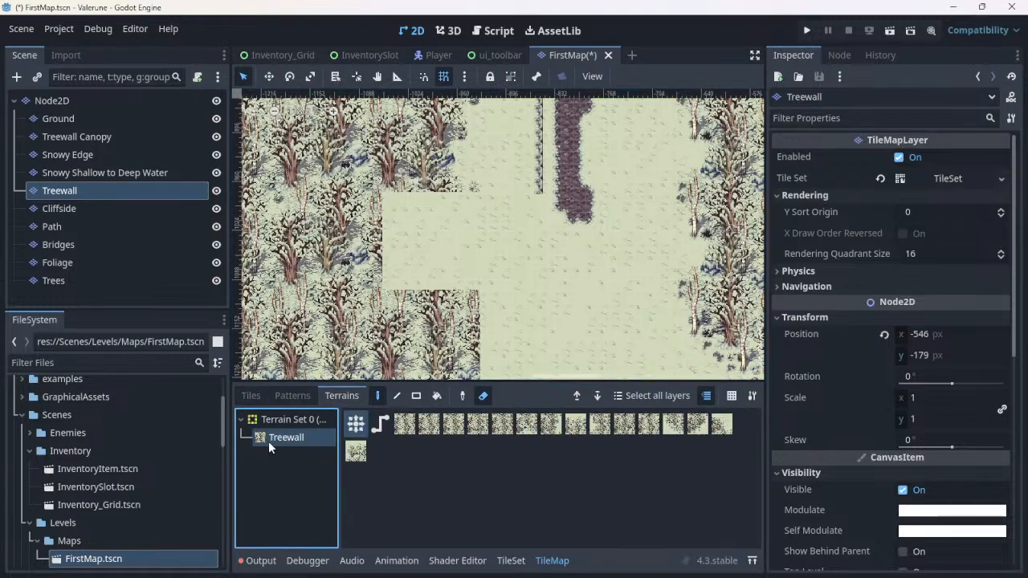
{"action": "left_click", "coordinate": [347, 315]}
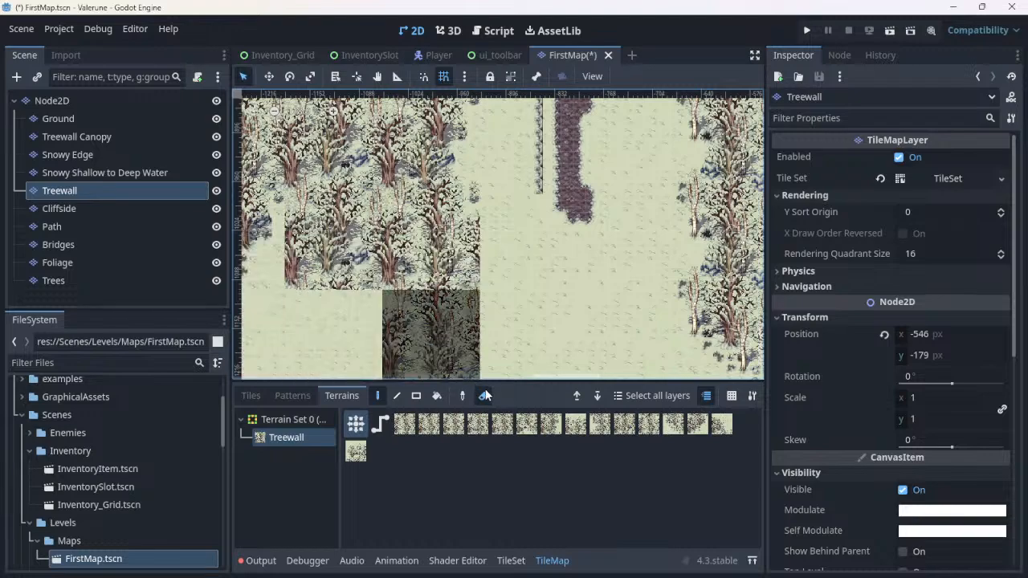
{"action": "left_click", "coordinate": [485, 395]}
{"action": "left_click", "coordinate": [334, 325]}
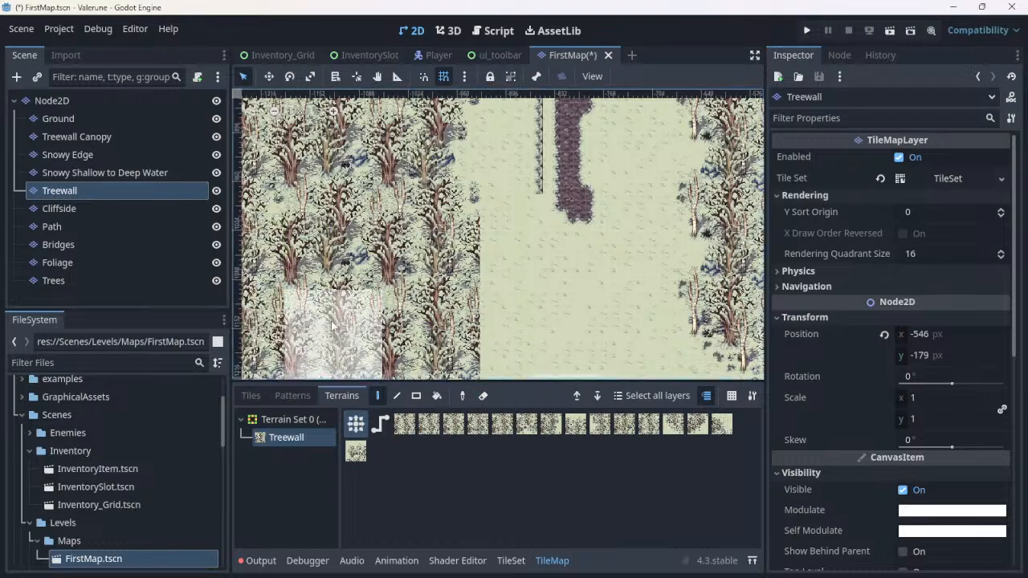
Step: Paint Treewall terrain along the forest edge beside the cliff line's lower end, undoing the first attempt placed farther down
{"action": "scroll", "coordinate": [333, 325], "scroll_direction": "down", "scroll_amount": 4}
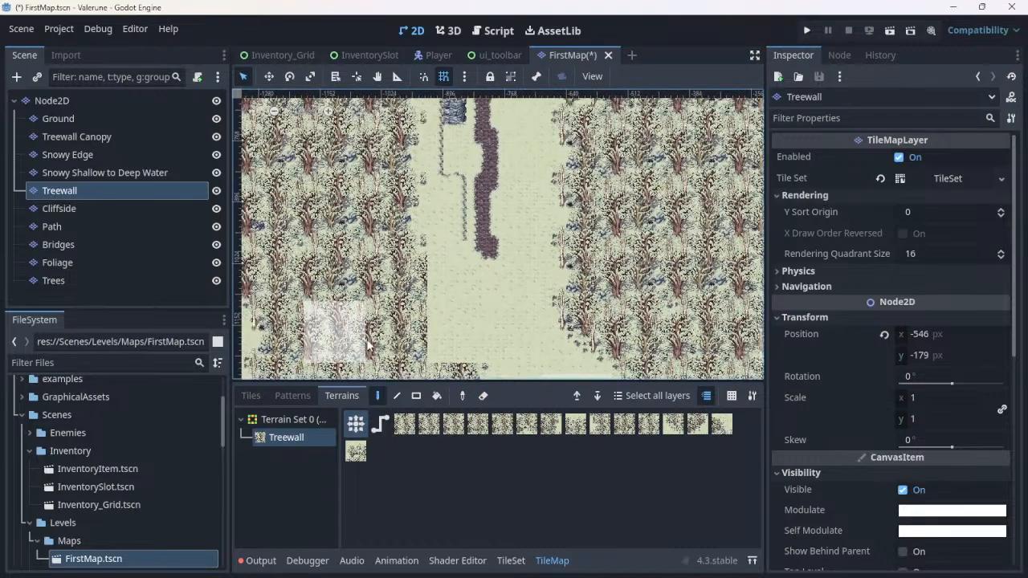
{"action": "left_click", "coordinate": [434, 342]}
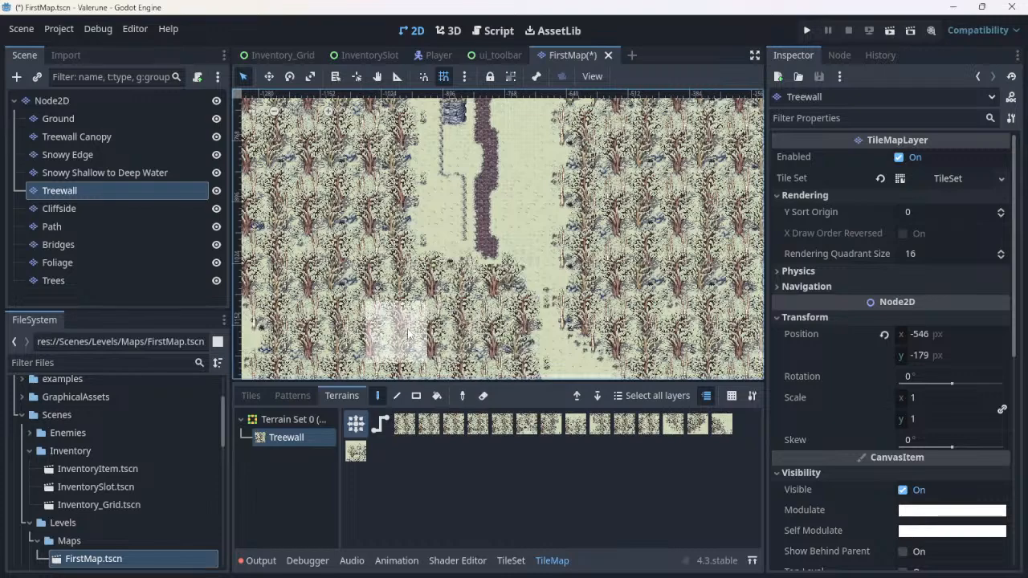
{"action": "key", "text": "ctrl+z"}
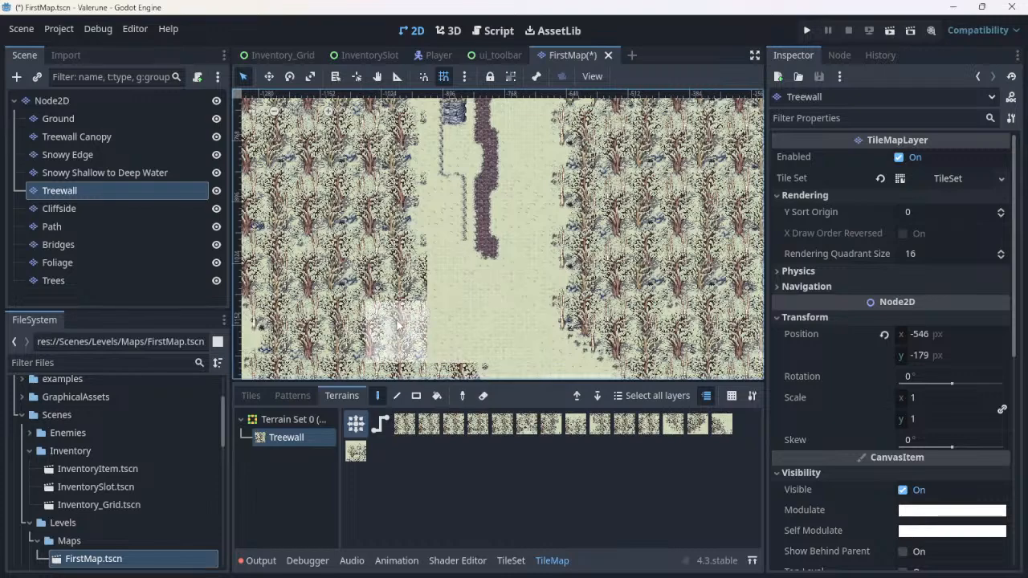
{"action": "left_click", "coordinate": [376, 297]}
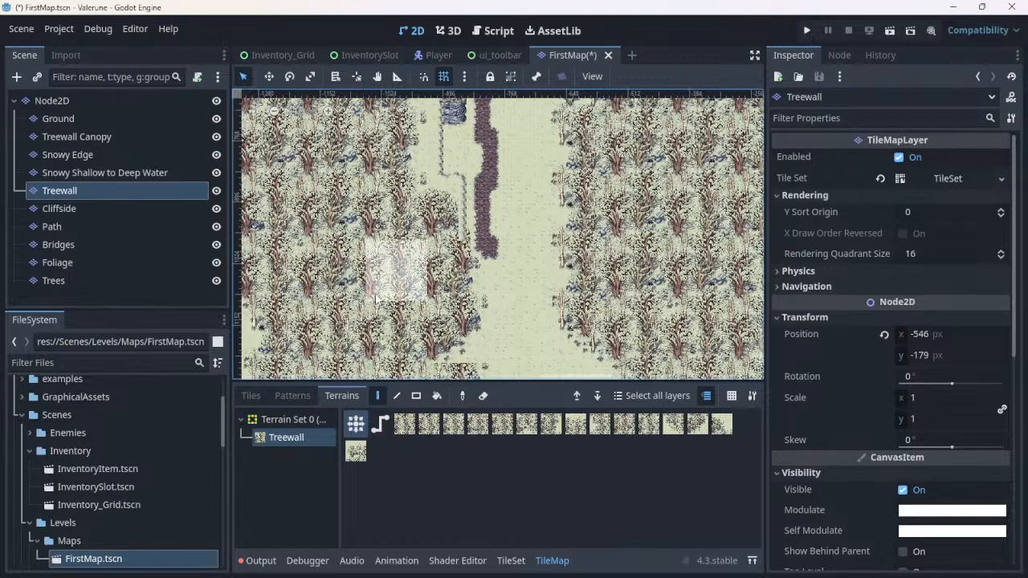
Step: Compare the map with and without the new trees at the cliff's lower end by undoing and redoing the last terrain stroke
{"action": "scroll", "coordinate": [375, 298], "scroll_direction": "up", "scroll_amount": 4}
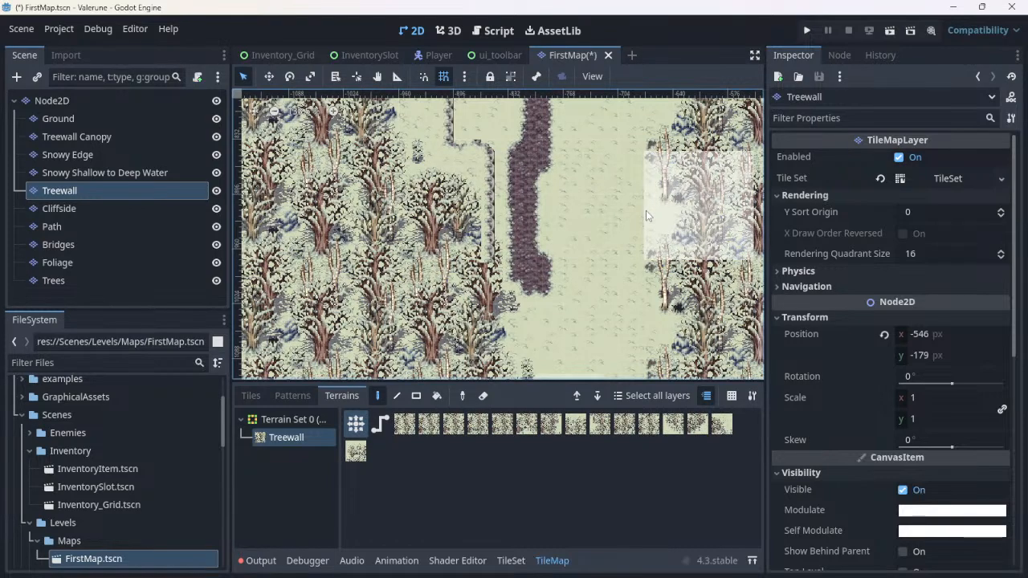
{"action": "scroll", "coordinate": [577, 268], "scroll_direction": "down", "scroll_amount": 2}
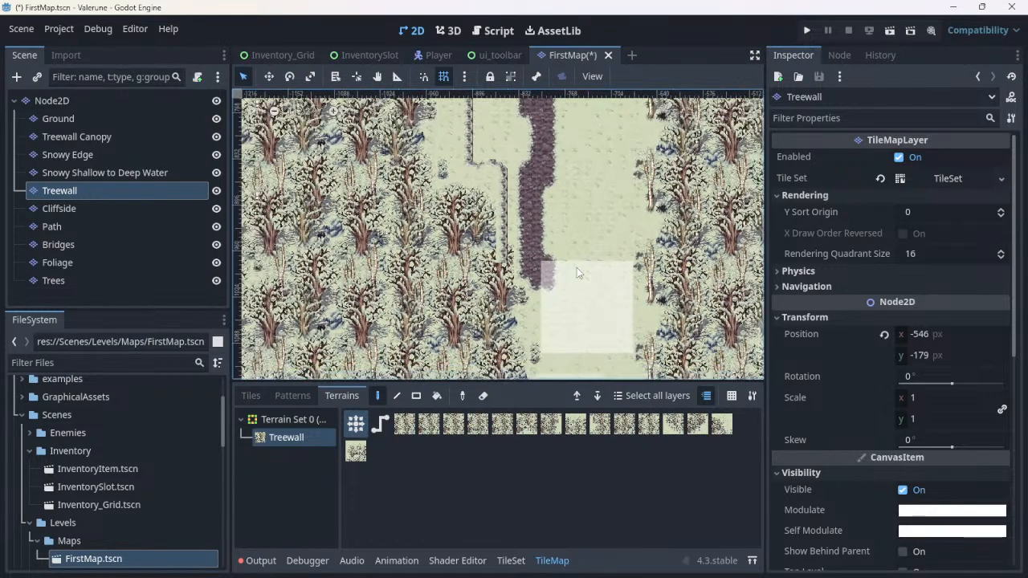
{"action": "scroll", "coordinate": [808, 282], "scroll_direction": "down", "scroll_amount": 3}
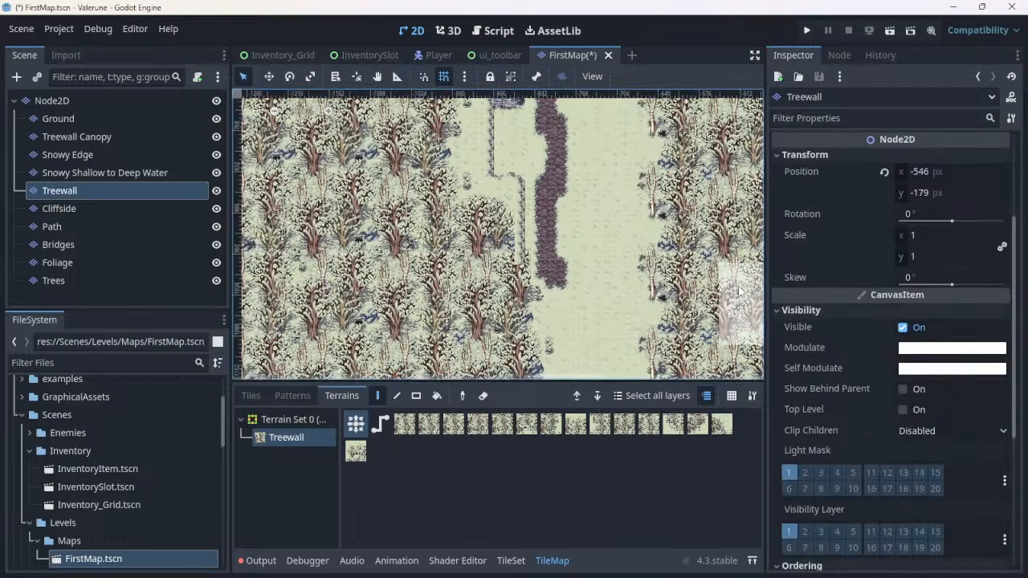
{"action": "scroll", "coordinate": [619, 295], "scroll_direction": "down", "scroll_amount": 3}
{"action": "scroll", "coordinate": [619, 295], "scroll_direction": "down", "scroll_amount": 1}
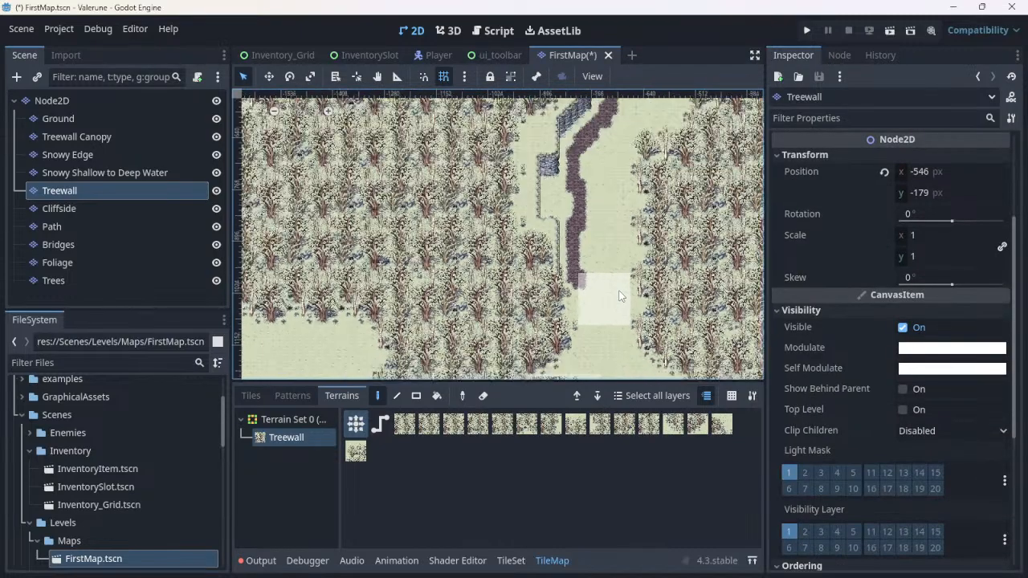
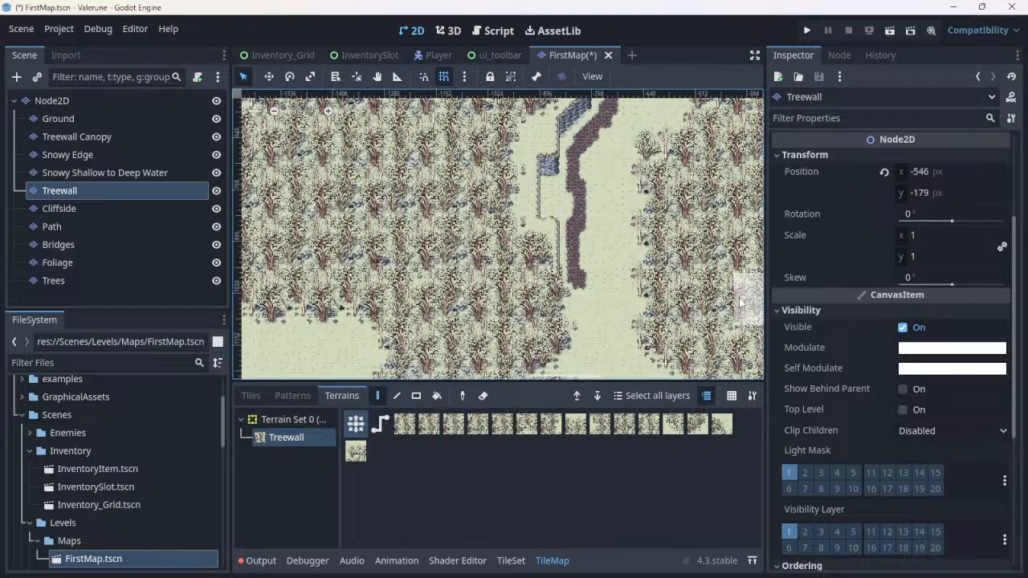
{"action": "left_click", "coordinate": [740, 302]}
{"action": "key", "text": "ctrl+z"}
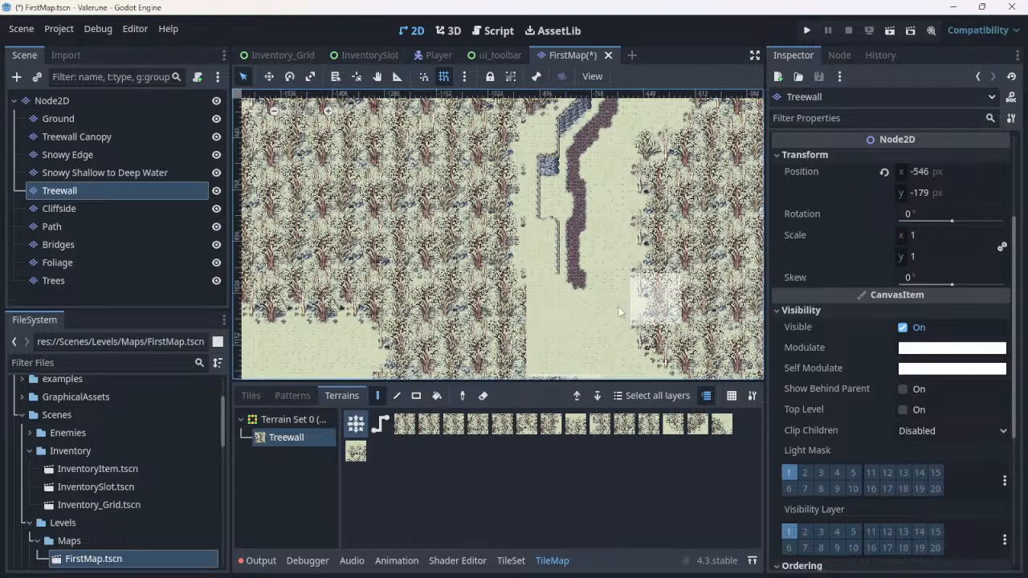
{"action": "key", "text": "ctrl+shift+z"}
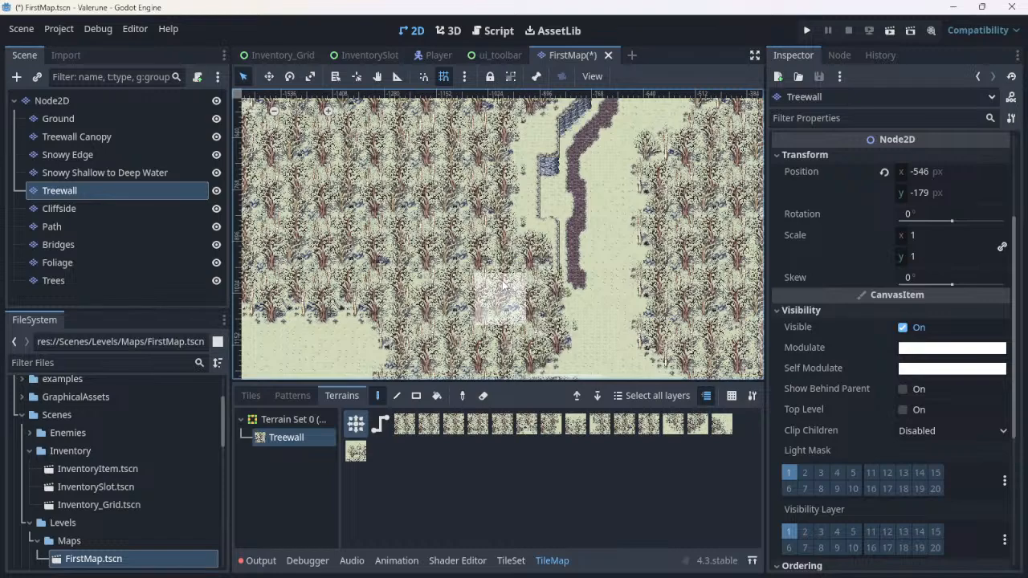
Step: Undo the last Treewall terrain stroke and repaint the terrain farther down the forest edge, below the cliff line's lower end
{"action": "key", "text": "ctrl+z"}
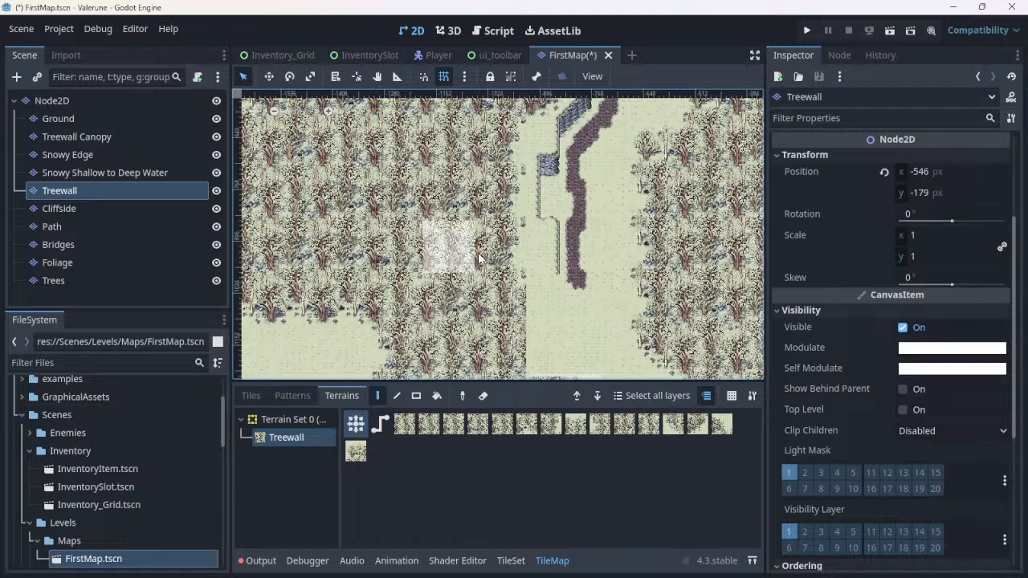
{"action": "left_click", "coordinate": [480, 259]}
{"action": "key", "text": "ctrl+z"}
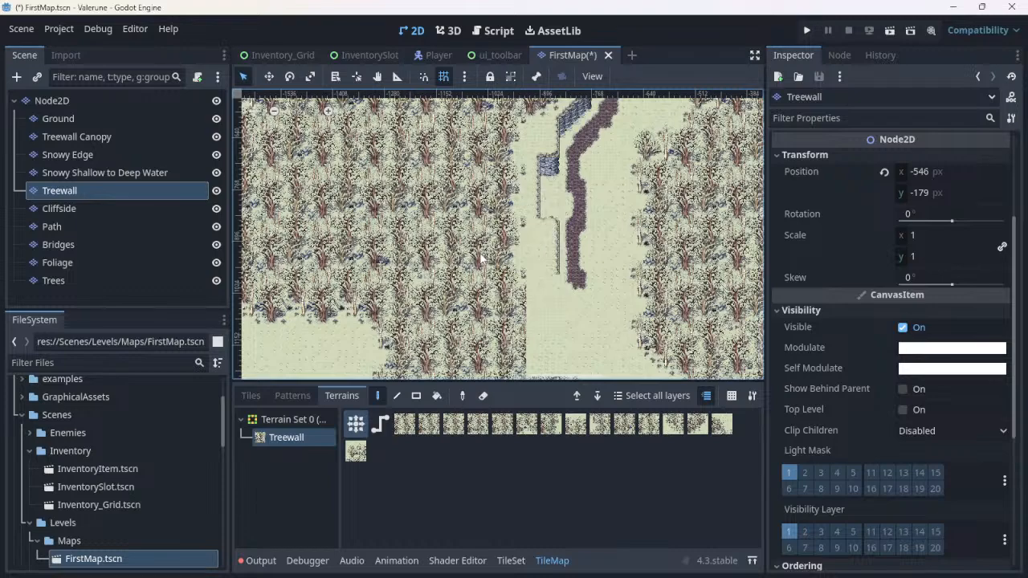
{"action": "left_click", "coordinate": [494, 342]}
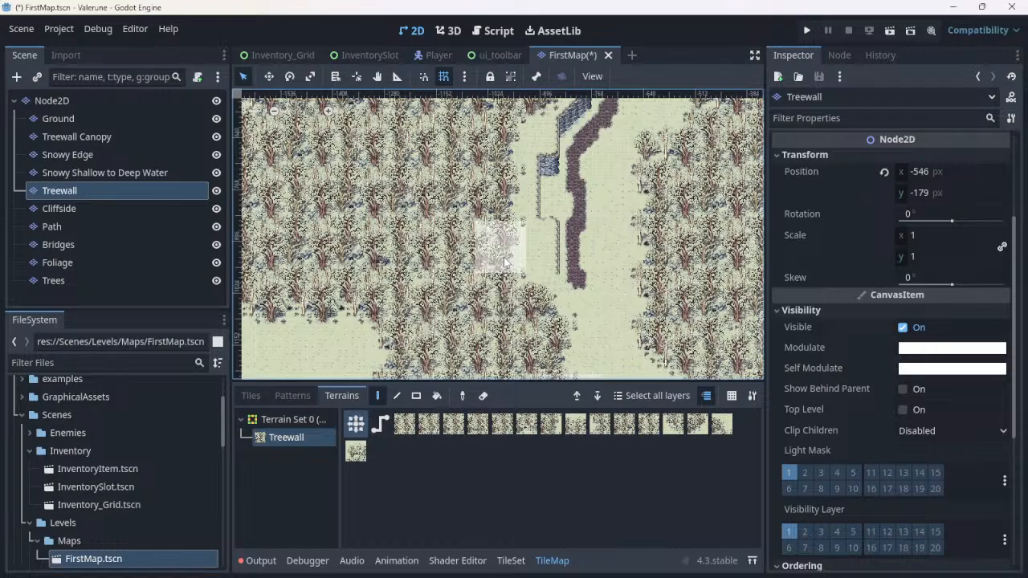
Step: Try to place a single Treewall edge tile on the forest border beside the cliff line's lower end
{"action": "scroll", "coordinate": [485, 261], "scroll_direction": "up", "scroll_amount": 3}
{"action": "scroll", "coordinate": [485, 261], "scroll_direction": "up", "scroll_amount": 2}
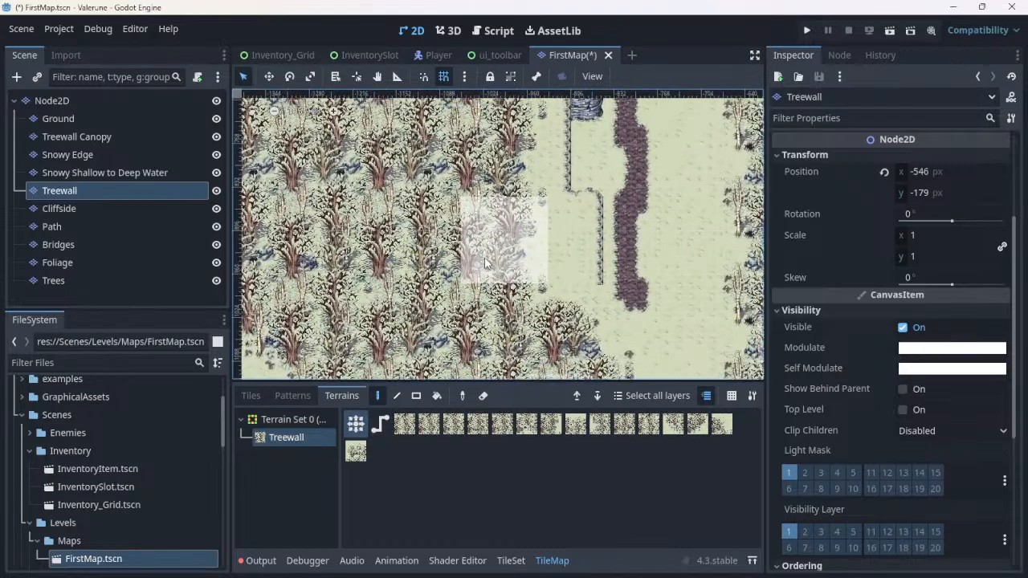
{"action": "scroll", "coordinate": [485, 262], "scroll_direction": "up", "scroll_amount": 2}
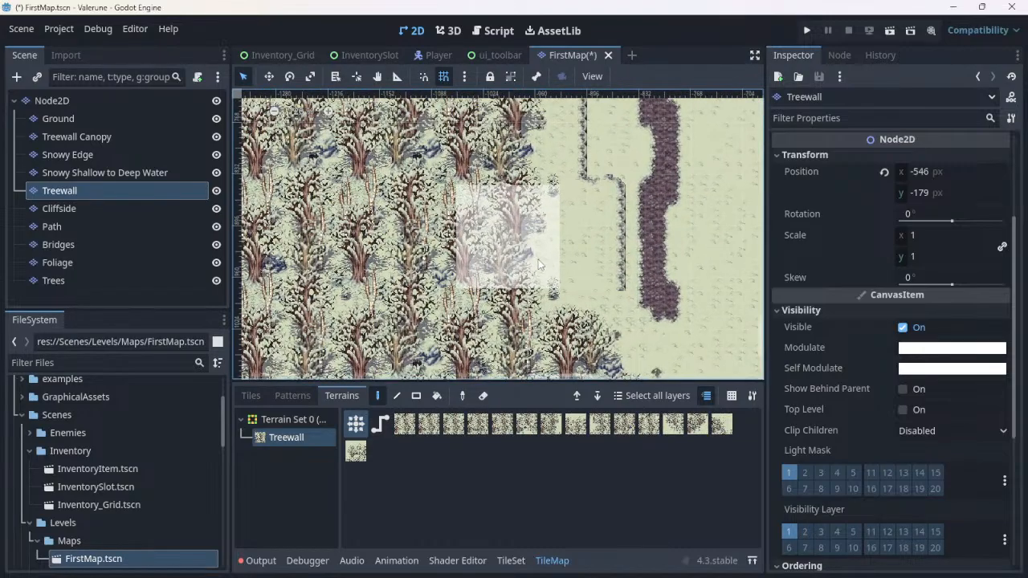
{"action": "scroll", "coordinate": [539, 264], "scroll_direction": "up", "scroll_amount": 3}
{"action": "scroll", "coordinate": [539, 264], "scroll_direction": "down", "scroll_amount": 3}
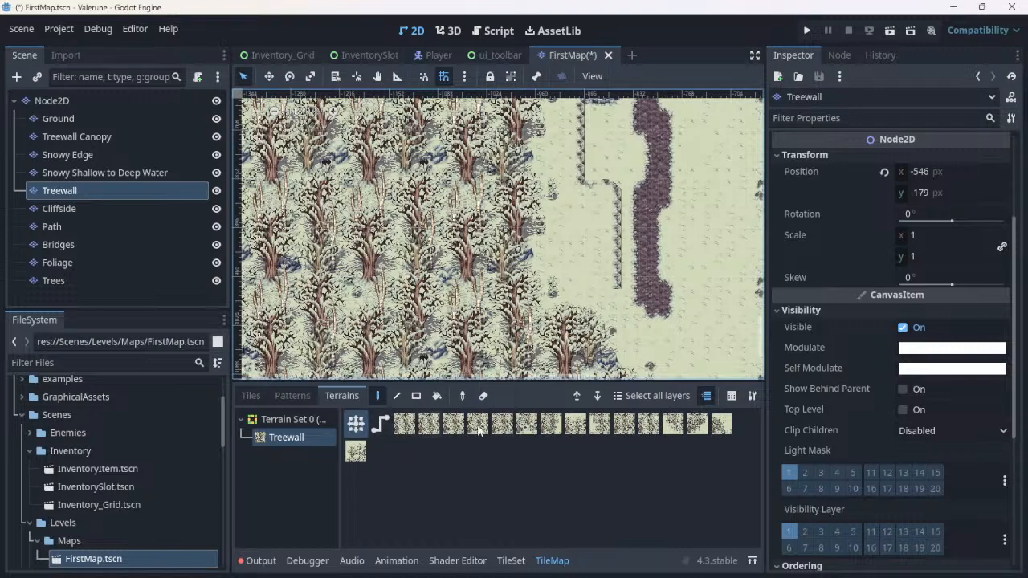
{"action": "left_click", "coordinate": [721, 425]}
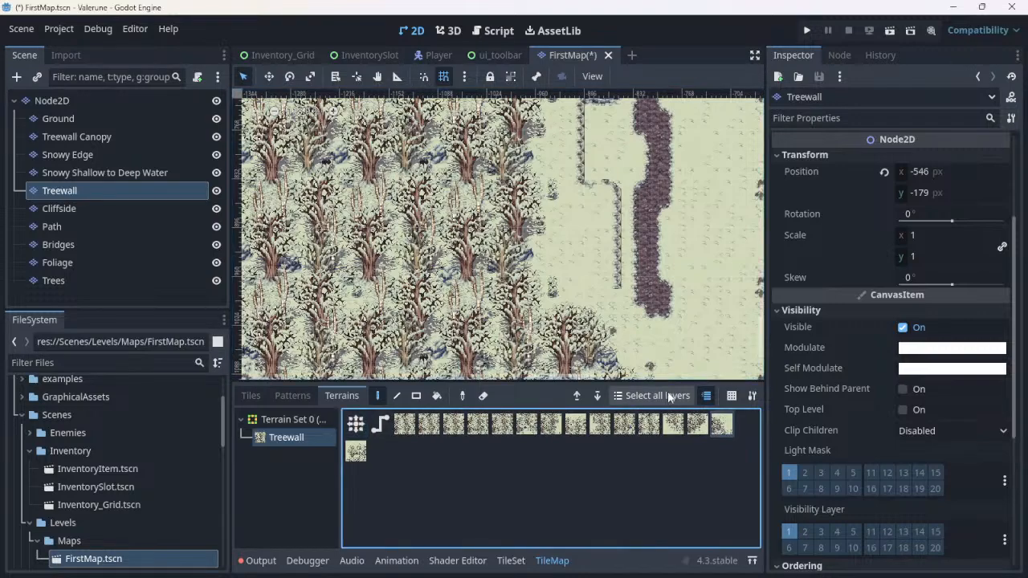
{"action": "left_click", "coordinate": [576, 350]}
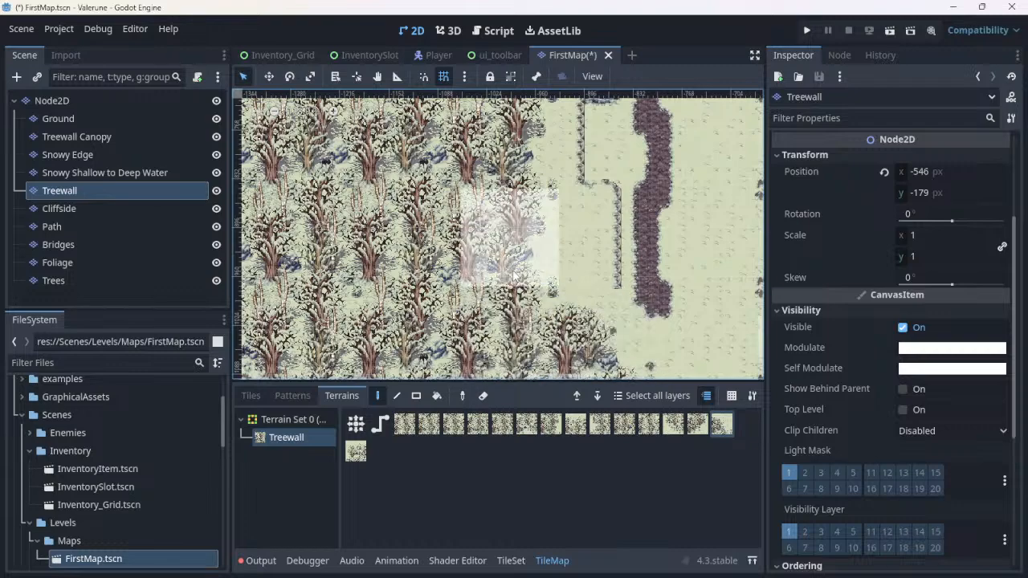
{"action": "left_click", "coordinate": [495, 278]}
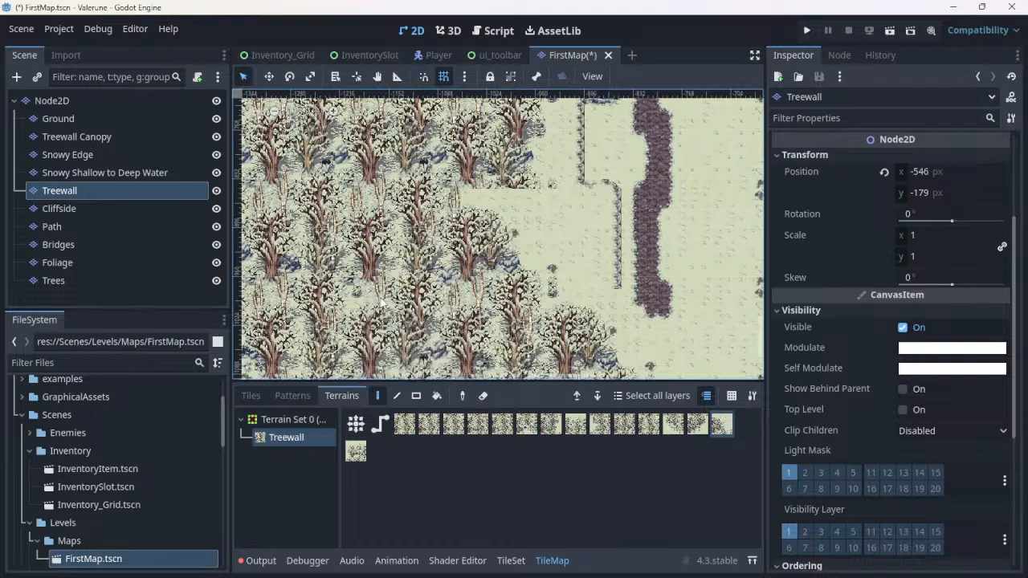
{"action": "key", "text": "ctrl+z"}
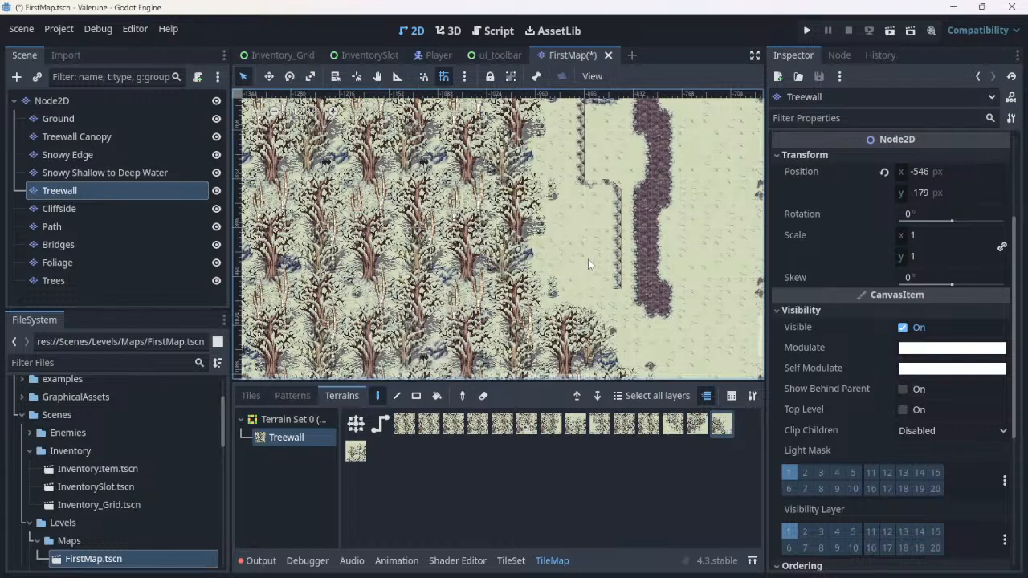
Step: Try to erase the tree block that juts out of the forest edge below the cliff line's lower end
{"action": "scroll", "coordinate": [667, 304], "scroll_direction": "up", "scroll_amount": 1}
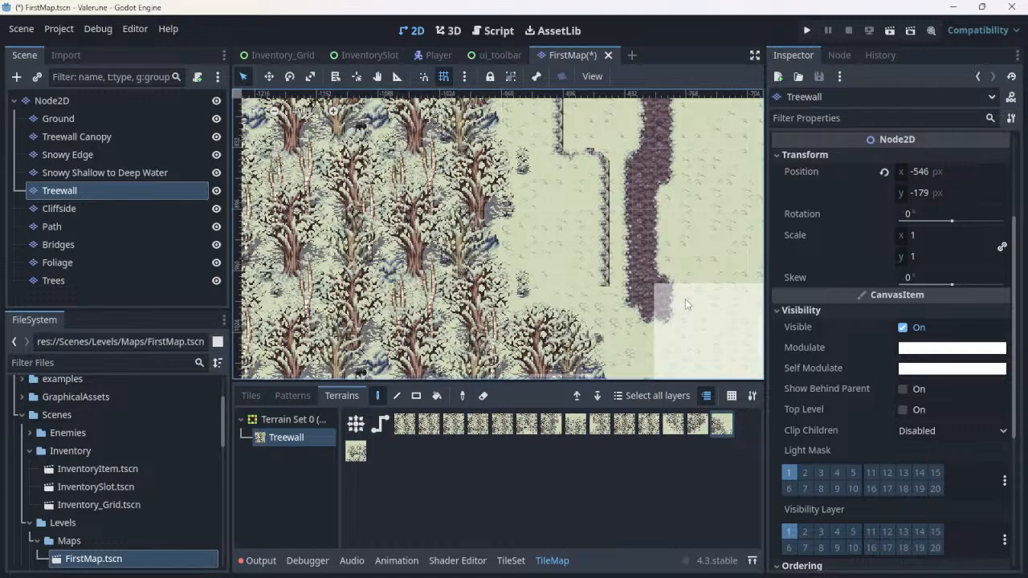
{"action": "middle_click_drag", "start_coordinate": [685, 304], "coordinate": [567, 241]}
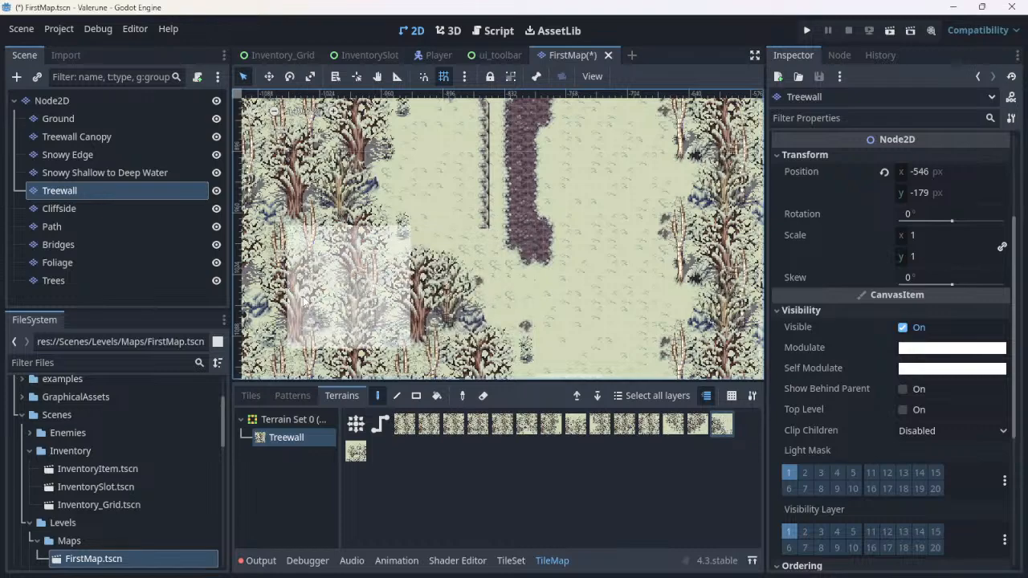
{"action": "left_click", "coordinate": [295, 223]}
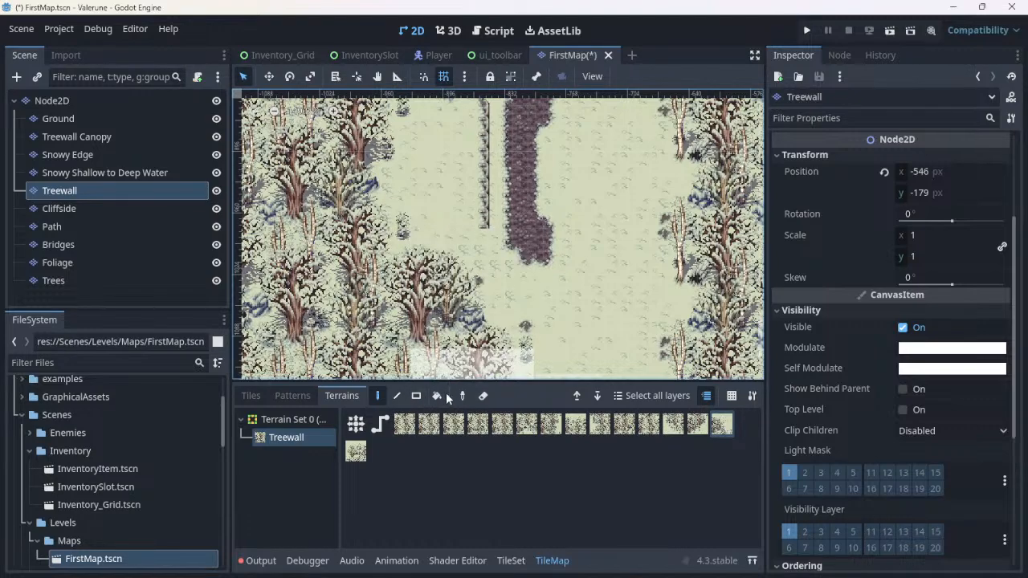
{"action": "left_click", "coordinate": [483, 396]}
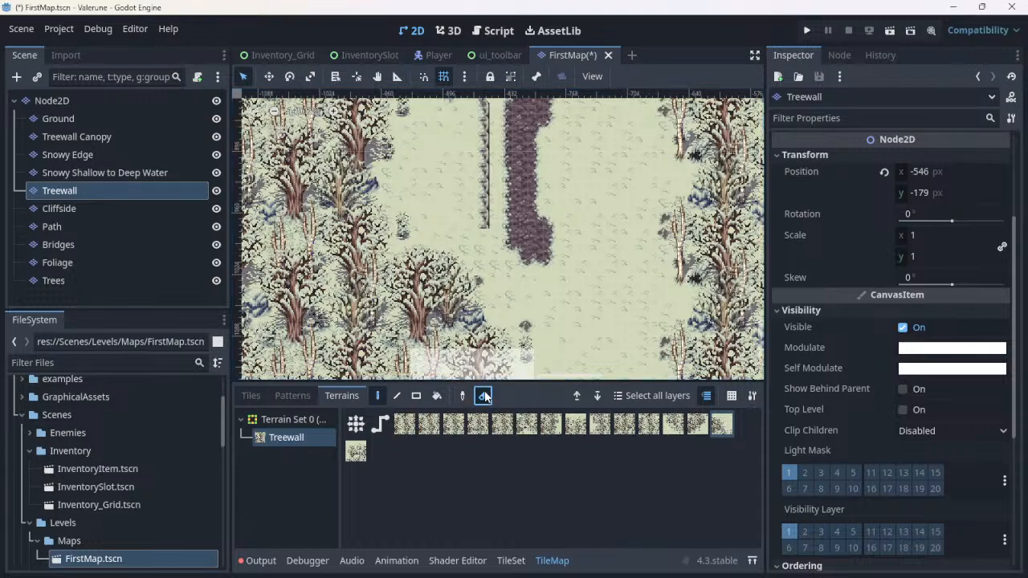
{"action": "left_click", "coordinate": [473, 342]}
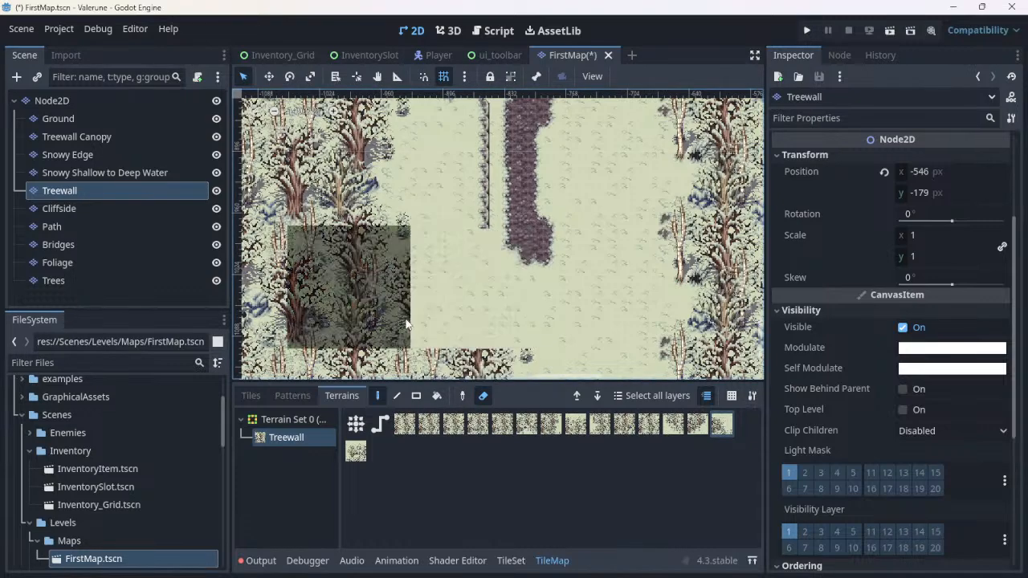
{"action": "scroll", "coordinate": [477, 362], "scroll_direction": "down", "scroll_amount": 1}
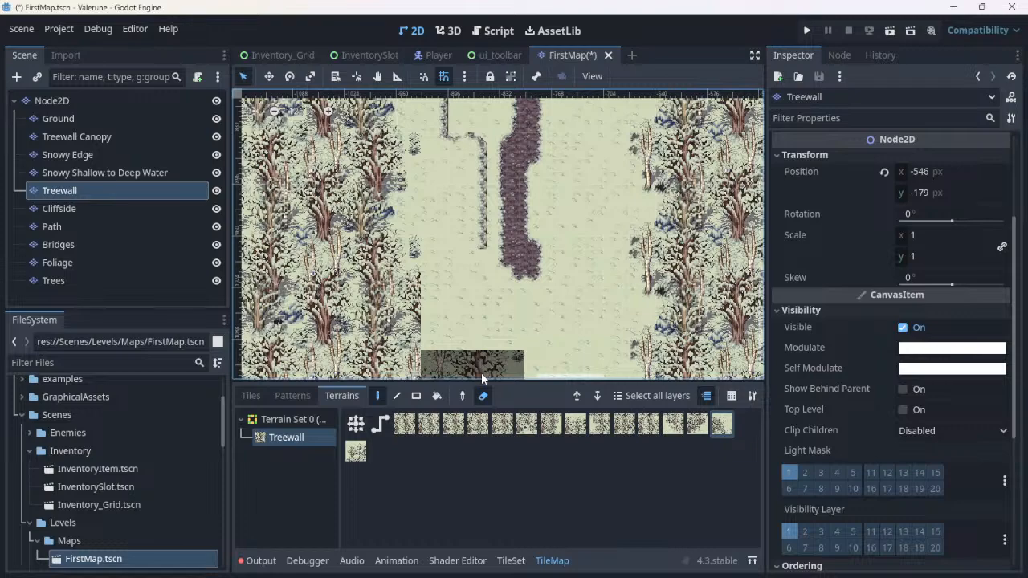
Step: Examine the forest borders around the western clearing and at the cliff line's lower end, close up and across the whole map
{"action": "scroll", "coordinate": [481, 372], "scroll_direction": "left", "scroll_amount": 5, "text": "shift"}
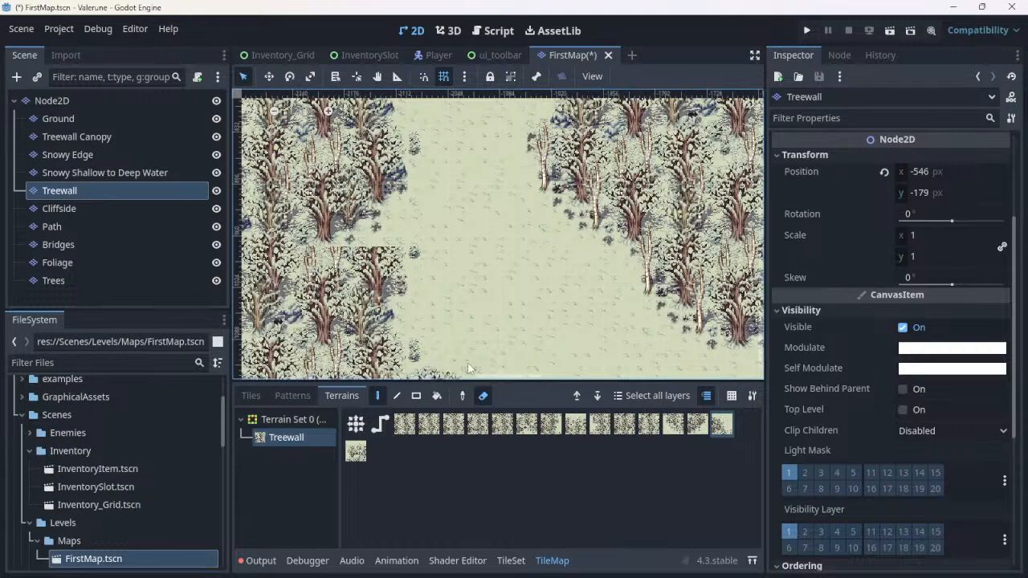
{"action": "scroll", "coordinate": [366, 253], "scroll_direction": "down", "scroll_amount": 4}
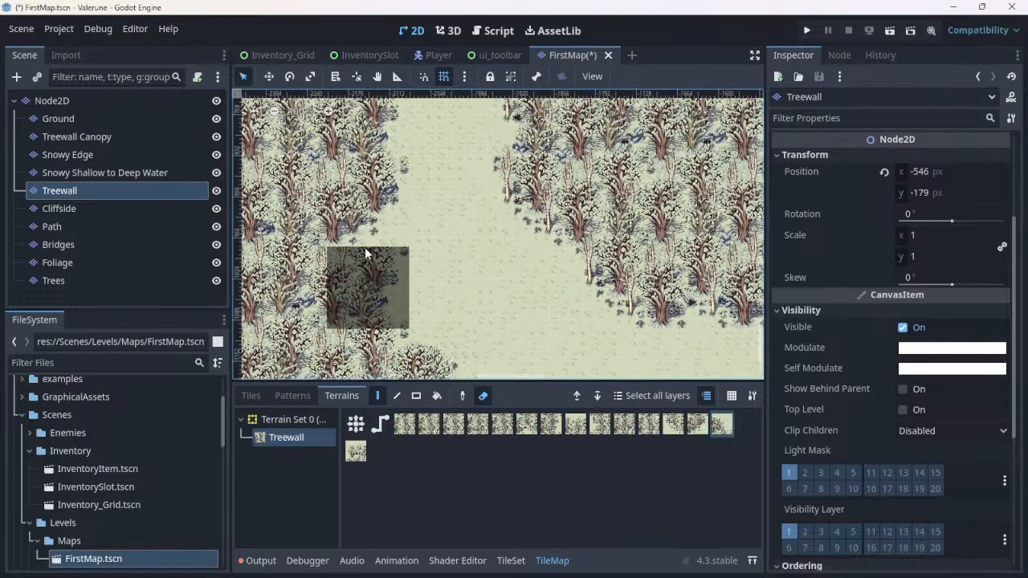
{"action": "scroll", "coordinate": [366, 253], "scroll_direction": "down", "scroll_amount": 4}
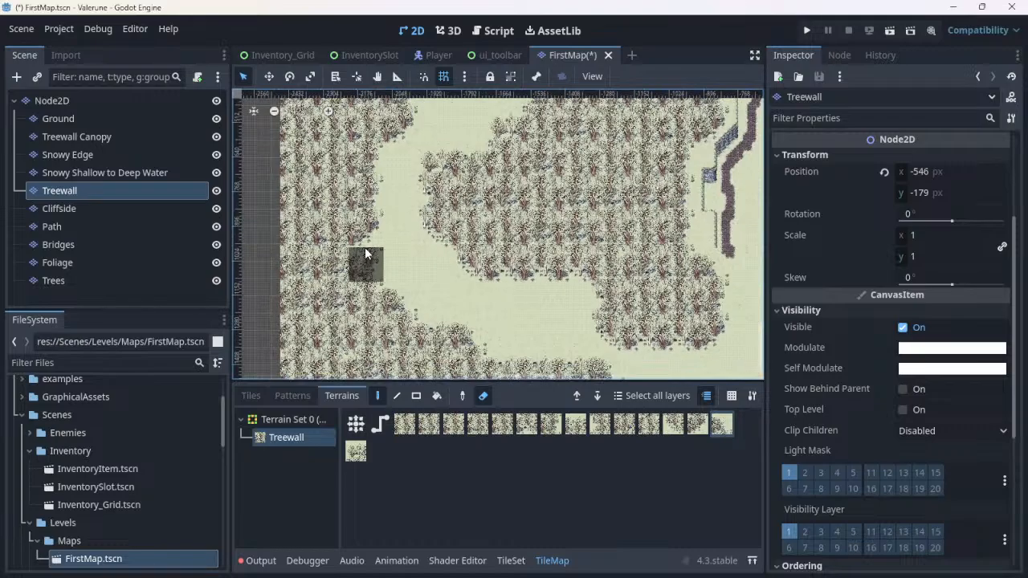
{"action": "scroll", "coordinate": [370, 259], "scroll_direction": "down", "scroll_amount": 2}
{"action": "mouse_move", "coordinate": [597, 211]}
{"action": "middle_mouse_down"}
{"action": "mouse_move", "coordinate": [338, 173]}
{"action": "mouse_move", "coordinate": [425, 165]}
{"action": "mouse_move", "coordinate": [425, 195]}
{"action": "middle_mouse_up"}
{"action": "scroll", "coordinate": [429, 193], "scroll_direction": "up", "scroll_amount": 2}
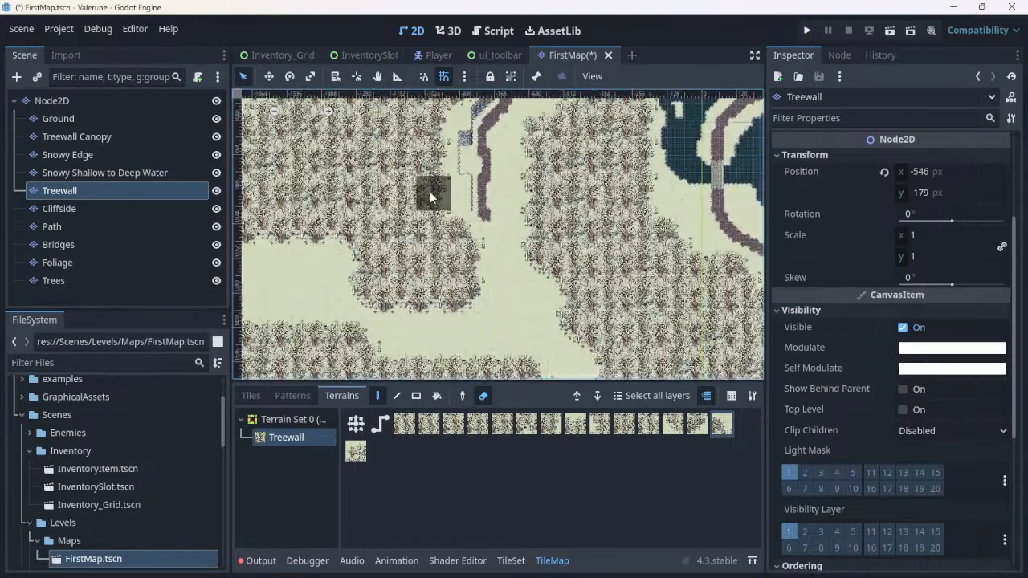
{"action": "scroll", "coordinate": [430, 196], "scroll_direction": "up", "scroll_amount": 3}
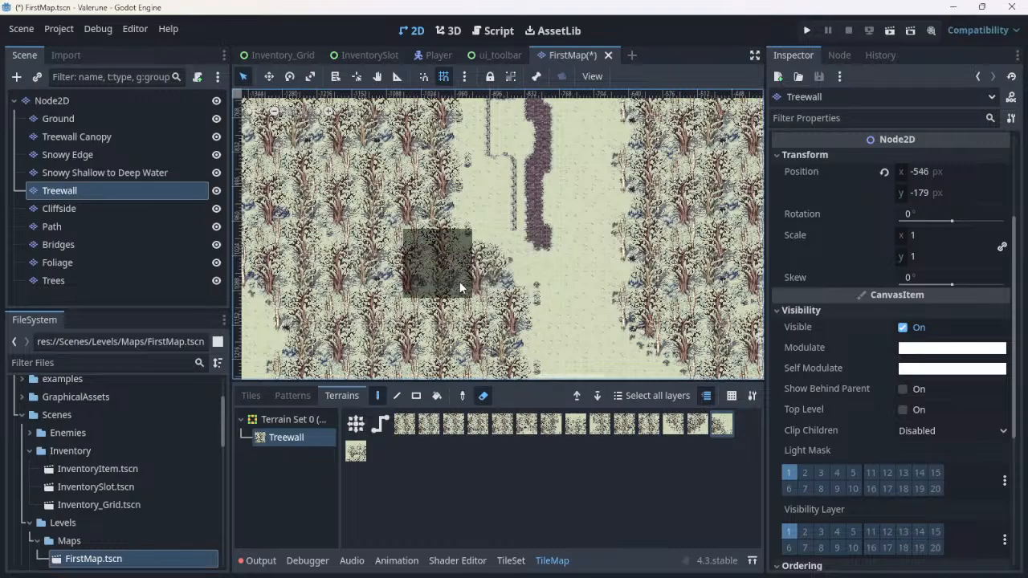
{"action": "scroll", "coordinate": [461, 287], "scroll_direction": "down", "scroll_amount": 3}
{"action": "scroll", "coordinate": [461, 287], "scroll_direction": "down", "scroll_amount": 2}
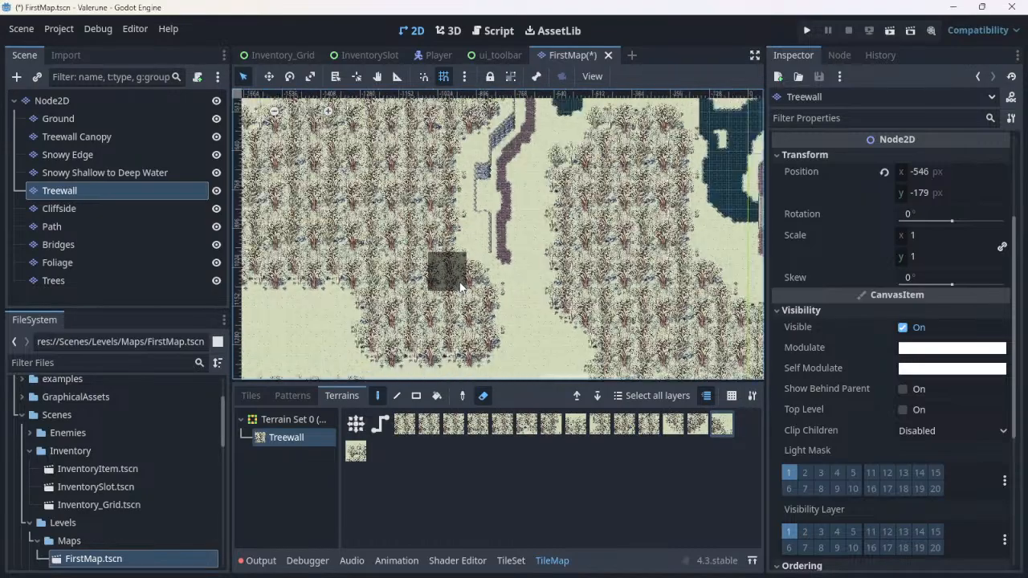
{"action": "scroll", "coordinate": [461, 287], "scroll_direction": "down", "scroll_amount": 3}
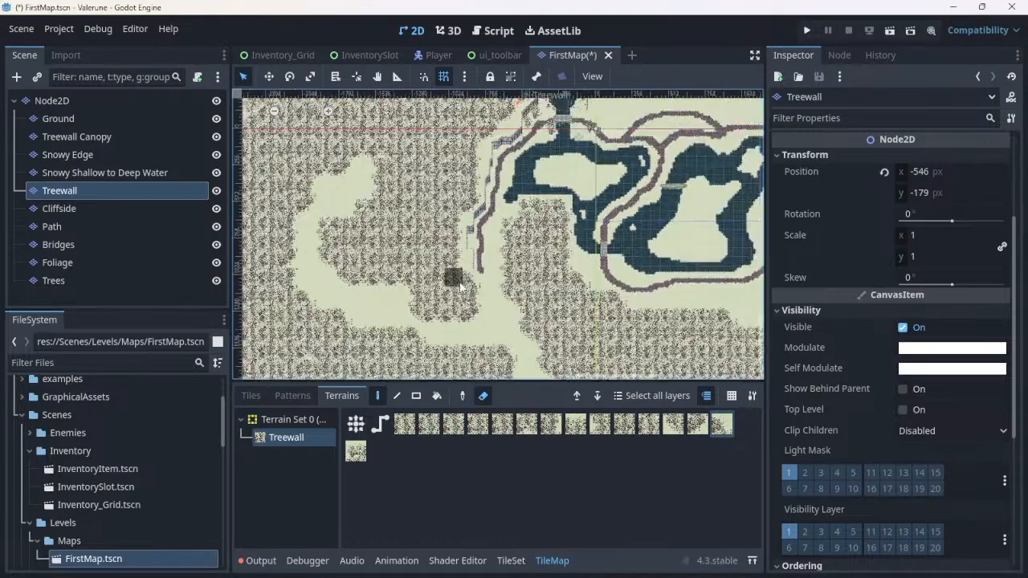
Step: Erase a block of trees on the western clearing's outer edge, disable the eraser and refill the gap with Treewall terrain
{"action": "left_click", "coordinate": [286, 262]}
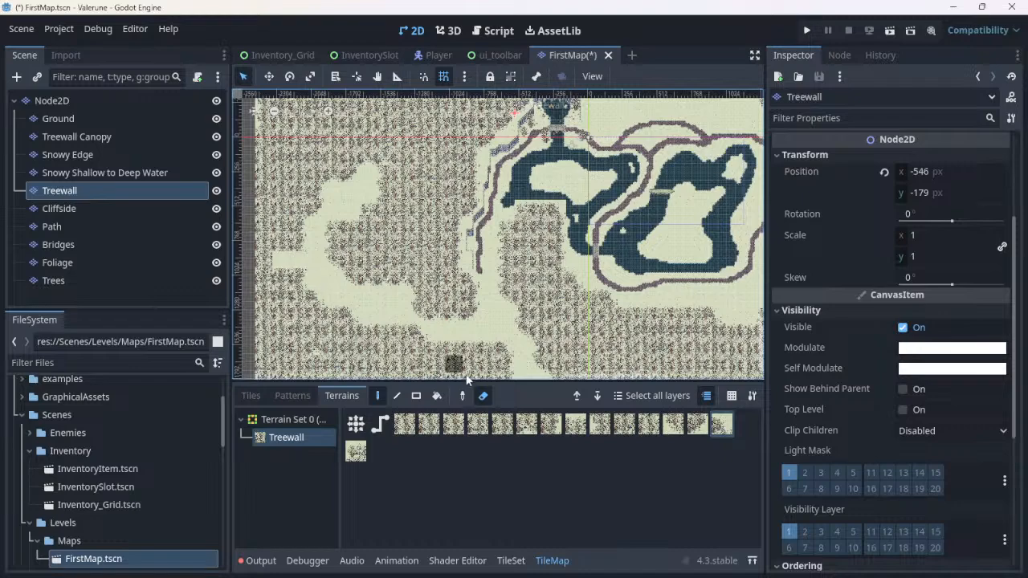
{"action": "left_click", "coordinate": [487, 395]}
{"action": "left_click", "coordinate": [275, 266]}
{"action": "left_click", "coordinate": [364, 417]}
{"action": "left_click", "coordinate": [364, 417]}
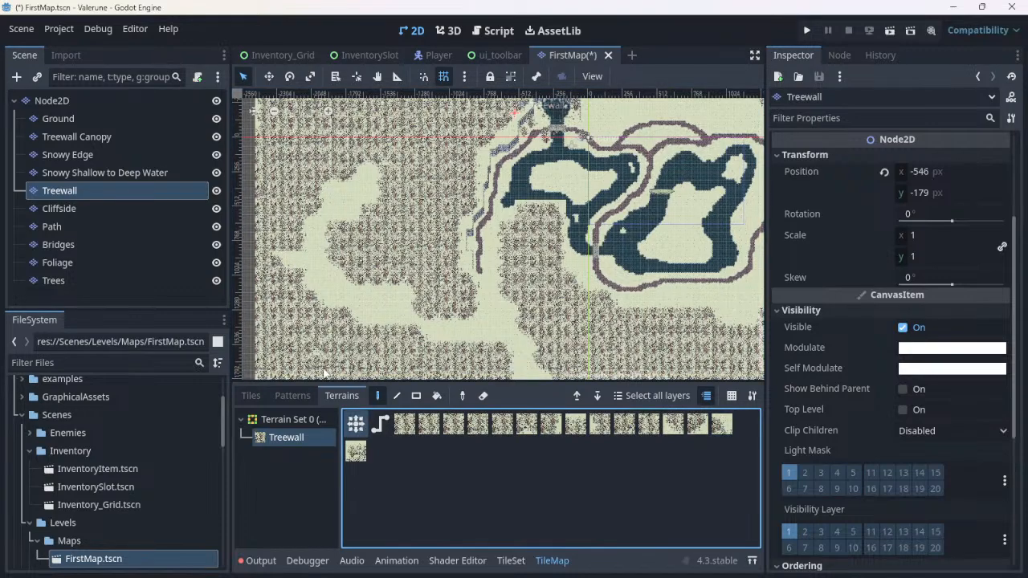
{"action": "left_click", "coordinate": [270, 258]}
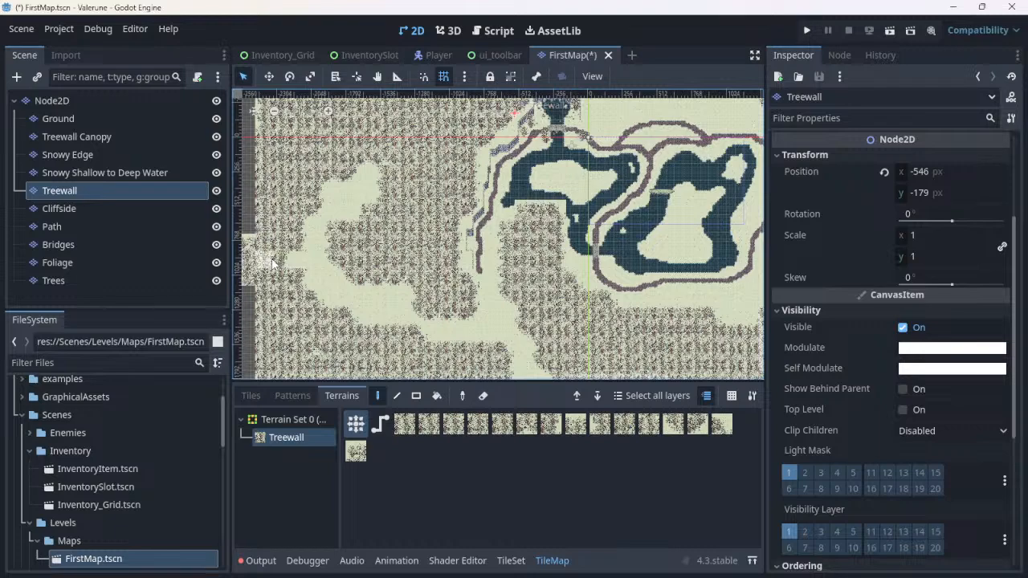
{"action": "left_click", "coordinate": [280, 262]}
{"action": "left_click", "coordinate": [281, 262]}
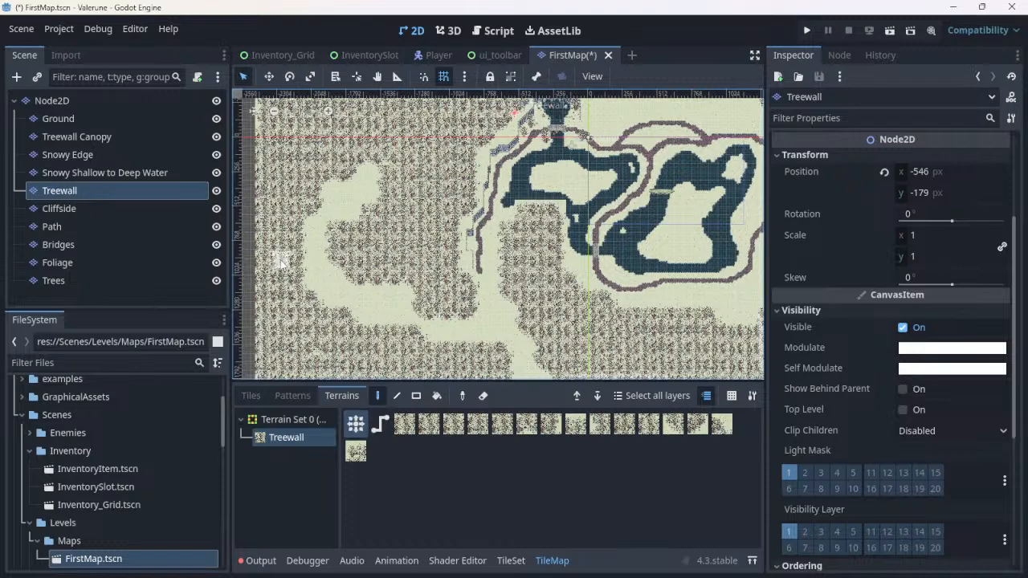
Step: Inspect the trees and stray shrub tiles along the forest edge at the lower end of the cliff line
{"action": "scroll", "coordinate": [647, 305], "scroll_direction": "up", "scroll_amount": 2}
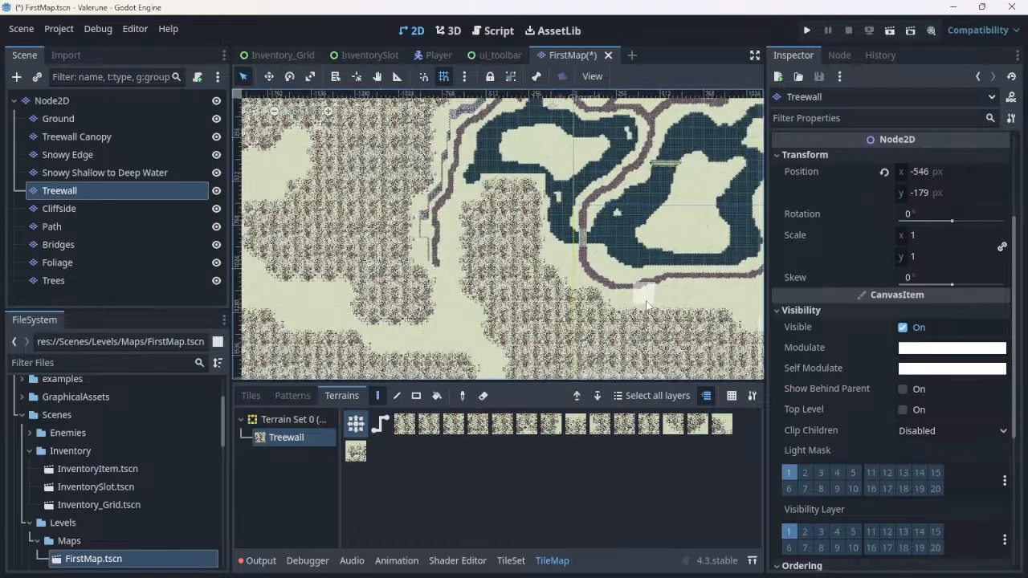
{"action": "scroll", "coordinate": [648, 305], "scroll_direction": "up", "scroll_amount": 1}
{"action": "scroll", "coordinate": [448, 292], "scroll_direction": "up", "scroll_amount": 1}
{"action": "scroll", "coordinate": [370, 254], "scroll_direction": "up", "scroll_amount": 1}
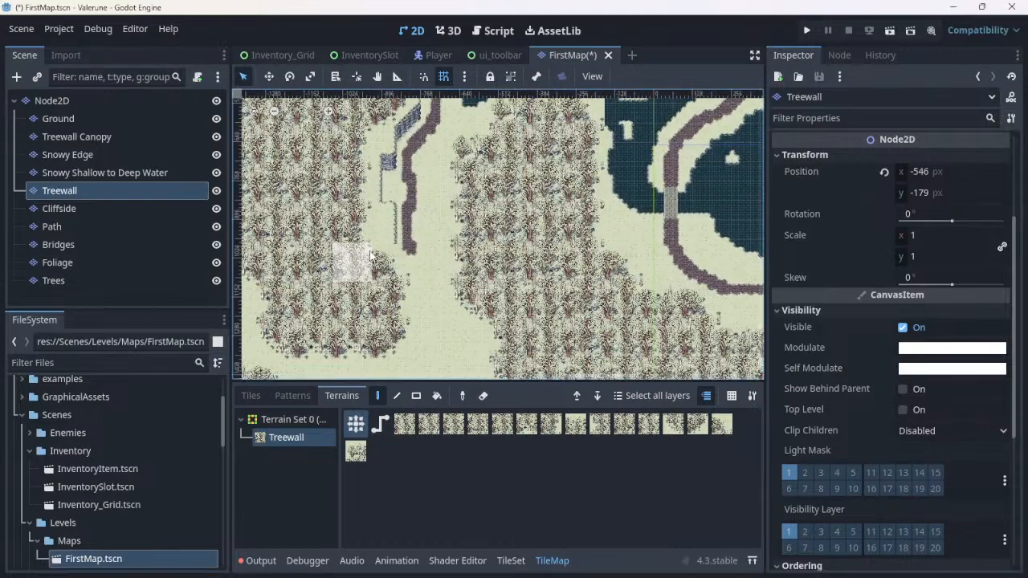
{"action": "scroll", "coordinate": [370, 255], "scroll_direction": "up", "scroll_amount": 2}
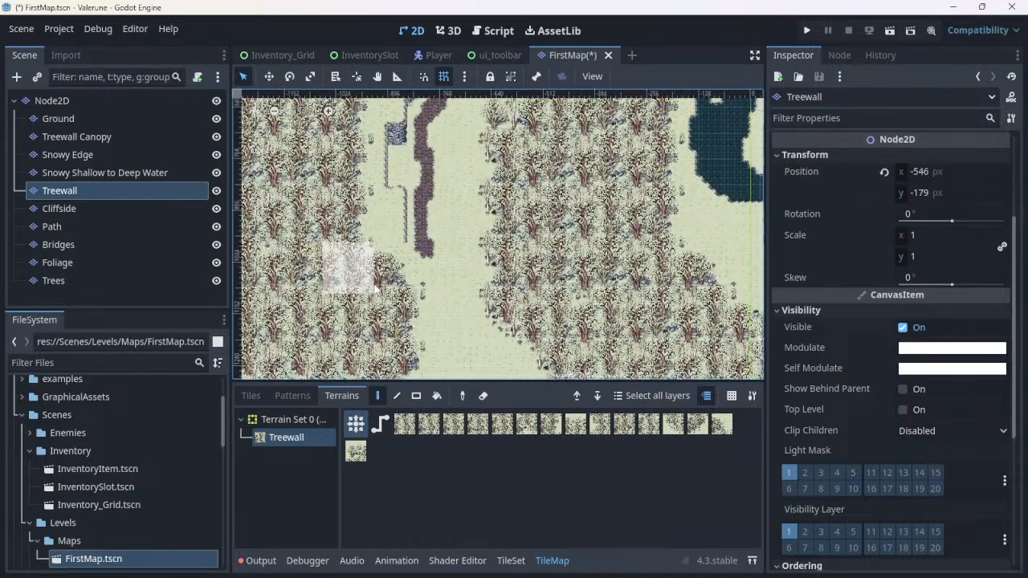
{"action": "scroll", "coordinate": [375, 290], "scroll_direction": "up", "scroll_amount": 4}
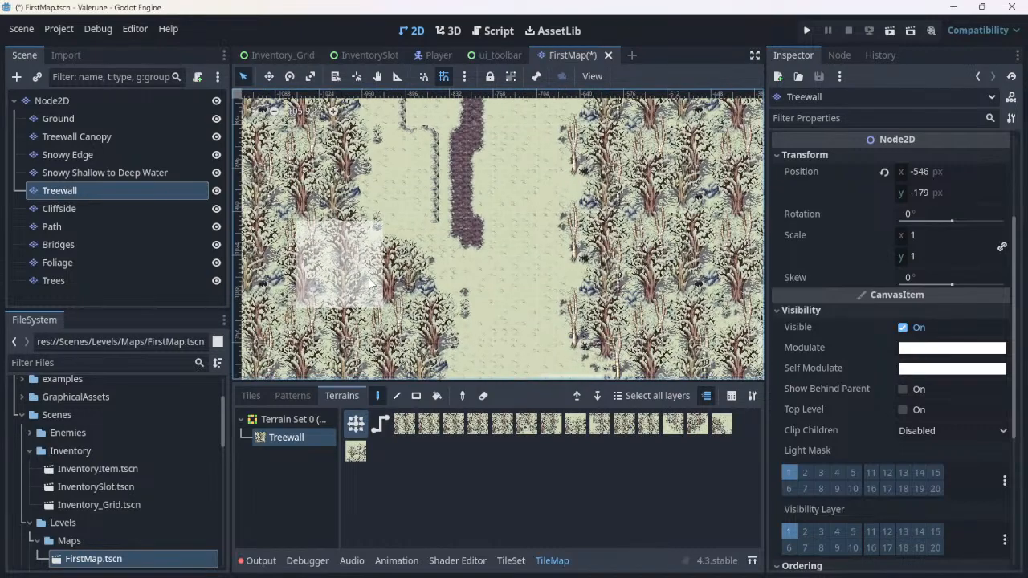
{"action": "scroll", "coordinate": [370, 283], "scroll_direction": "up", "scroll_amount": 2}
{"action": "scroll", "coordinate": [370, 283], "scroll_direction": "up", "scroll_amount": 1}
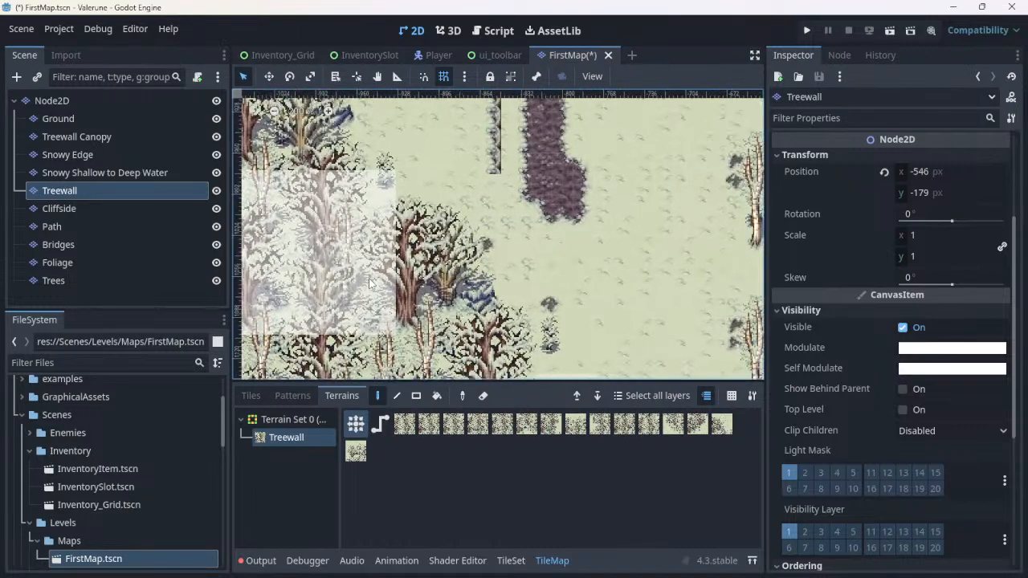
Step: Open the tile set of the Treewall layer in the TileSet editor
{"action": "left_click", "coordinate": [97, 197]}
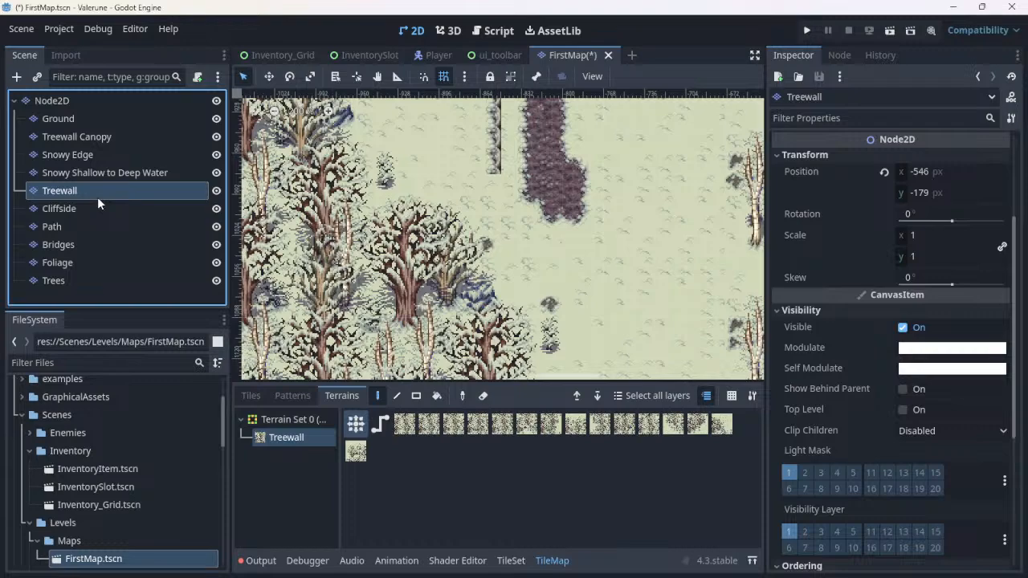
{"action": "mouse_move", "coordinate": [97, 197]}
{"action": "left_mouse_down"}
{"action": "mouse_move", "coordinate": [95, 219]}
{"action": "mouse_move", "coordinate": [100, 191]}
{"action": "mouse_move", "coordinate": [113, 188]}
{"action": "left_mouse_up"}
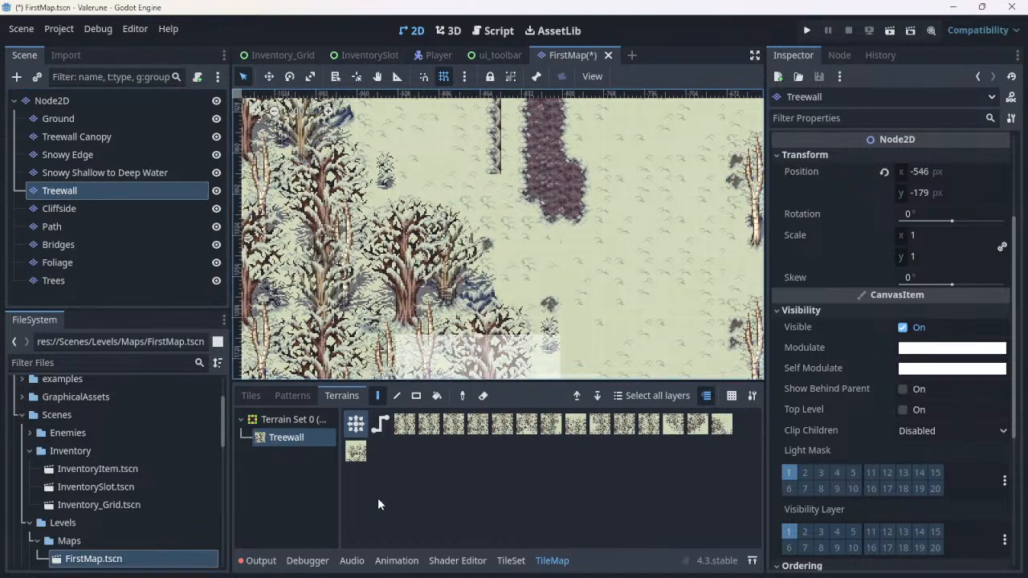
{"action": "left_click", "coordinate": [511, 561]}
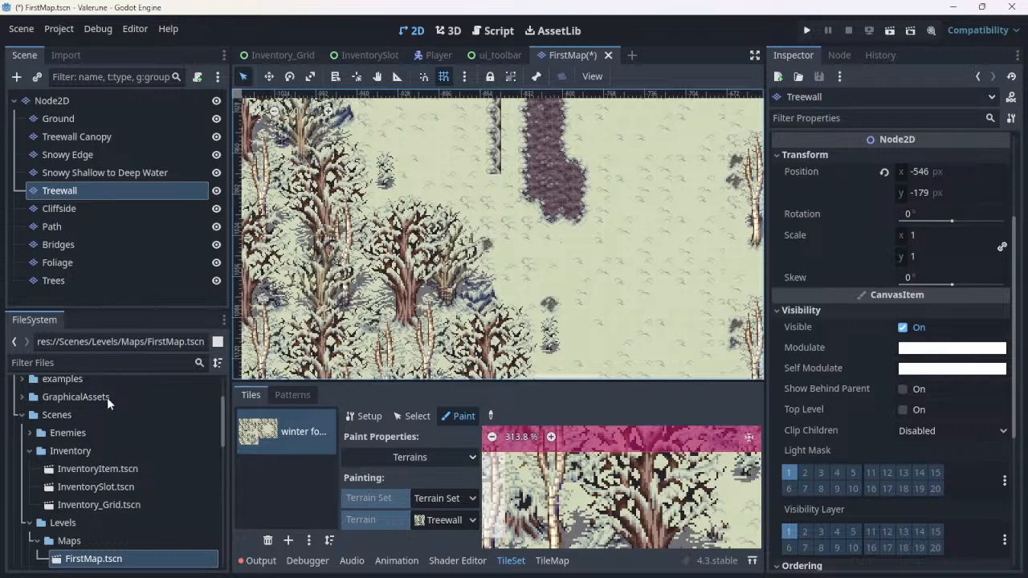
Step: On the Cliffside layer, place a 2×2 block of cliff corner tiles at the lower end of the cliff line beside the path
{"action": "left_click", "coordinate": [123, 210]}
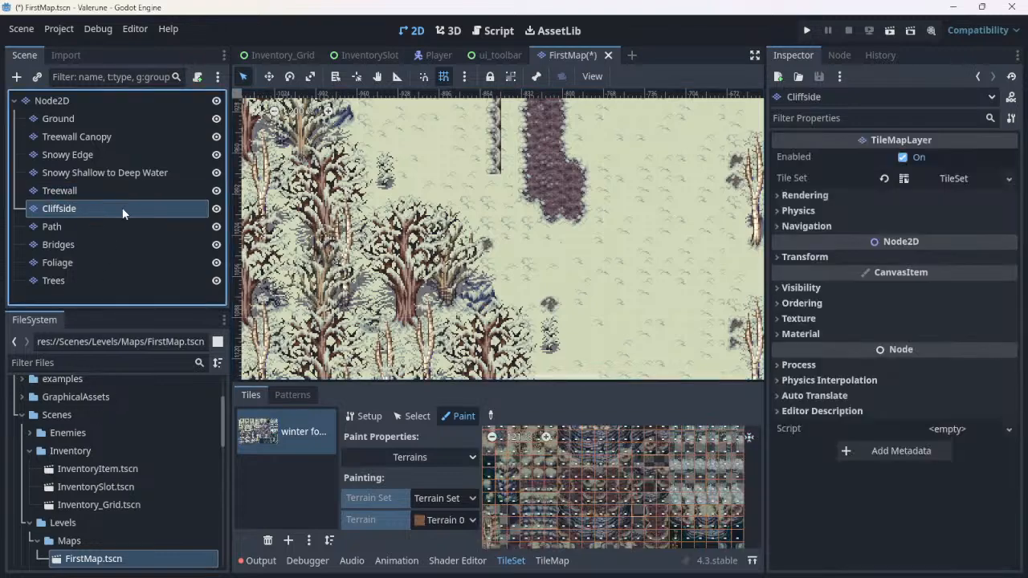
{"action": "left_click", "coordinate": [123, 210]}
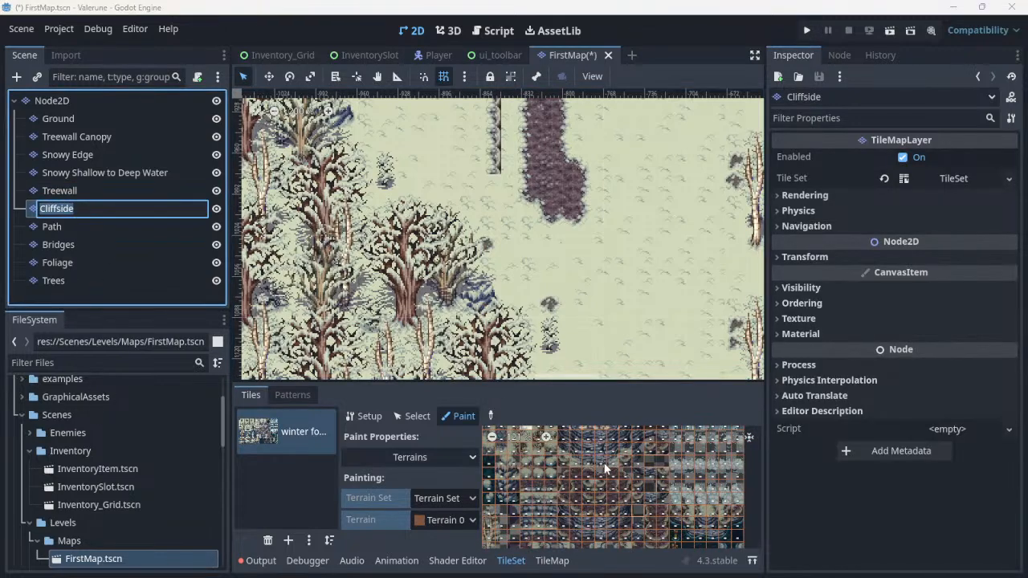
{"action": "scroll", "coordinate": [604, 463], "scroll_direction": "down", "scroll_amount": 2}
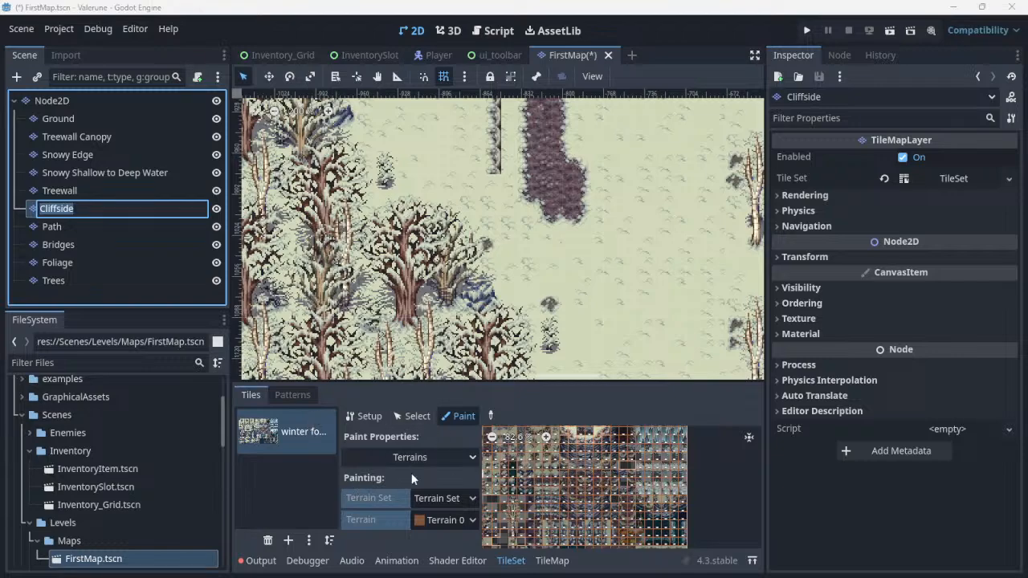
{"action": "key", "text": "Escape"}
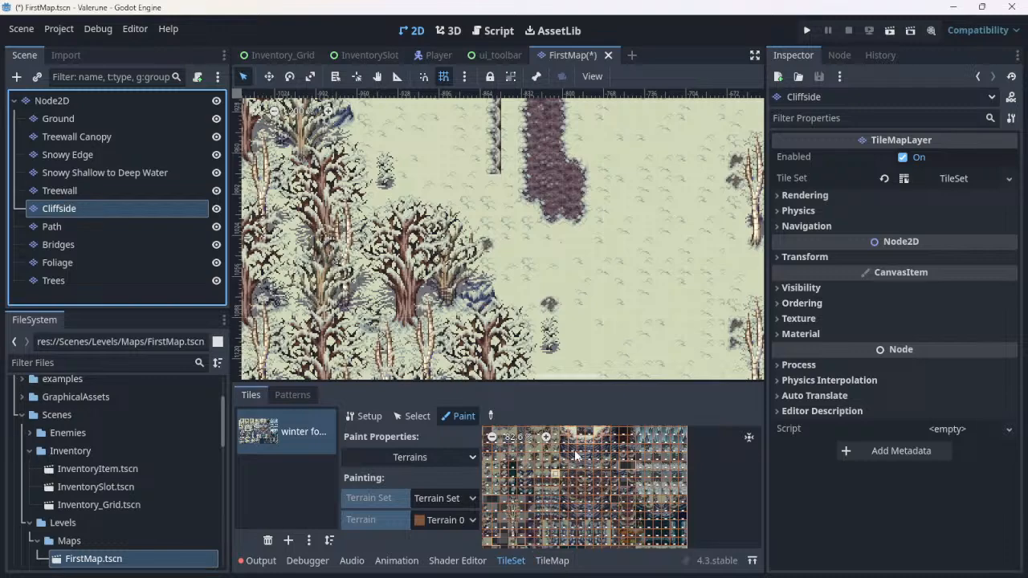
{"action": "left_click", "coordinate": [551, 560]}
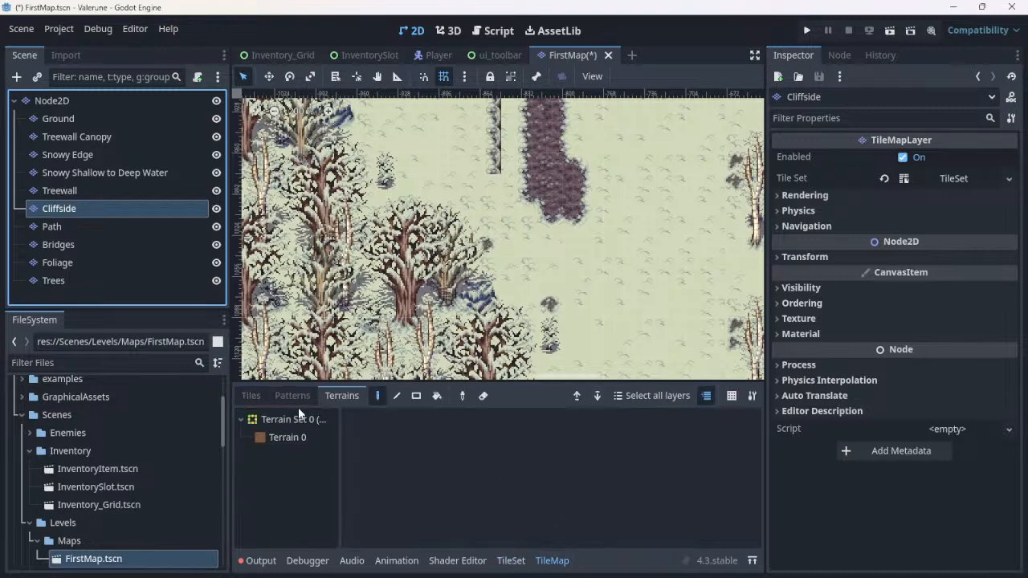
{"action": "left_click", "coordinate": [250, 397]}
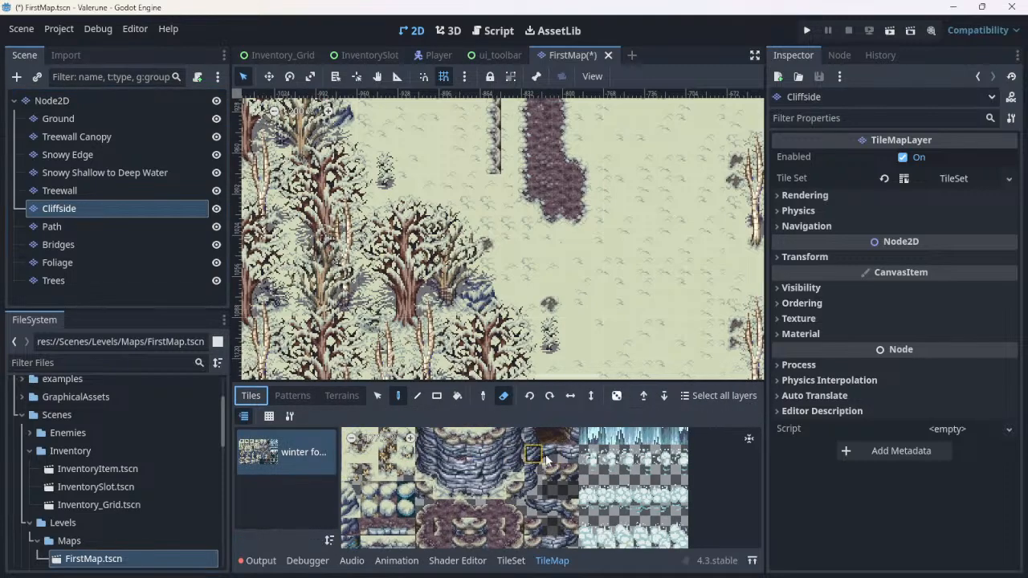
{"action": "scroll", "coordinate": [558, 494], "scroll_direction": "up", "scroll_amount": 1}
{"action": "scroll", "coordinate": [559, 496], "scroll_direction": "up", "scroll_amount": 2}
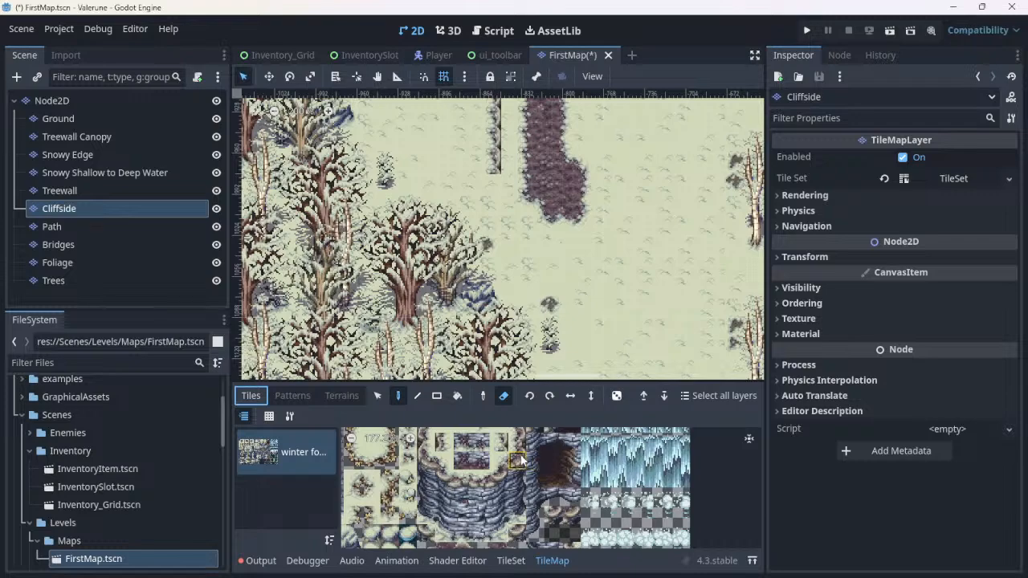
{"action": "left_click_drag", "start_coordinate": [518, 459], "coordinate": [501, 482]}
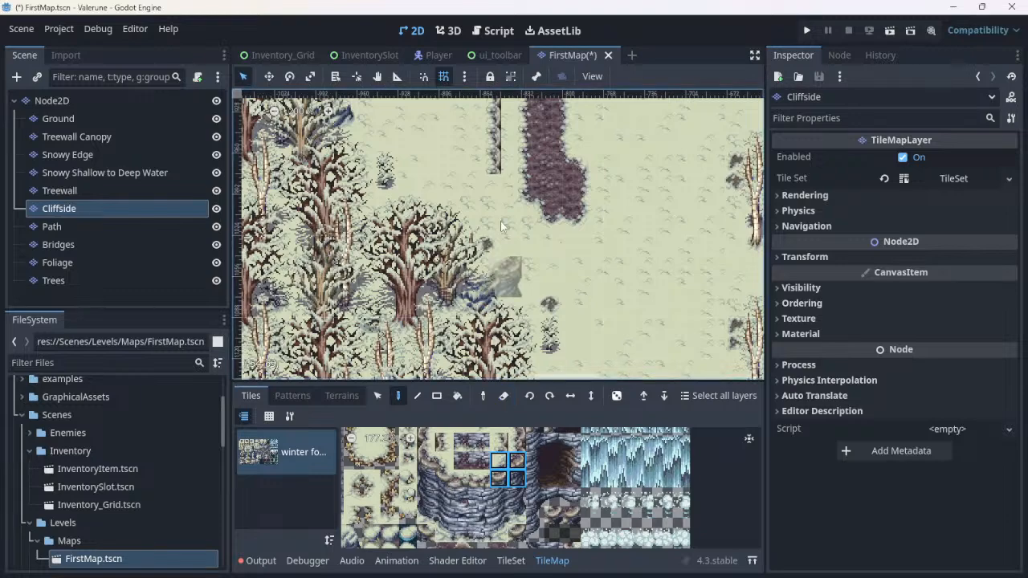
{"action": "left_click", "coordinate": [486, 188]}
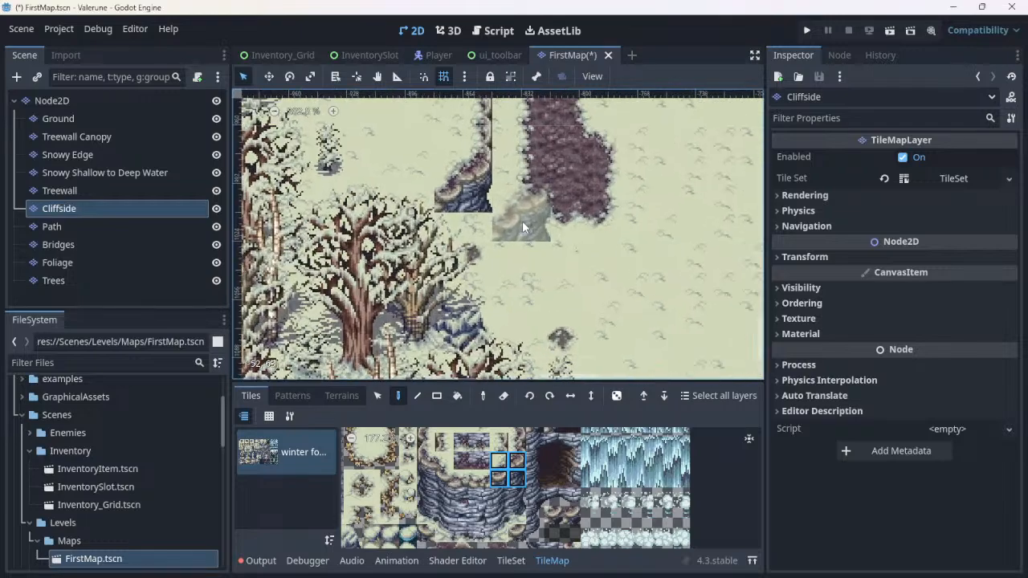
Step: Hide and show the Treewall layer to check how the new cliff corner sits against the forest
{"action": "scroll", "coordinate": [523, 227], "scroll_direction": "down", "scroll_amount": 4}
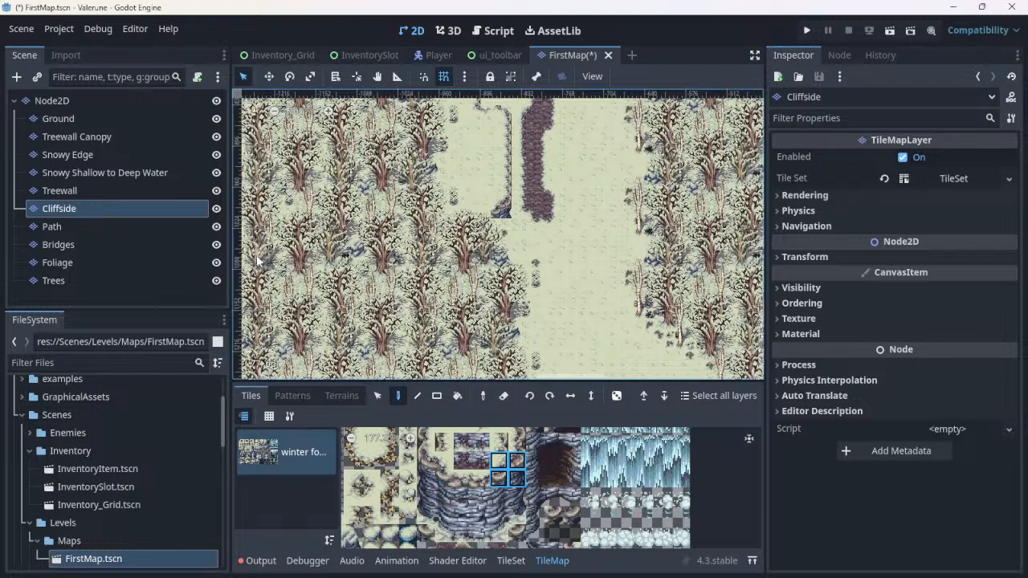
{"action": "left_click", "coordinate": [215, 195]}
{"action": "left_click", "coordinate": [214, 195]}
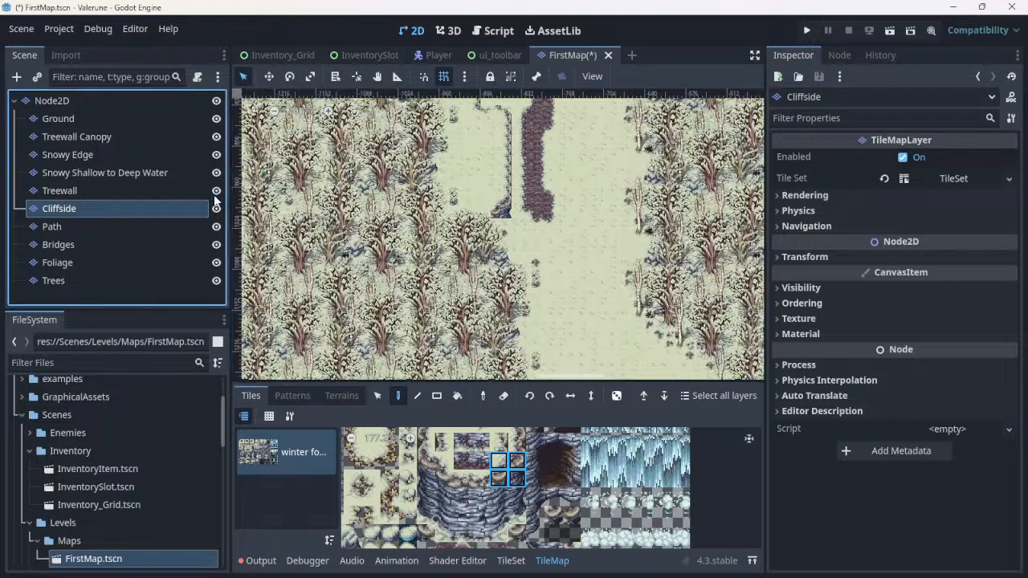
Step: Try extending the cliff corner westward to the forest with a row of the two straight cliff-edge tiles
{"action": "scroll", "coordinate": [596, 226], "scroll_direction": "up", "scroll_amount": 4}
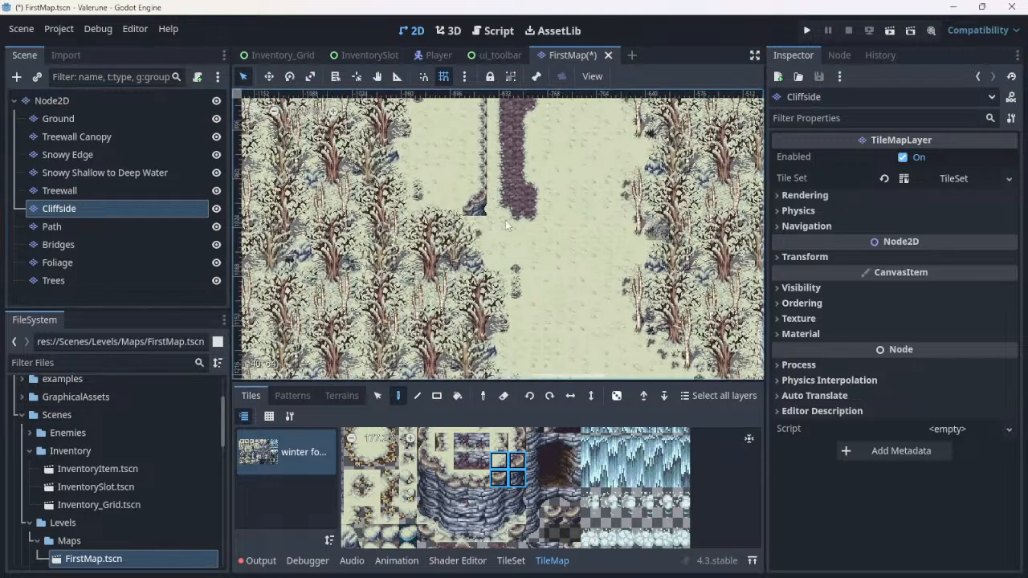
{"action": "scroll", "coordinate": [491, 217], "scroll_direction": "up", "scroll_amount": 3}
{"action": "scroll", "coordinate": [489, 267], "scroll_direction": "up", "scroll_amount": 5}
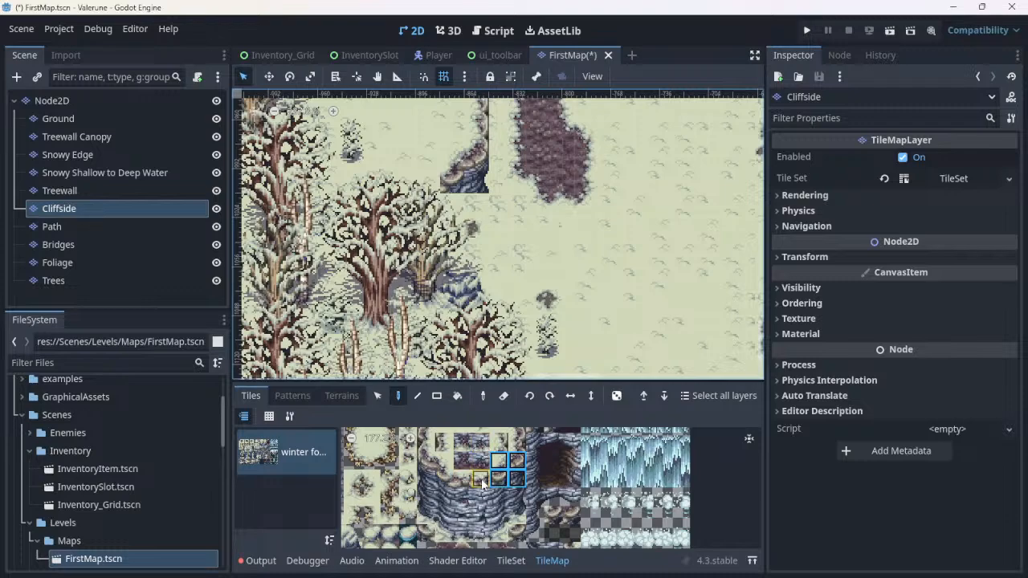
{"action": "left_click_drag", "start_coordinate": [463, 479], "coordinate": [480, 481]}
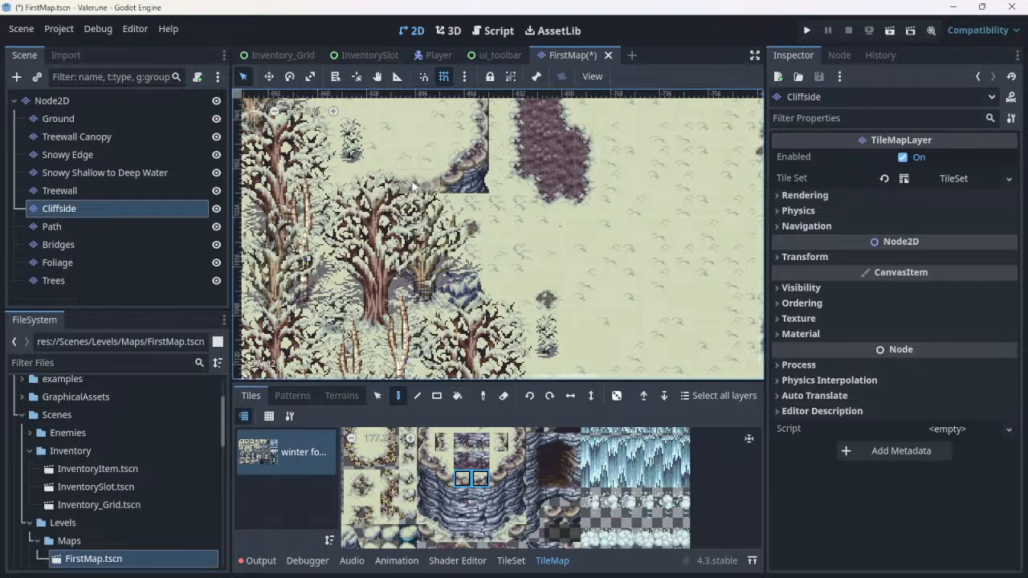
{"action": "left_click_drag", "start_coordinate": [414, 181], "coordinate": [339, 176]}
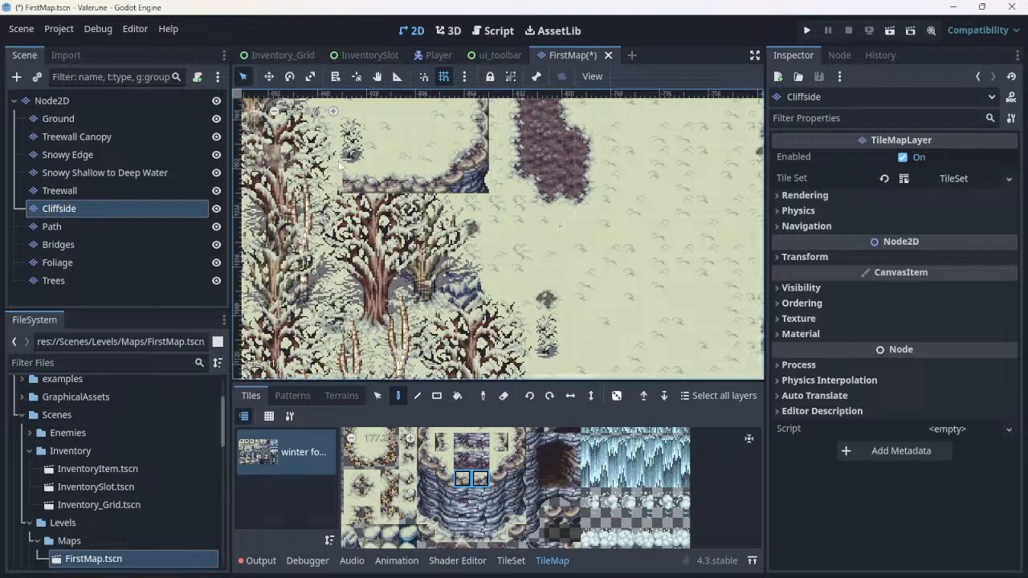
{"action": "middle_click_drag", "start_coordinate": [365, 173], "coordinate": [420, 262]}
{"action": "left_click", "coordinate": [475, 318]}
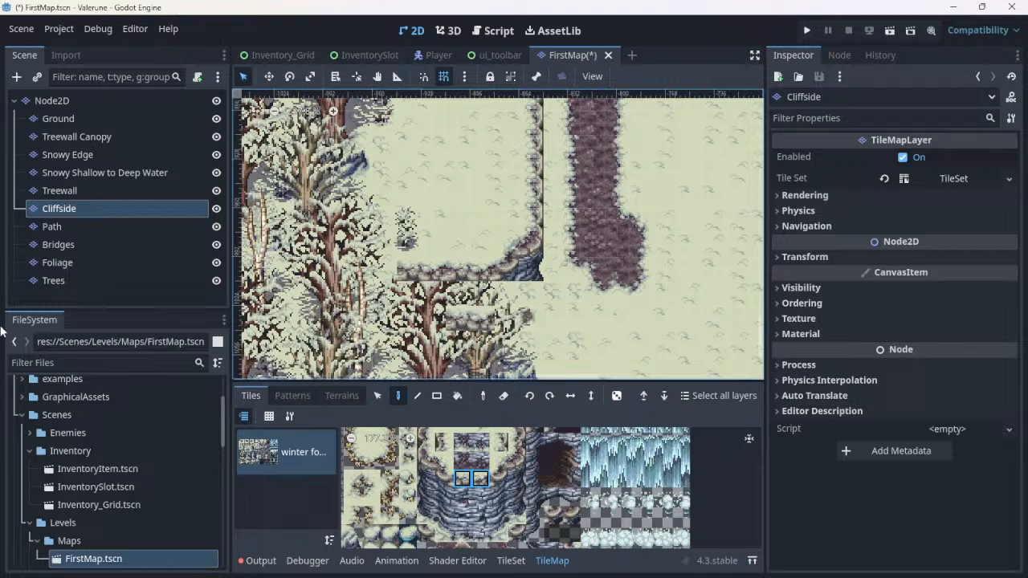
{"action": "key", "text": "ctrl+z"}
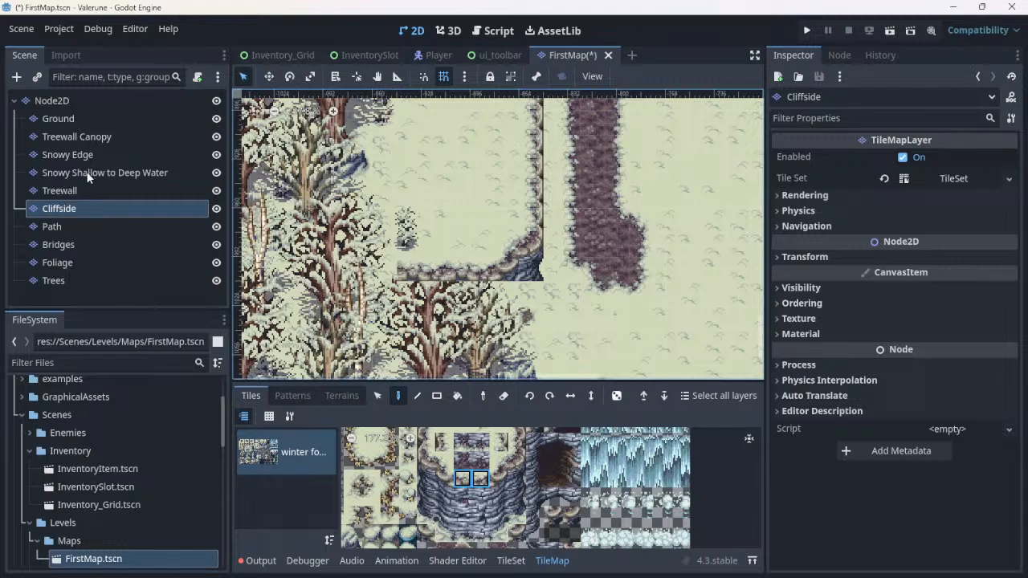
Step: Try moving the Treewall layer below Cliffside in the scene tree and check how the trees overlap the cliff edge
{"action": "left_click_drag", "start_coordinate": [73, 190], "coordinate": [71, 218]}
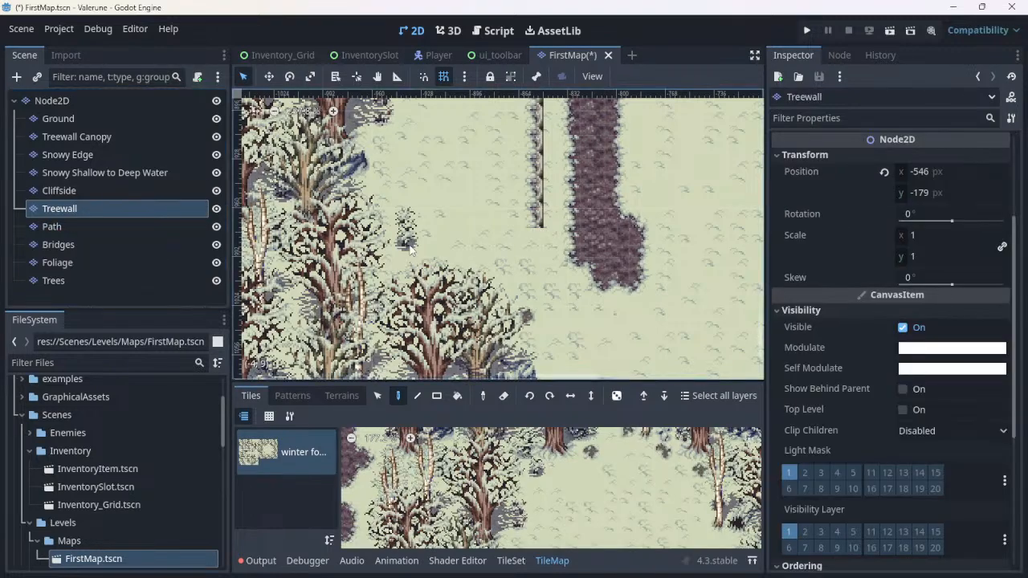
{"action": "scroll", "coordinate": [564, 306], "scroll_direction": "down", "scroll_amount": 4}
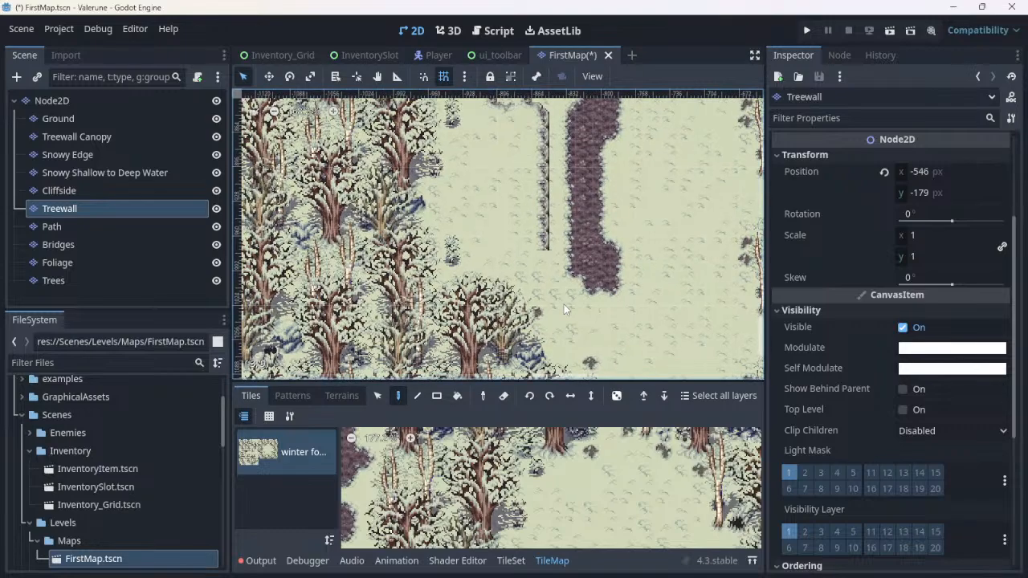
{"action": "scroll", "coordinate": [564, 309], "scroll_direction": "down", "scroll_amount": 1}
{"action": "scroll", "coordinate": [564, 305], "scroll_direction": "up", "scroll_amount": 6}
Step: Undo the layer reordering and the westward cliff-edge row, keeping the cliff corner and the Treewall layer visible
{"action": "key", "text": "ctrl+z"}
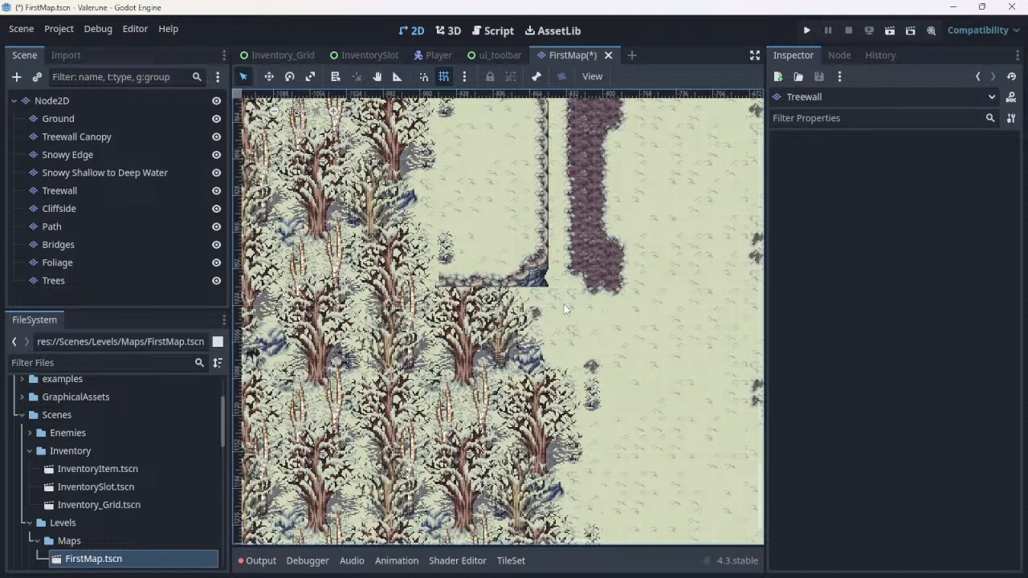
{"action": "key", "text": "ctrl+z"}
{"action": "key", "text": "ctrl+z"}
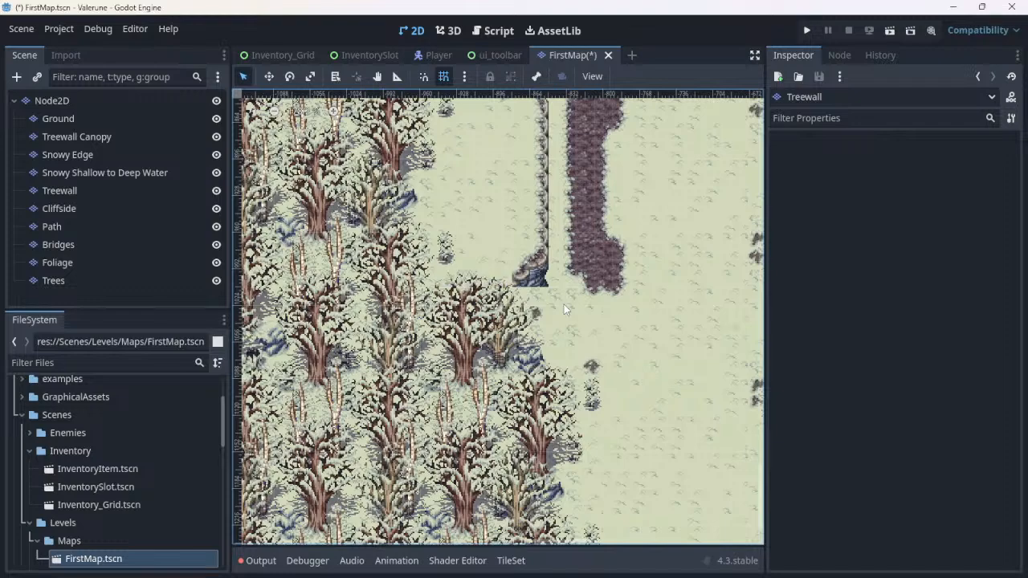
{"action": "key", "text": "ctrl+z"}
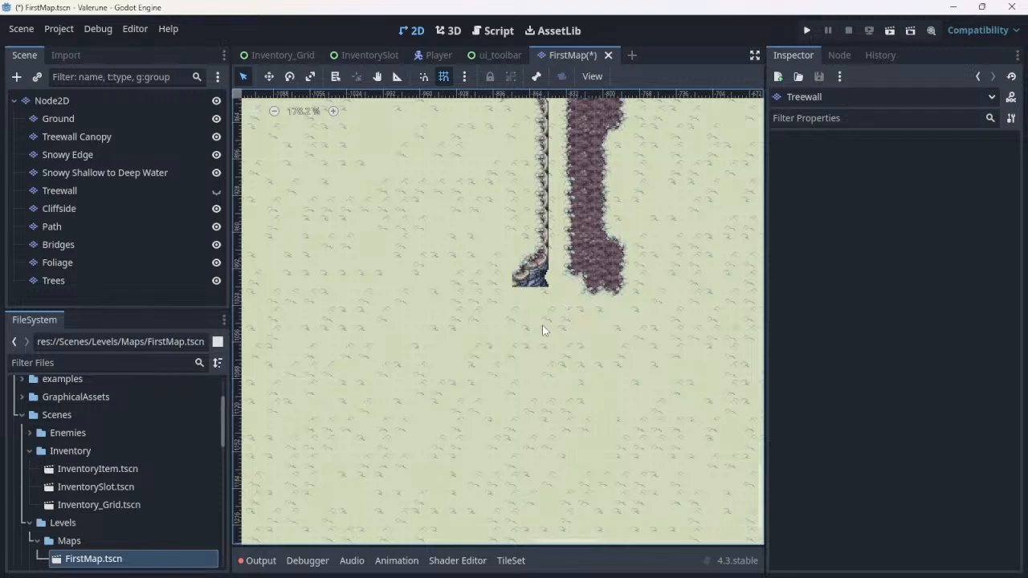
{"action": "key", "text": "ctrl+shift+z"}
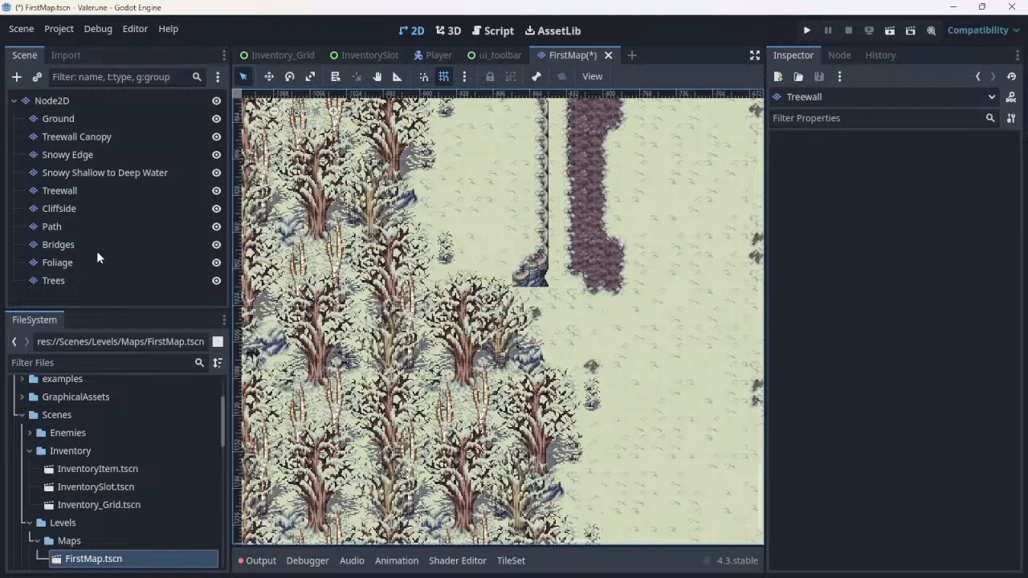
Step: Select the Treewall Canopy layer and search its tile set for treetops suited to the forest border
{"action": "left_click", "coordinate": [82, 136]}
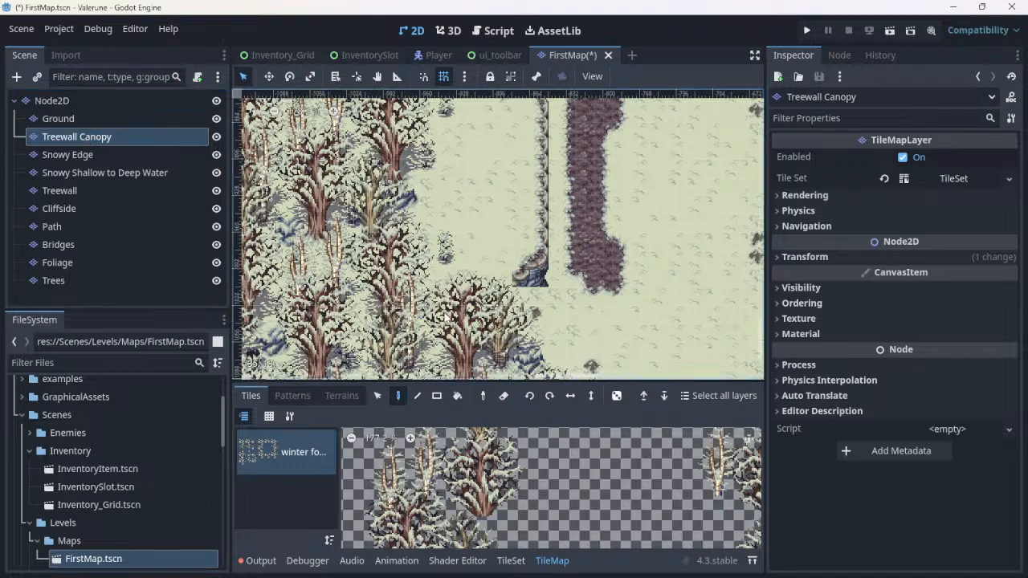
{"action": "scroll", "coordinate": [474, 484], "scroll_direction": "down", "scroll_amount": 2}
{"action": "scroll", "coordinate": [474, 484], "scroll_direction": "down", "scroll_amount": 2}
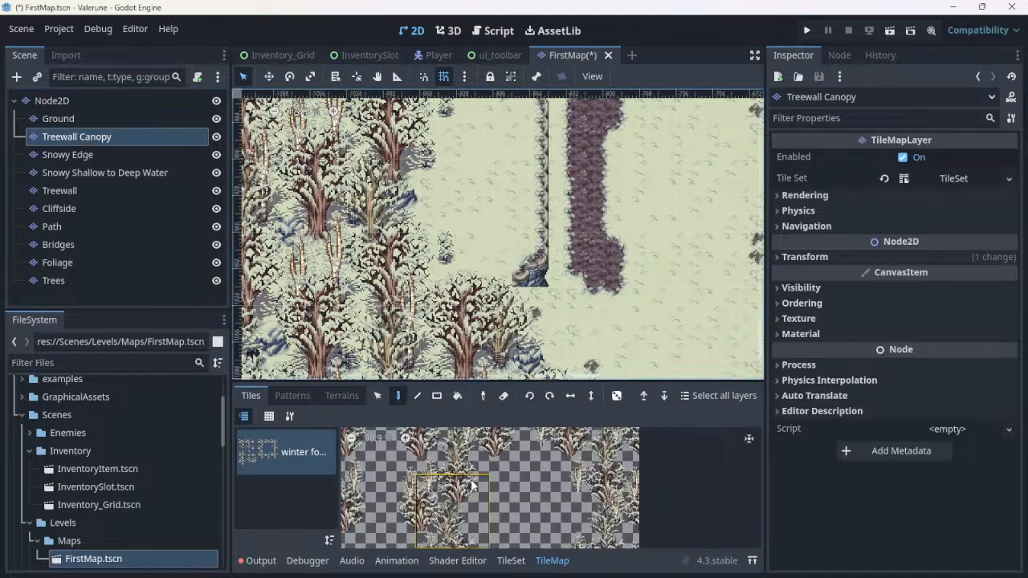
{"action": "mouse_move", "coordinate": [452, 486]}
{"action": "middle_mouse_down"}
{"action": "mouse_move", "coordinate": [506, 442]}
{"action": "mouse_move", "coordinate": [673, 381]}
{"action": "mouse_move", "coordinate": [519, 469]}
{"action": "mouse_move", "coordinate": [560, 486]}
{"action": "mouse_move", "coordinate": [534, 452]}
{"action": "mouse_move", "coordinate": [446, 475]}
{"action": "middle_mouse_up"}
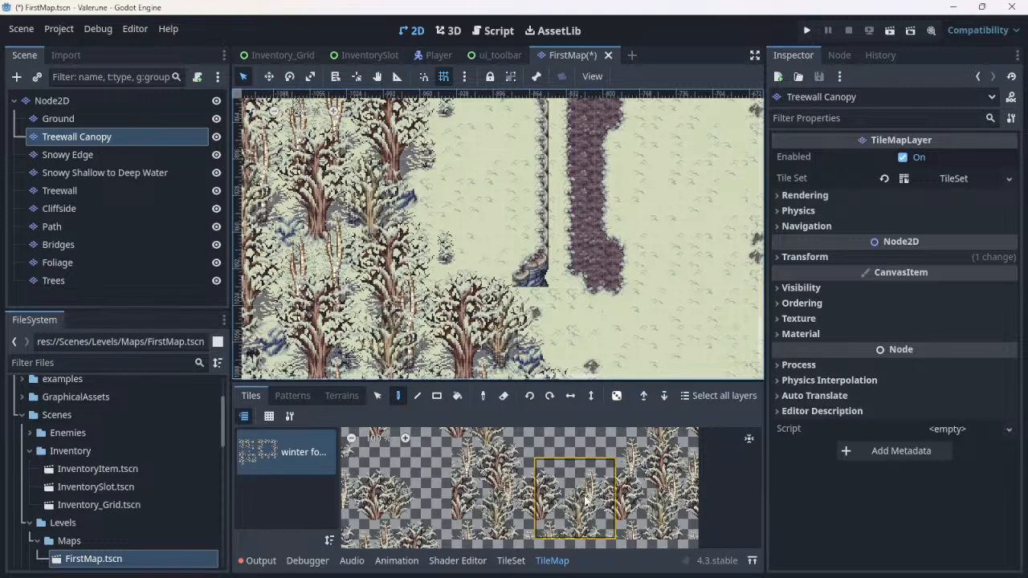
{"action": "middle_click_drag", "start_coordinate": [492, 487], "coordinate": [510, 537]}
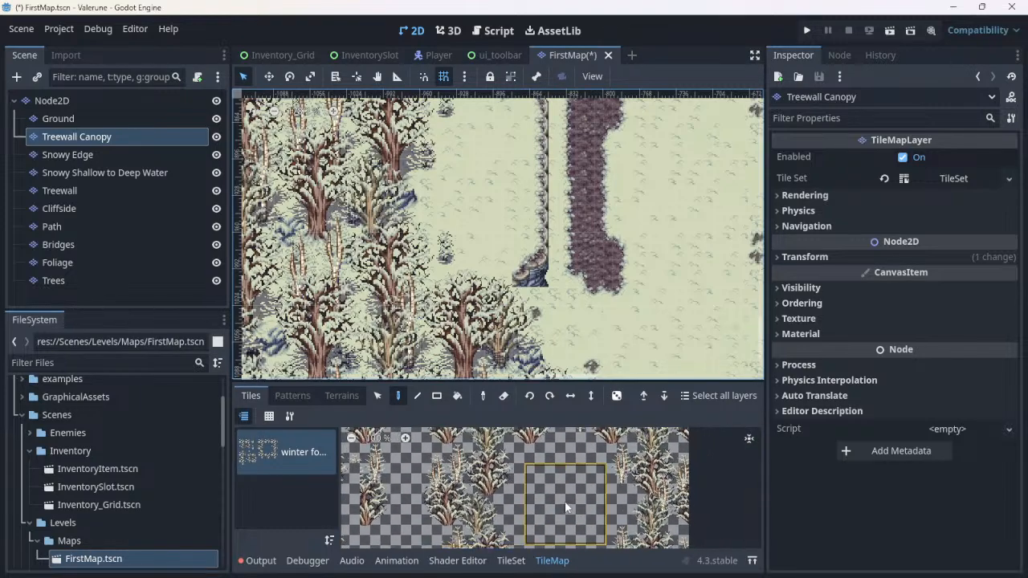
{"action": "middle_click_drag", "start_coordinate": [565, 501], "coordinate": [628, 411]}
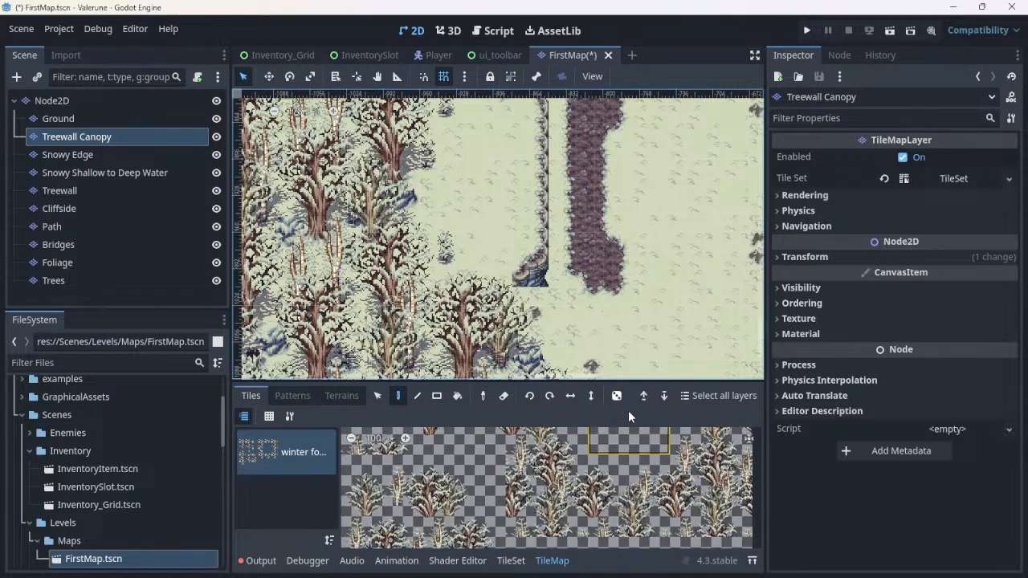
{"action": "middle_click_drag", "start_coordinate": [494, 490], "coordinate": [554, 426]}
Step: Search the Treewall Canopy tile set for a treetop tile and test one candidate over the trees beside the cliff's lower corner
{"action": "left_click", "coordinate": [513, 503]}
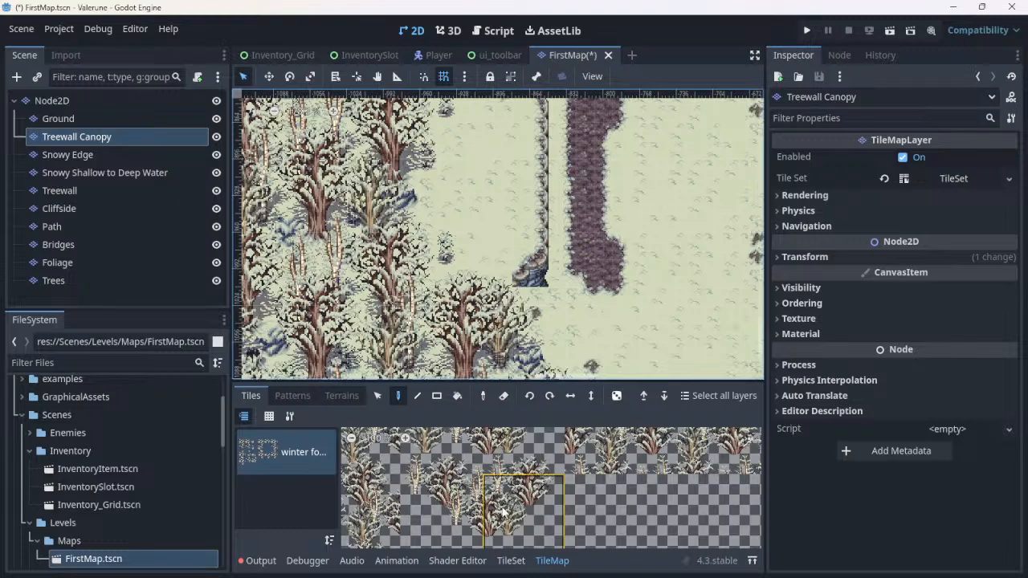
{"action": "left_click", "coordinate": [427, 500]}
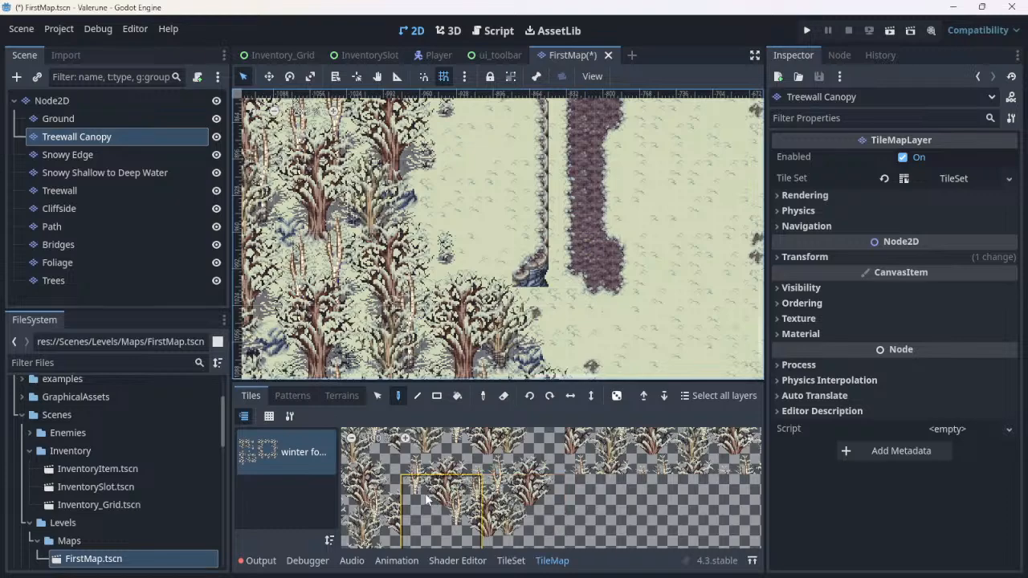
{"action": "left_click", "coordinate": [494, 485]}
{"action": "left_click", "coordinate": [460, 504]}
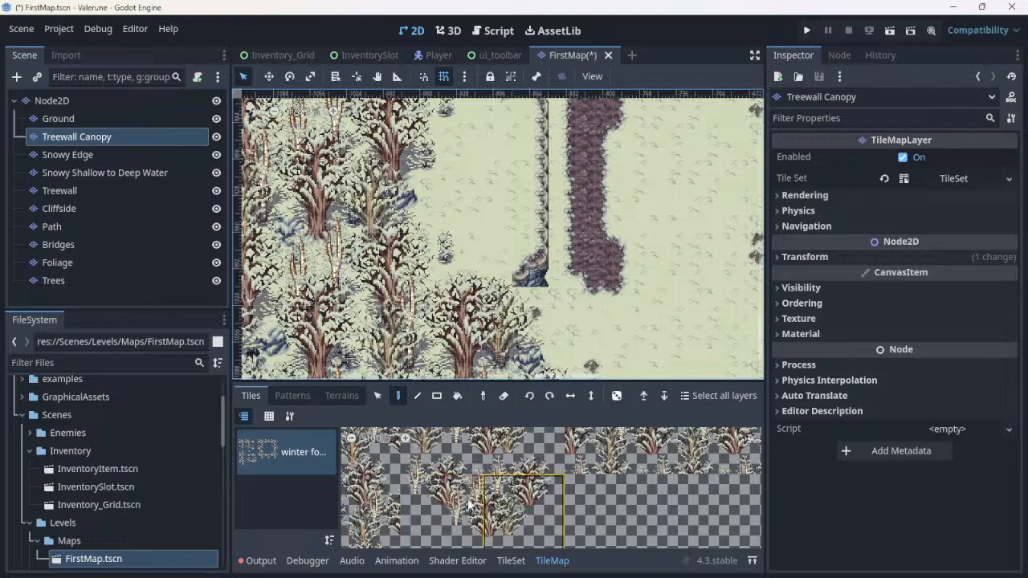
{"action": "scroll", "coordinate": [518, 487], "scroll_direction": "up", "scroll_amount": 3}
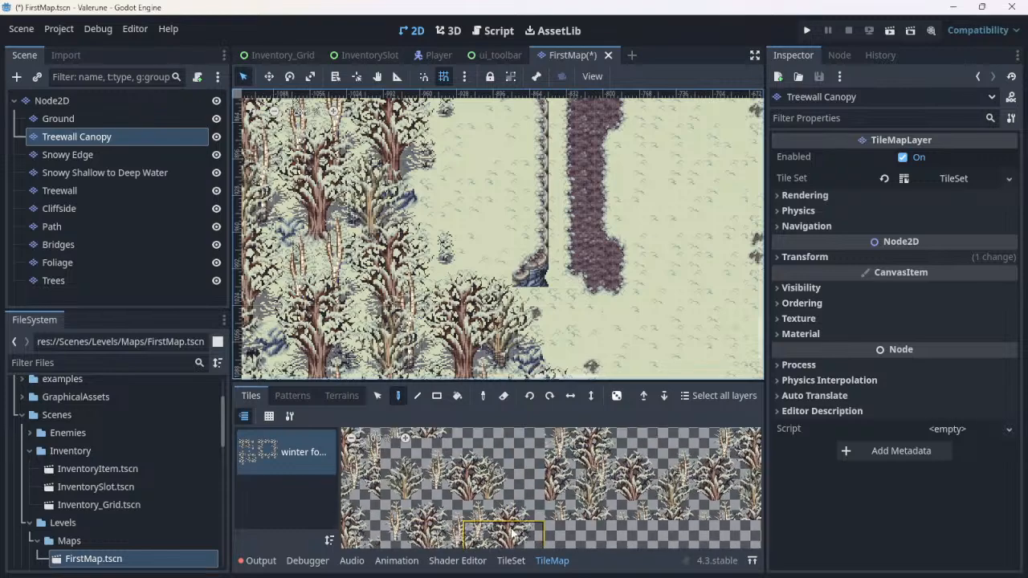
{"action": "left_click", "coordinate": [440, 475]}
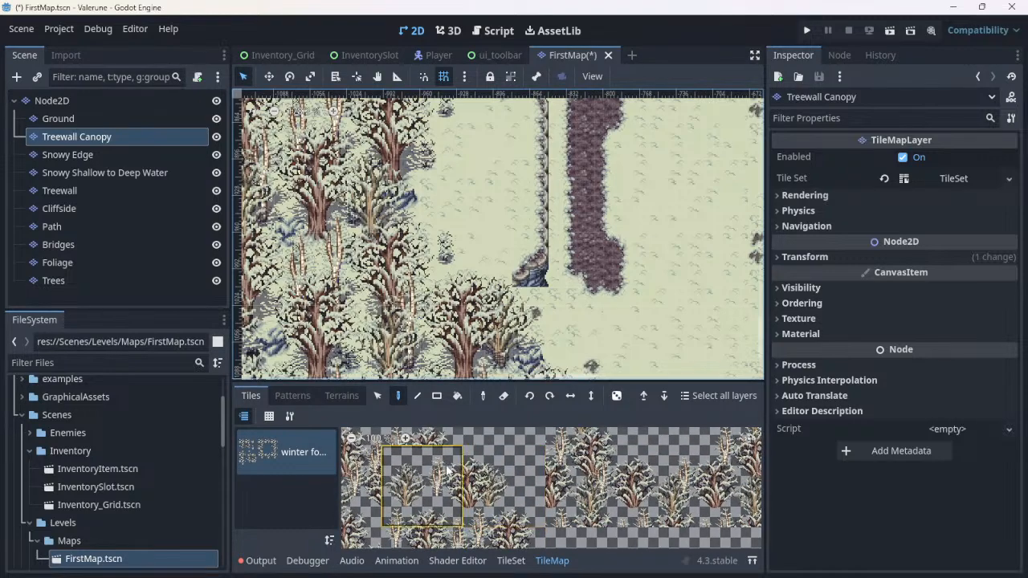
{"action": "middle_click_drag", "start_coordinate": [467, 469], "coordinate": [540, 512]}
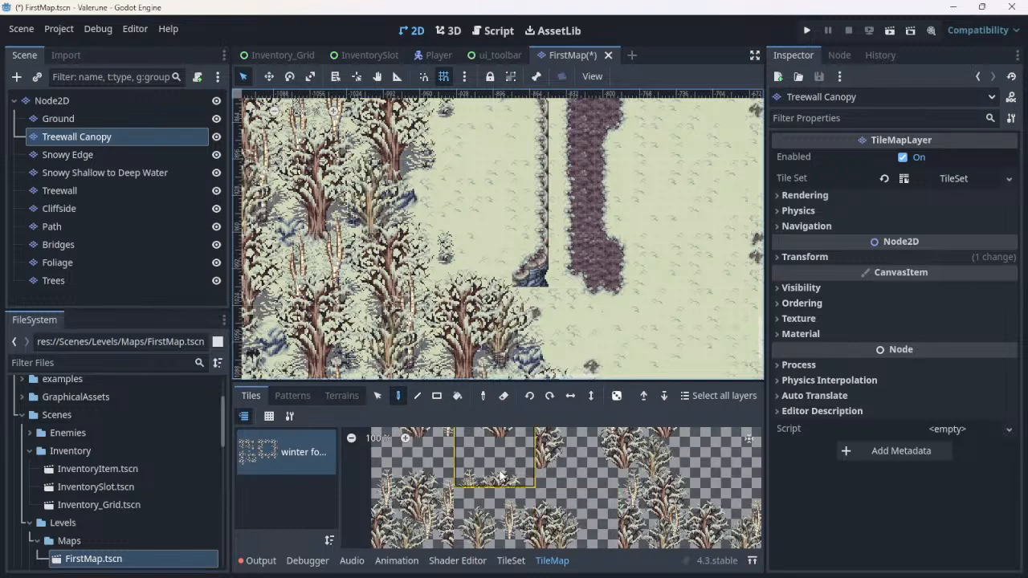
{"action": "left_click", "coordinate": [500, 476]}
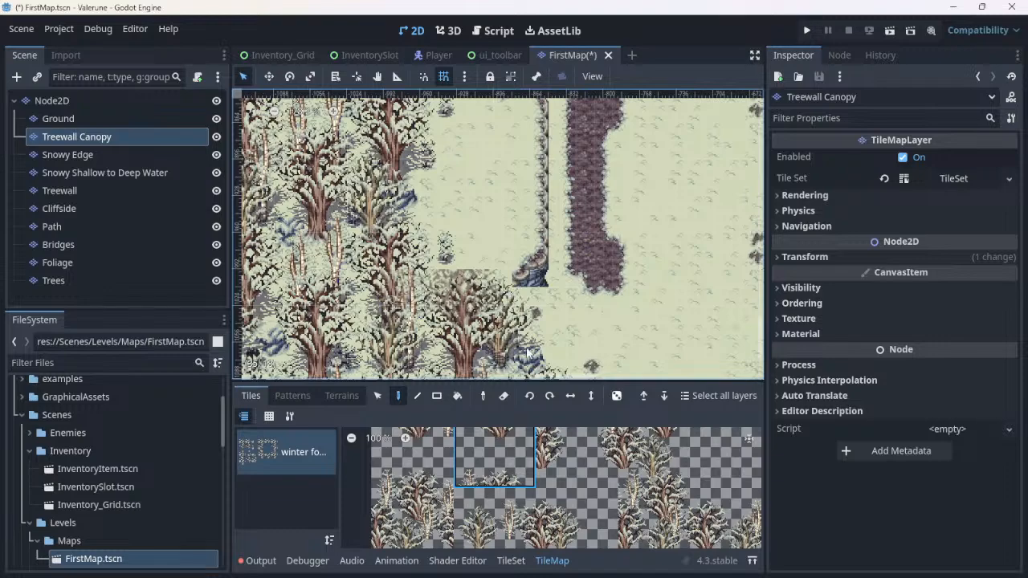
{"action": "left_click", "coordinate": [506, 295]}
Step: Compare denser canopy tiles from the winter forest set against the forest trees southwest of the cliff corner
{"action": "scroll", "coordinate": [551, 470], "scroll_direction": "down", "scroll_amount": 5}
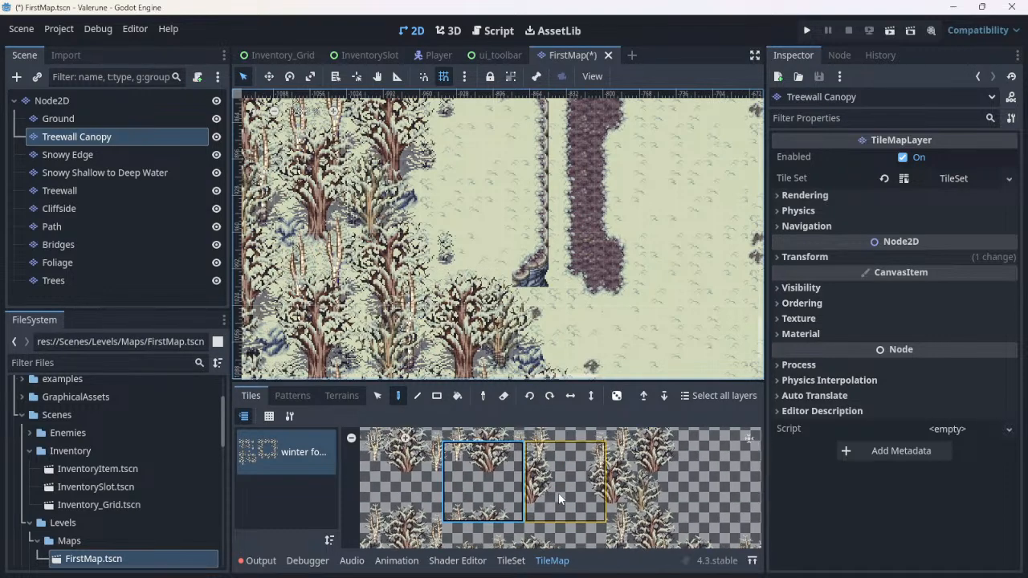
{"action": "scroll", "coordinate": [558, 497], "scroll_direction": "down", "scroll_amount": 3}
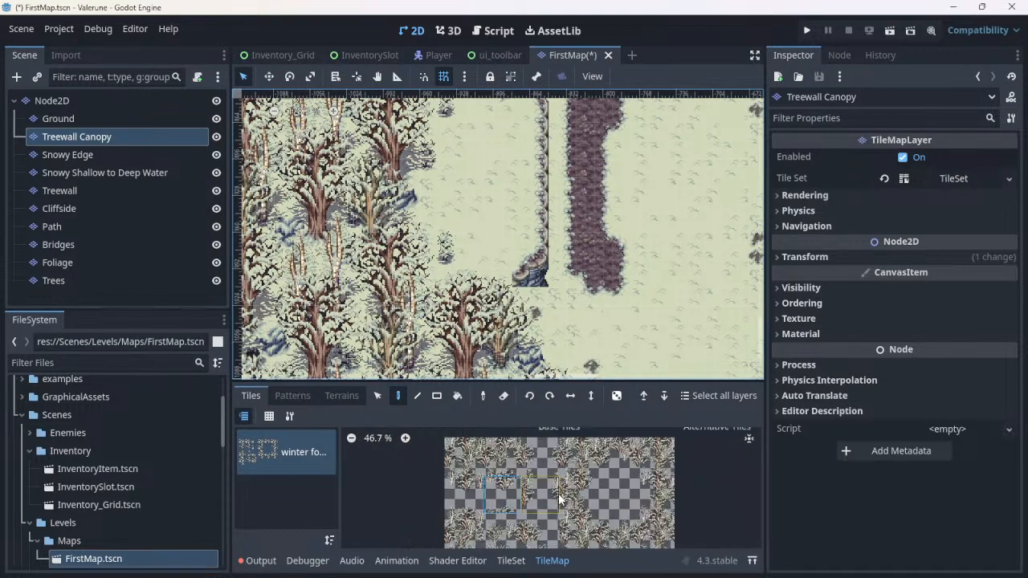
{"action": "scroll", "coordinate": [549, 490], "scroll_direction": "up", "scroll_amount": 1}
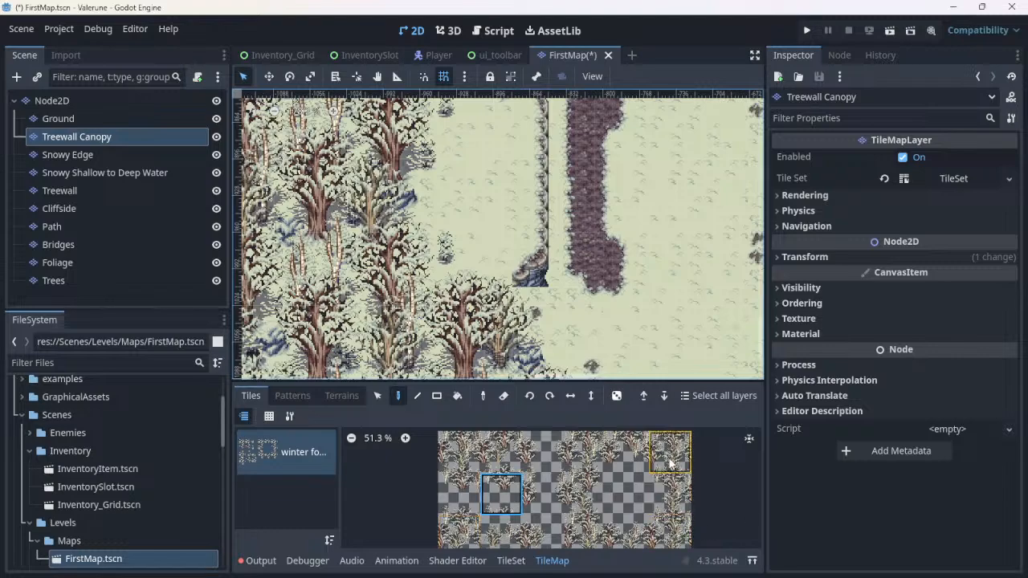
{"action": "left_click", "coordinate": [597, 531]}
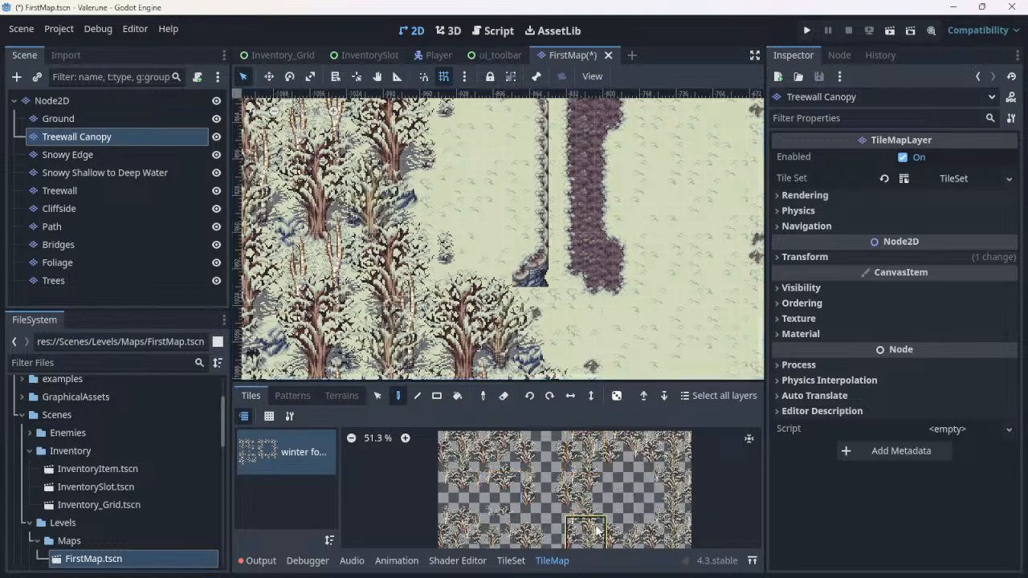
{"action": "left_click", "coordinate": [422, 305]}
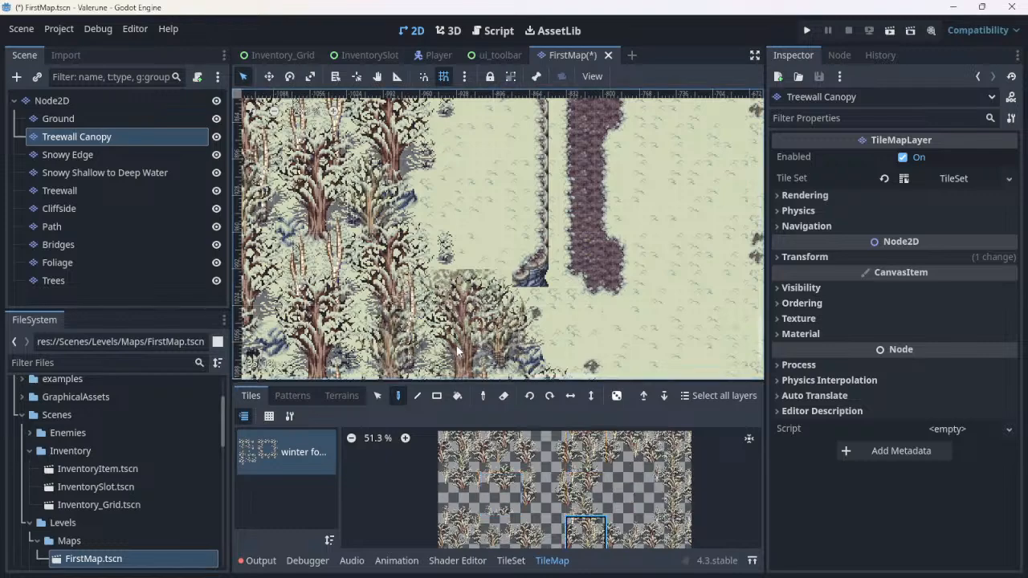
{"action": "left_click", "coordinate": [591, 511]}
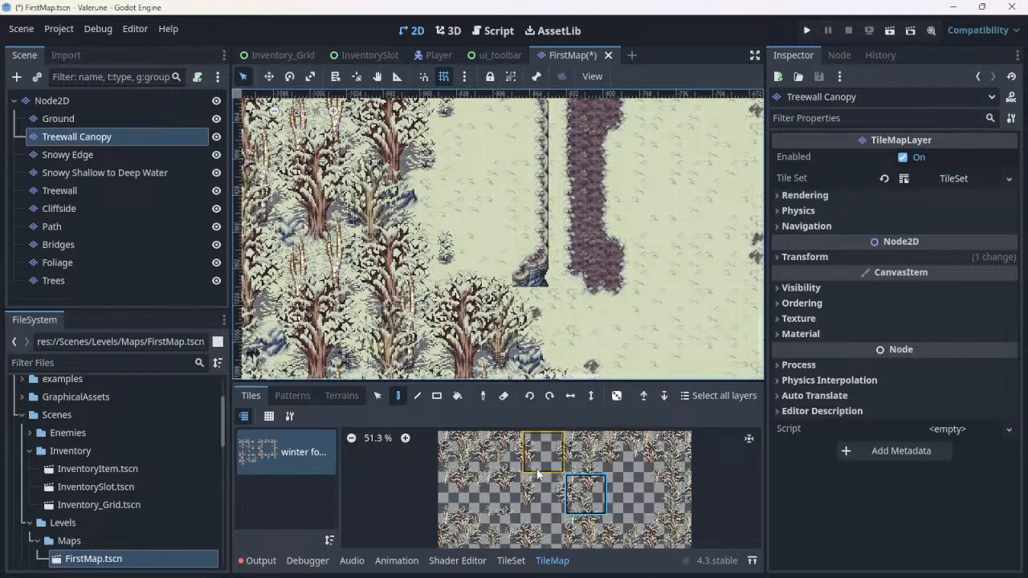
{"action": "scroll", "coordinate": [538, 474], "scroll_direction": "up", "scroll_amount": 5}
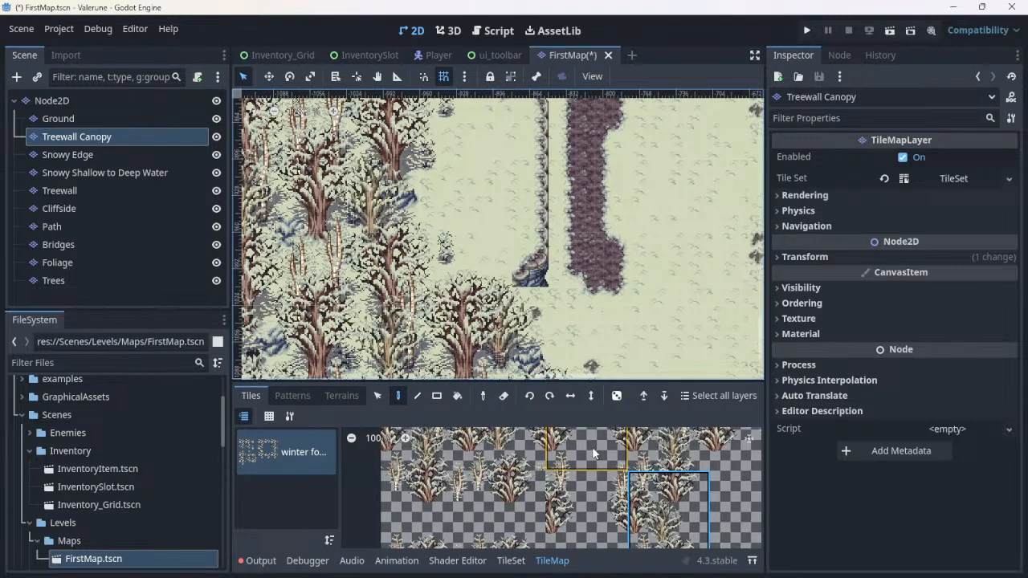
{"action": "middle_click_drag", "start_coordinate": [586, 453], "coordinate": [389, 360]}
{"action": "middle_click_drag", "start_coordinate": [529, 463], "coordinate": [515, 423]}
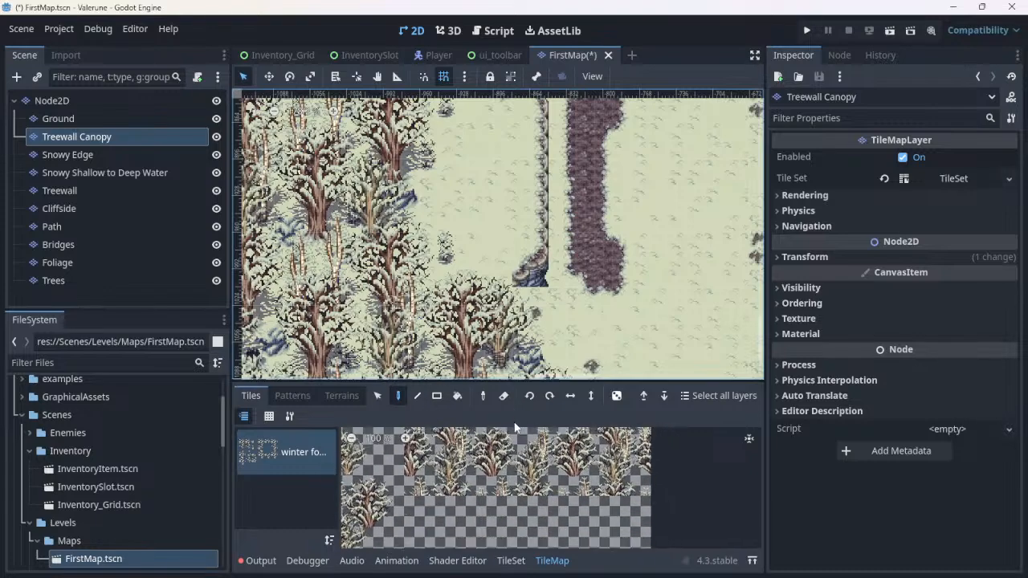
{"action": "left_click", "coordinate": [536, 497]}
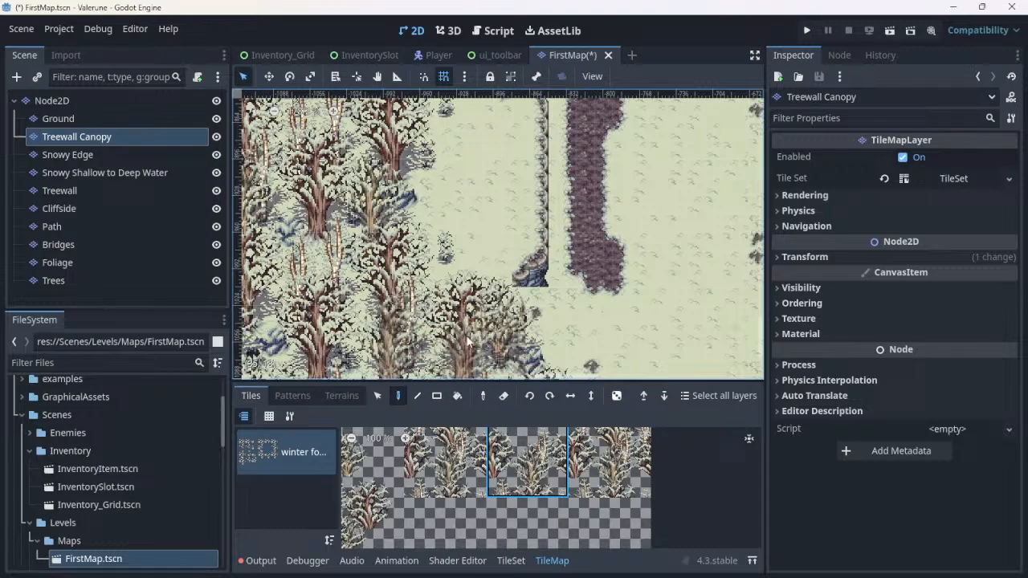
{"action": "scroll", "coordinate": [403, 341], "scroll_direction": "down", "scroll_amount": 4}
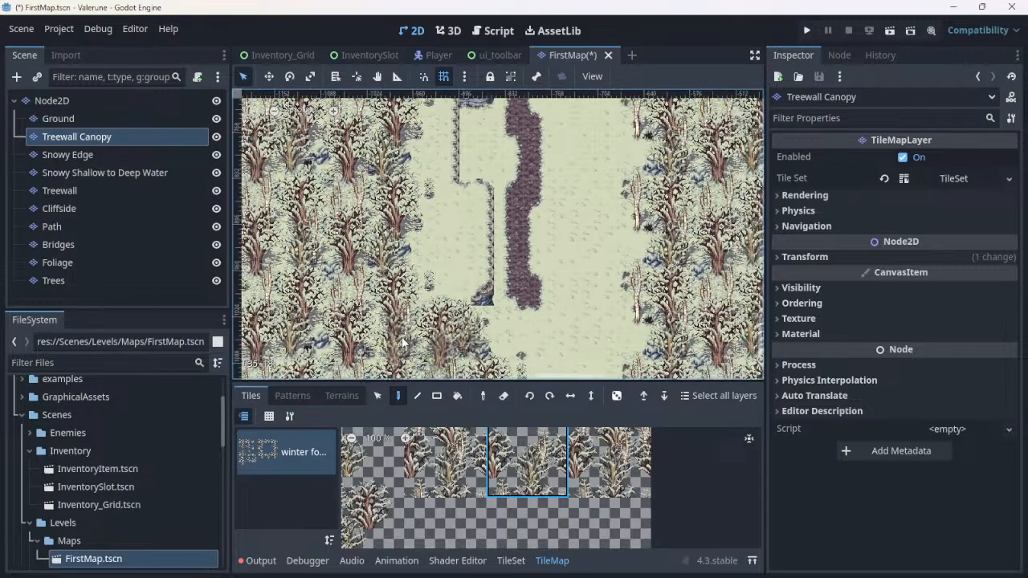
{"action": "scroll", "coordinate": [447, 481], "scroll_direction": "down", "scroll_amount": 3}
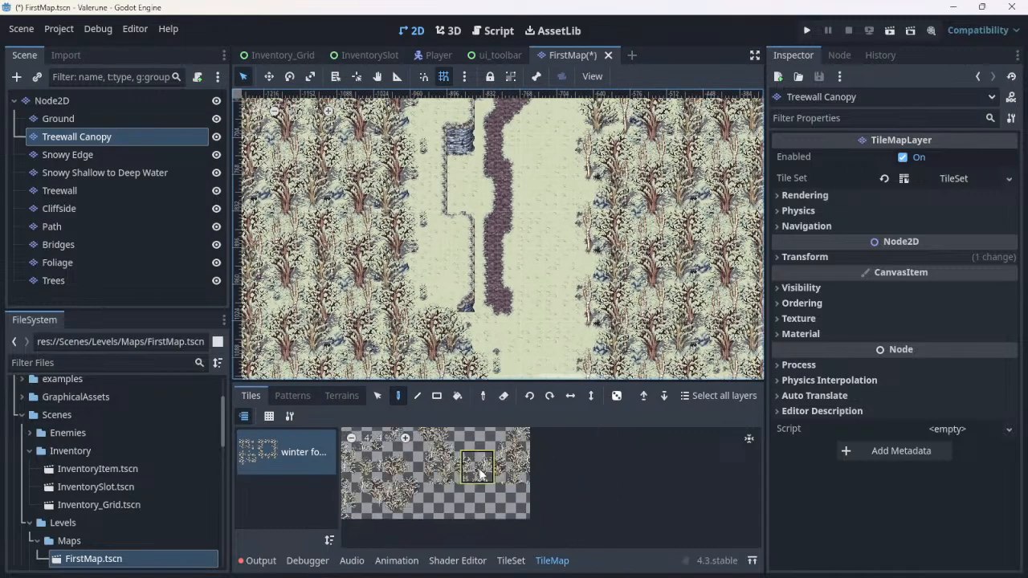
Step: Examine the sparser canopy tiles and pick the one with a partial treetop along its western edge
{"action": "middle_click_drag", "start_coordinate": [447, 480], "coordinate": [552, 558]}
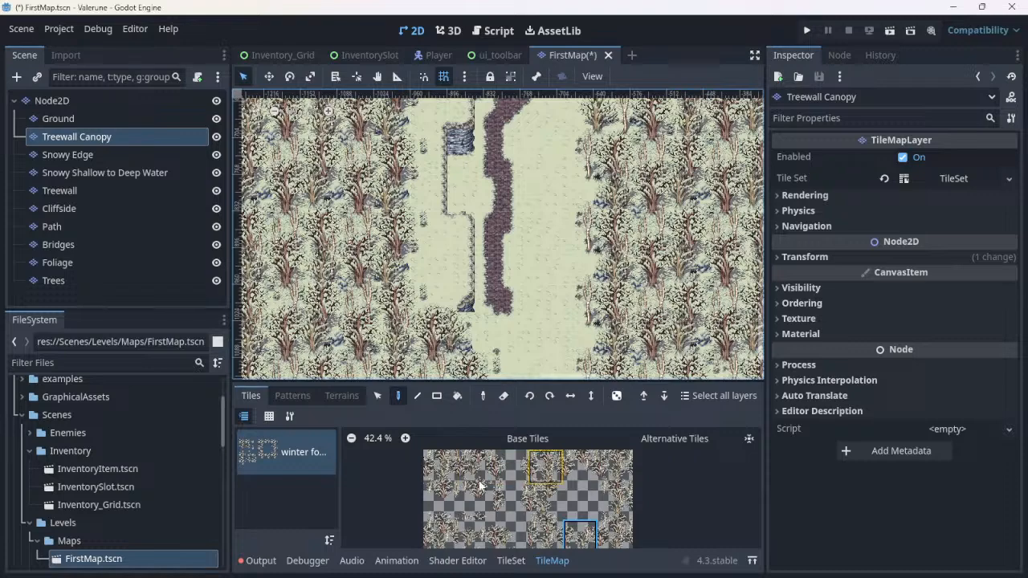
{"action": "scroll", "coordinate": [413, 498], "scroll_direction": "up", "scroll_amount": 3, "text": "ctrl"}
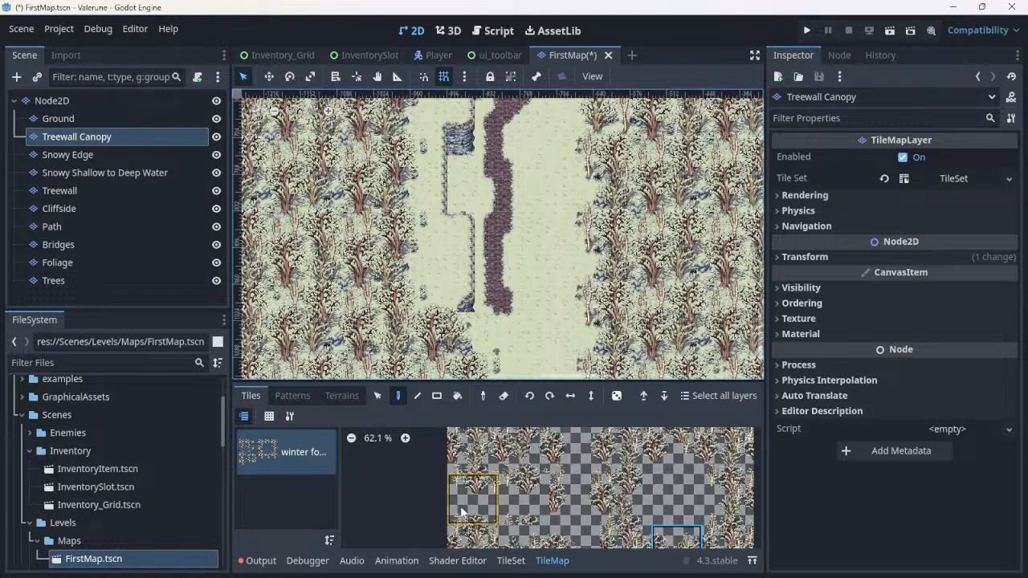
{"action": "middle_click_drag", "start_coordinate": [480, 507], "coordinate": [444, 431]}
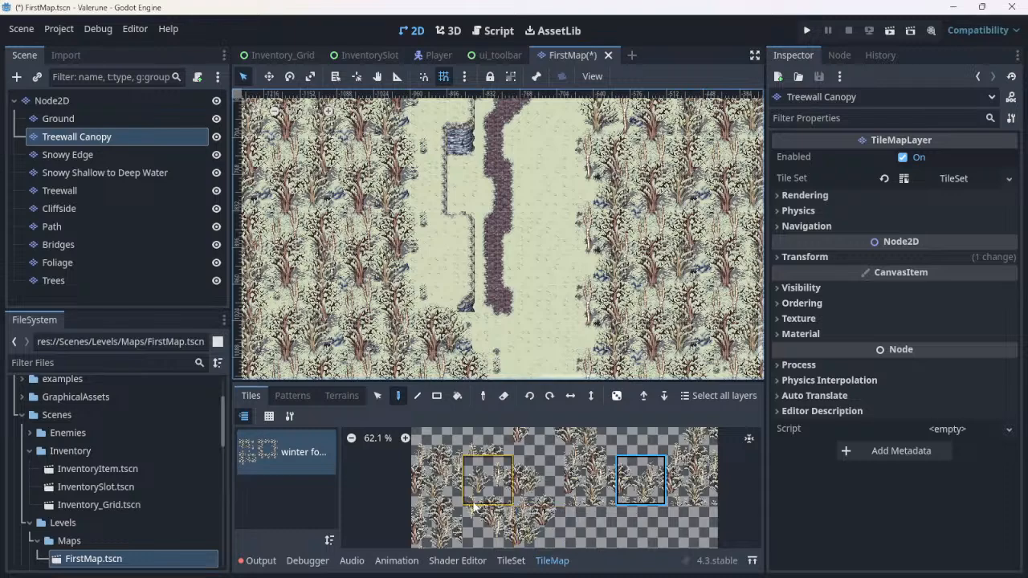
{"action": "left_click", "coordinate": [478, 500]}
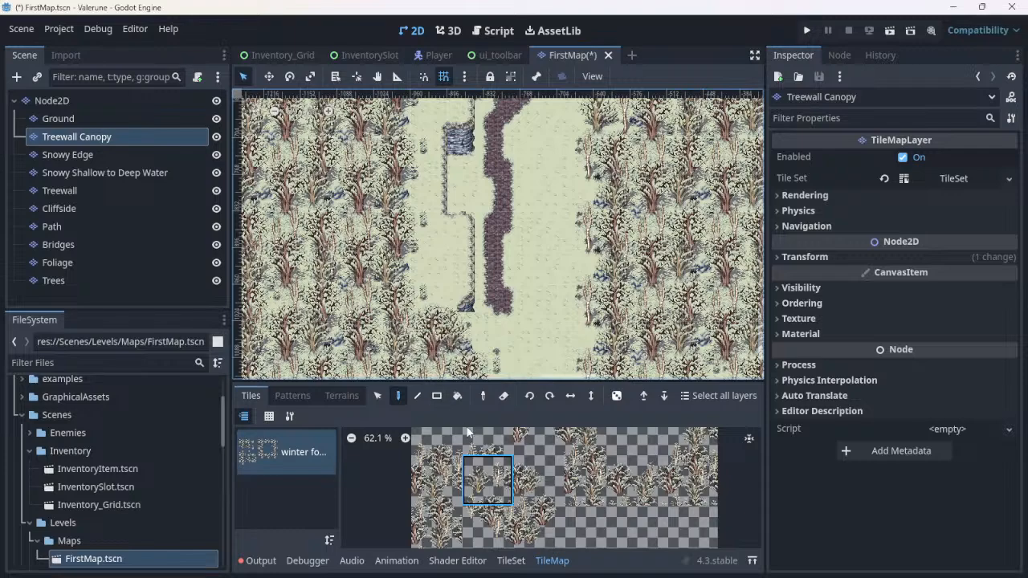
{"action": "left_click", "coordinate": [482, 440]}
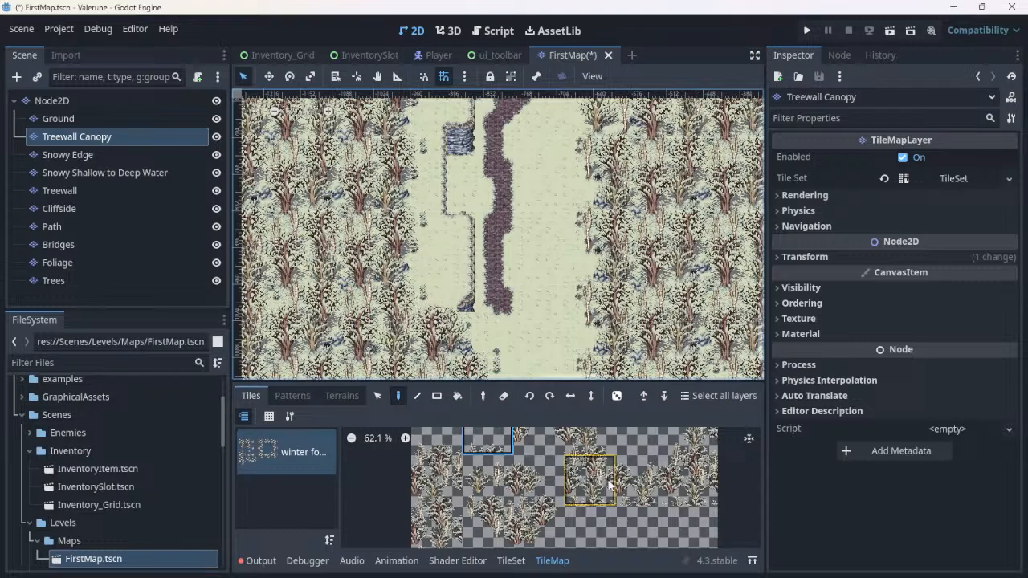
{"action": "left_click", "coordinate": [539, 480]}
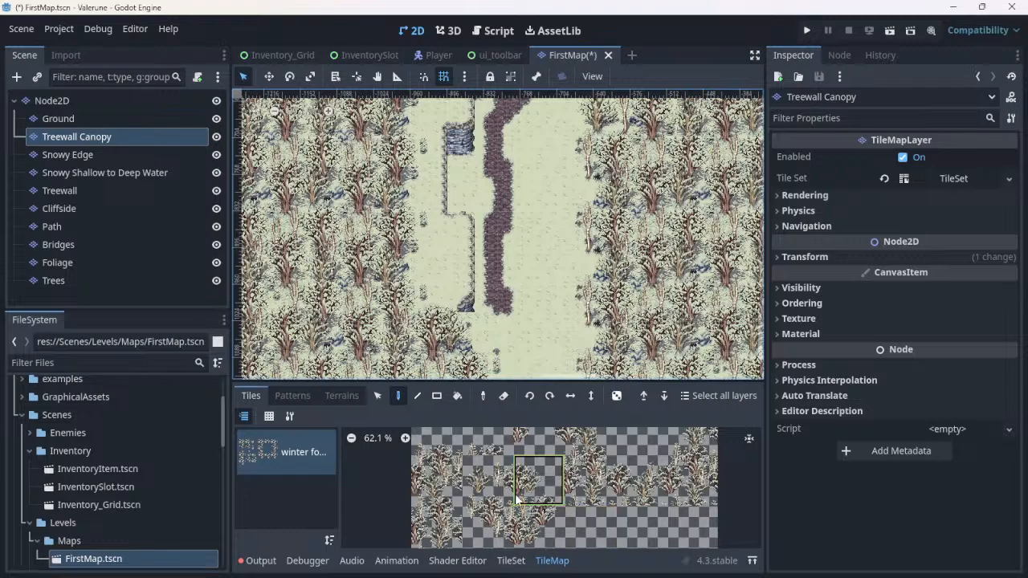
{"action": "scroll", "coordinate": [516, 500], "scroll_direction": "down", "scroll_amount": 1}
{"action": "scroll", "coordinate": [516, 499], "scroll_direction": "down", "scroll_amount": 1}
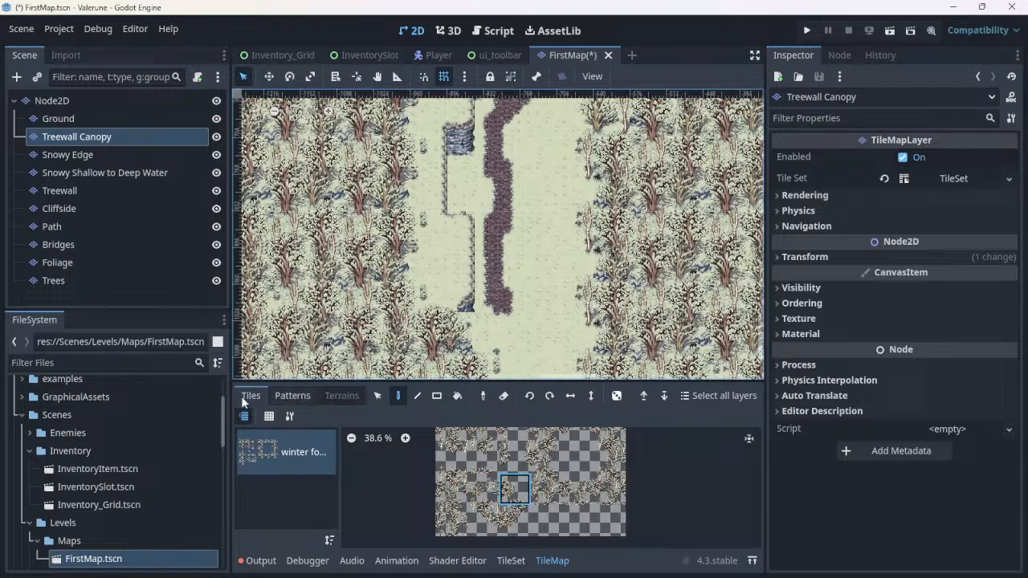
Step: Check the Treewall layer's tiles against the Treewall Canopy set and preview the partial treetop tile along the forest border near the cliff corner
{"action": "left_click", "coordinate": [75, 190]}
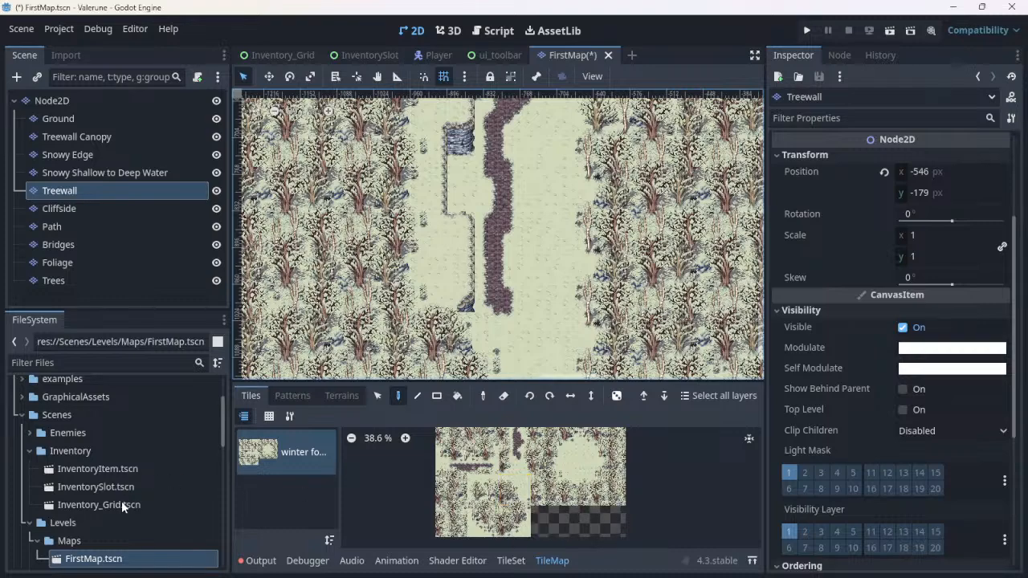
{"action": "left_click", "coordinate": [83, 150]}
{"action": "left_click", "coordinate": [90, 138]}
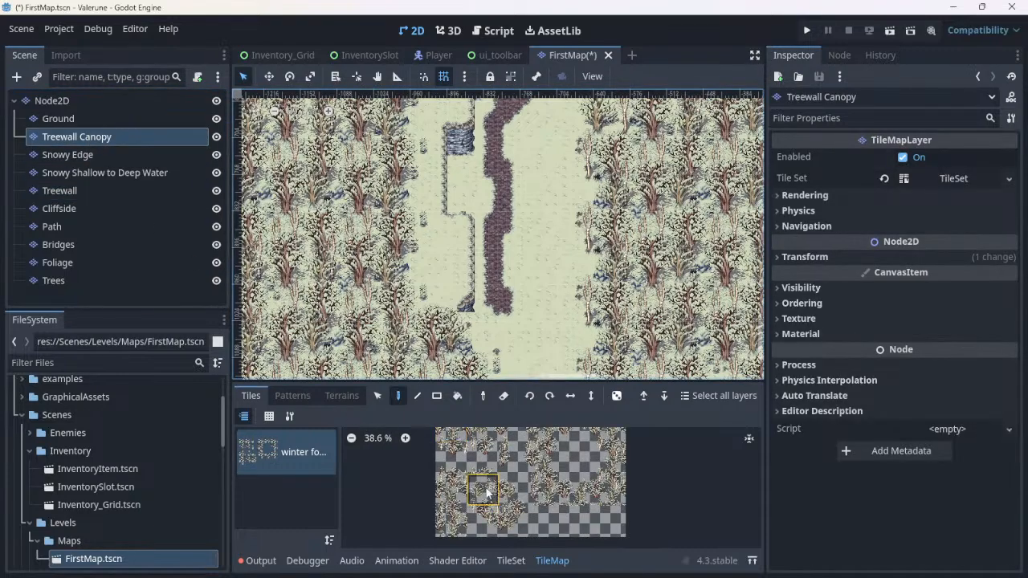
{"action": "left_click", "coordinate": [511, 491]}
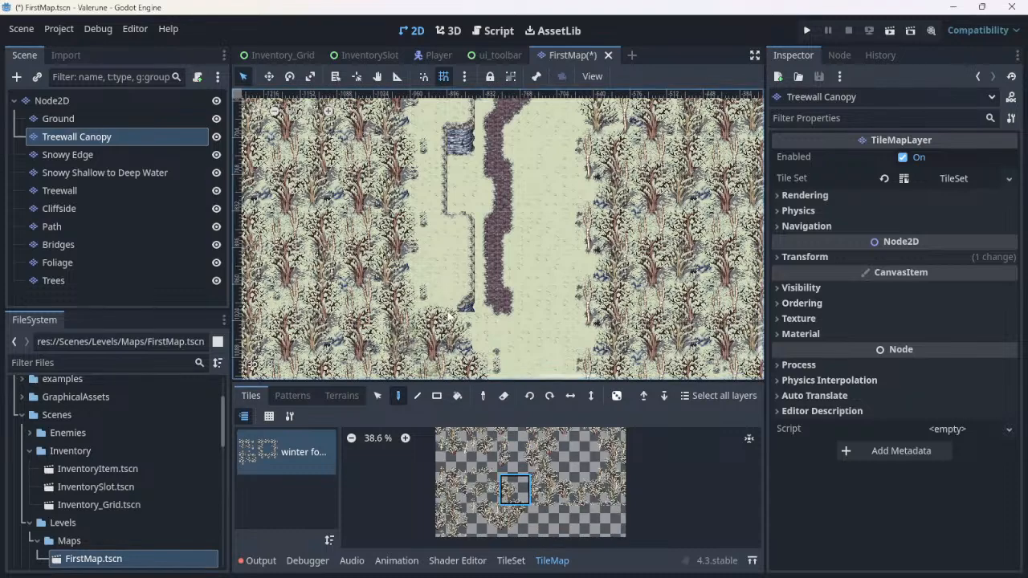
{"action": "scroll", "coordinate": [448, 316], "scroll_direction": "up", "scroll_amount": 3}
{"action": "scroll", "coordinate": [449, 317], "scroll_direction": "up", "scroll_amount": 3}
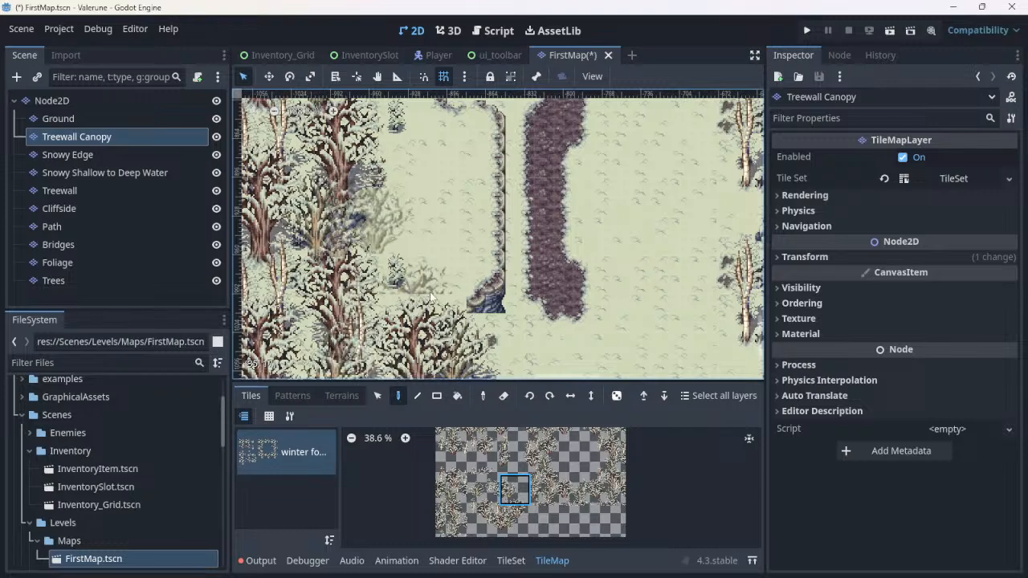
{"action": "scroll", "coordinate": [432, 300], "scroll_direction": "down", "scroll_amount": 1}
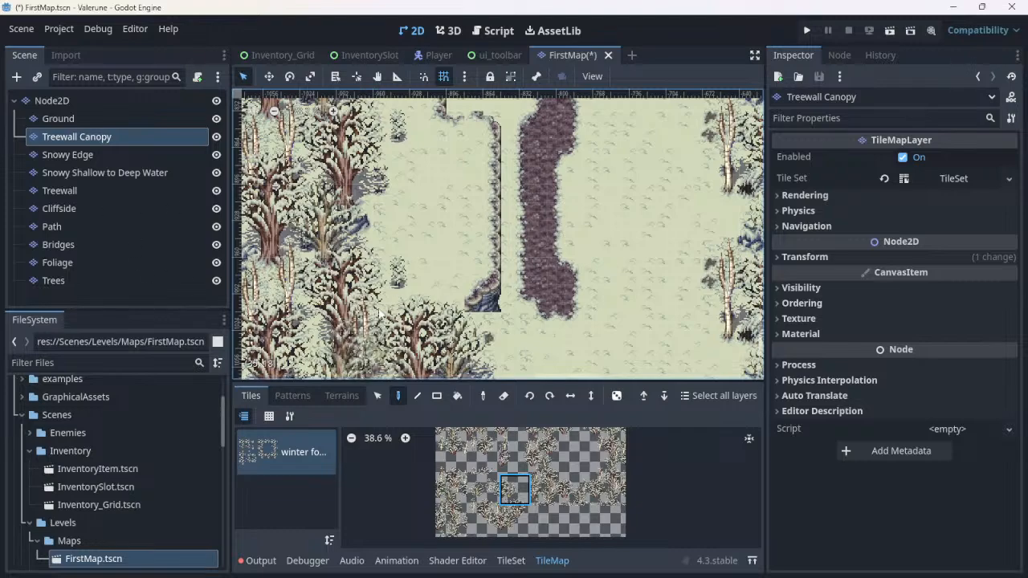
{"action": "middle_click_drag", "start_coordinate": [392, 306], "coordinate": [480, 266]}
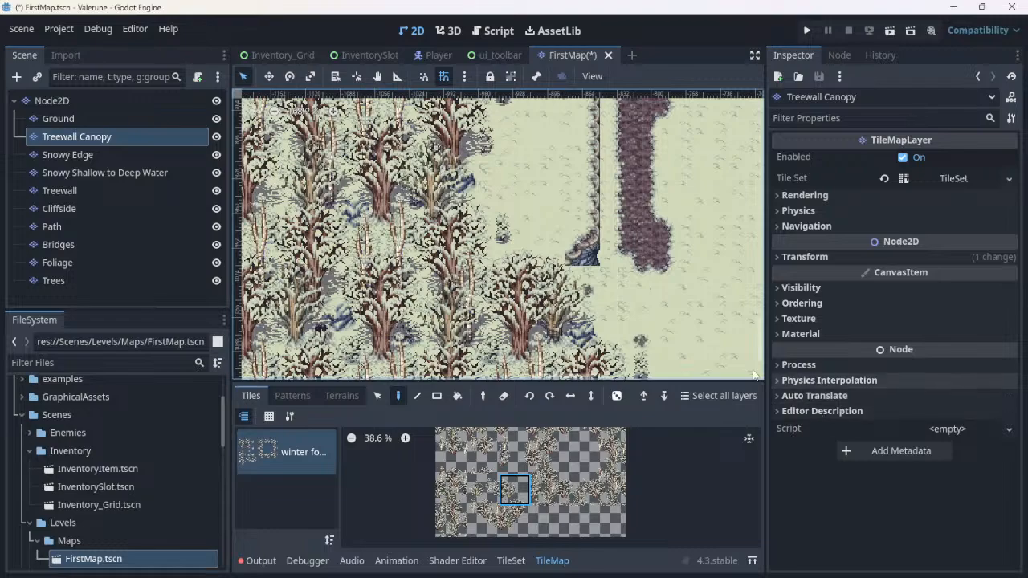
{"action": "scroll", "coordinate": [508, 184], "scroll_direction": "down", "scroll_amount": 1}
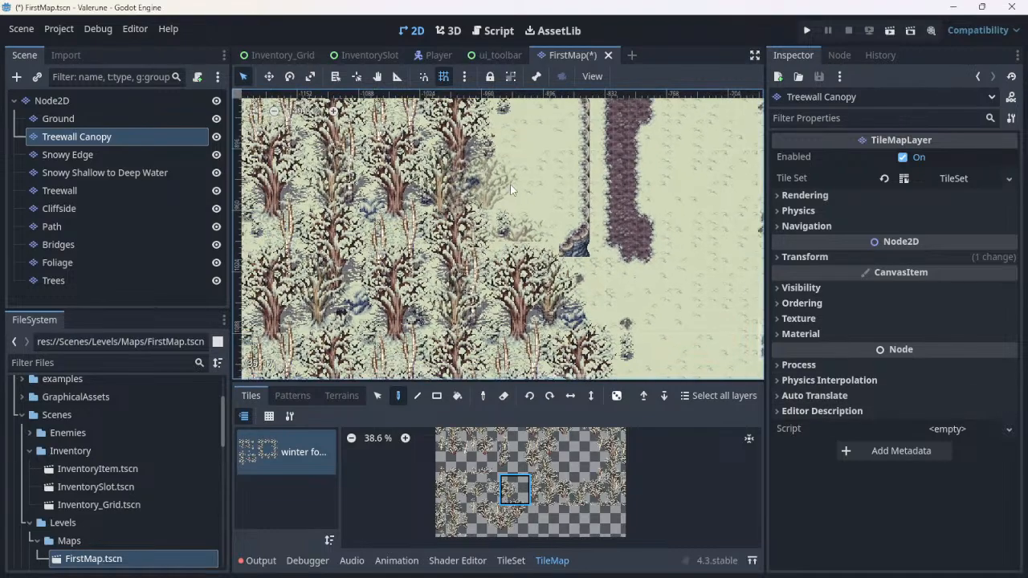
{"action": "scroll", "coordinate": [510, 184], "scroll_direction": "down", "scroll_amount": 2}
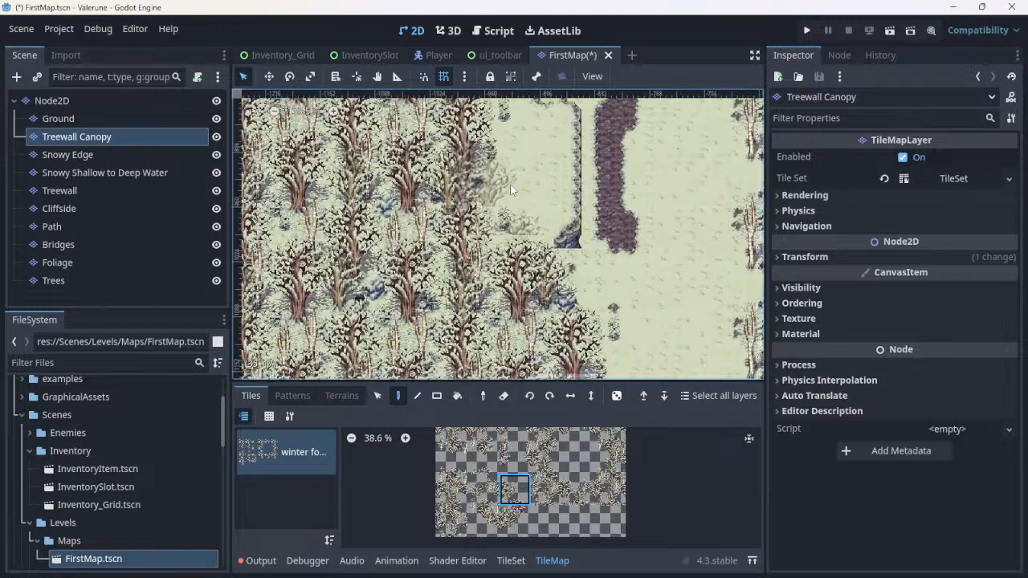
{"action": "scroll", "coordinate": [510, 184], "scroll_direction": "down", "scroll_amount": 1}
{"action": "scroll", "coordinate": [510, 184], "scroll_direction": "up", "scroll_amount": 4}
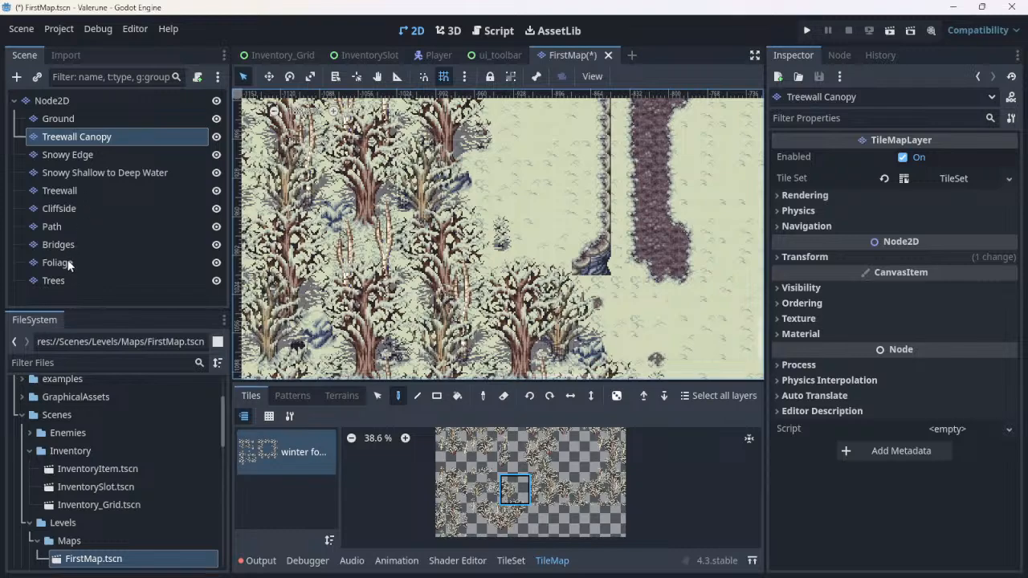
Step: Reorder the scene's layers so that Treewall Canopy sits directly below Cliffside and above Path
{"action": "left_click", "coordinate": [72, 193]}
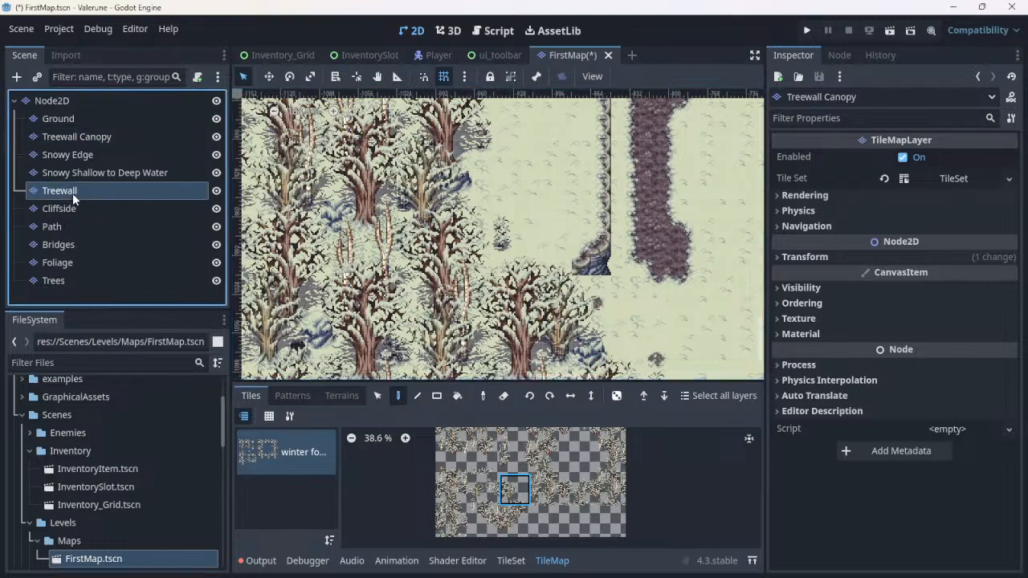
{"action": "left_click_drag", "start_coordinate": [97, 141], "coordinate": [88, 201]}
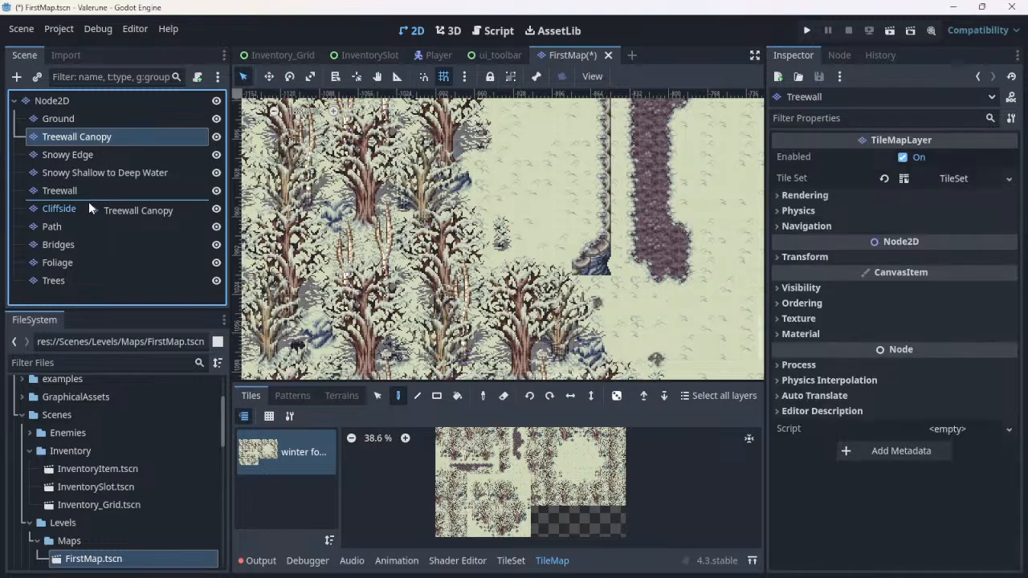
{"action": "left_click_drag", "start_coordinate": [88, 202], "coordinate": [128, 218]}
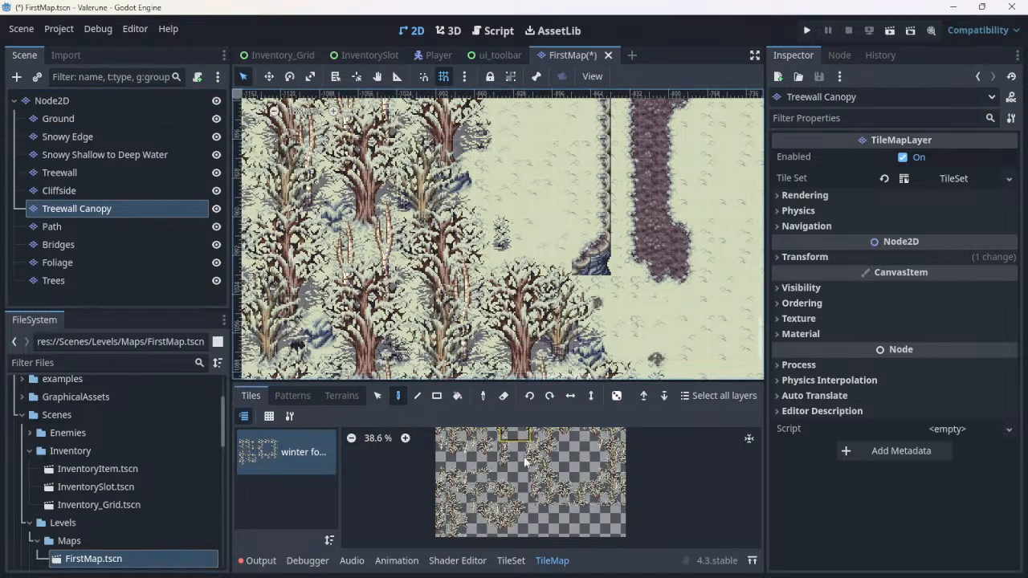
Step: Preview the sparse treetop tile from the Treewall Canopy set beside the cliff's lower corner, checking placement with grid snapping off and on
{"action": "left_click", "coordinate": [482, 490]}
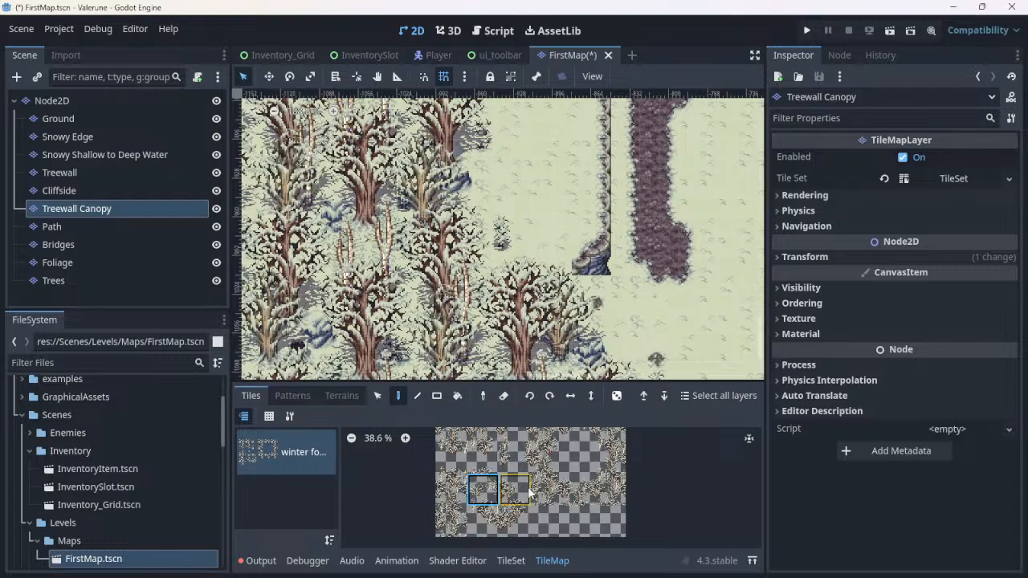
{"action": "left_click", "coordinate": [516, 491]}
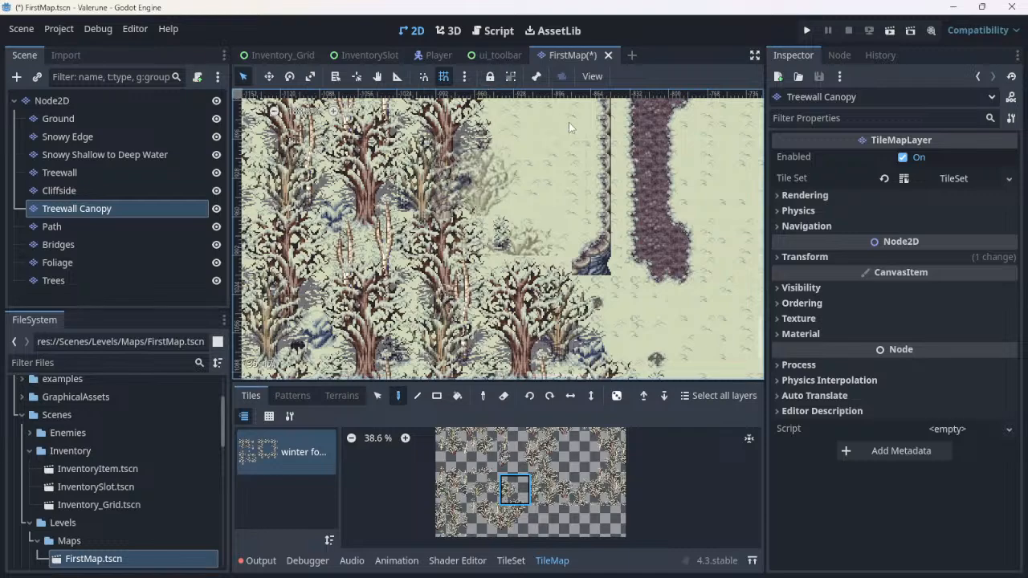
{"action": "left_click", "coordinate": [445, 76]}
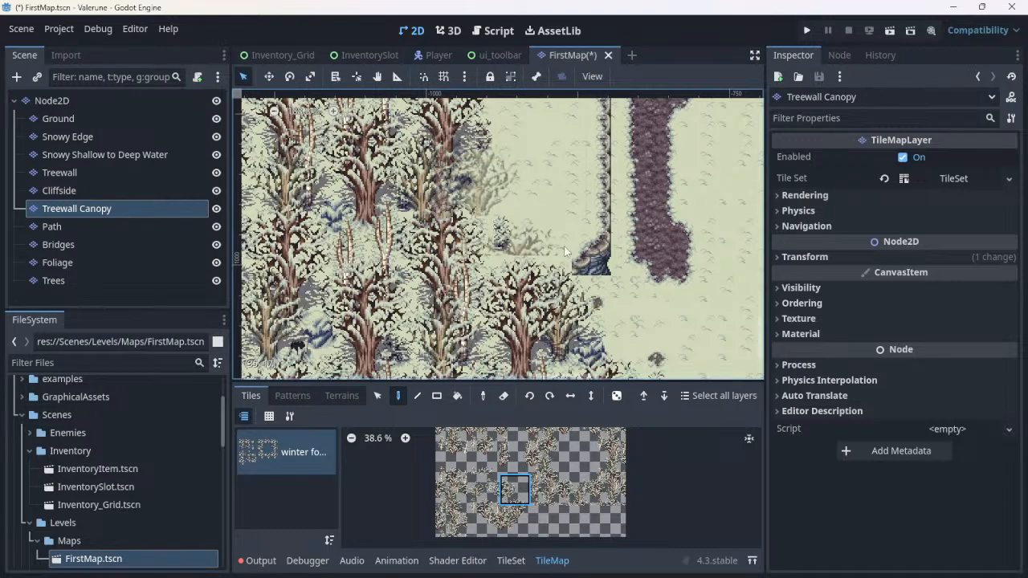
{"action": "left_click", "coordinate": [442, 79]}
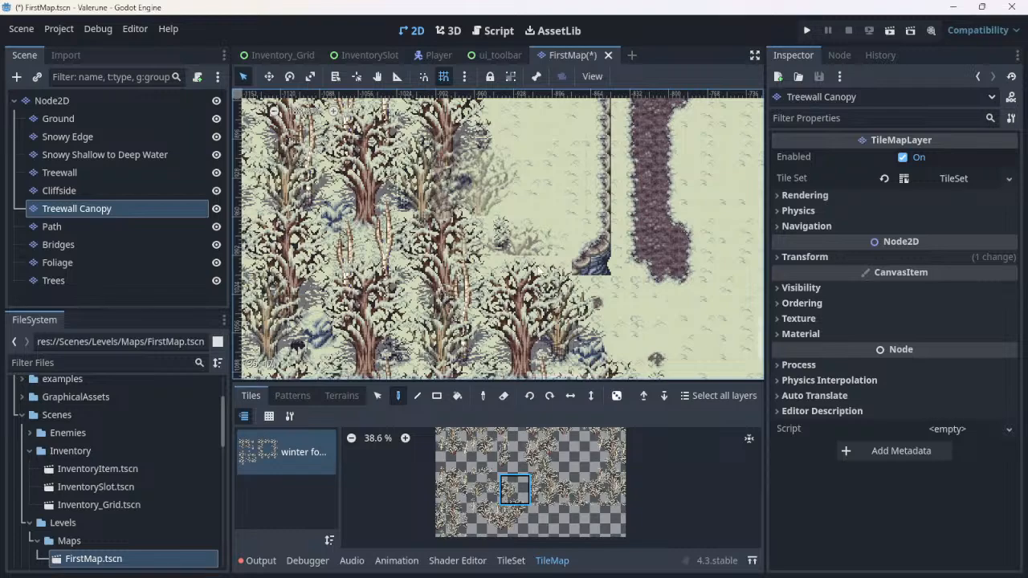
{"action": "scroll", "coordinate": [361, 365], "scroll_direction": "down", "scroll_amount": 3}
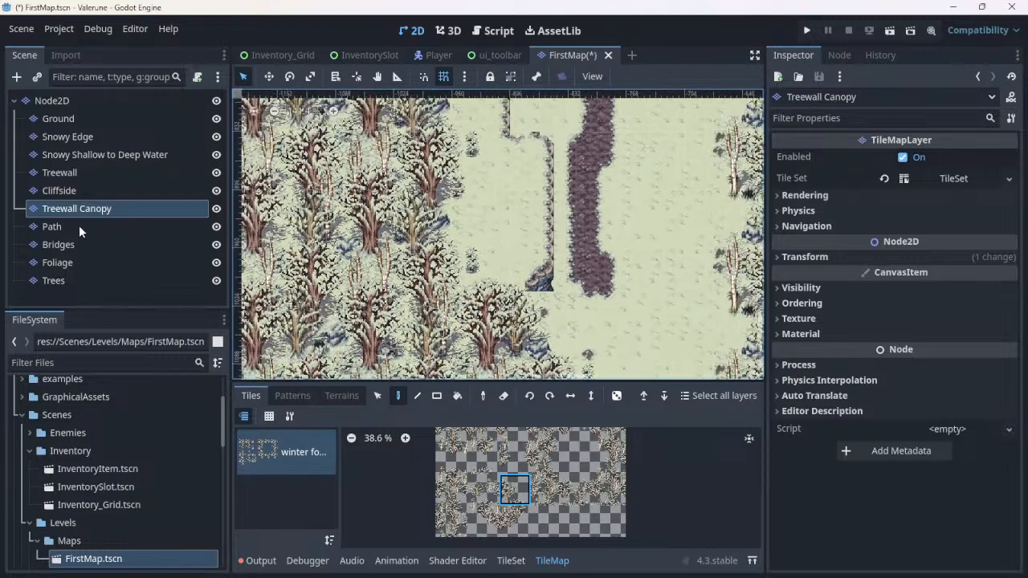
Step: Erase the Treewall block of trees directly beneath the cliff's lower corner
{"action": "left_click", "coordinate": [69, 183]}
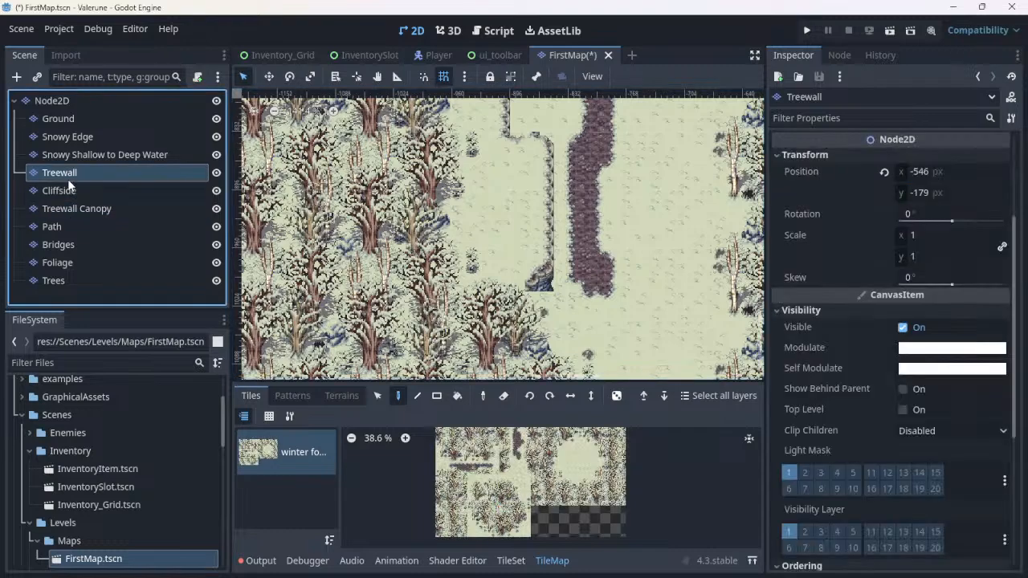
{"action": "scroll", "coordinate": [464, 340], "scroll_direction": "up", "scroll_amount": 2}
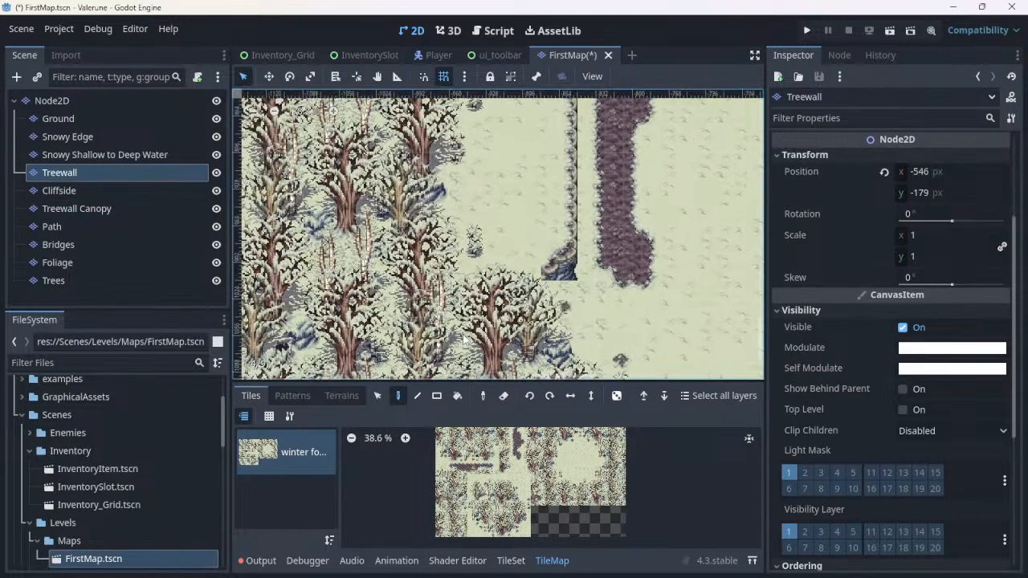
{"action": "left_click", "coordinate": [546, 433]}
{"action": "left_click", "coordinate": [501, 395]}
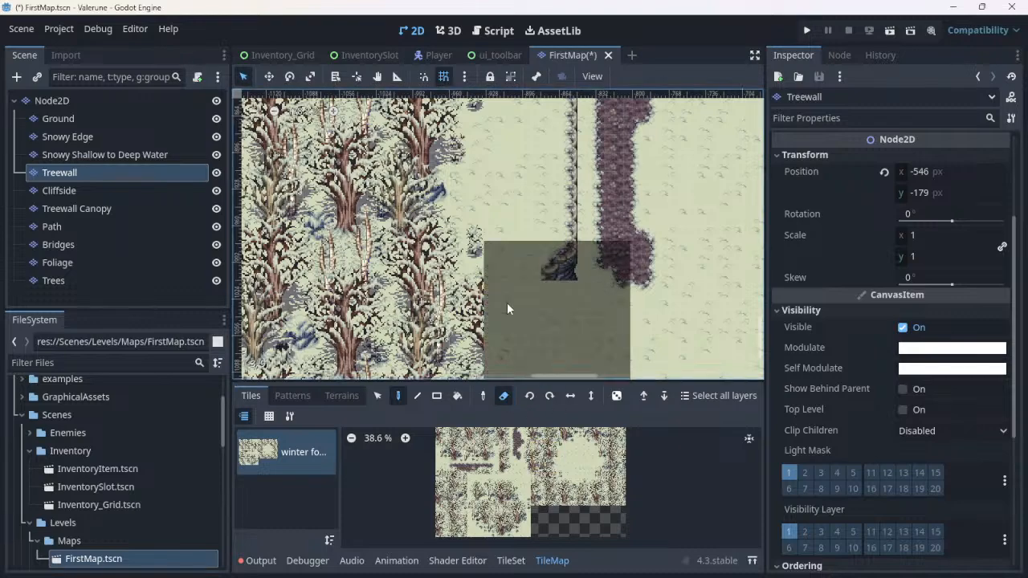
{"action": "left_click", "coordinate": [592, 361]}
{"action": "scroll", "coordinate": [622, 343], "scroll_direction": "right", "scroll_amount": 5}
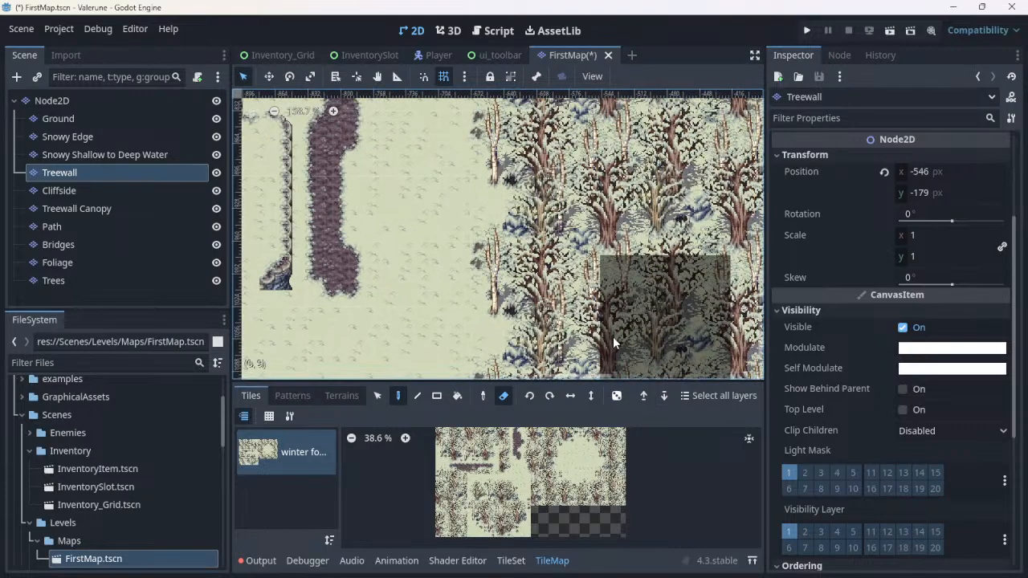
{"action": "scroll", "coordinate": [373, 337], "scroll_direction": "down", "scroll_amount": 2}
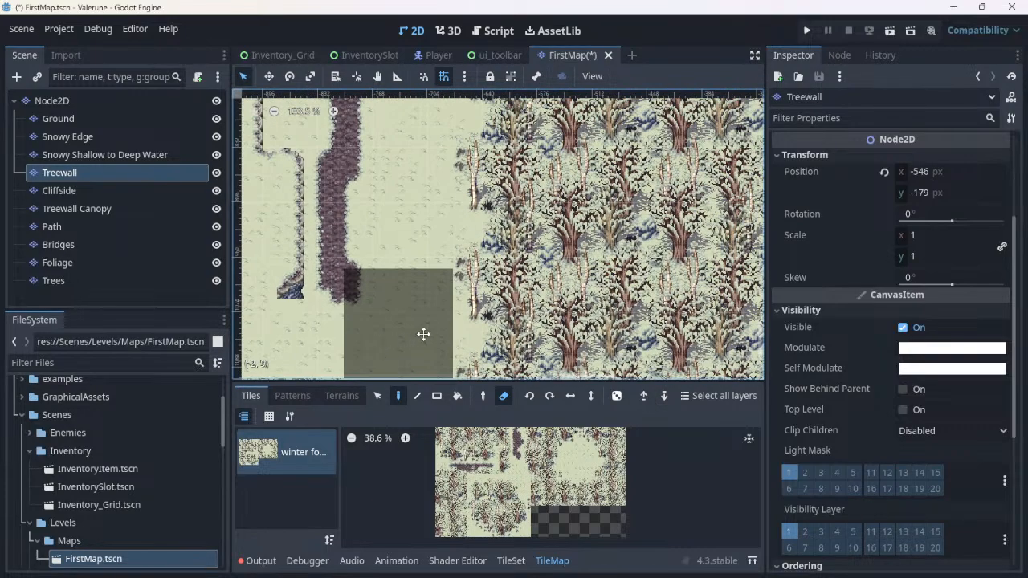
{"action": "mouse_move", "coordinate": [424, 334]}
{"action": "middle_mouse_down"}
{"action": "mouse_move", "coordinate": [677, 273]}
{"action": "mouse_move", "coordinate": [649, 296]}
{"action": "middle_mouse_up"}
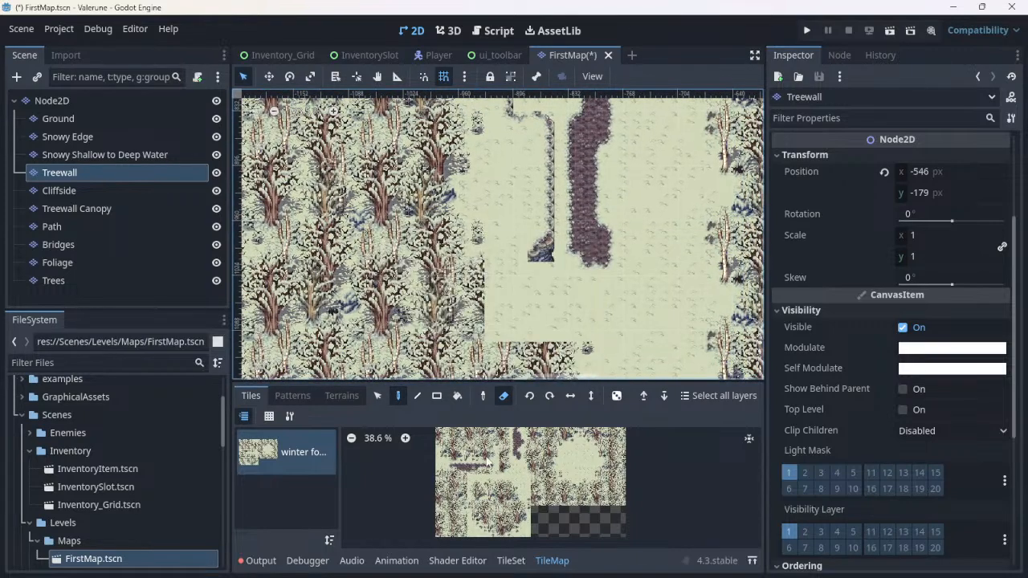
Step: Erase two more vertically adjacent Treewall blocks between the cliff line and the forest to its west
{"action": "left_click", "coordinate": [453, 485]}
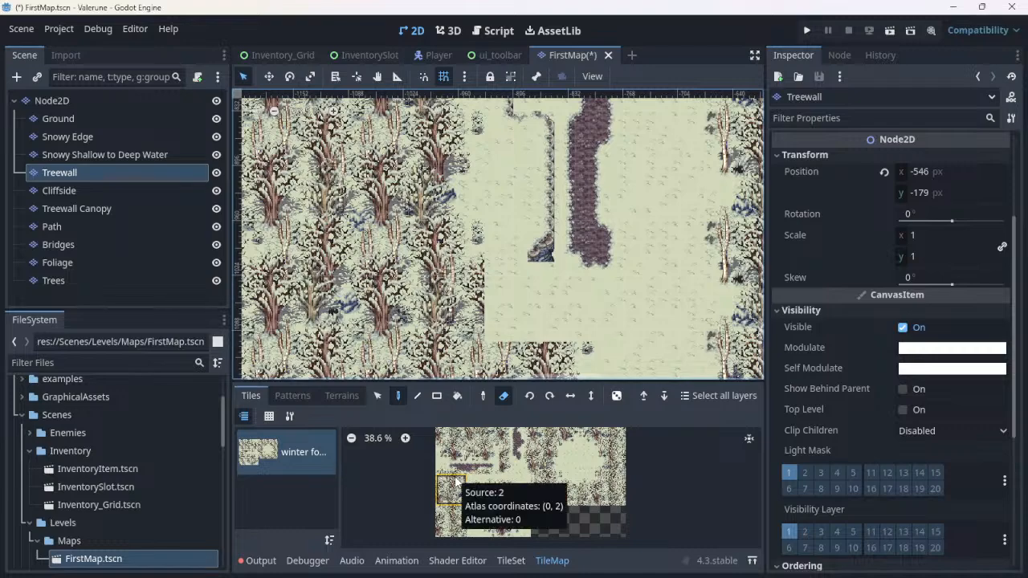
{"action": "left_click", "coordinate": [463, 303]}
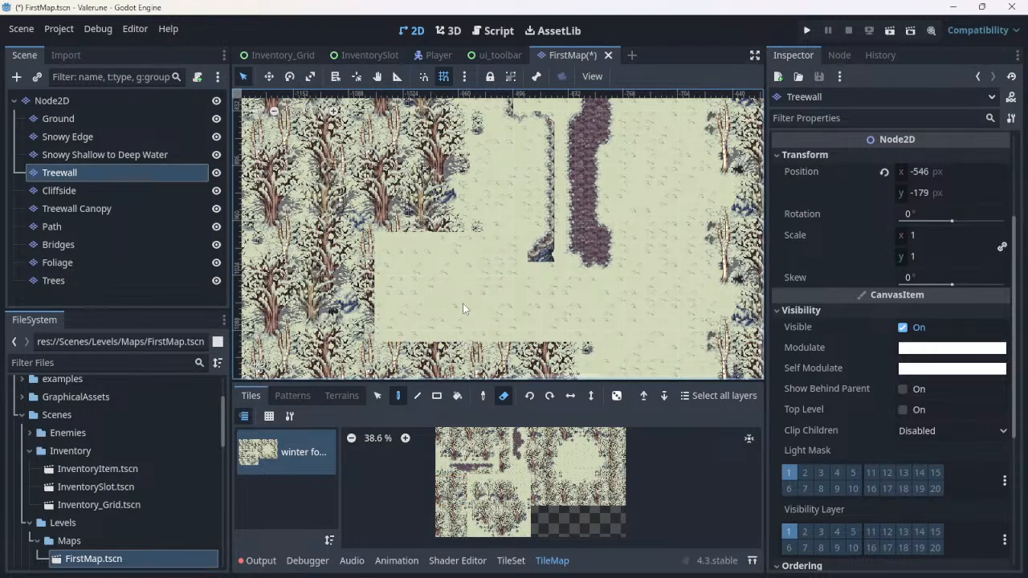
{"action": "left_click", "coordinate": [459, 237]}
{"action": "left_click", "coordinate": [459, 229]}
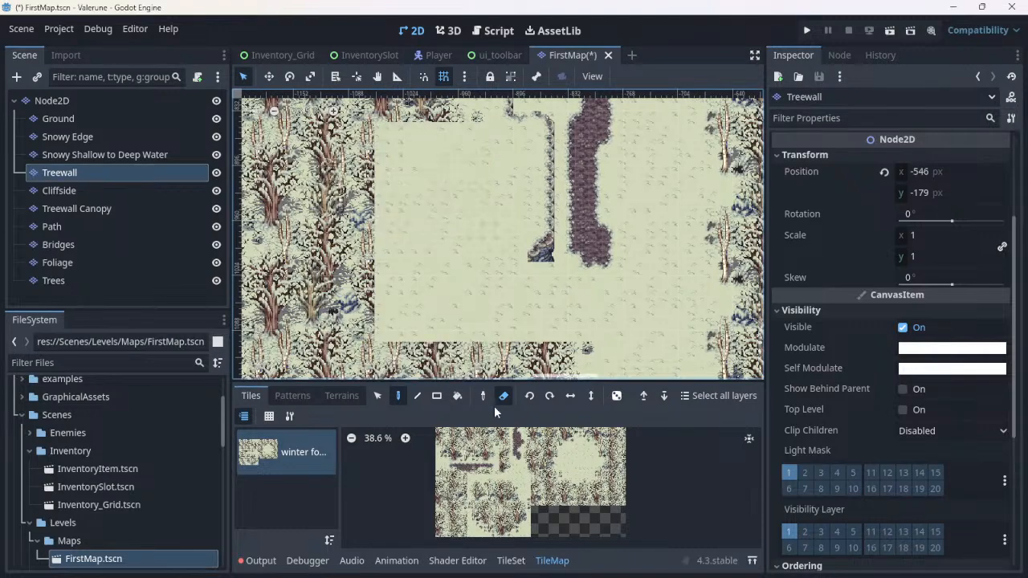
Step: Paint forest corner tiles into the two western cleared Treewall blocks, a lower-right corner above and an upper-right corner below
{"action": "left_click", "coordinate": [514, 521]}
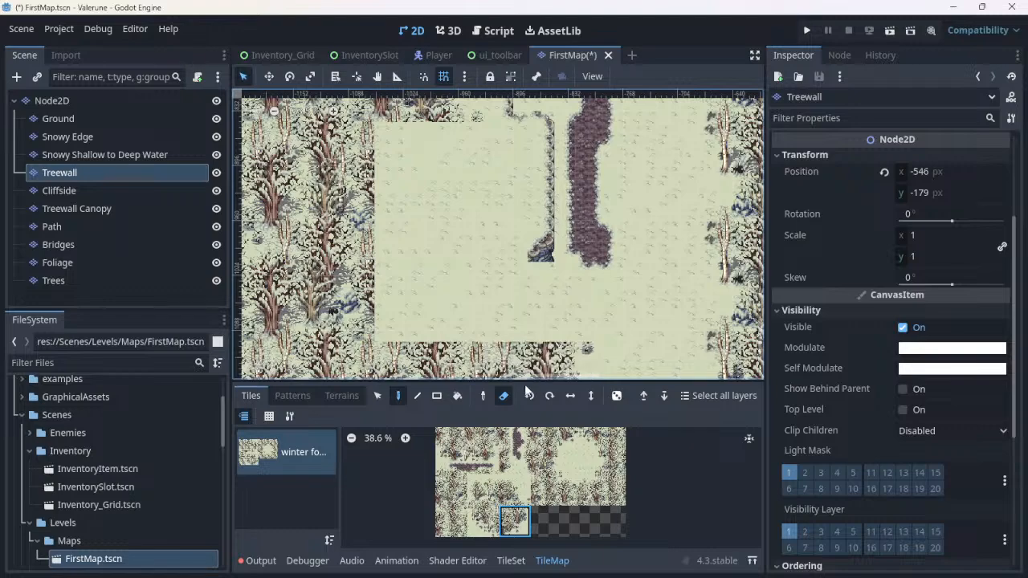
{"action": "left_click", "coordinate": [504, 396]}
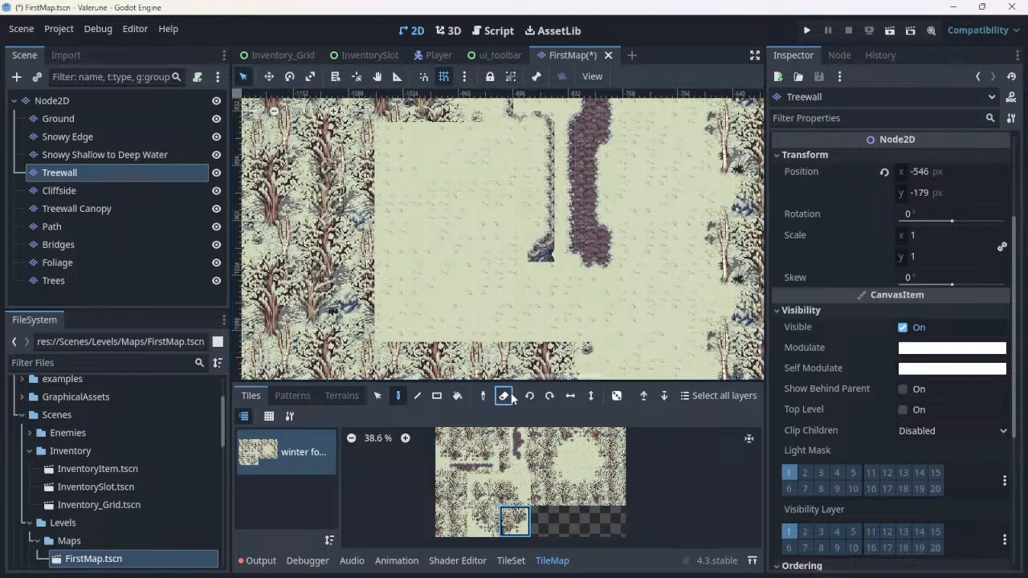
{"action": "left_click", "coordinate": [413, 153]}
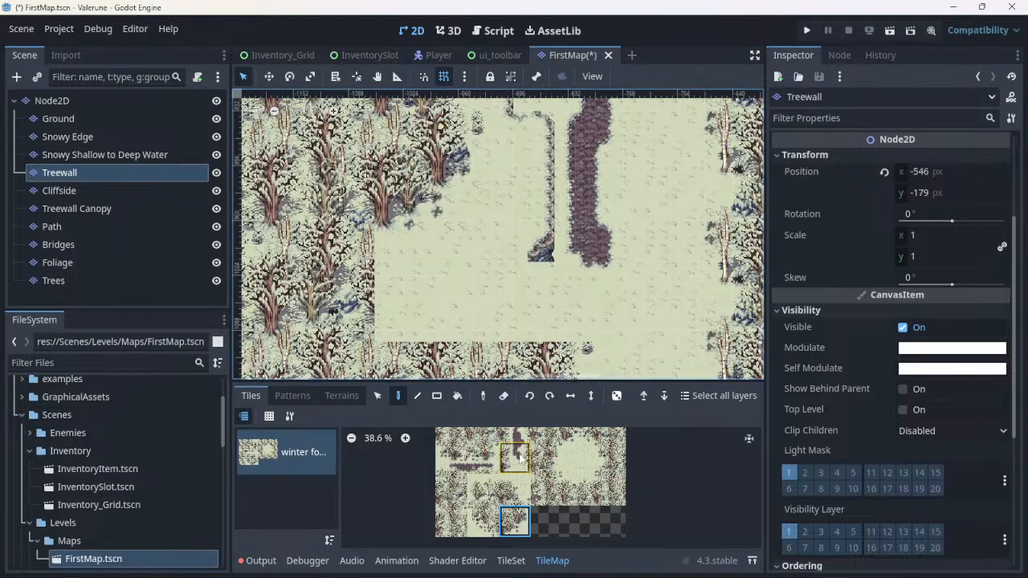
{"action": "left_click", "coordinate": [508, 498]}
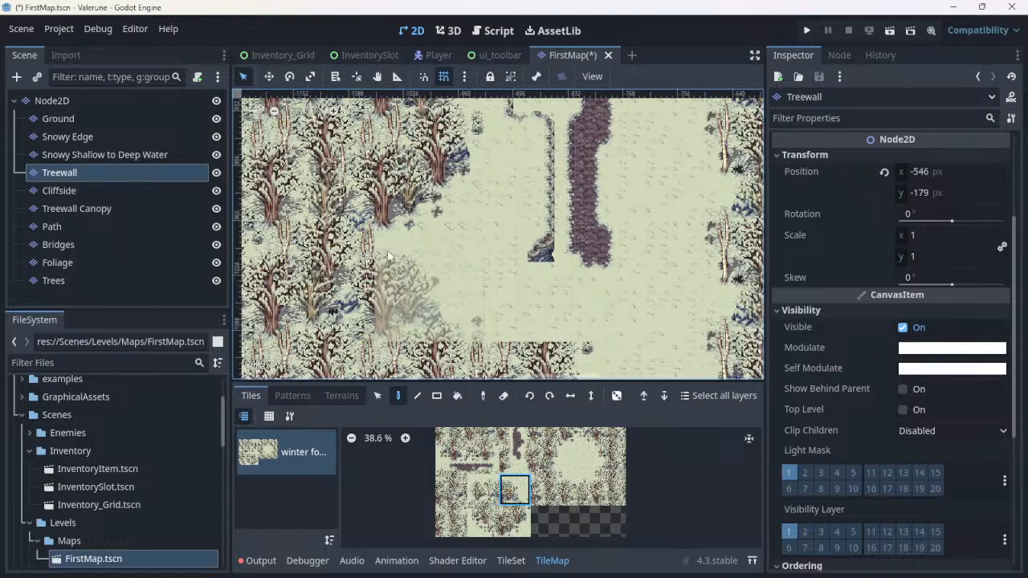
{"action": "left_click", "coordinate": [386, 302]}
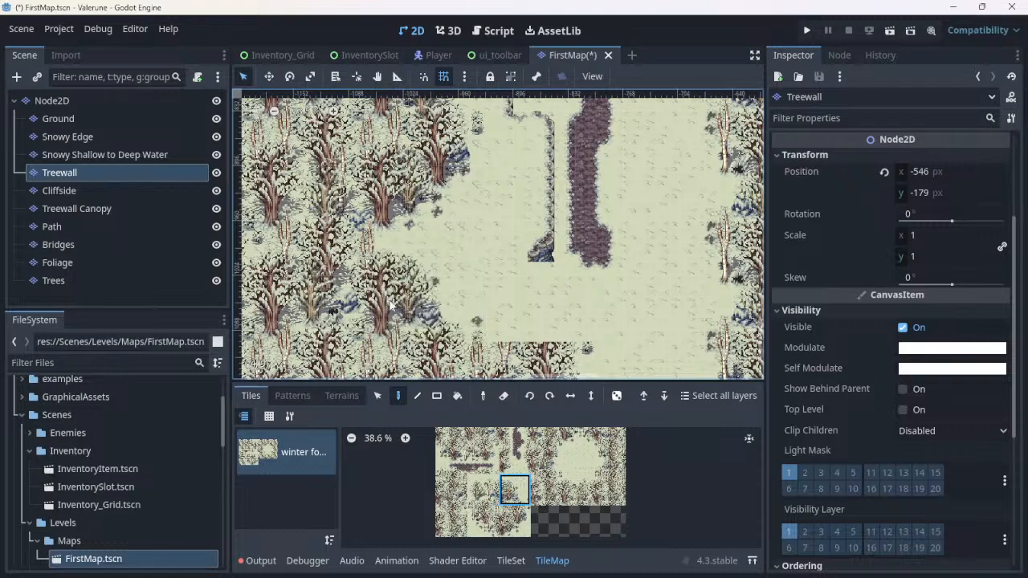
{"action": "left_click", "coordinate": [520, 361]}
Step: Preview a treetop tile from the Treewall Canopy set over the open snow west of the cliff's lower corner
{"action": "left_click", "coordinate": [103, 213]}
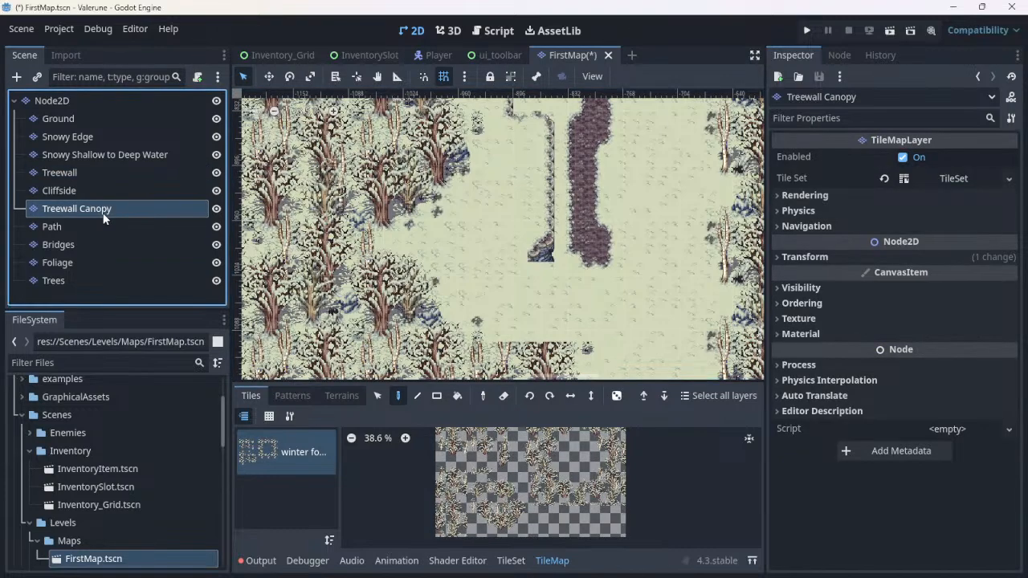
{"action": "left_click", "coordinate": [578, 491]}
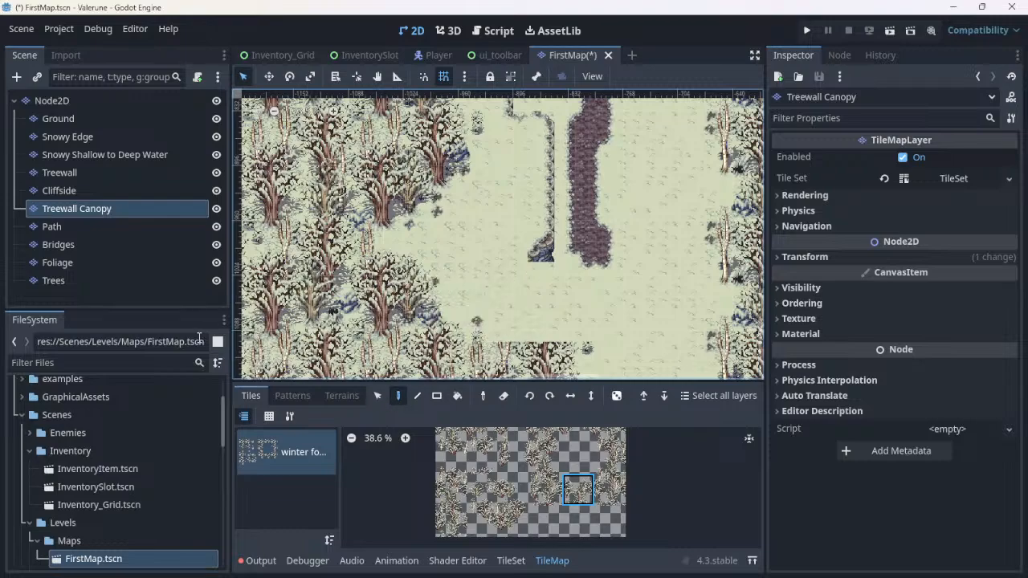
{"action": "scroll", "coordinate": [490, 248], "scroll_direction": "down", "scroll_amount": 5}
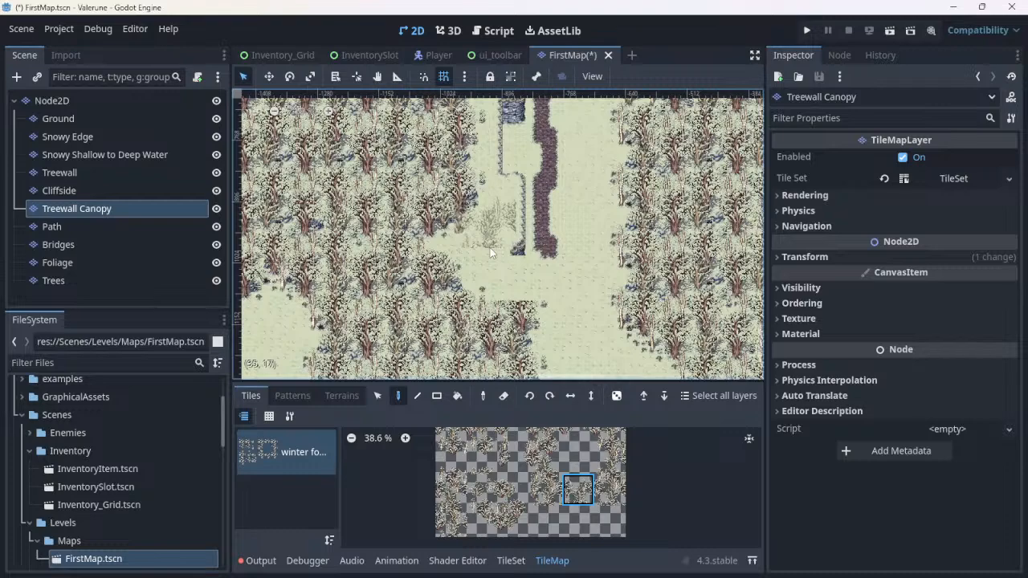
{"action": "scroll", "coordinate": [490, 252], "scroll_direction": "down", "scroll_amount": 3}
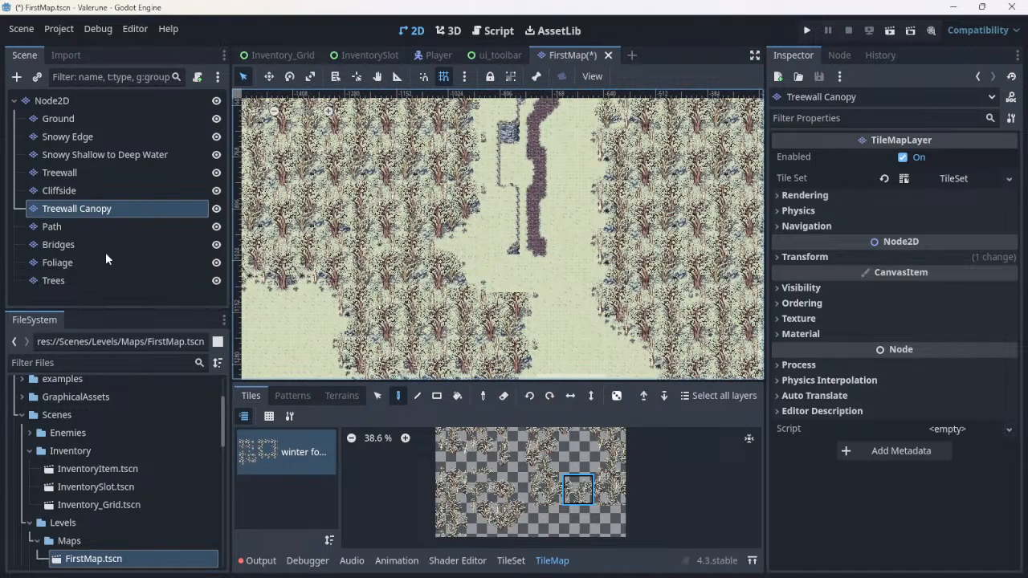
Step: Erase the square-edged Treewall block at the forest's protruding corner south of the cliff
{"action": "left_click", "coordinate": [90, 172]}
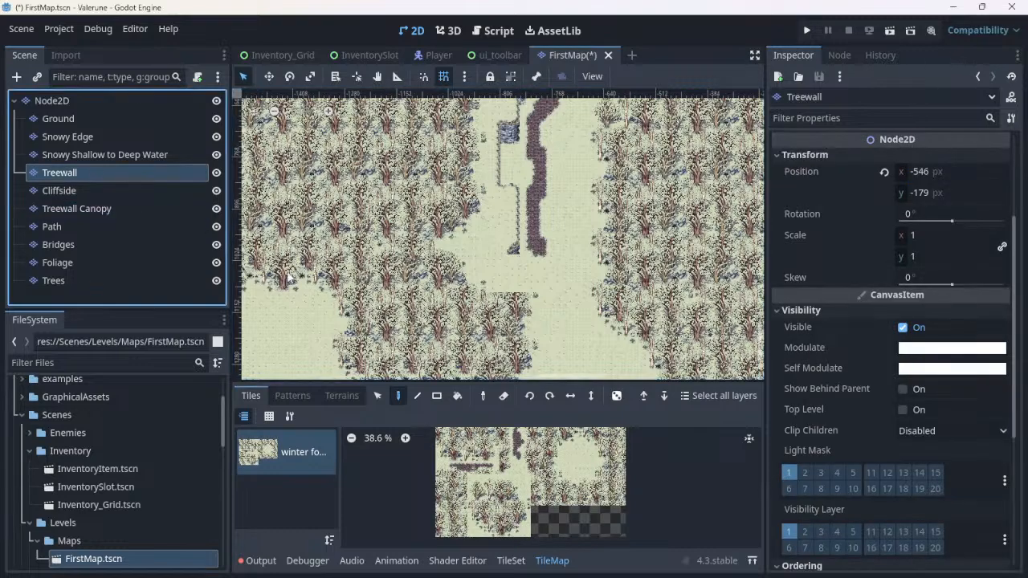
{"action": "left_click", "coordinate": [504, 395]}
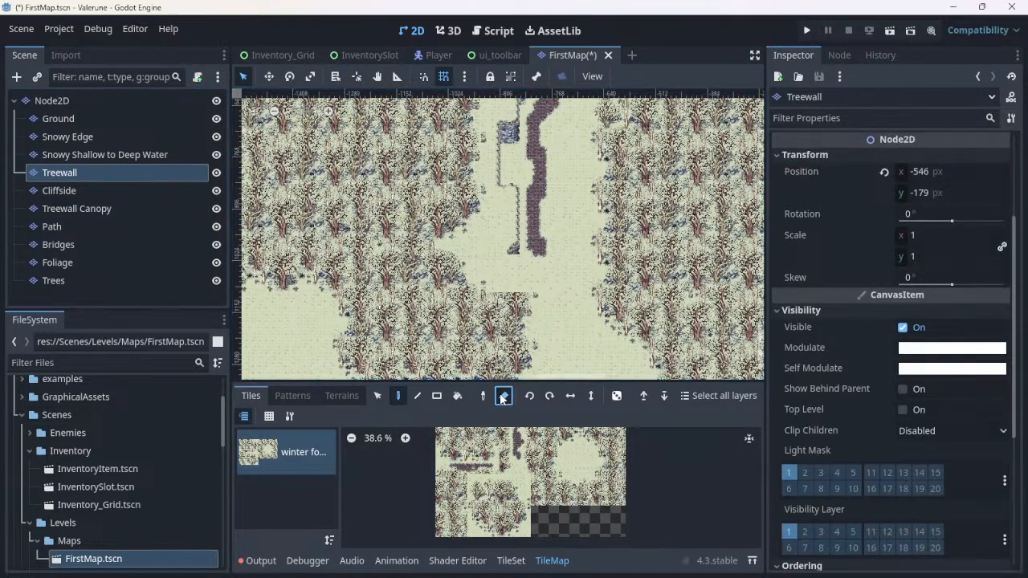
{"action": "left_click", "coordinate": [519, 293]}
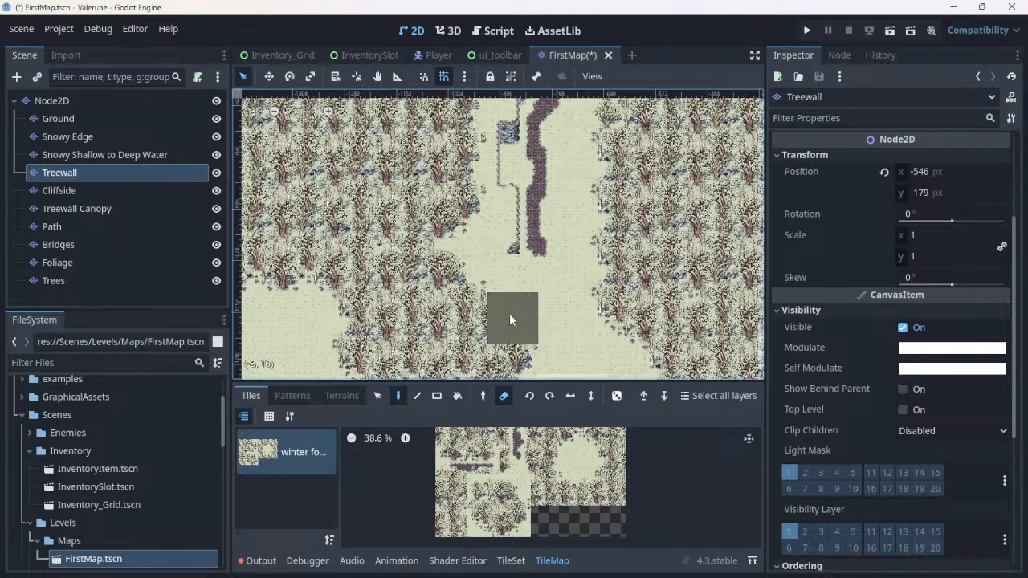
{"action": "scroll", "coordinate": [502, 361], "scroll_direction": "up", "scroll_amount": 4}
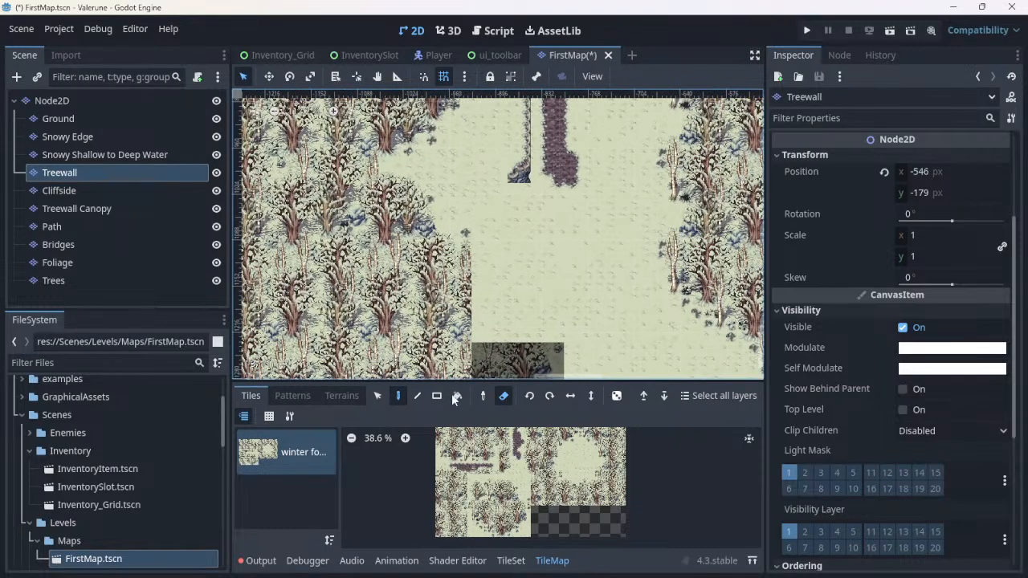
Step: Paint the upper-right forest corner tile into the cleared Treewall block south of the cliff to slope the tree line
{"action": "left_click", "coordinate": [518, 500]}
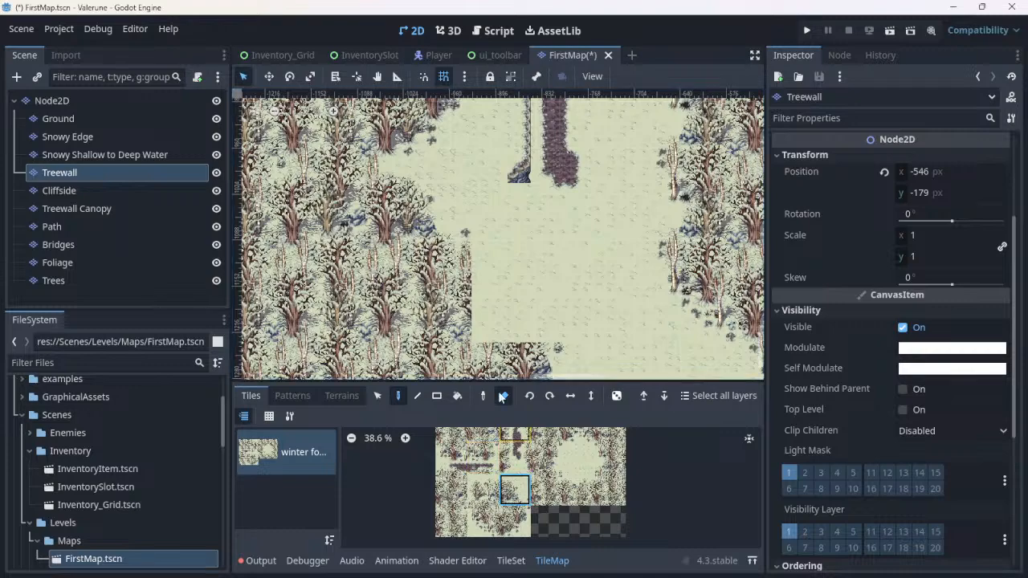
{"action": "left_click", "coordinate": [502, 320]}
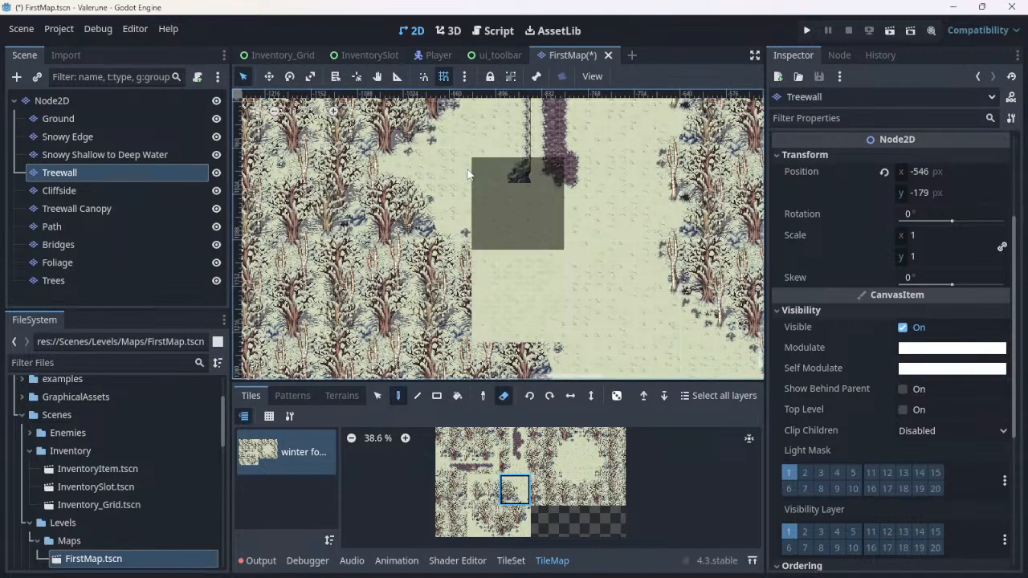
{"action": "left_click", "coordinate": [505, 397]}
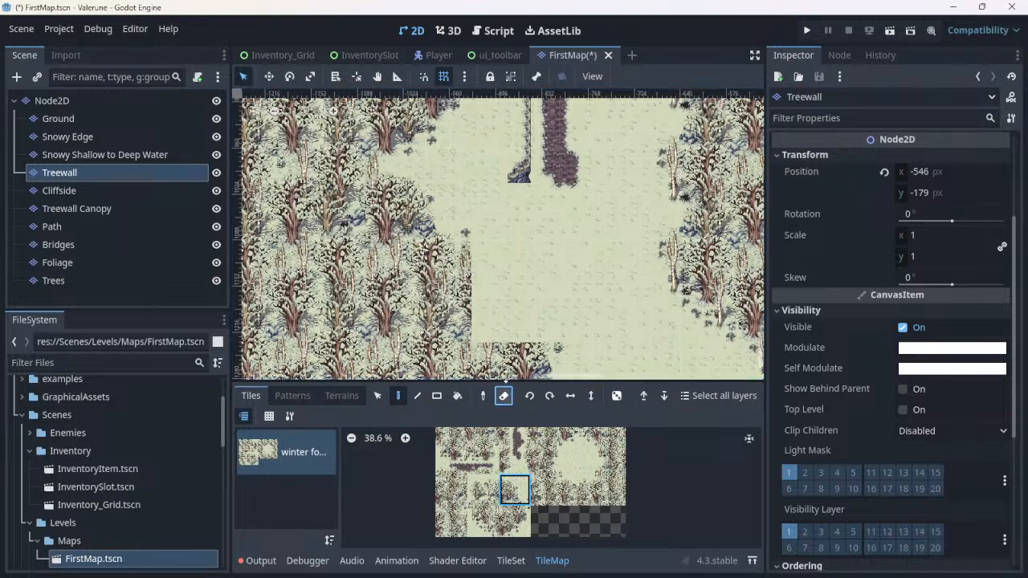
{"action": "left_click", "coordinate": [504, 277]}
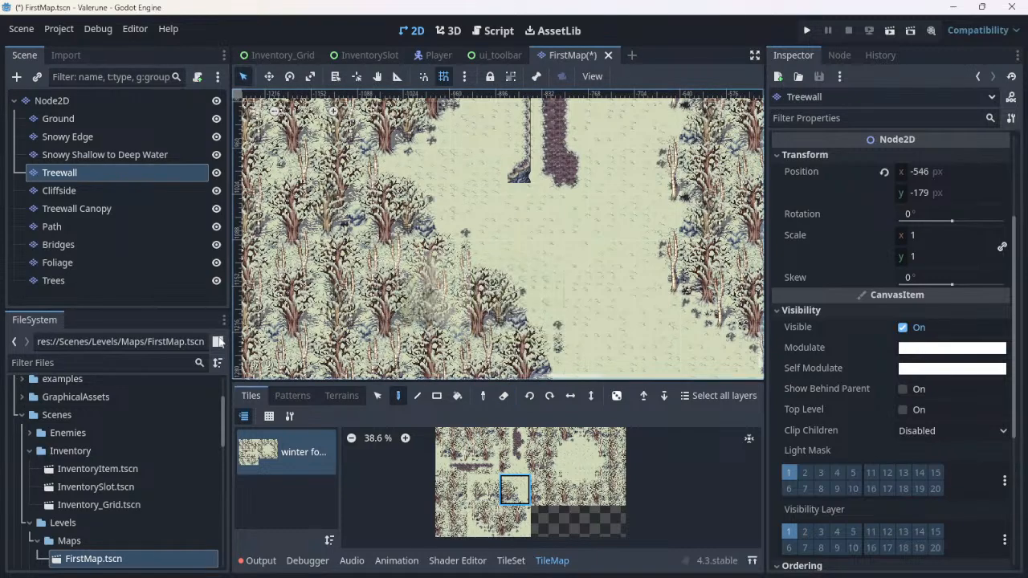
{"action": "scroll", "coordinate": [324, 290], "scroll_direction": "down", "scroll_amount": 8}
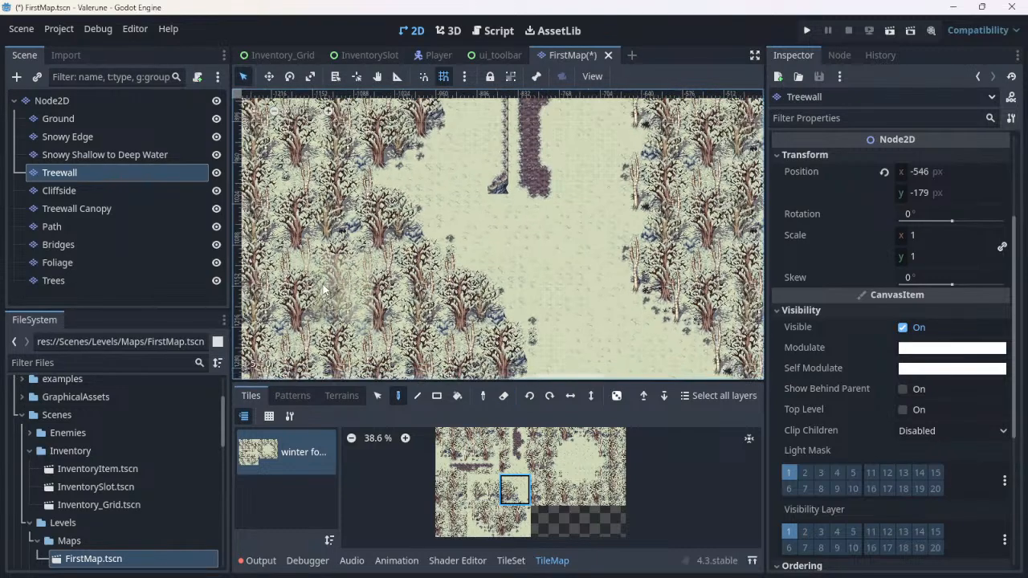
{"action": "scroll", "coordinate": [324, 290], "scroll_direction": "down", "scroll_amount": 4}
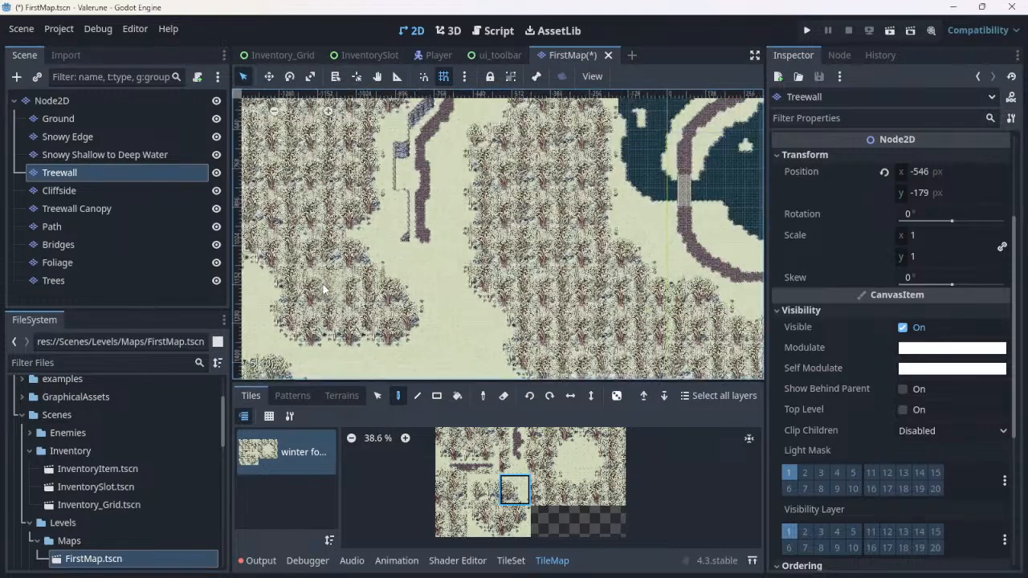
{"action": "scroll", "coordinate": [324, 290], "scroll_direction": "up", "scroll_amount": 2}
{"action": "scroll", "coordinate": [323, 290], "scroll_direction": "up", "scroll_amount": 2}
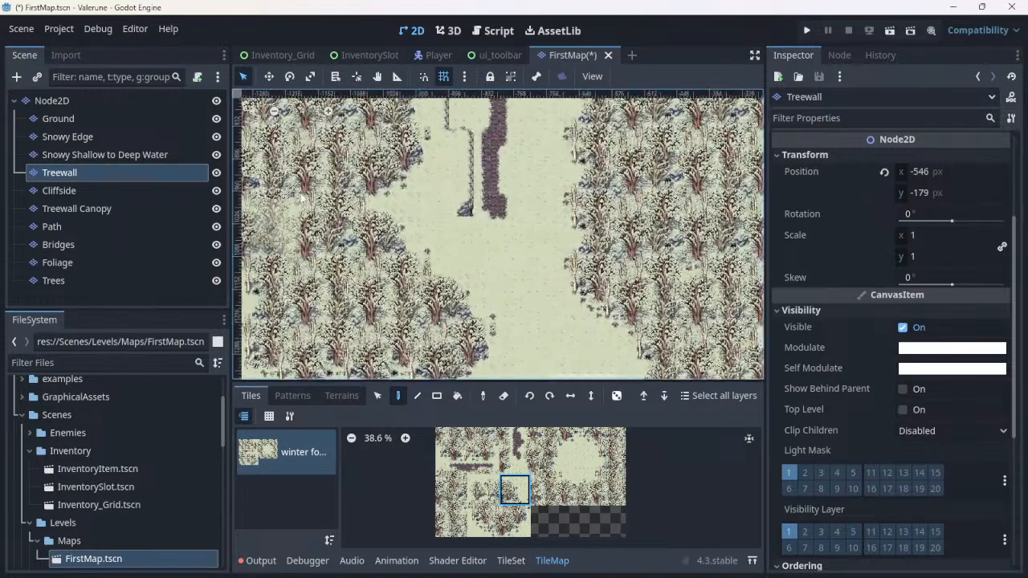
{"action": "scroll", "coordinate": [335, 153], "scroll_direction": "up", "scroll_amount": 2}
{"action": "scroll", "coordinate": [336, 149], "scroll_direction": "up", "scroll_amount": 4}
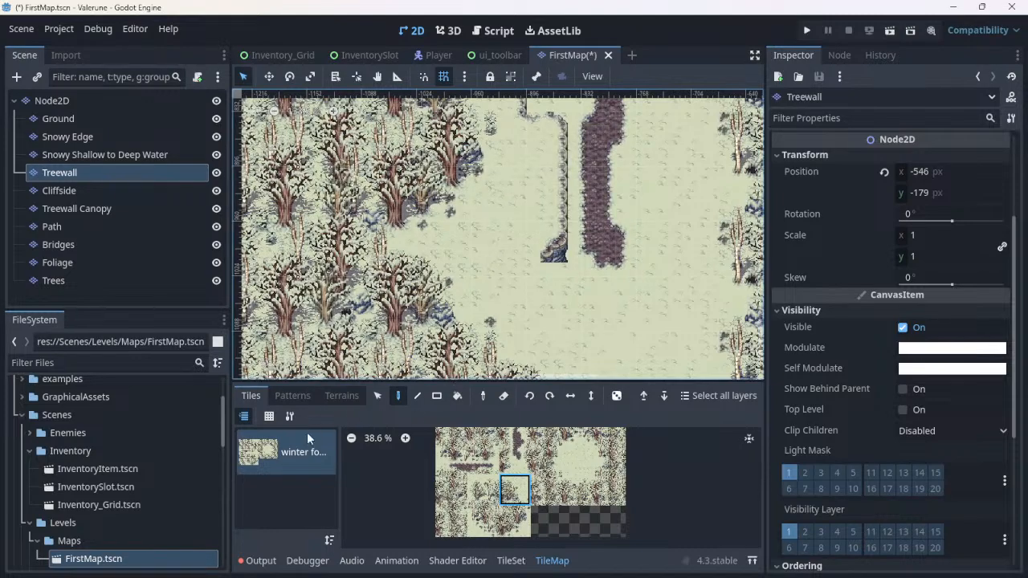
Step: Compare the transform properties of the Treewall and Treewall Canopy layers and review Treewall's ordering and texture settings
{"action": "left_click", "coordinate": [89, 212]}
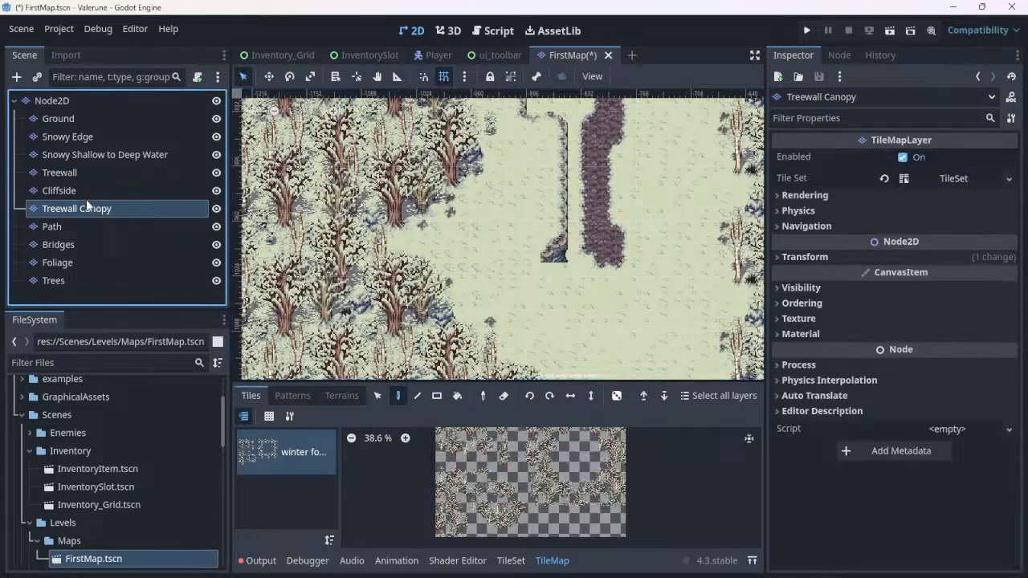
{"action": "left_click", "coordinate": [79, 176]}
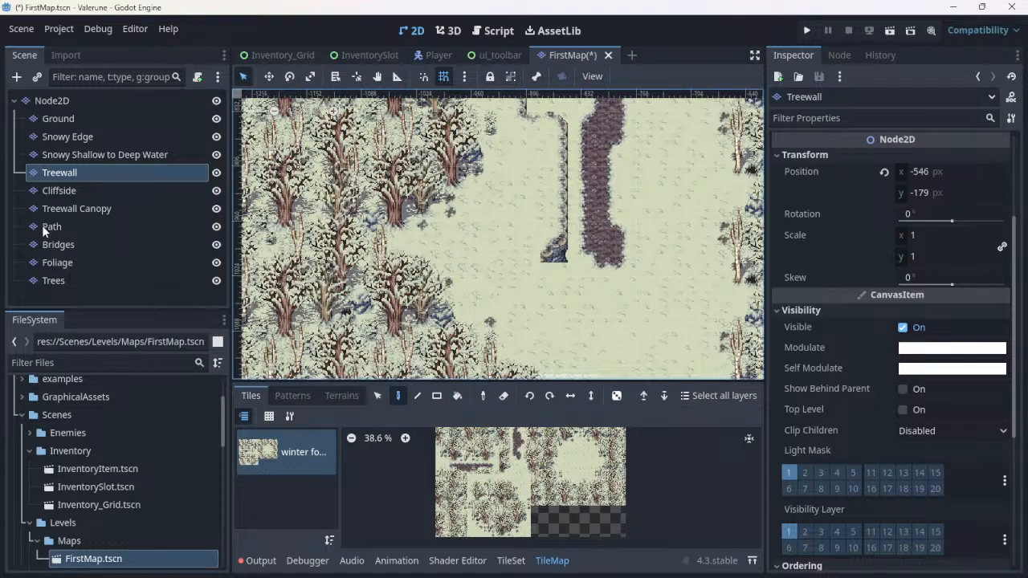
{"action": "left_click", "coordinate": [78, 210]}
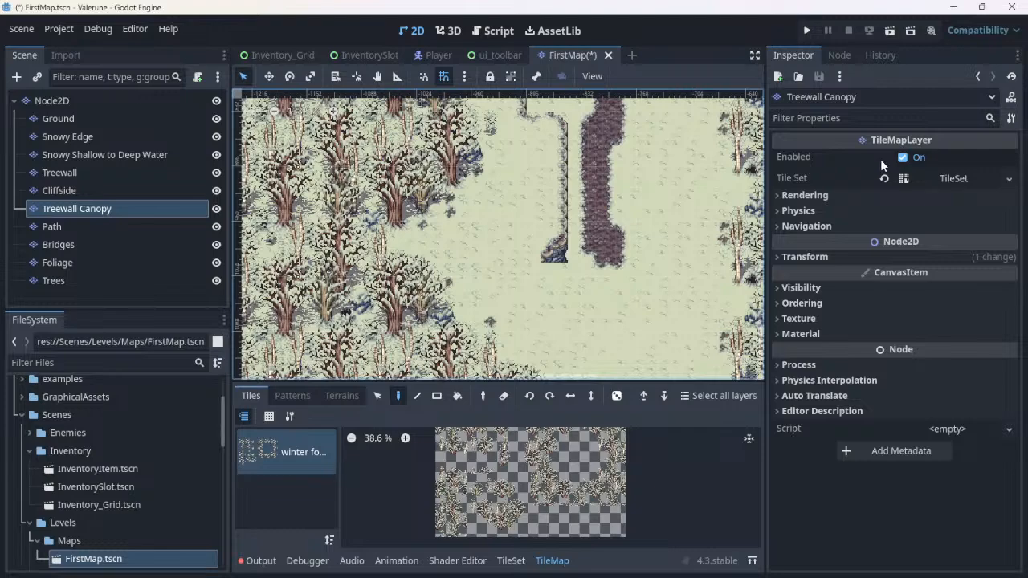
{"action": "left_click", "coordinate": [804, 257]}
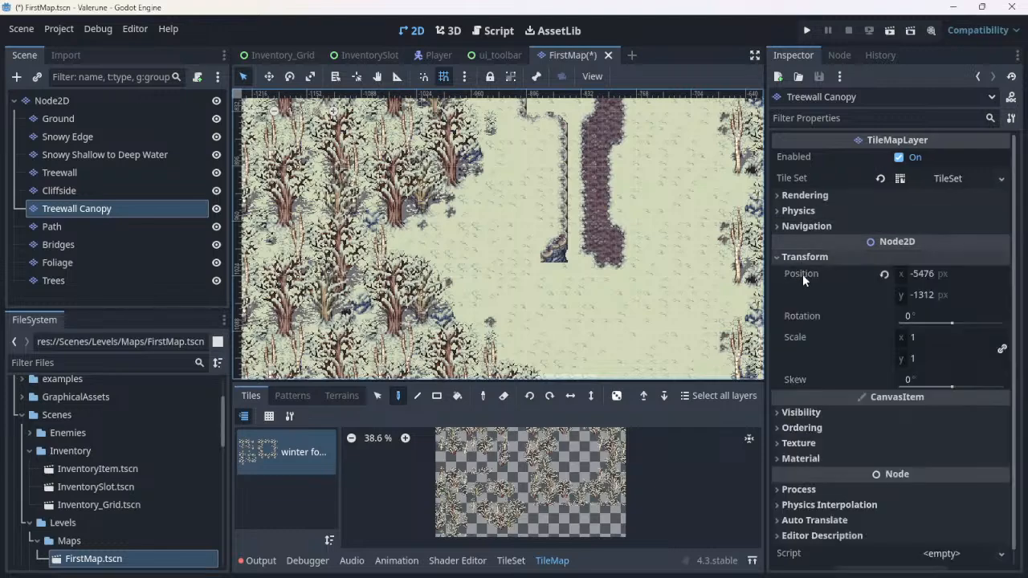
{"action": "mouse_move", "coordinate": [798, 324]}
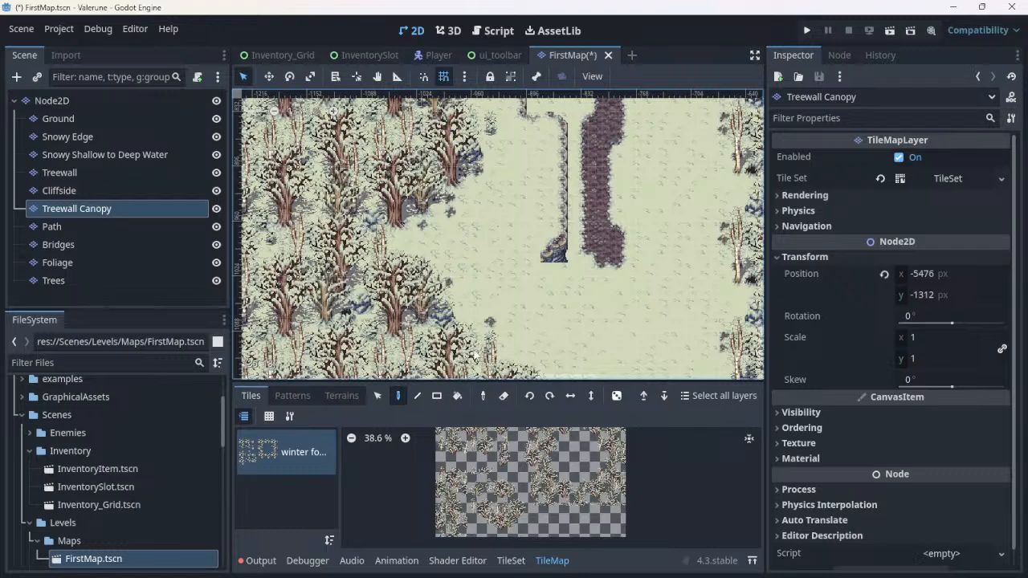
{"action": "left_click", "coordinate": [73, 175]}
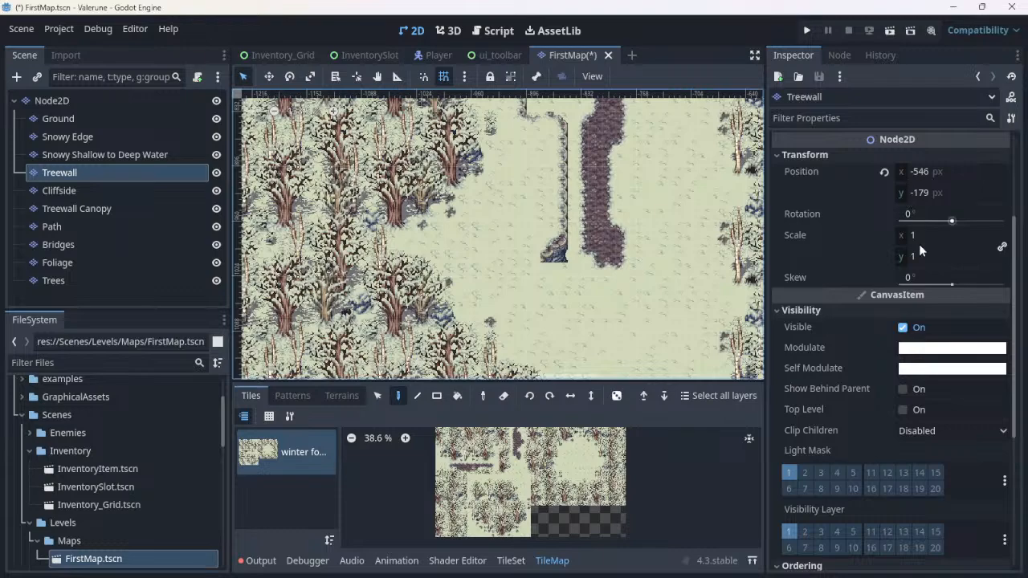
{"action": "scroll", "coordinate": [922, 378], "scroll_direction": "down", "scroll_amount": 5}
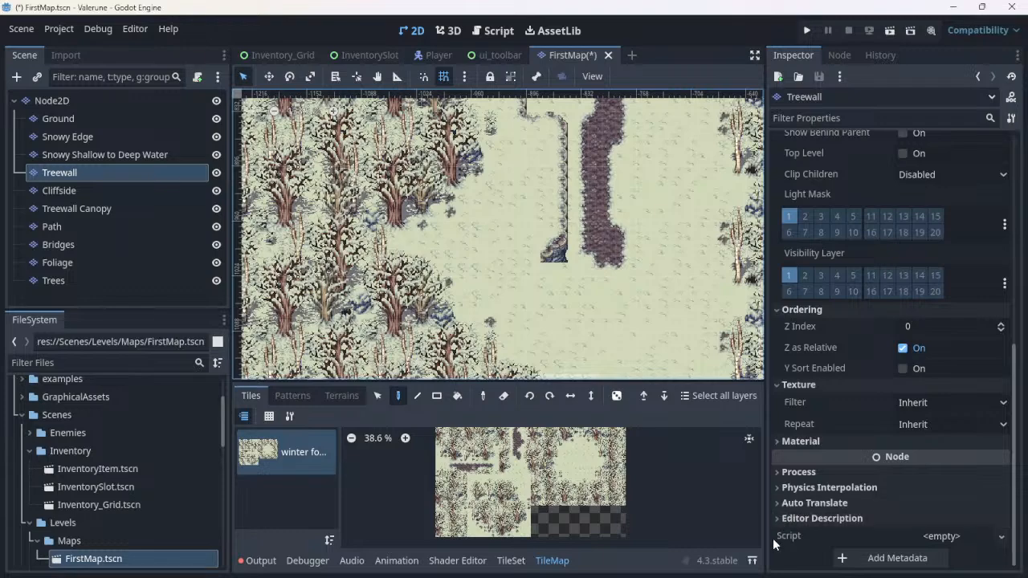
Step: Examine the Treewall Canopy layer's visibility, ordering, texture and rendering properties
{"action": "left_click", "coordinate": [101, 210]}
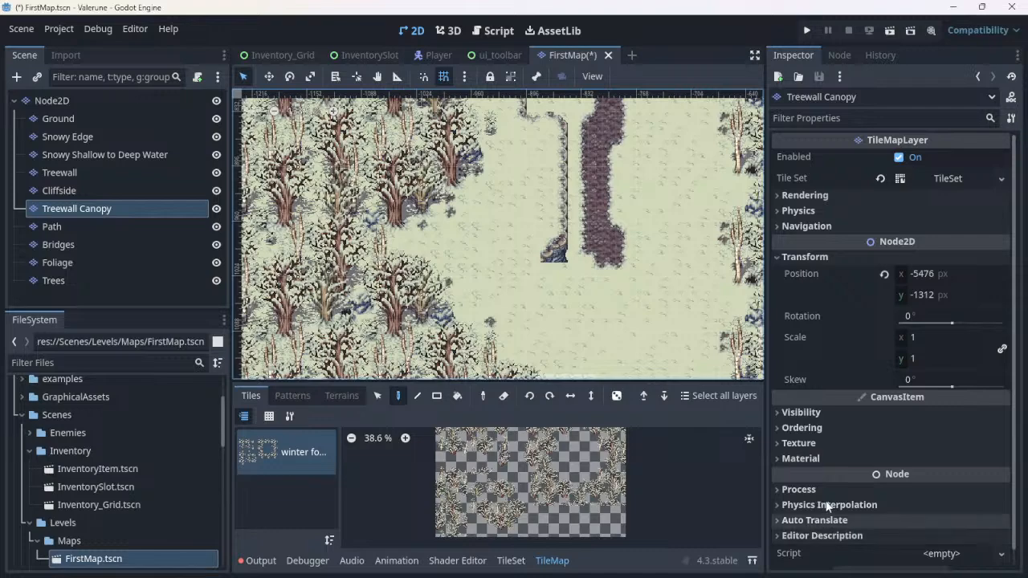
{"action": "left_click", "coordinate": [810, 415]}
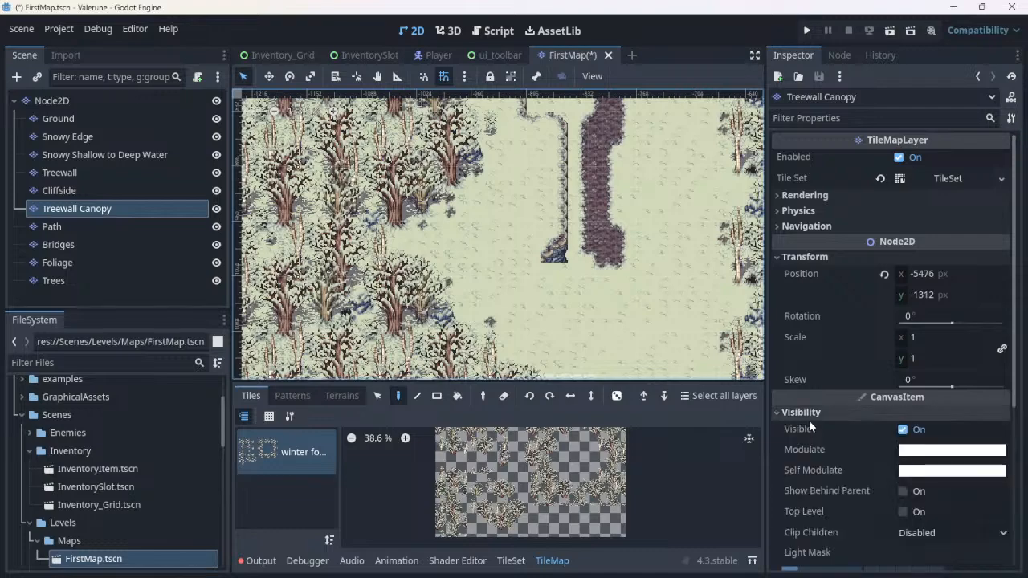
{"action": "scroll", "coordinate": [803, 449], "scroll_direction": "down", "scroll_amount": 3}
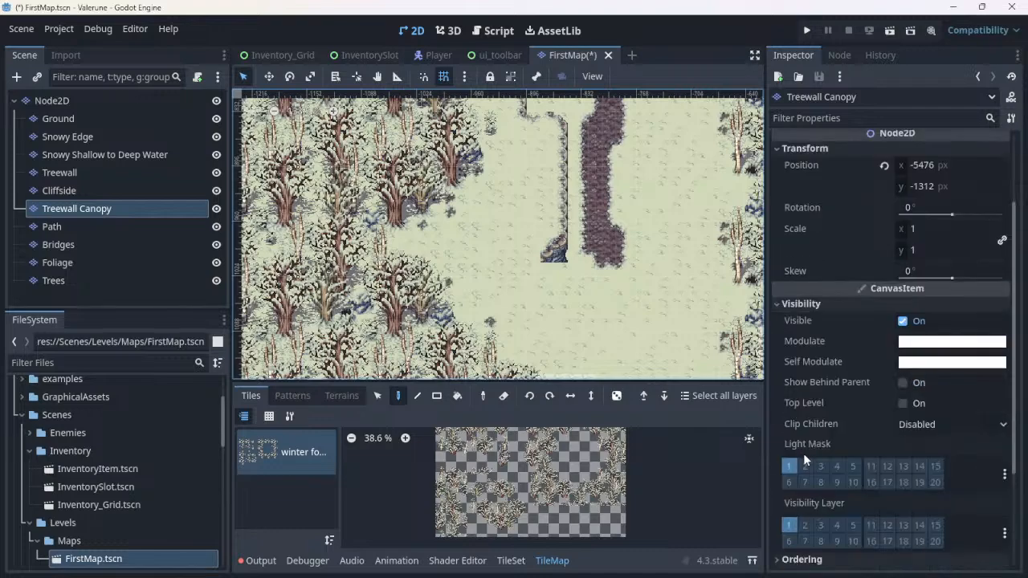
{"action": "scroll", "coordinate": [807, 474], "scroll_direction": "down", "scroll_amount": 4}
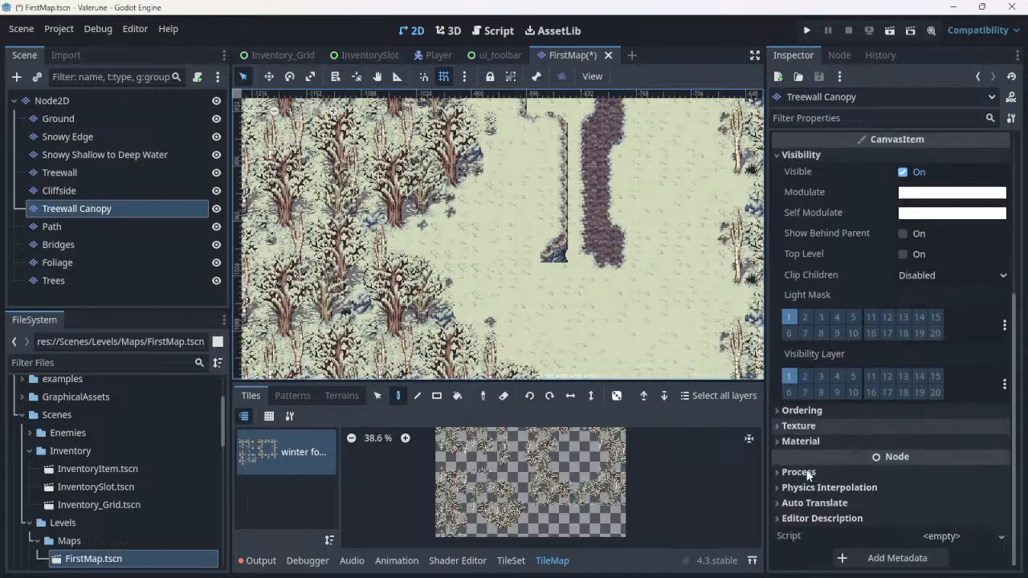
{"action": "left_click", "coordinate": [801, 410]}
{"action": "scroll", "coordinate": [801, 416], "scroll_direction": "down", "scroll_amount": 2}
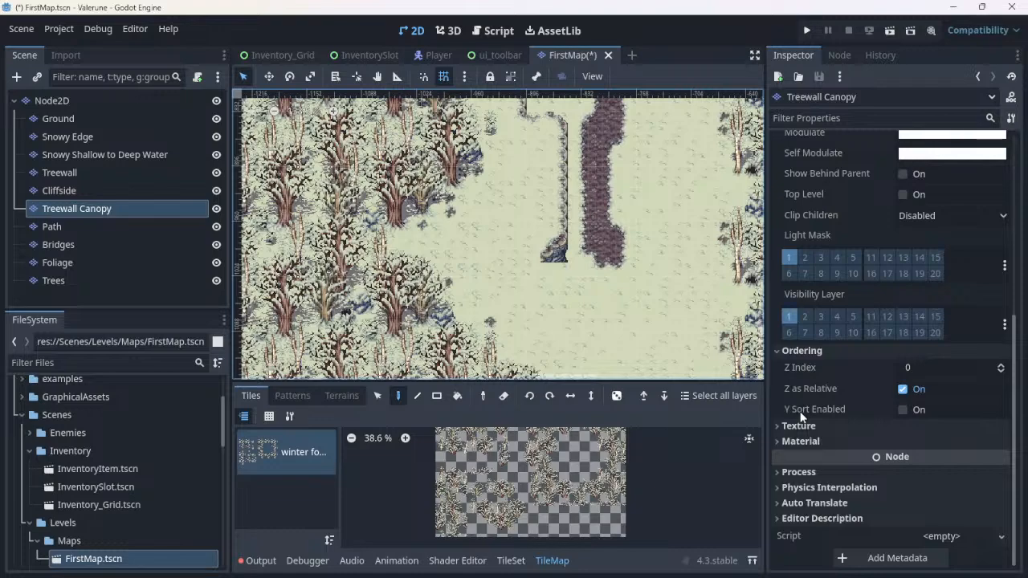
{"action": "left_click", "coordinate": [807, 429]}
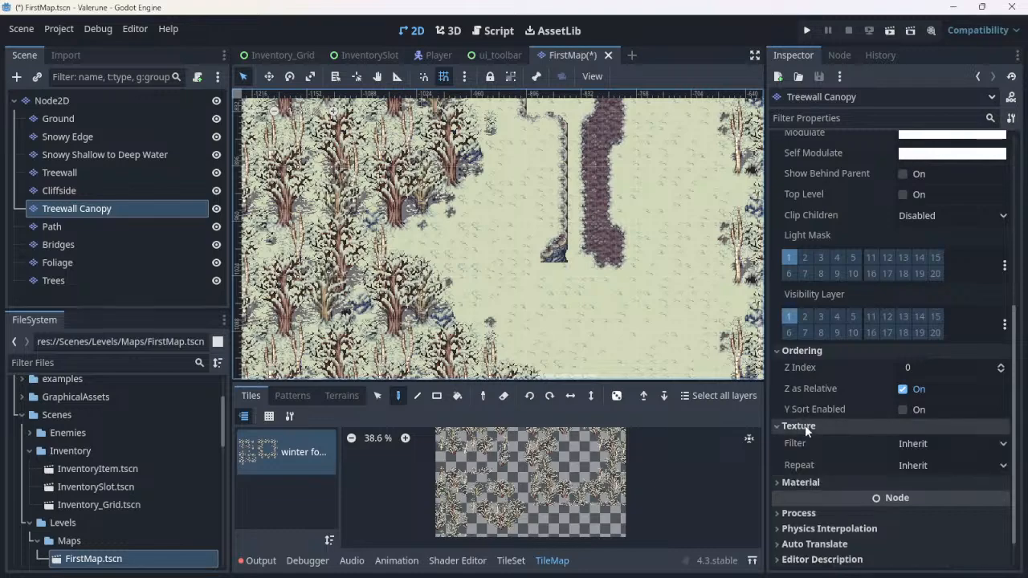
{"action": "scroll", "coordinate": [805, 425], "scroll_direction": "up", "scroll_amount": 6}
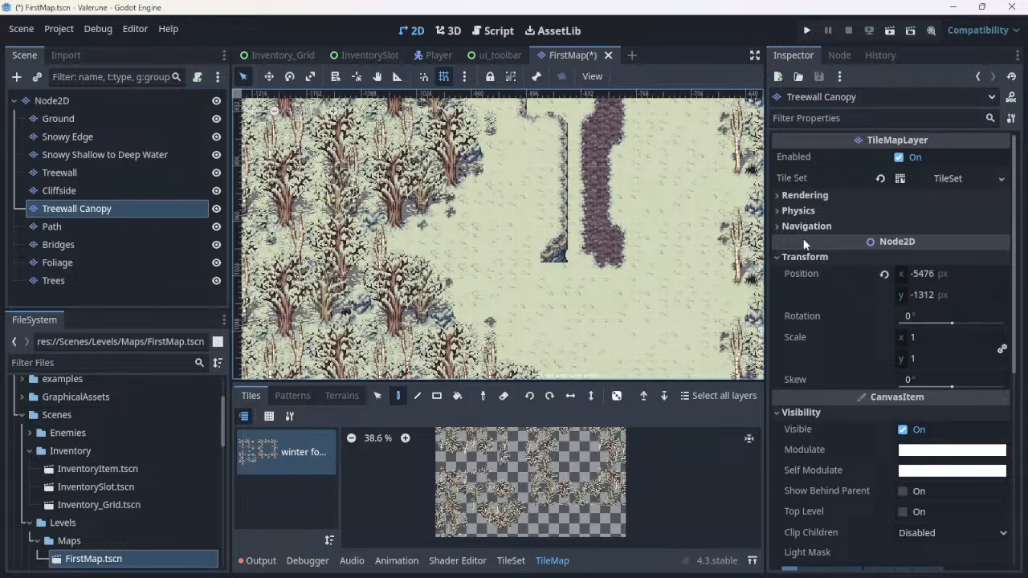
{"action": "left_click", "coordinate": [801, 196]}
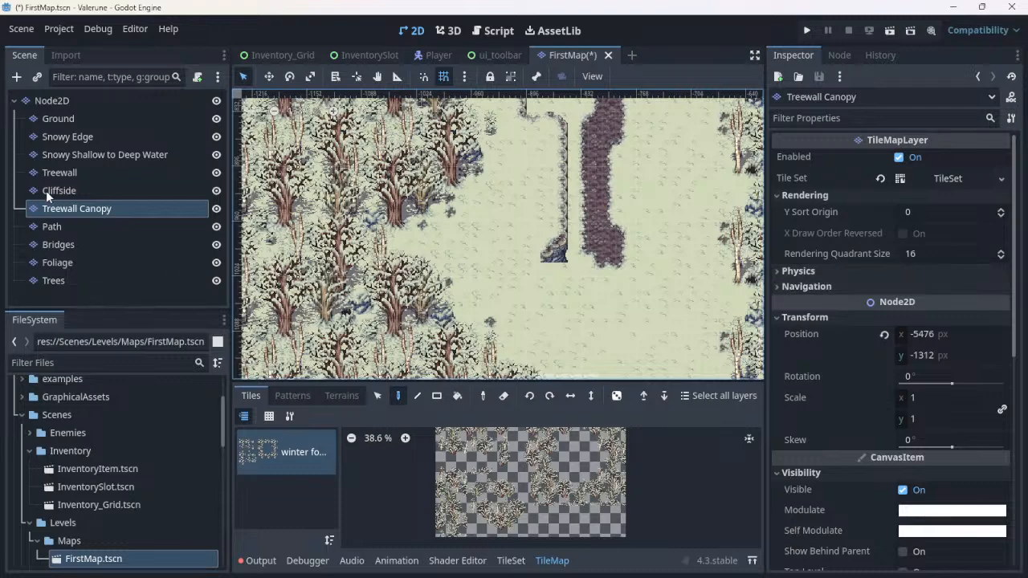
Step: Examine the Treewall layer's rendering, physics and navigation properties
{"action": "left_click", "coordinate": [70, 175]}
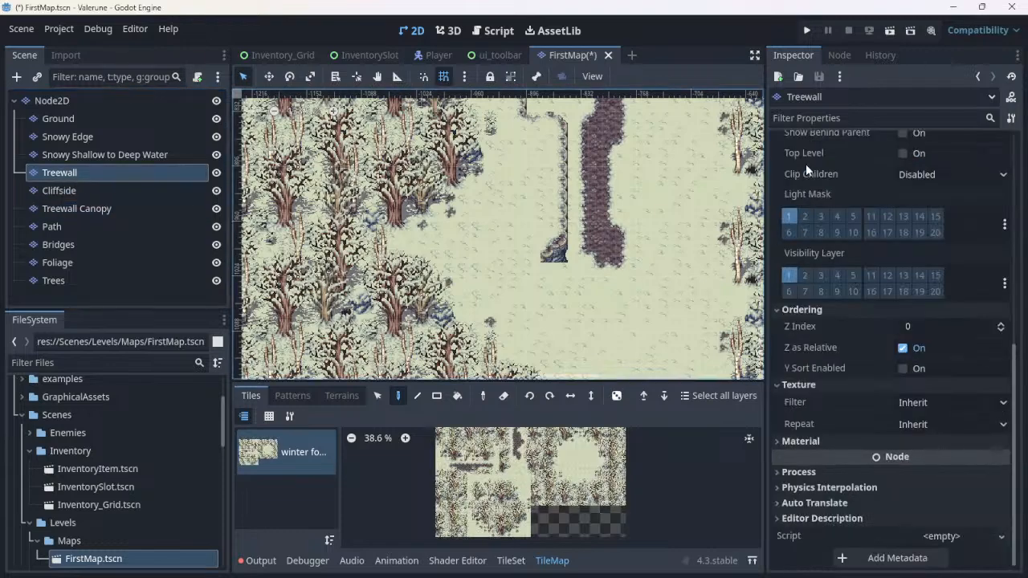
{"action": "scroll", "coordinate": [806, 164], "scroll_direction": "up", "scroll_amount": 5}
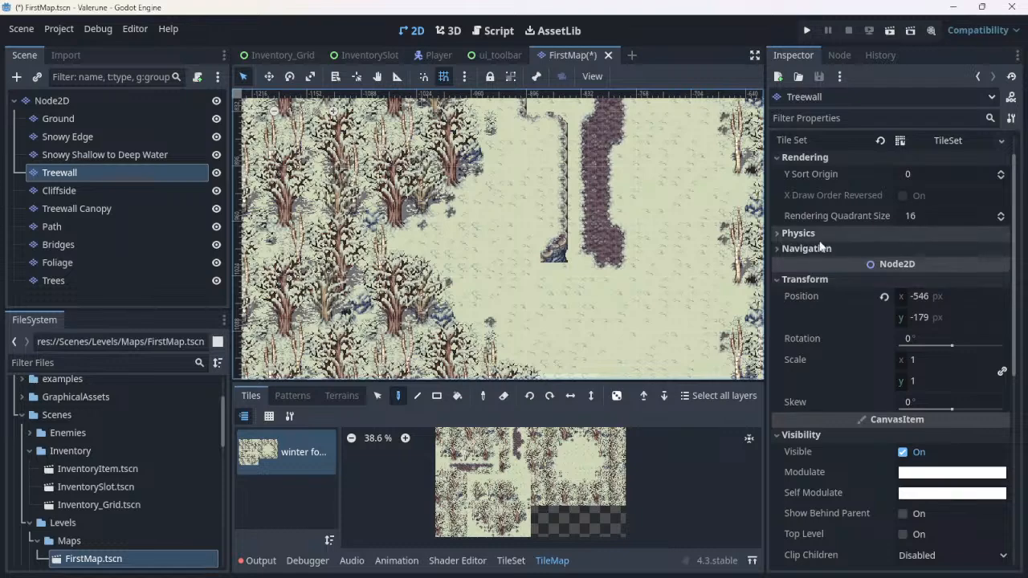
{"action": "scroll", "coordinate": [838, 245], "scroll_direction": "up", "scroll_amount": 1}
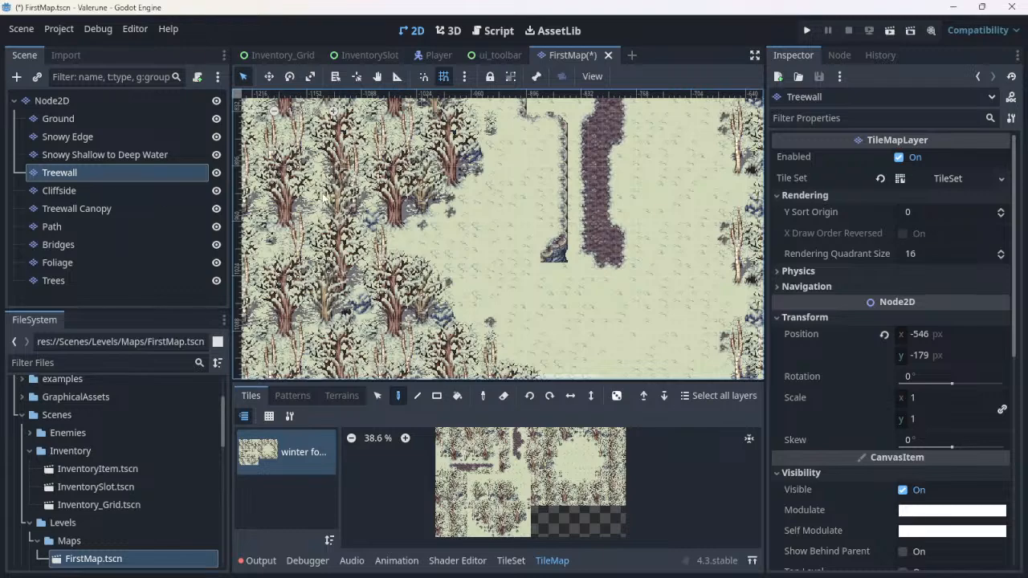
{"action": "left_click", "coordinate": [833, 267]}
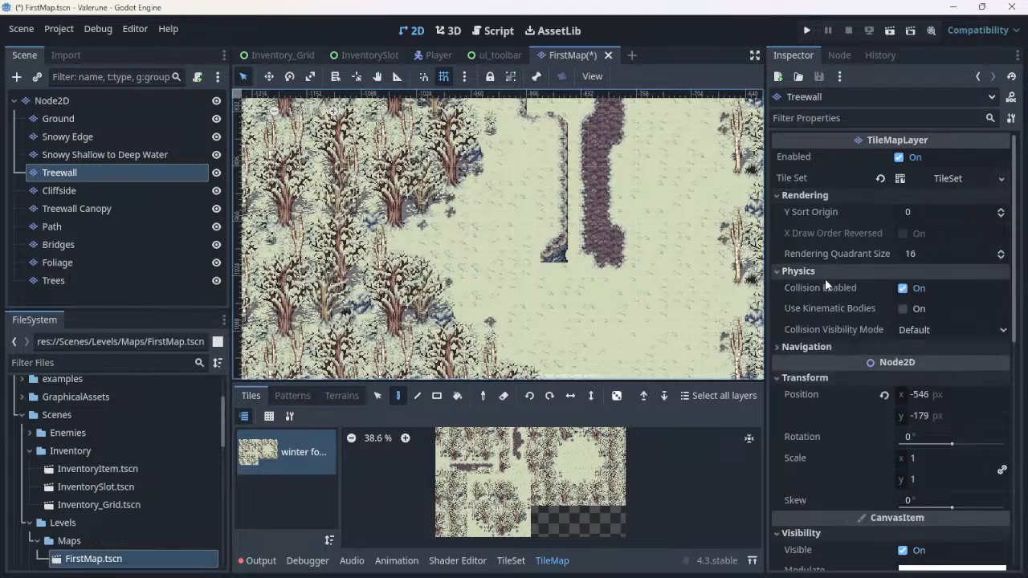
{"action": "left_click", "coordinate": [816, 349]}
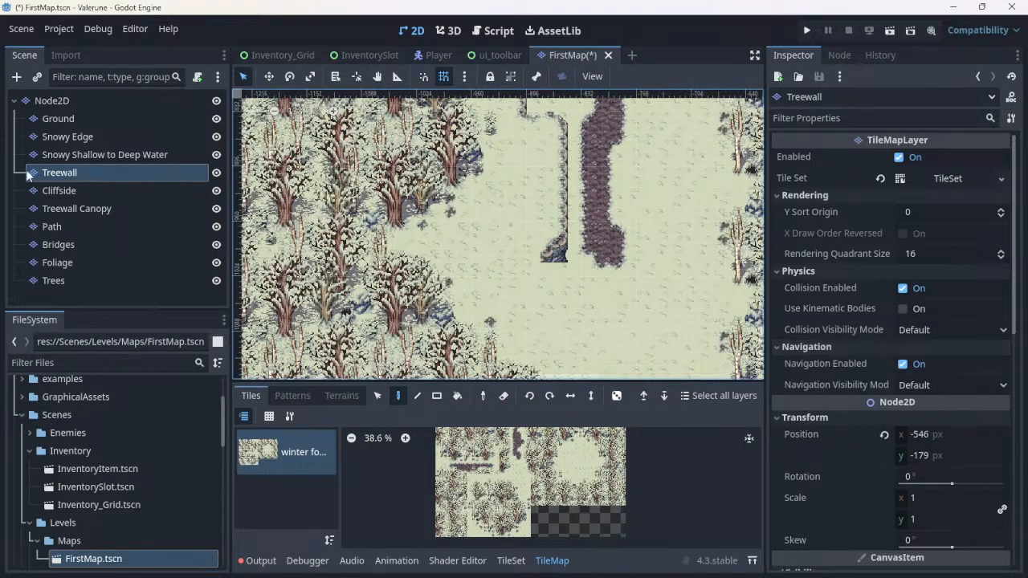
Step: Compare the Treewall Canopy layer's physics and navigation properties with those of the Treewall layer
{"action": "left_click", "coordinate": [86, 208]}
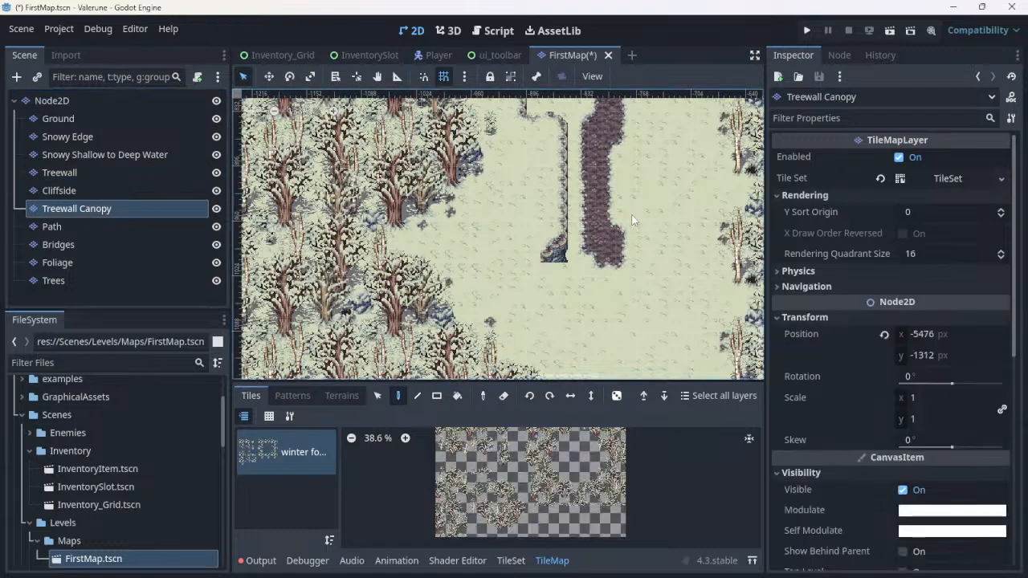
{"action": "left_click", "coordinate": [883, 272]}
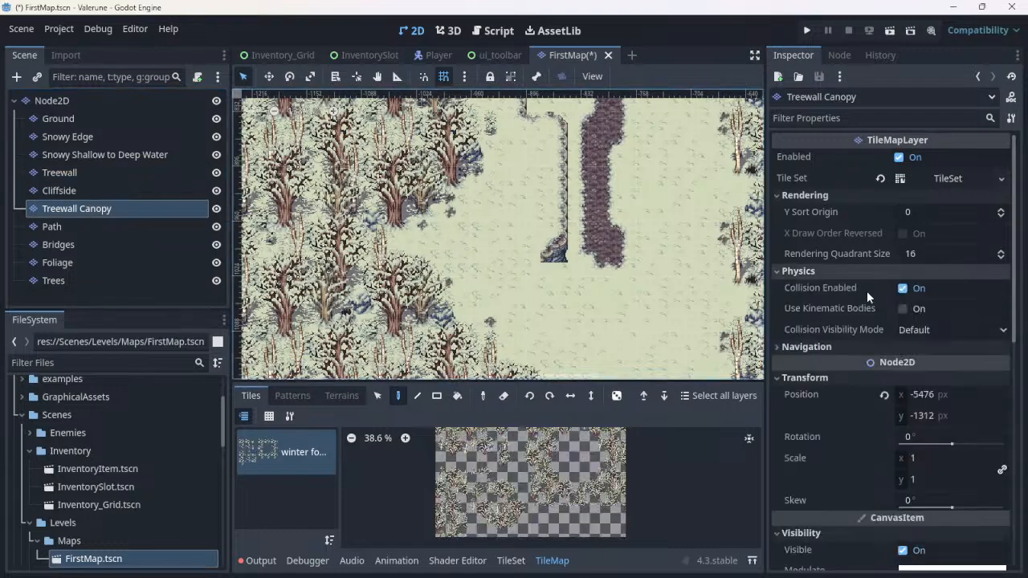
{"action": "left_click", "coordinate": [821, 353]}
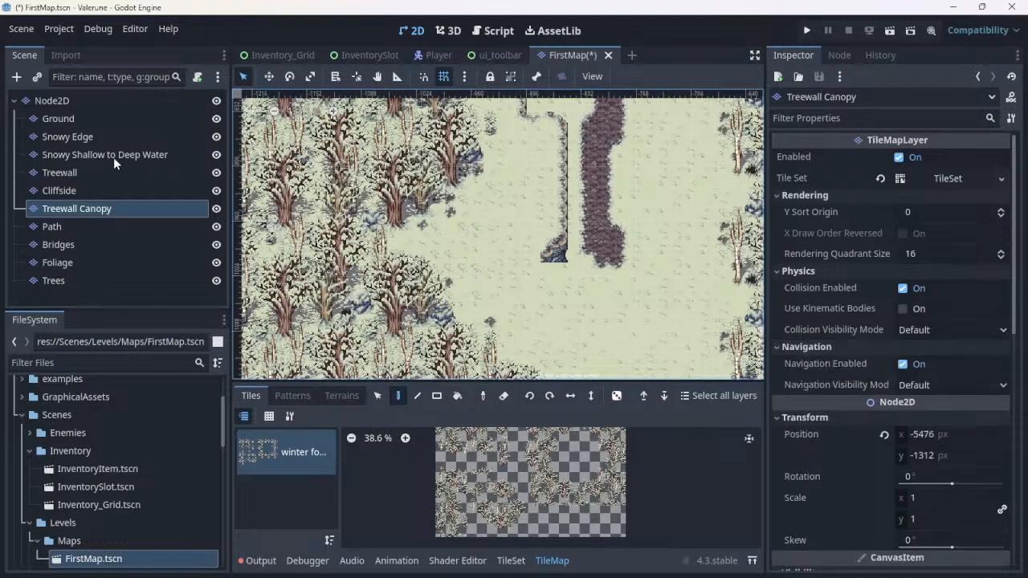
{"action": "left_click", "coordinate": [73, 174]}
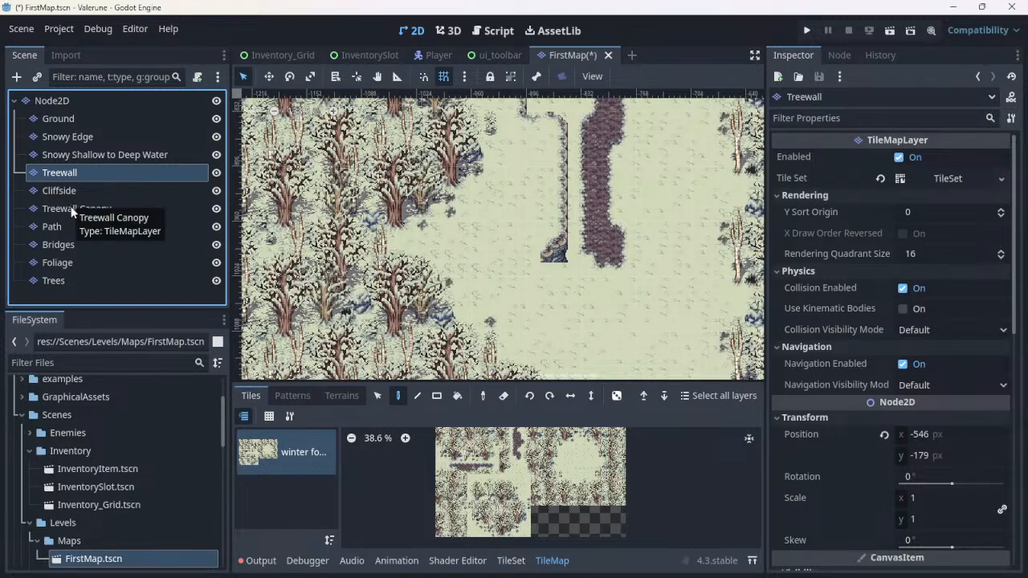
{"action": "left_click", "coordinate": [72, 209]}
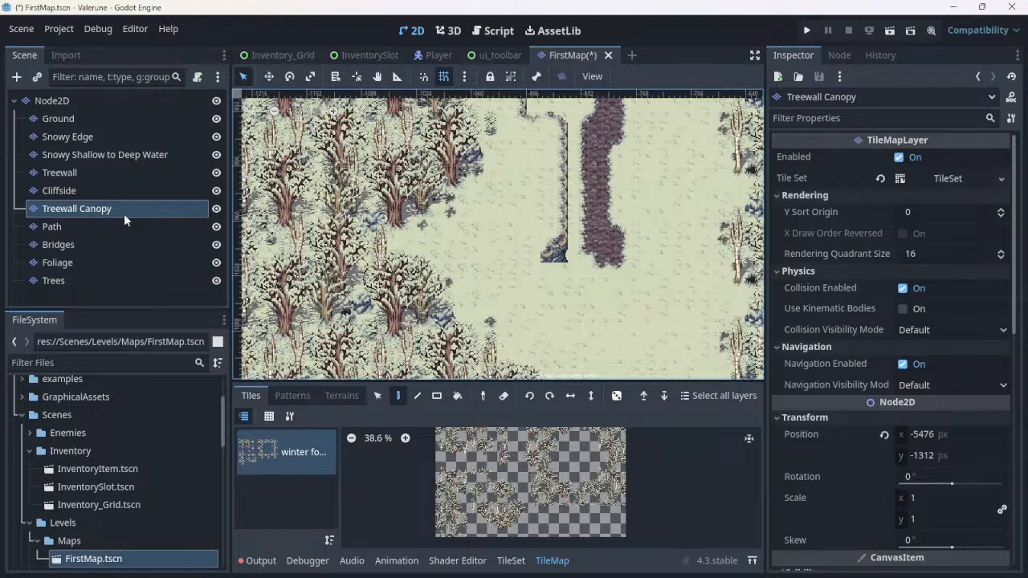
Step: Paint a three-tile column of the cliff's right-edge rock face on the Cliffside layer, directly beneath the cliff line's lower corner
{"action": "left_click", "coordinate": [110, 190]}
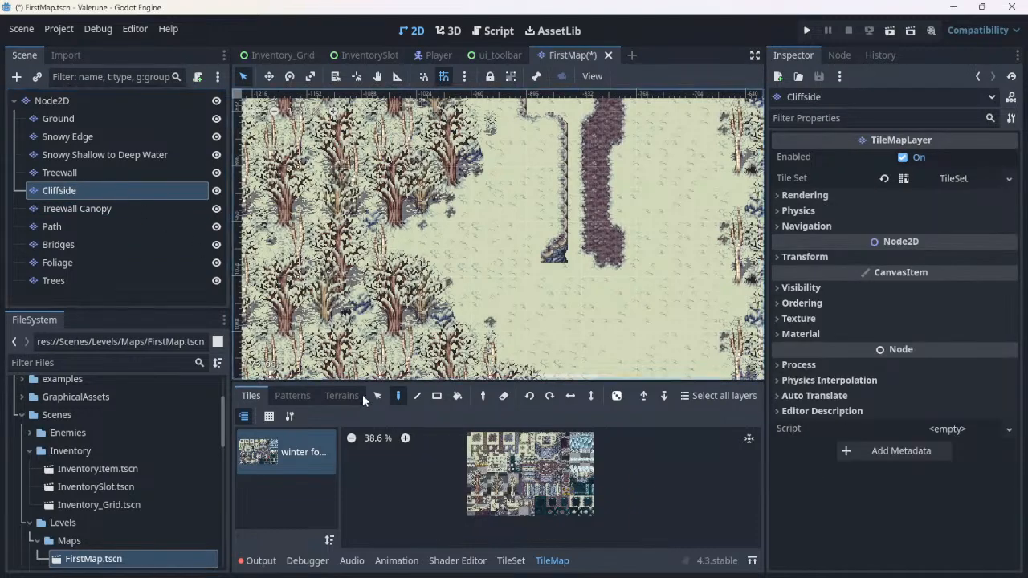
{"action": "scroll", "coordinate": [531, 434], "scroll_direction": "up", "scroll_amount": 5}
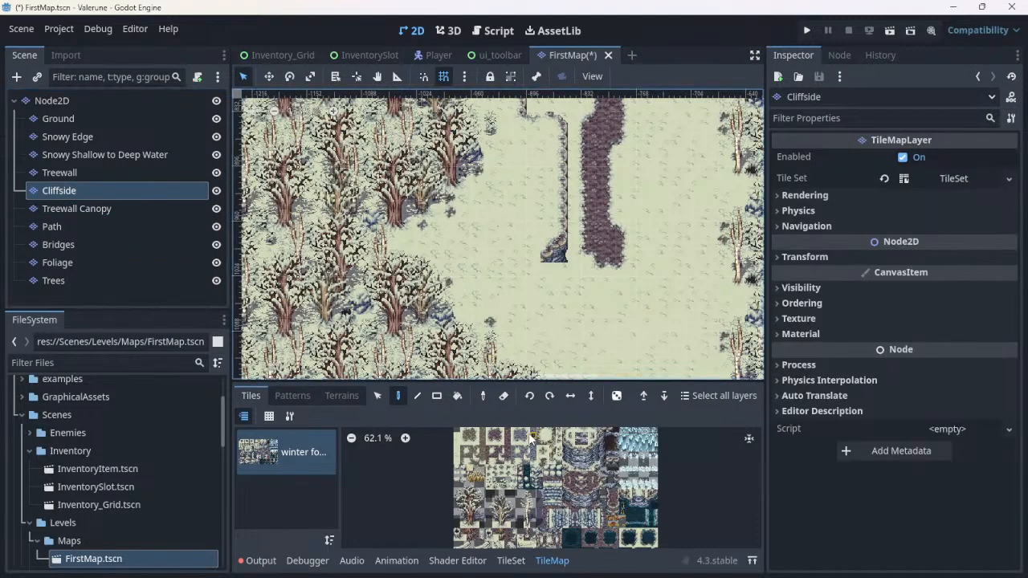
{"action": "scroll", "coordinate": [607, 438], "scroll_direction": "up", "scroll_amount": 1}
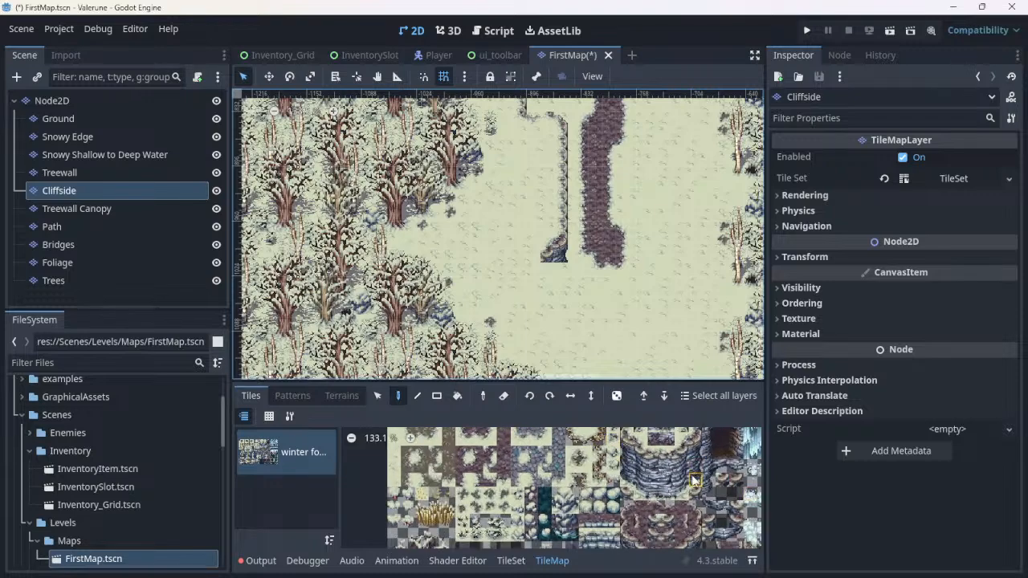
{"action": "left_click_drag", "start_coordinate": [695, 485], "coordinate": [695, 455]}
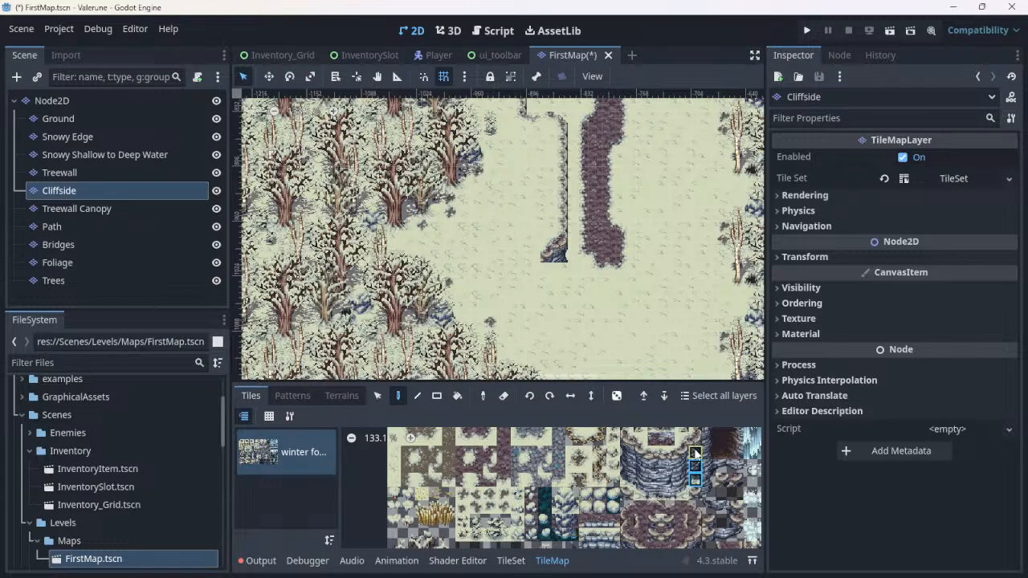
{"action": "left_click", "coordinate": [562, 284]}
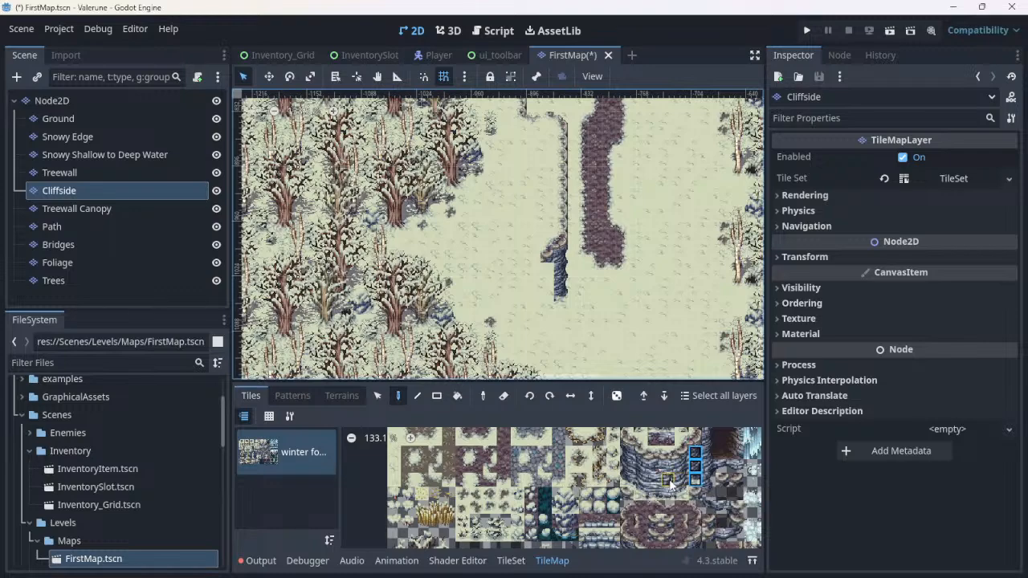
Step: Widen the rock face beneath the cliff's lower corner by painting two more columns of middle rock-wall tiles beside the right-edge column on the Cliffside layer
{"action": "left_click_drag", "start_coordinate": [670, 502], "coordinate": [667, 467]}
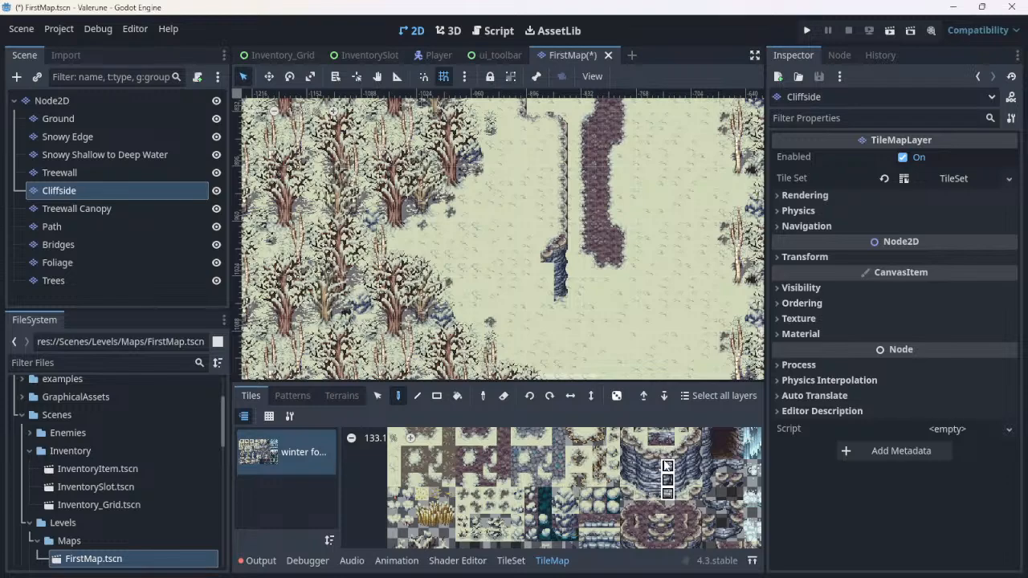
{"action": "left_click_drag", "start_coordinate": [668, 466], "coordinate": [666, 464]}
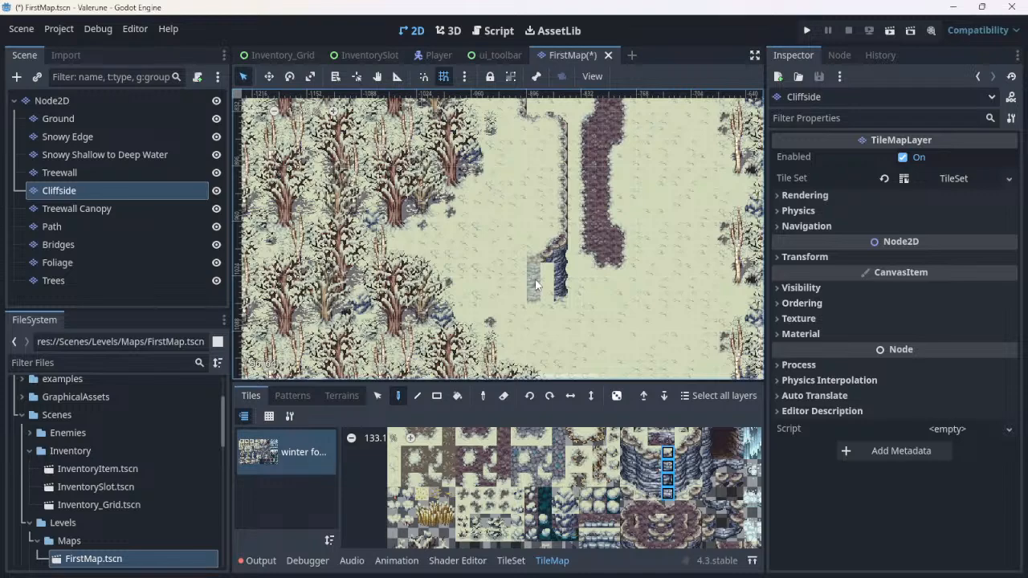
{"action": "left_click", "coordinate": [536, 285]}
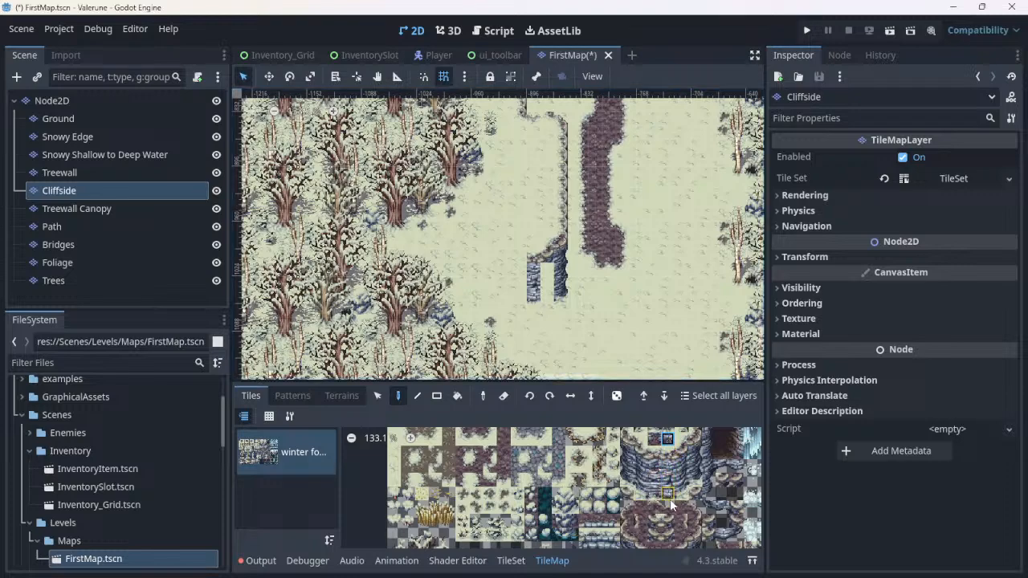
{"action": "left_click_drag", "start_coordinate": [670, 497], "coordinate": [668, 473]}
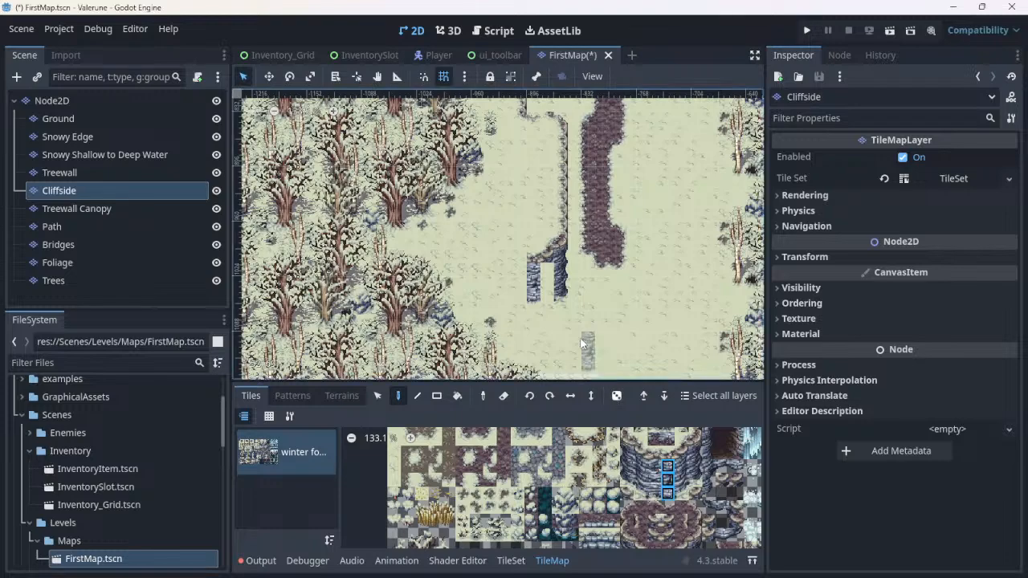
{"action": "left_click", "coordinate": [548, 289]}
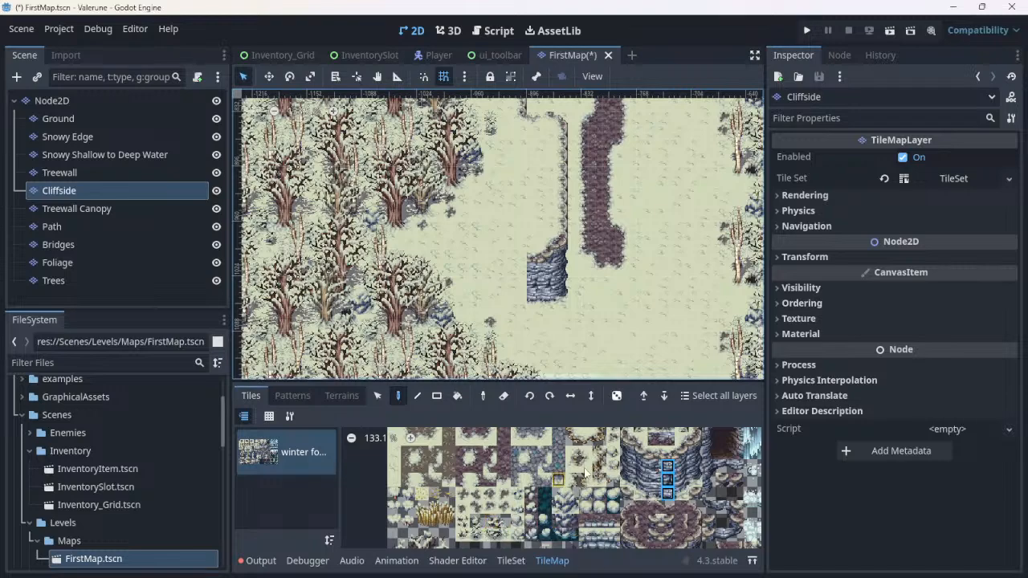
Step: Extend the cliff's lower ledge westward from the corner into the forest with the two-tile ledge pattern on the Cliffside layer
{"action": "left_click_drag", "start_coordinate": [663, 454], "coordinate": [653, 452]}
{"action": "left_click_drag", "start_coordinate": [512, 257], "coordinate": [492, 257]}
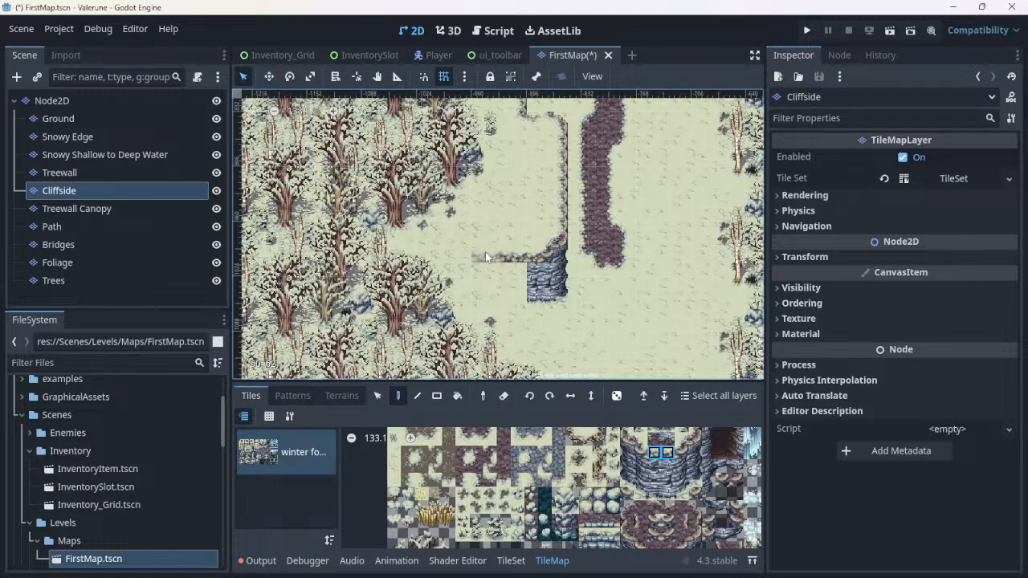
{"action": "left_click", "coordinate": [482, 257]}
{"action": "left_click", "coordinate": [448, 258]}
{"action": "left_click", "coordinate": [434, 258]}
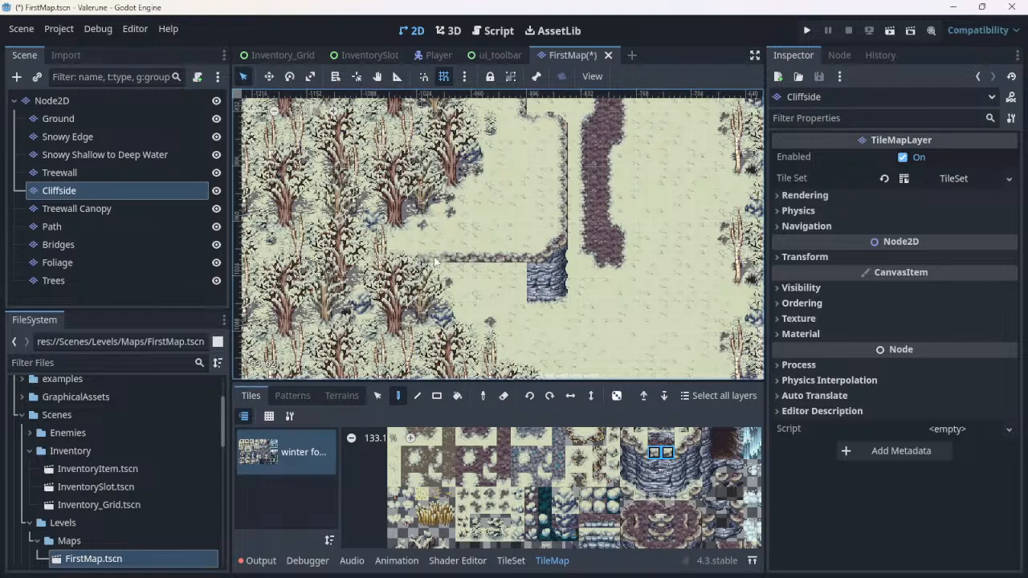
{"action": "left_click", "coordinate": [435, 259]}
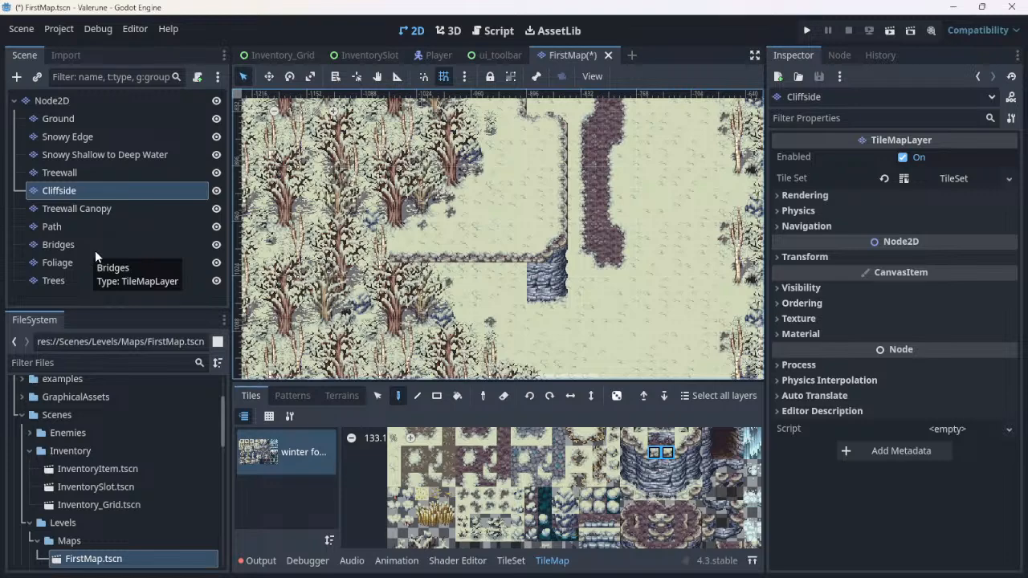
{"action": "left_click", "coordinate": [366, 262]}
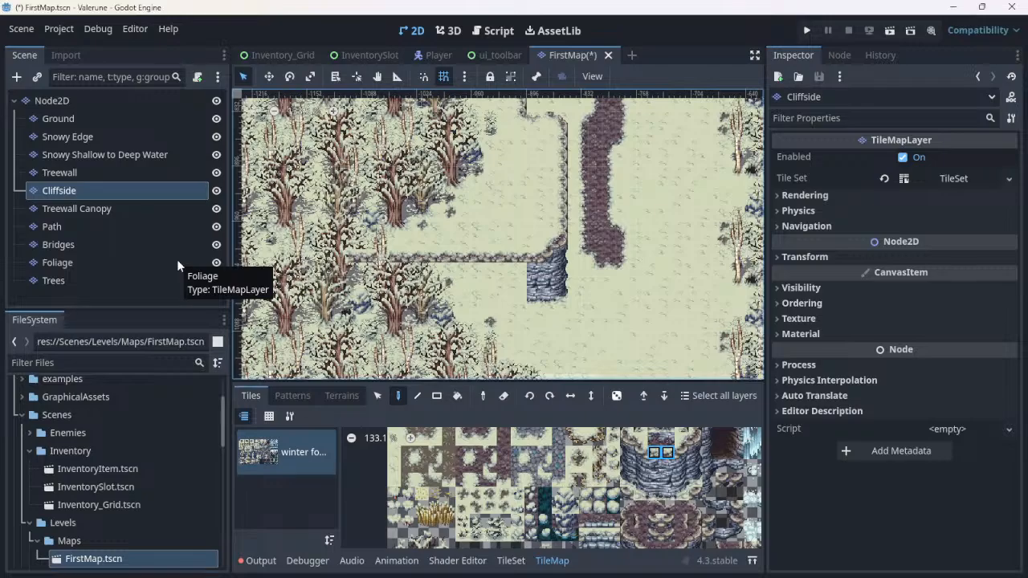
Step: Erase the row of Treewall tiles level with the new cliff ledge, from the ledge to the forest's western edge
{"action": "scroll", "coordinate": [523, 259], "scroll_direction": "down", "scroll_amount": 3}
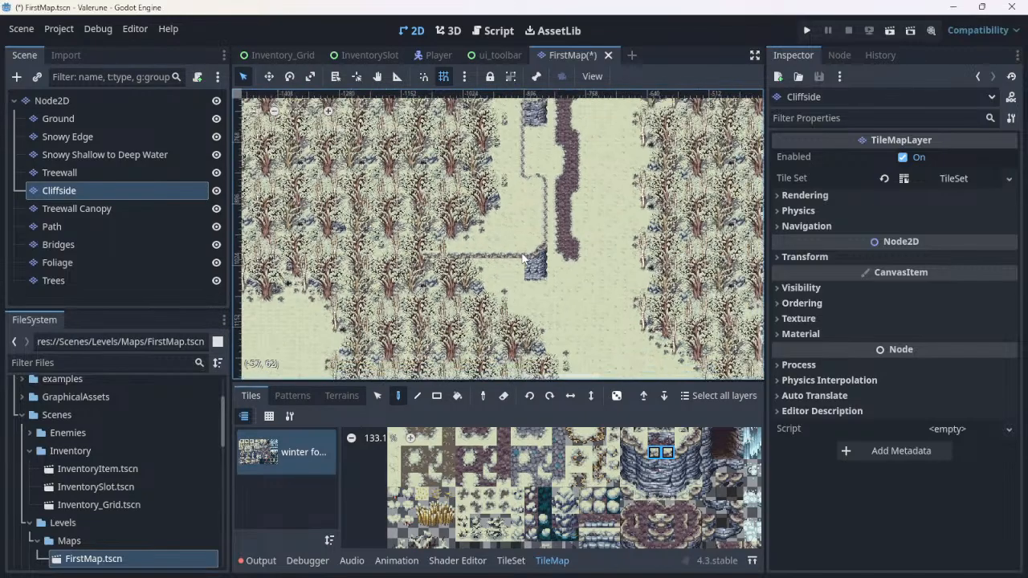
{"action": "scroll", "coordinate": [523, 259], "scroll_direction": "down", "scroll_amount": 2}
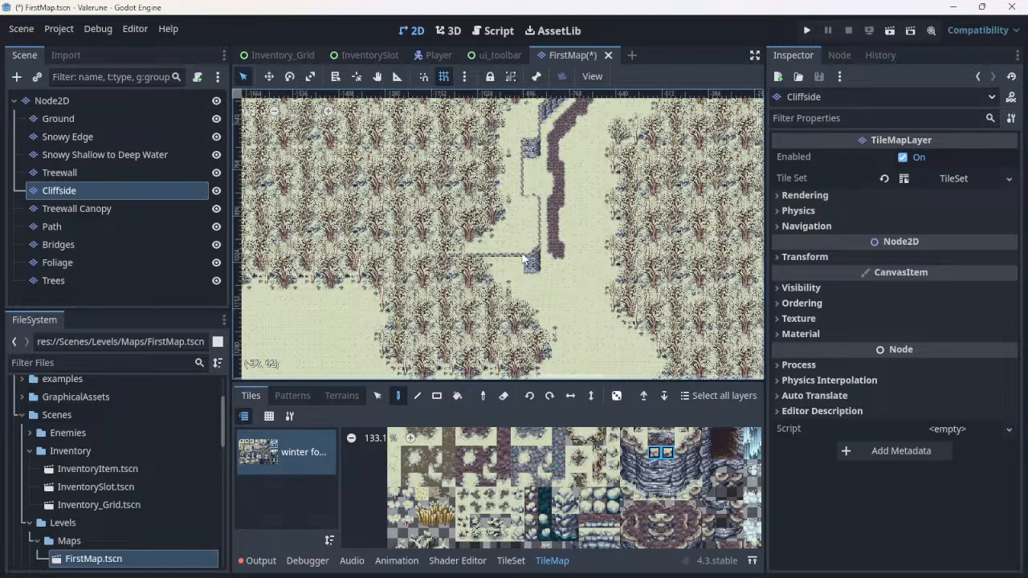
{"action": "scroll", "coordinate": [523, 259], "scroll_direction": "down", "scroll_amount": 1}
{"action": "scroll", "coordinate": [523, 259], "scroll_direction": "down", "scroll_amount": 1}
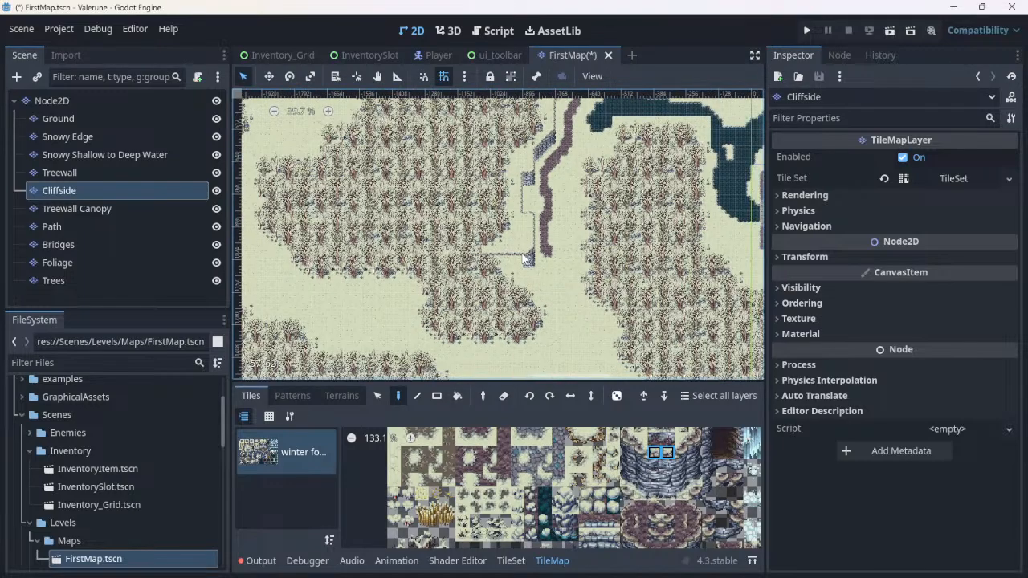
{"action": "scroll", "coordinate": [523, 258], "scroll_direction": "down", "scroll_amount": 1}
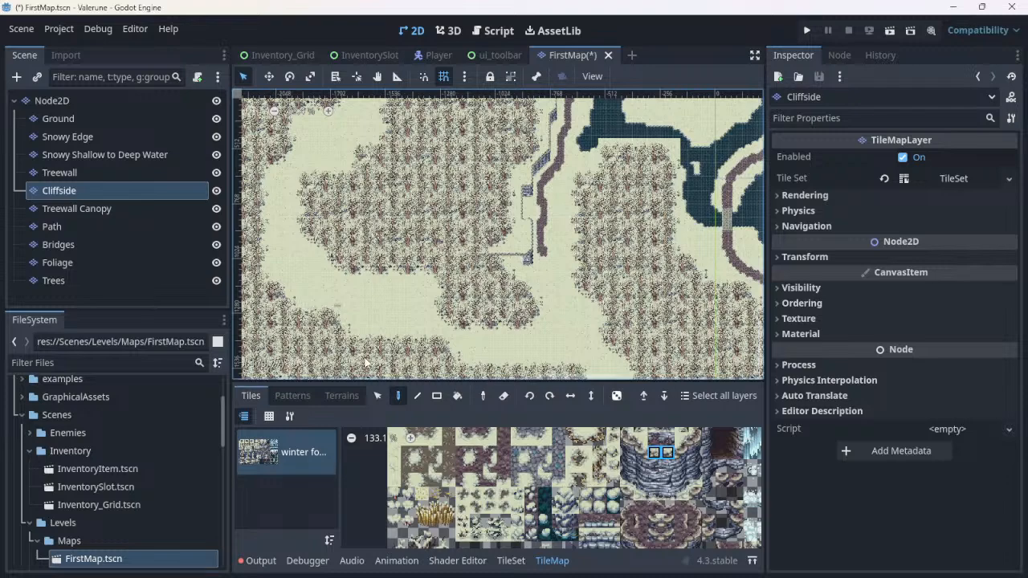
{"action": "left_click", "coordinate": [504, 396]}
{"action": "left_click", "coordinate": [73, 172]}
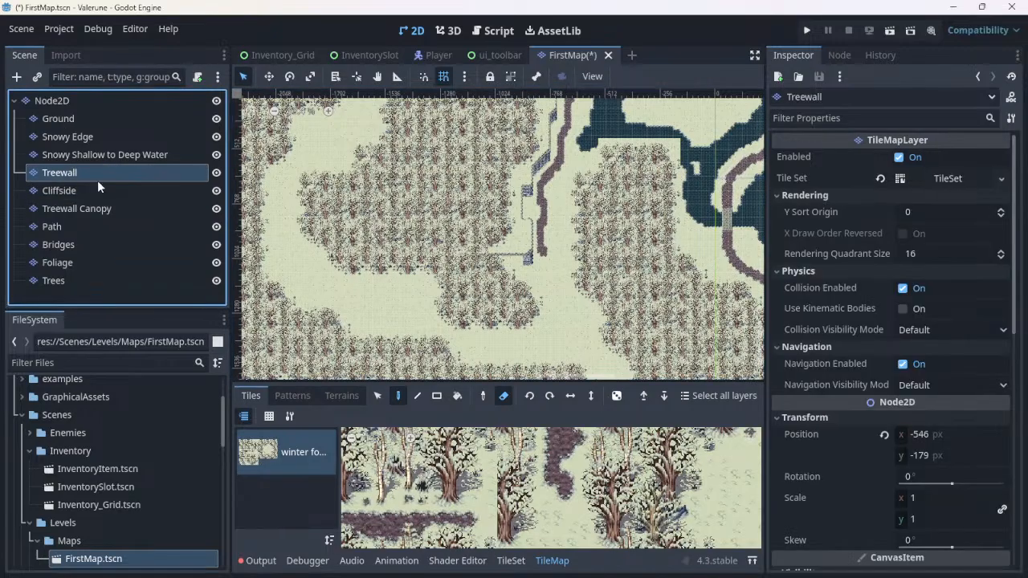
{"action": "scroll", "coordinate": [482, 327], "scroll_direction": "up", "scroll_amount": 3}
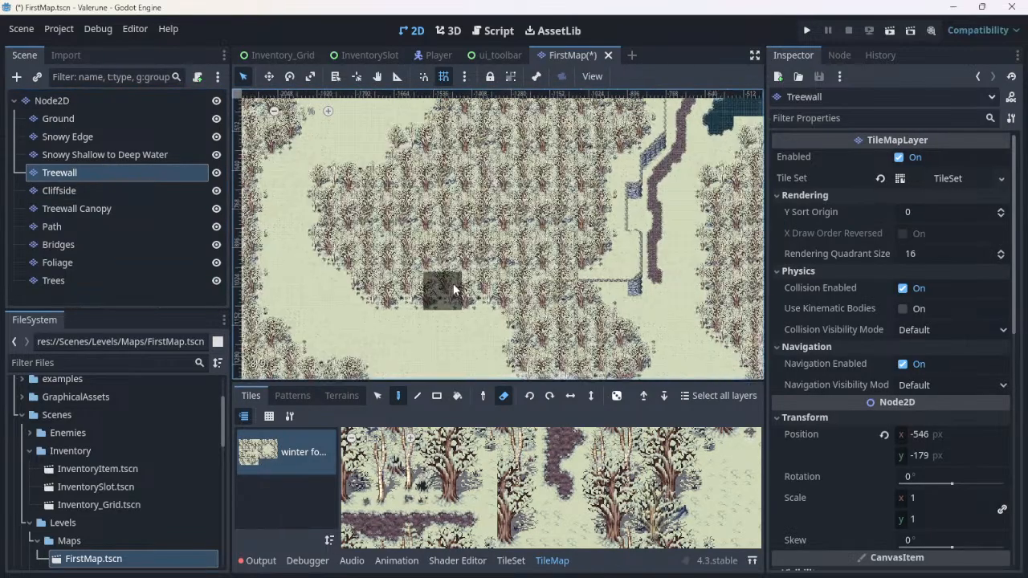
{"action": "scroll", "coordinate": [499, 329], "scroll_direction": "up", "scroll_amount": 2}
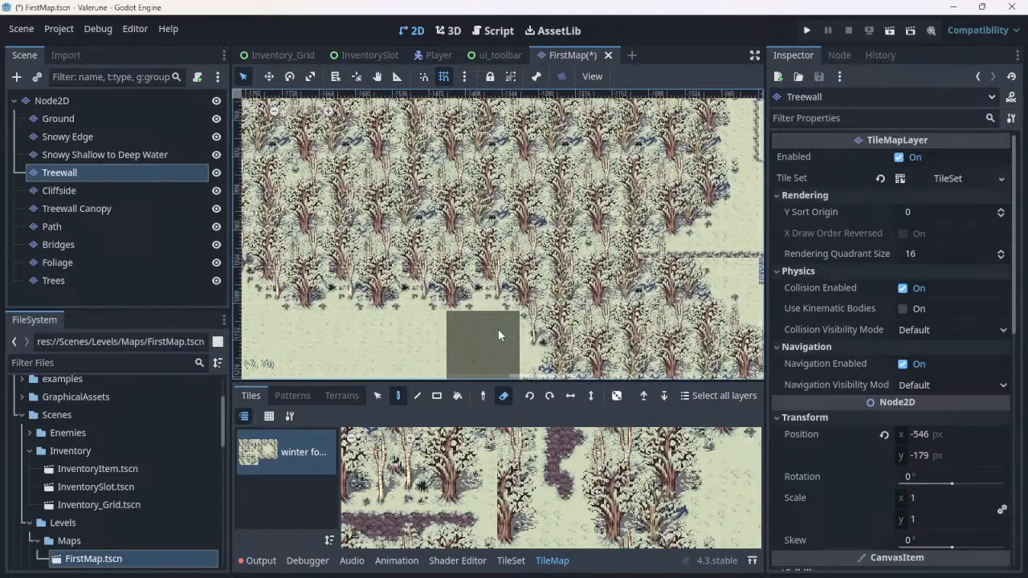
{"action": "left_click", "coordinate": [608, 238]}
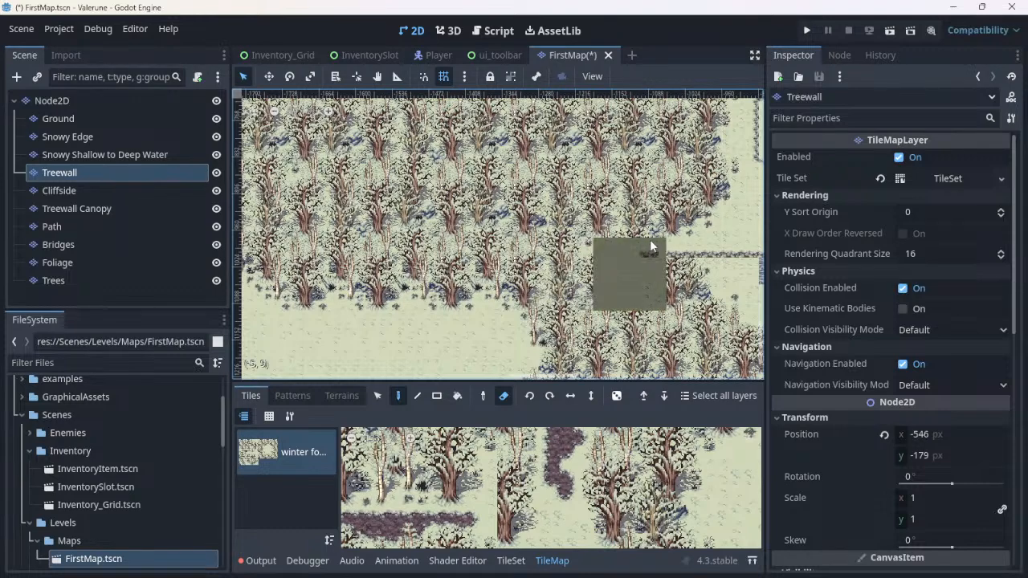
{"action": "left_click", "coordinate": [671, 238]}
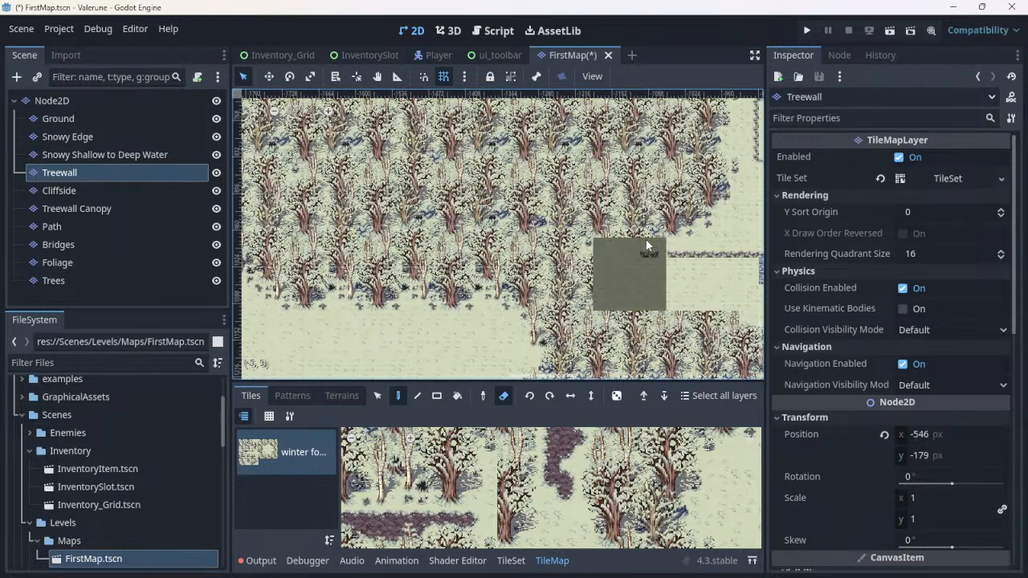
{"action": "left_click", "coordinate": [636, 240]}
{"action": "left_click", "coordinate": [589, 248]}
{"action": "left_click", "coordinate": [505, 249]}
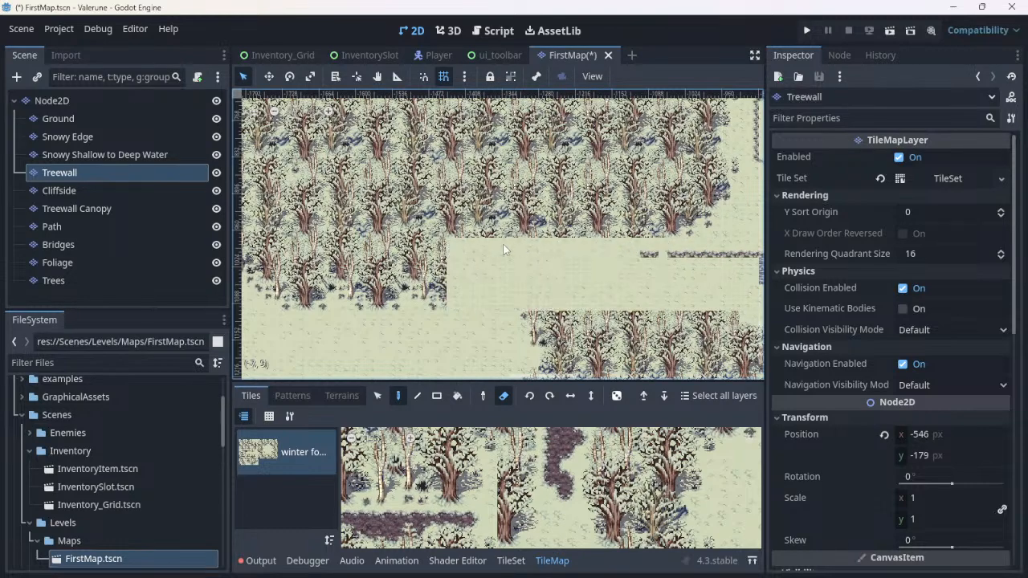
{"action": "left_click", "coordinate": [415, 244]}
{"action": "left_click", "coordinate": [316, 257]}
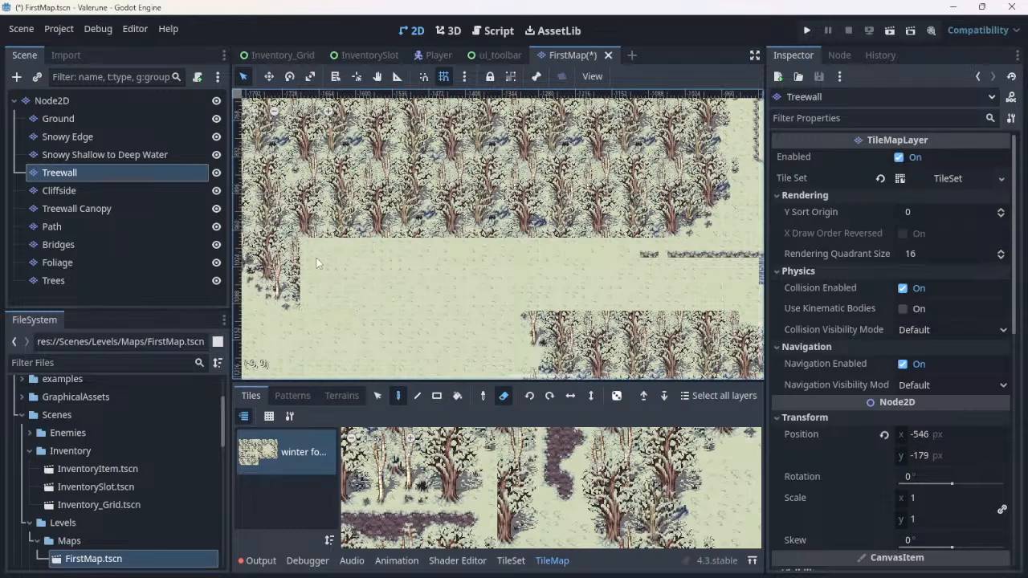
{"action": "left_click", "coordinate": [285, 275]}
Step: Look over the cleared strip between the two forest blocks and the end of the cliff ledge
{"action": "scroll", "coordinate": [654, 259], "scroll_direction": "down", "scroll_amount": 2}
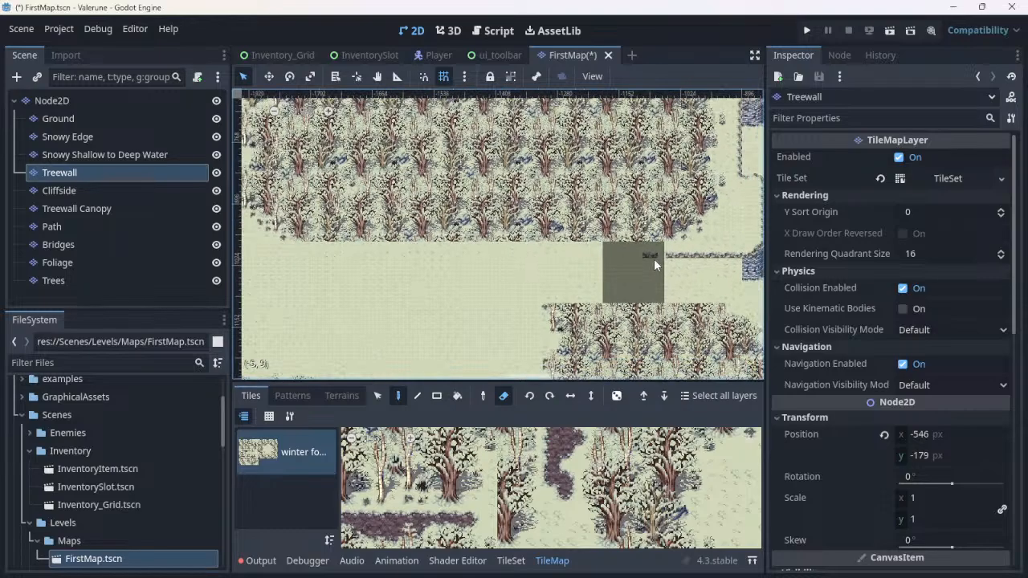
{"action": "scroll", "coordinate": [653, 258], "scroll_direction": "down", "scroll_amount": 5}
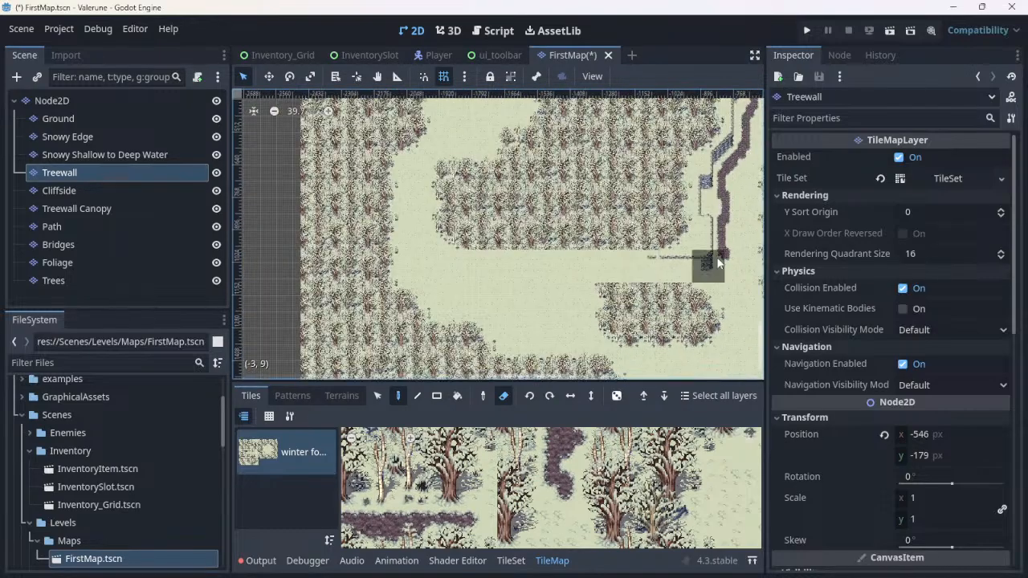
{"action": "scroll", "coordinate": [716, 256], "scroll_direction": "up", "scroll_amount": 4}
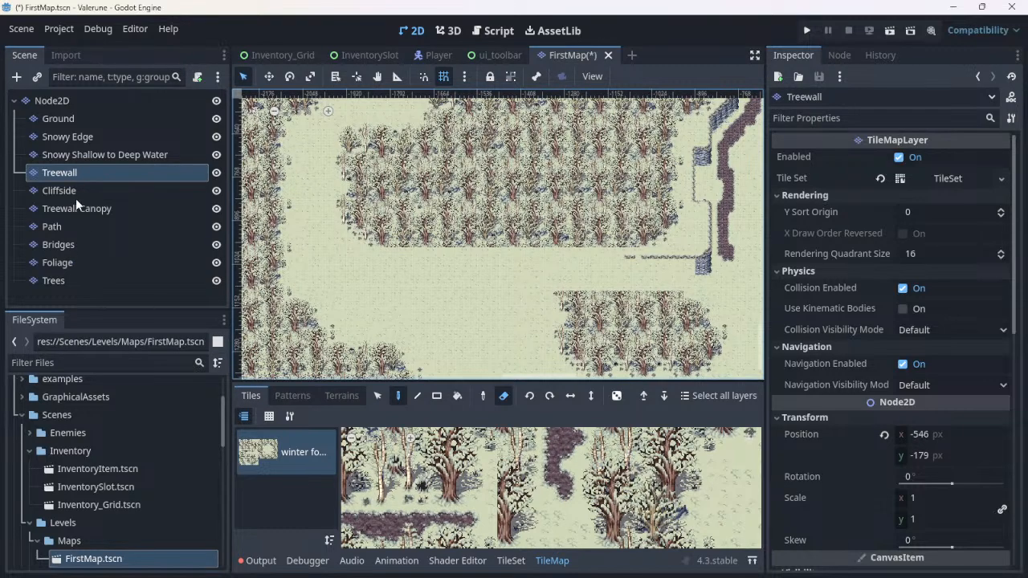
{"action": "scroll", "coordinate": [539, 259], "scroll_direction": "up", "scroll_amount": 1}
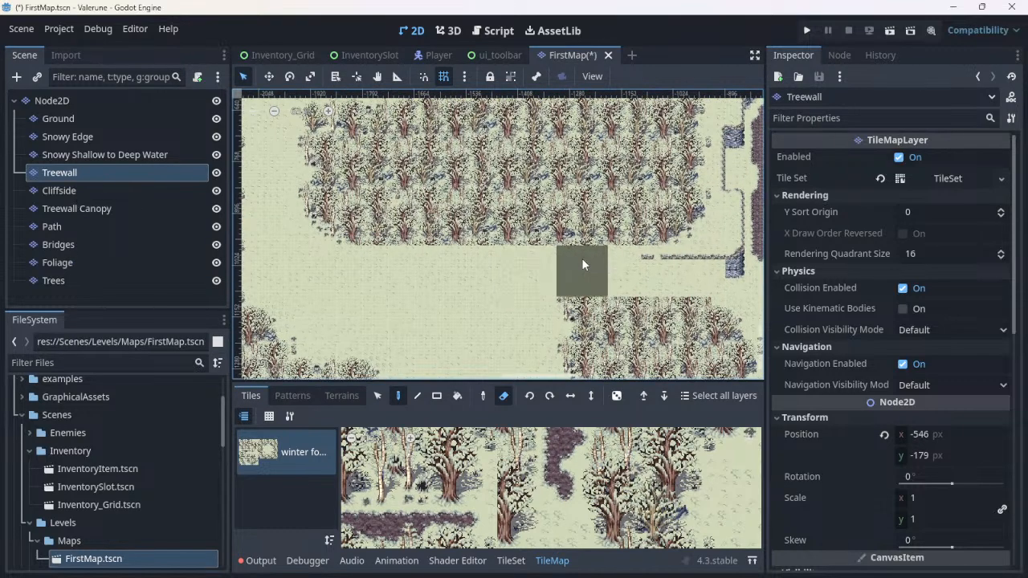
{"action": "scroll", "coordinate": [582, 258], "scroll_direction": "up", "scroll_amount": 1}
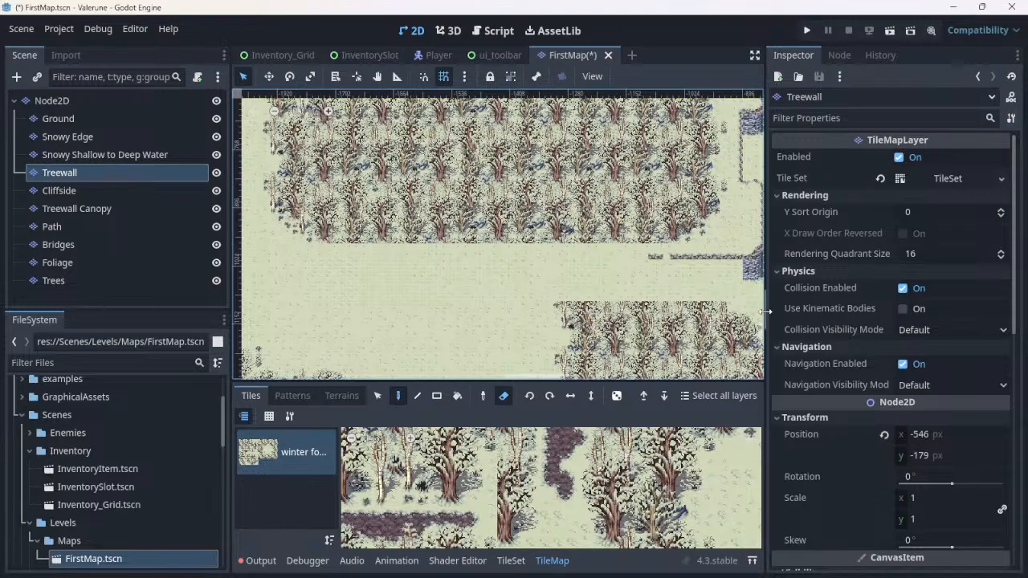
{"action": "scroll", "coordinate": [736, 319], "scroll_direction": "up", "scroll_amount": 2}
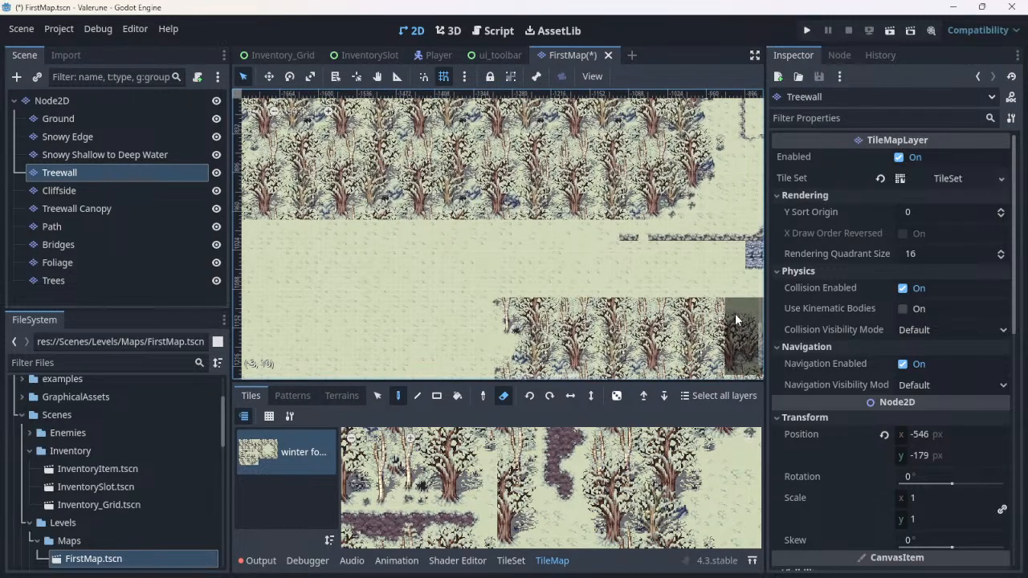
{"action": "scroll", "coordinate": [736, 320], "scroll_direction": "up", "scroll_amount": 1}
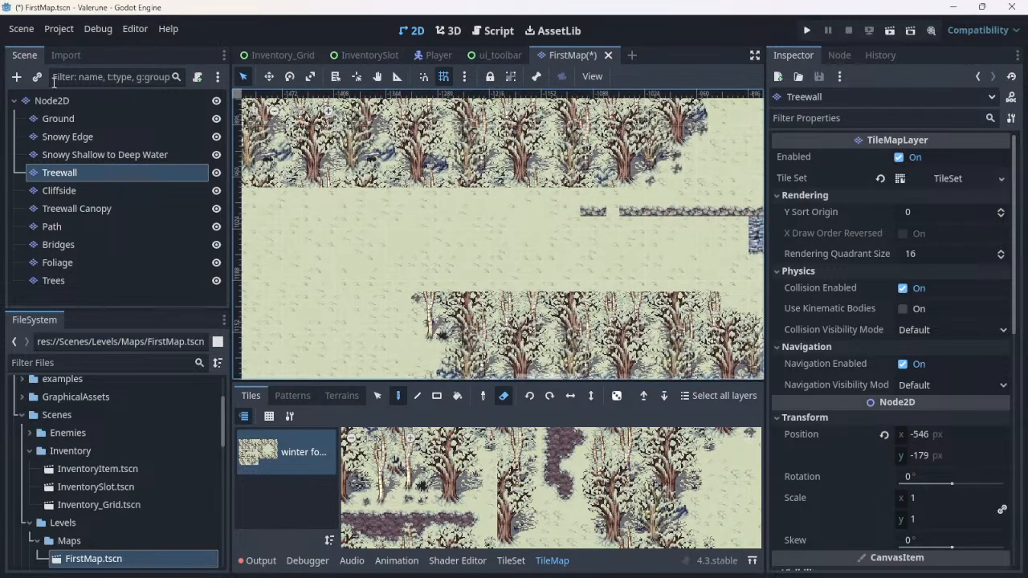
Step: Browse the Treewall Canopy layer's tree-top tiles, pick a canopy tile and turn off the eraser
{"action": "left_click", "coordinate": [78, 208]}
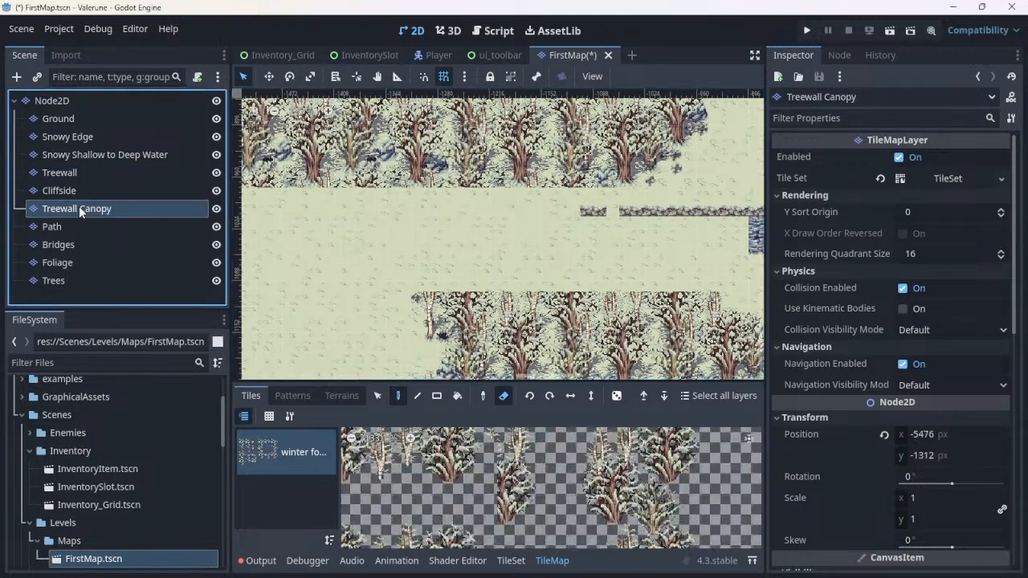
{"action": "scroll", "coordinate": [474, 500], "scroll_direction": "down", "scroll_amount": 1}
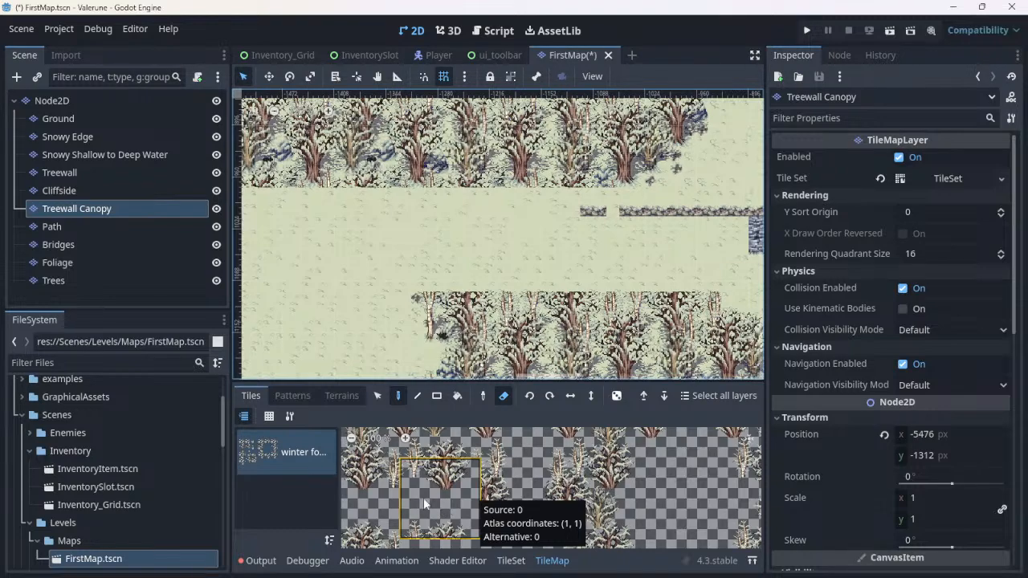
{"action": "scroll", "coordinate": [424, 503], "scroll_direction": "down", "scroll_amount": 1}
{"action": "middle_click_drag", "start_coordinate": [424, 504], "coordinate": [496, 370]}
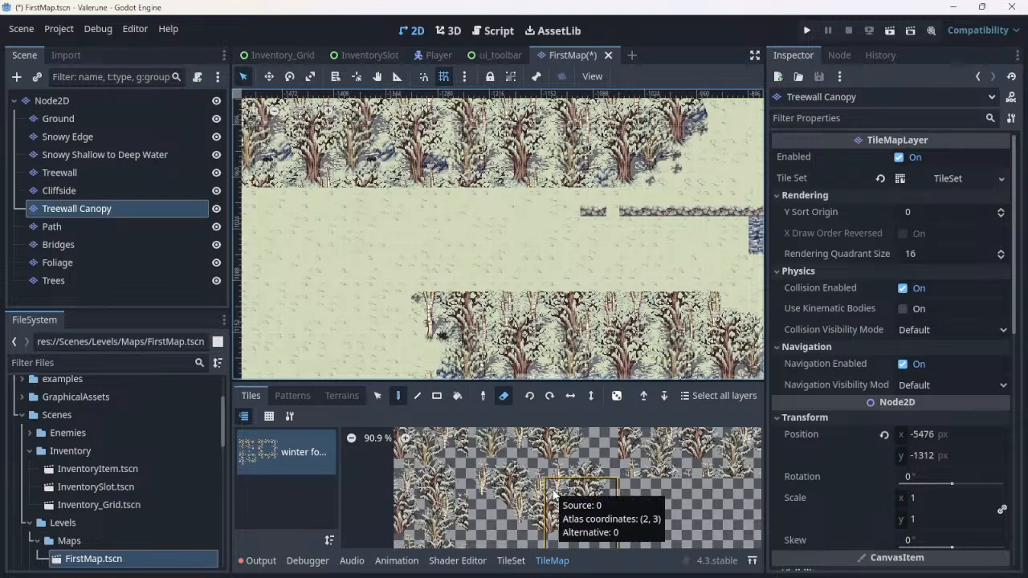
{"action": "middle_click_drag", "start_coordinate": [553, 496], "coordinate": [563, 558]}
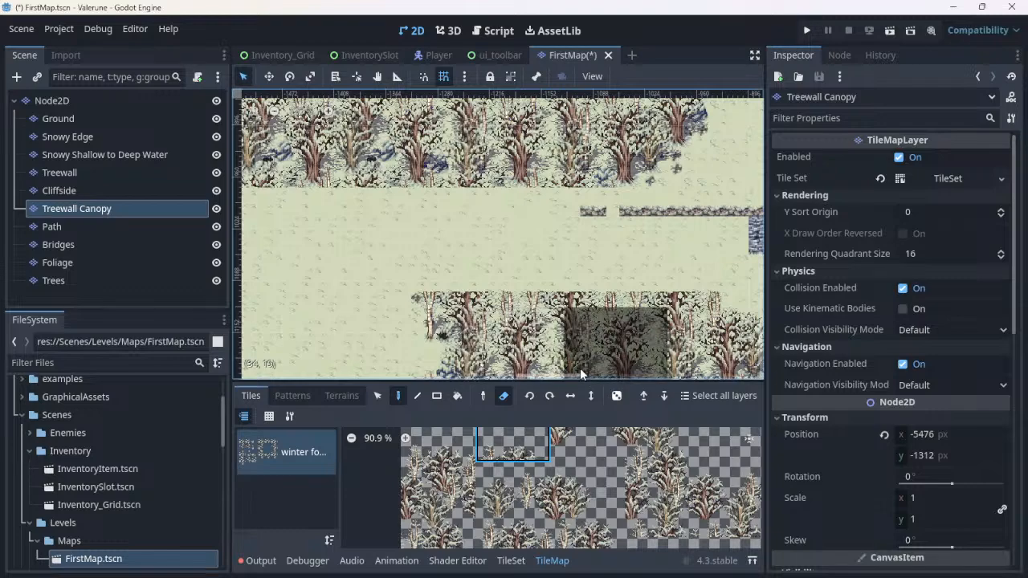
{"action": "left_click", "coordinate": [507, 397]}
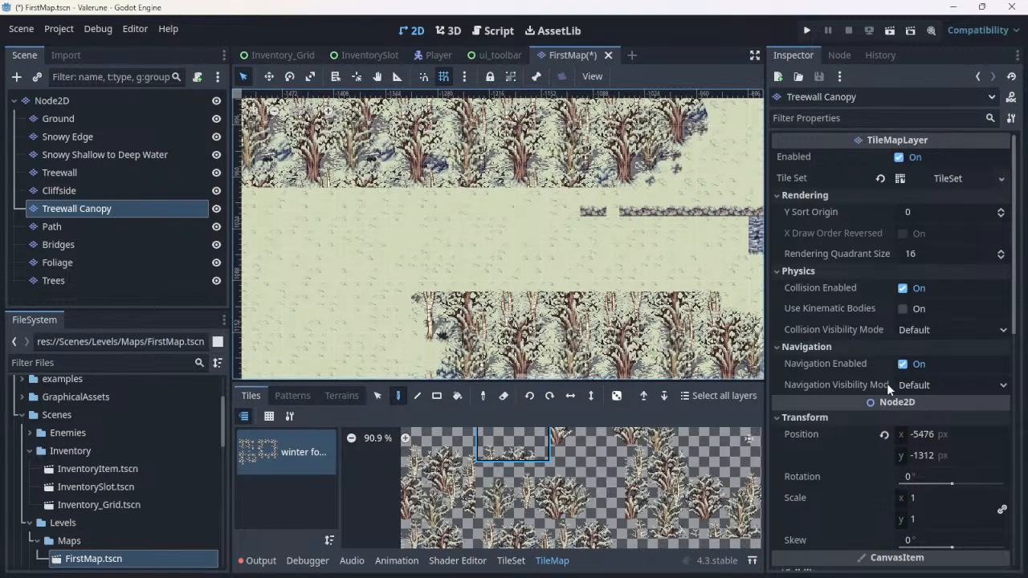
Step: Compare the Transform position of the Treewall Canopy layer with that of the Treewall layer
{"action": "left_click", "coordinate": [924, 435]}
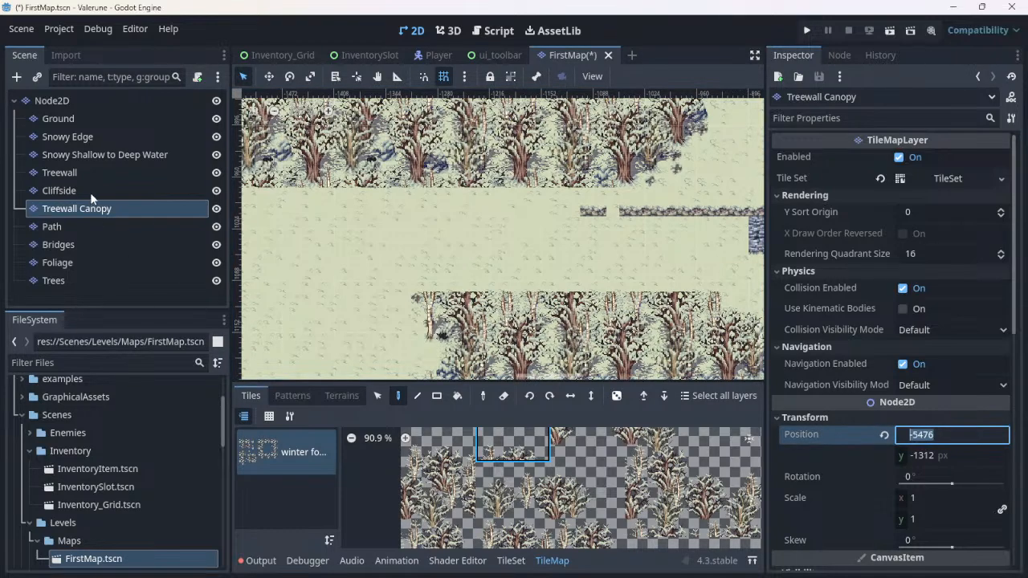
{"action": "left_click", "coordinate": [91, 170]}
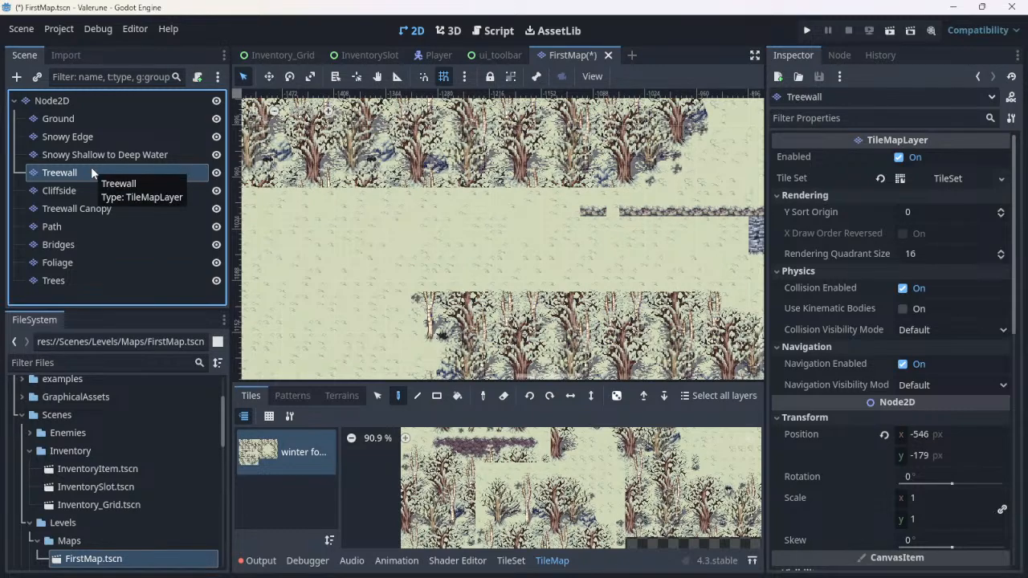
{"action": "left_click", "coordinate": [78, 209]}
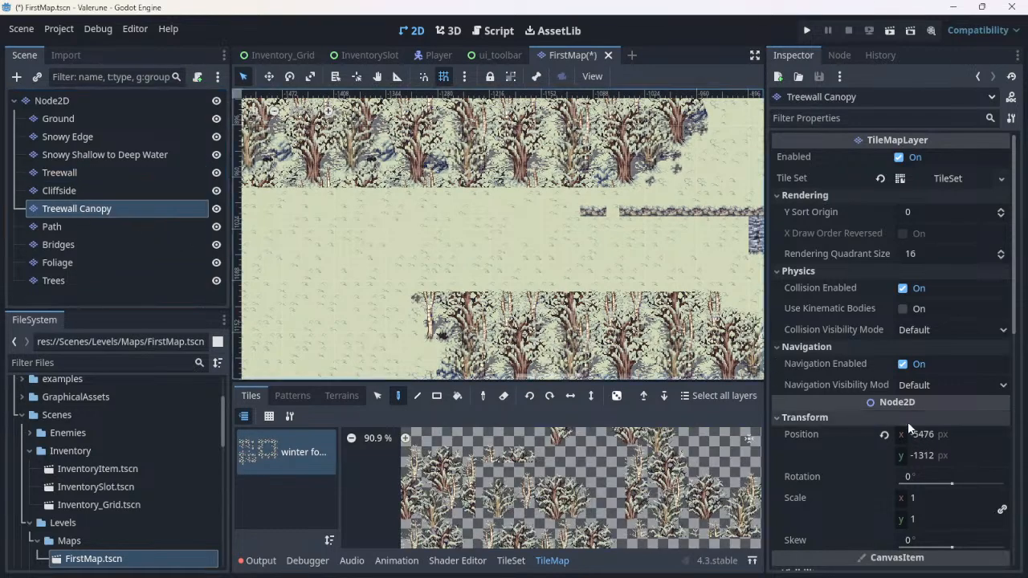
Step: Set the Treewall Canopy layer's Transform position to x -546 px and y -179 px
{"action": "left_click", "coordinate": [940, 427]}
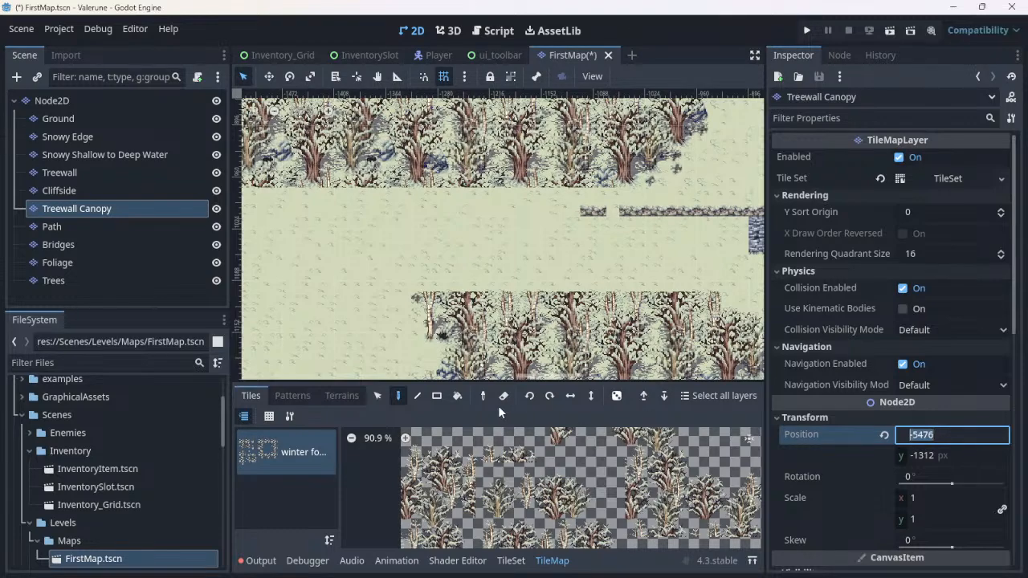
{"action": "type", "text": "-546"}
{"action": "left_click", "coordinate": [917, 454]}
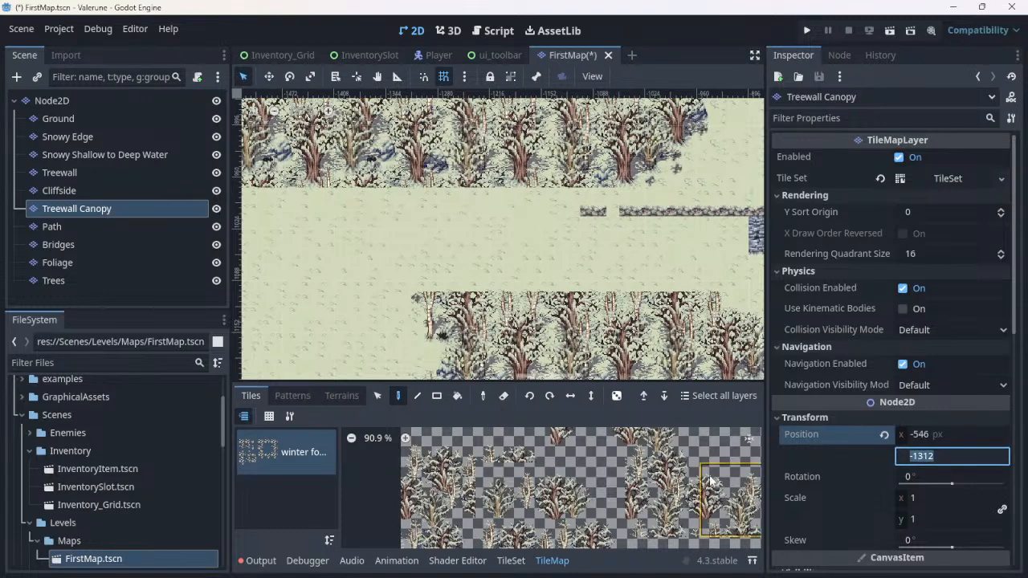
{"action": "type", "text": "-"}
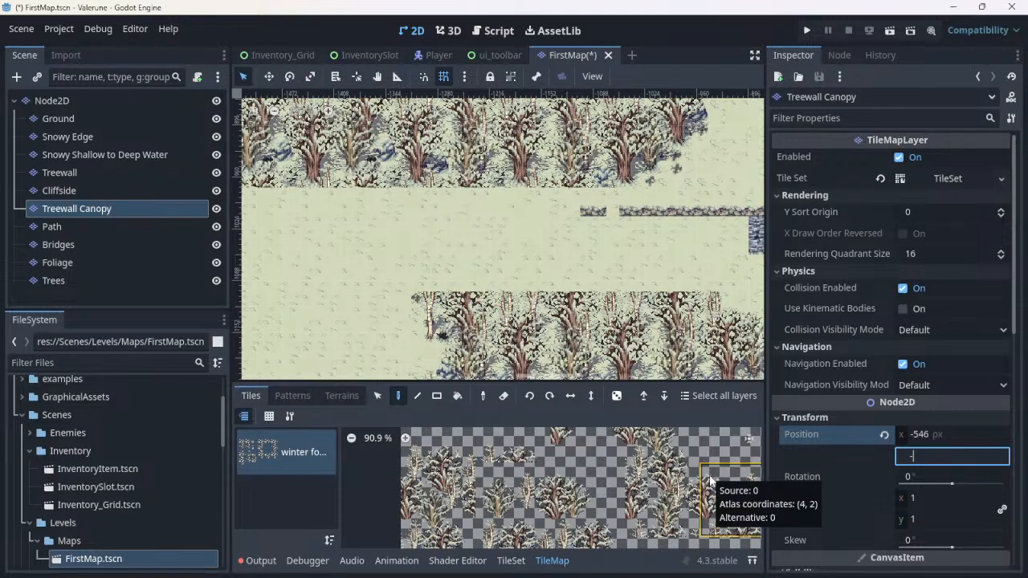
{"action": "type", "text": "179"}
{"action": "key", "text": "Return"}
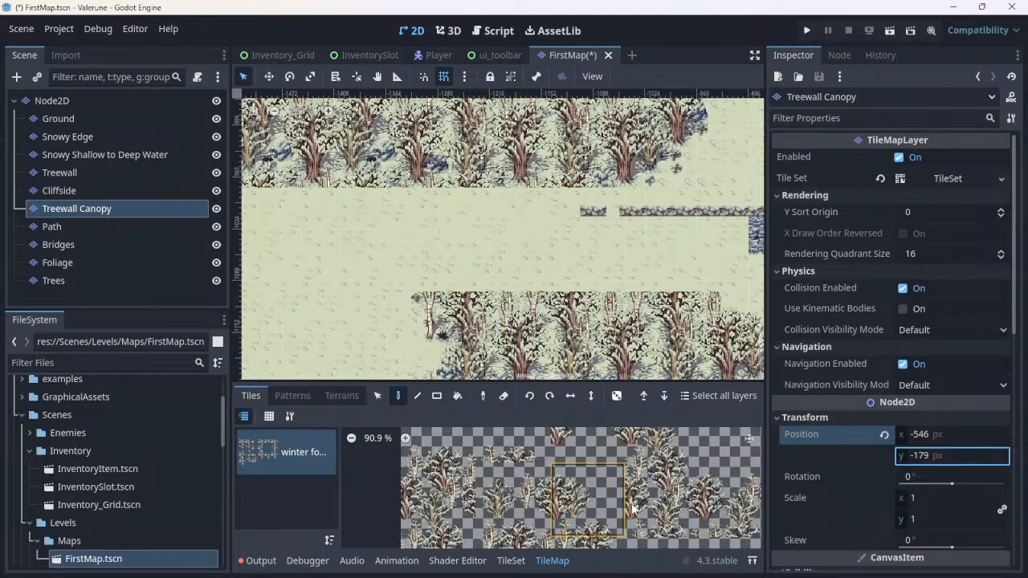
Step: Try placing the canopy tile at atlas coordinates (4, 2) above the western end of the lower forest block
{"action": "left_click", "coordinate": [663, 526]}
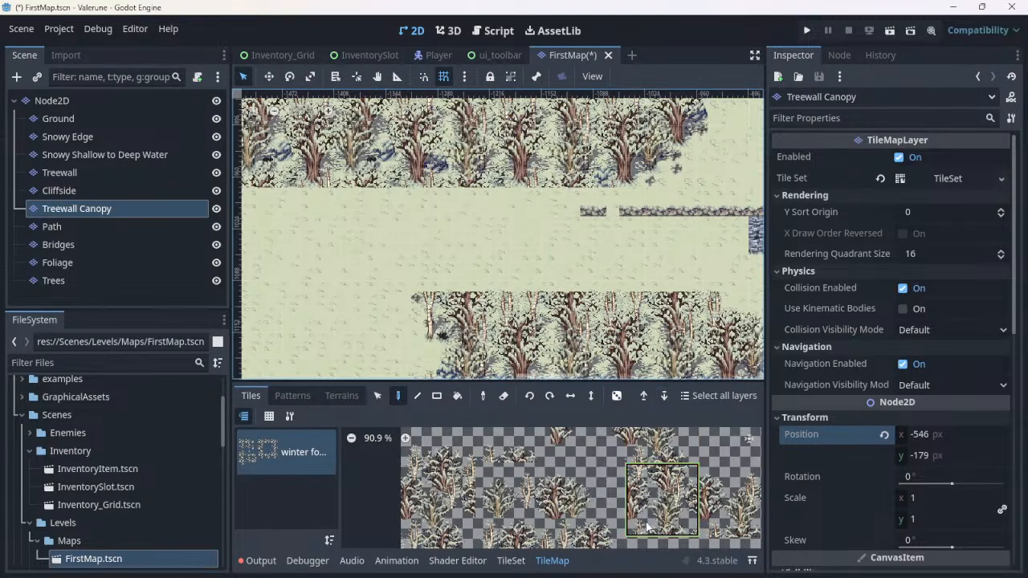
{"action": "left_click", "coordinate": [711, 515]}
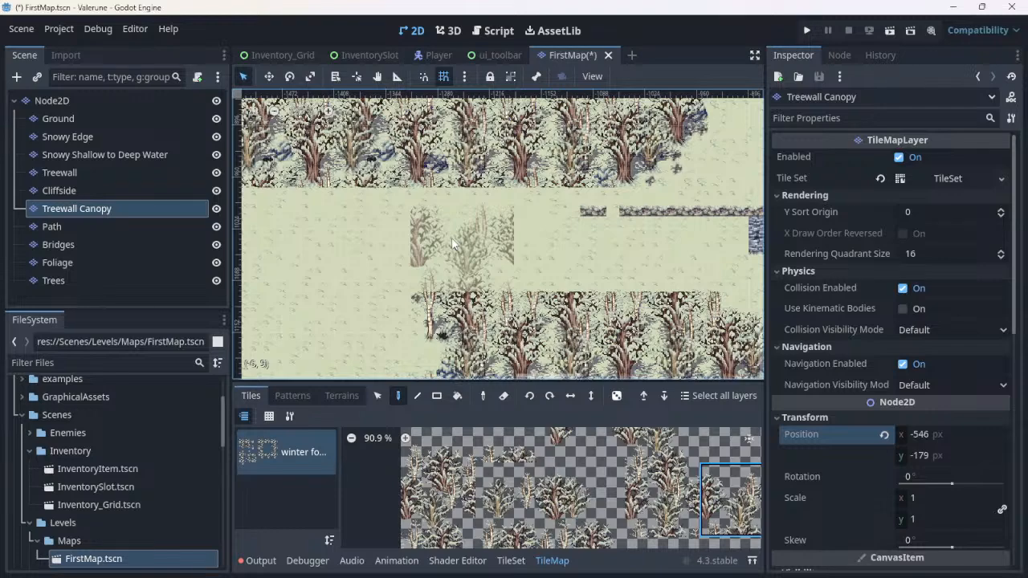
{"action": "scroll", "coordinate": [655, 520], "scroll_direction": "down", "scroll_amount": 1}
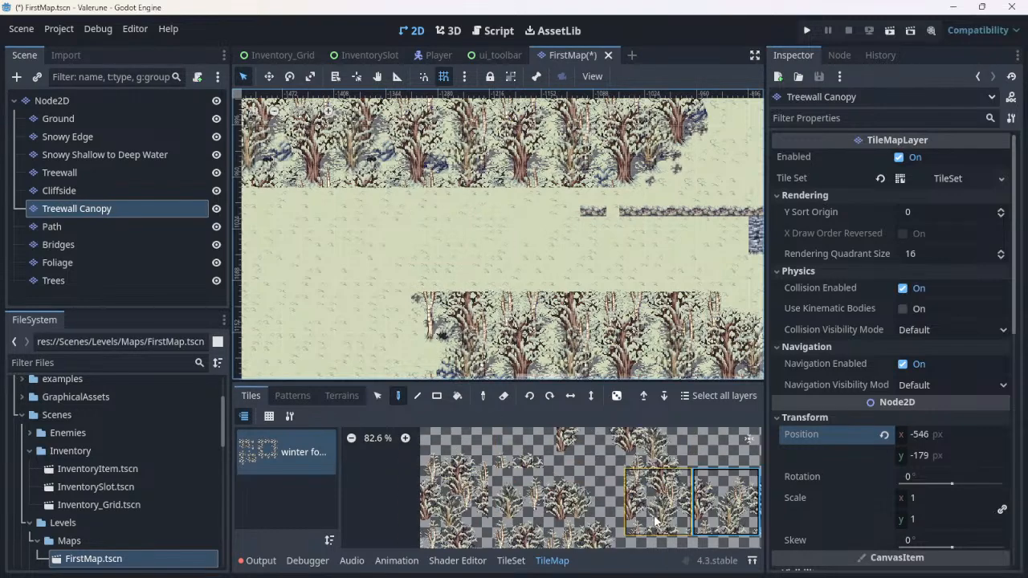
{"action": "scroll", "coordinate": [654, 520], "scroll_direction": "up", "scroll_amount": 2}
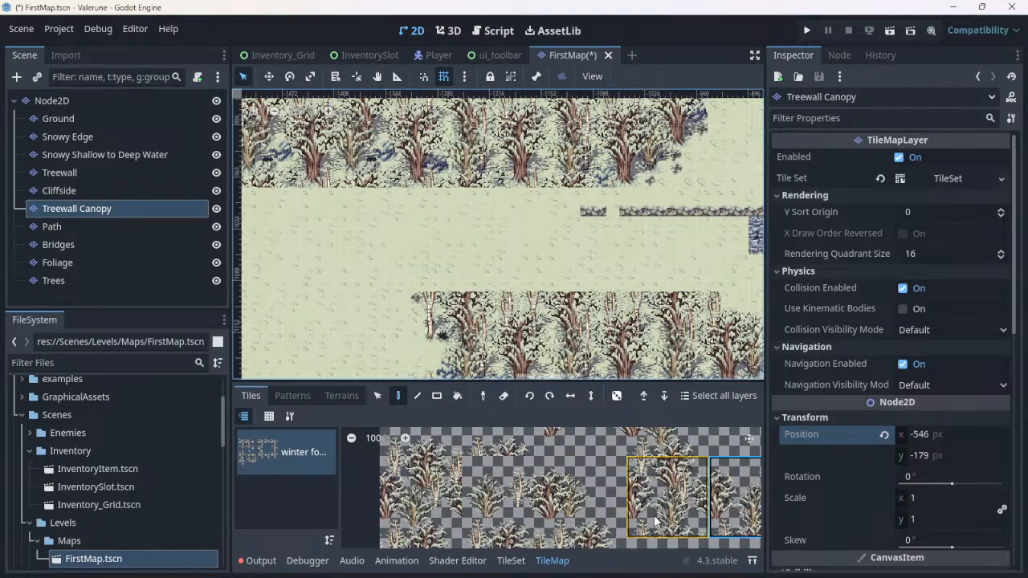
{"action": "left_click", "coordinate": [746, 511]}
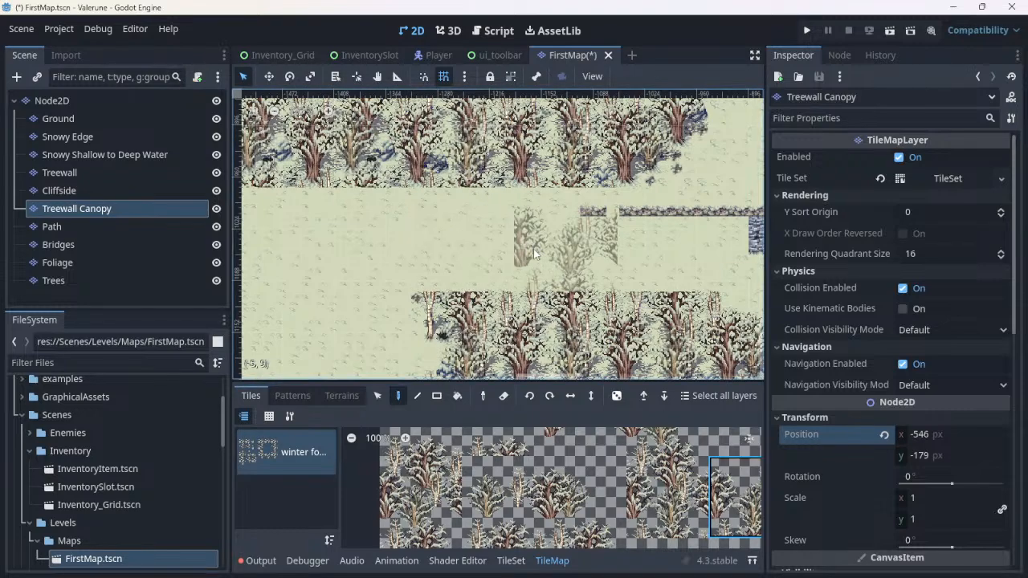
{"action": "left_click", "coordinate": [484, 259]}
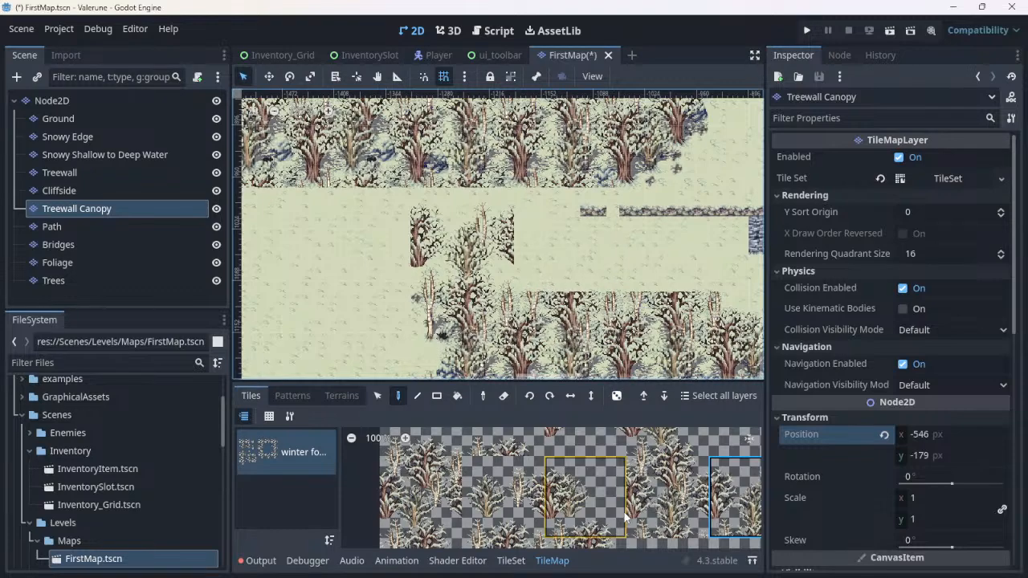
Step: Look through the Treewall Canopy tileset for a better tree-top piece and pick a canopy tile from its first row
{"action": "middle_click_drag", "start_coordinate": [656, 479], "coordinate": [539, 412]}
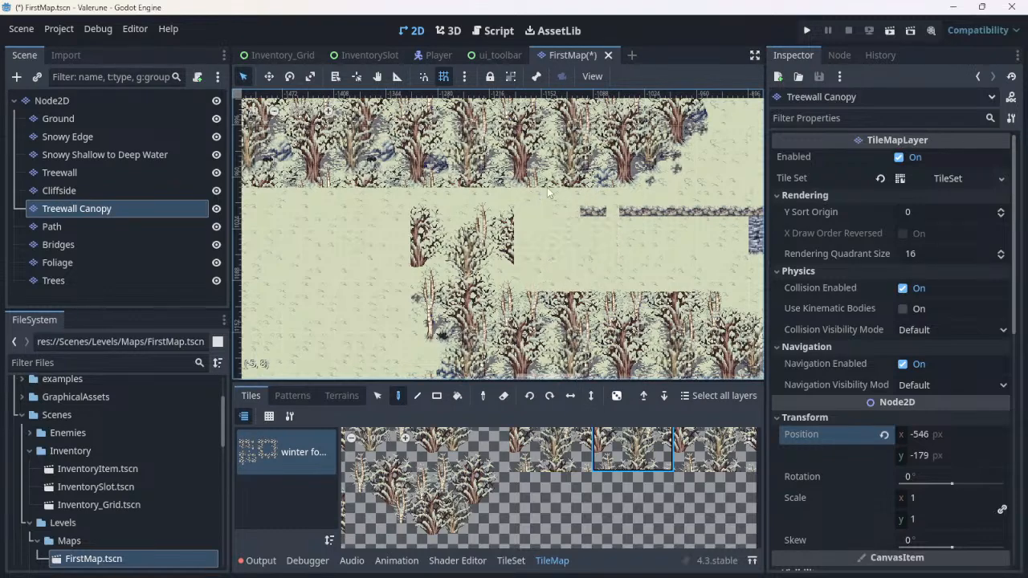
{"action": "mouse_move", "coordinate": [547, 192]}
{"action": "middle_mouse_down"}
{"action": "mouse_move", "coordinate": [494, 344]}
{"action": "mouse_move", "coordinate": [525, 323]}
{"action": "mouse_move", "coordinate": [262, 244]}
{"action": "mouse_move", "coordinate": [616, 254]}
{"action": "mouse_move", "coordinate": [514, 254]}
{"action": "middle_mouse_up"}
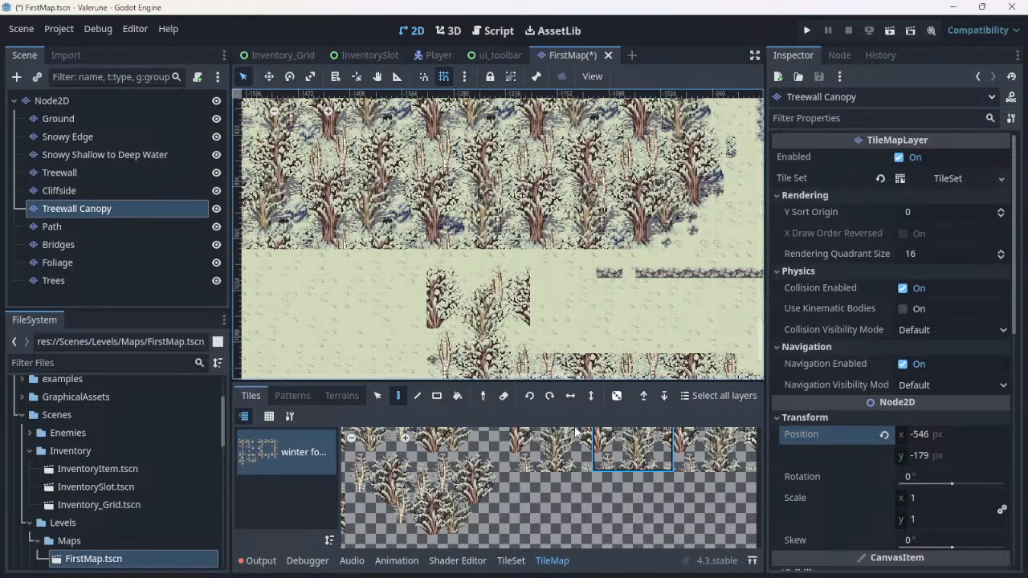
{"action": "scroll", "coordinate": [575, 461], "scroll_direction": "up", "scroll_amount": 5}
{"action": "scroll", "coordinate": [574, 461], "scroll_direction": "down", "scroll_amount": 5}
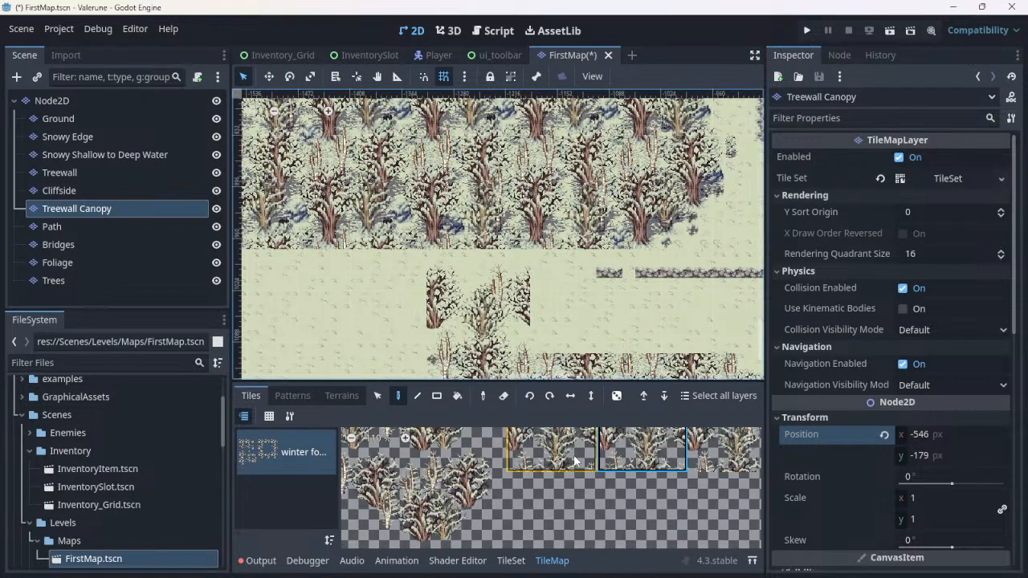
{"action": "scroll", "coordinate": [564, 483], "scroll_direction": "up", "scroll_amount": 4}
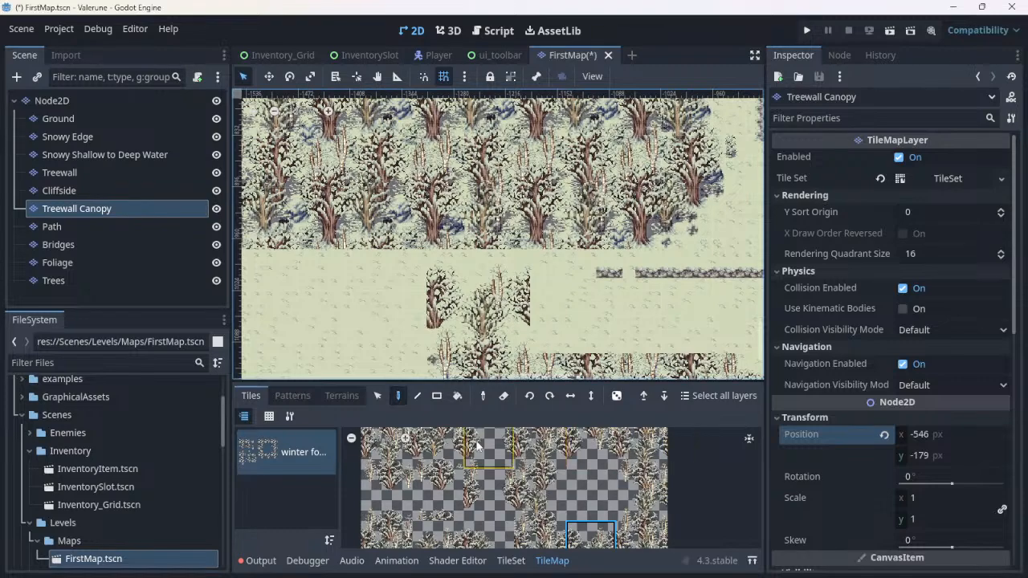
{"action": "scroll", "coordinate": [506, 486], "scroll_direction": "up", "scroll_amount": 1}
{"action": "middle_click_drag", "start_coordinate": [506, 486], "coordinate": [509, 489]}
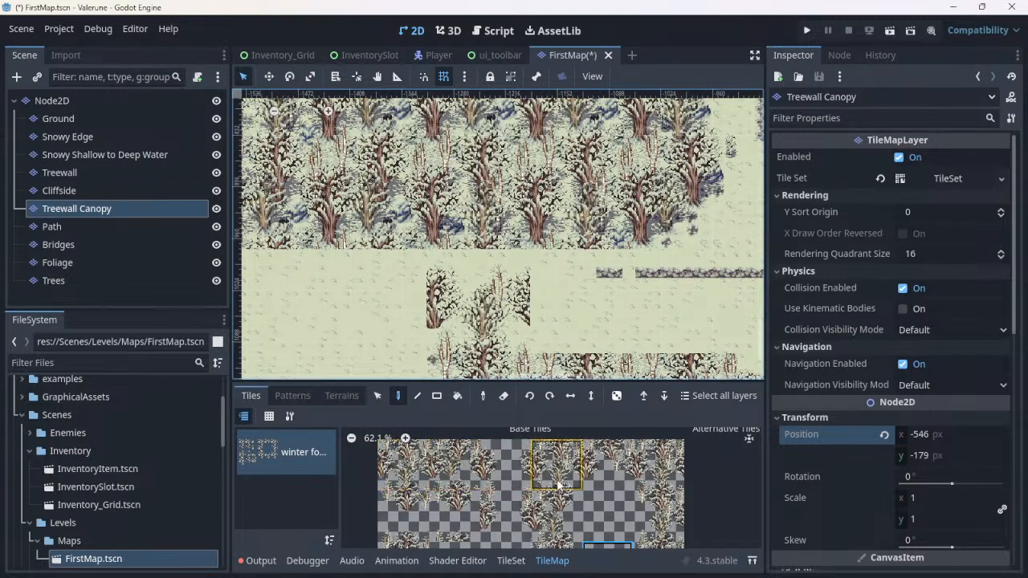
{"action": "left_click", "coordinate": [621, 464]}
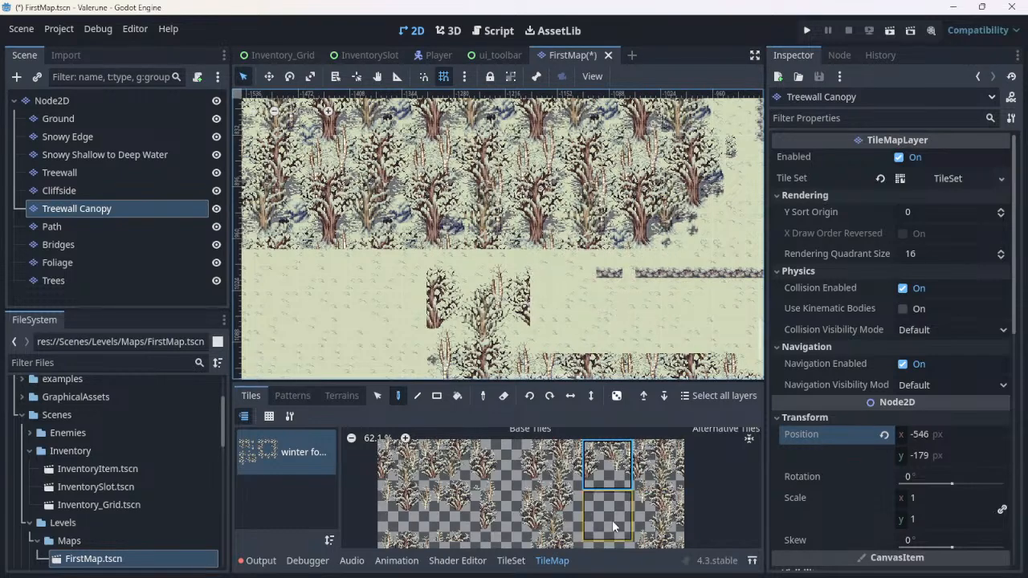
Step: Try placing the rounded tree-edge canopy tile just below the western end of the long cliff ledge and check it against the forest
{"action": "scroll", "coordinate": [599, 528], "scroll_direction": "down", "scroll_amount": 1}
{"action": "scroll", "coordinate": [577, 527], "scroll_direction": "down", "scroll_amount": 2}
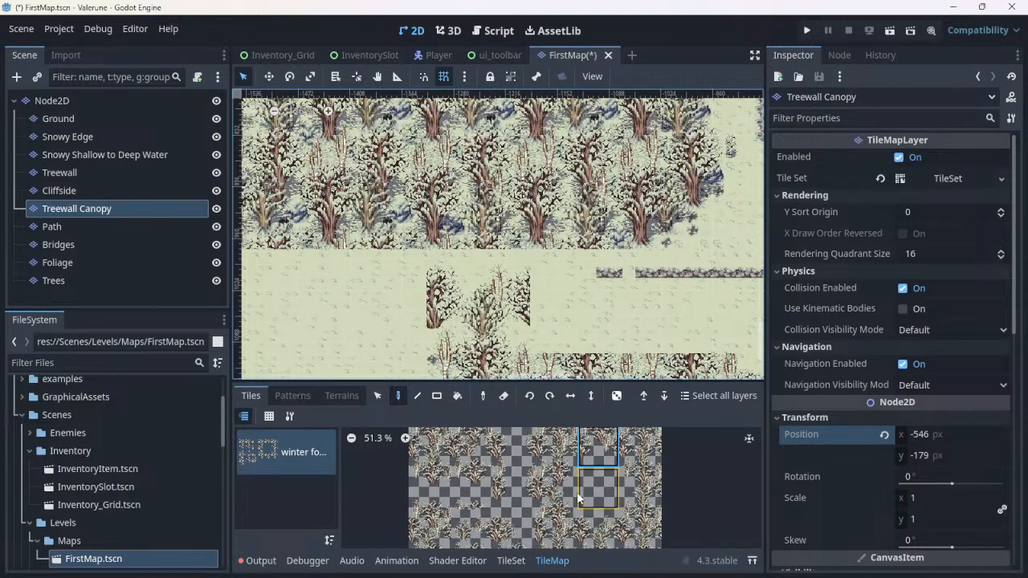
{"action": "scroll", "coordinate": [575, 547], "scroll_direction": "down", "scroll_amount": 3}
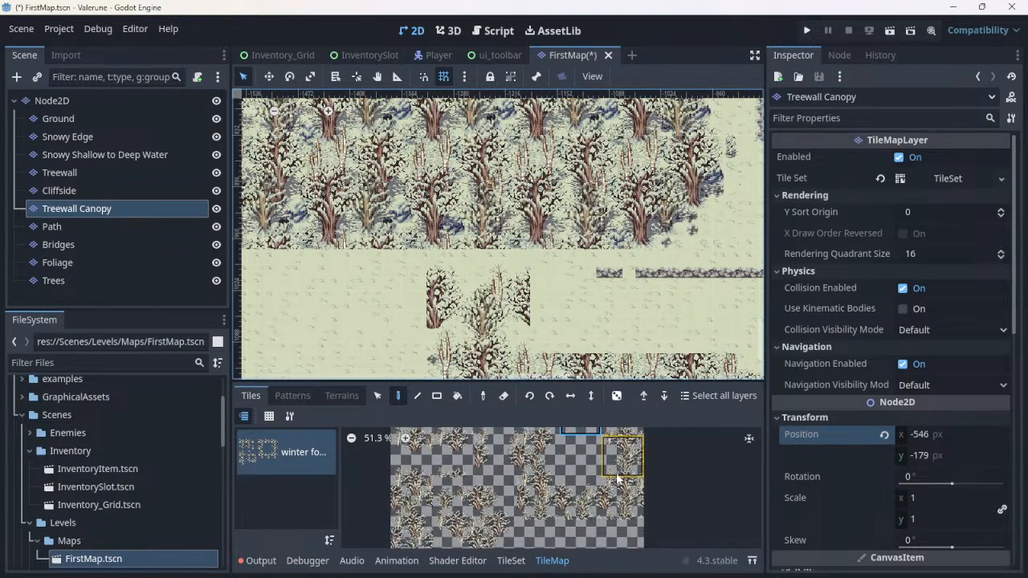
{"action": "left_click", "coordinate": [491, 487]}
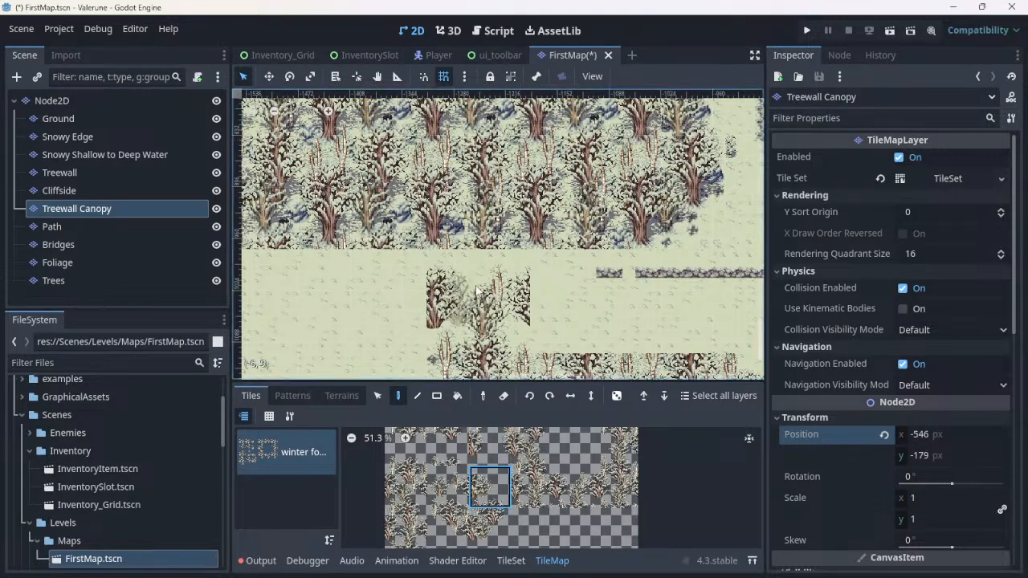
{"action": "left_click", "coordinate": [706, 328]}
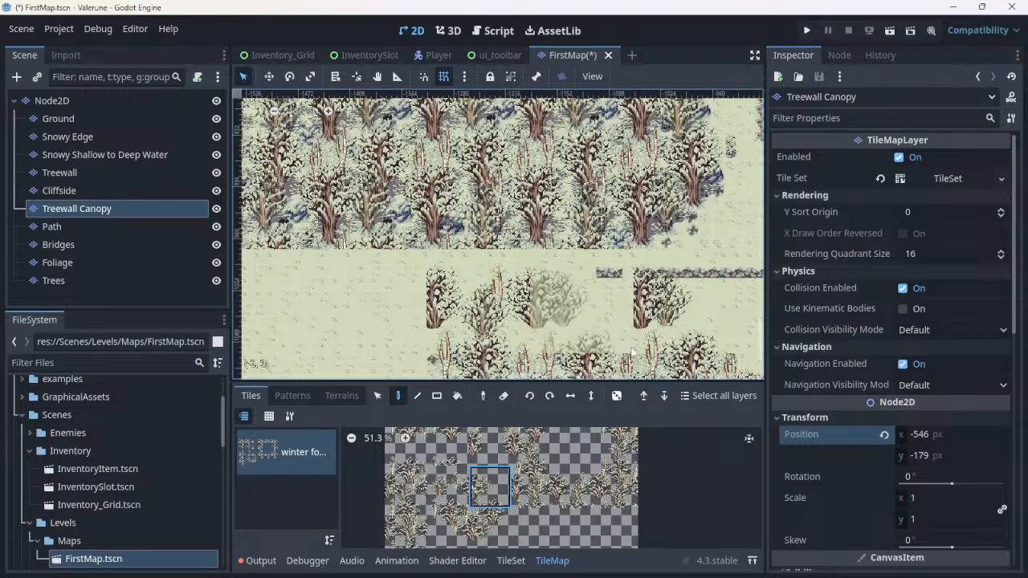
{"action": "scroll", "coordinate": [632, 352], "scroll_direction": "down", "scroll_amount": 2}
{"action": "scroll", "coordinate": [631, 352], "scroll_direction": "down", "scroll_amount": 5}
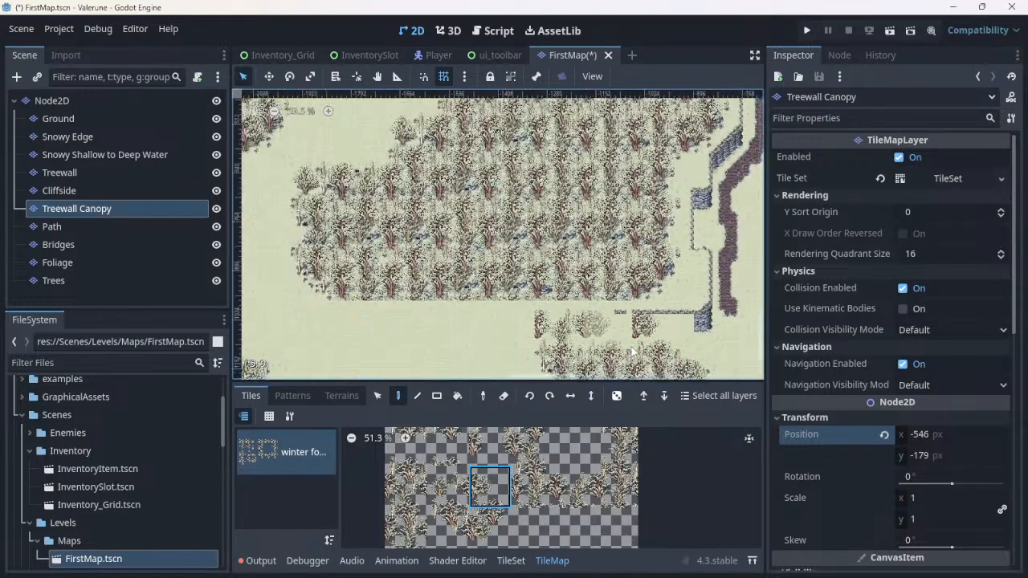
{"action": "scroll", "coordinate": [631, 352], "scroll_direction": "up", "scroll_amount": 6}
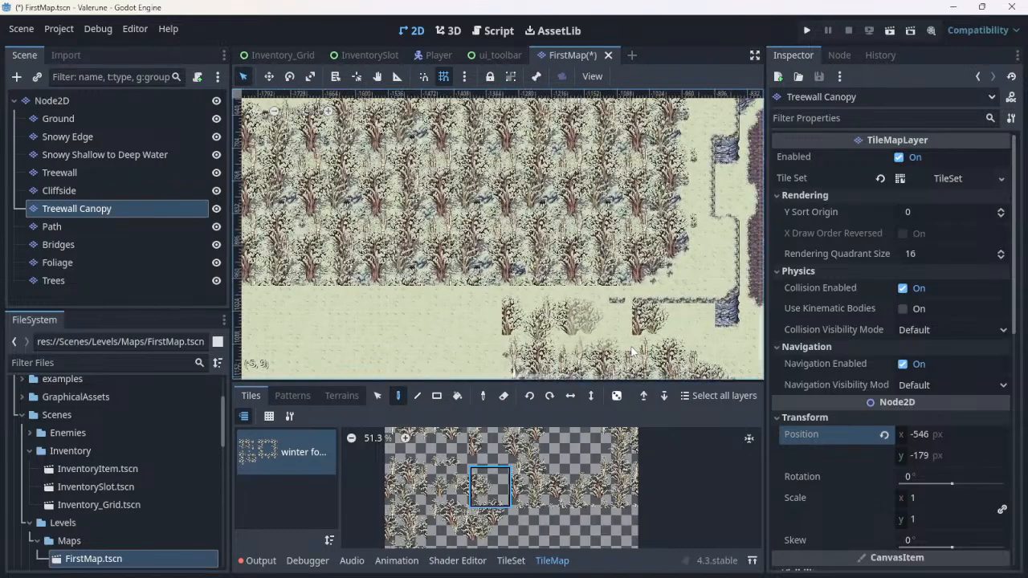
{"action": "scroll", "coordinate": [632, 352], "scroll_direction": "up", "scroll_amount": 3}
{"action": "scroll", "coordinate": [631, 352], "scroll_direction": "up", "scroll_amount": 2}
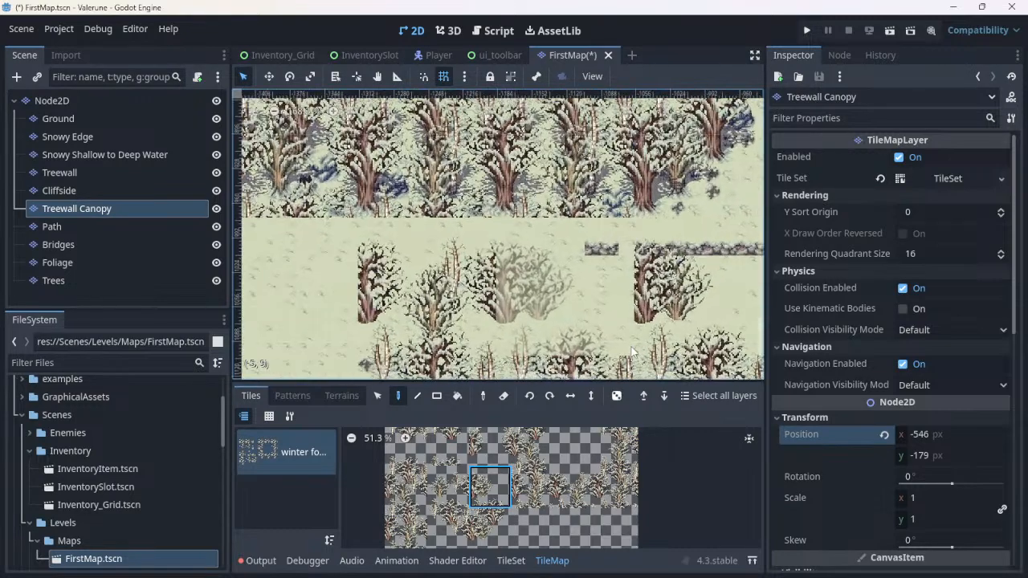
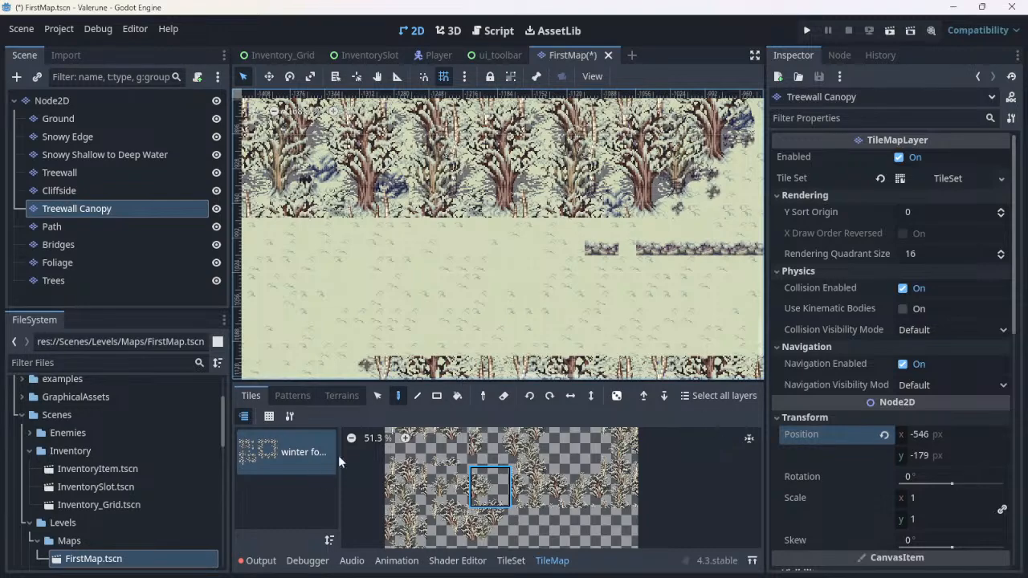
Step: Choose the Treewall terrain from Terrain Set 0 for painting on the Treewall layer
{"action": "left_click", "coordinate": [353, 398]}
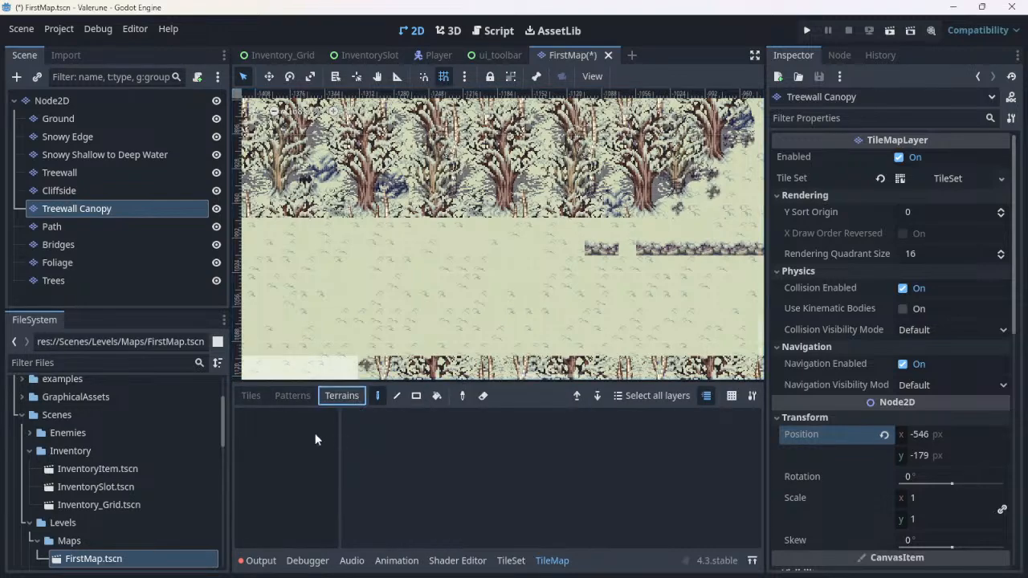
{"action": "left_click", "coordinate": [66, 171]}
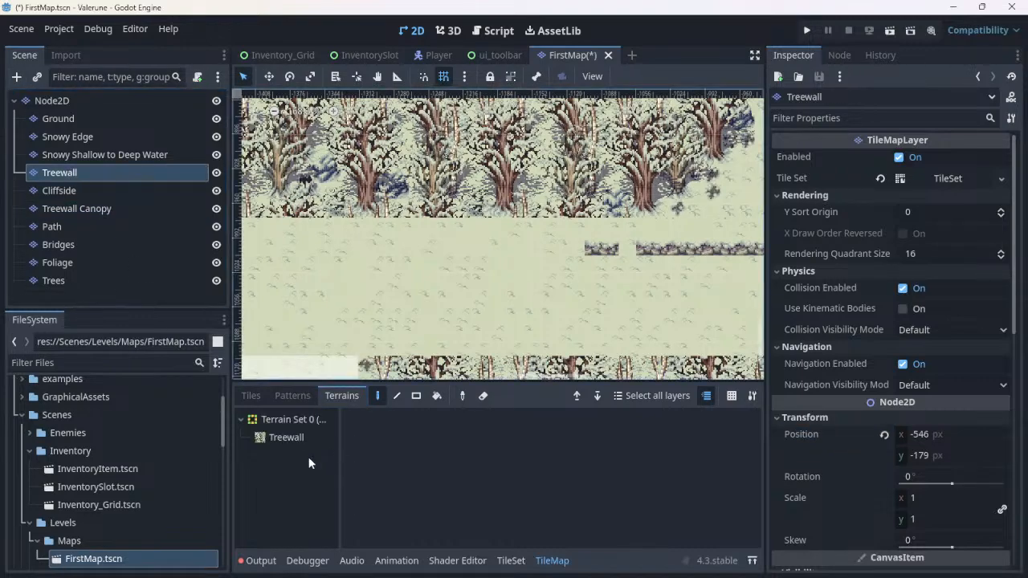
{"action": "left_click", "coordinate": [289, 437]}
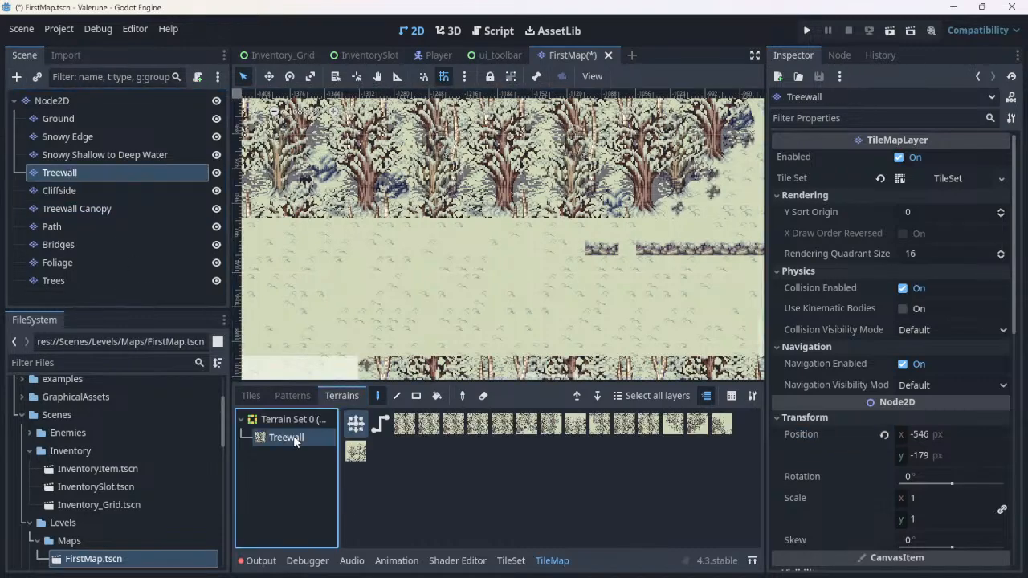
Step: Fill the empty gap between the upper and lower tree blocks with Treewall terrain
{"action": "left_click", "coordinate": [398, 316]}
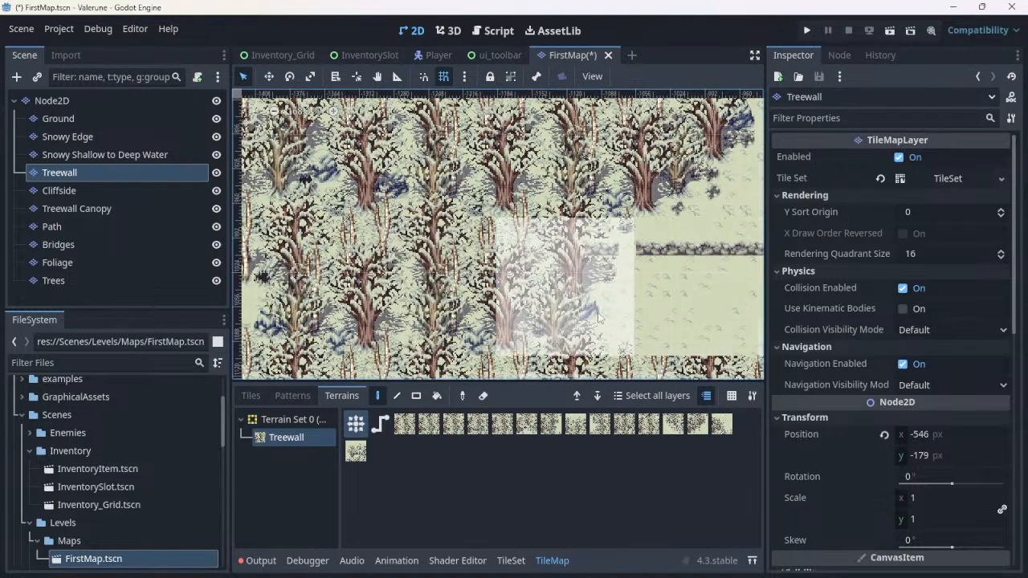
{"action": "left_click", "coordinate": [598, 317]}
Step: Examine how the painted Treewall area joins the surrounding tree blocks and overlaps the cliff ledge
{"action": "scroll", "coordinate": [639, 318], "scroll_direction": "down", "scroll_amount": 3}
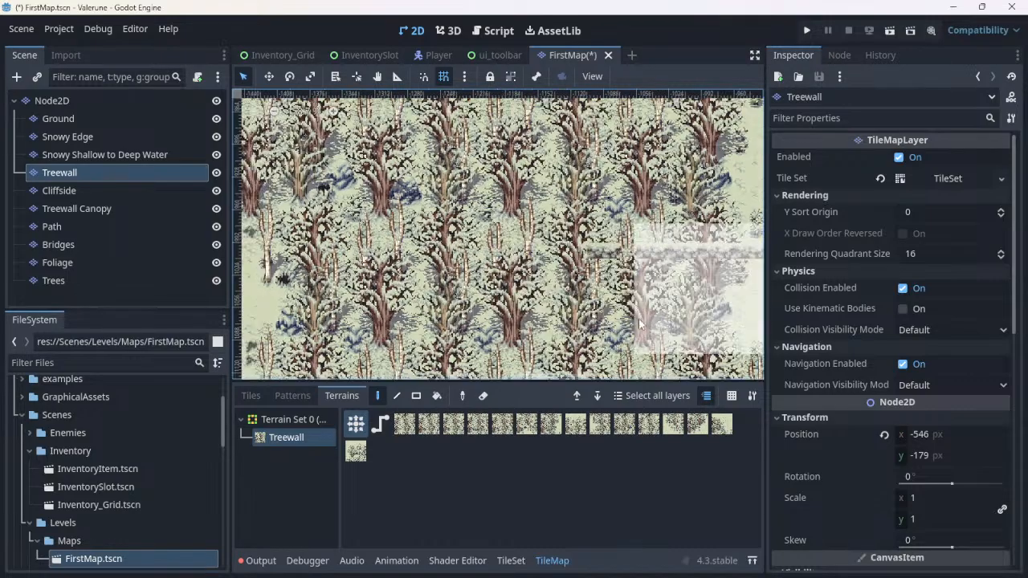
{"action": "scroll", "coordinate": [639, 318], "scroll_direction": "down", "scroll_amount": 3}
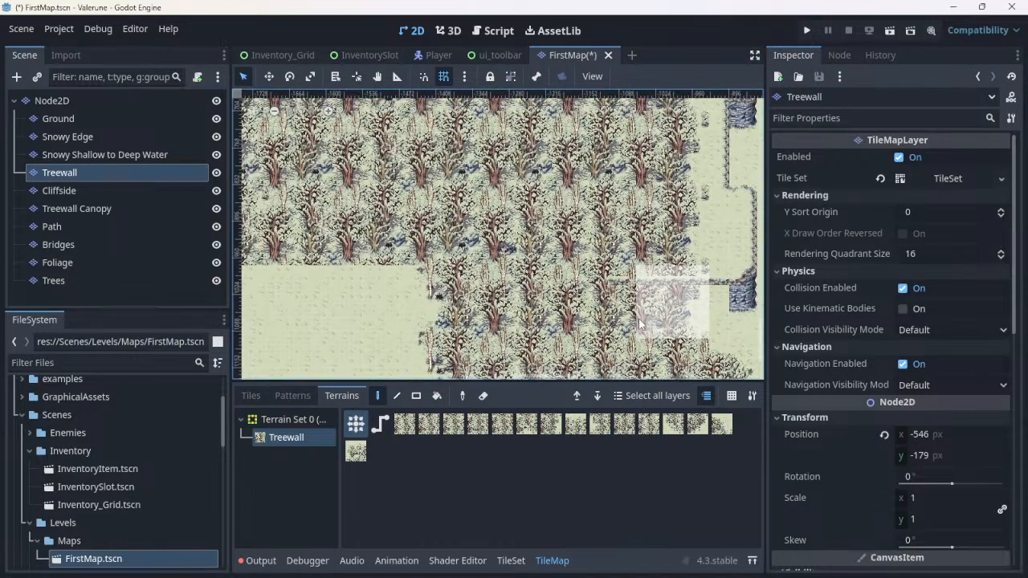
{"action": "scroll", "coordinate": [638, 318], "scroll_direction": "up", "scroll_amount": 3}
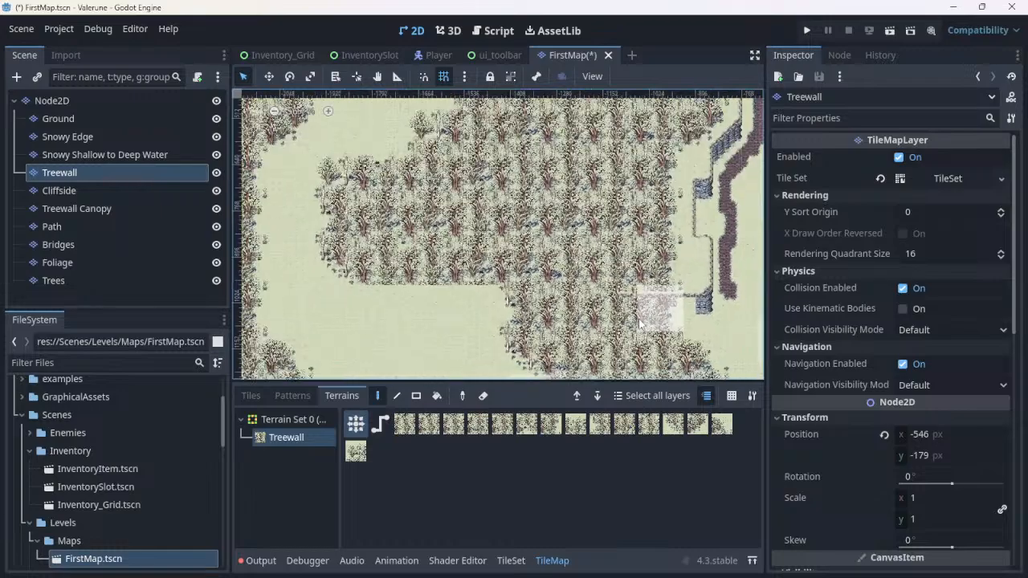
{"action": "scroll", "coordinate": [640, 323], "scroll_direction": "up", "scroll_amount": 2}
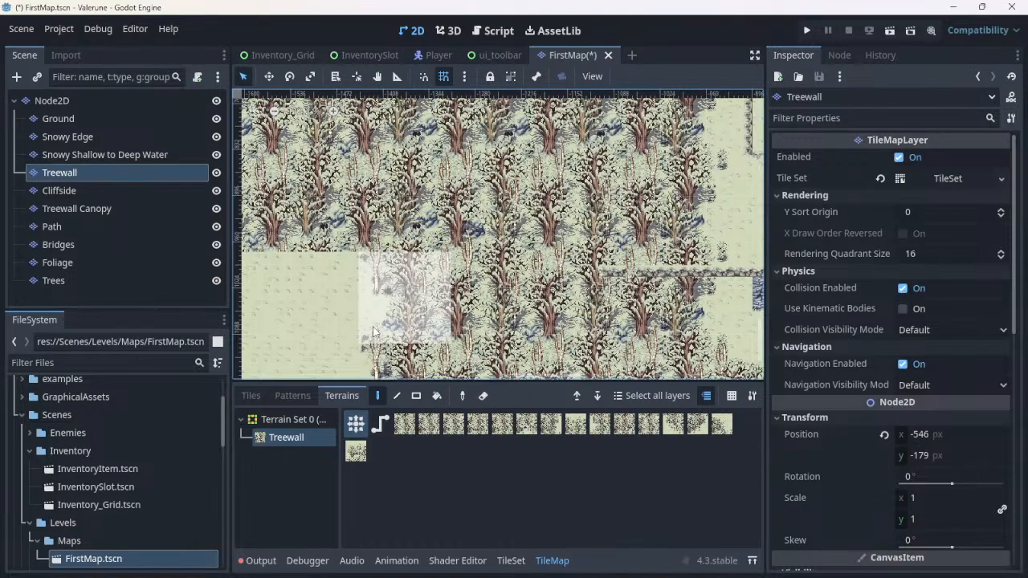
{"action": "scroll", "coordinate": [721, 247], "scroll_direction": "up", "scroll_amount": 4}
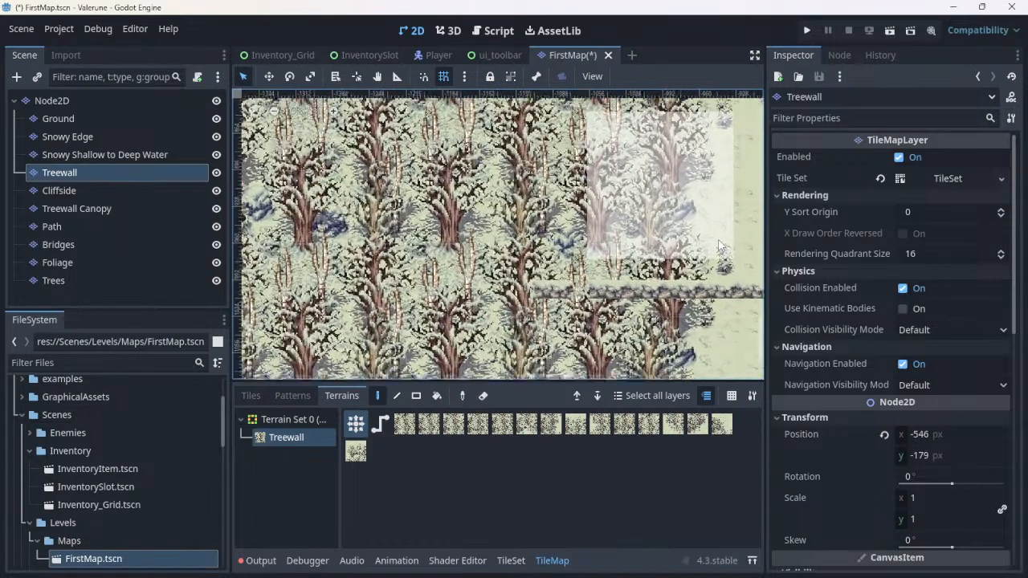
{"action": "scroll", "coordinate": [720, 247], "scroll_direction": "up", "scroll_amount": 3}
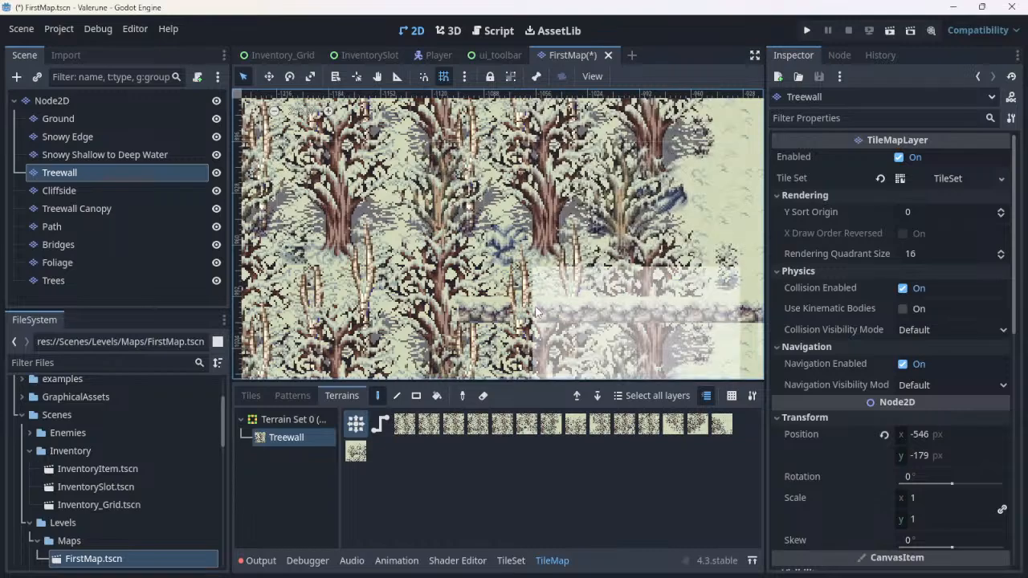
{"action": "scroll", "coordinate": [558, 320], "scroll_direction": "down", "scroll_amount": 1}
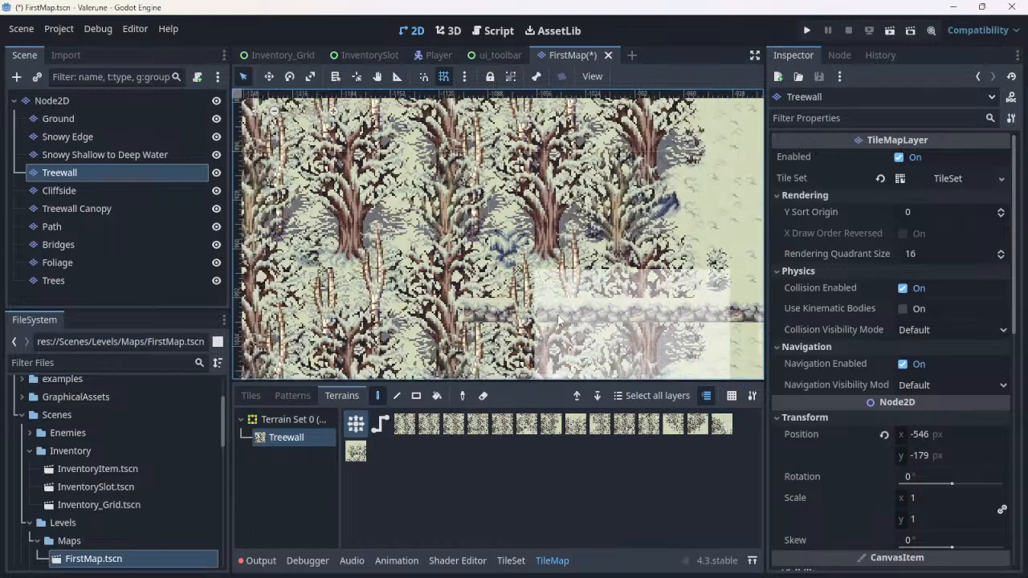
{"action": "scroll", "coordinate": [558, 319], "scroll_direction": "down", "scroll_amount": 2}
{"action": "scroll", "coordinate": [558, 319], "scroll_direction": "down", "scroll_amount": 1}
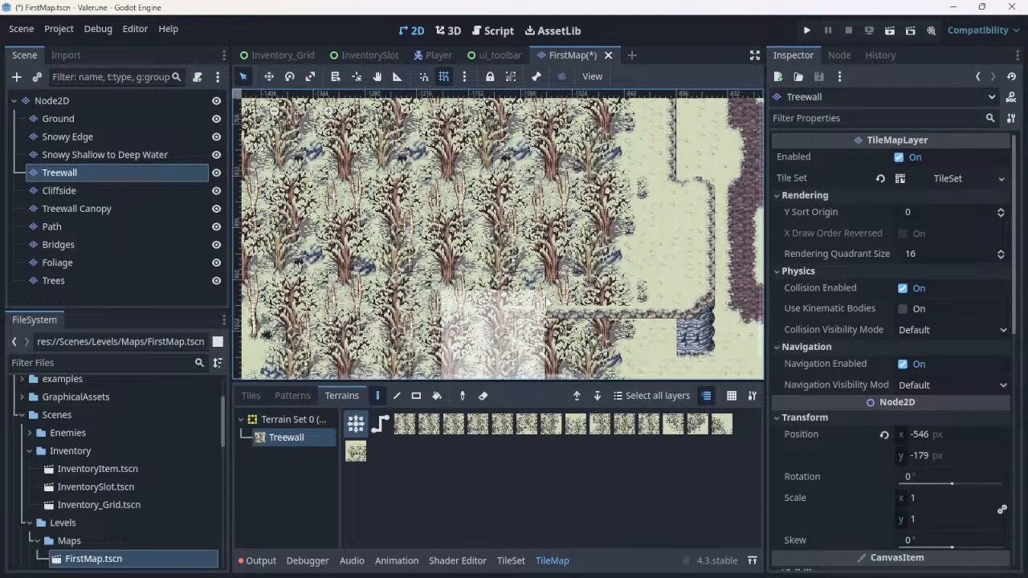
Step: Erase a patch of trees above the cliff ledge, and undo the erasing and the Treewall painting in the gap
{"action": "right_click", "coordinate": [586, 301]}
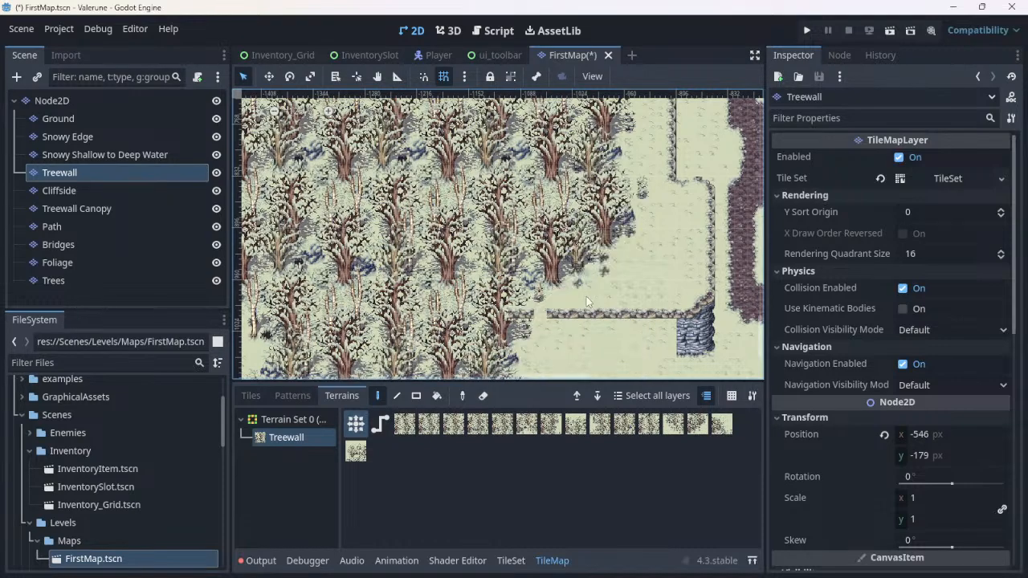
{"action": "key", "text": "ctrl+z"}
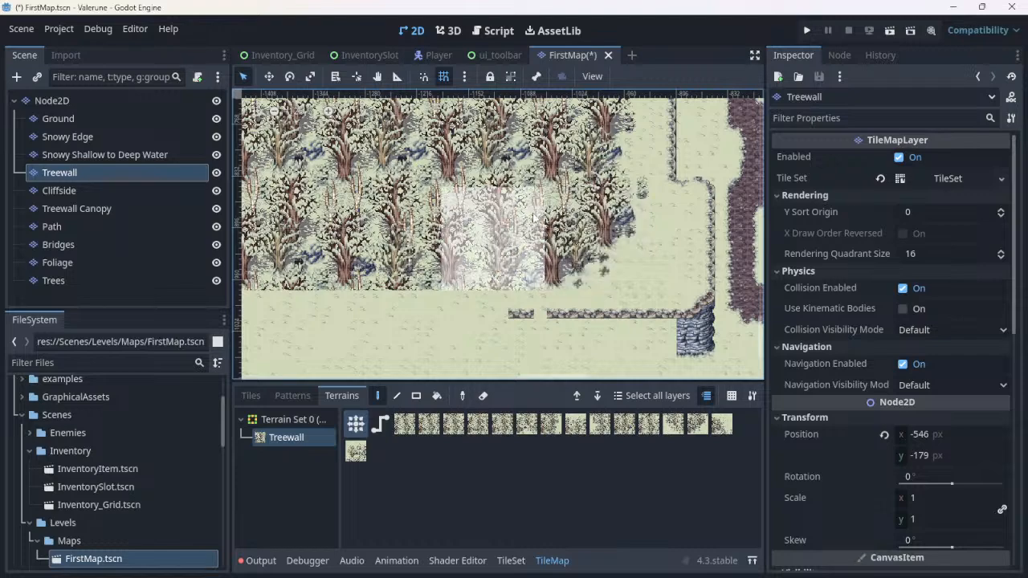
{"action": "key", "text": "ctrl+shift+z"}
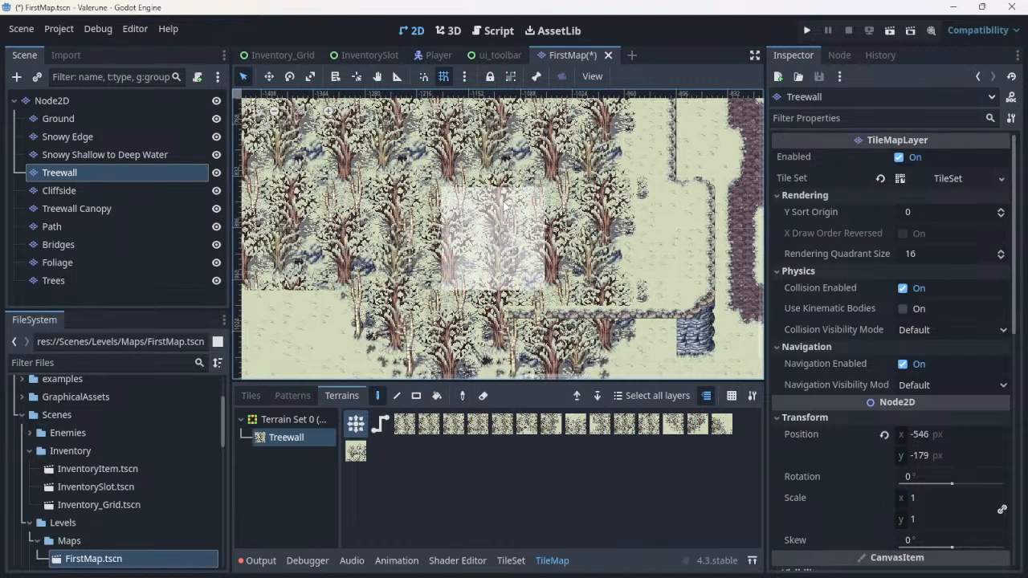
{"action": "key", "text": "ctrl+z"}
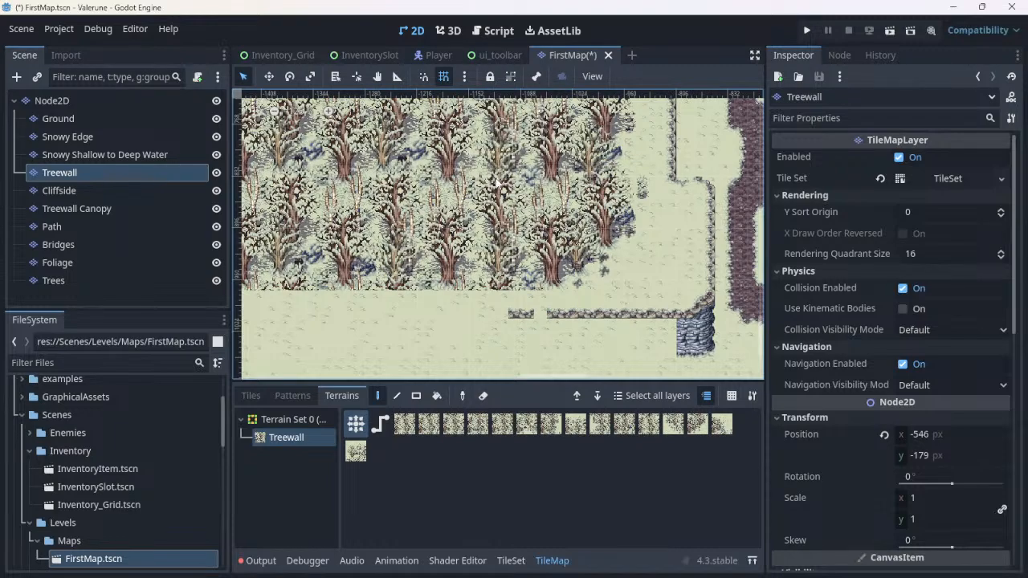
{"action": "left_click", "coordinate": [468, 195]}
{"action": "left_click", "coordinate": [453, 201]}
{"action": "left_click", "coordinate": [452, 203]}
{"action": "left_click", "coordinate": [452, 203]}
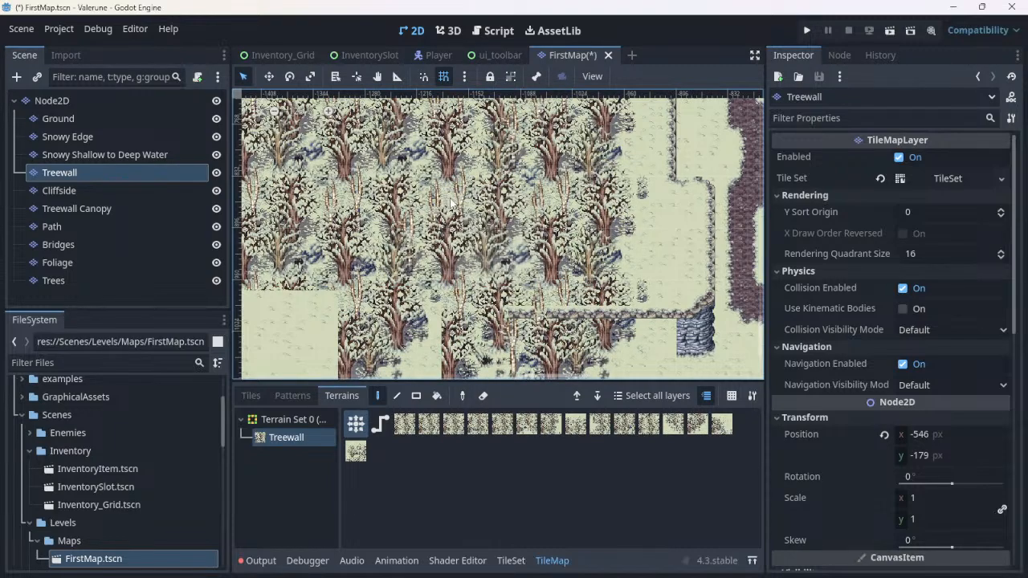
{"action": "left_click", "coordinate": [452, 203]}
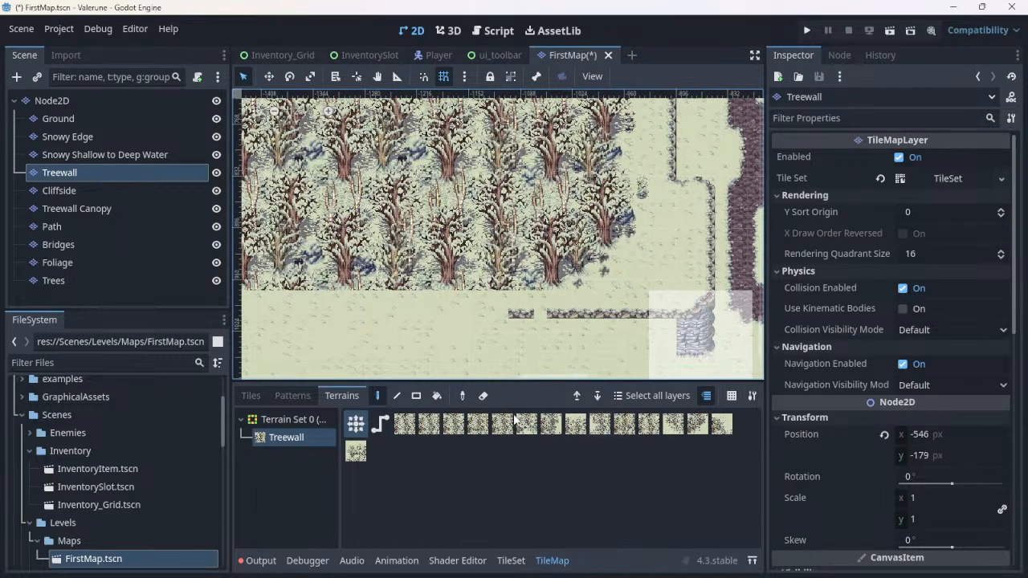
Step: Erase the lowest row of trees along the flat bottom edge of the upper tree block
{"action": "scroll", "coordinate": [442, 314], "scroll_direction": "down", "scroll_amount": 2}
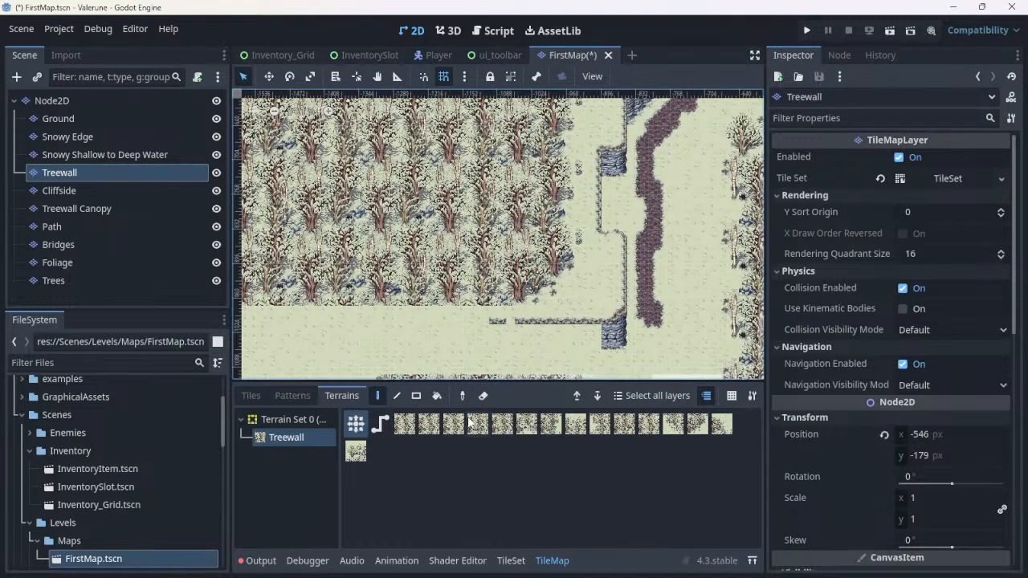
{"action": "left_click", "coordinate": [484, 396]}
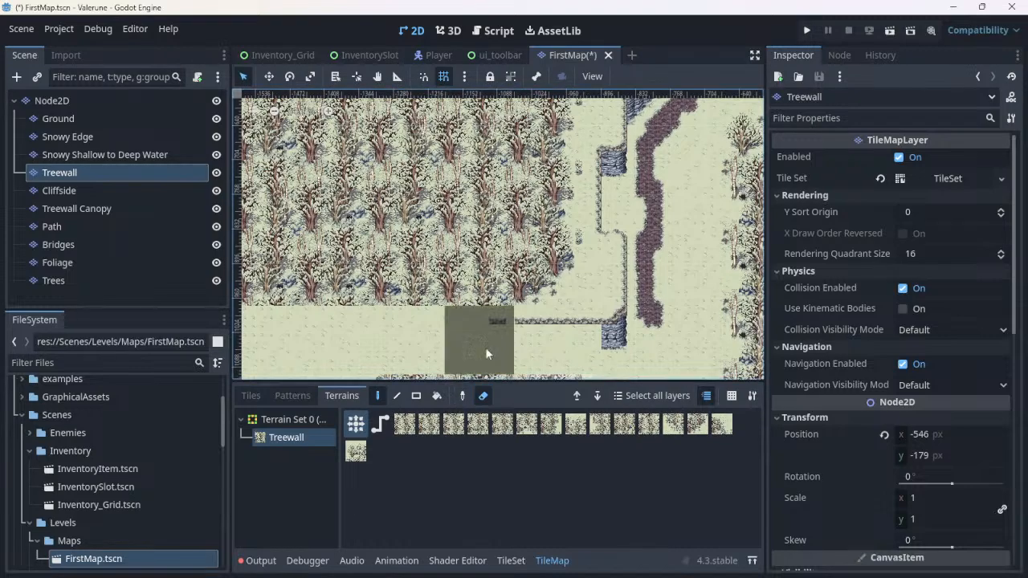
{"action": "left_click_drag", "start_coordinate": [523, 284], "coordinate": [328, 276]}
{"action": "scroll", "coordinate": [340, 270], "scroll_direction": "down", "scroll_amount": 3}
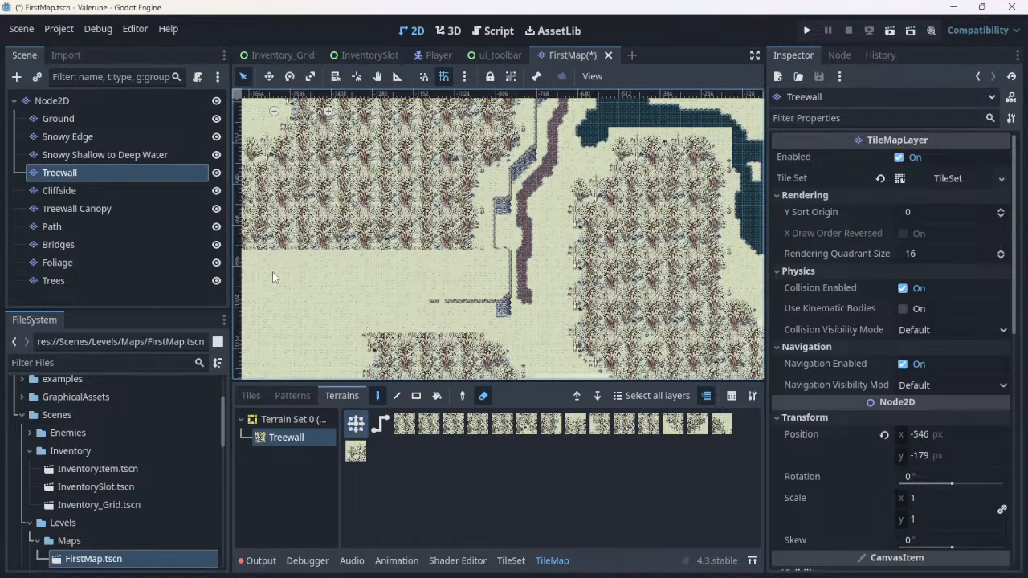
{"action": "left_click", "coordinate": [273, 273]}
{"action": "middle_click_drag", "start_coordinate": [319, 281], "coordinate": [487, 287]}
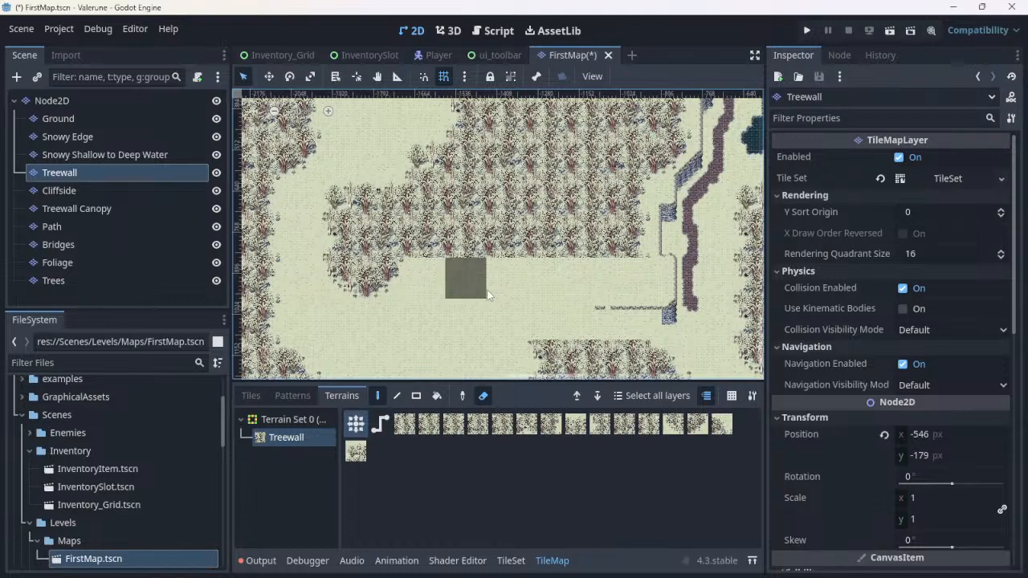
Step: Pick the third Treewall terrain tile and turn off the eraser
{"action": "scroll", "coordinate": [676, 277], "scroll_direction": "up", "scroll_amount": 1}
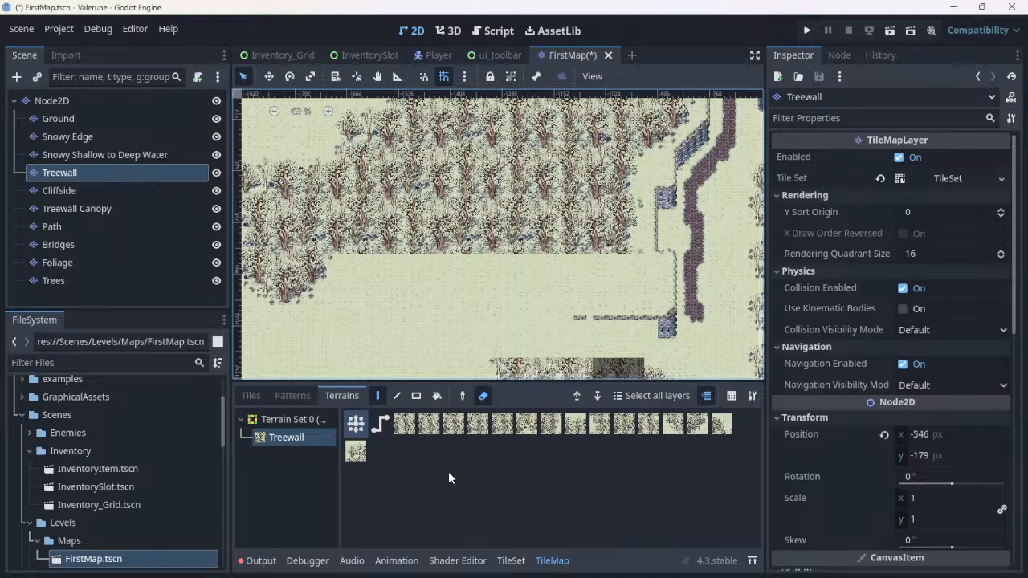
{"action": "left_click", "coordinate": [464, 430]}
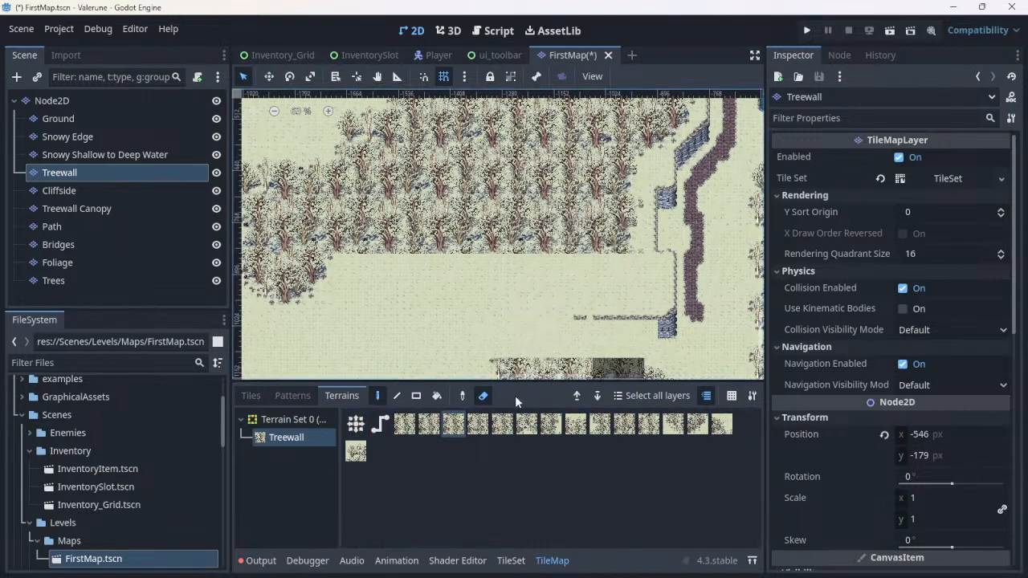
{"action": "left_click", "coordinate": [482, 397]}
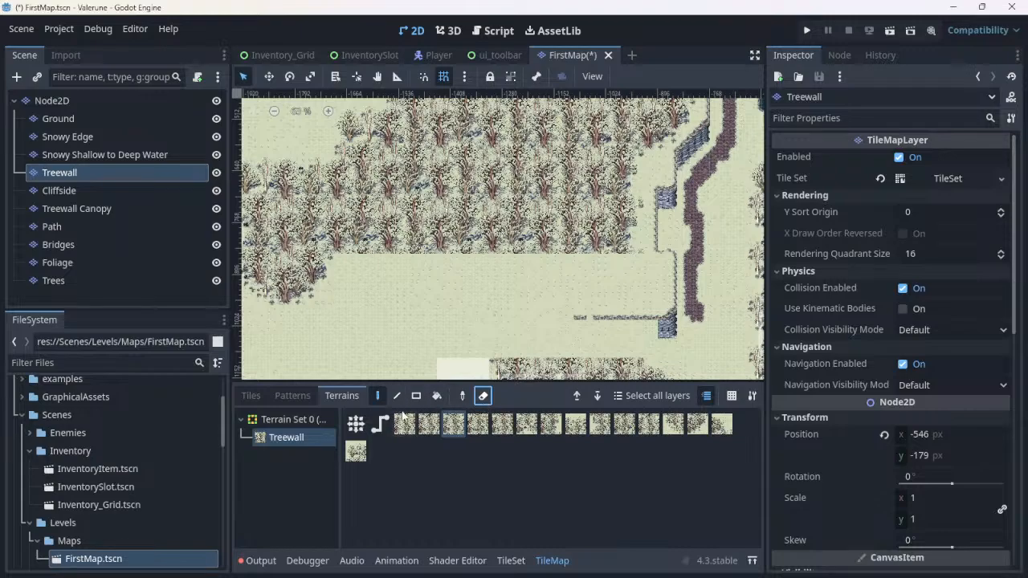
Step: Try painting the first Treewall terrain tile below the tree block beside the cliff, and undo it
{"action": "left_click", "coordinate": [405, 424]}
{"action": "scroll", "coordinate": [578, 269], "scroll_direction": "up", "scroll_amount": 2}
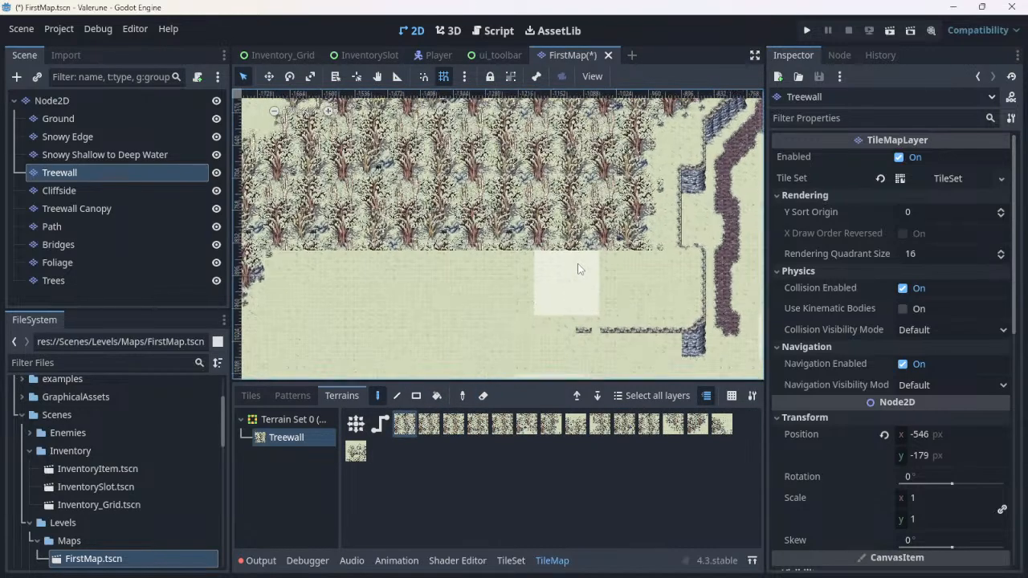
{"action": "scroll", "coordinate": [591, 263], "scroll_direction": "up", "scroll_amount": 1}
{"action": "left_click", "coordinate": [635, 263]}
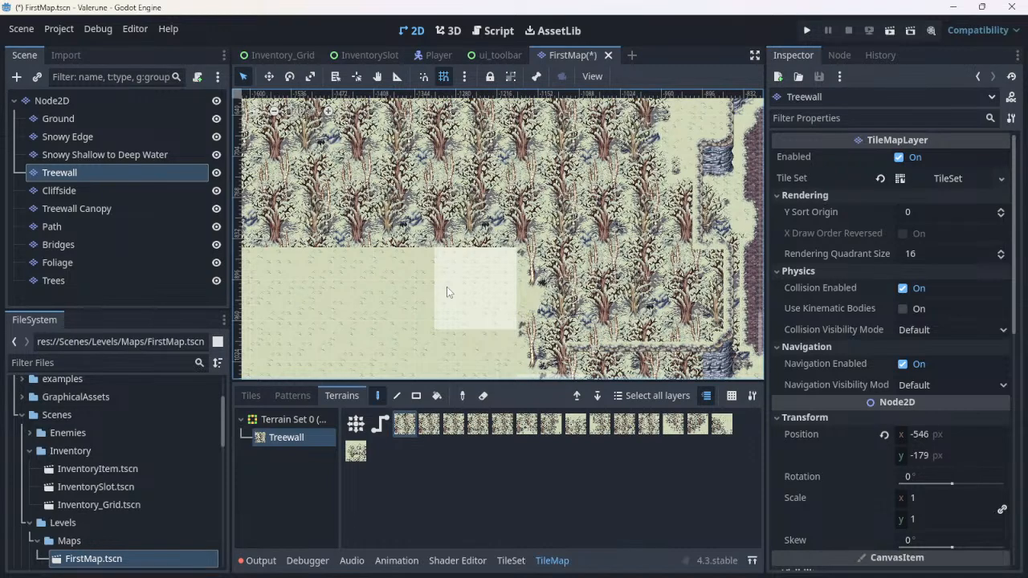
{"action": "key", "text": "ctrl+z"}
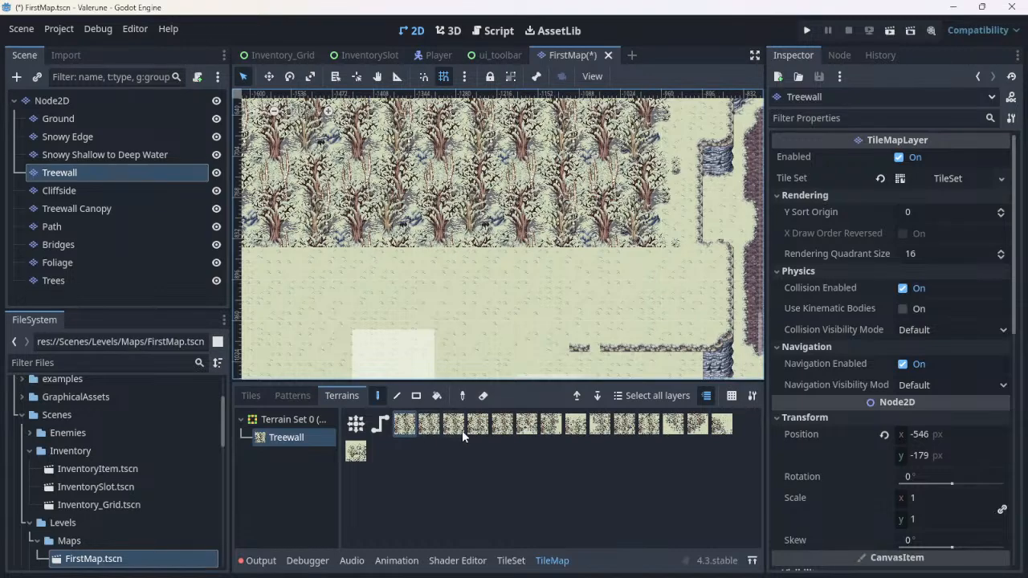
Step: Pick the tree-trunk bottom-edge tile from the Treewall tileset and place two side by side under the tree block's cliff-side end
{"action": "left_click", "coordinate": [254, 401]}
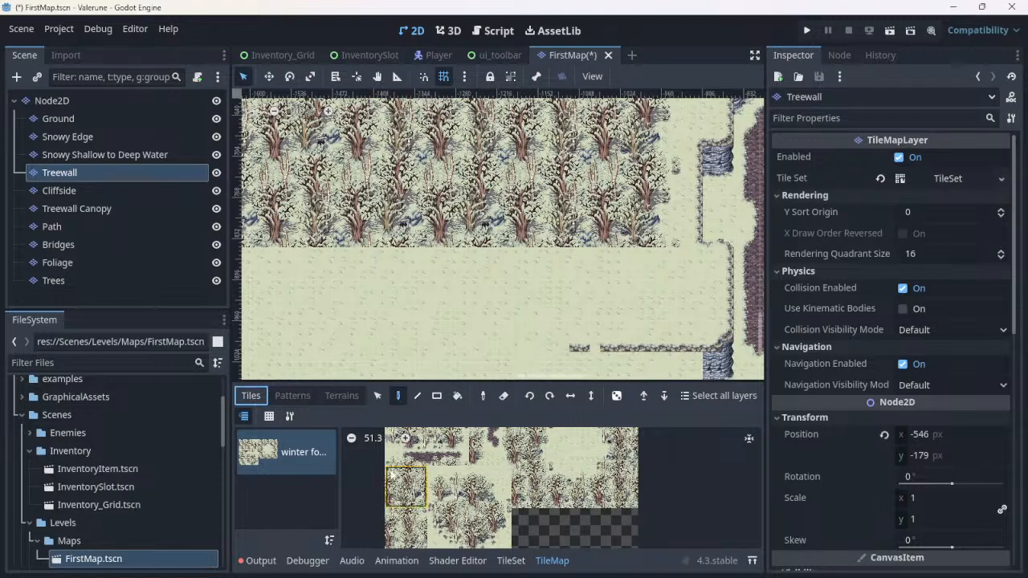
{"action": "scroll", "coordinate": [440, 472], "scroll_direction": "up", "scroll_amount": 5}
{"action": "left_click", "coordinate": [625, 477]}
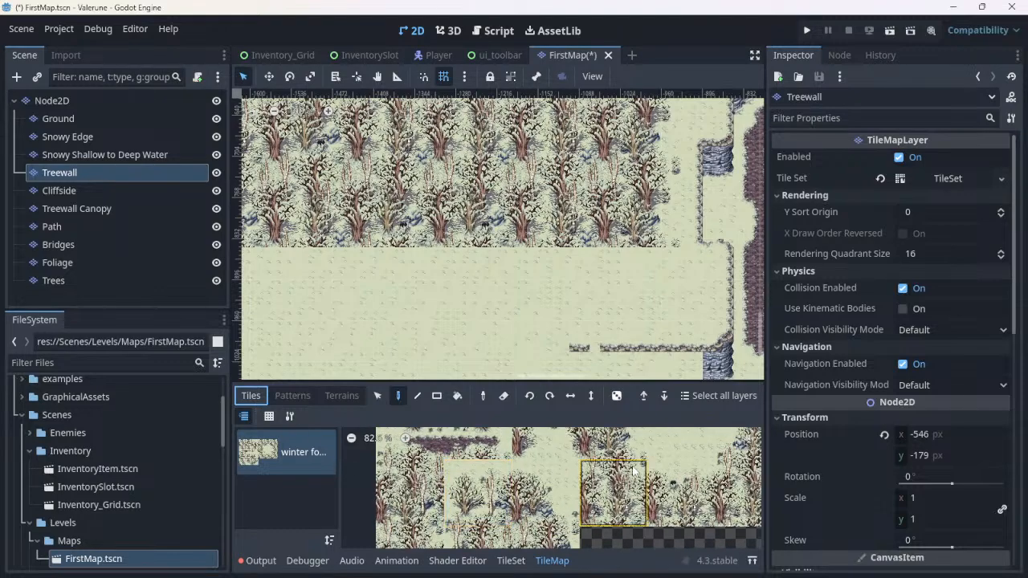
{"action": "middle_click_drag", "start_coordinate": [611, 474], "coordinate": [587, 553]}
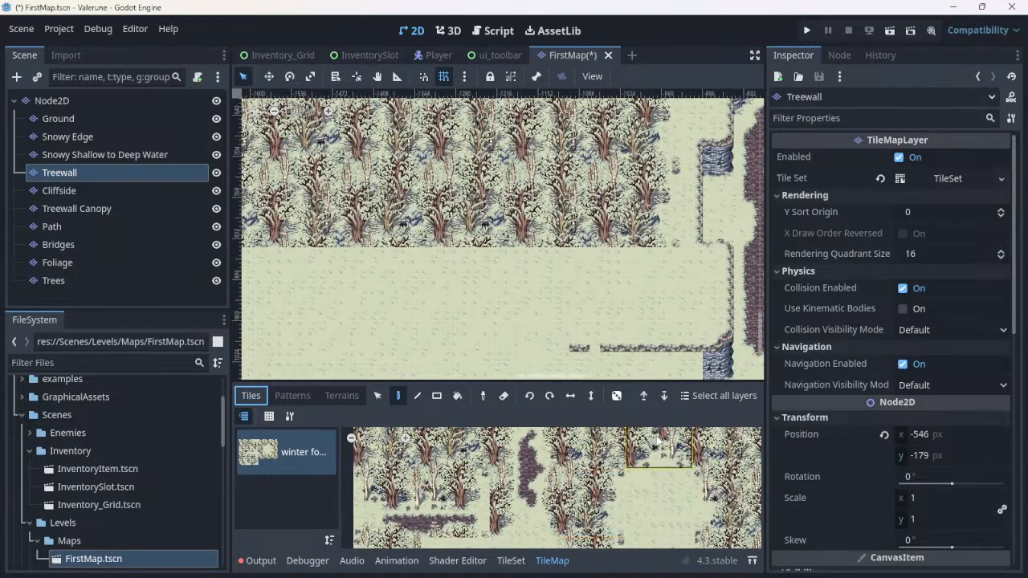
{"action": "left_click", "coordinate": [657, 444]}
{"action": "left_click", "coordinate": [630, 277]}
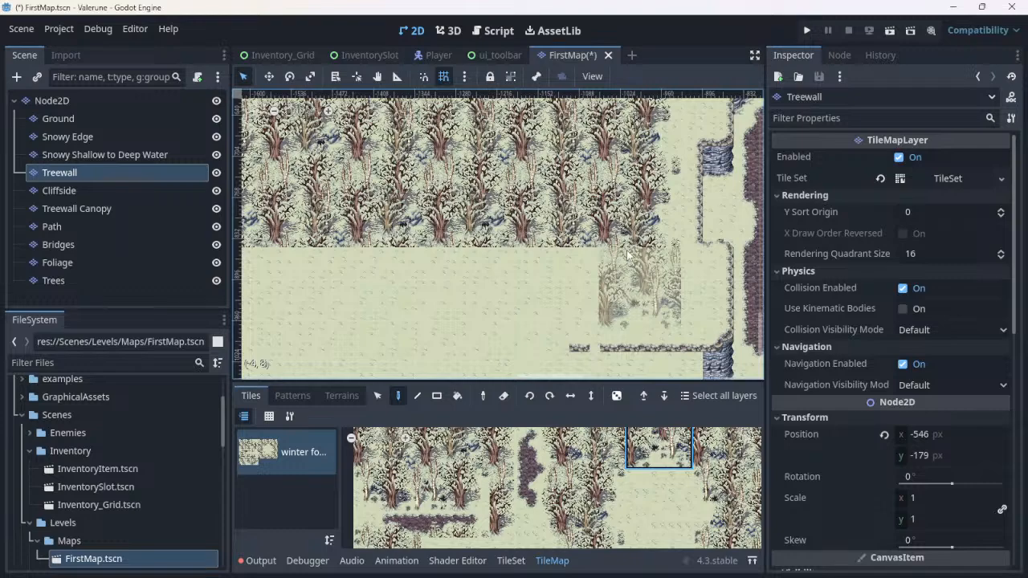
{"action": "left_click", "coordinate": [628, 254]}
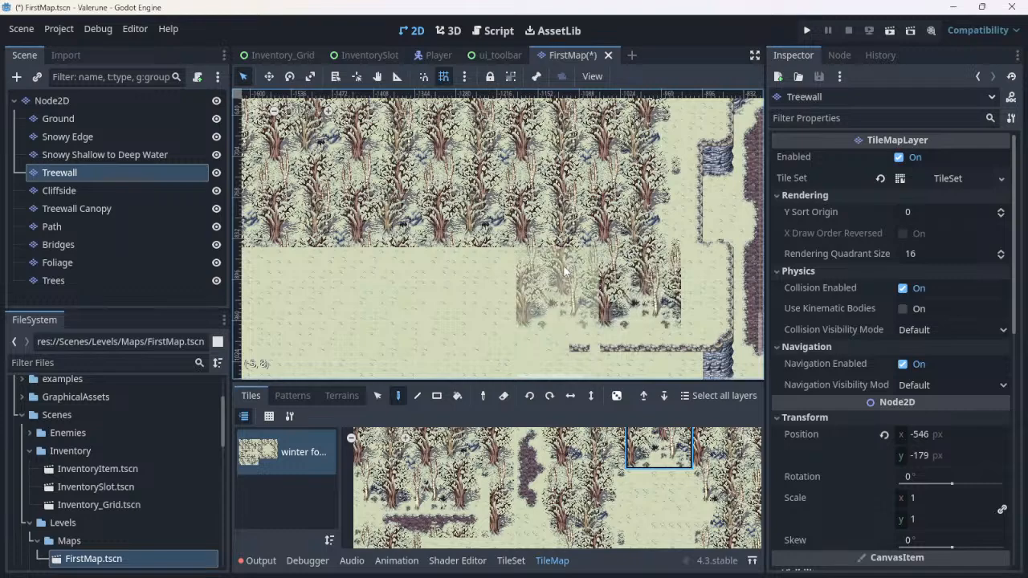
{"action": "left_click", "coordinate": [537, 273]}
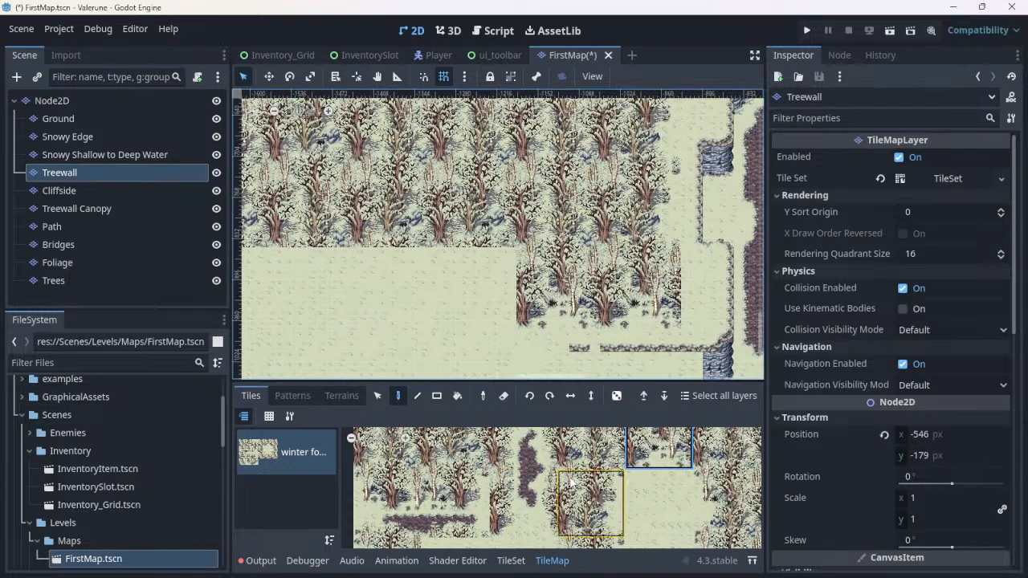
Step: Continue the row of bottom-edge tree tiles westward until the gap under the tree block is filled
{"action": "middle_click_drag", "start_coordinate": [569, 477], "coordinate": [551, 374]}
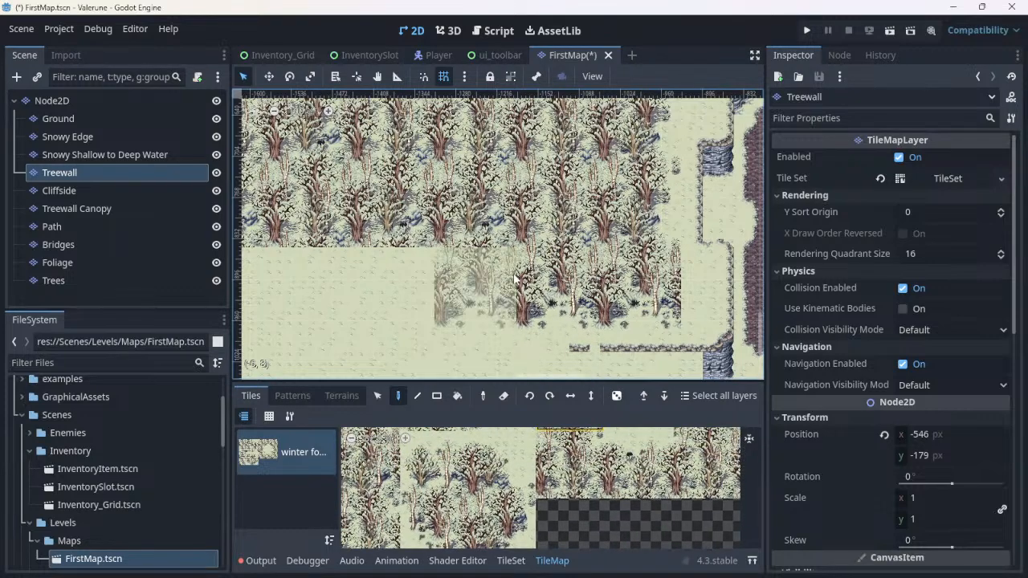
{"action": "left_click", "coordinate": [492, 280]}
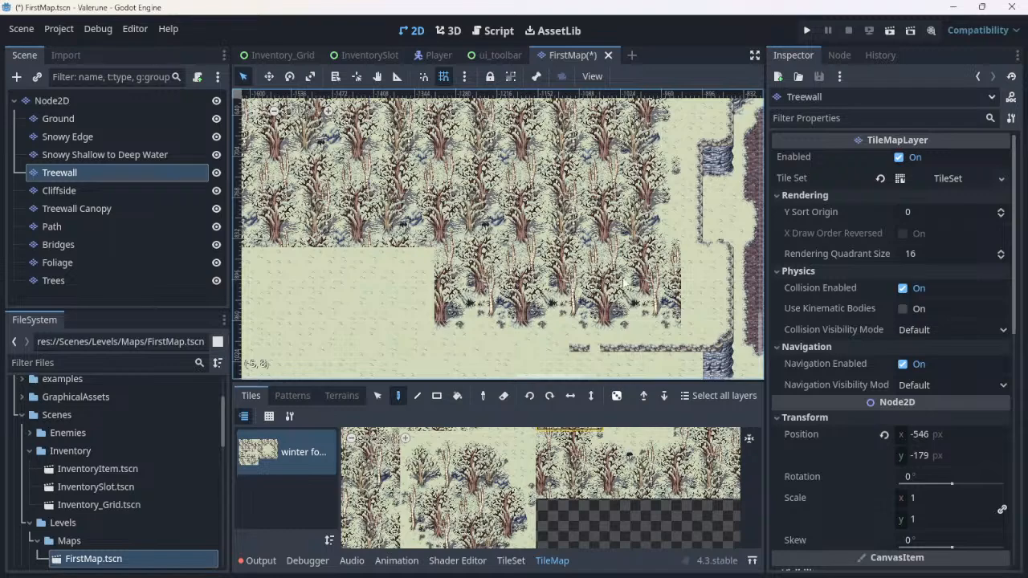
{"action": "left_click", "coordinate": [383, 291]}
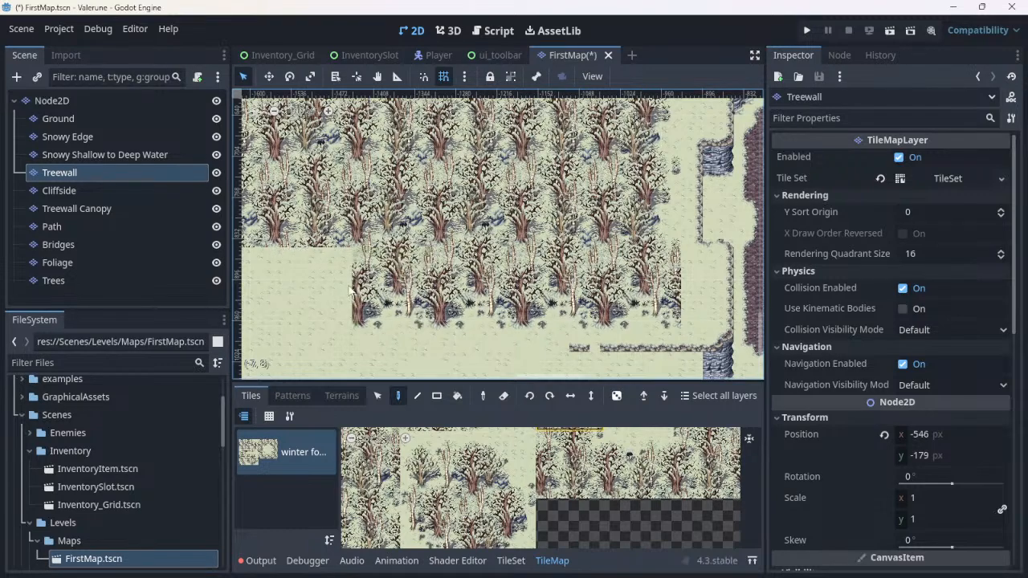
{"action": "scroll", "coordinate": [312, 291], "scroll_direction": "down", "scroll_amount": 3}
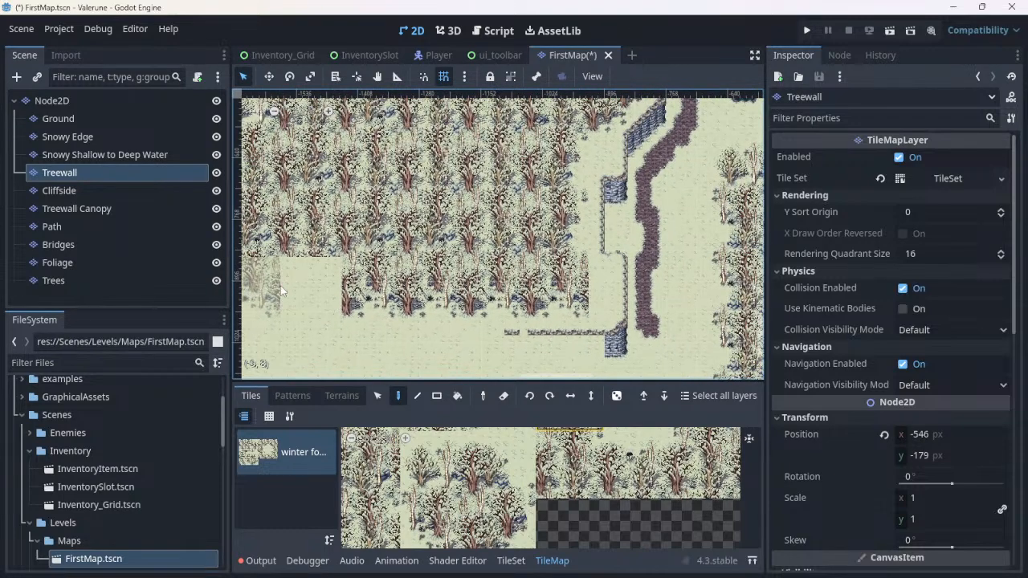
{"action": "left_click", "coordinate": [305, 291]}
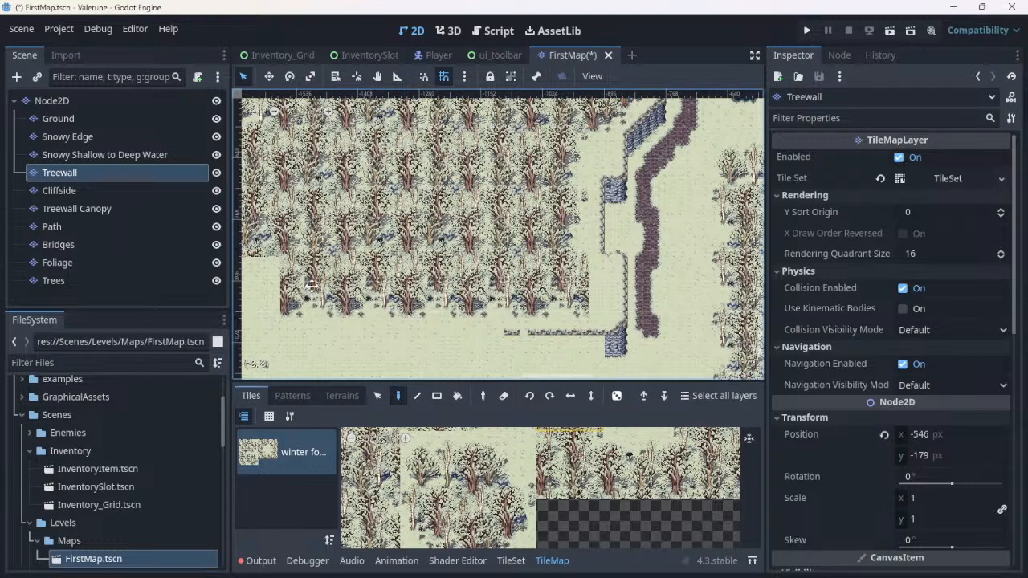
{"action": "middle_click_drag", "start_coordinate": [305, 291], "coordinate": [509, 289]}
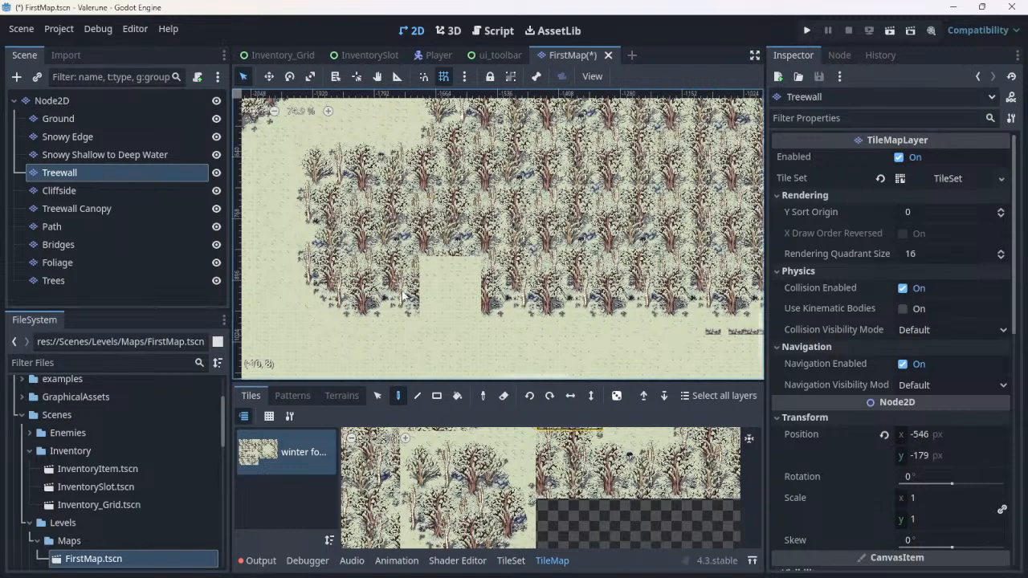
{"action": "left_click_drag", "start_coordinate": [404, 297], "coordinate": [446, 294]}
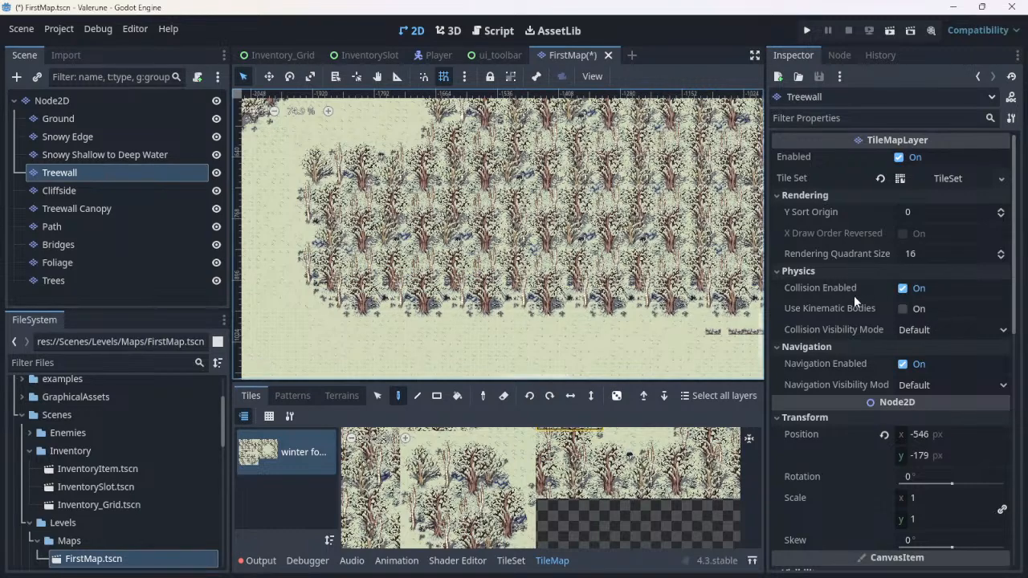
Step: Examine the new row's straight-cut end beside the cliff and search the Treewall tileset for a matching edge tile
{"action": "middle_click_drag", "start_coordinate": [705, 300], "coordinate": [495, 279]}
{"action": "scroll", "coordinate": [482, 282], "scroll_direction": "up", "scroll_amount": 5}
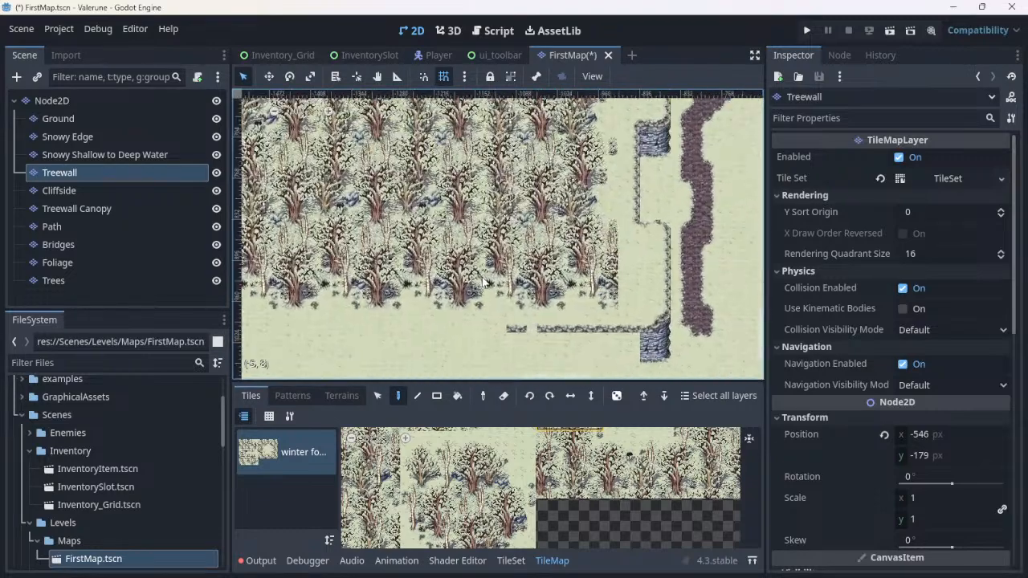
{"action": "scroll", "coordinate": [483, 281], "scroll_direction": "up", "scroll_amount": 2}
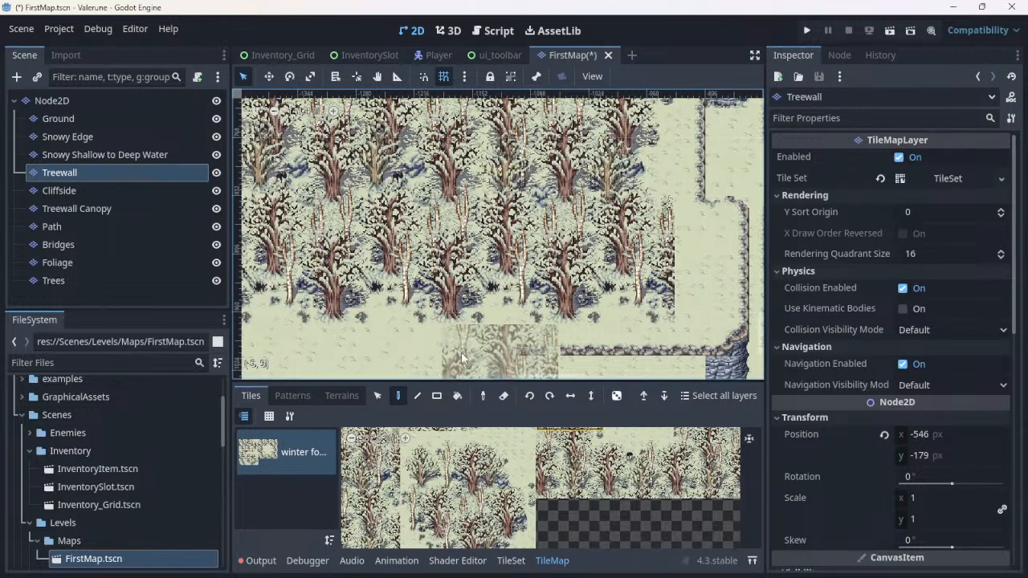
{"action": "scroll", "coordinate": [483, 526], "scroll_direction": "down", "scroll_amount": 3}
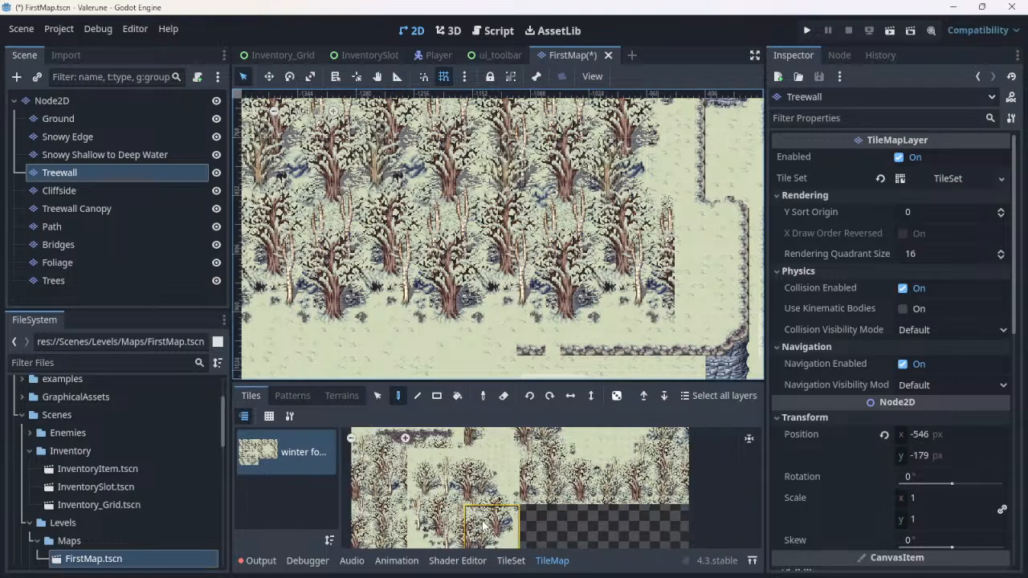
{"action": "scroll", "coordinate": [483, 526], "scroll_direction": "down", "scroll_amount": 1}
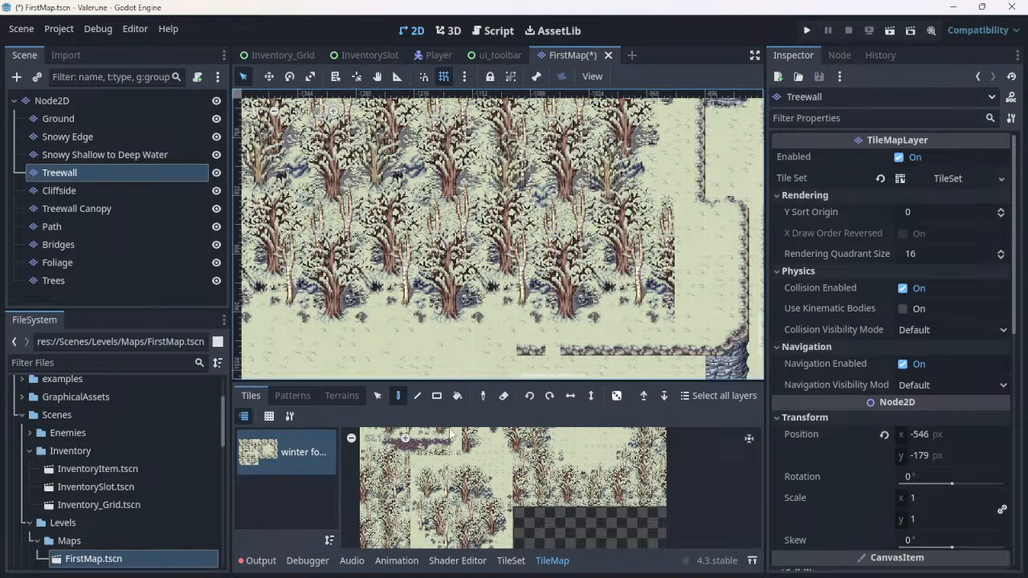
{"action": "scroll", "coordinate": [464, 488], "scroll_direction": "down", "scroll_amount": 1}
{"action": "scroll", "coordinate": [465, 489], "scroll_direction": "up", "scroll_amount": 3}
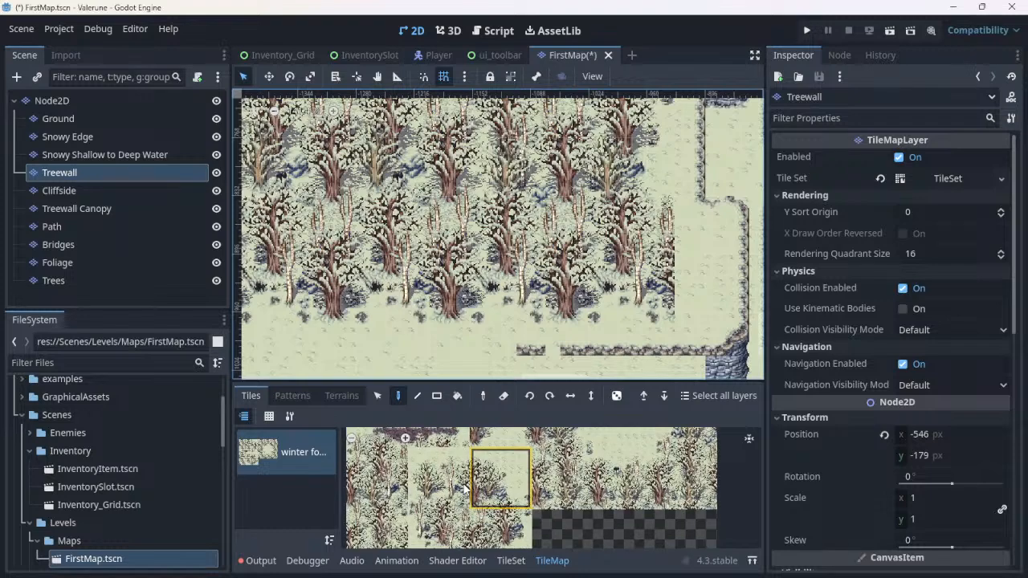
{"action": "scroll", "coordinate": [464, 488], "scroll_direction": "down", "scroll_amount": 2}
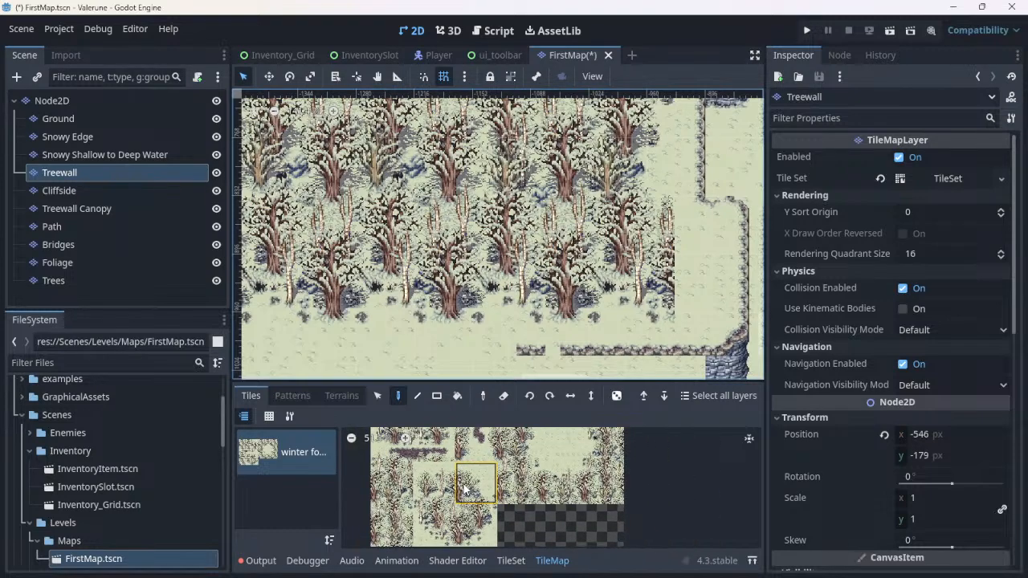
{"action": "middle_click_drag", "start_coordinate": [462, 480], "coordinate": [440, 542]}
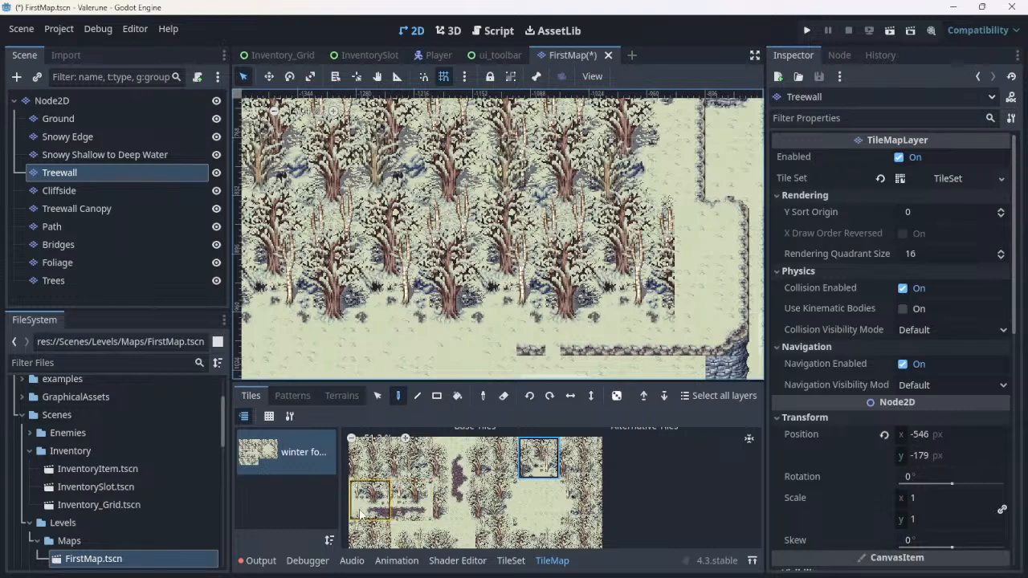
{"action": "scroll", "coordinate": [483, 303], "scroll_direction": "up", "scroll_amount": 2}
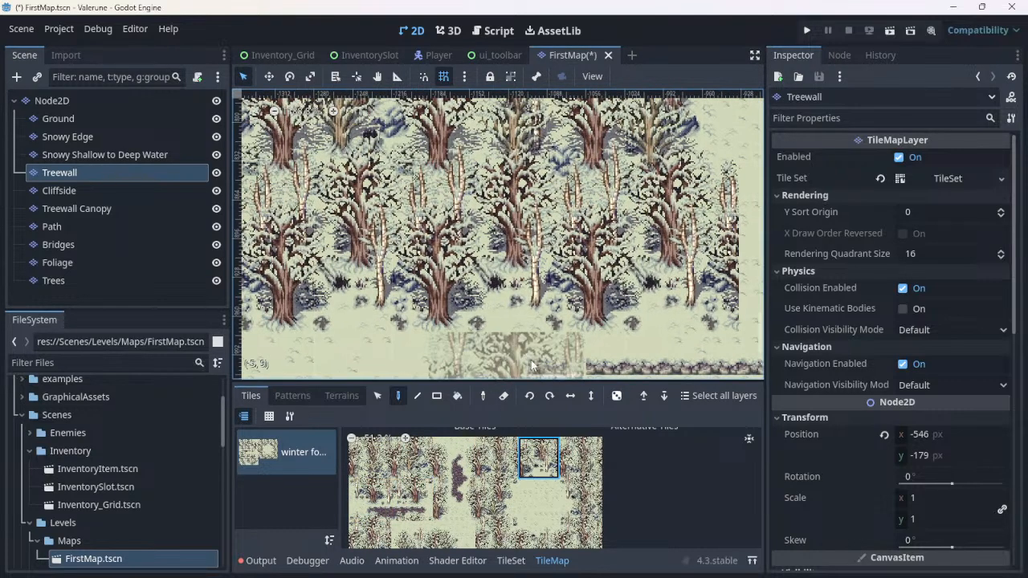
{"action": "scroll", "coordinate": [535, 338], "scroll_direction": "down", "scroll_amount": 3}
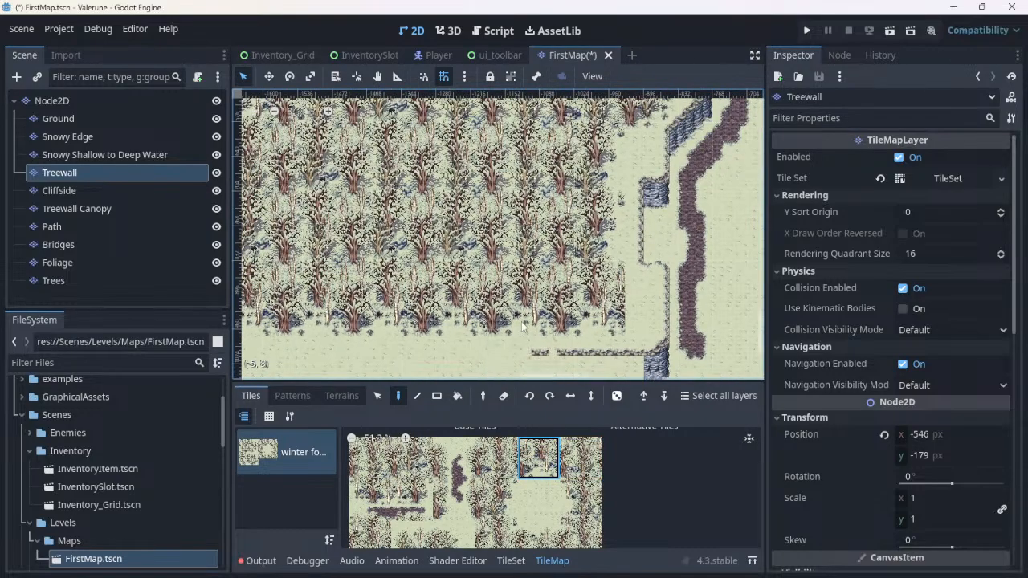
Step: On the Cliffside layer, pick two adjacent cliff-top edge tiles and extend the ledge line westward beneath the tree block
{"action": "middle_click_drag", "start_coordinate": [531, 344], "coordinate": [531, 265]}
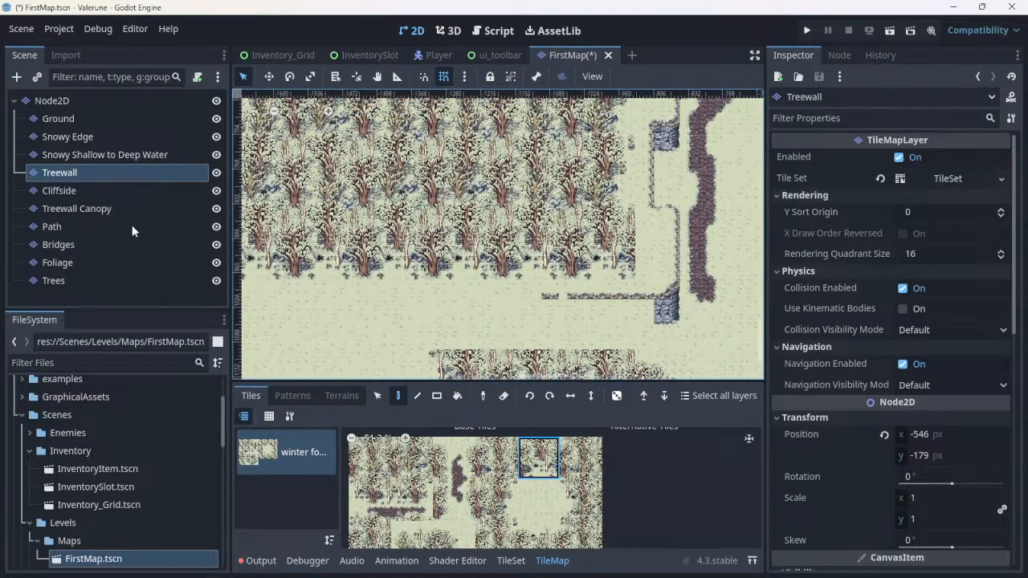
{"action": "left_click", "coordinate": [79, 196]}
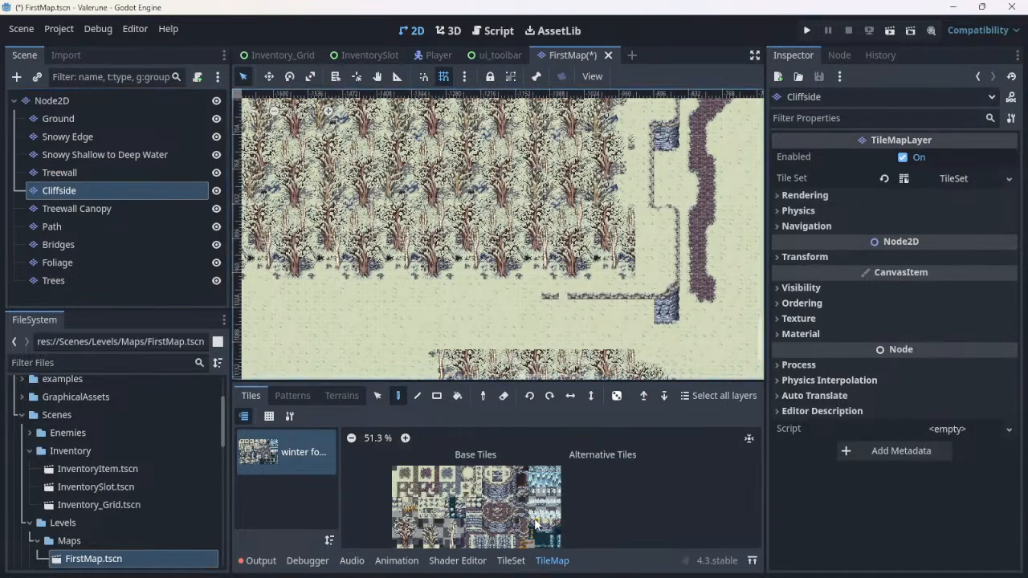
{"action": "scroll", "coordinate": [536, 482], "scroll_direction": "up", "scroll_amount": 3}
{"action": "scroll", "coordinate": [500, 477], "scroll_direction": "up", "scroll_amount": 3}
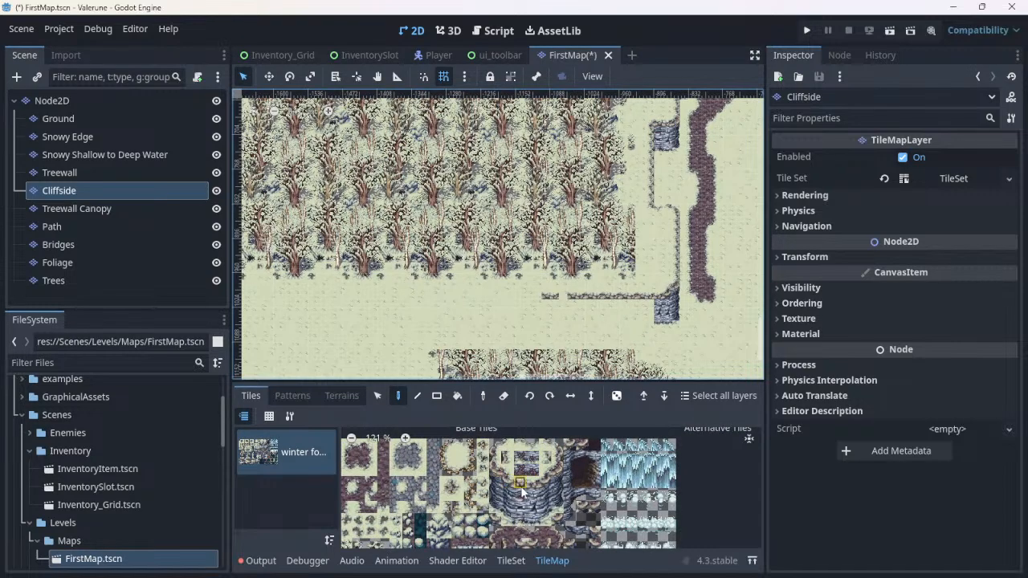
{"action": "left_click_drag", "start_coordinate": [528, 487], "coordinate": [519, 485]}
{"action": "left_click_drag", "start_coordinate": [484, 297], "coordinate": [301, 301]}
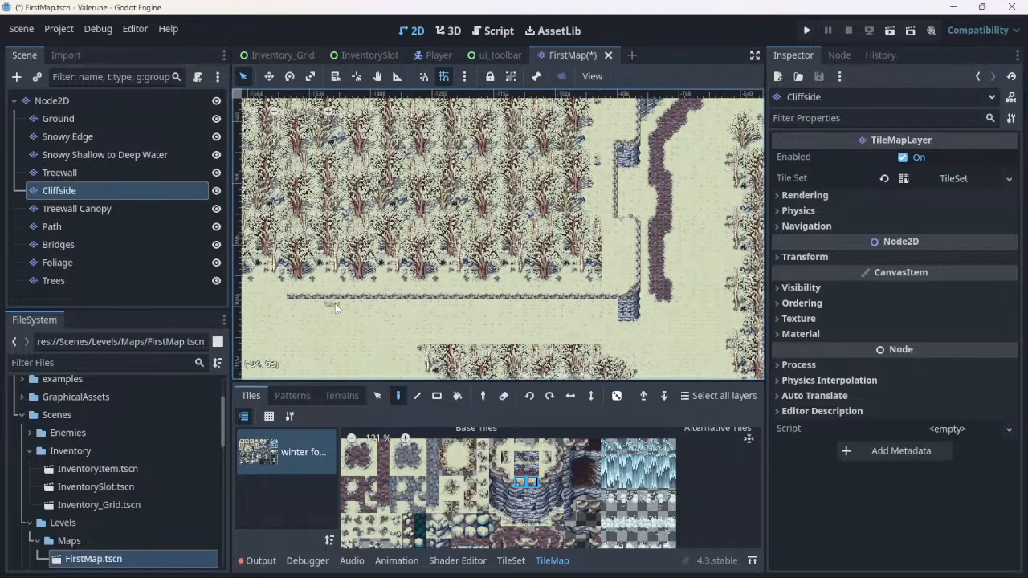
{"action": "middle_click_drag", "start_coordinate": [346, 306], "coordinate": [506, 309]}
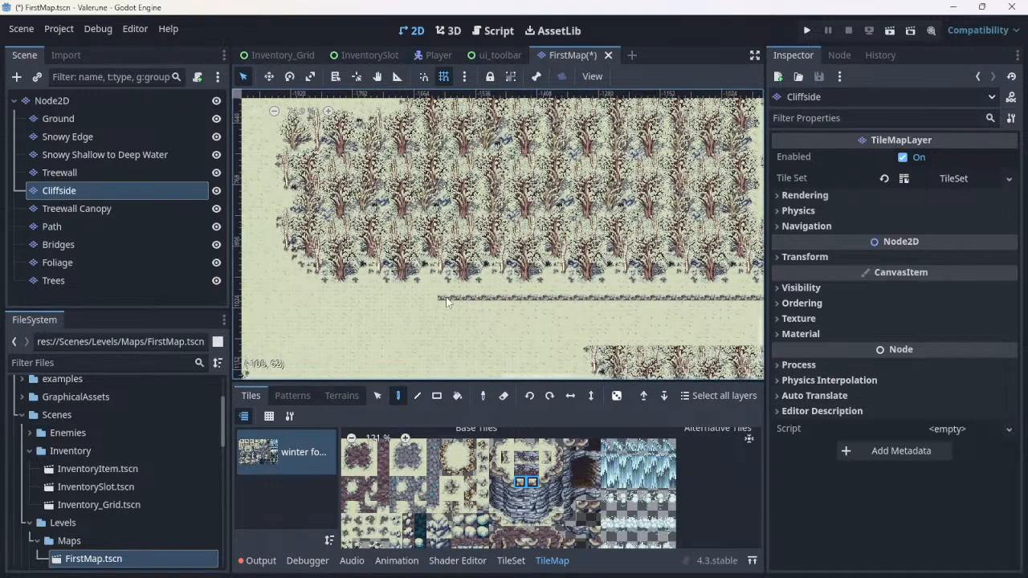
{"action": "left_click_drag", "start_coordinate": [447, 303], "coordinate": [360, 302]}
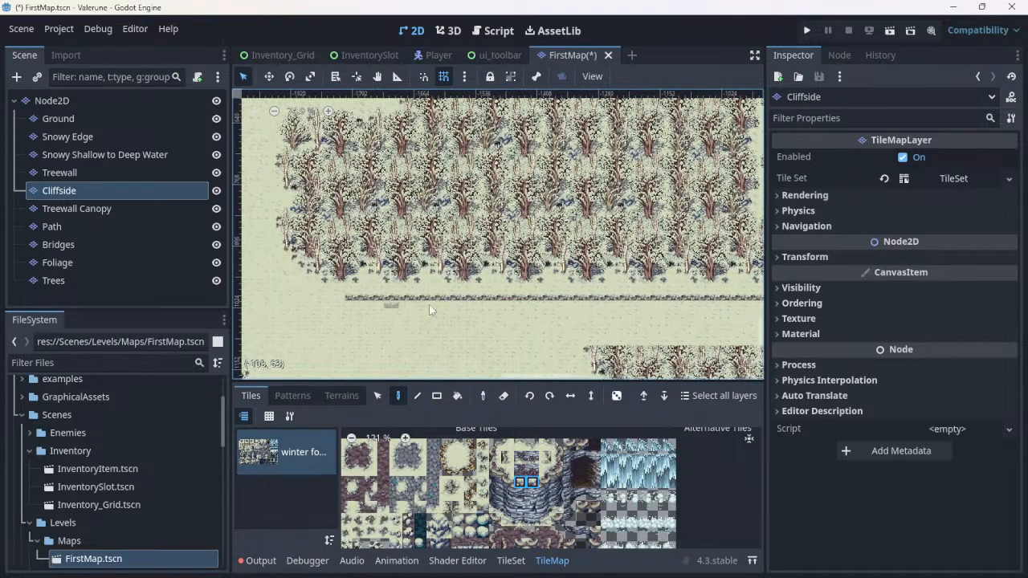
Step: On the Cliffside layer, pick a three-tile-high cliff face column and paint it westward under the ledge from the cliff corner
{"action": "scroll", "coordinate": [627, 303], "scroll_direction": "down", "scroll_amount": 1}
{"action": "middle_click_drag", "start_coordinate": [648, 302], "coordinate": [471, 256]}
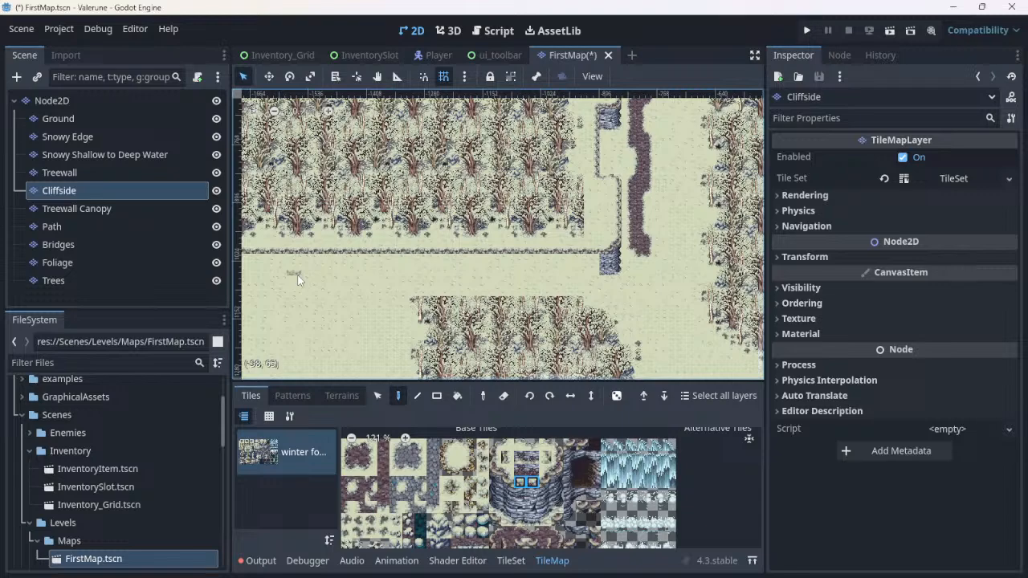
{"action": "scroll", "coordinate": [405, 207], "scroll_direction": "up", "scroll_amount": 2}
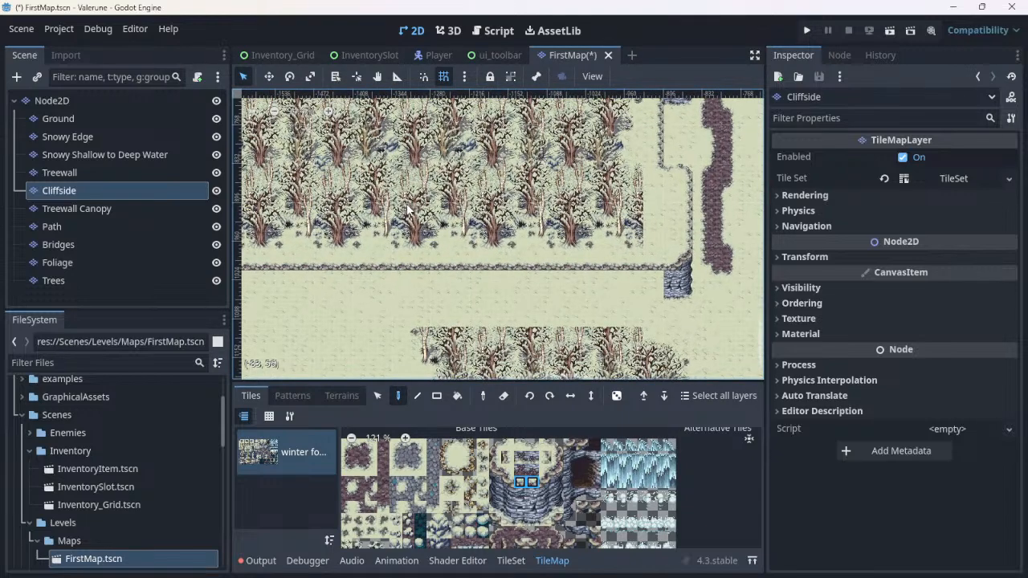
{"action": "middle_click_drag", "start_coordinate": [574, 267], "coordinate": [512, 215]}
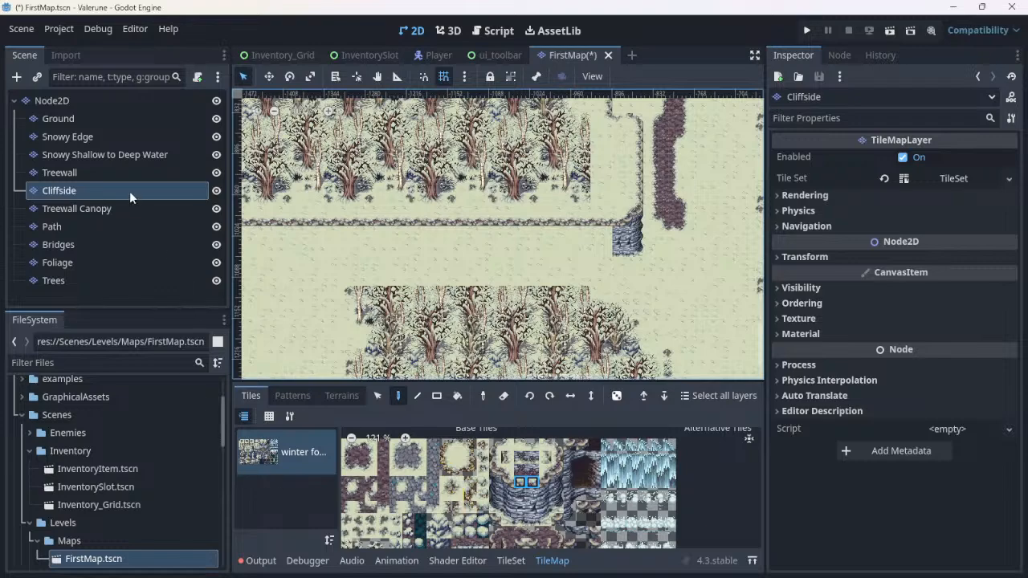
{"action": "left_click", "coordinate": [98, 212]}
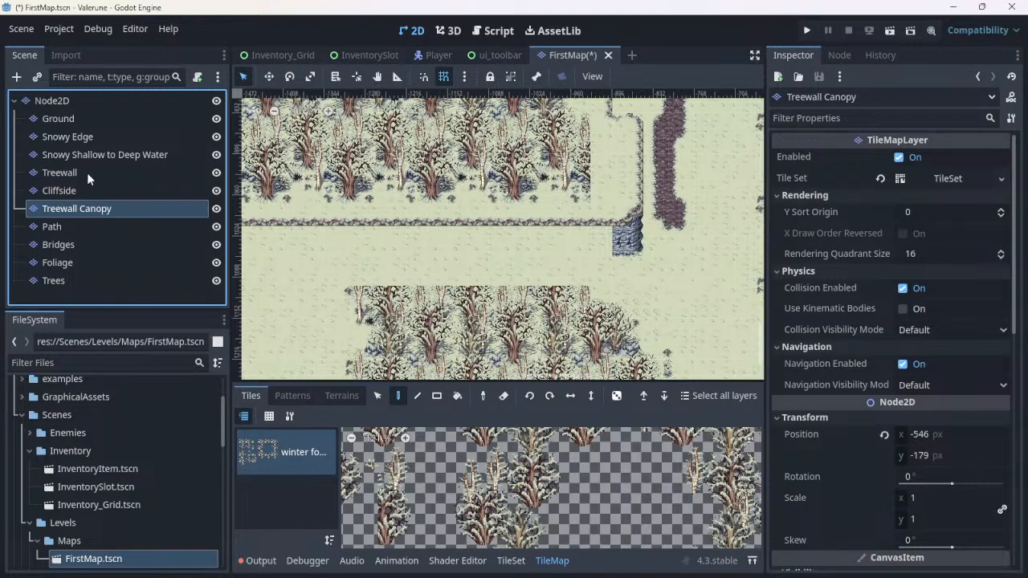
{"action": "left_click", "coordinate": [89, 175]}
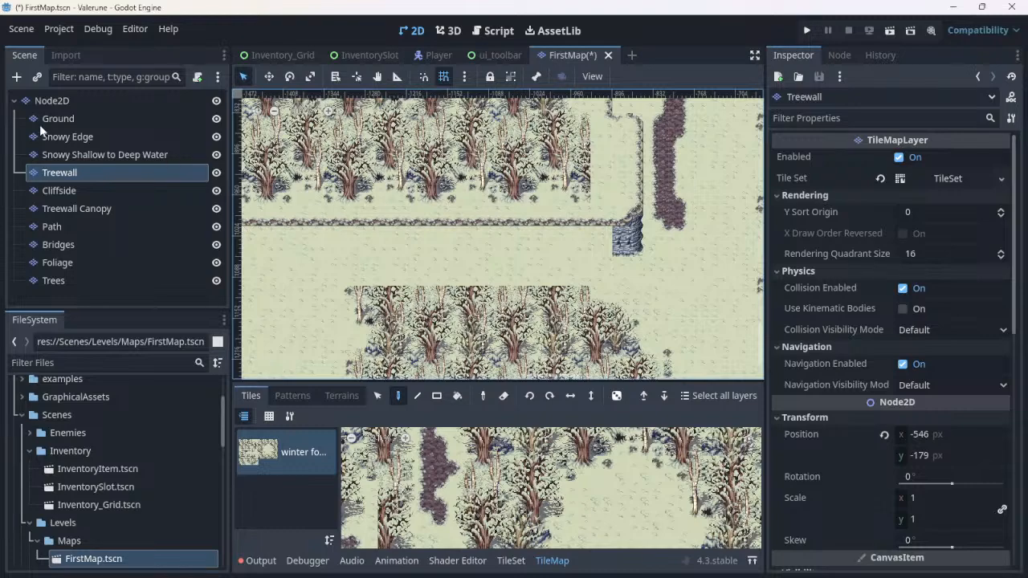
{"action": "left_click", "coordinate": [63, 190]}
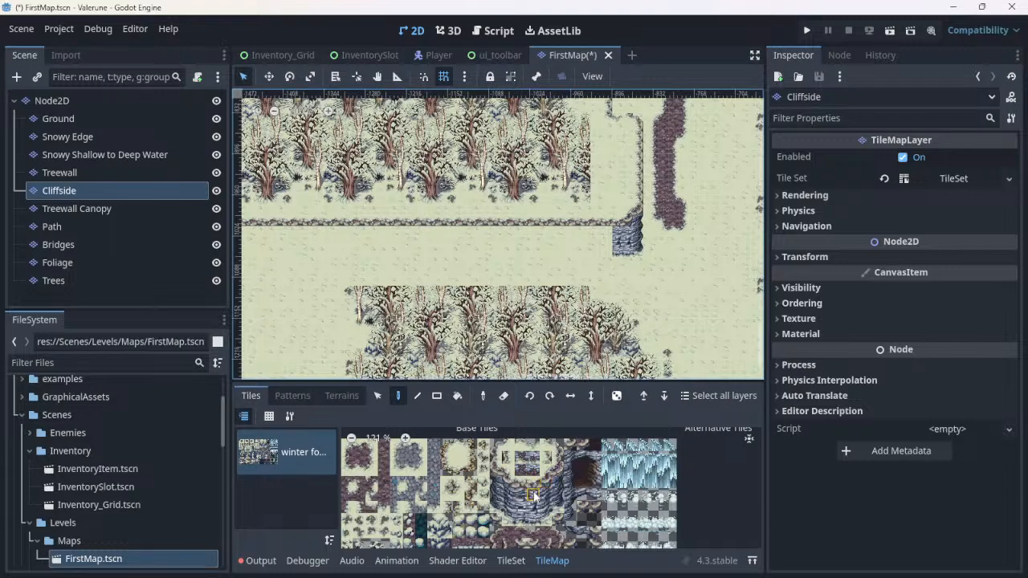
{"action": "left_click_drag", "start_coordinate": [534, 495], "coordinate": [532, 520]}
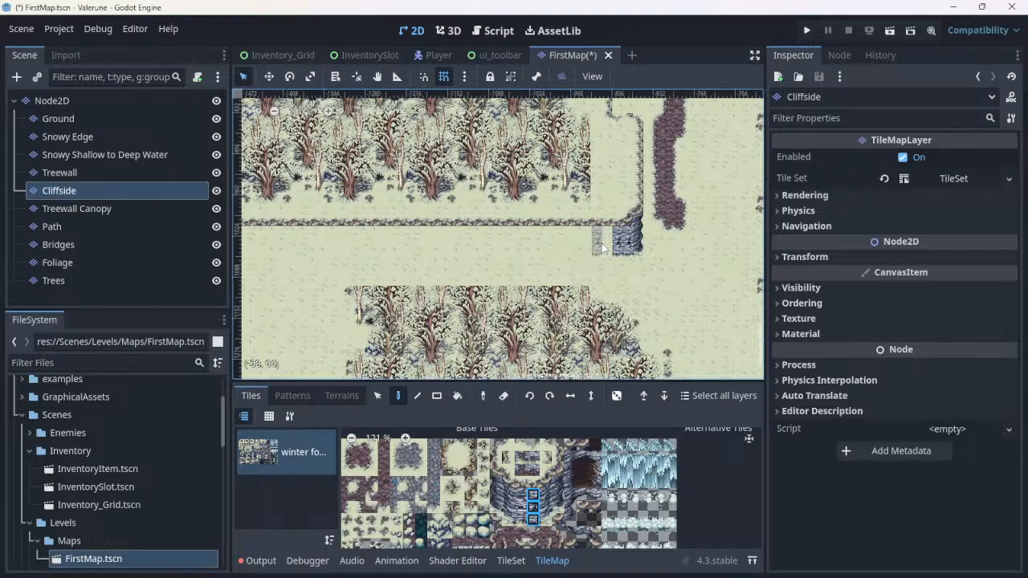
{"action": "left_click_drag", "start_coordinate": [607, 249], "coordinate": [374, 252]}
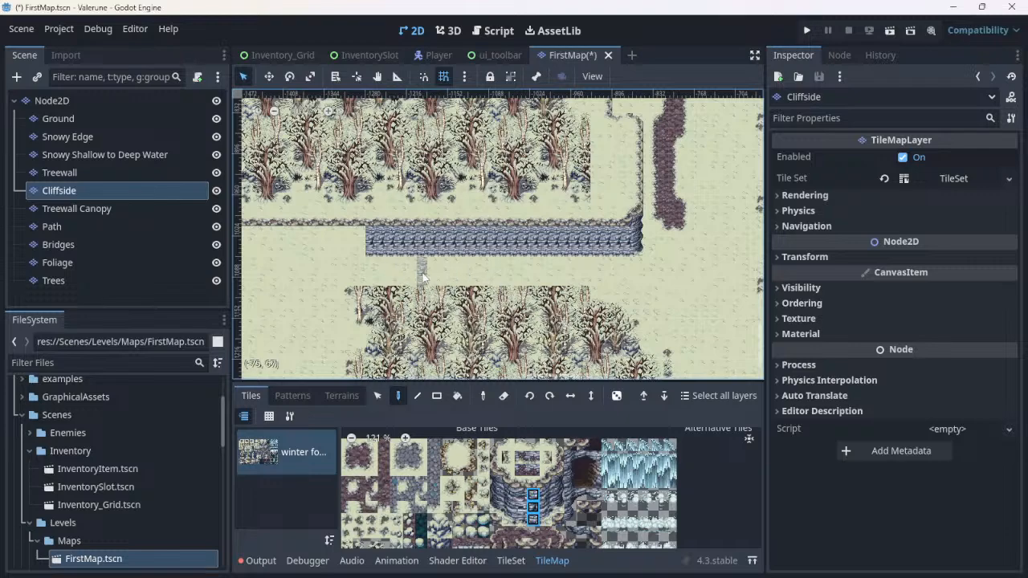
Step: Continue the three-tile-high cliff face westward beneath the ledge, undoing the misaligned stroke and repainting it in a straight line
{"action": "middle_click_drag", "start_coordinate": [445, 275], "coordinate": [616, 285]}
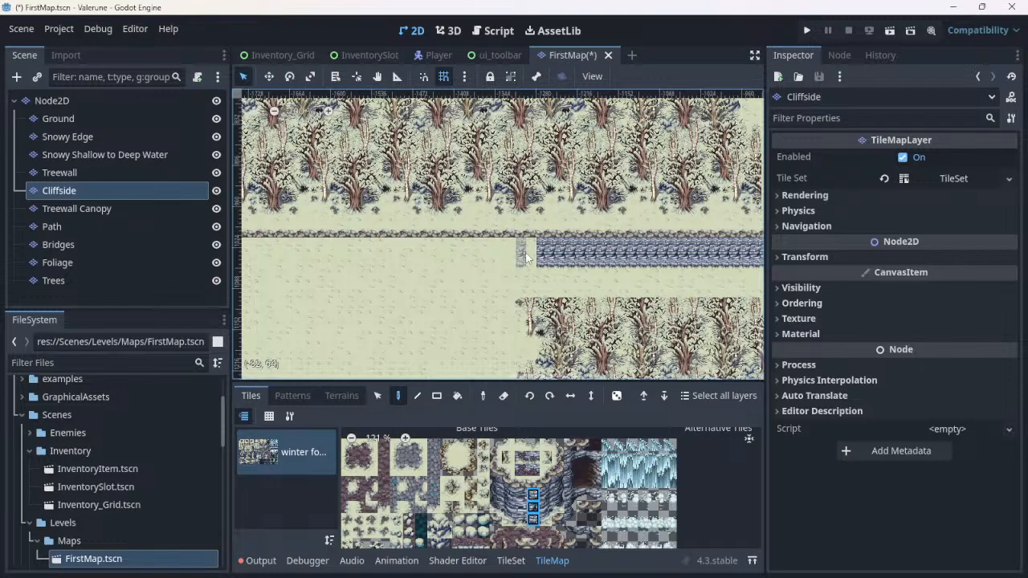
{"action": "left_click_drag", "start_coordinate": [528, 257], "coordinate": [389, 251]}
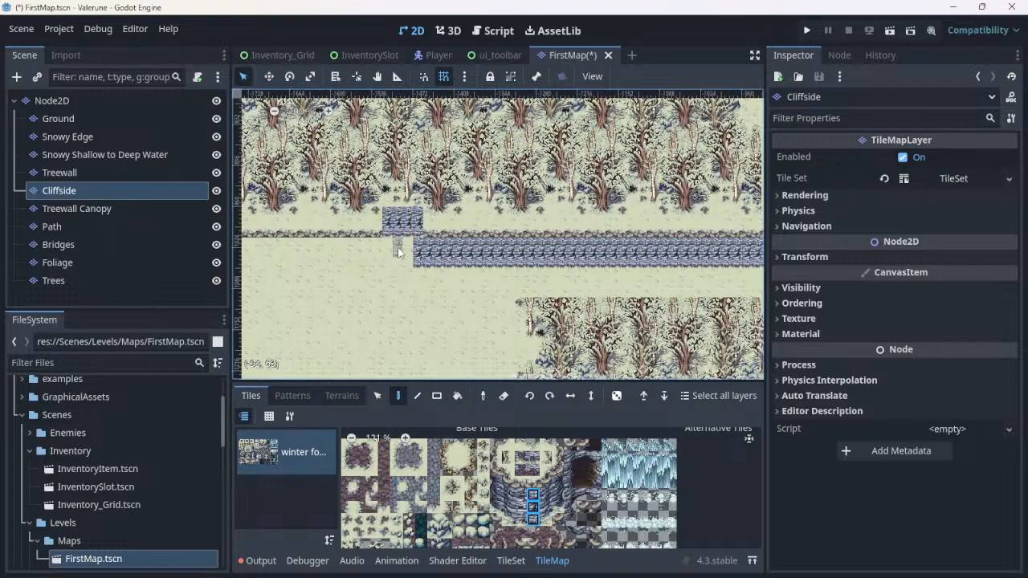
{"action": "key", "text": "ctrl+z"}
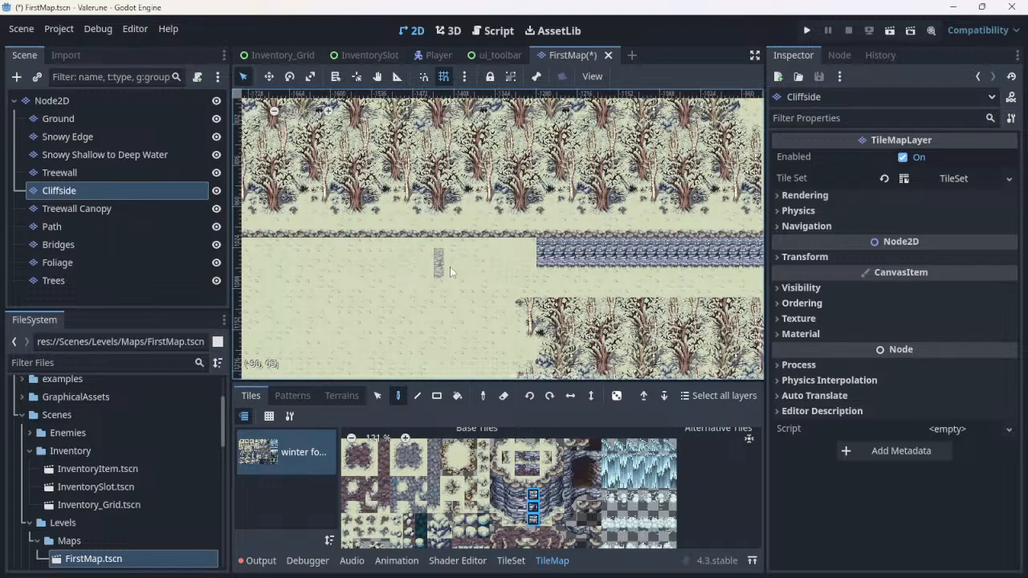
{"action": "left_click", "coordinate": [530, 256]}
{"action": "left_click_drag", "start_coordinate": [530, 259], "coordinate": [305, 259]}
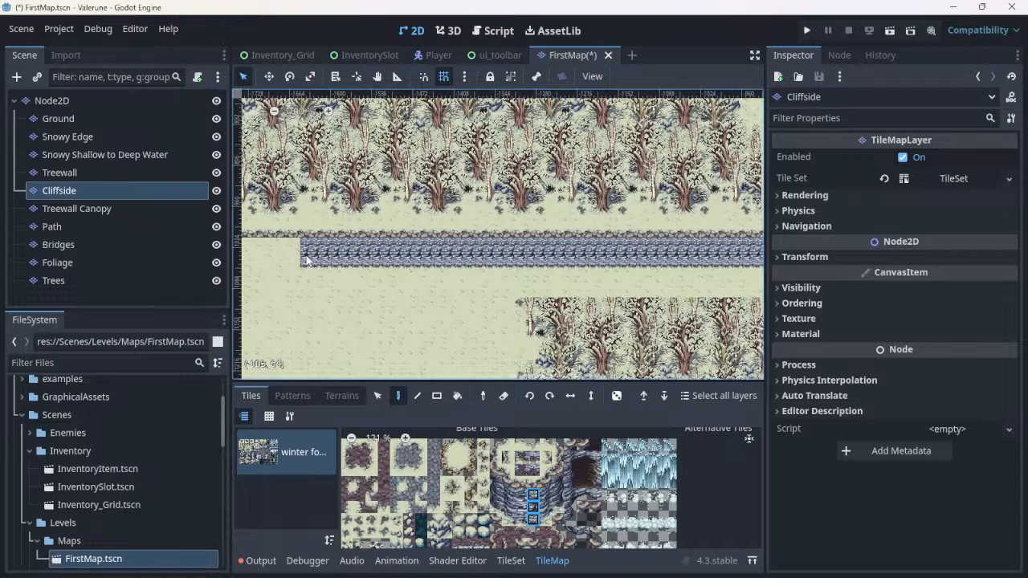
Step: Finish the cliff face up to the ledge's western end, undoing and redoing the stroke that overlaps the ledge
{"action": "middle_click_drag", "start_coordinate": [320, 258], "coordinate": [520, 260]}
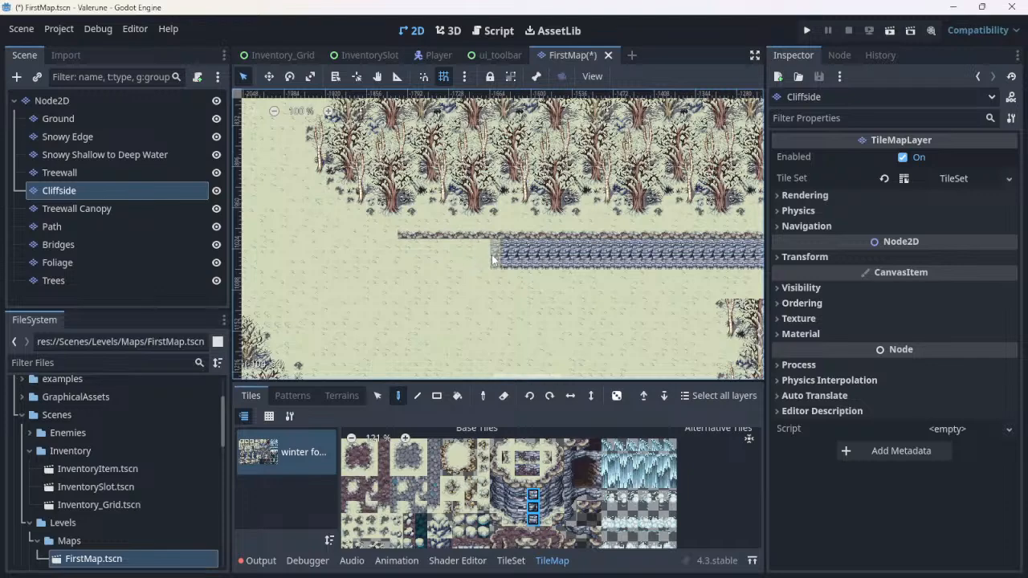
{"action": "left_click_drag", "start_coordinate": [494, 258], "coordinate": [401, 252]}
{"action": "left_click", "coordinate": [402, 256]}
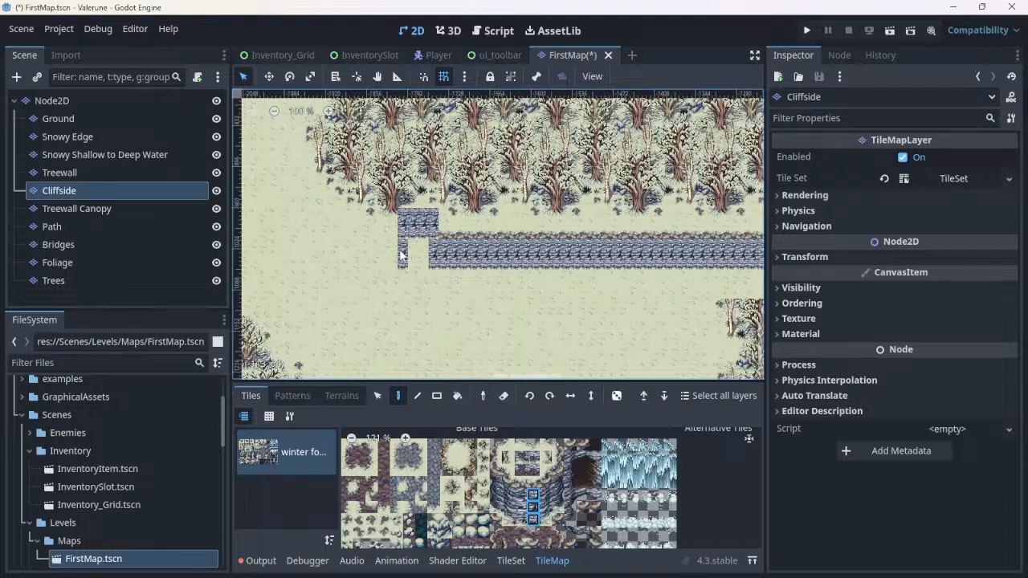
{"action": "key", "text": "ctrl+z"}
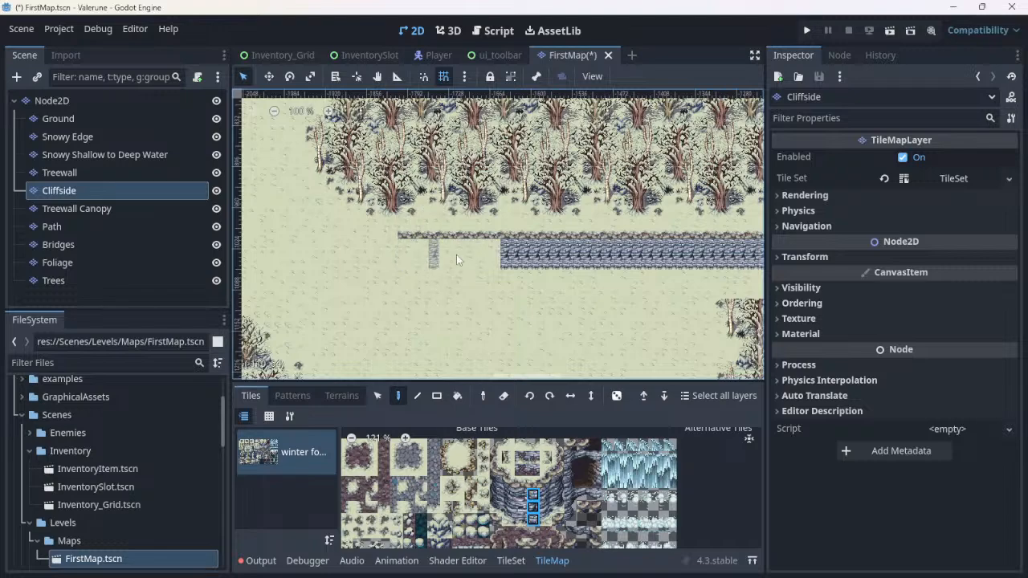
{"action": "left_click_drag", "start_coordinate": [502, 257], "coordinate": [407, 257]}
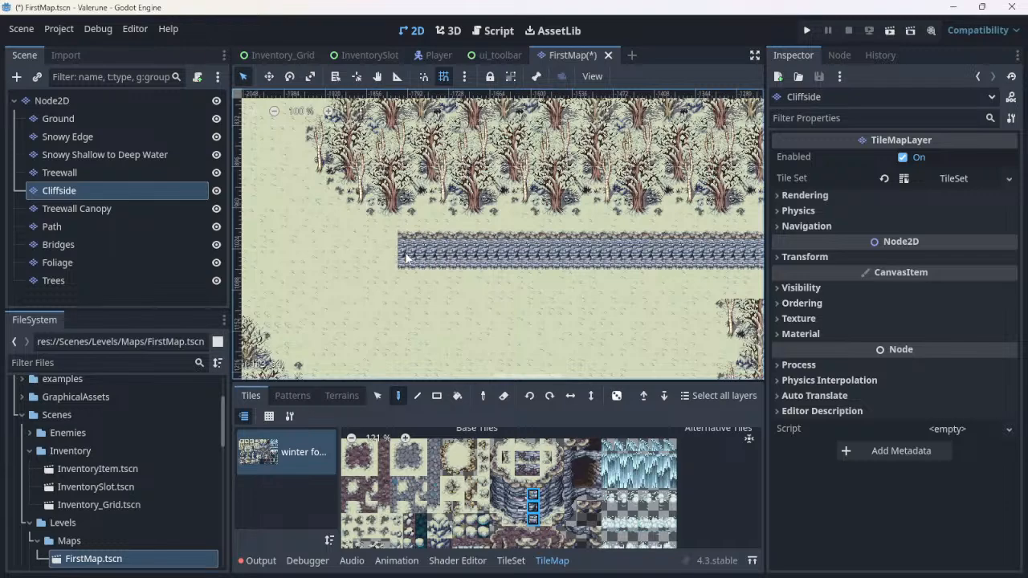
Step: Pick the adjacent plain cliff face tile and repaint the face's middle row with it from near the corner to the western end
{"action": "middle_click_drag", "start_coordinate": [551, 247], "coordinate": [579, 201]}
{"action": "scroll", "coordinate": [715, 156], "scroll_direction": "up", "scroll_amount": 2}
{"action": "scroll", "coordinate": [452, 137], "scroll_direction": "up", "scroll_amount": 1}
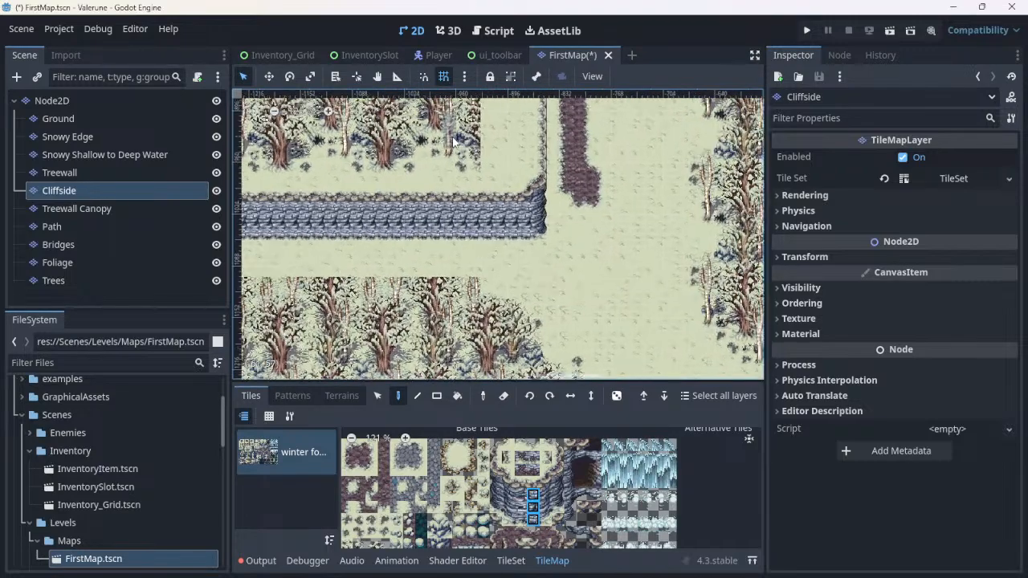
{"action": "scroll", "coordinate": [453, 141], "scroll_direction": "up", "scroll_amount": 1}
{"action": "middle_click_drag", "start_coordinate": [450, 166], "coordinate": [562, 167]}
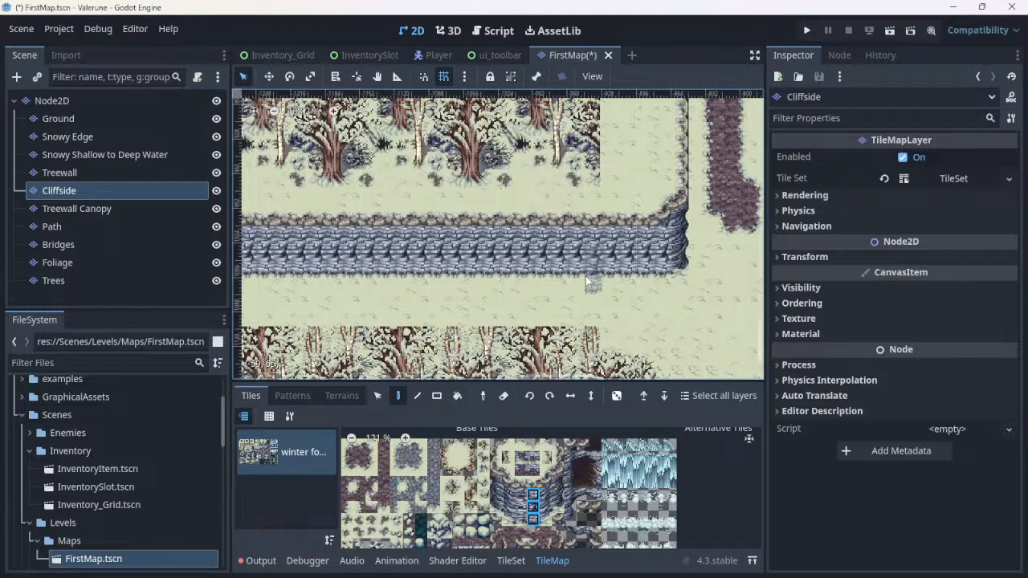
{"action": "left_click", "coordinate": [520, 506]}
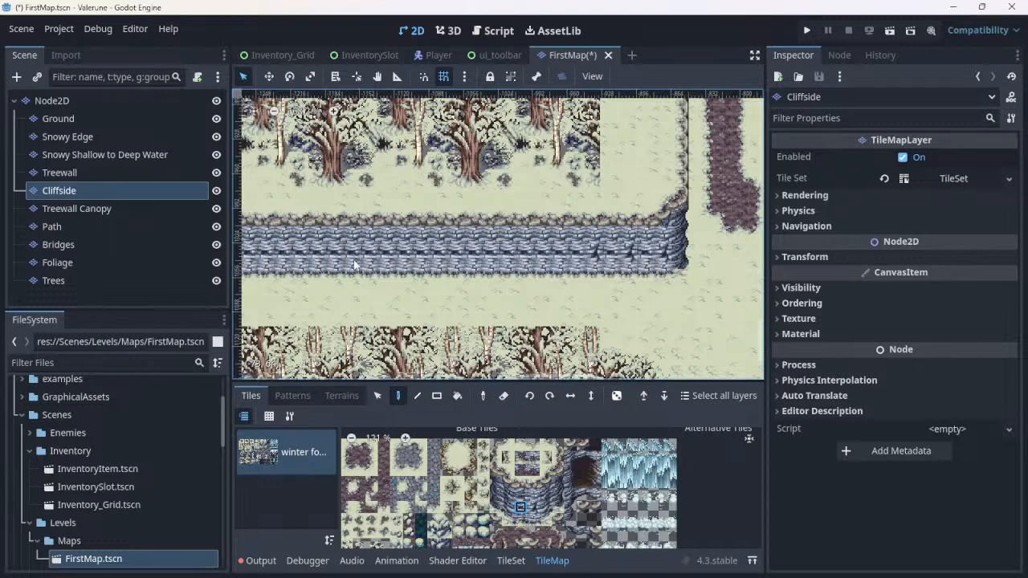
{"action": "scroll", "coordinate": [353, 261], "scroll_direction": "down", "scroll_amount": 1}
{"action": "middle_click_drag", "start_coordinate": [353, 261], "coordinate": [544, 257]}
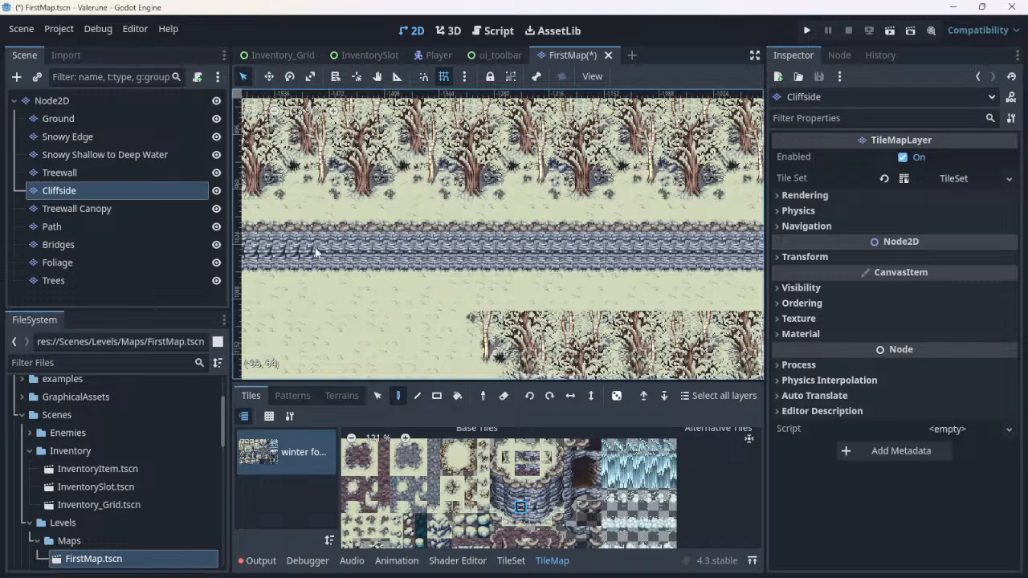
{"action": "middle_click_drag", "start_coordinate": [333, 246], "coordinate": [461, 254]}
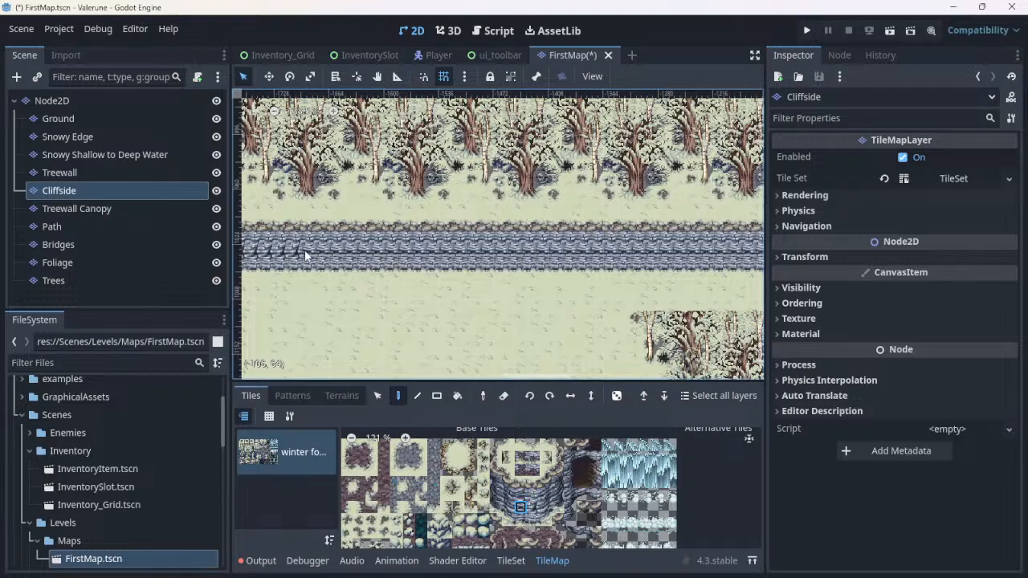
{"action": "middle_click_drag", "start_coordinate": [315, 257], "coordinate": [494, 261]}
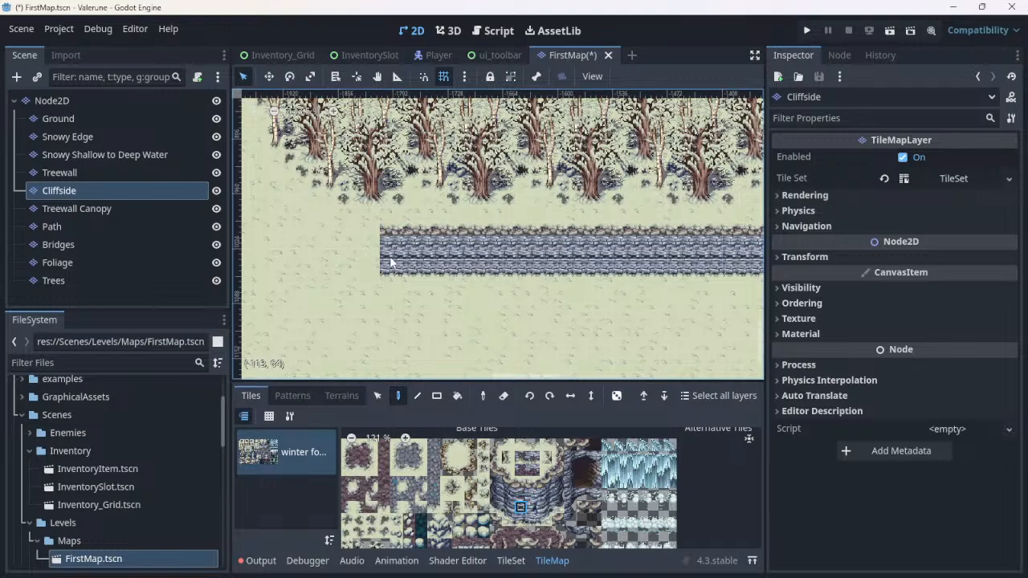
Step: Examine the cliff face's western end up close and browse the Cliffside tileset for tiles to vary the rock texture
{"action": "scroll", "coordinate": [391, 260], "scroll_direction": "up", "scroll_amount": 4}
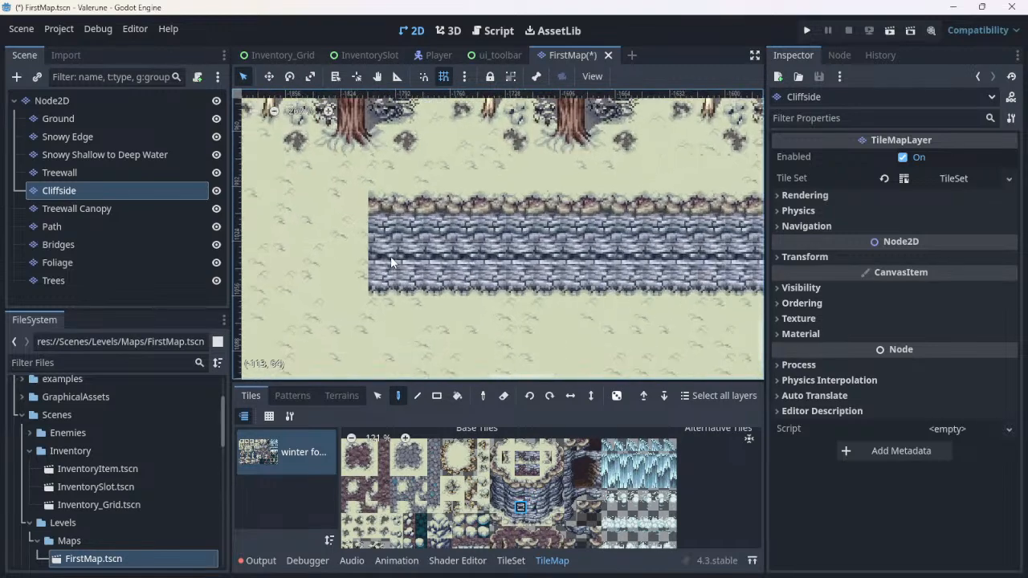
{"action": "scroll", "coordinate": [390, 260], "scroll_direction": "up", "scroll_amount": 2}
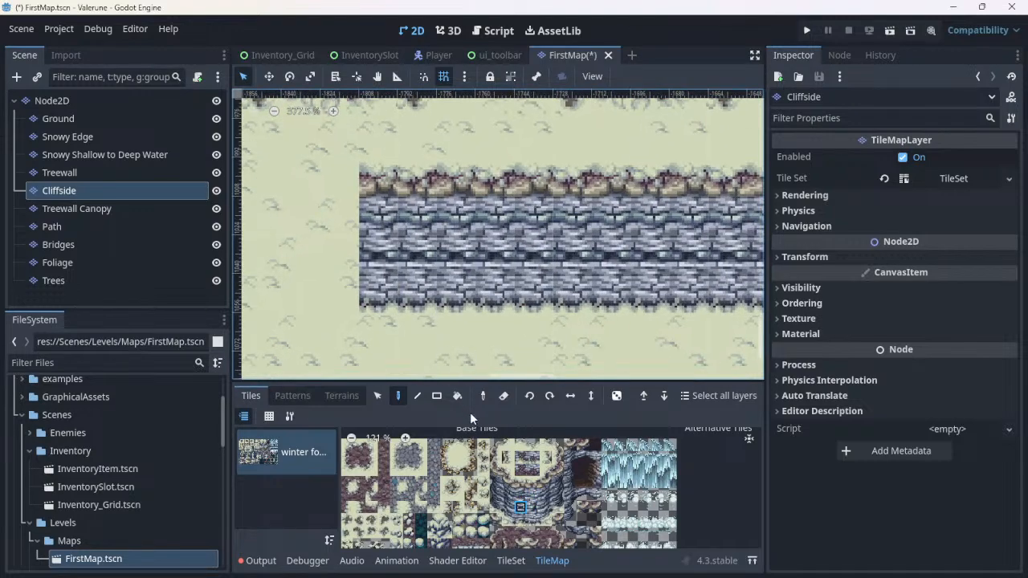
{"action": "scroll", "coordinate": [501, 468], "scroll_direction": "up", "scroll_amount": 3}
{"action": "scroll", "coordinate": [500, 468], "scroll_direction": "up", "scroll_amount": 1}
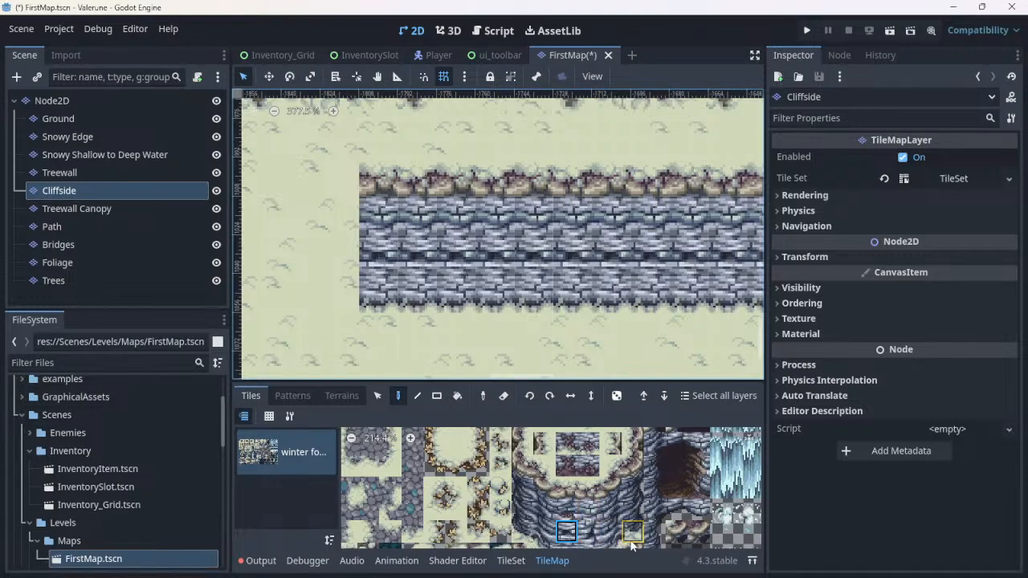
{"action": "middle_click_drag", "start_coordinate": [631, 540], "coordinate": [615, 521]}
{"action": "middle_click_drag", "start_coordinate": [592, 518], "coordinate": [592, 396]}
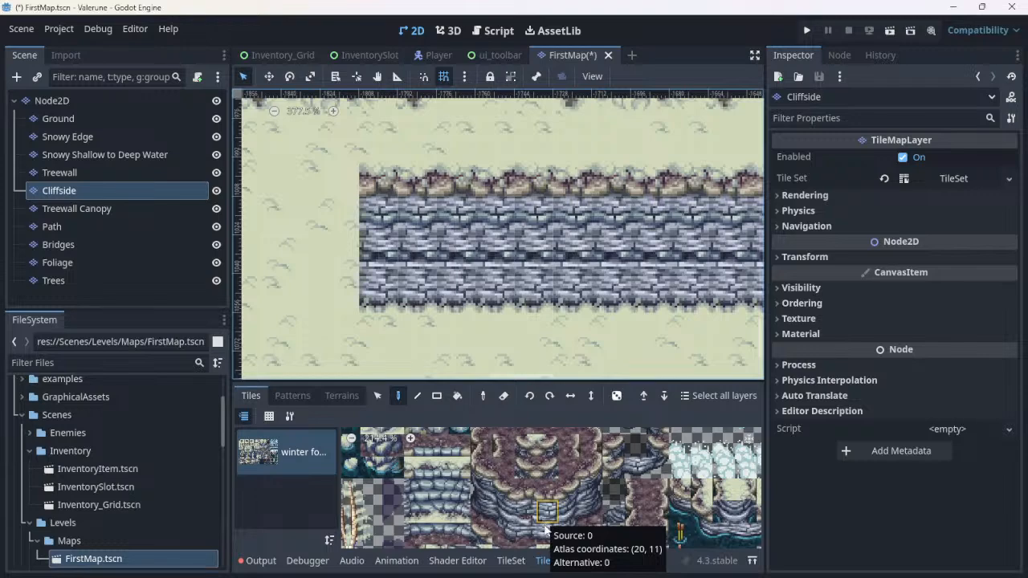
{"action": "middle_click_drag", "start_coordinate": [546, 533], "coordinate": [750, 558]}
{"action": "middle_click_drag", "start_coordinate": [875, 566], "coordinate": [442, 521]}
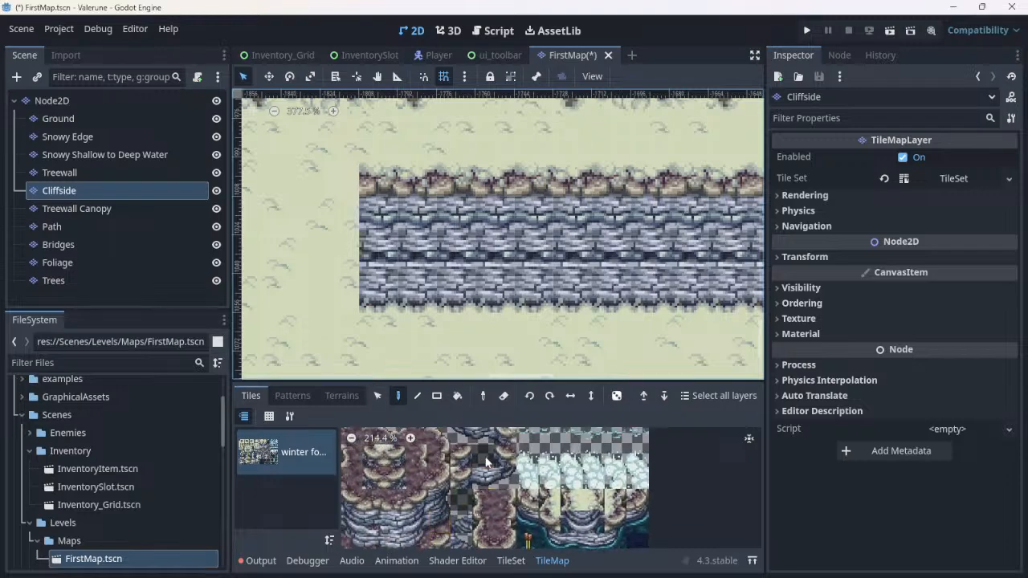
{"action": "middle_click_drag", "start_coordinate": [487, 457], "coordinate": [596, 577]}
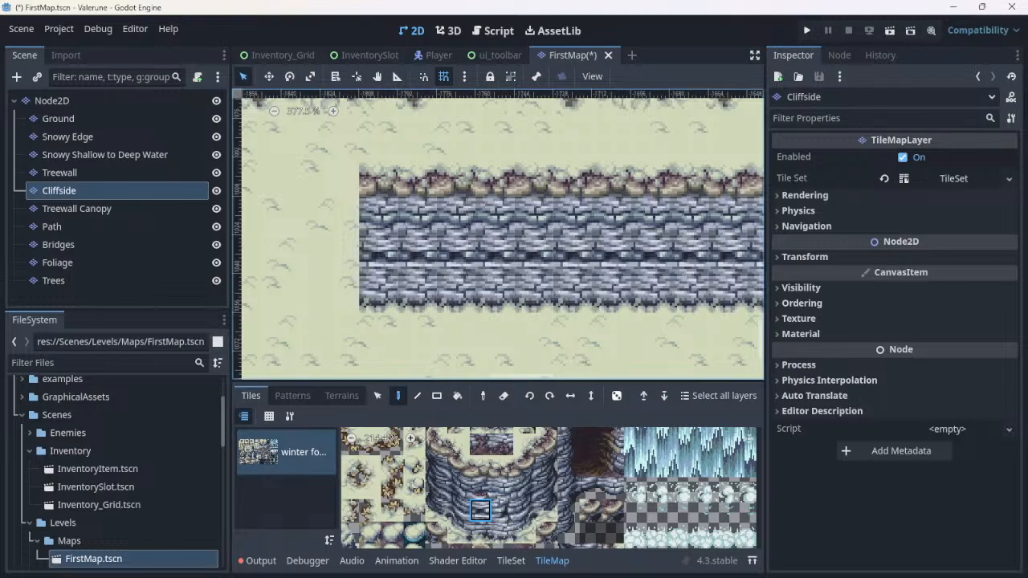
{"action": "middle_click_drag", "start_coordinate": [563, 491], "coordinate": [567, 569]}
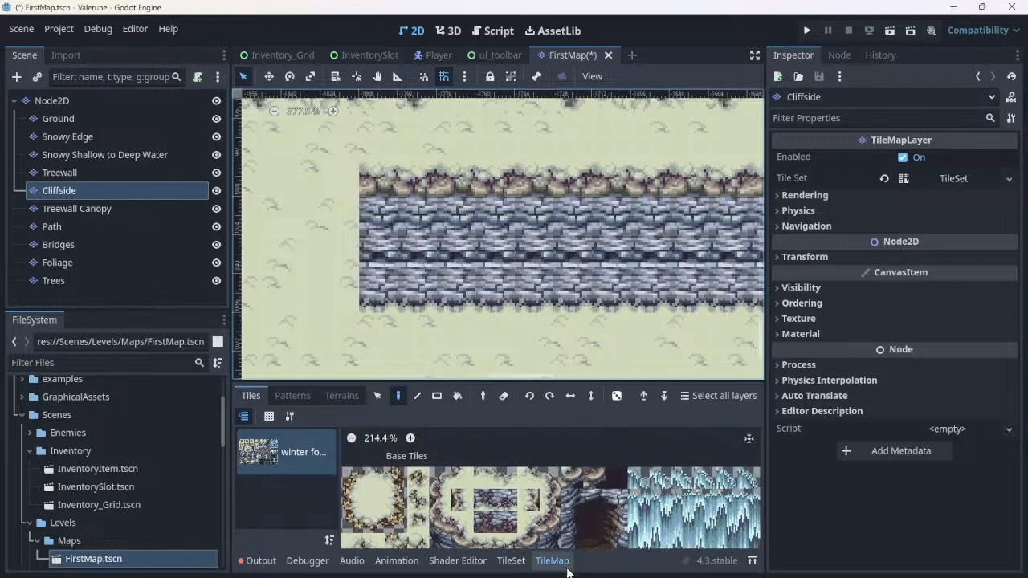
Step: Place the lower reddish rock-patch tile pair on the cliff face's middle and upper rows, and the upper pair beneath the middle-row patch
{"action": "left_click", "coordinate": [492, 511]}
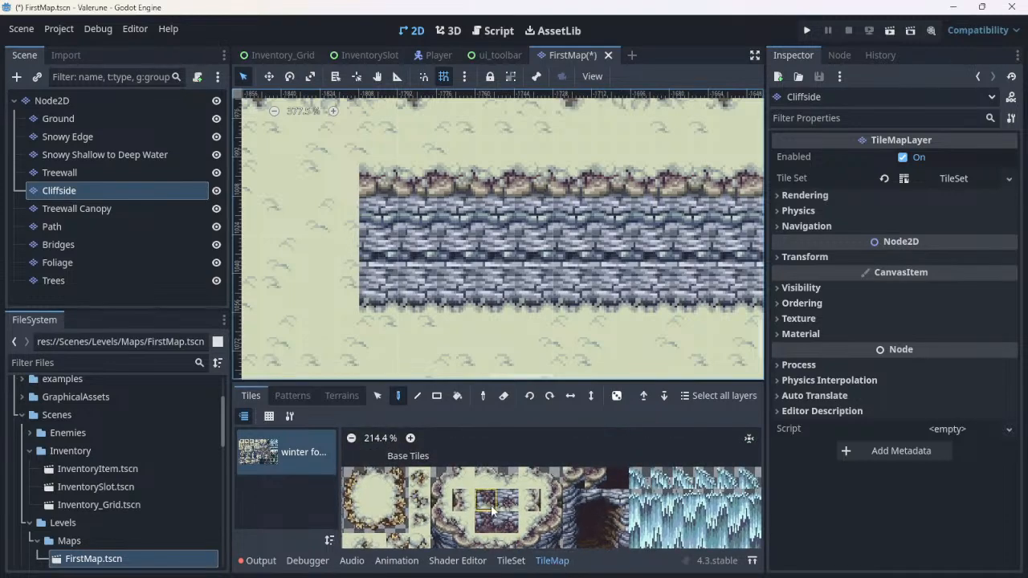
{"action": "left_click", "coordinate": [499, 522]}
{"action": "left_click_drag", "start_coordinate": [510, 527], "coordinate": [485, 524]}
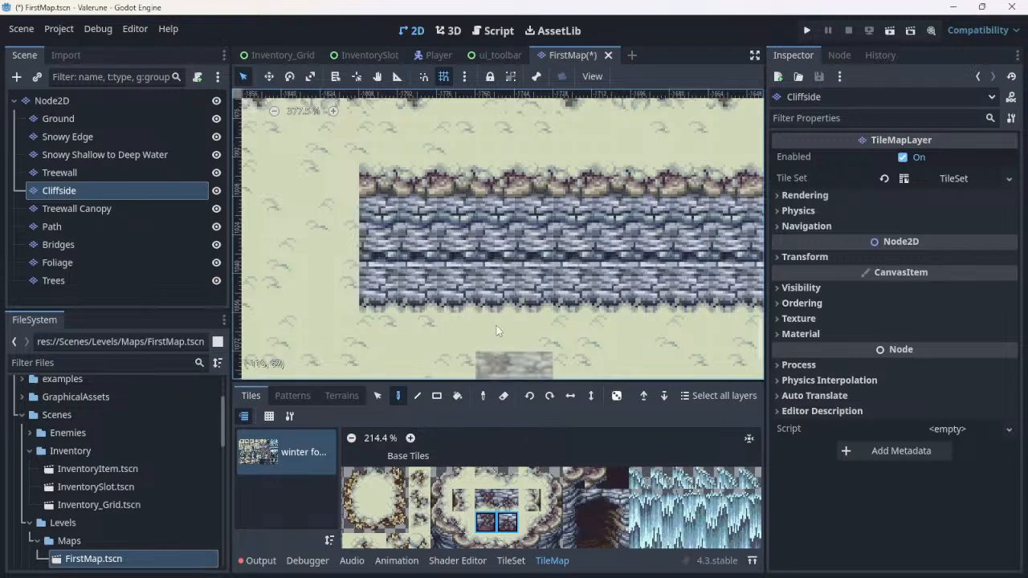
{"action": "left_click_drag", "start_coordinate": [487, 249], "coordinate": [592, 253]}
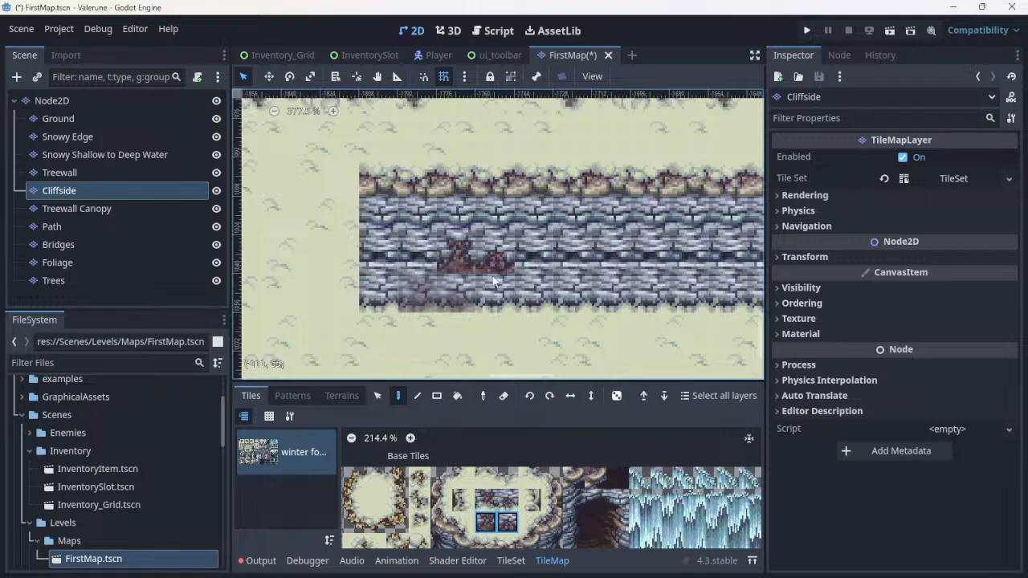
{"action": "left_click", "coordinate": [622, 238]}
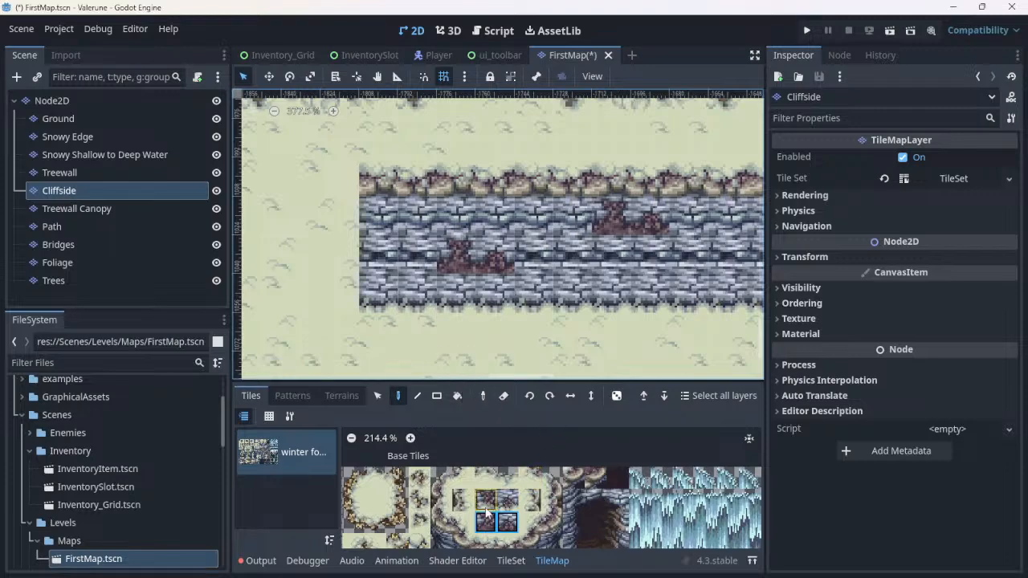
{"action": "left_click_drag", "start_coordinate": [485, 512], "coordinate": [503, 512]}
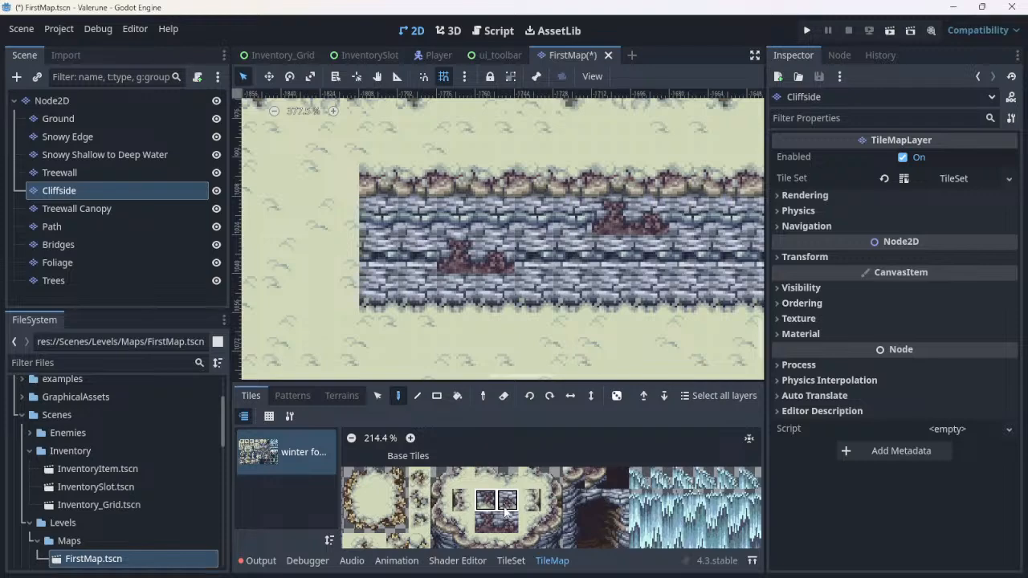
{"action": "left_click", "coordinate": [481, 294]}
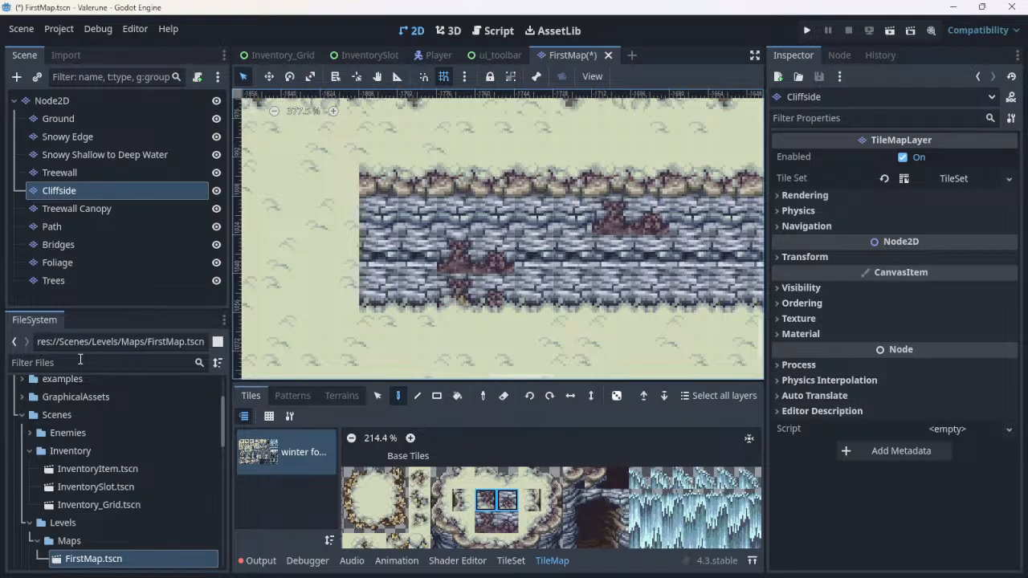
Step: Undo the reddish rock-patch placements on the cliff face's upper, middle and lower rows
{"action": "key", "text": "ctrl+z"}
{"action": "key", "text": "ctrl+z"}
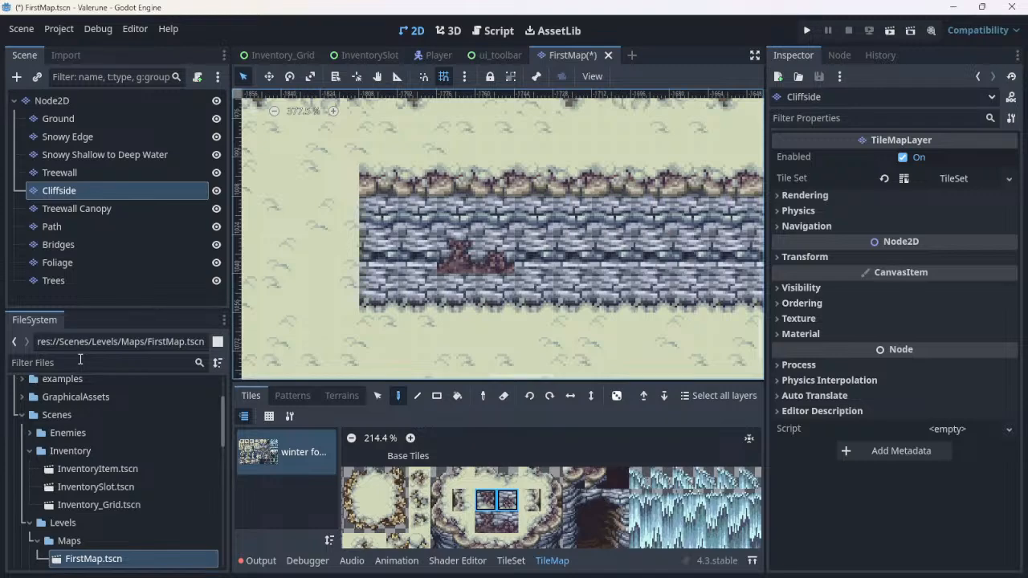
{"action": "key", "text": "ctrl+z"}
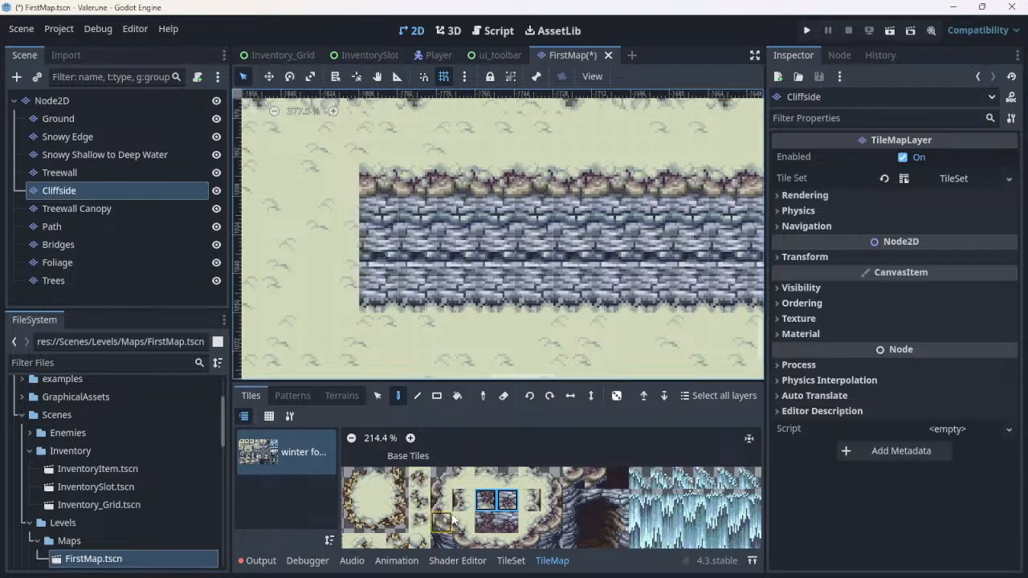
Step: Pick the cracked rock tile pair and place it at intervals along the cliff face's middle row, working eastward from near the western end
{"action": "middle_click_drag", "start_coordinate": [551, 513], "coordinate": [546, 447]}
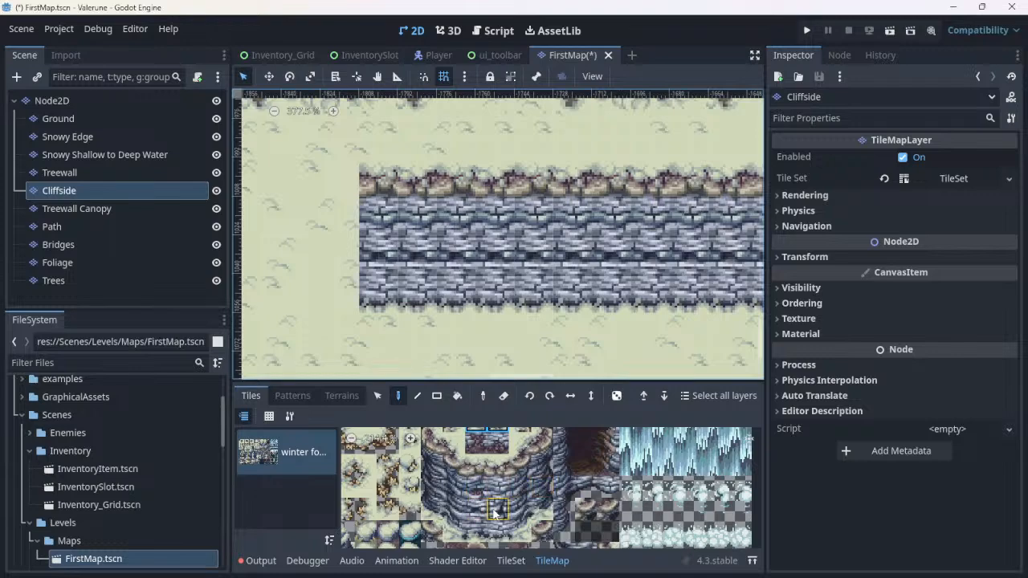
{"action": "left_click_drag", "start_coordinate": [495, 514], "coordinate": [486, 514]}
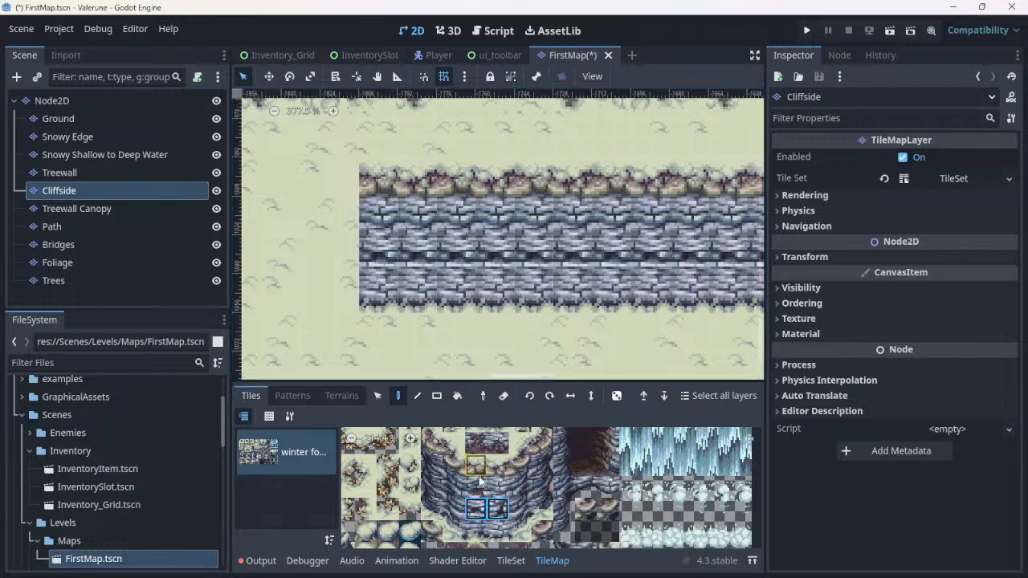
{"action": "left_click", "coordinate": [449, 253]}
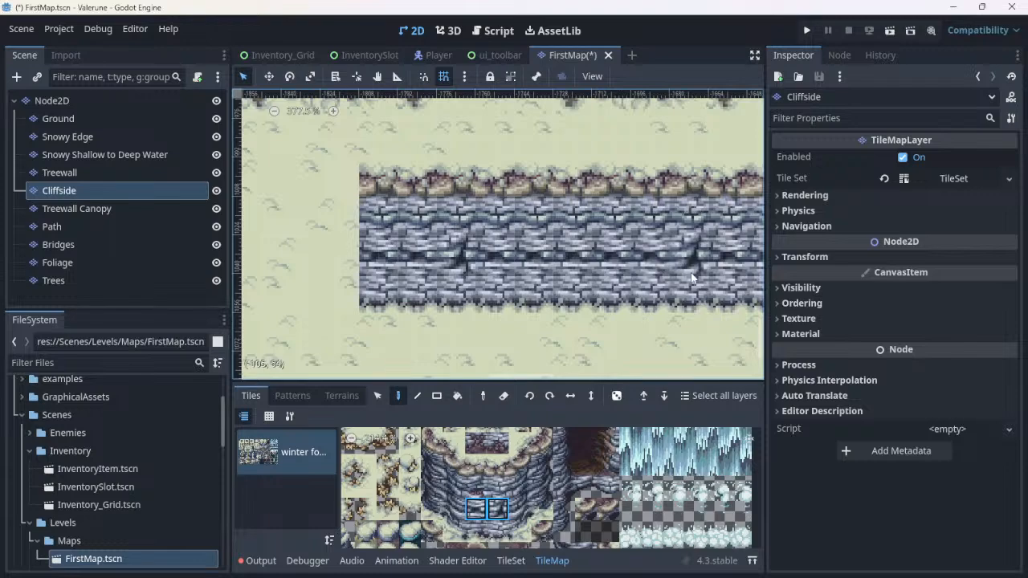
{"action": "middle_click_drag", "start_coordinate": [693, 278], "coordinate": [279, 310]}
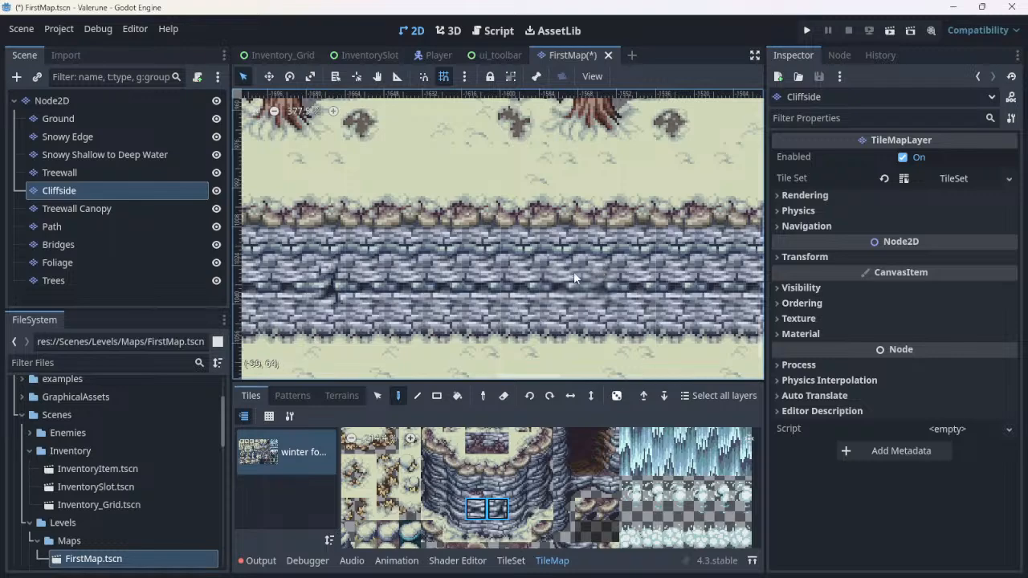
{"action": "left_click", "coordinate": [676, 277]}
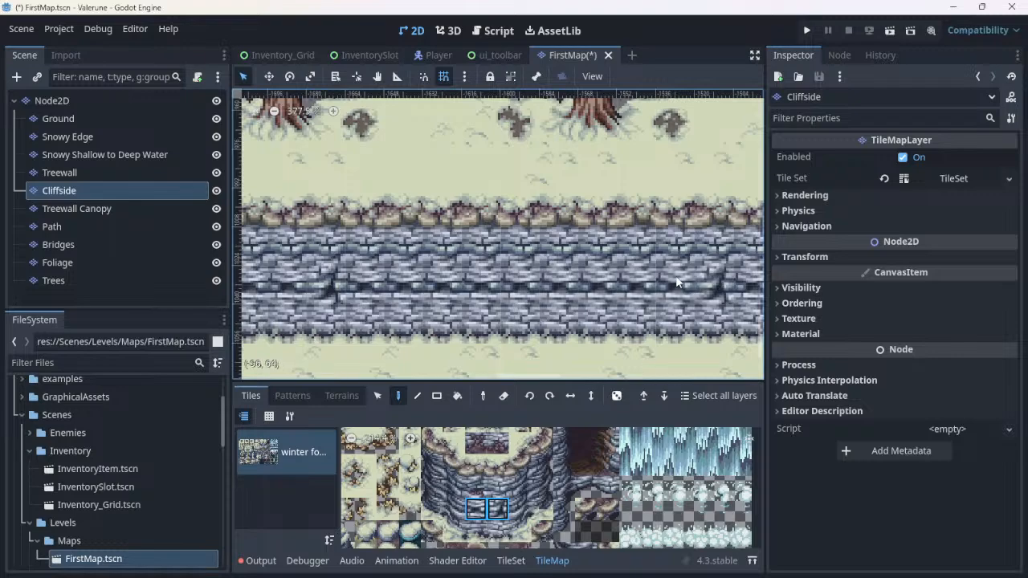
{"action": "middle_click_drag", "start_coordinate": [712, 301], "coordinate": [659, 296]}
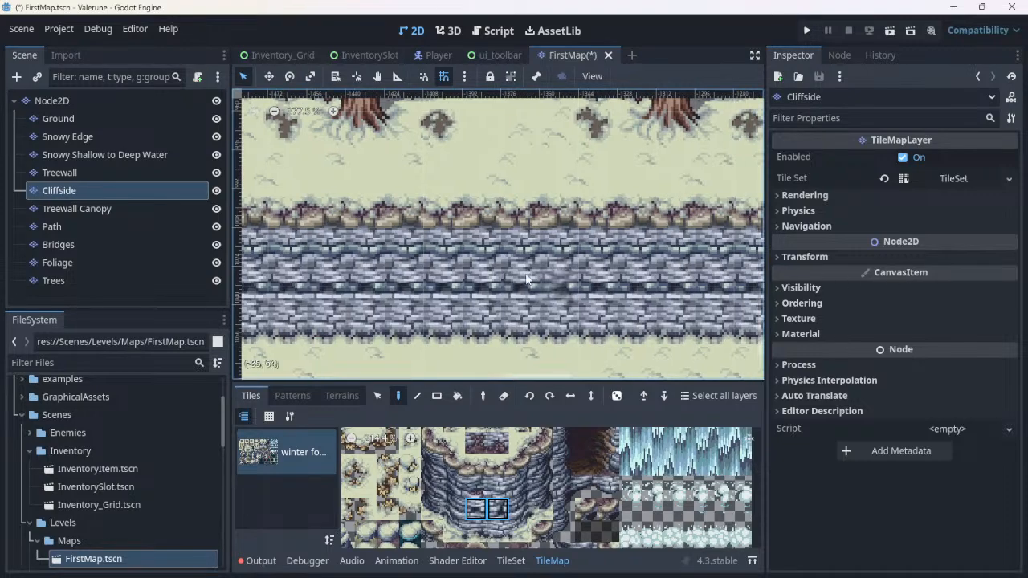
{"action": "left_click", "coordinate": [401, 298]}
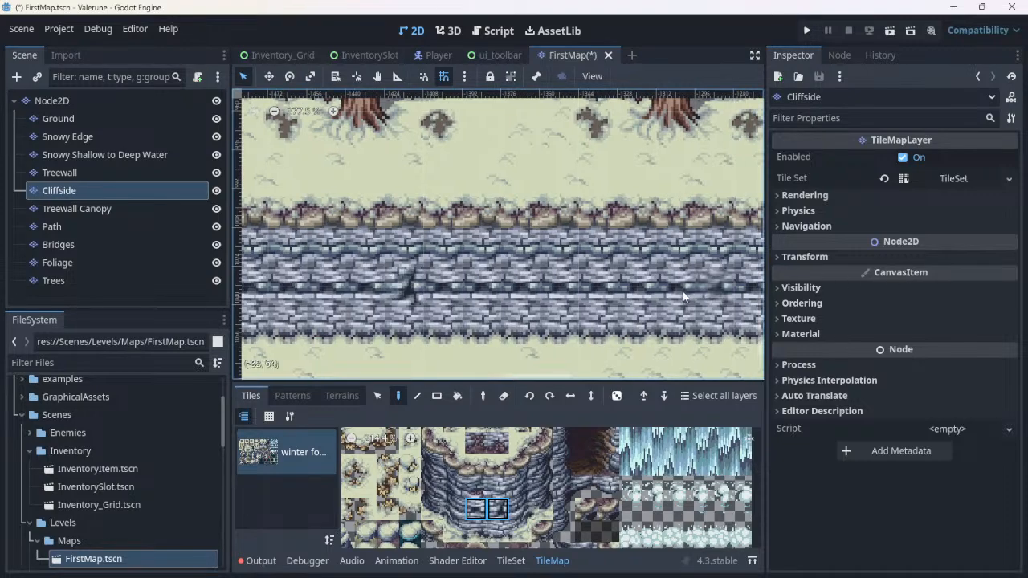
Step: Continue the irregularly spaced cracks along the middle row of the cliff face up to near the eastern corner
{"action": "middle_click_drag", "start_coordinate": [681, 290], "coordinate": [369, 294]}
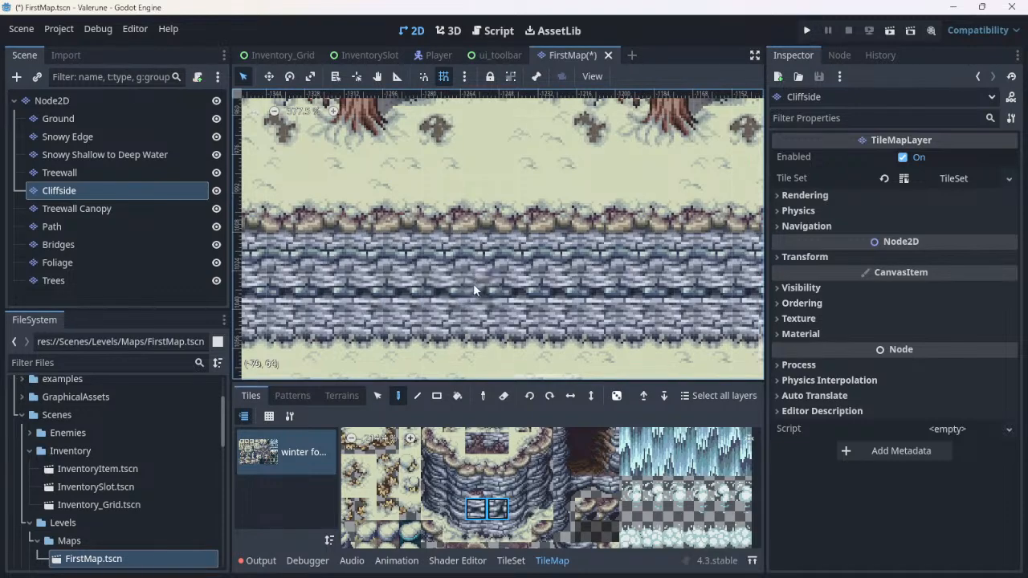
{"action": "left_click_drag", "start_coordinate": [473, 283], "coordinate": [559, 285]}
{"action": "middle_click_drag", "start_coordinate": [628, 289], "coordinate": [367, 296]}
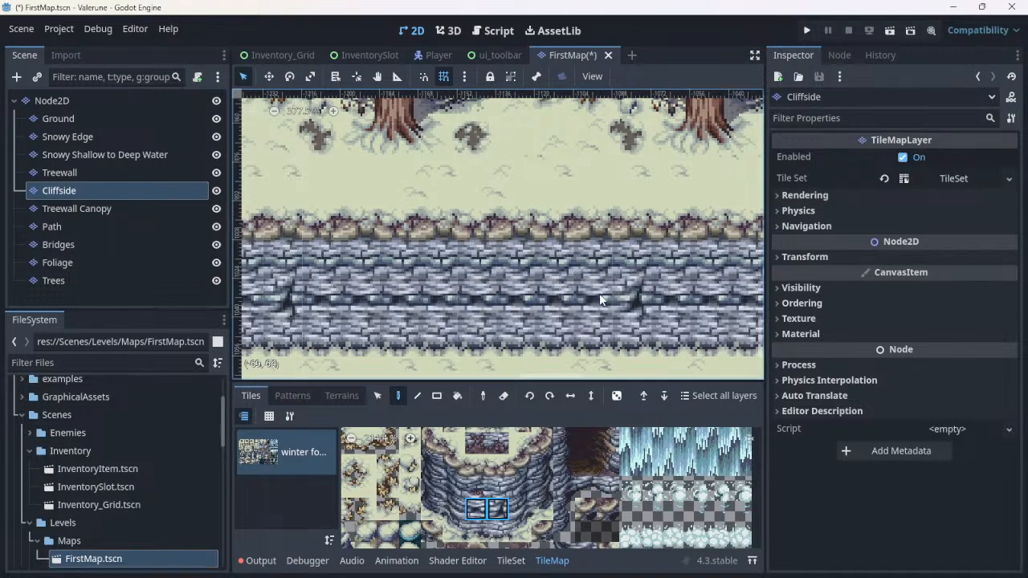
{"action": "middle_click_drag", "start_coordinate": [584, 315], "coordinate": [326, 315]}
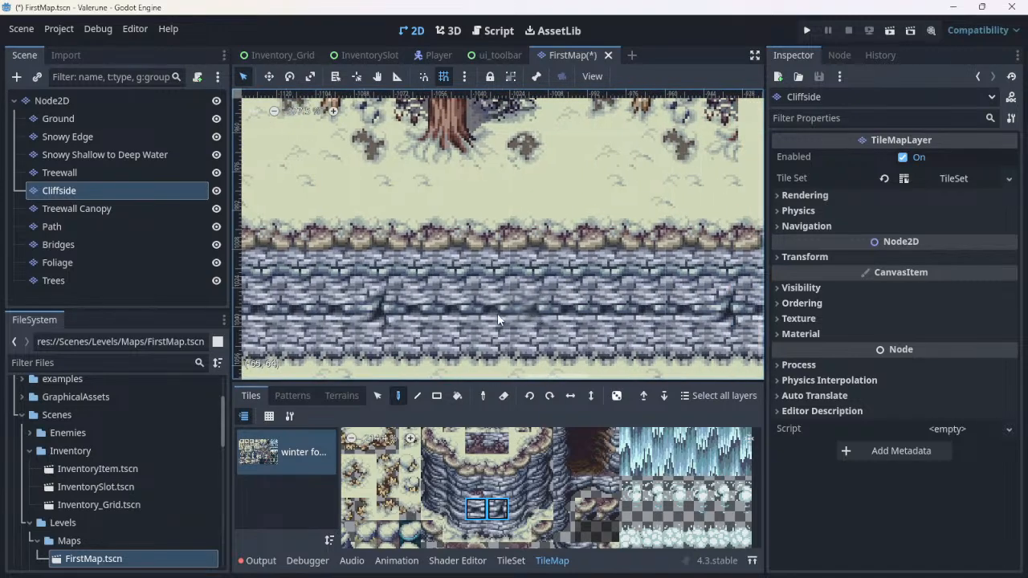
{"action": "middle_click_drag", "start_coordinate": [253, 299], "coordinate": [375, 242]}
{"action": "scroll", "coordinate": [312, 261], "scroll_direction": "down", "scroll_amount": 3}
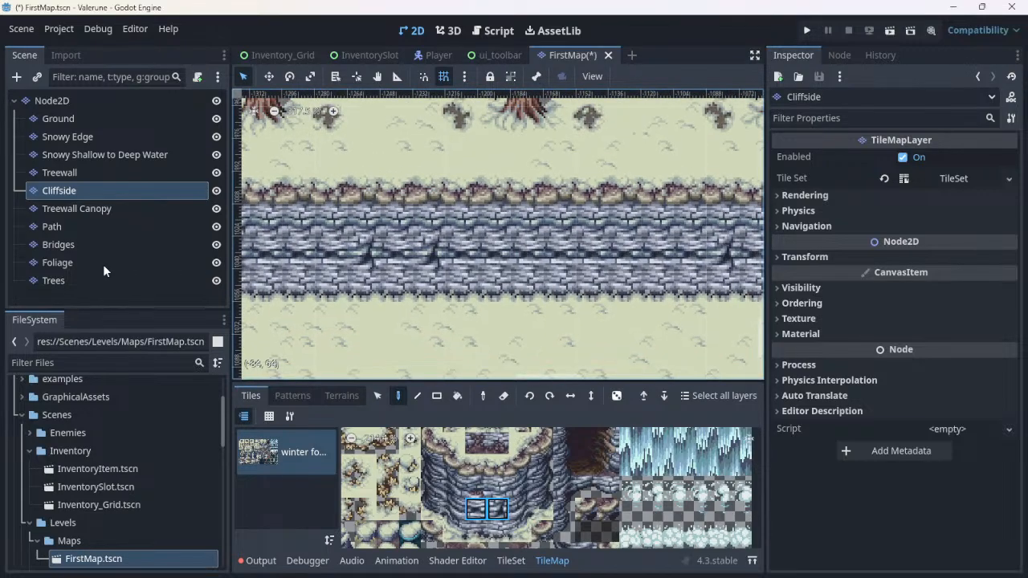
{"action": "scroll", "coordinate": [319, 268], "scroll_direction": "down", "scroll_amount": 3}
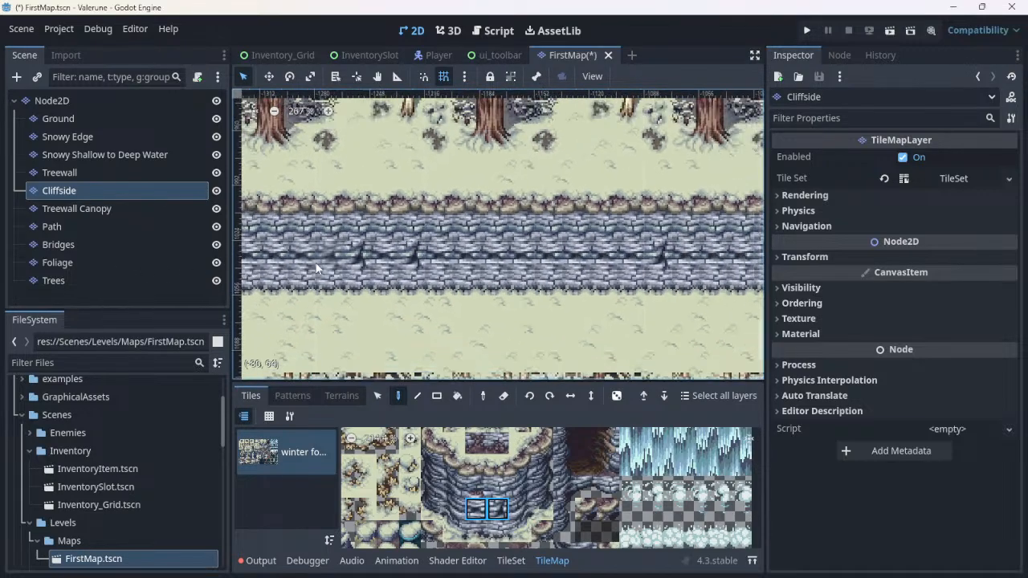
{"action": "scroll", "coordinate": [319, 268], "scroll_direction": "down", "scroll_amount": 3}
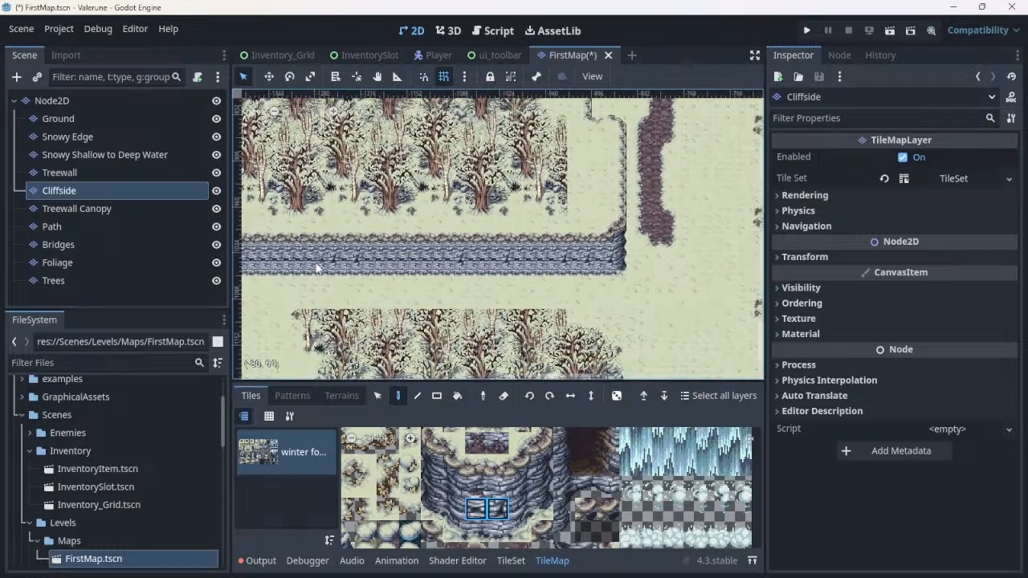
Step: Pick the single small reddish-patch rock tile and scatter it over the cliff face's upper and middle rows as far as the western end
{"action": "middle_click_drag", "start_coordinate": [316, 263], "coordinate": [480, 270]}
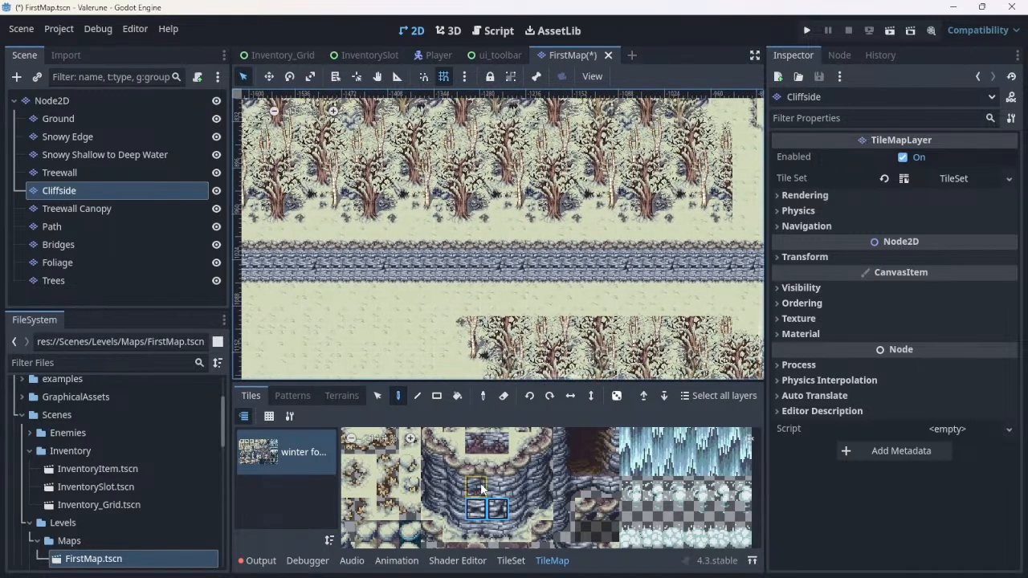
{"action": "left_click", "coordinate": [480, 488]}
{"action": "scroll", "coordinate": [364, 320], "scroll_direction": "up", "scroll_amount": 3}
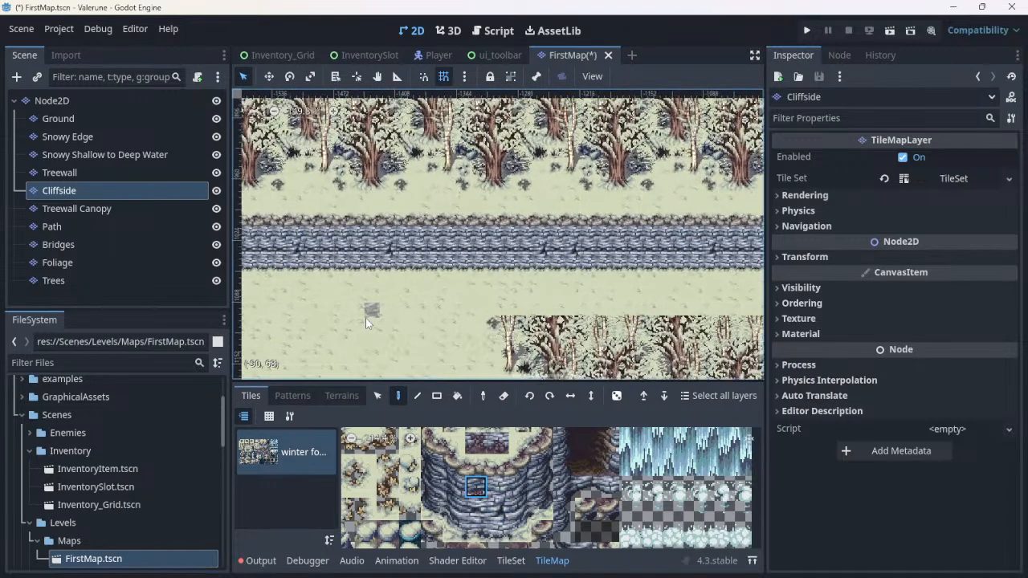
{"action": "scroll", "coordinate": [366, 318], "scroll_direction": "up", "scroll_amount": 1}
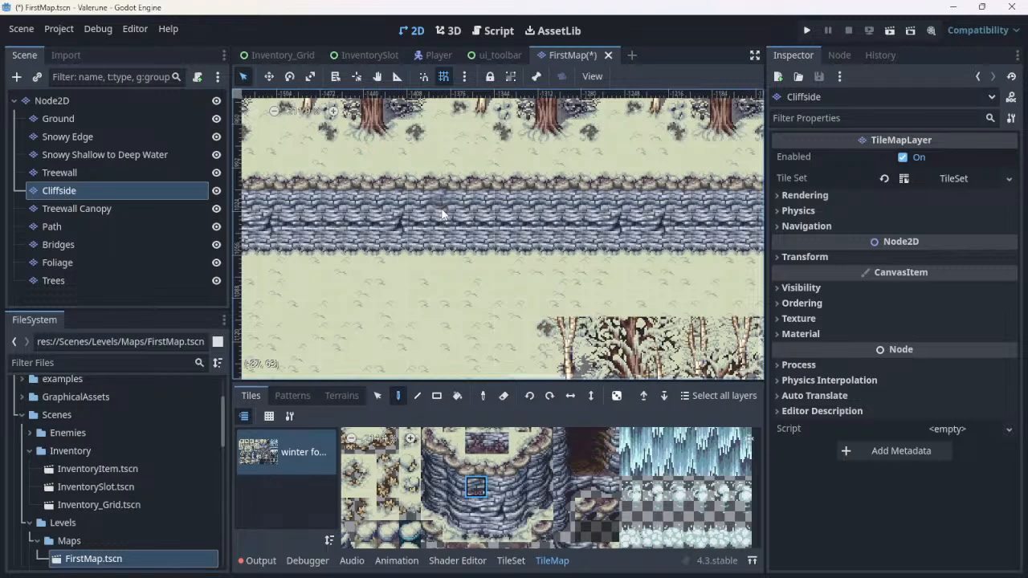
{"action": "left_click", "coordinate": [442, 213]}
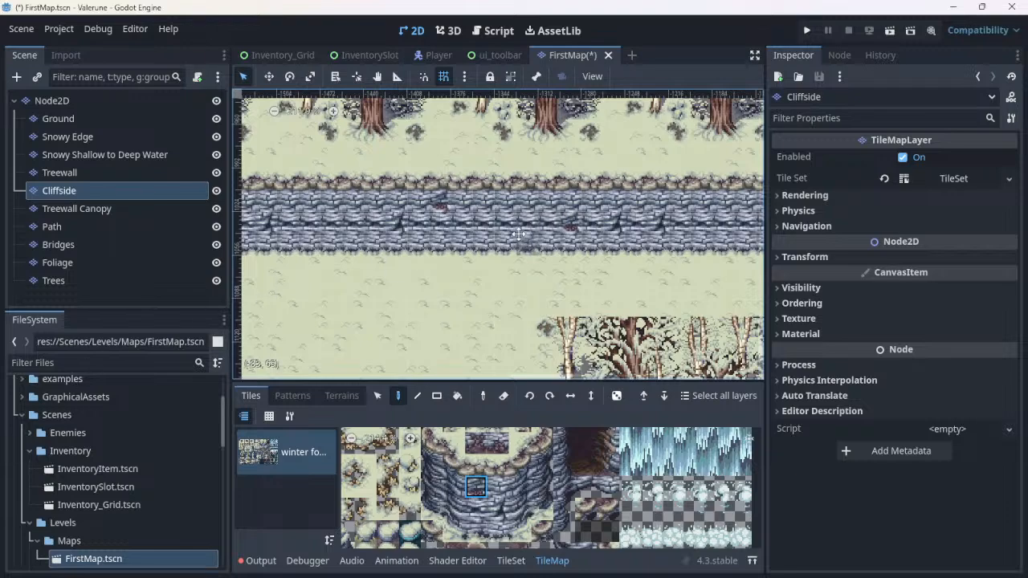
{"action": "middle_click_drag", "start_coordinate": [547, 234], "coordinate": [689, 234]}
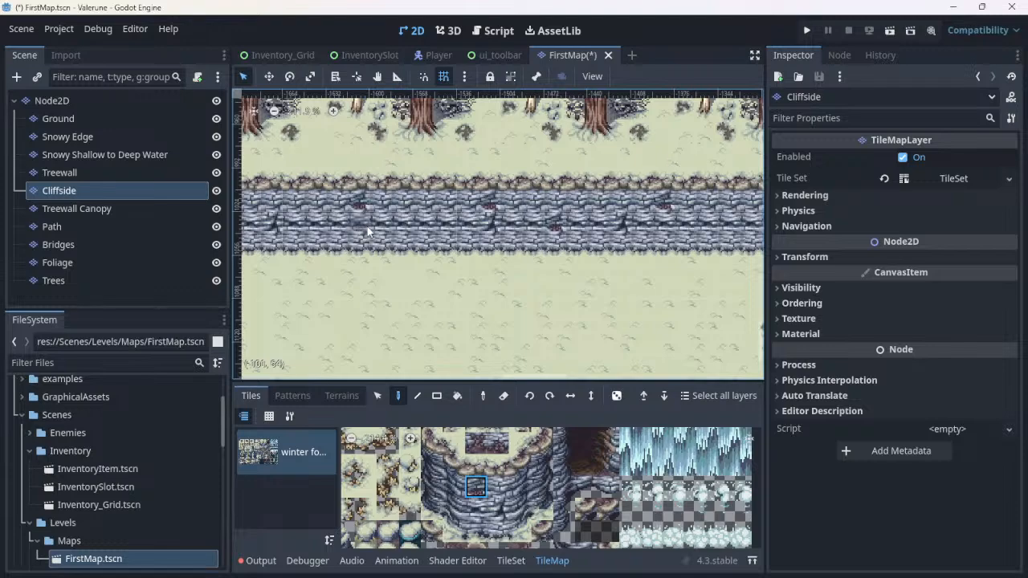
{"action": "middle_click_drag", "start_coordinate": [367, 226], "coordinate": [611, 227]}
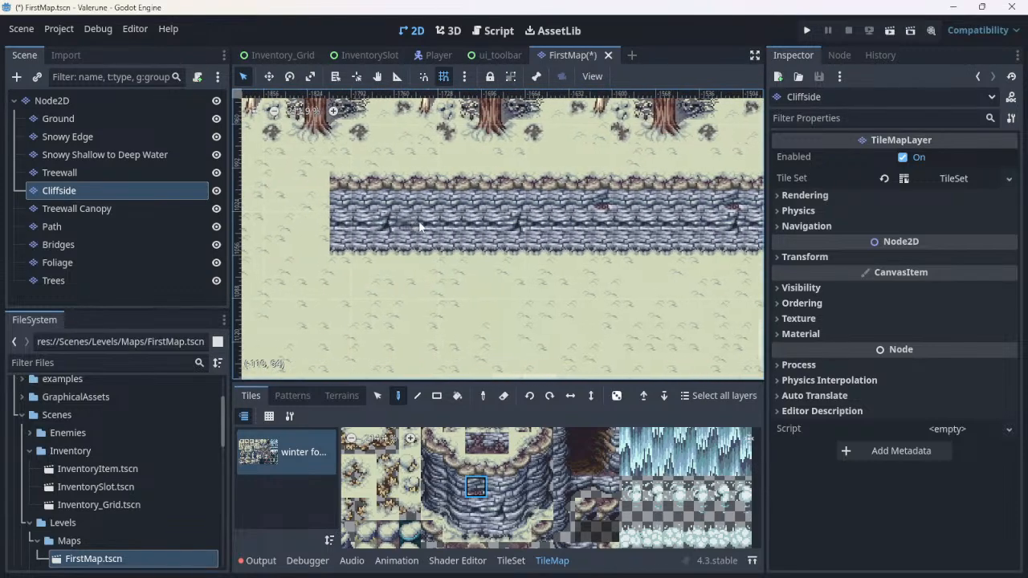
{"action": "left_click", "coordinate": [347, 202]}
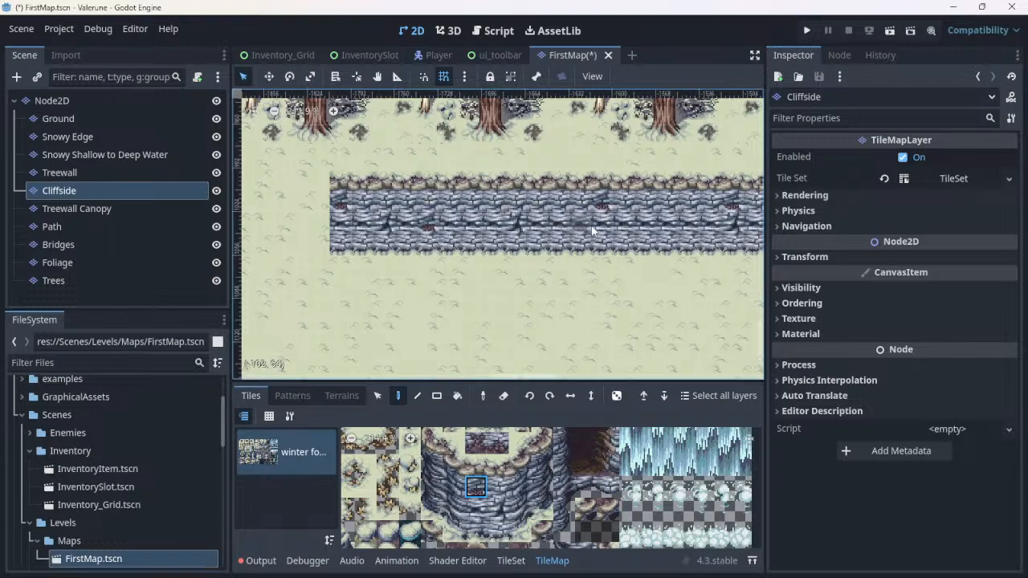
Step: Scatter more small reddish-patch tiles over the eastern stretch of the cliff face up to the corner and check their spacing
{"action": "middle_click_drag", "start_coordinate": [596, 227], "coordinate": [519, 246]}
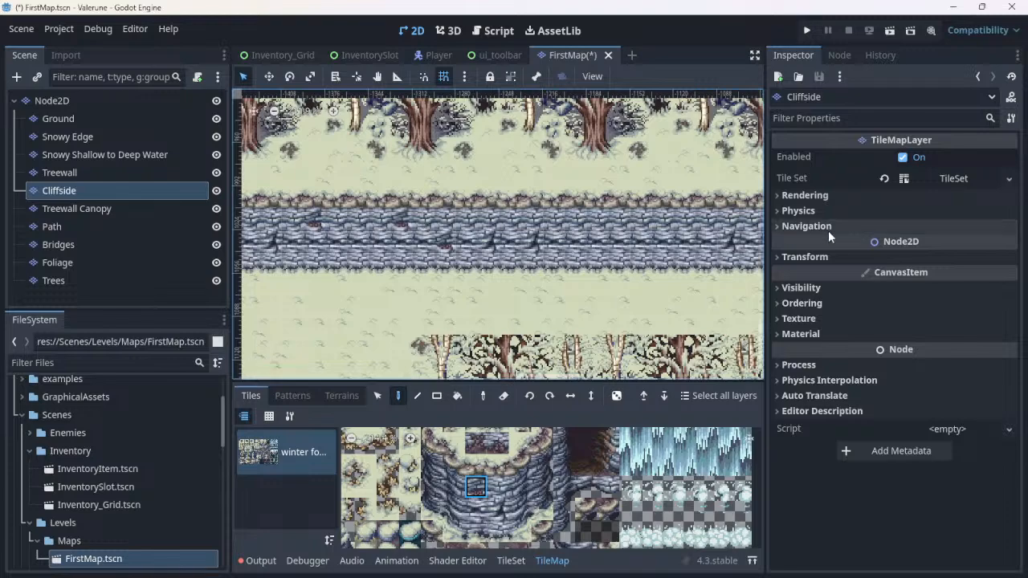
{"action": "middle_click_drag", "start_coordinate": [719, 248], "coordinate": [499, 257]}
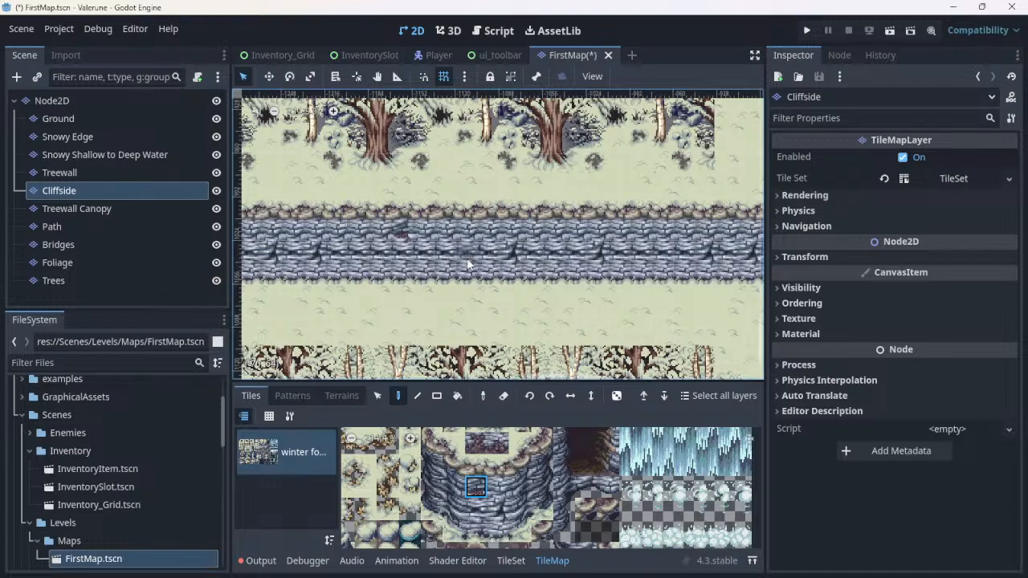
{"action": "middle_click_drag", "start_coordinate": [649, 272], "coordinate": [494, 274]}
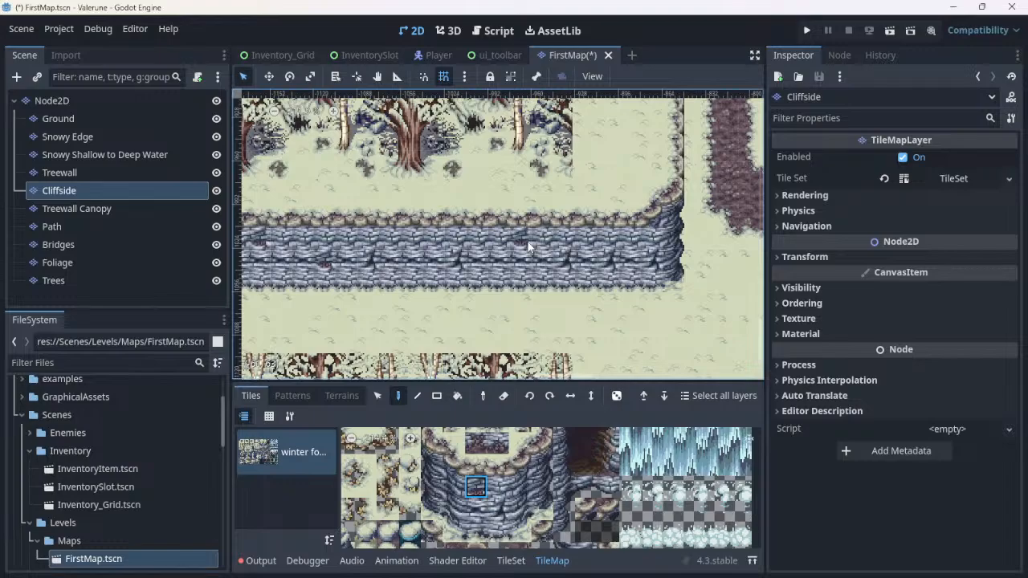
{"action": "scroll", "coordinate": [481, 290], "scroll_direction": "down", "scroll_amount": 17}
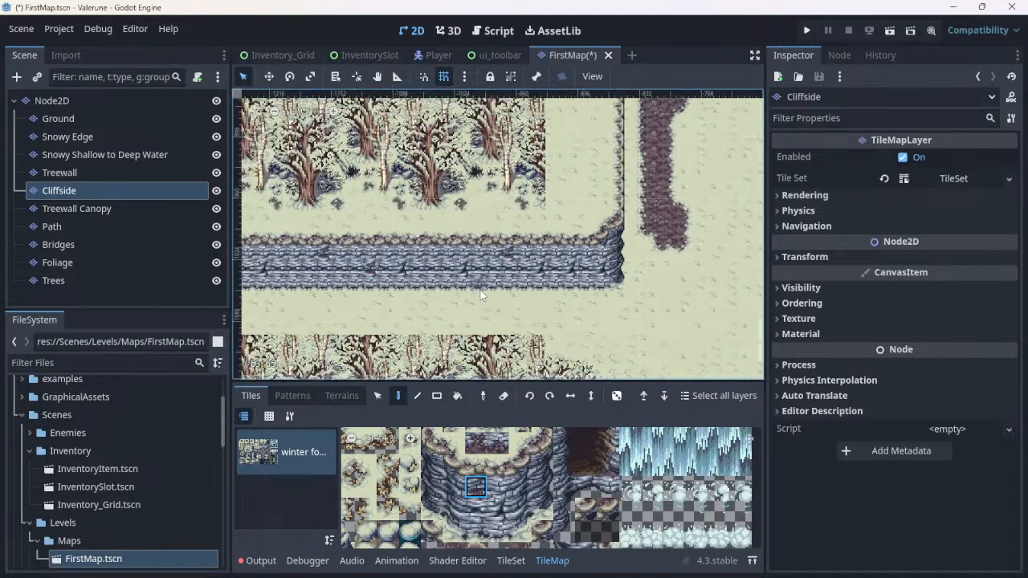
{"action": "scroll", "coordinate": [480, 290], "scroll_direction": "up", "scroll_amount": 5}
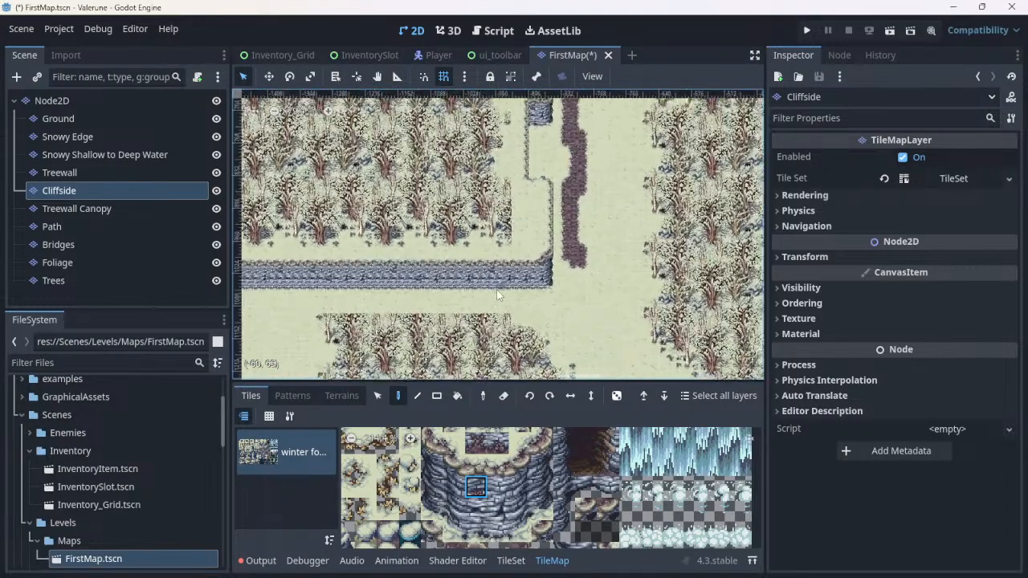
{"action": "scroll", "coordinate": [497, 294], "scroll_direction": "up", "scroll_amount": 2}
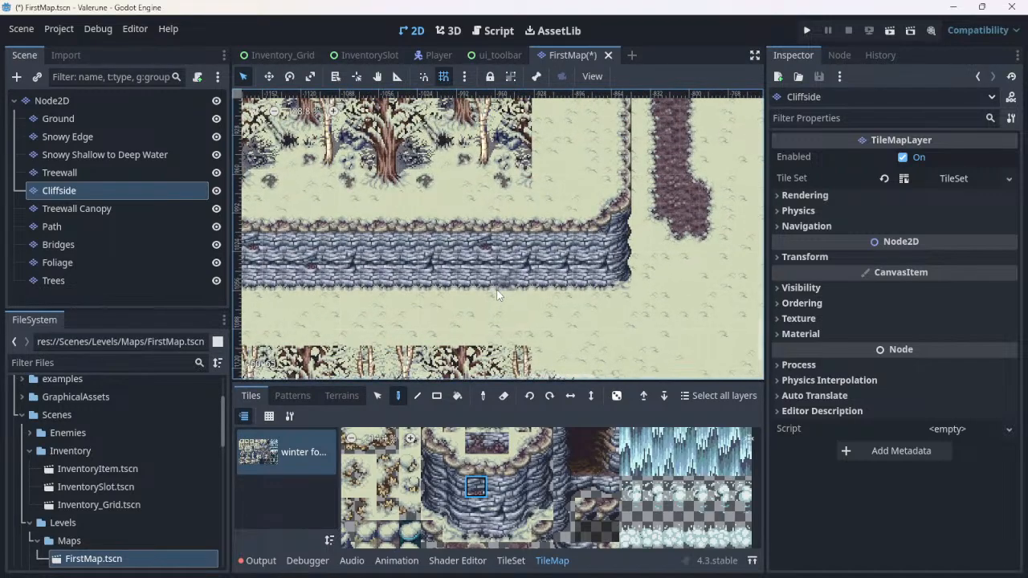
{"action": "middle_click_drag", "start_coordinate": [452, 300], "coordinate": [534, 301]}
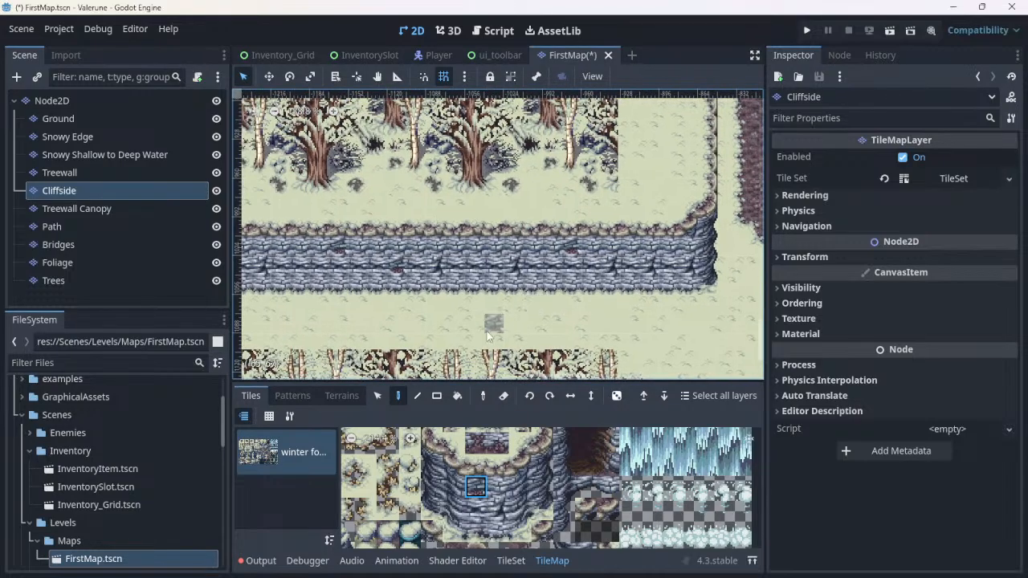
Step: Examine the tree wall's square-cut southeastern edge above the cliff and look through the Treewall Canopy tiles for a suitable corner piece
{"action": "scroll", "coordinate": [487, 331], "scroll_direction": "down", "scroll_amount": 5}
{"action": "scroll", "coordinate": [488, 334], "scroll_direction": "down", "scroll_amount": 2}
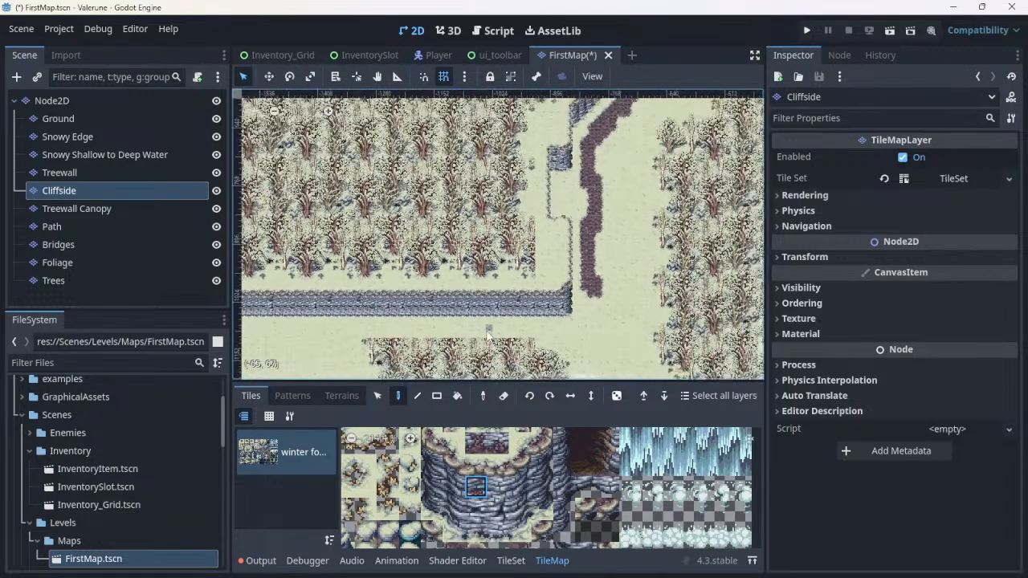
{"action": "middle_click_drag", "start_coordinate": [487, 334], "coordinate": [420, 110]}
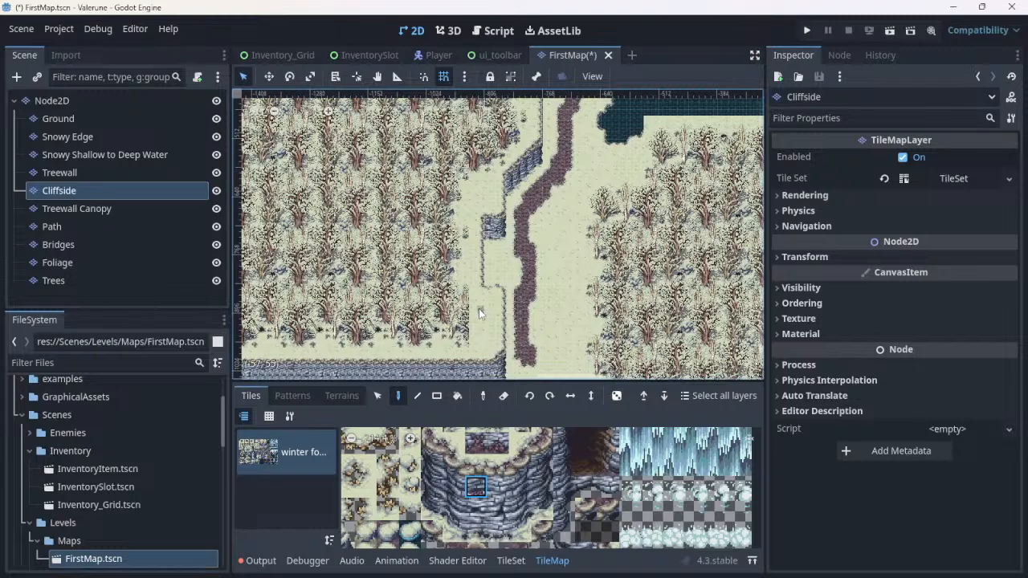
{"action": "scroll", "coordinate": [478, 308], "scroll_direction": "up", "scroll_amount": 2}
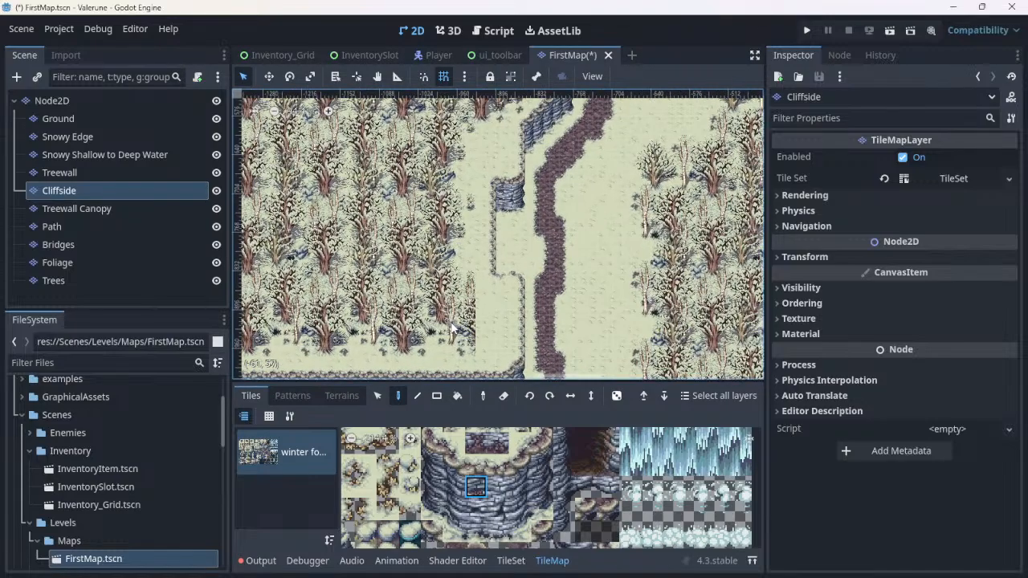
{"action": "scroll", "coordinate": [454, 328], "scroll_direction": "up", "scroll_amount": 3}
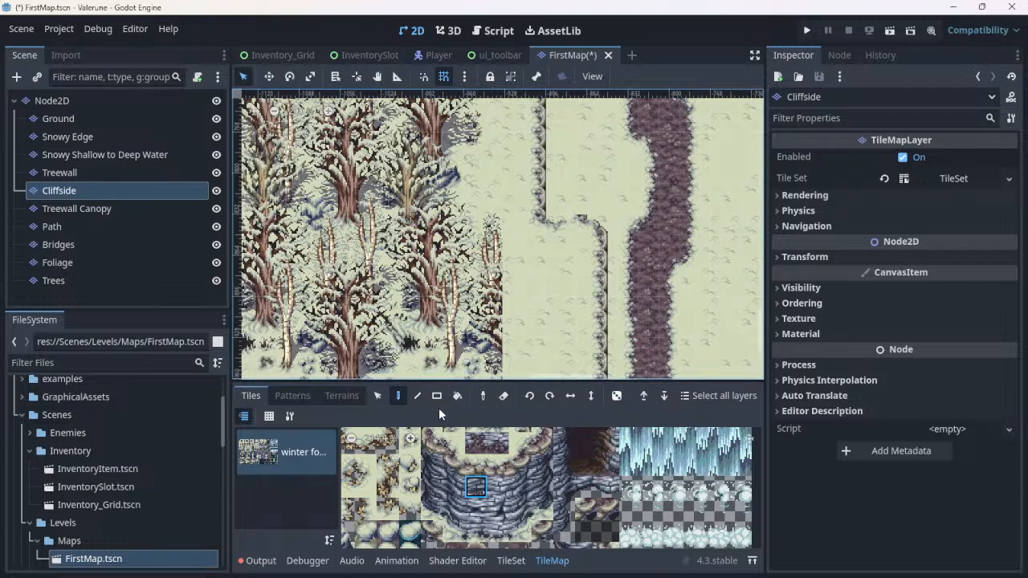
{"action": "left_click", "coordinate": [121, 208]}
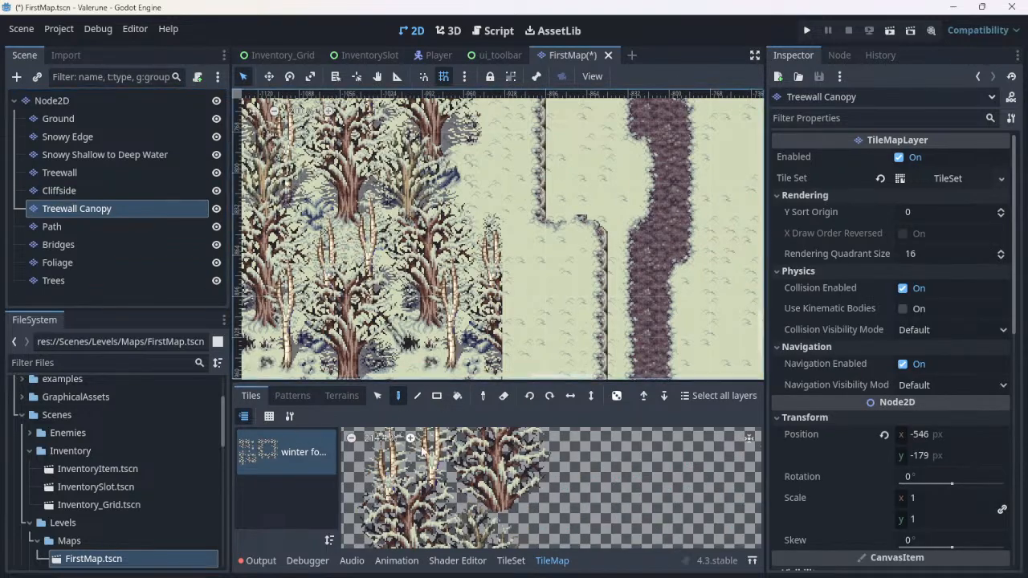
{"action": "scroll", "coordinate": [422, 450], "scroll_direction": "down", "scroll_amount": 5}
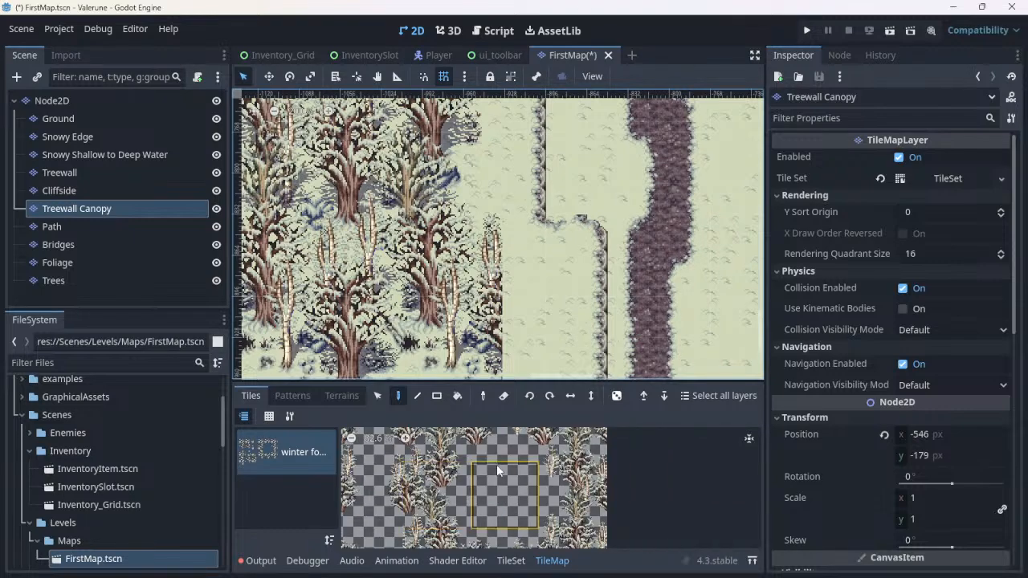
{"action": "middle_click_drag", "start_coordinate": [491, 467], "coordinate": [668, 465]}
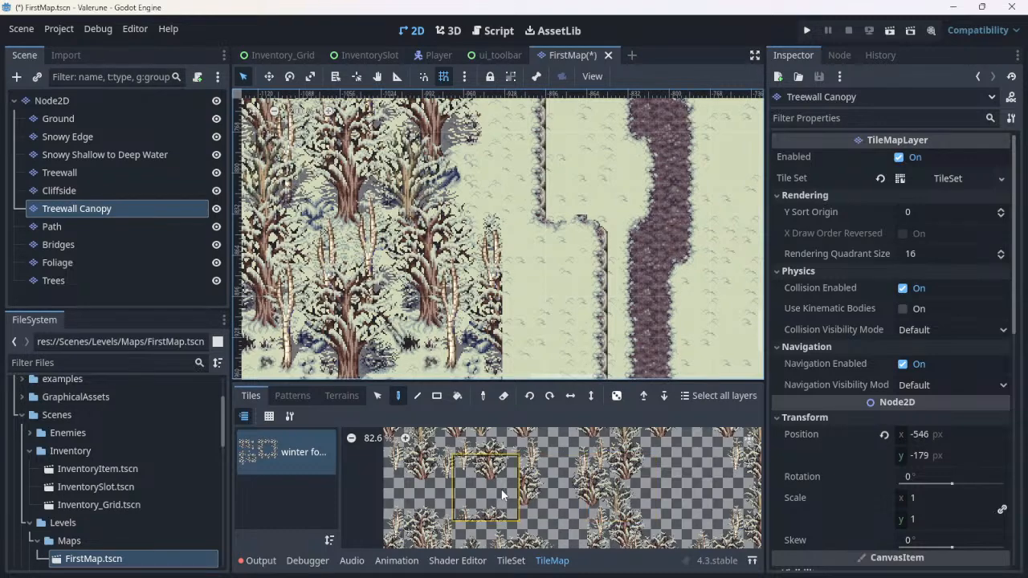
{"action": "middle_click_drag", "start_coordinate": [551, 508], "coordinate": [528, 415]}
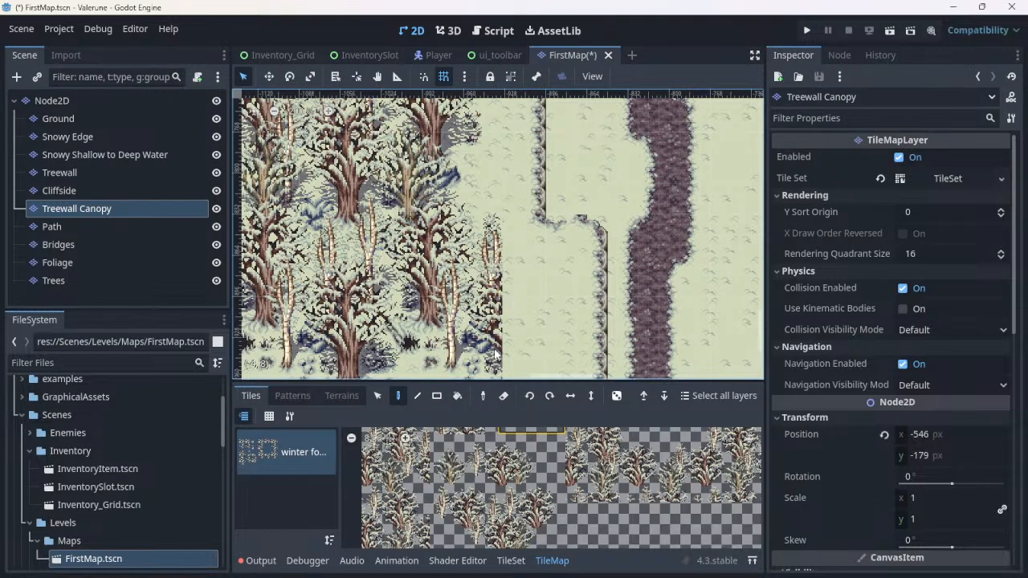
Step: Erase the square-cut tree block at the southeast corner above the cliff on the Treewall layer and place the rounded southeast corner tile there
{"action": "middle_click_drag", "start_coordinate": [494, 348], "coordinate": [535, 317]}
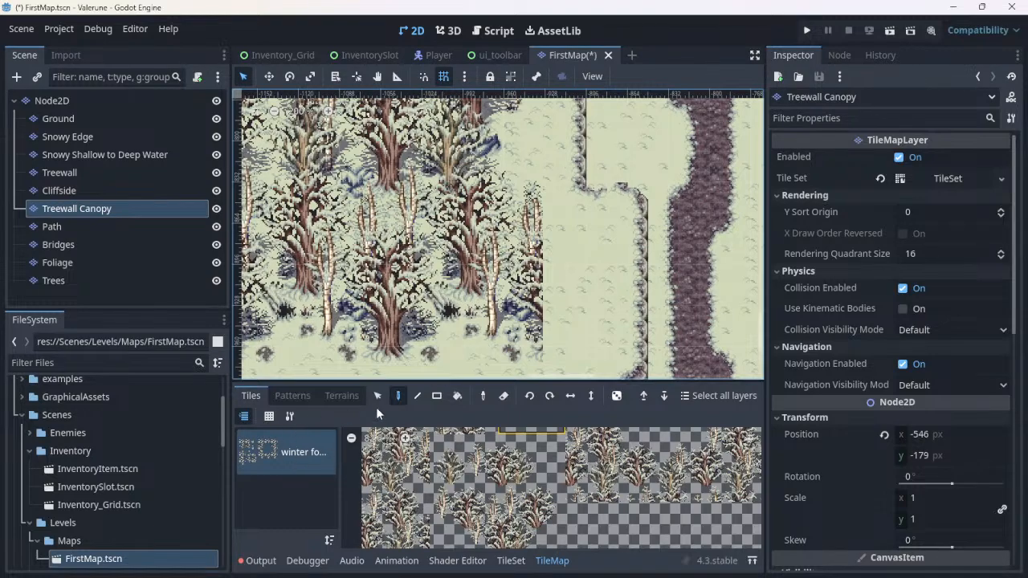
{"action": "left_click", "coordinate": [505, 397]}
{"action": "left_click", "coordinate": [77, 172]}
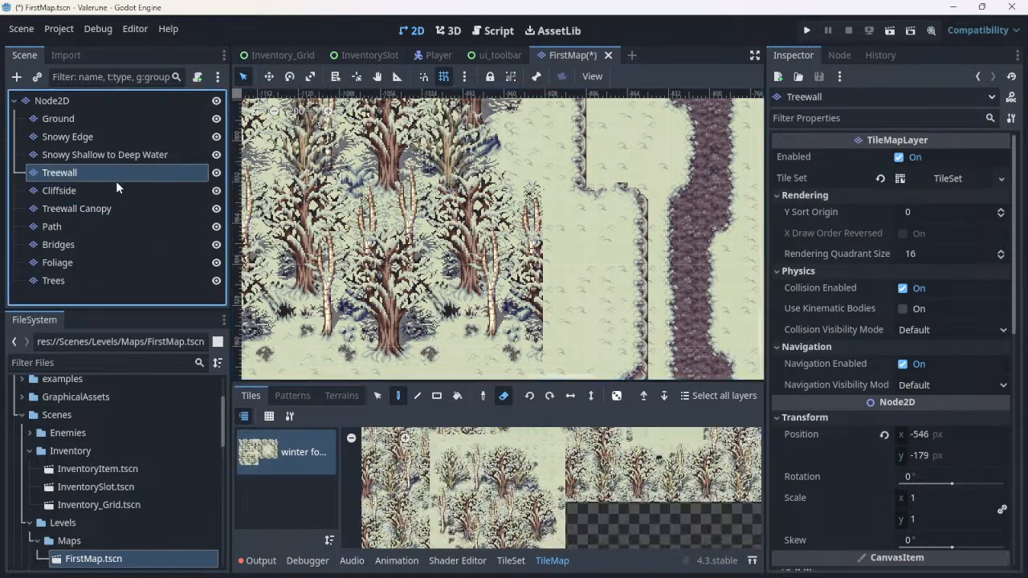
{"action": "left_click", "coordinate": [395, 231]}
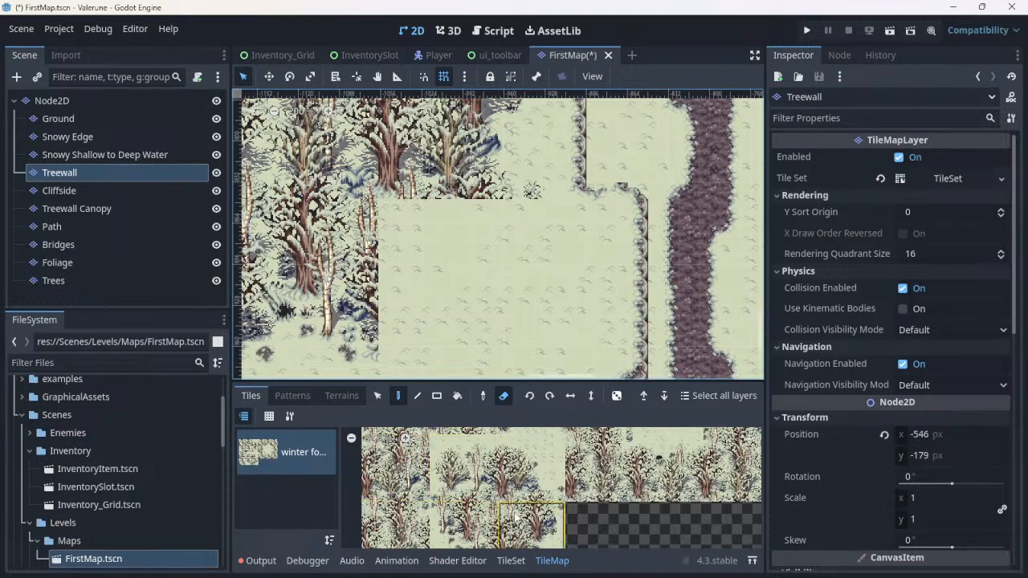
{"action": "left_click", "coordinate": [533, 537]}
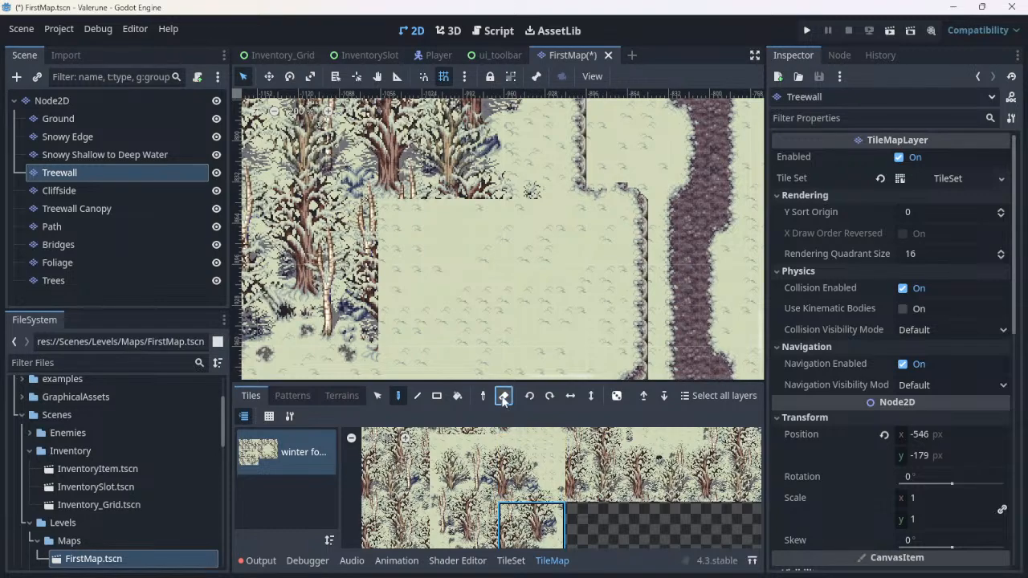
{"action": "left_click", "coordinate": [424, 212]}
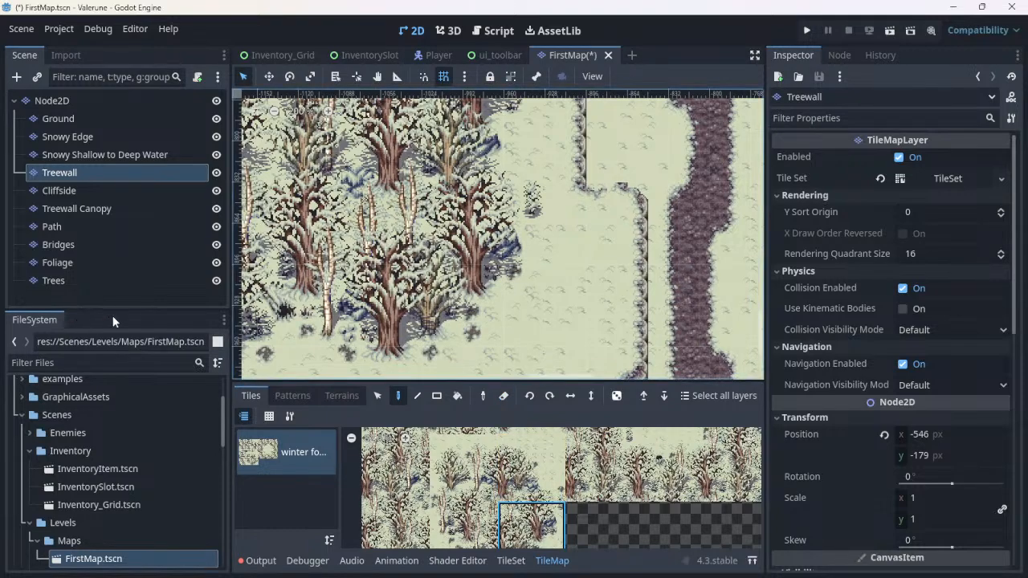
Step: Inspect the gap between the cliff base and the southern tree wall, and look through the Treewall Canopy tiles for a piece to fill it
{"action": "scroll", "coordinate": [294, 286], "scroll_direction": "down", "scroll_amount": 6}
{"action": "scroll", "coordinate": [294, 287], "scroll_direction": "down", "scroll_amount": 4}
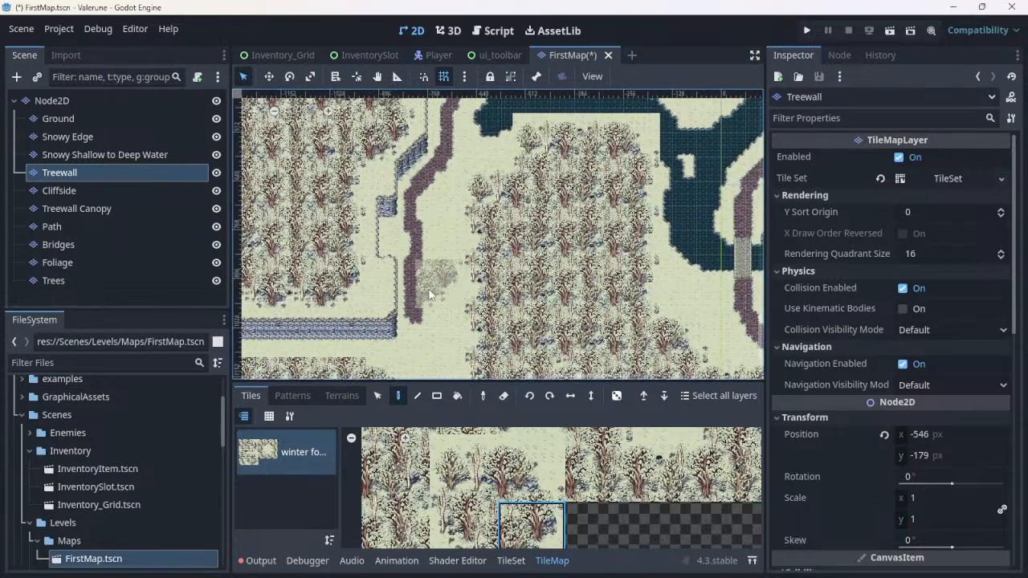
{"action": "scroll", "coordinate": [431, 302], "scroll_direction": "up", "scroll_amount": 1}
{"action": "middle_click_drag", "start_coordinate": [431, 302], "coordinate": [544, 275]}
{"action": "scroll", "coordinate": [503, 324], "scroll_direction": "up", "scroll_amount": 3}
{"action": "scroll", "coordinate": [503, 325], "scroll_direction": "up", "scroll_amount": 4}
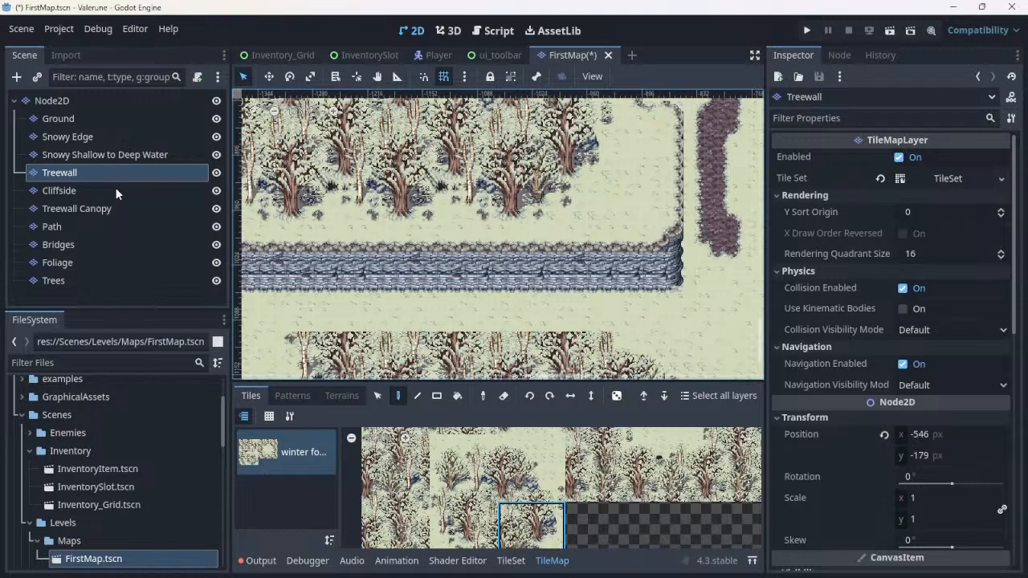
{"action": "left_click", "coordinate": [110, 209]}
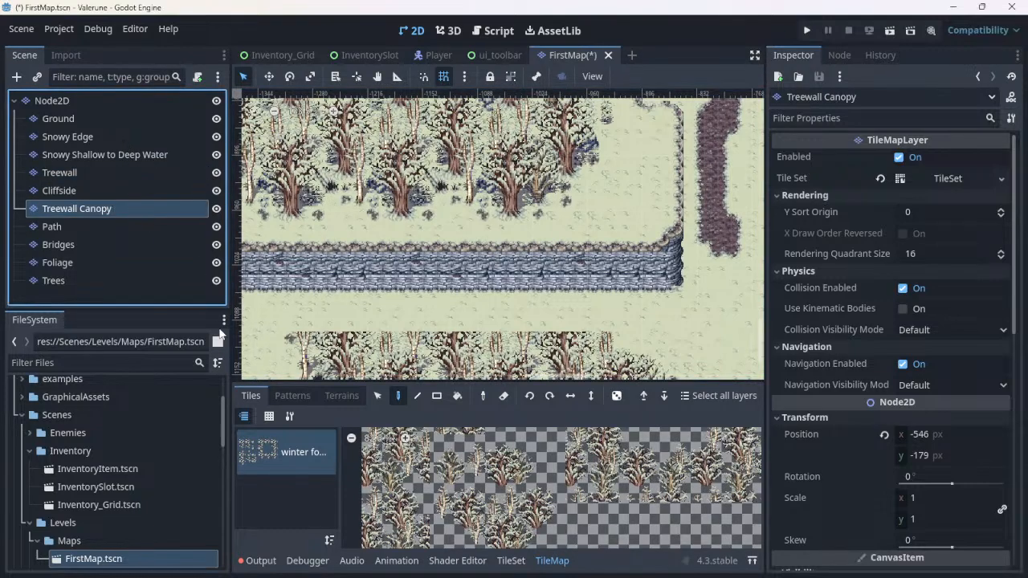
{"action": "left_click", "coordinate": [595, 490]}
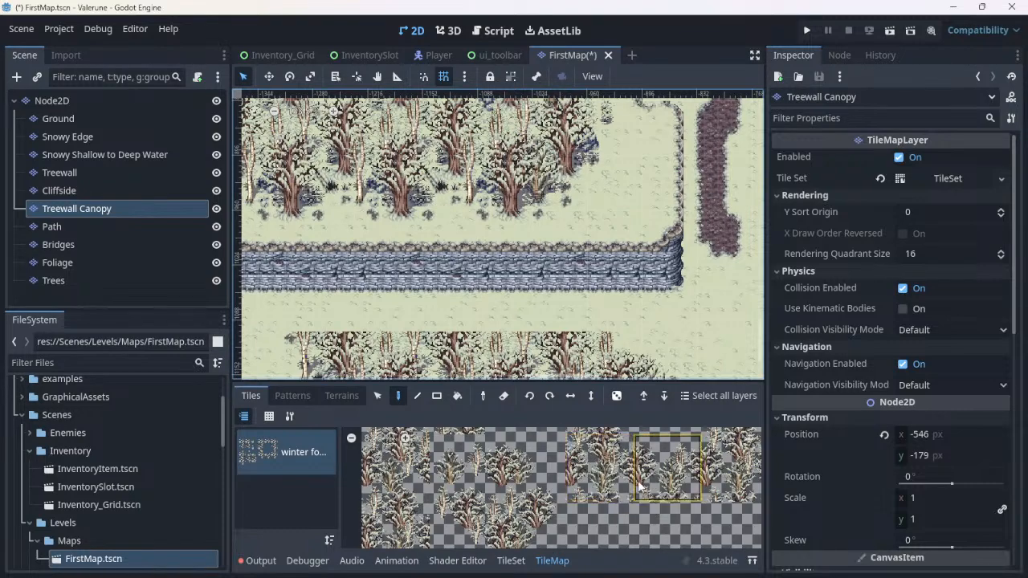
{"action": "left_click", "coordinate": [555, 487]}
{"action": "left_click", "coordinate": [463, 490]}
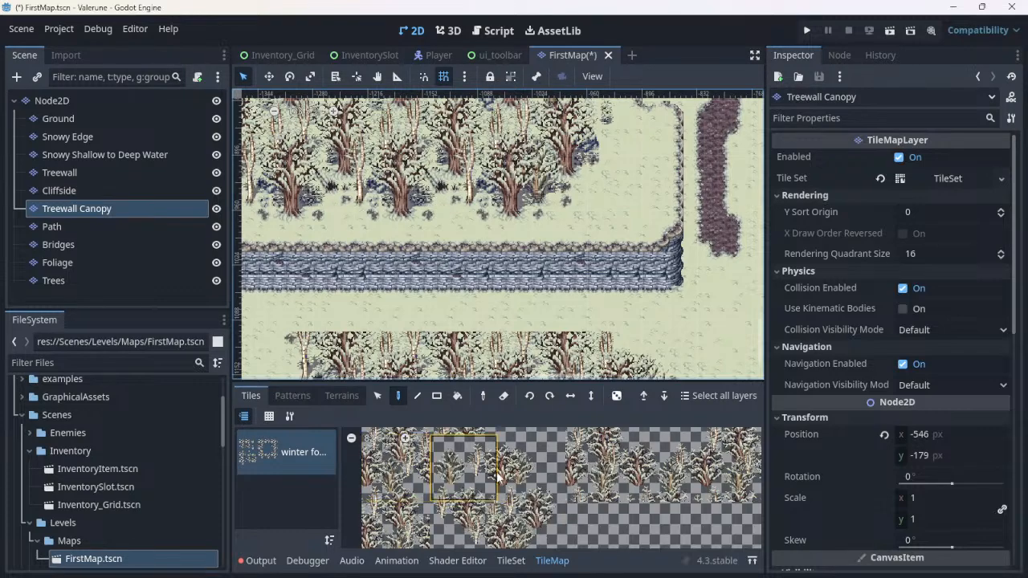
{"action": "scroll", "coordinate": [488, 469], "scroll_direction": "down", "scroll_amount": 2}
{"action": "left_click", "coordinate": [588, 479]}
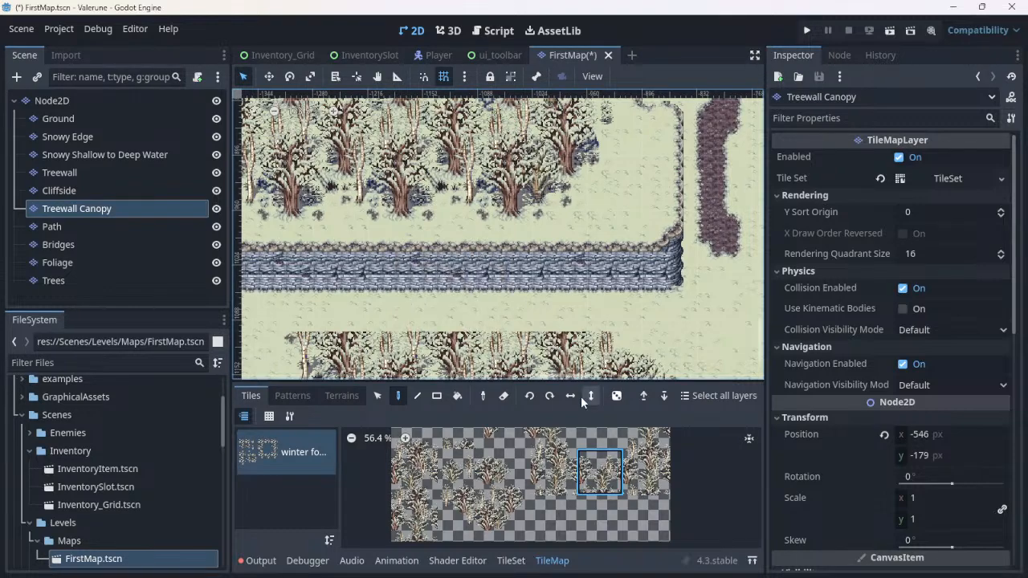
{"action": "scroll", "coordinate": [598, 490], "scroll_direction": "up", "scroll_amount": 3}
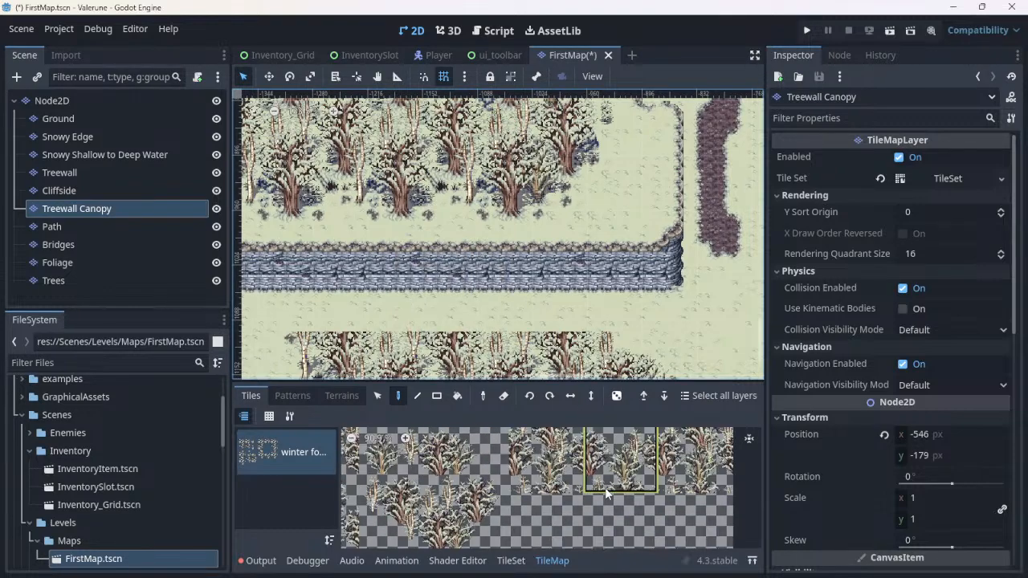
{"action": "left_click", "coordinate": [605, 488]}
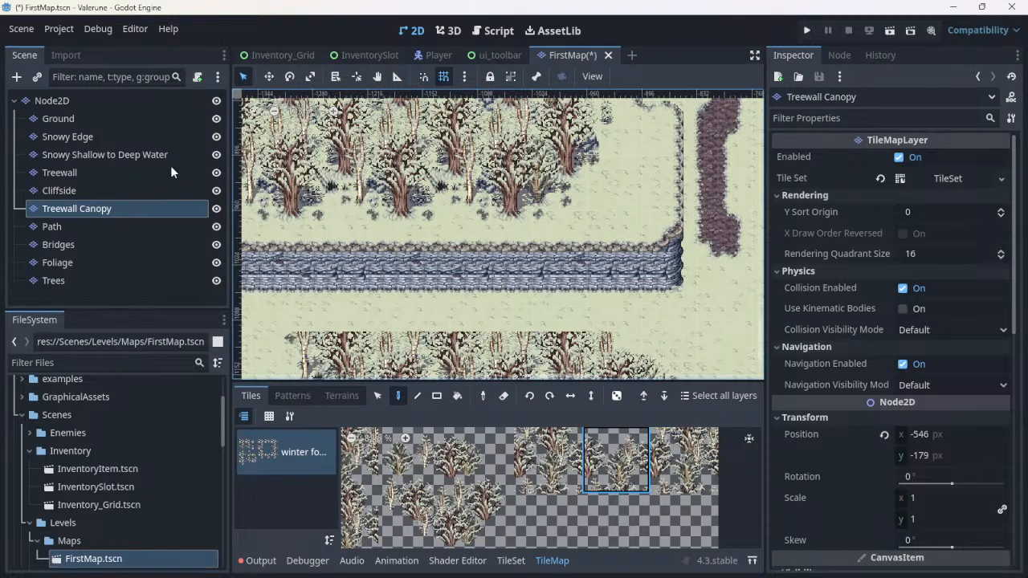
Step: On the Treewall layer, pick the middle tile of the three-tile tree strip and place three side by side directly beneath the cliff
{"action": "left_click", "coordinate": [92, 178]}
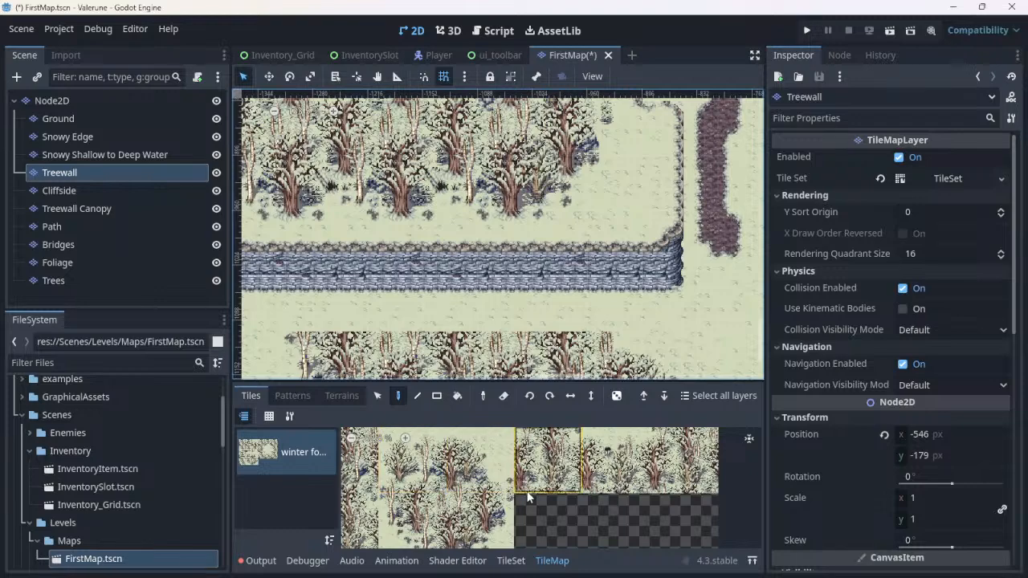
{"action": "left_click", "coordinate": [595, 484]}
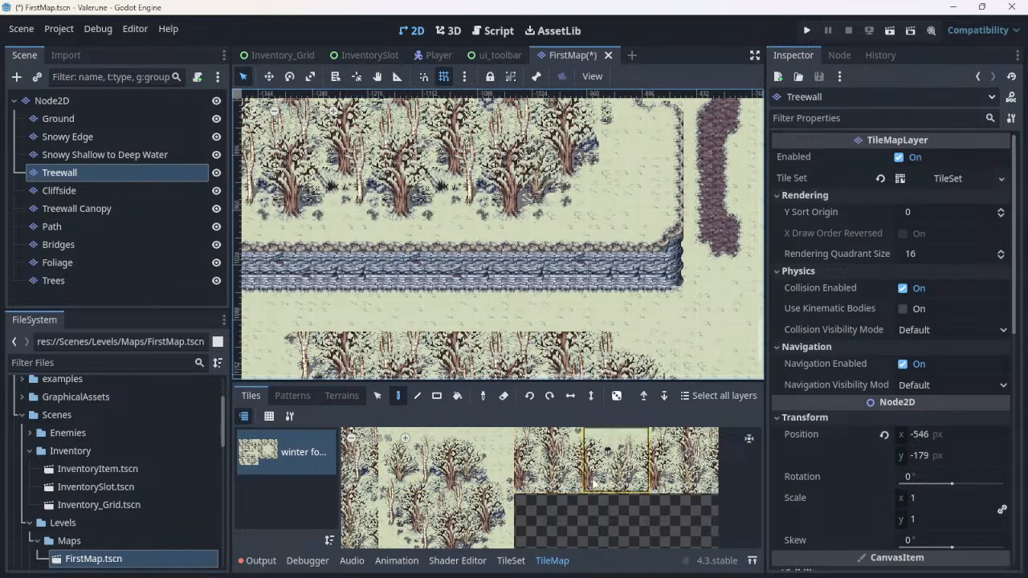
{"action": "left_click", "coordinate": [653, 480]}
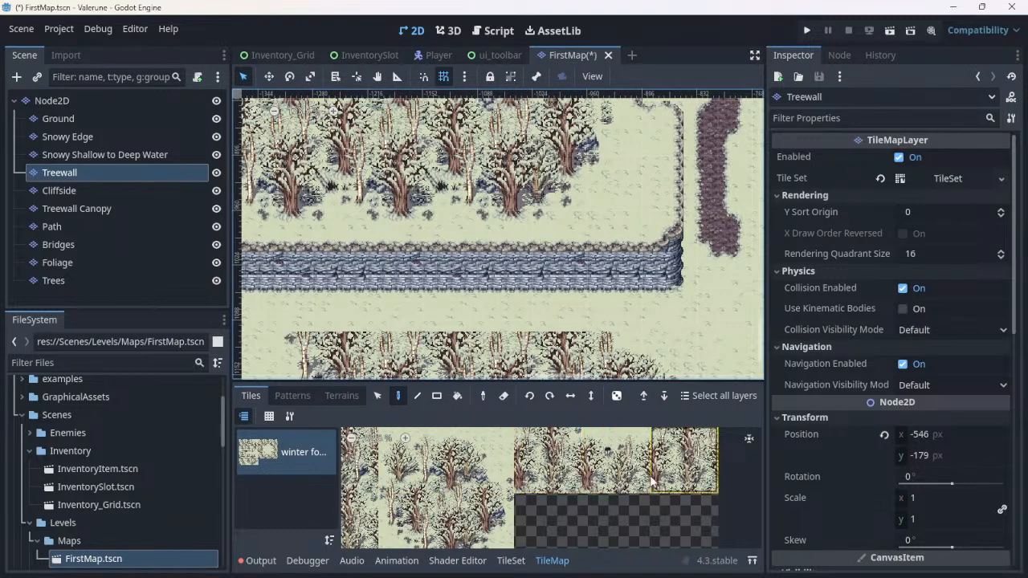
{"action": "left_click_drag", "start_coordinate": [635, 480], "coordinate": [586, 490]}
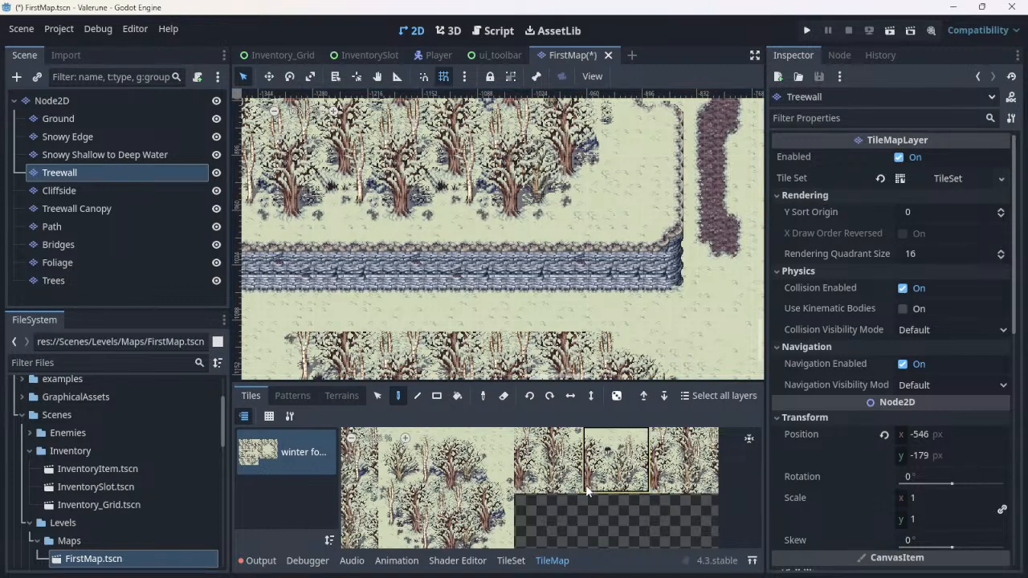
{"action": "left_click", "coordinate": [588, 313]}
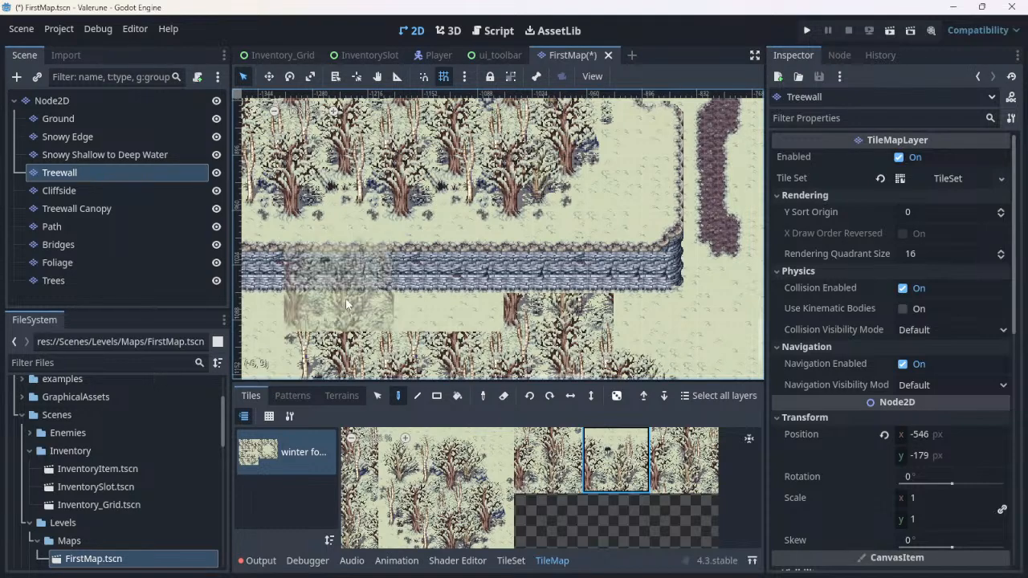
{"action": "left_click", "coordinate": [307, 320]}
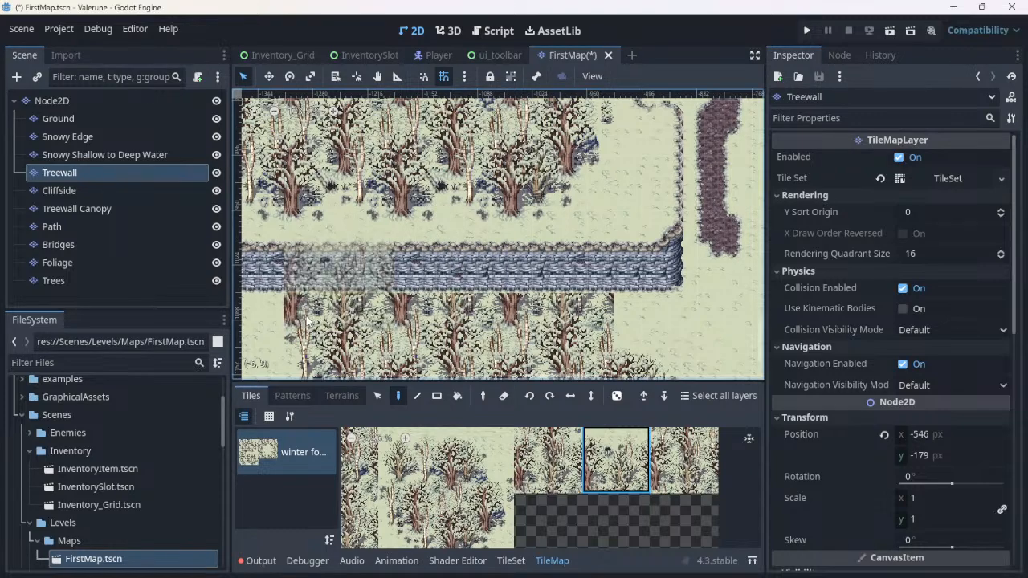
{"action": "scroll", "coordinate": [392, 323], "scroll_direction": "down", "scroll_amount": 5}
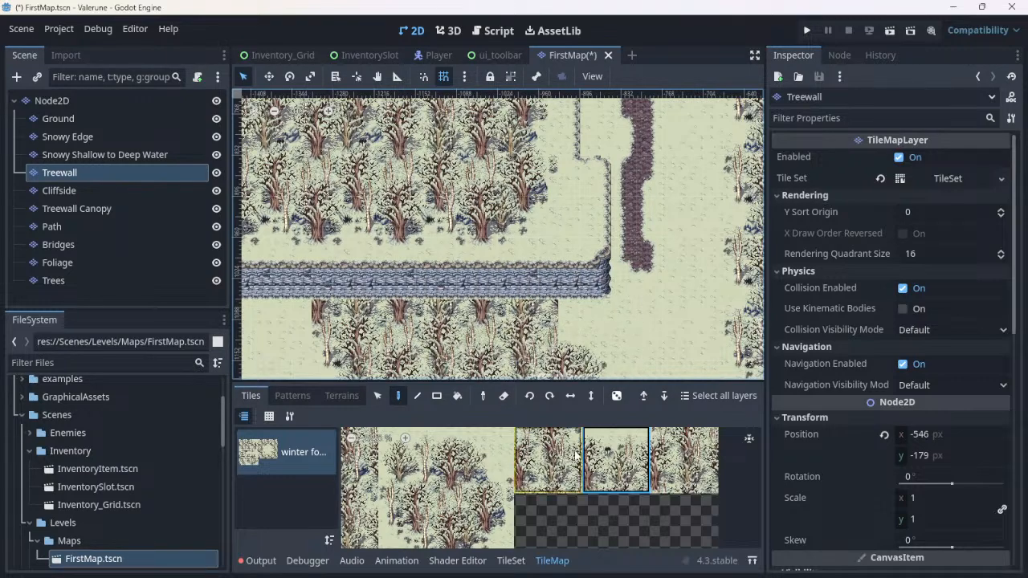
{"action": "left_click", "coordinate": [669, 466]}
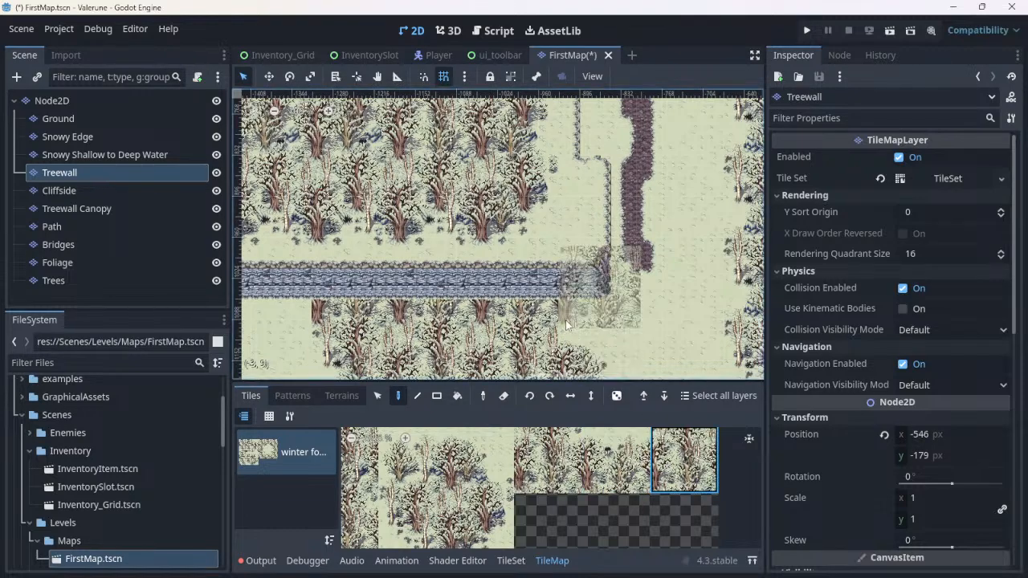
{"action": "scroll", "coordinate": [559, 319], "scroll_direction": "up", "scroll_amount": 1}
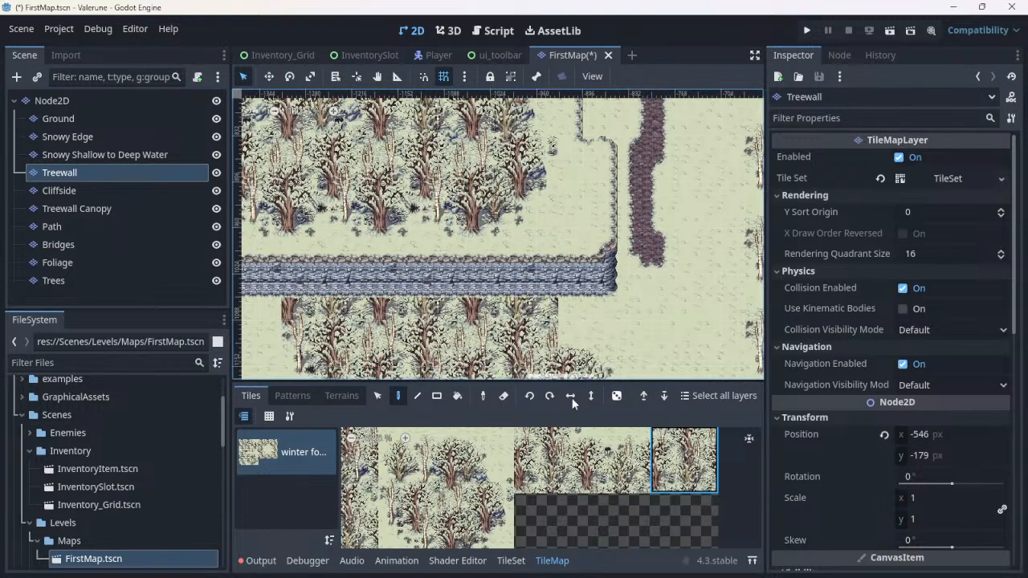
Step: On the Treewall layer, pick the middle tile of the three-tile tree strip and extend the tree row westward along the cliff base by four tiles
{"action": "left_click", "coordinate": [595, 477]}
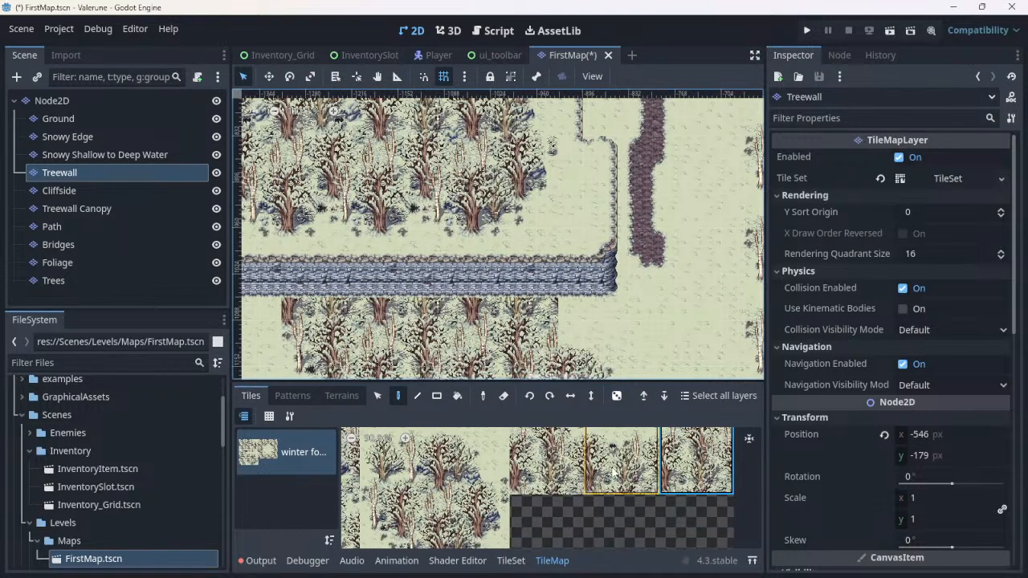
{"action": "mouse_move", "coordinate": [374, 332]}
{"action": "middle_mouse_down"}
{"action": "mouse_move", "coordinate": [567, 283]}
{"action": "mouse_move", "coordinate": [629, 240]}
{"action": "middle_mouse_up"}
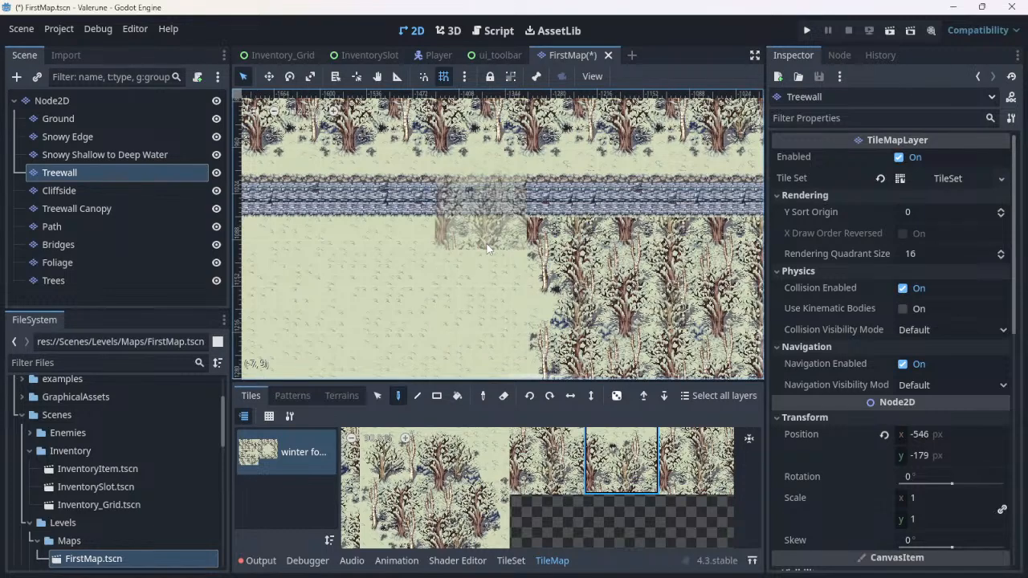
{"action": "scroll", "coordinate": [507, 261], "scroll_direction": "up", "scroll_amount": 1}
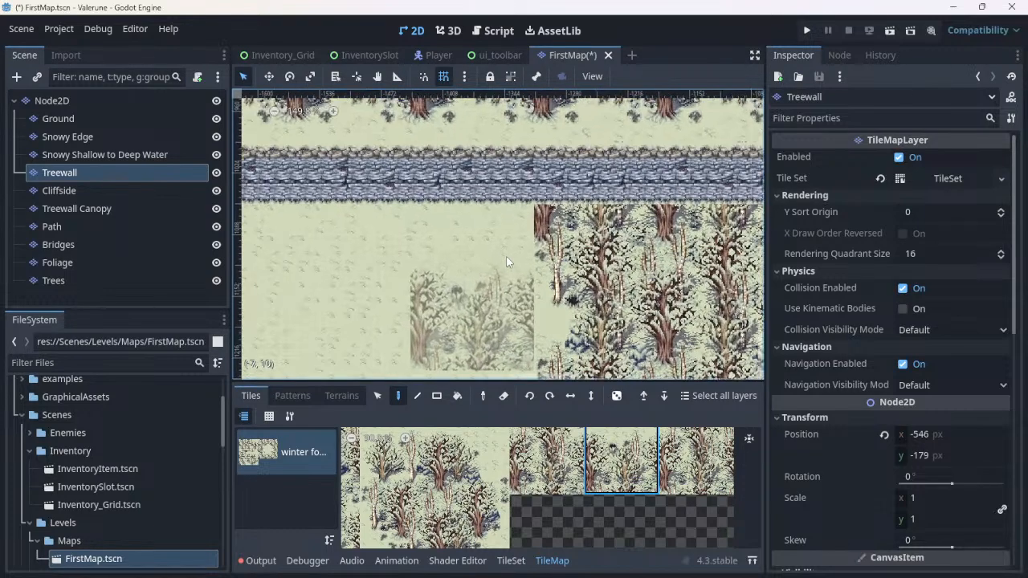
{"action": "scroll", "coordinate": [507, 261], "scroll_direction": "up", "scroll_amount": 1}
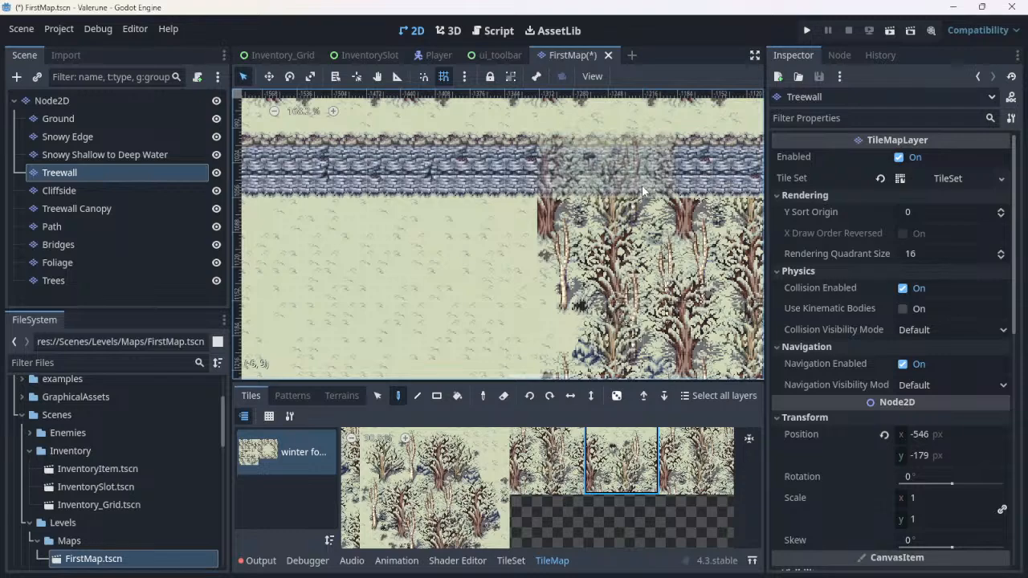
{"action": "middle_click_drag", "start_coordinate": [665, 227], "coordinate": [733, 225]}
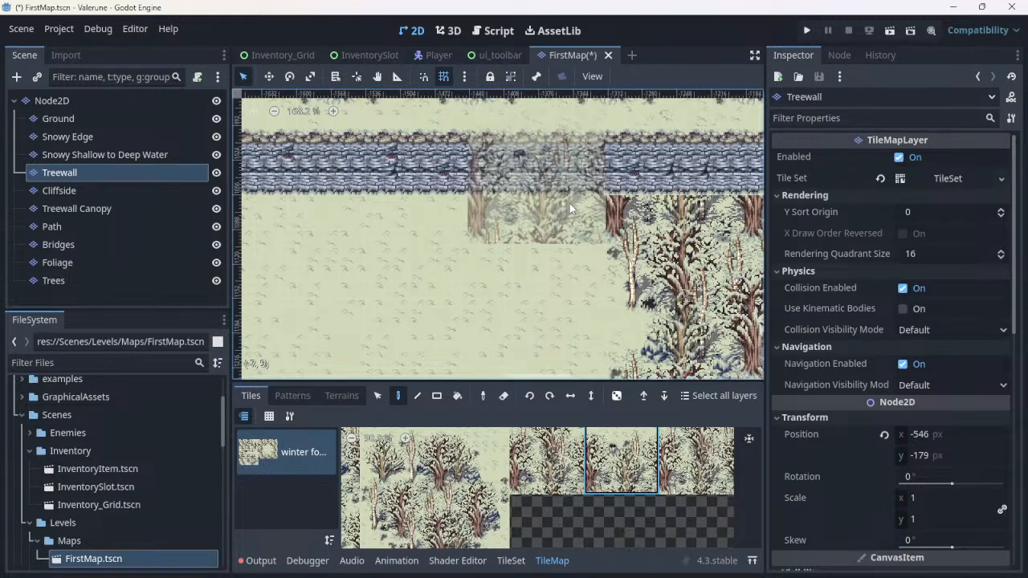
{"action": "left_click", "coordinate": [569, 203]}
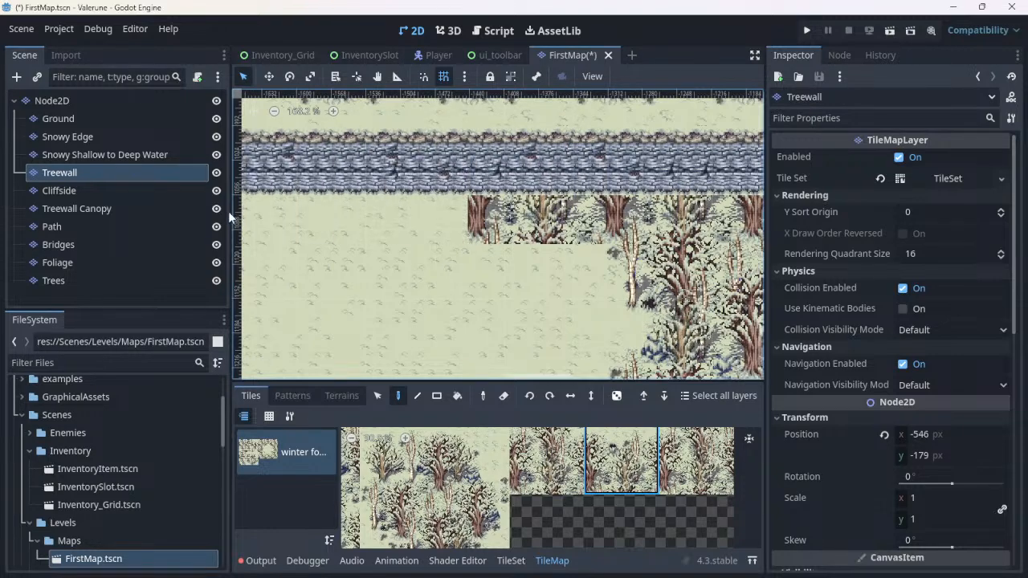
{"action": "left_click", "coordinate": [365, 197]}
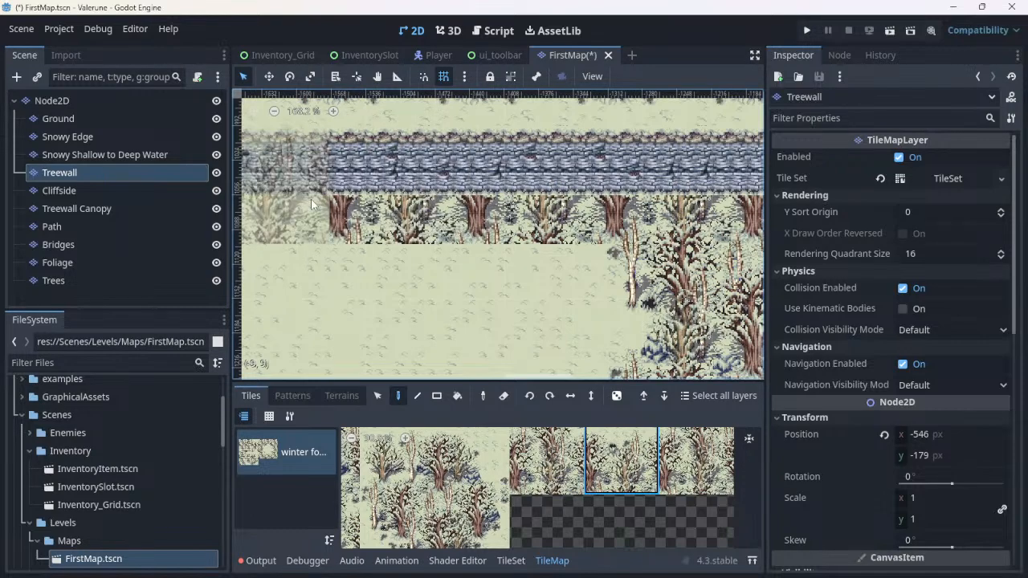
{"action": "left_click", "coordinate": [308, 202]}
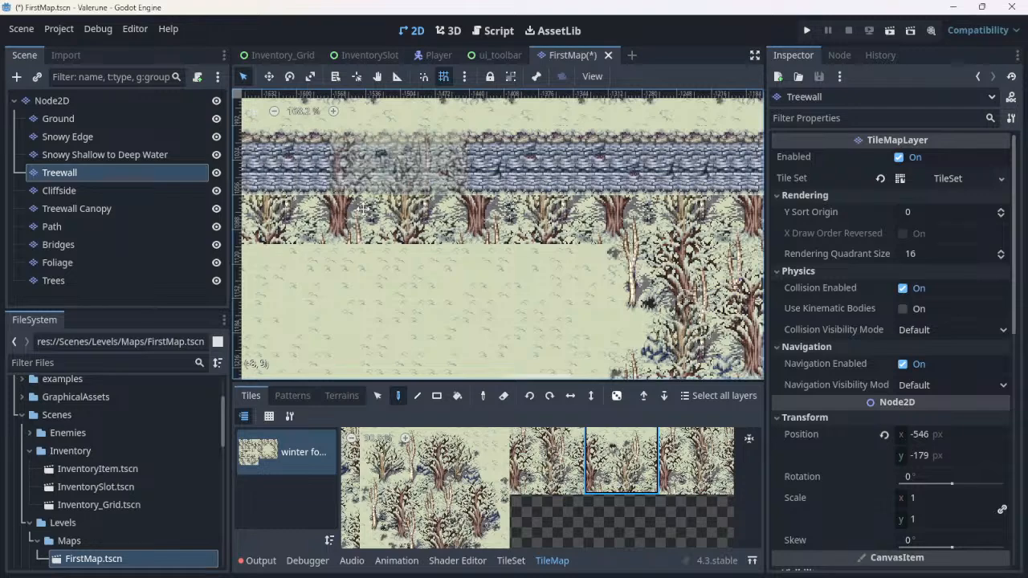
{"action": "middle_click_drag", "start_coordinate": [399, 207], "coordinate": [707, 211]}
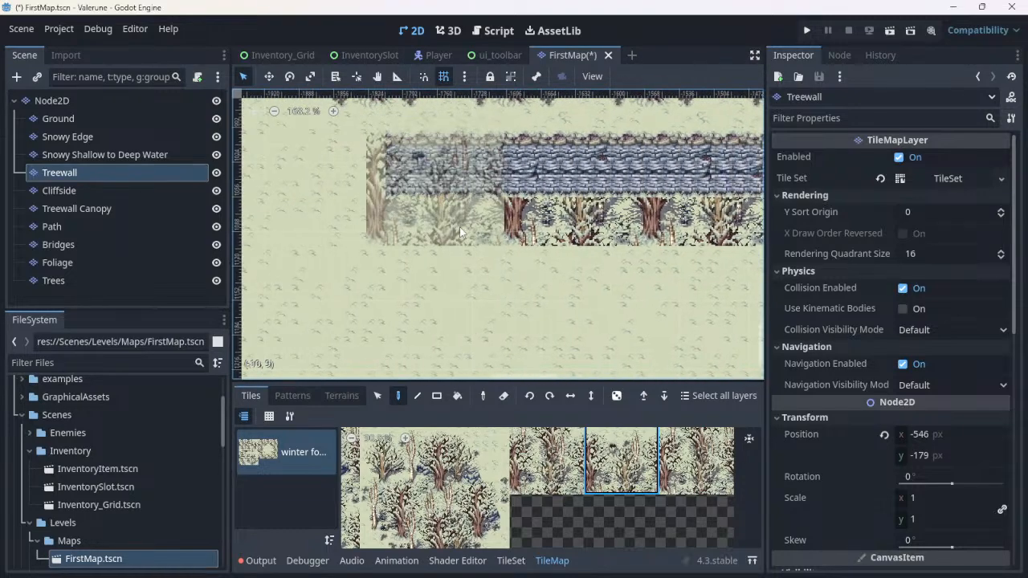
{"action": "left_click", "coordinate": [460, 227]}
Step: Examine the tree row along the cliff base, from its eastern end above the southern tree wall to its western stretch
{"action": "mouse_move", "coordinate": [690, 215]}
{"action": "middle_mouse_down"}
{"action": "mouse_move", "coordinate": [282, 252]}
{"action": "mouse_move", "coordinate": [660, 255]}
{"action": "mouse_move", "coordinate": [427, 253]}
{"action": "mouse_move", "coordinate": [510, 253]}
{"action": "middle_mouse_up"}
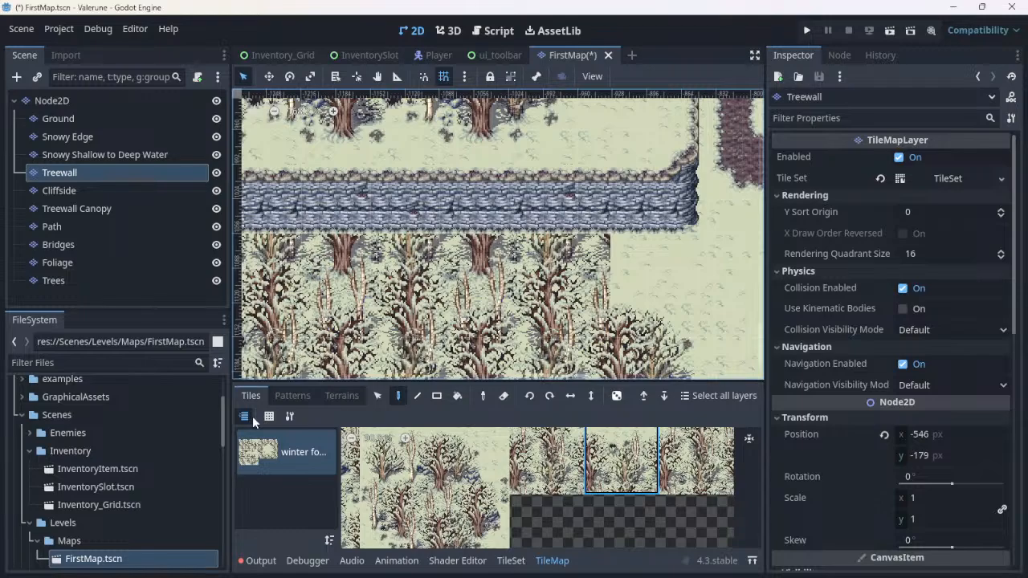
{"action": "middle_click_drag", "start_coordinate": [430, 207], "coordinate": [279, 191]}
{"action": "scroll", "coordinate": [259, 188], "scroll_direction": "down", "scroll_amount": 1}
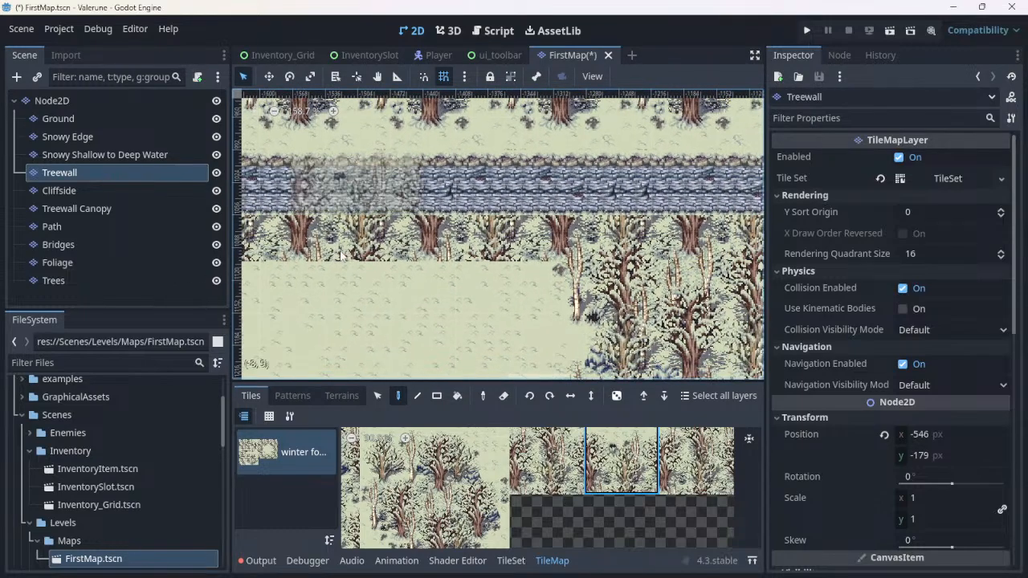
{"action": "scroll", "coordinate": [341, 255], "scroll_direction": "down", "scroll_amount": 2}
{"action": "scroll", "coordinate": [340, 255], "scroll_direction": "down", "scroll_amount": 4}
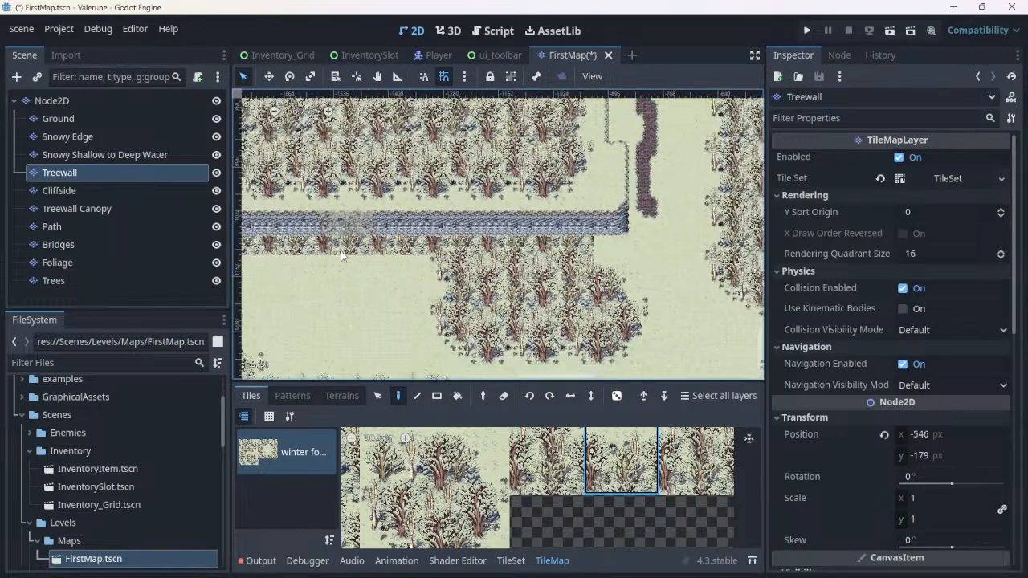
{"action": "scroll", "coordinate": [341, 251], "scroll_direction": "down", "scroll_amount": 1}
{"action": "middle_click_drag", "start_coordinate": [341, 251], "coordinate": [426, 293]}
{"action": "scroll", "coordinate": [427, 292], "scroll_direction": "up", "scroll_amount": 3}
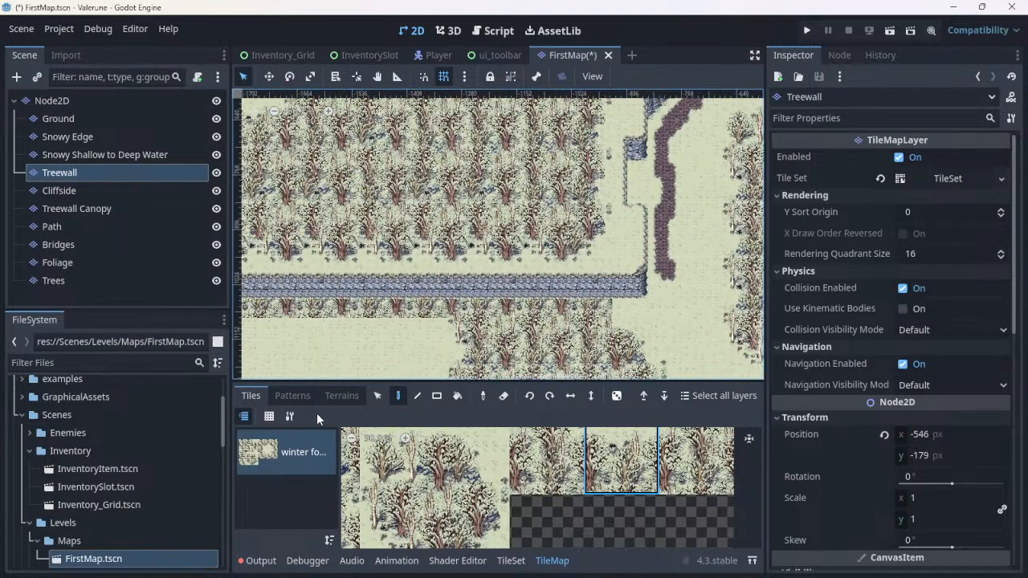
Step: On the Treewall Canopy layer, try the middle canopy tile of the tree strip over the cliff at the tree row's eastern end
{"action": "left_click", "coordinate": [113, 211]}
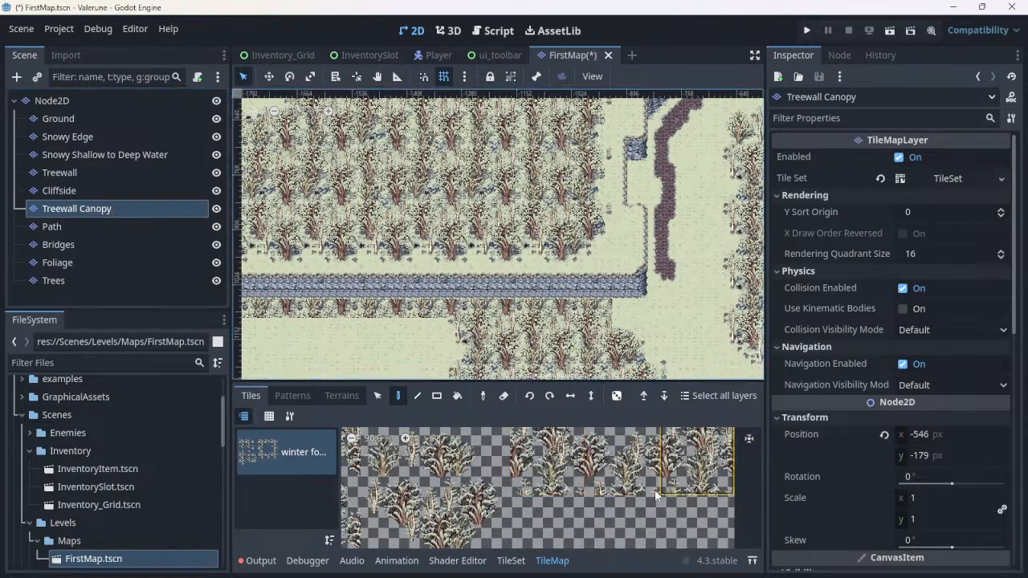
{"action": "left_click", "coordinate": [655, 489]}
{"action": "scroll", "coordinate": [643, 254], "scroll_direction": "up", "scroll_amount": 2}
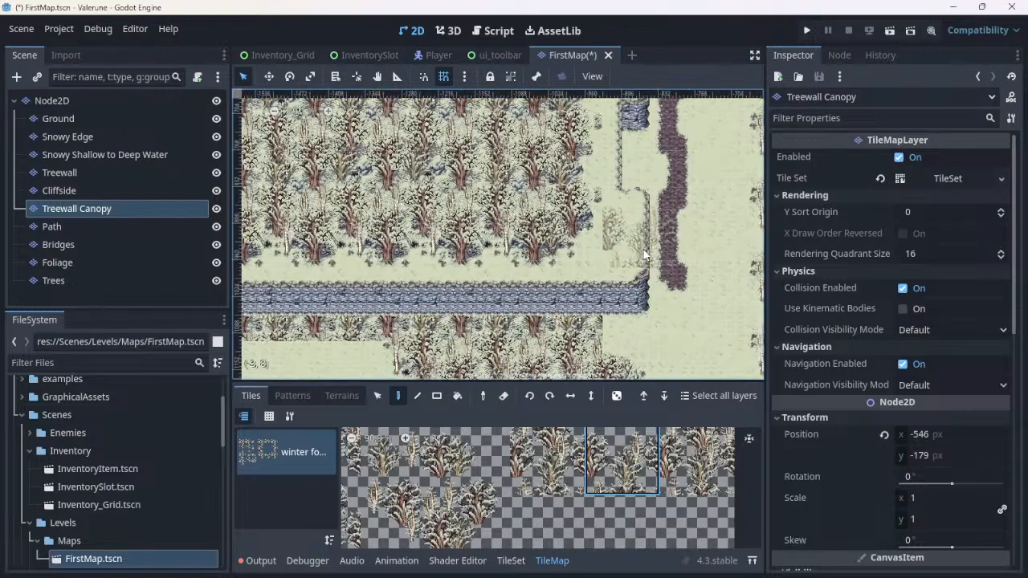
{"action": "scroll", "coordinate": [645, 254], "scroll_direction": "up", "scroll_amount": 2}
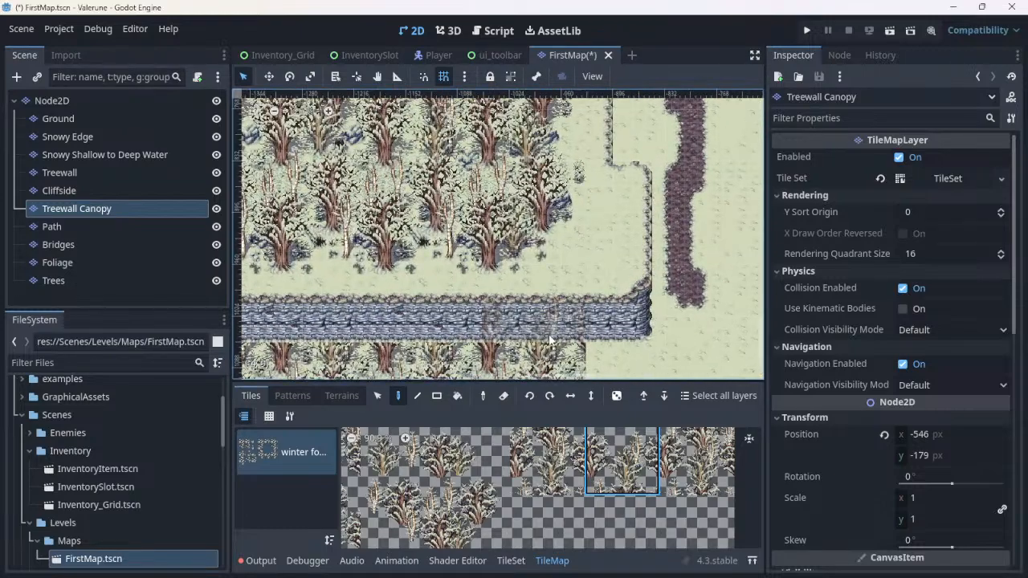
{"action": "left_click", "coordinate": [527, 337]}
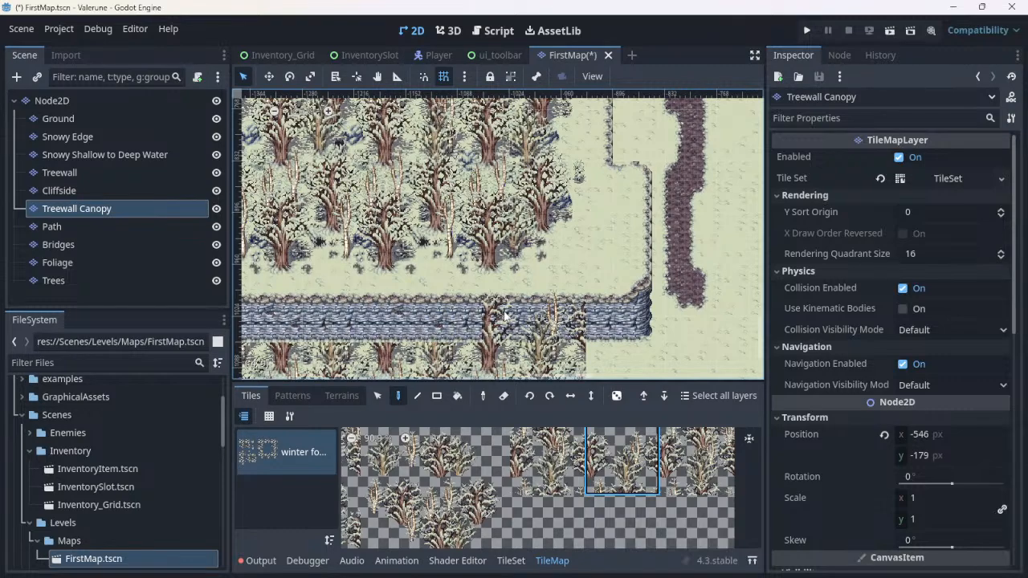
Step: Replace the canopy at the tree row's eastern end with the tile whose tree tops taper off on the east side
{"action": "middle_click_drag", "start_coordinate": [555, 331], "coordinate": [620, 269]}
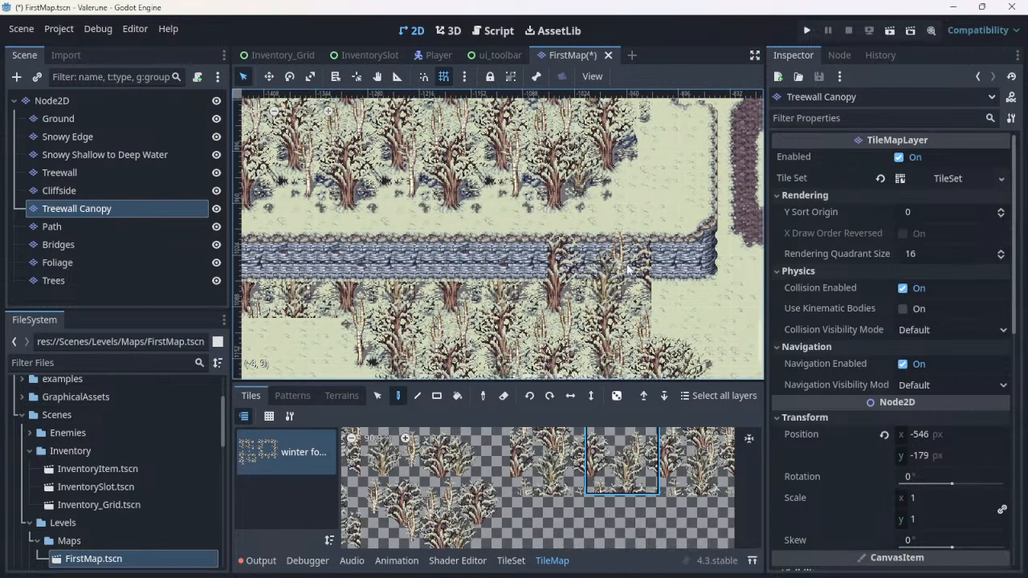
{"action": "scroll", "coordinate": [622, 267], "scroll_direction": "up", "scroll_amount": 1}
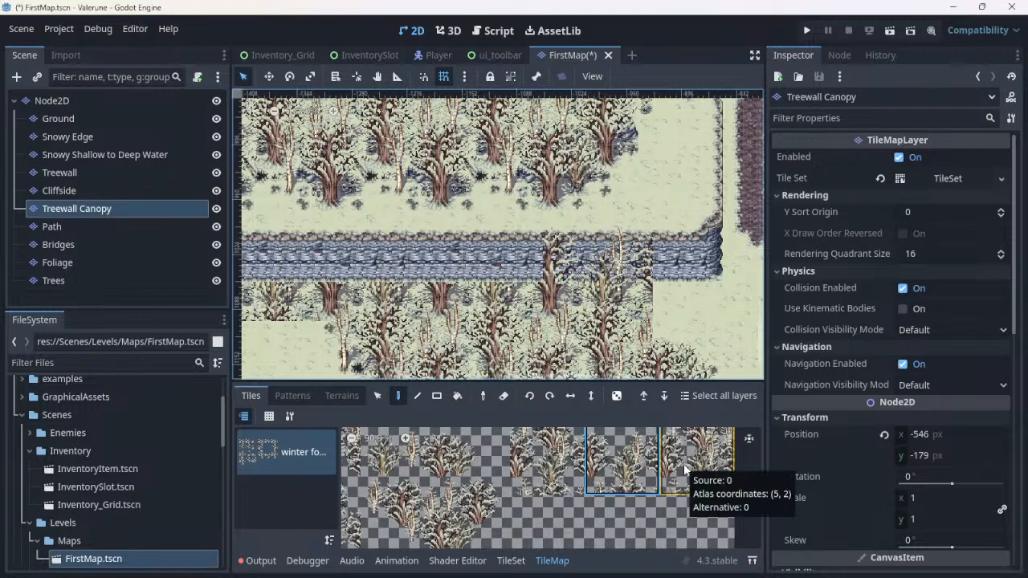
{"action": "middle_click_drag", "start_coordinate": [590, 495], "coordinate": [584, 516]}
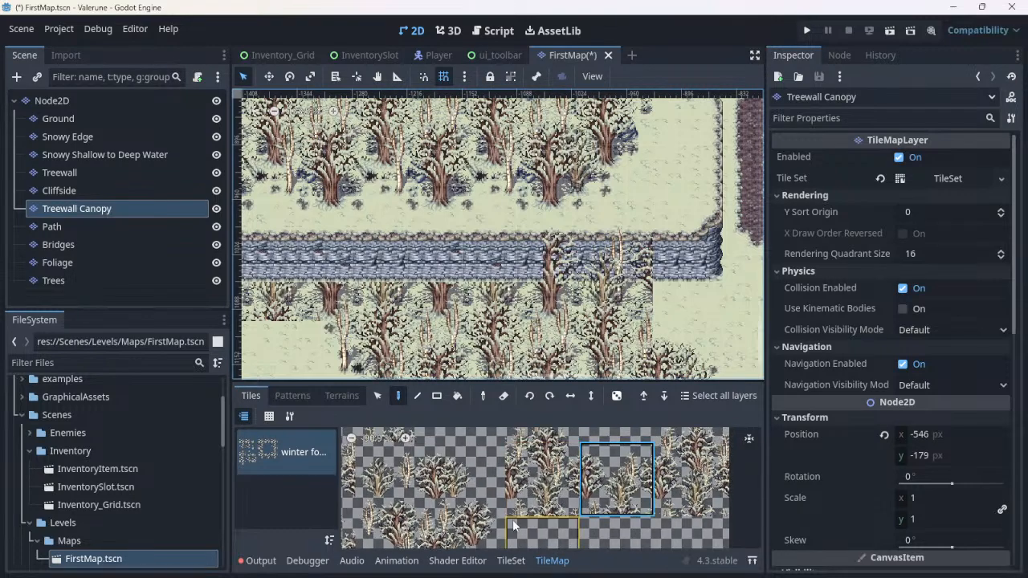
{"action": "left_click", "coordinate": [465, 495]}
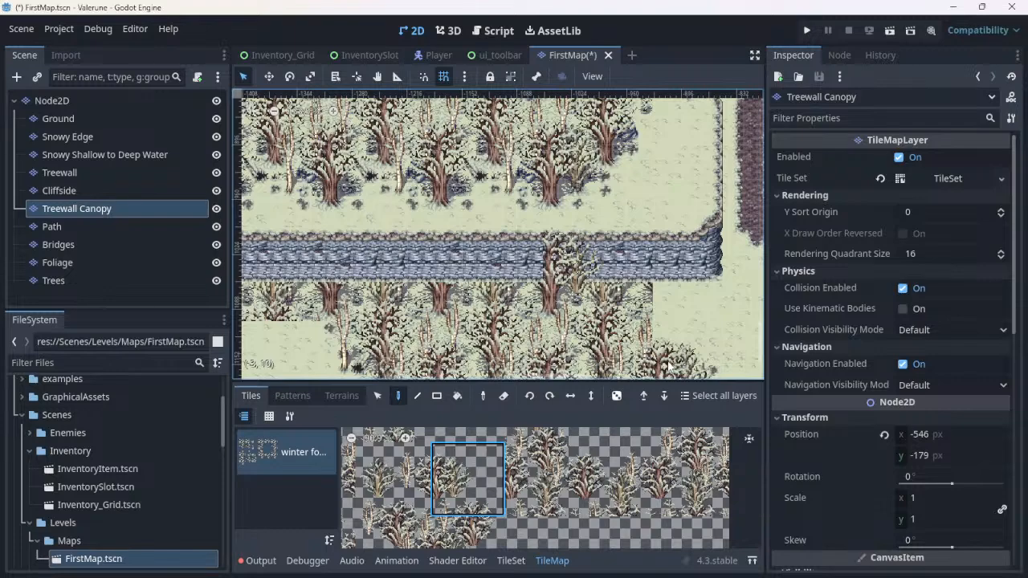
Step: On the Treewall layer, replace the square-cut tree tile at the row's eastern end with the matching rounded east edge tile
{"action": "scroll", "coordinate": [662, 357], "scroll_direction": "down", "scroll_amount": 2}
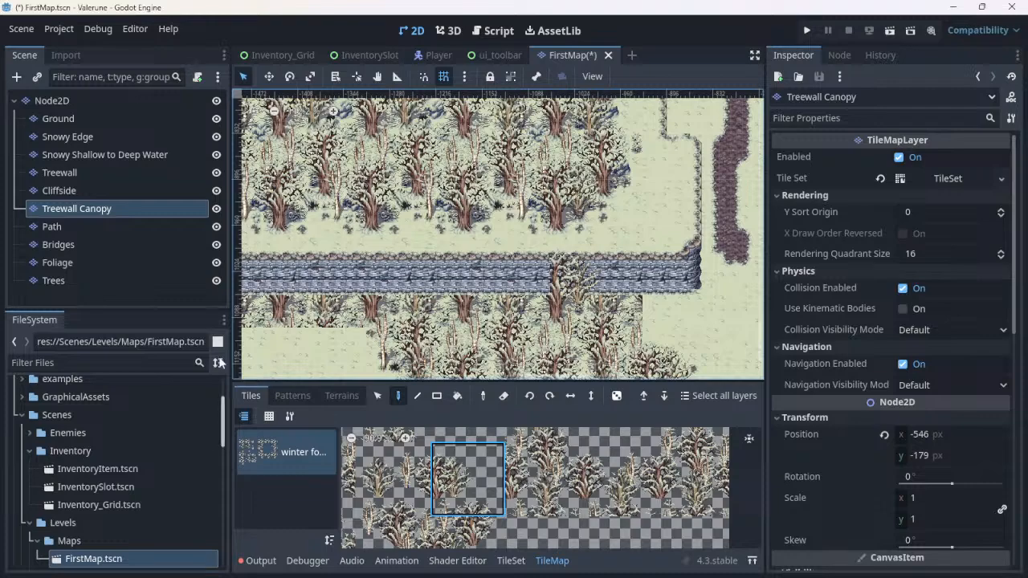
{"action": "left_click", "coordinate": [84, 172]}
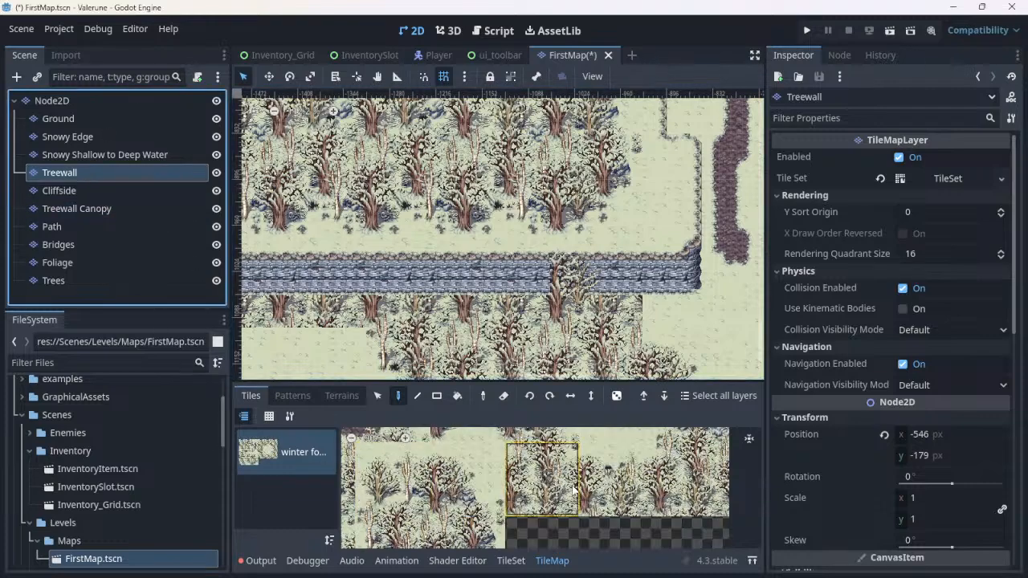
{"action": "left_click", "coordinate": [489, 491]}
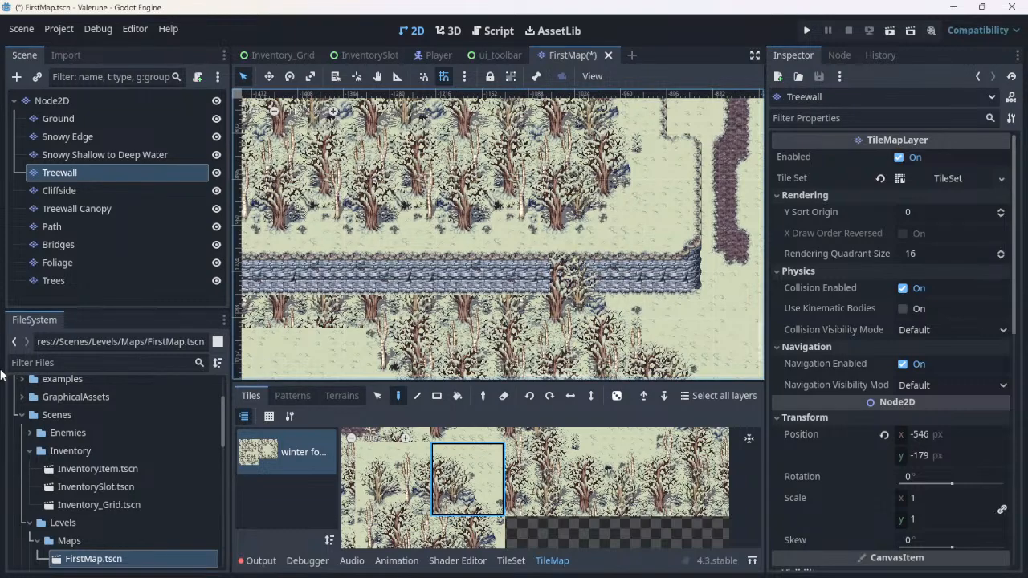
{"action": "scroll", "coordinate": [498, 303], "scroll_direction": "up", "scroll_amount": 2}
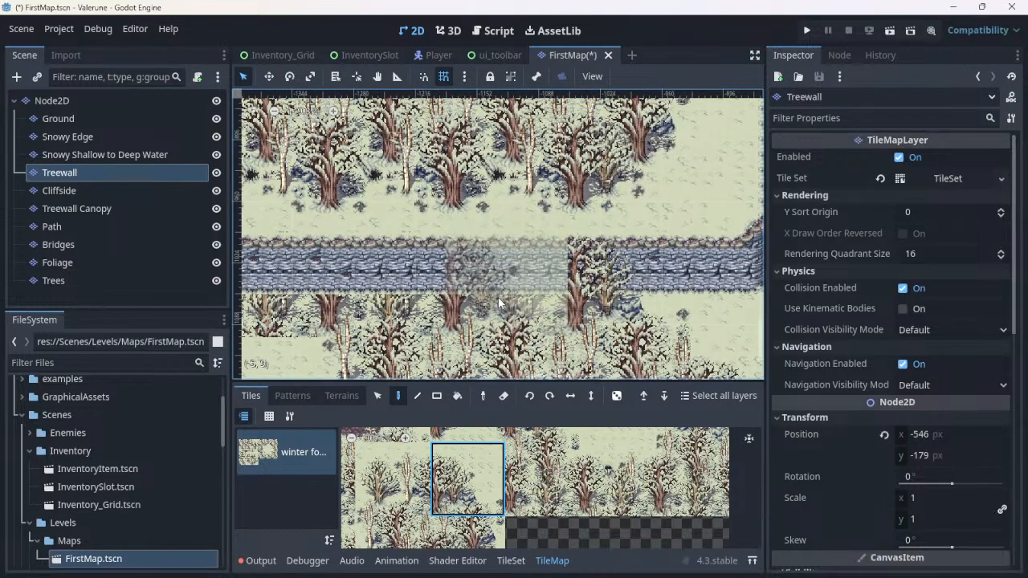
{"action": "middle_click_drag", "start_coordinate": [470, 322], "coordinate": [439, 315]}
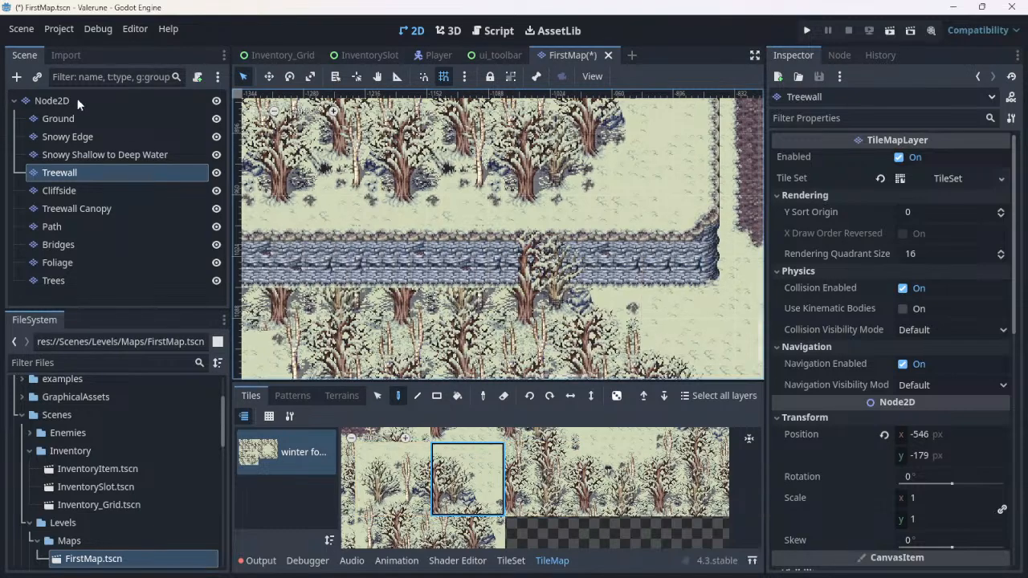
Step: On the Treewall Canopy layer, paint the middle canopy tile over the cliff along the whole tree row to its western end
{"action": "left_click", "coordinate": [76, 210]}
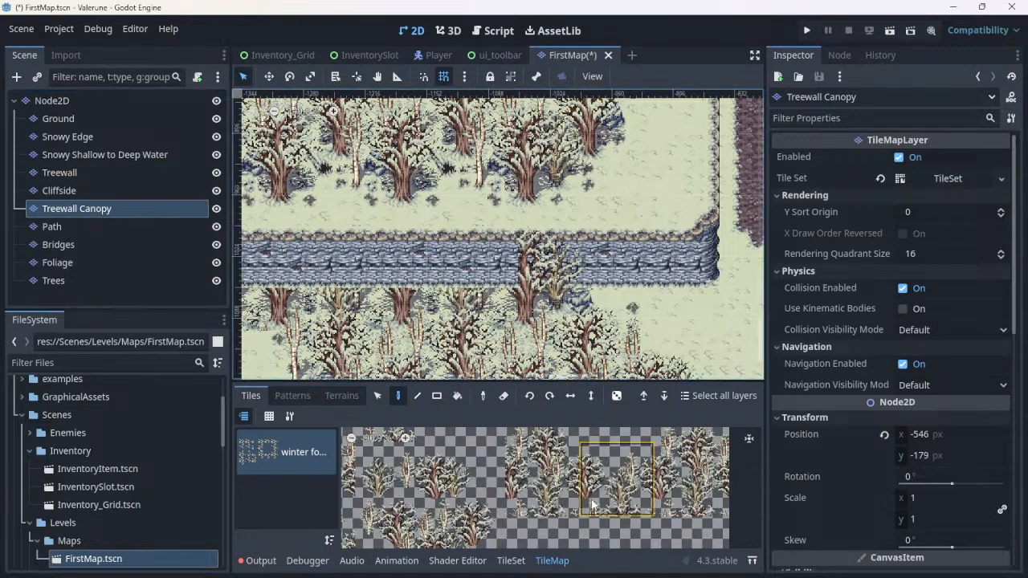
{"action": "left_click", "coordinate": [611, 504]}
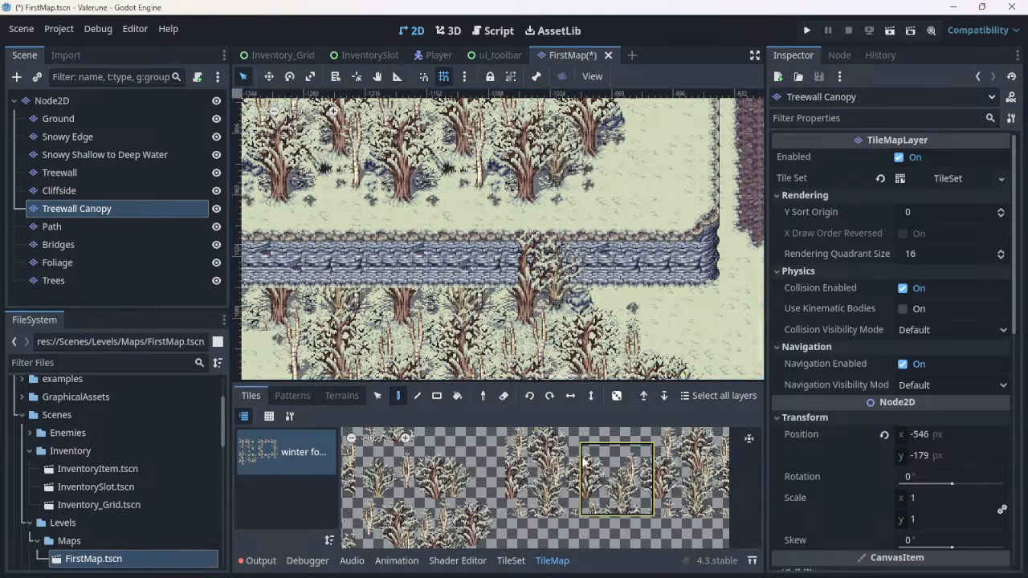
{"action": "left_click", "coordinate": [456, 269]}
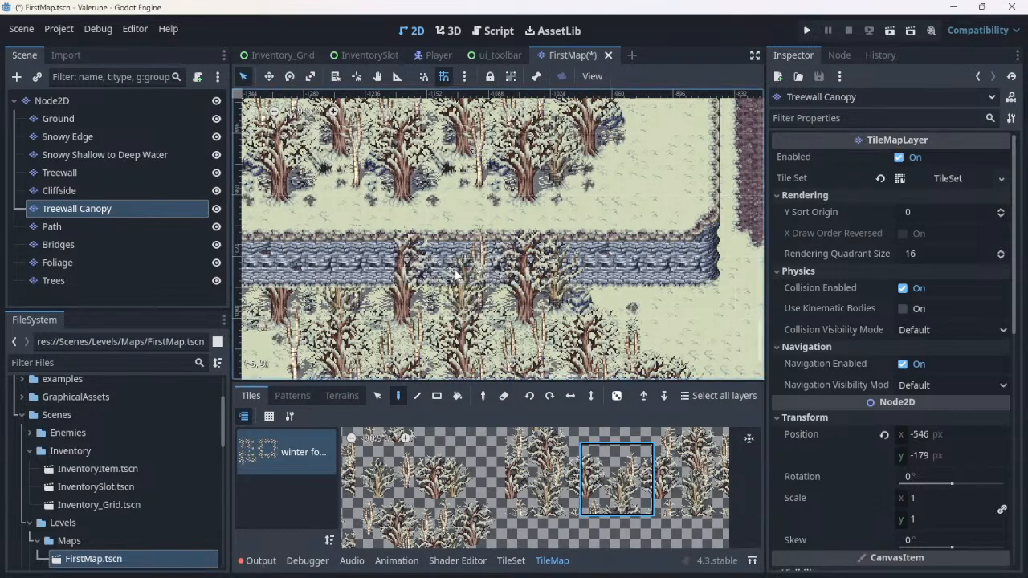
{"action": "left_click", "coordinate": [300, 276]}
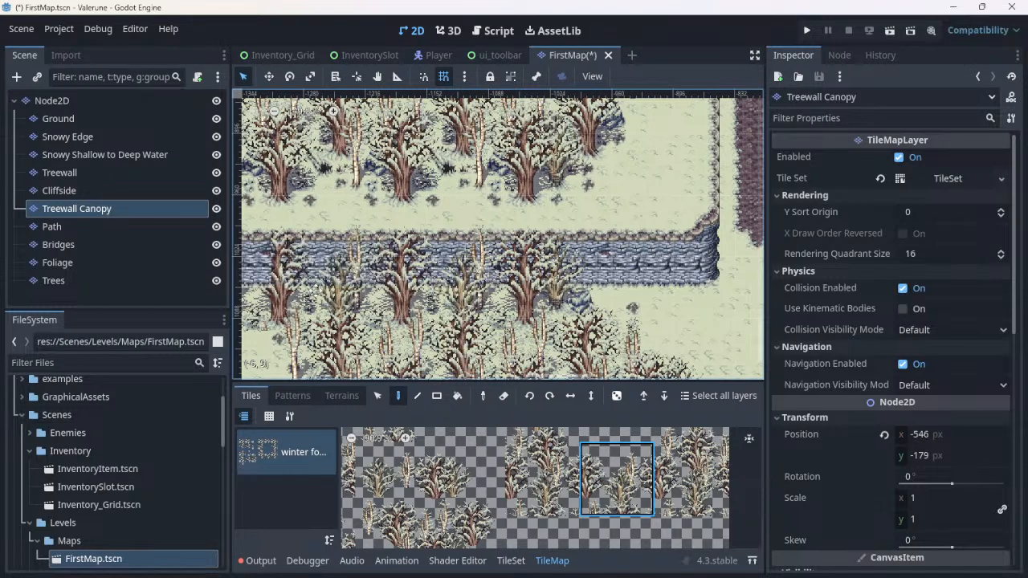
{"action": "middle_click_drag", "start_coordinate": [318, 295], "coordinate": [640, 301]}
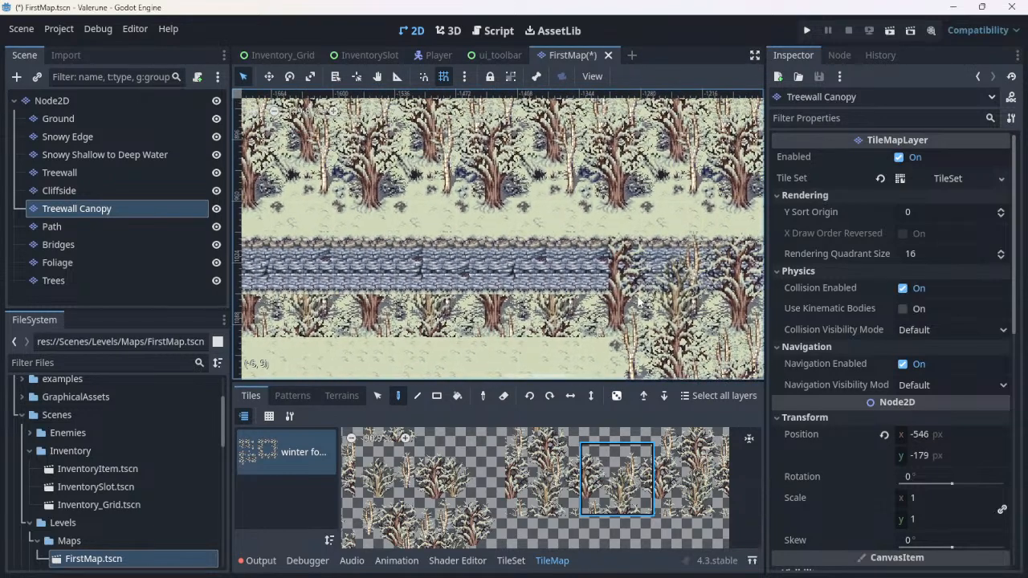
{"action": "left_click", "coordinate": [560, 300]}
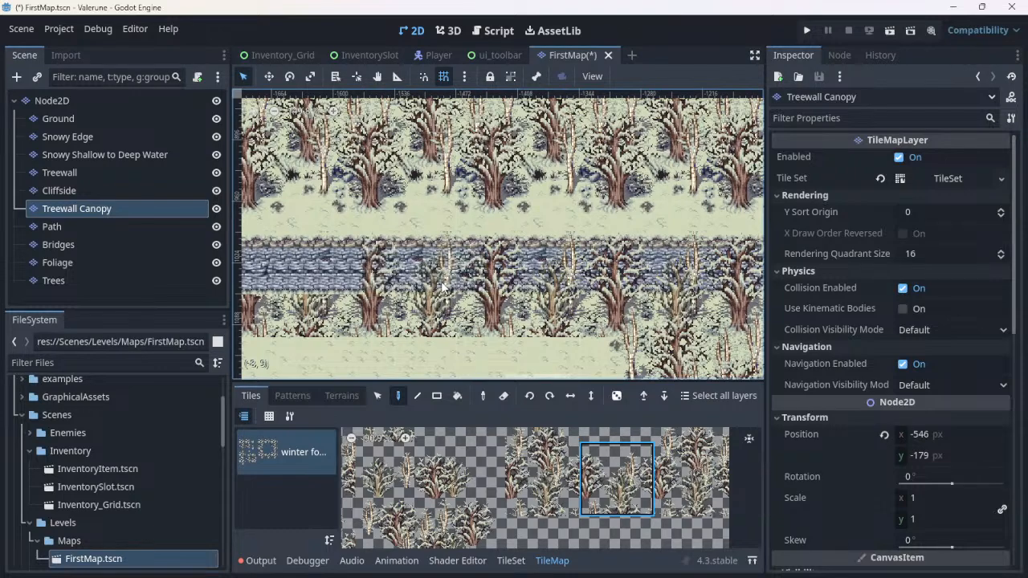
{"action": "left_click", "coordinate": [284, 277]}
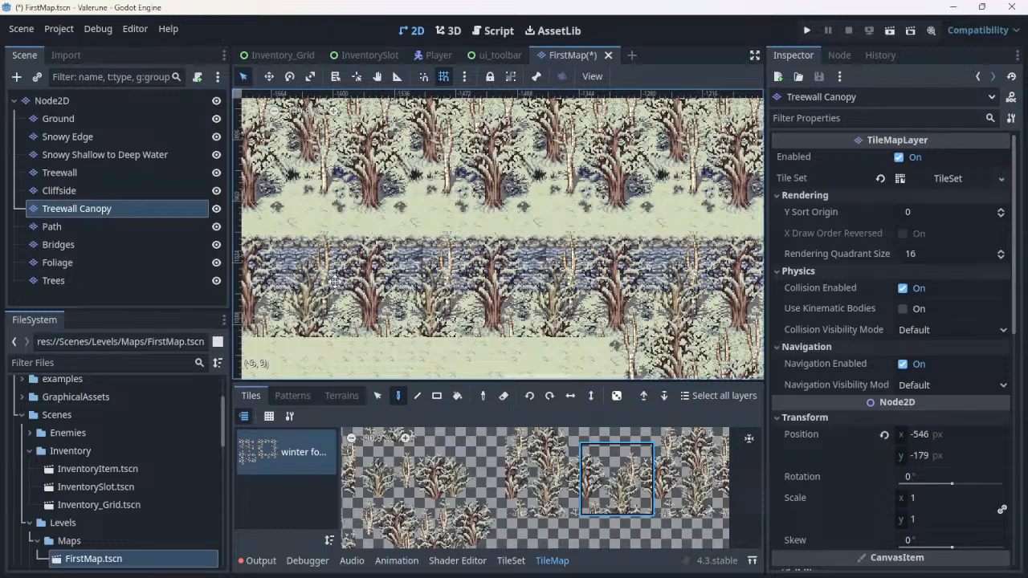
{"action": "middle_click_drag", "start_coordinate": [380, 281], "coordinate": [696, 296]}
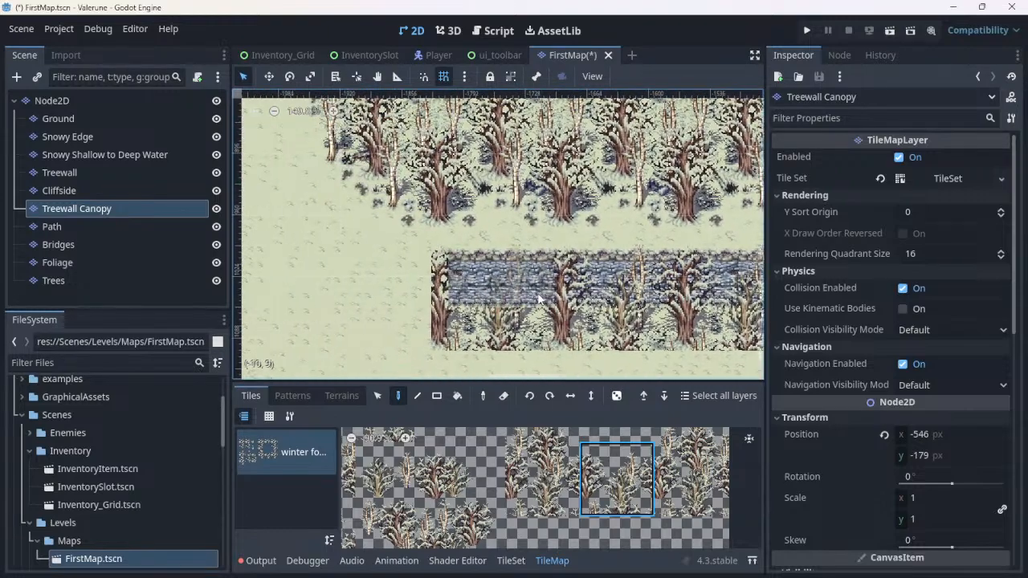
{"action": "scroll", "coordinate": [671, 293], "scroll_direction": "down", "scroll_amount": 2}
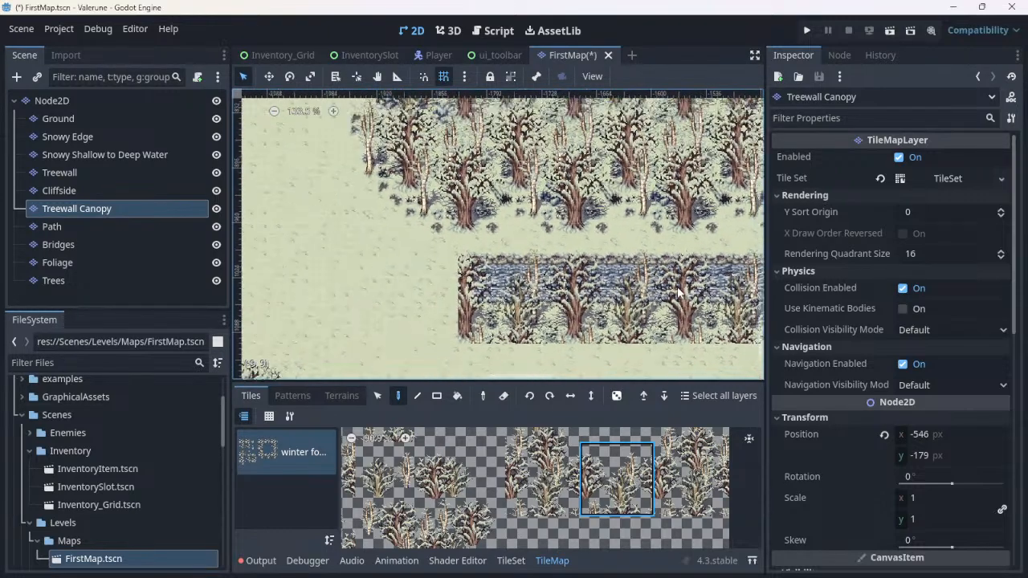
{"action": "scroll", "coordinate": [678, 292], "scroll_direction": "down", "scroll_amount": 10}
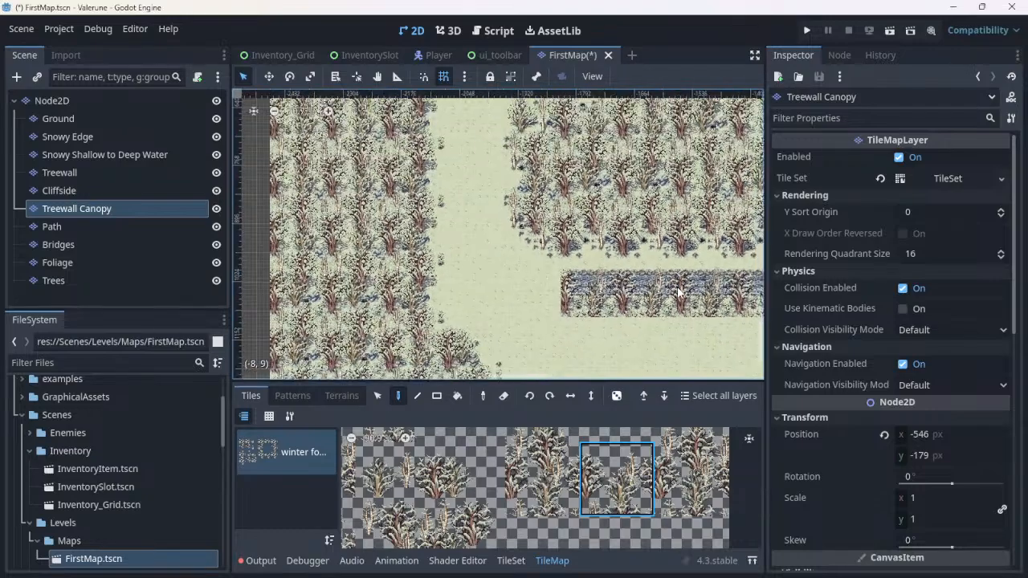
Step: On the Treewall layer, set up painting with the Treewall terrain in connect mode for the open strip beneath the cliff
{"action": "middle_click_drag", "start_coordinate": [642, 288], "coordinate": [364, 262]}
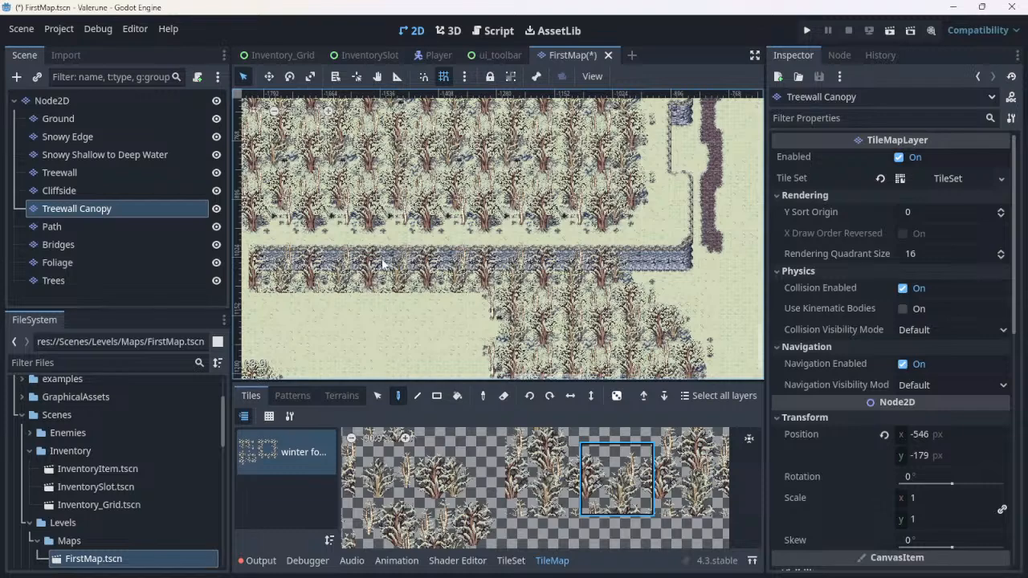
{"action": "scroll", "coordinate": [459, 245], "scroll_direction": "down", "scroll_amount": 8}
{"action": "scroll", "coordinate": [459, 245], "scroll_direction": "down", "scroll_amount": 4}
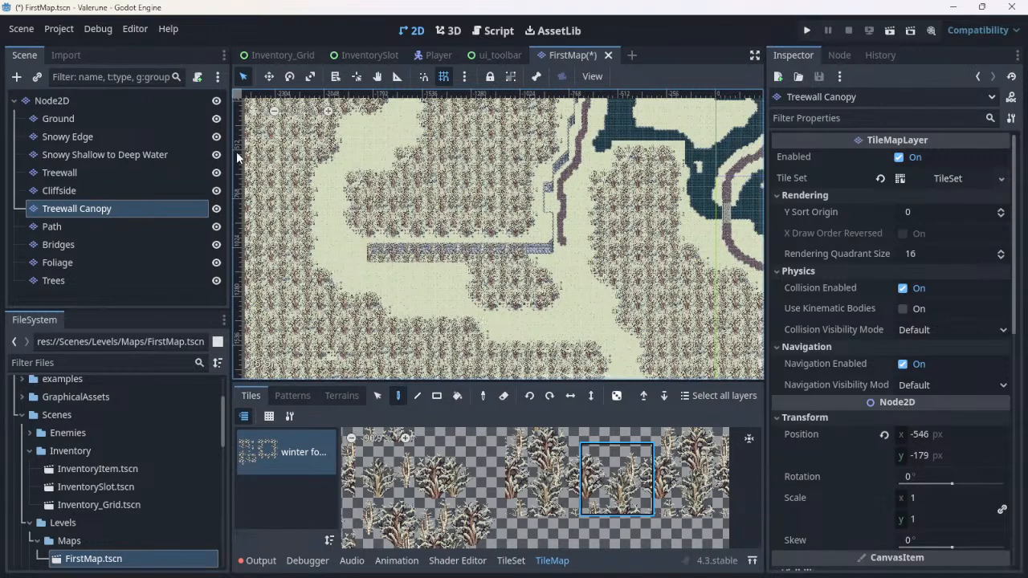
{"action": "left_click", "coordinate": [35, 174]}
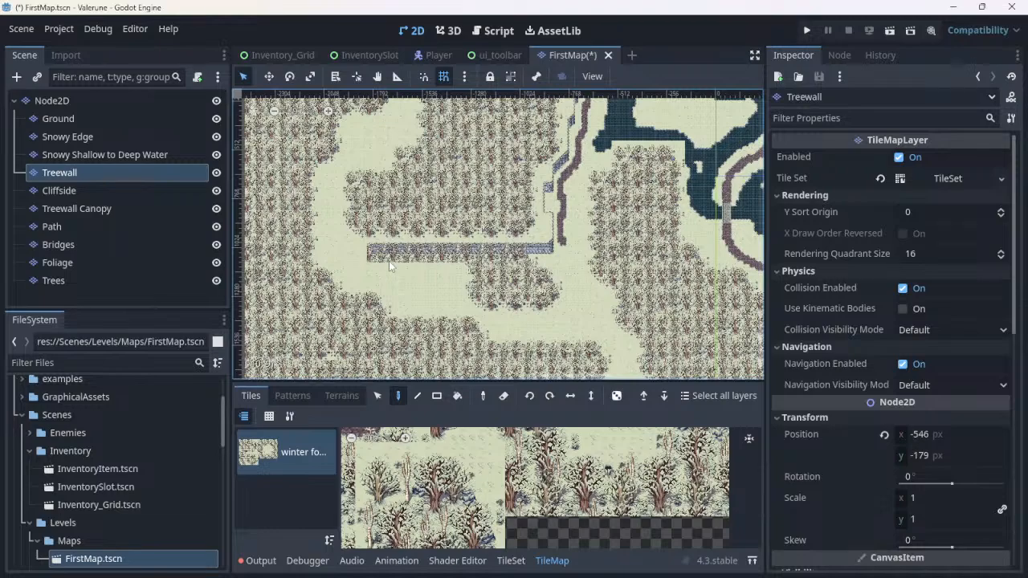
{"action": "scroll", "coordinate": [389, 261], "scroll_direction": "up", "scroll_amount": 2}
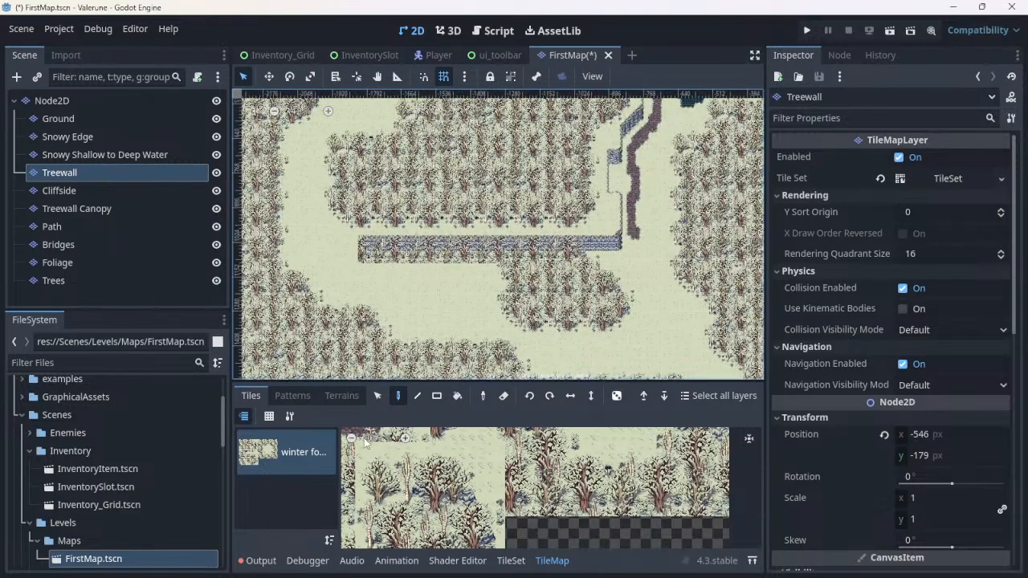
{"action": "left_click", "coordinate": [343, 398]}
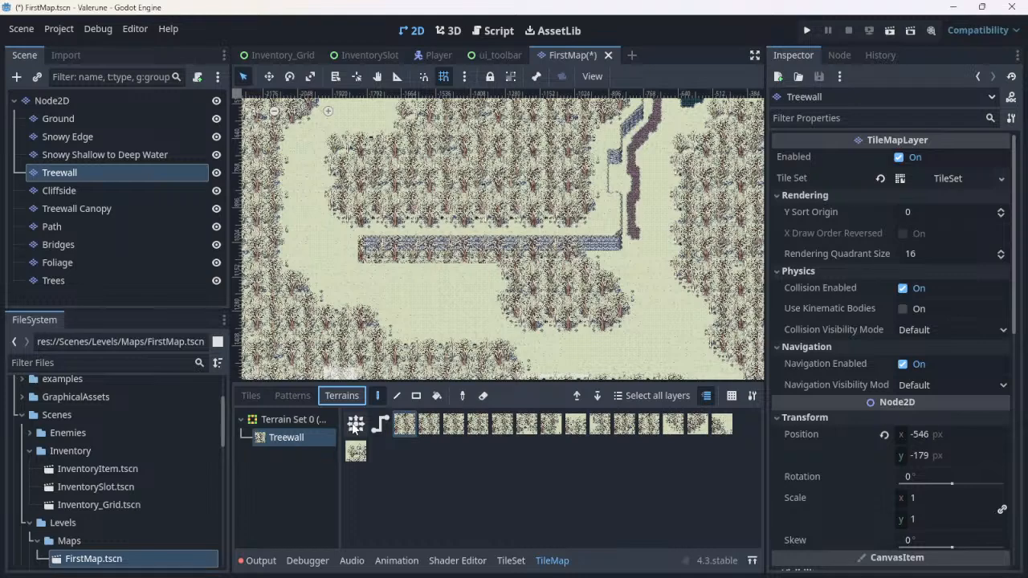
{"action": "left_click", "coordinate": [356, 425]}
{"action": "scroll", "coordinate": [402, 297], "scroll_direction": "up", "scroll_amount": 3}
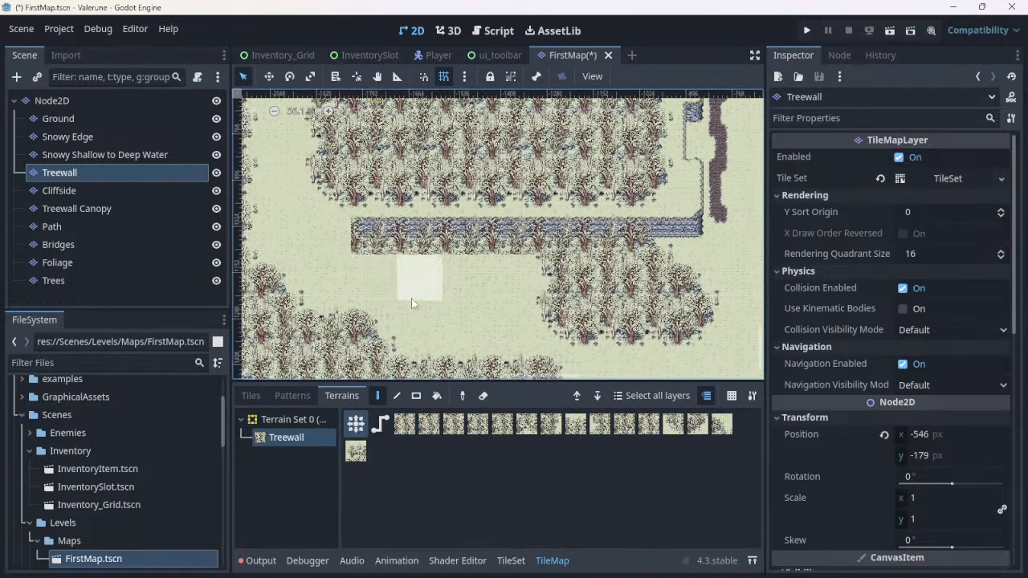
Step: Try to extend the southern tree wall westward beneath the cliff with Treewall terrain, and undo the strokes
{"action": "left_click", "coordinate": [514, 306]}
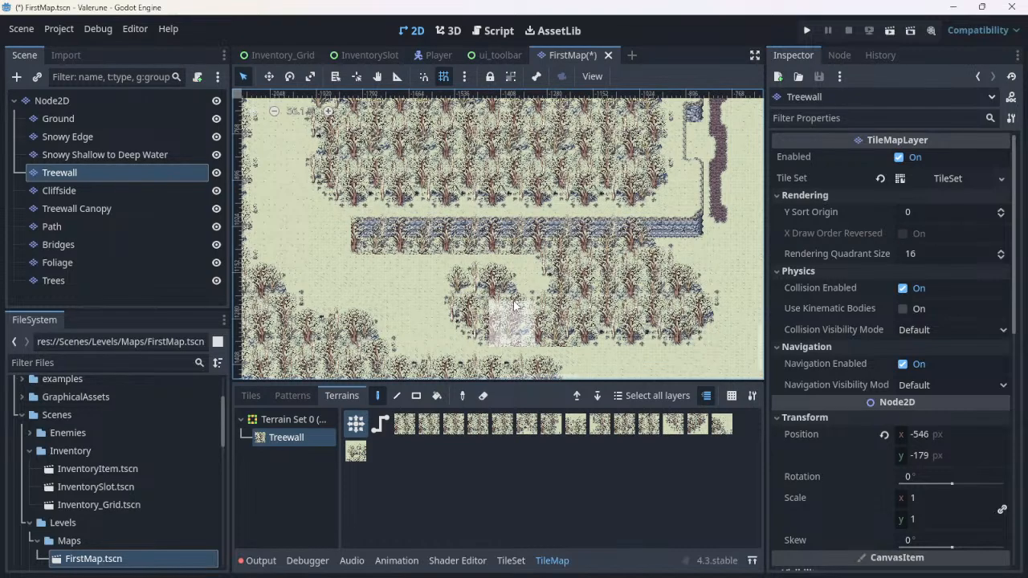
{"action": "left_click", "coordinate": [514, 279]}
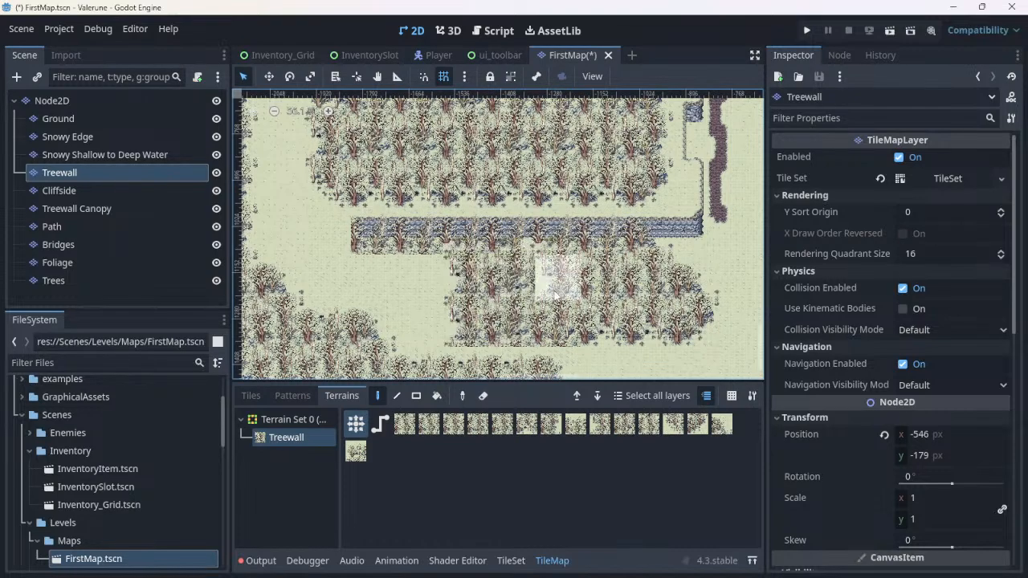
{"action": "left_click", "coordinate": [555, 295]}
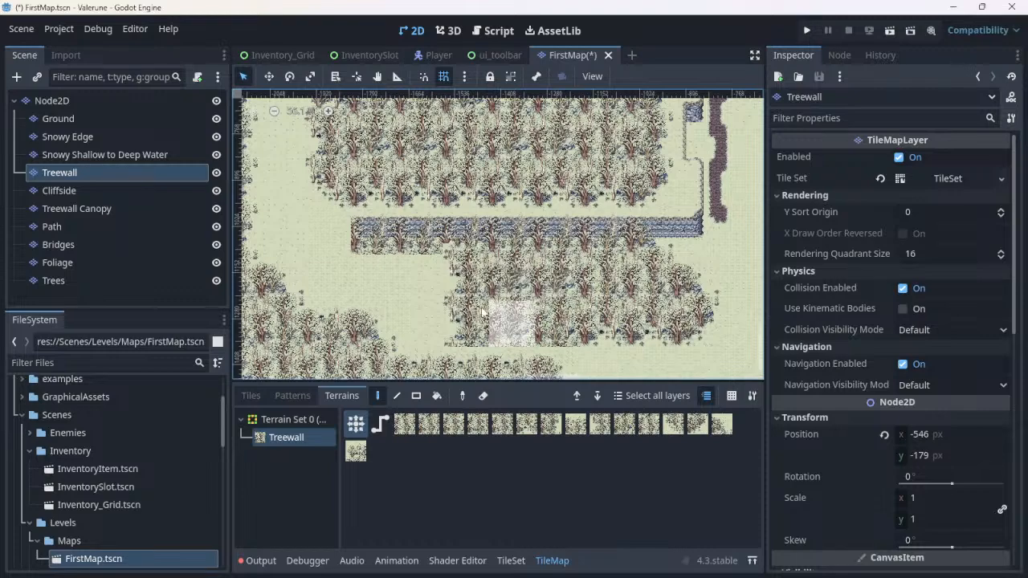
{"action": "left_click", "coordinate": [430, 294]}
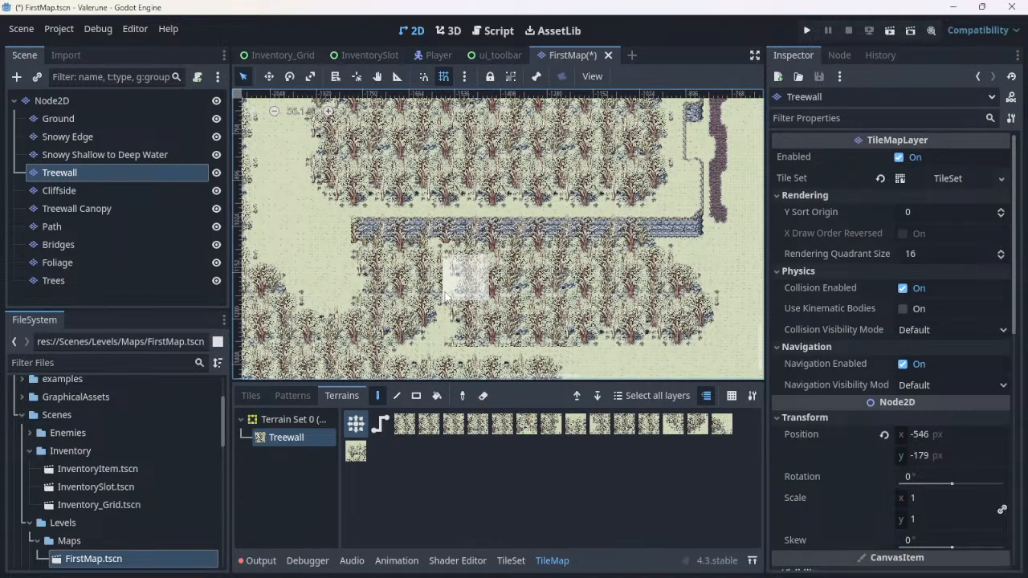
{"action": "key", "text": "ctrl+z"}
{"action": "key", "text": "ctrl+z"}
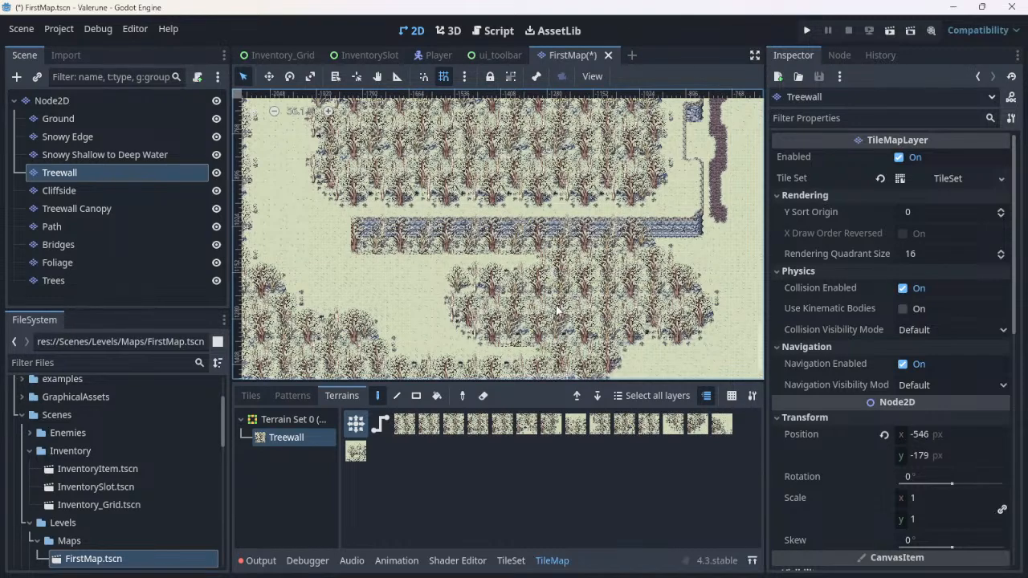
{"action": "left_click", "coordinate": [557, 310]}
{"action": "left_click", "coordinate": [555, 309]}
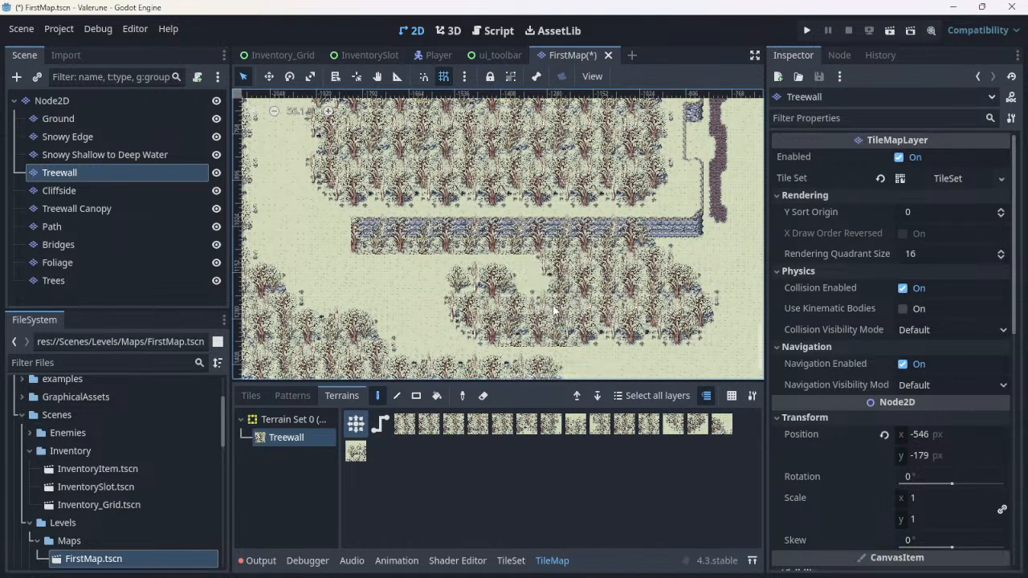
{"action": "right_click", "coordinate": [554, 310]}
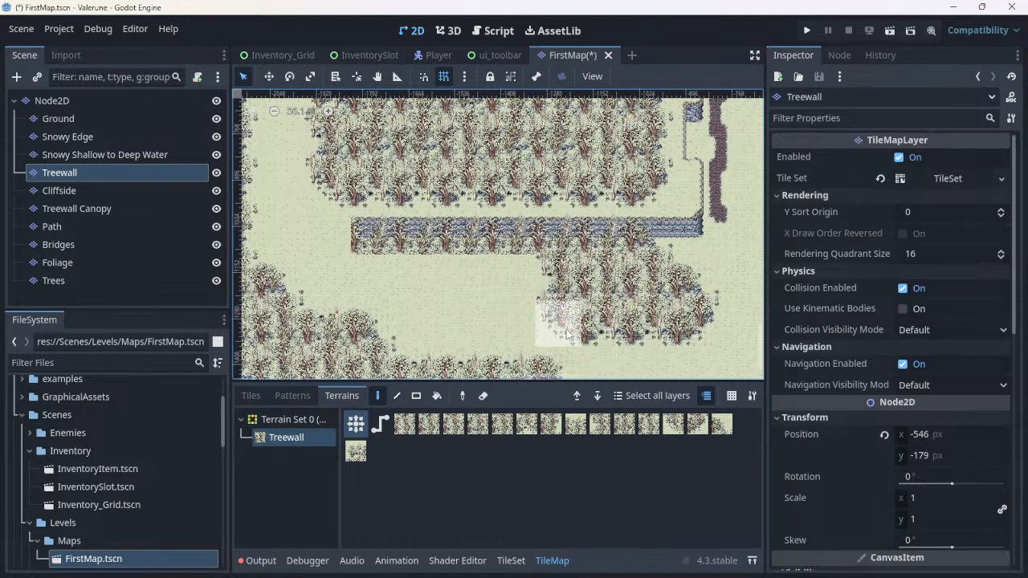
Step: Extend the southern tree wall with Treewall terrain up to the cliff's tree row and west to the cliff's western end
{"action": "left_click", "coordinate": [503, 294]}
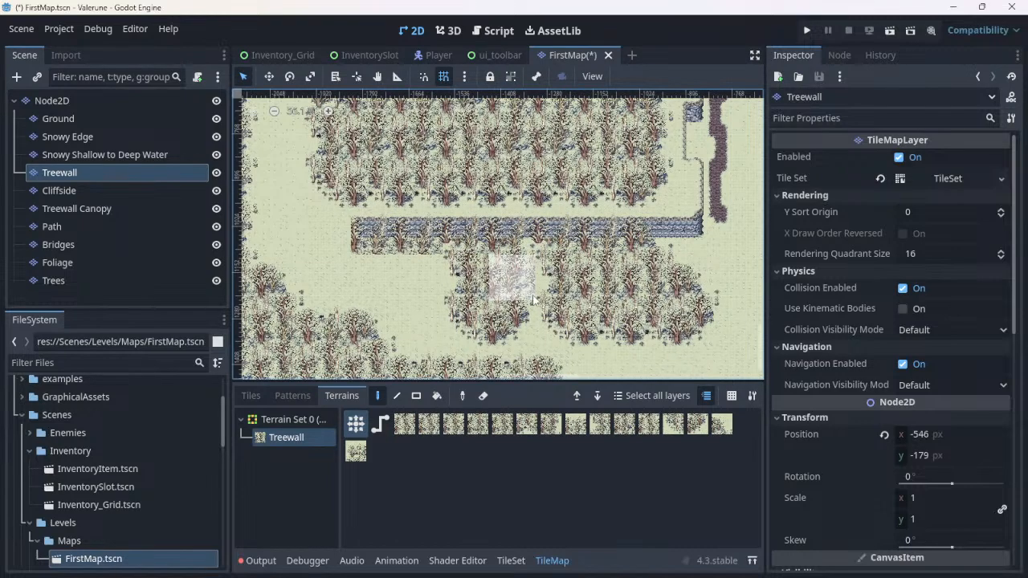
{"action": "scroll", "coordinate": [520, 301], "scroll_direction": "up", "scroll_amount": 4}
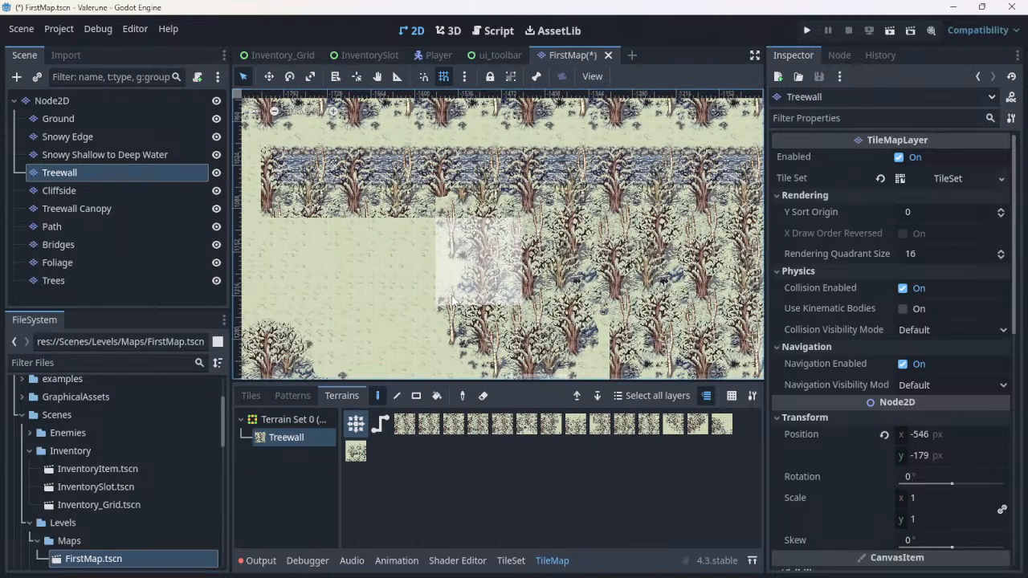
{"action": "left_click", "coordinate": [381, 275]}
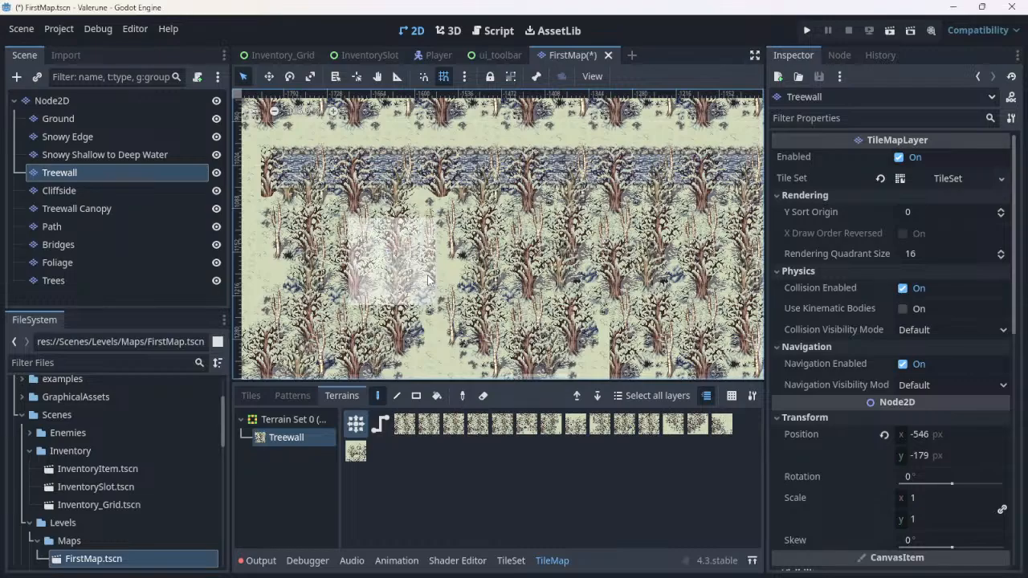
{"action": "left_click", "coordinate": [458, 288]}
{"action": "scroll", "coordinate": [459, 287], "scroll_direction": "down", "scroll_amount": 5}
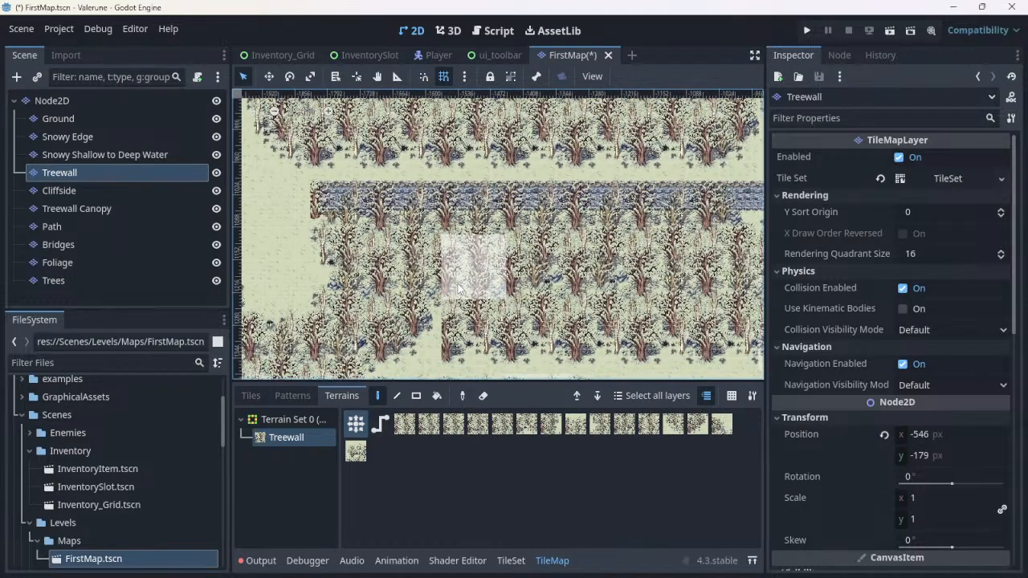
{"action": "scroll", "coordinate": [459, 288], "scroll_direction": "down", "scroll_amount": 4}
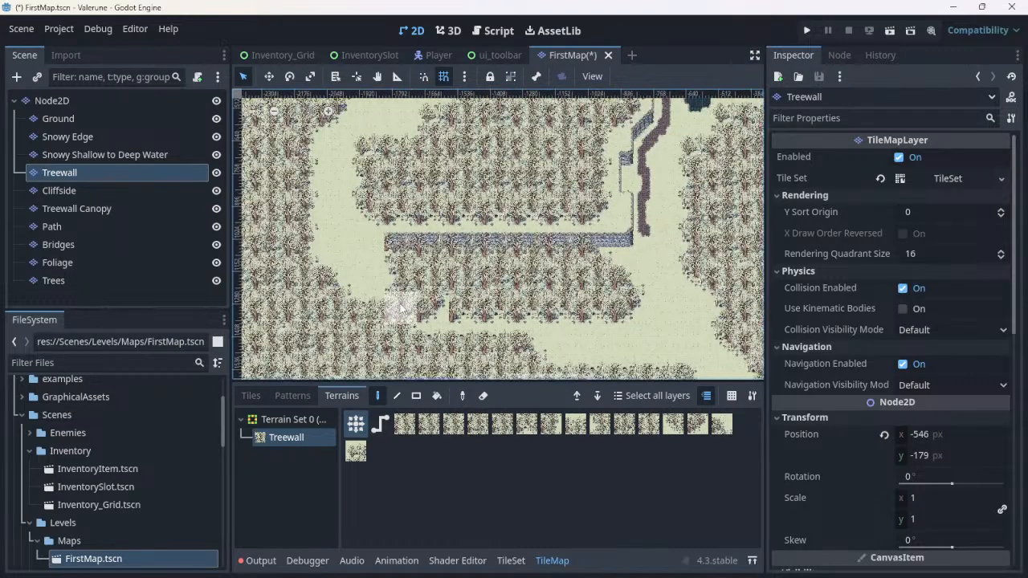
Step: Erase the trees south and west of the extended tree wall to clear a walkway between it and the neighbouring forest
{"action": "right_click", "coordinate": [504, 350]}
{"action": "right_click", "coordinate": [476, 350]}
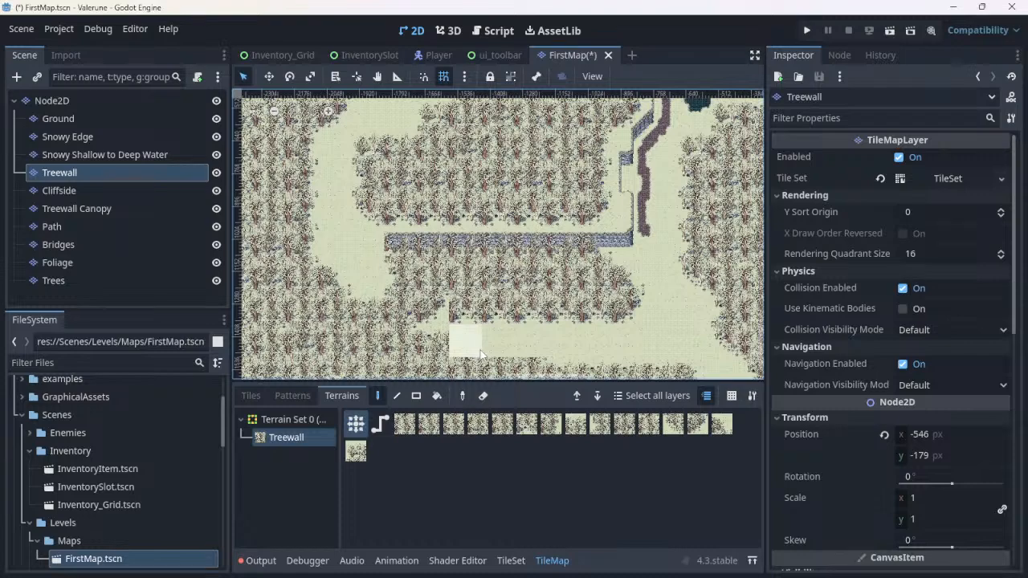
{"action": "mouse_move", "coordinate": [480, 354]}
{"action": "right_mouse_down"}
{"action": "mouse_move", "coordinate": [396, 337]}
{"action": "mouse_move", "coordinate": [369, 320]}
{"action": "right_mouse_up"}
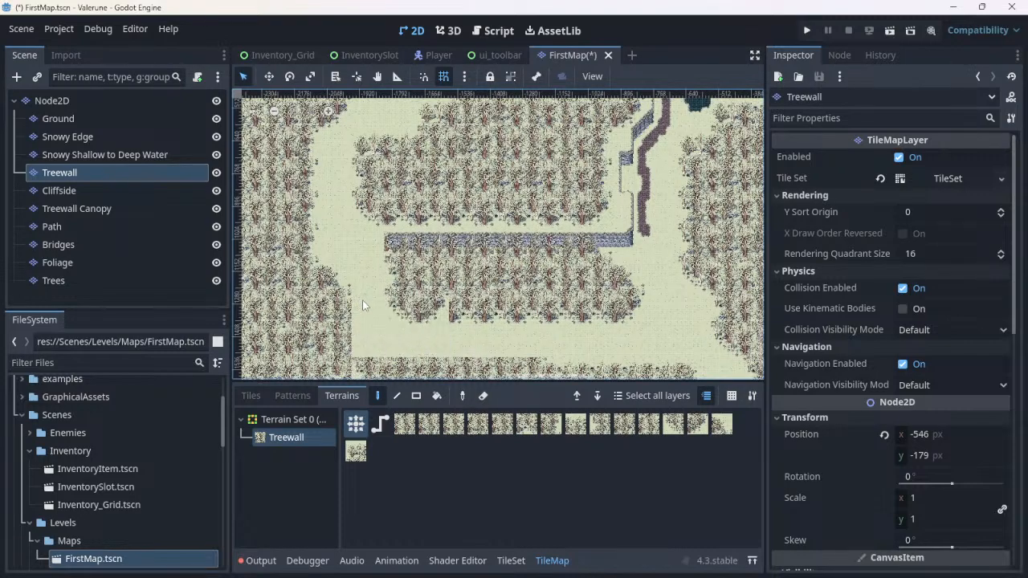
{"action": "right_click_drag", "start_coordinate": [372, 319], "coordinate": [438, 309]}
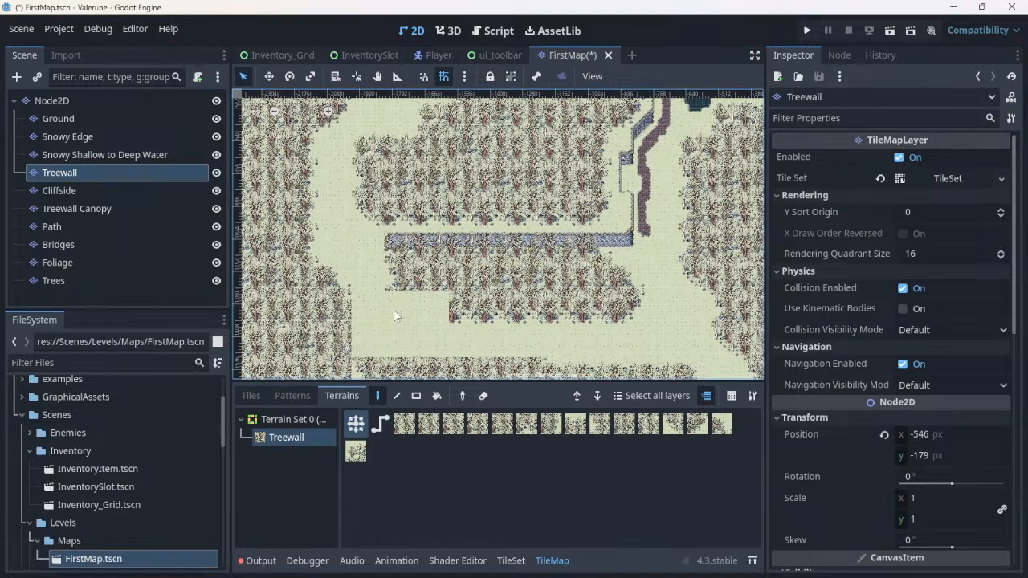
Step: Repaint the extension's southwestern corner and the western forest's edge along the walkway with Treewall terrain, rounding off the square cuts
{"action": "left_click_drag", "start_coordinate": [376, 301], "coordinate": [331, 287]}
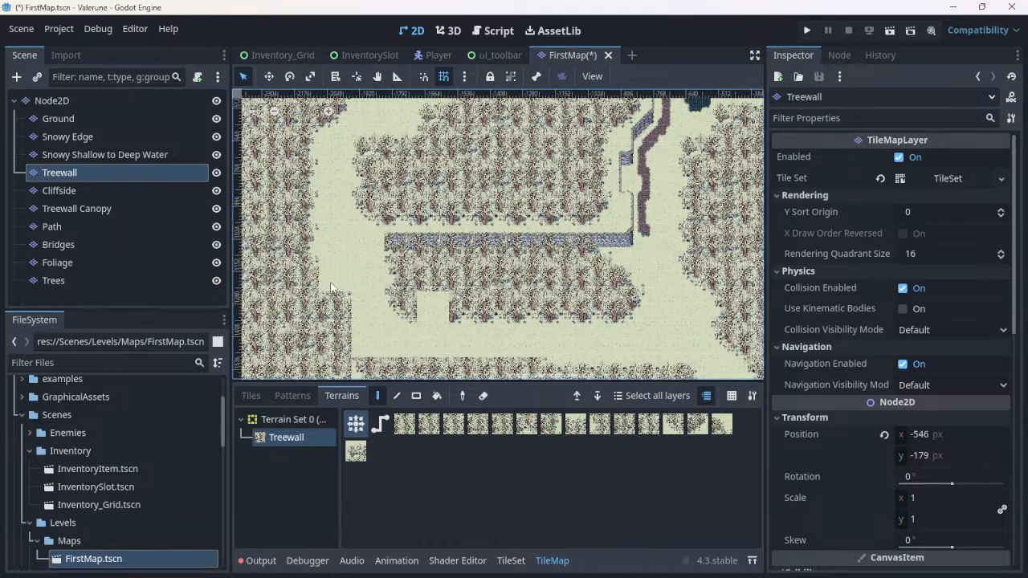
{"action": "left_click", "coordinate": [316, 327]}
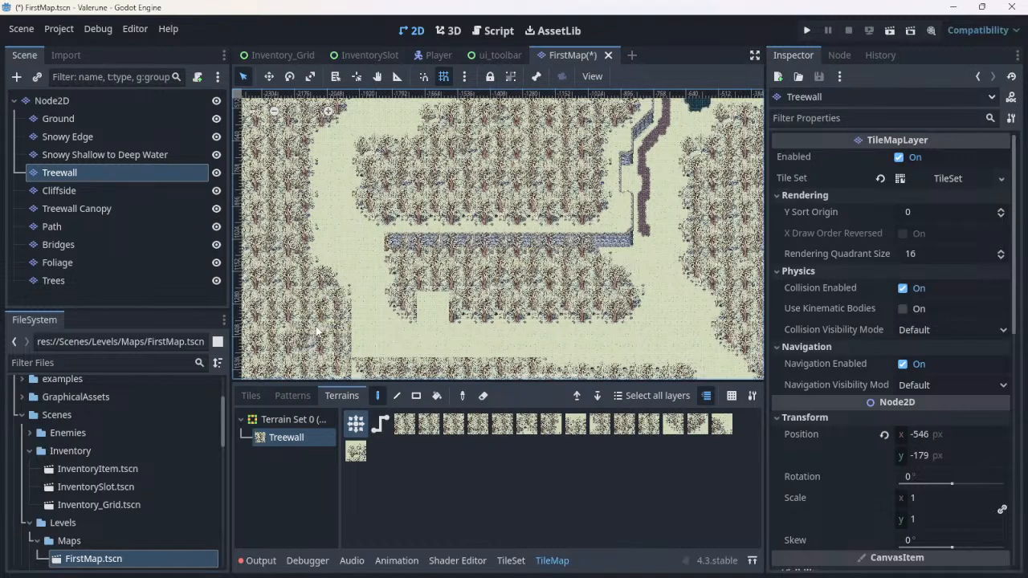
{"action": "left_click", "coordinate": [335, 366]}
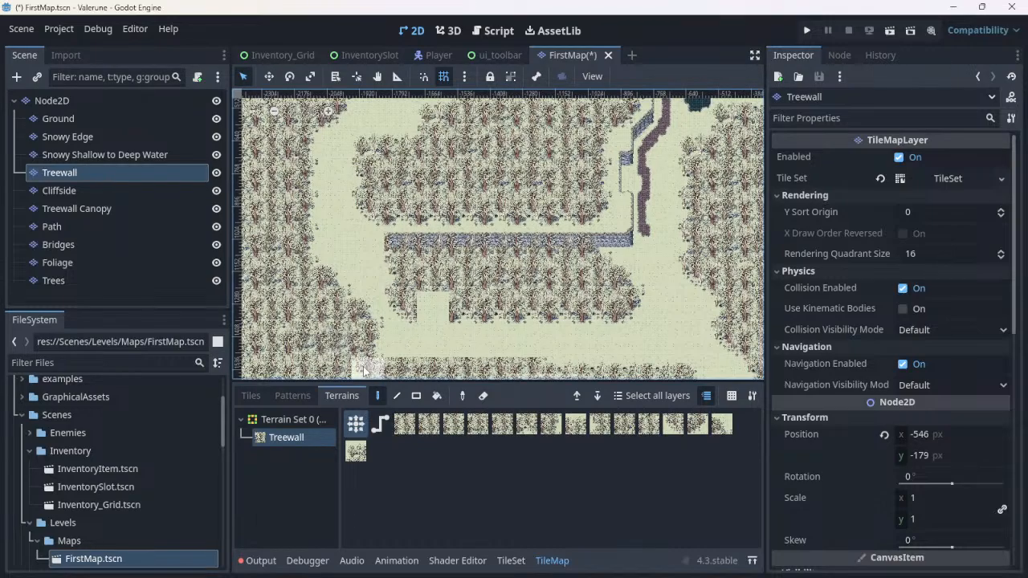
{"action": "left_click", "coordinate": [364, 370]}
{"action": "middle_click_drag", "start_coordinate": [743, 350], "coordinate": [458, 354]}
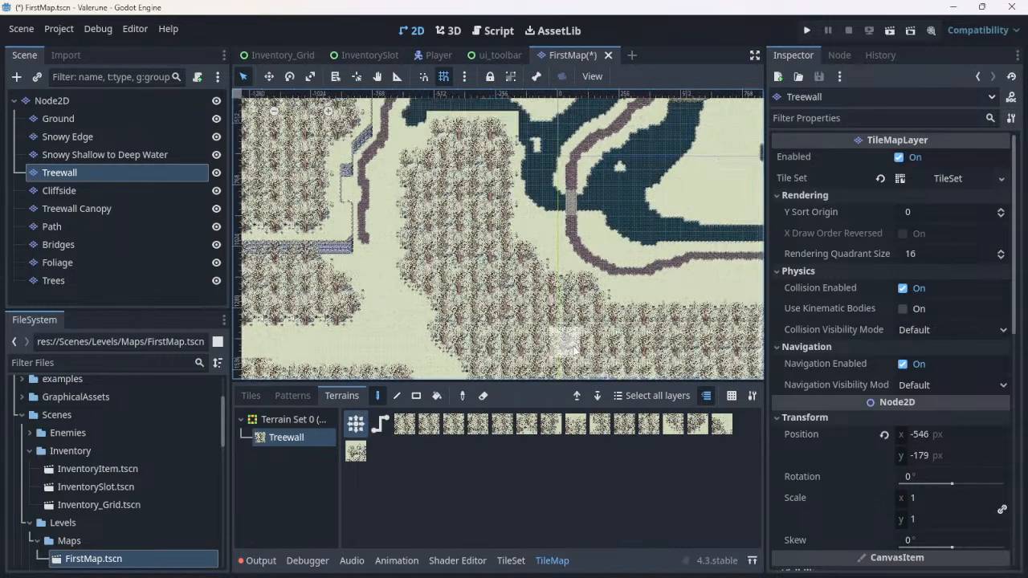
Step: Fill the square gap at the southwestern corner of the tree wall beneath the cliff with Treewall terrain
{"action": "scroll", "coordinate": [433, 347], "scroll_direction": "up", "scroll_amount": 1}
{"action": "scroll", "coordinate": [432, 347], "scroll_direction": "up", "scroll_amount": 1}
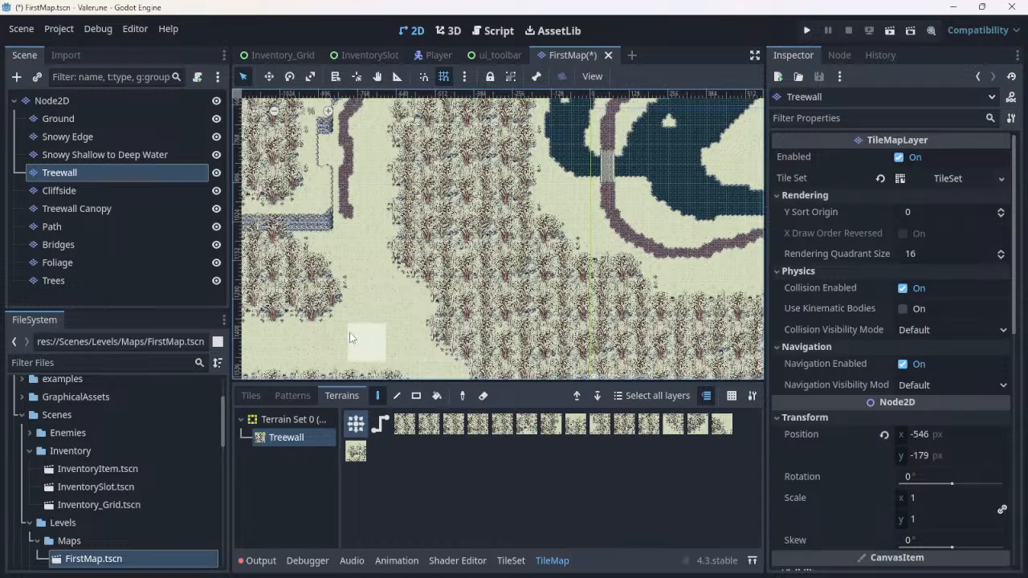
{"action": "middle_click_drag", "start_coordinate": [330, 322], "coordinate": [615, 283]}
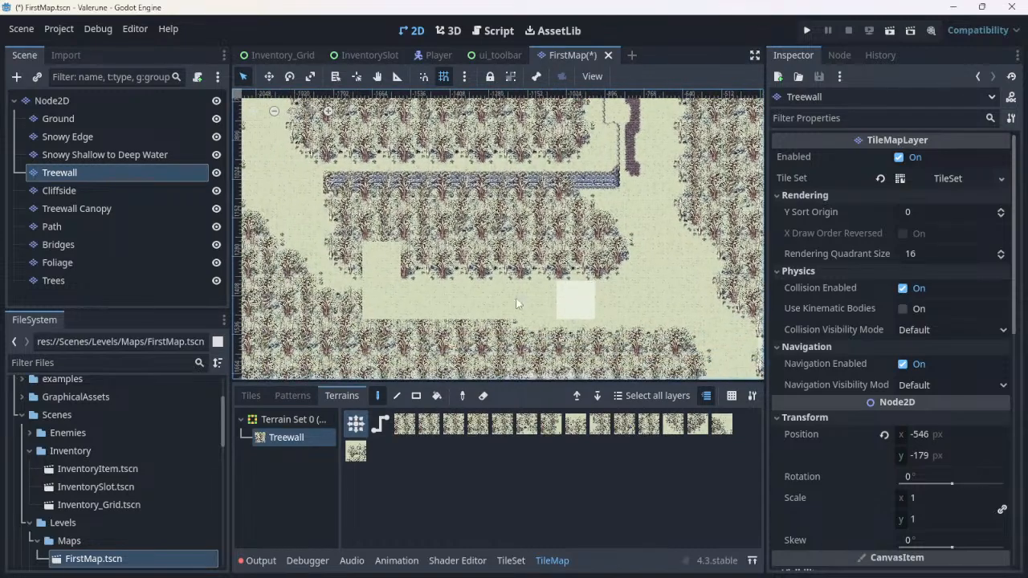
{"action": "left_click", "coordinate": [386, 238]}
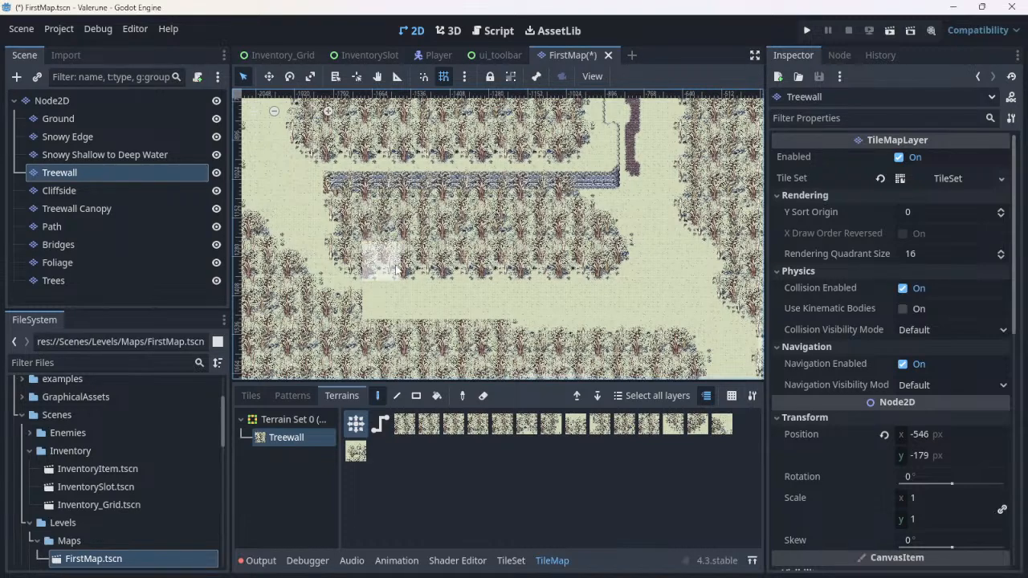
Step: Paint Treewall terrain eastward along the southern forest's northern edge, narrowing the walkway beneath the cliff's tree wall and smoothing the square cuts
{"action": "left_click", "coordinate": [388, 329]}
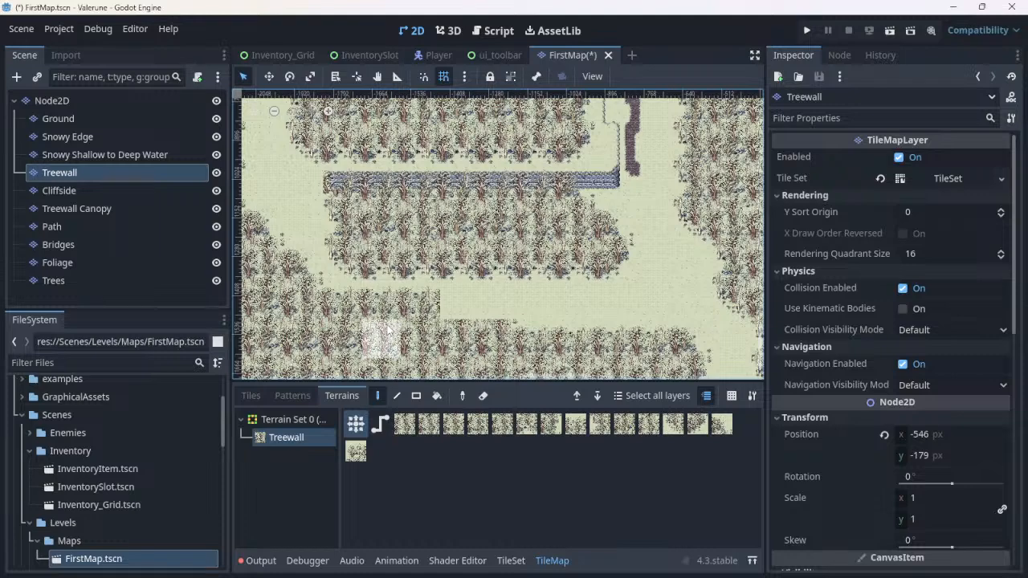
{"action": "left_click", "coordinate": [454, 335]}
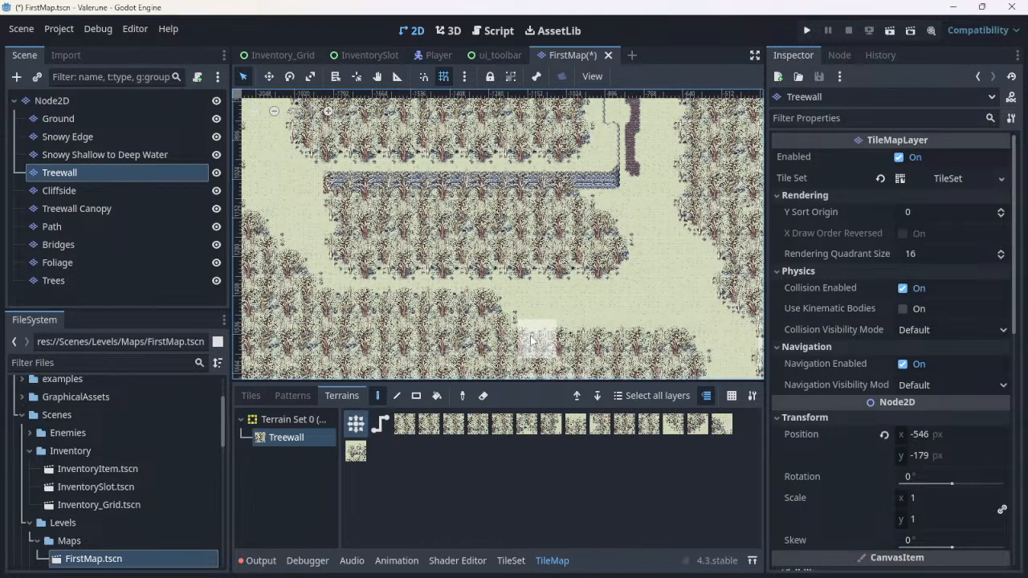
{"action": "left_click", "coordinate": [530, 341]}
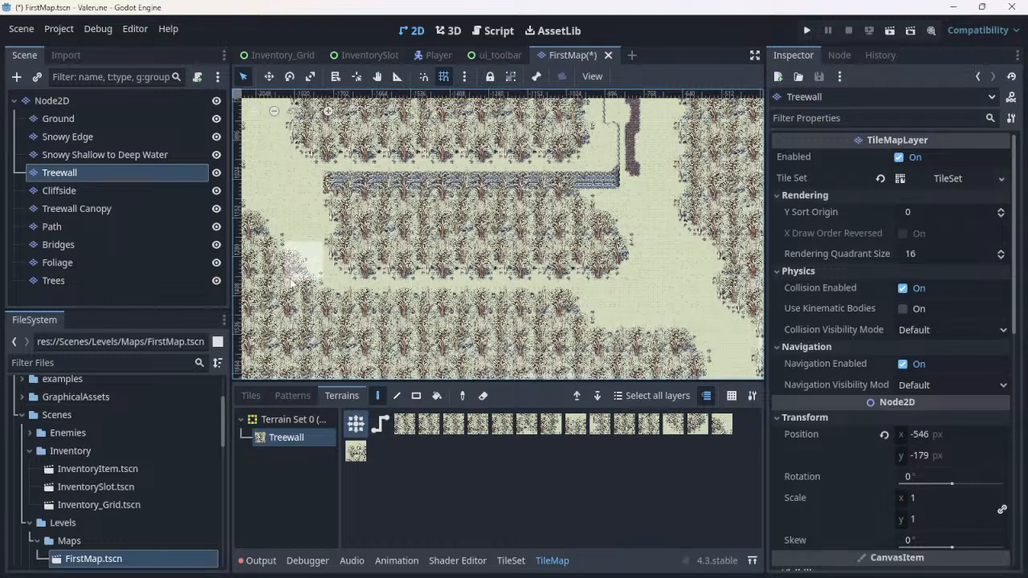
Step: Examine the tree edges along the walkway around the cliff's western end for gaps and square cuts
{"action": "middle_click_drag", "start_coordinate": [291, 283], "coordinate": [465, 285]}
{"action": "scroll", "coordinate": [466, 286], "scroll_direction": "up", "scroll_amount": 4}
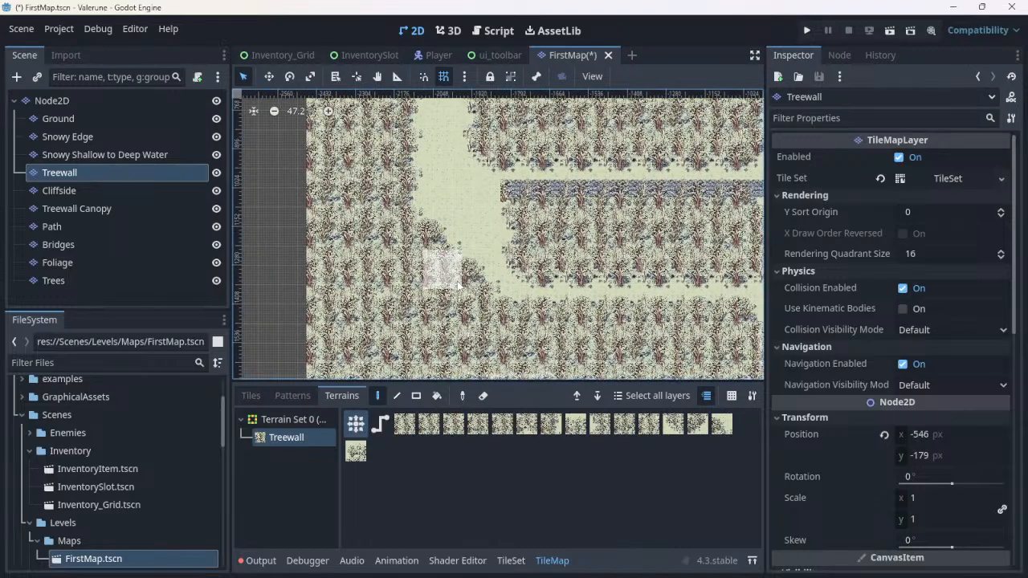
{"action": "scroll", "coordinate": [459, 286], "scroll_direction": "up", "scroll_amount": 2}
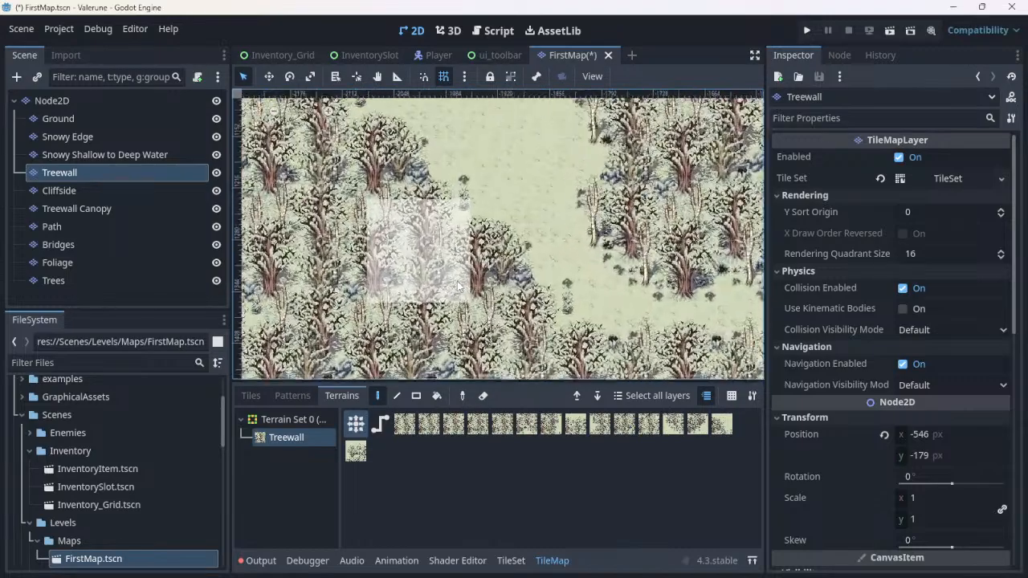
{"action": "middle_click_drag", "start_coordinate": [566, 263], "coordinate": [701, 257]}
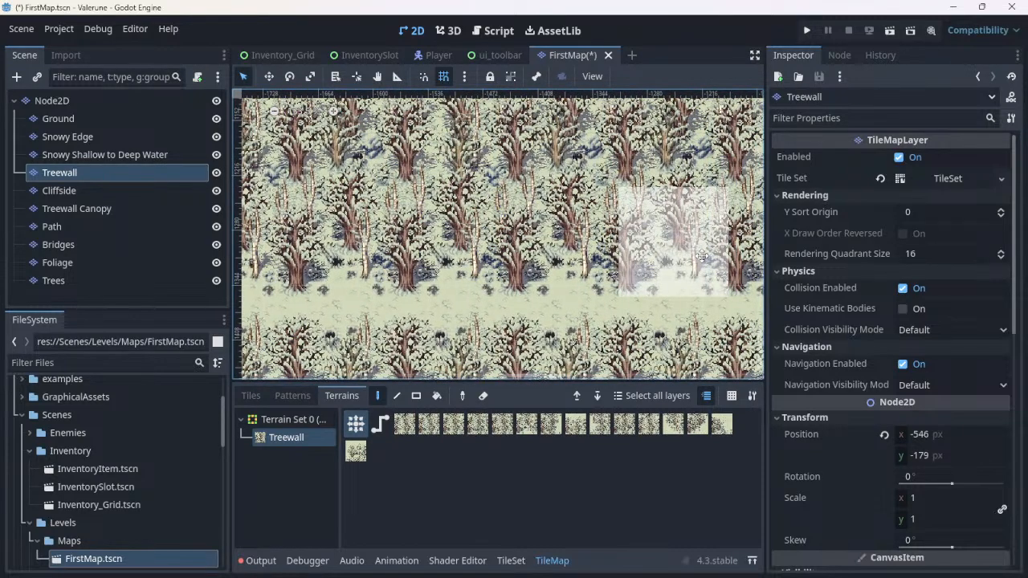
{"action": "middle_click_drag", "start_coordinate": [701, 256], "coordinate": [474, 315]}
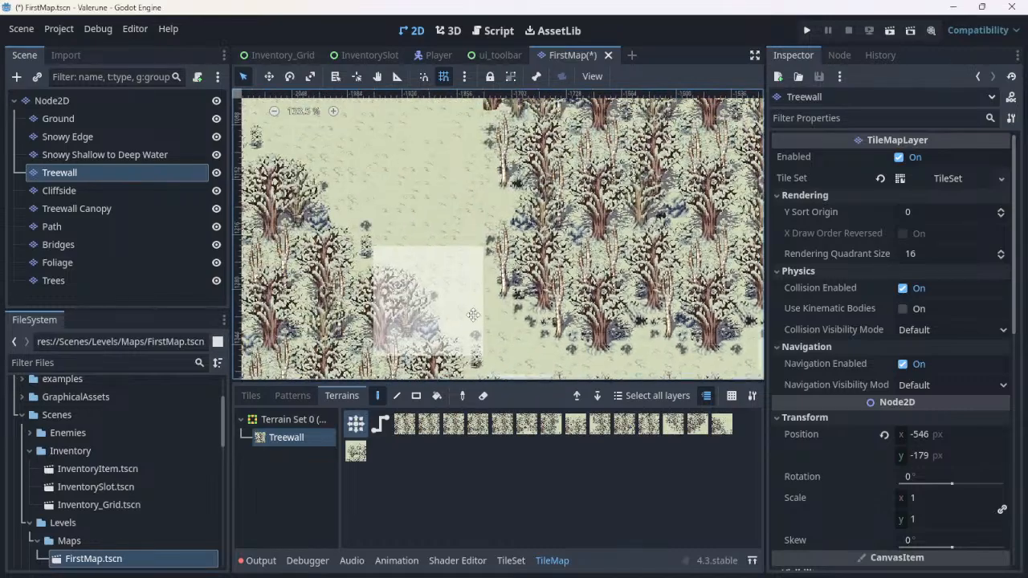
{"action": "scroll", "coordinate": [452, 296], "scroll_direction": "down", "scroll_amount": 2}
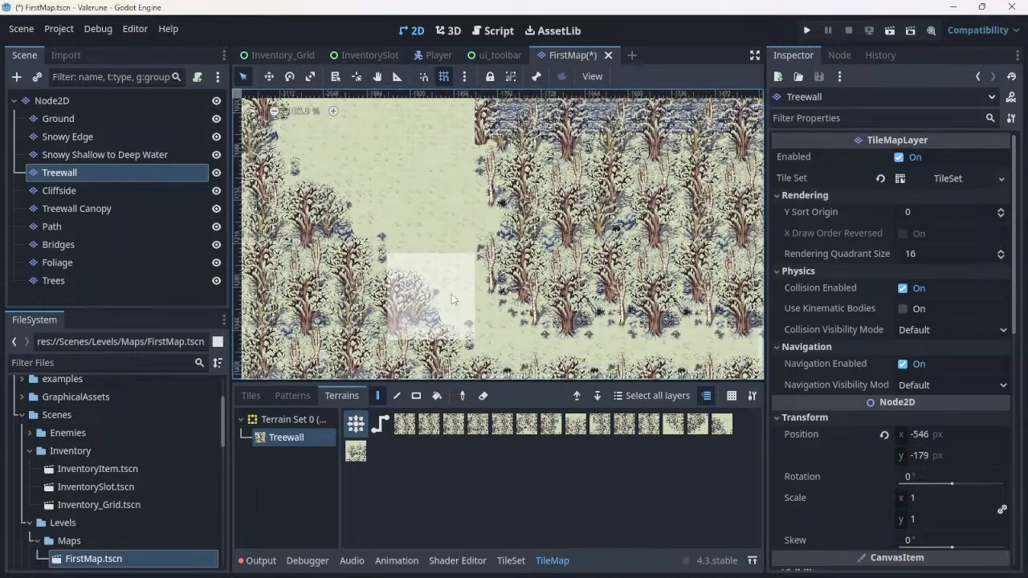
{"action": "scroll", "coordinate": [451, 294], "scroll_direction": "down", "scroll_amount": 4}
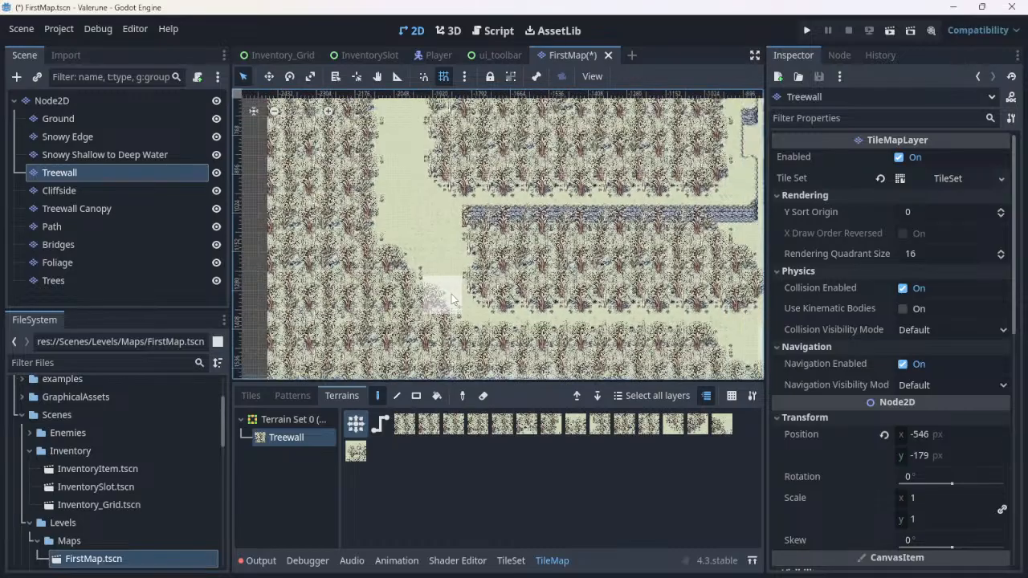
{"action": "scroll", "coordinate": [452, 294], "scroll_direction": "down", "scroll_amount": 1}
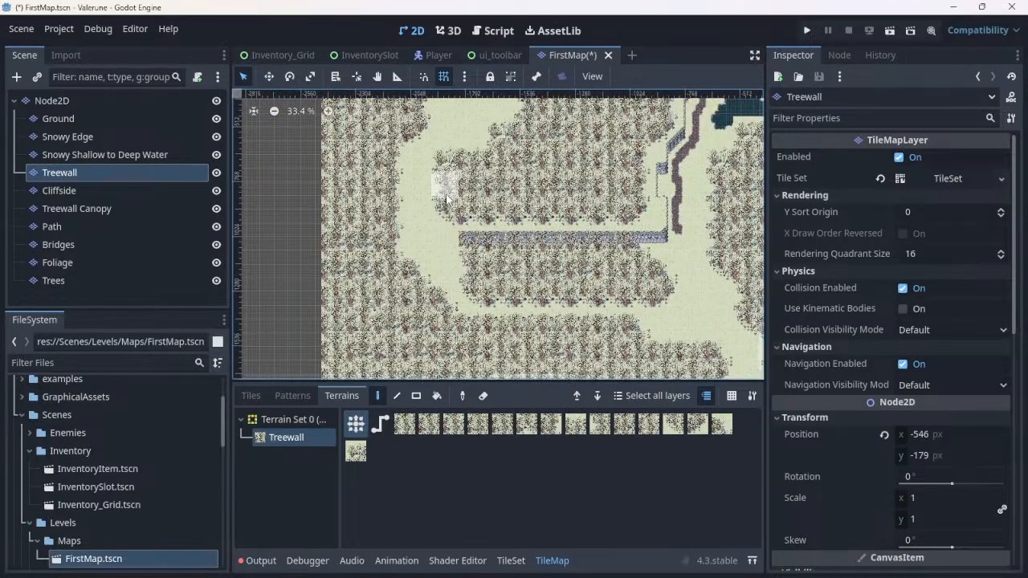
{"action": "scroll", "coordinate": [446, 234], "scroll_direction": "up", "scroll_amount": 3}
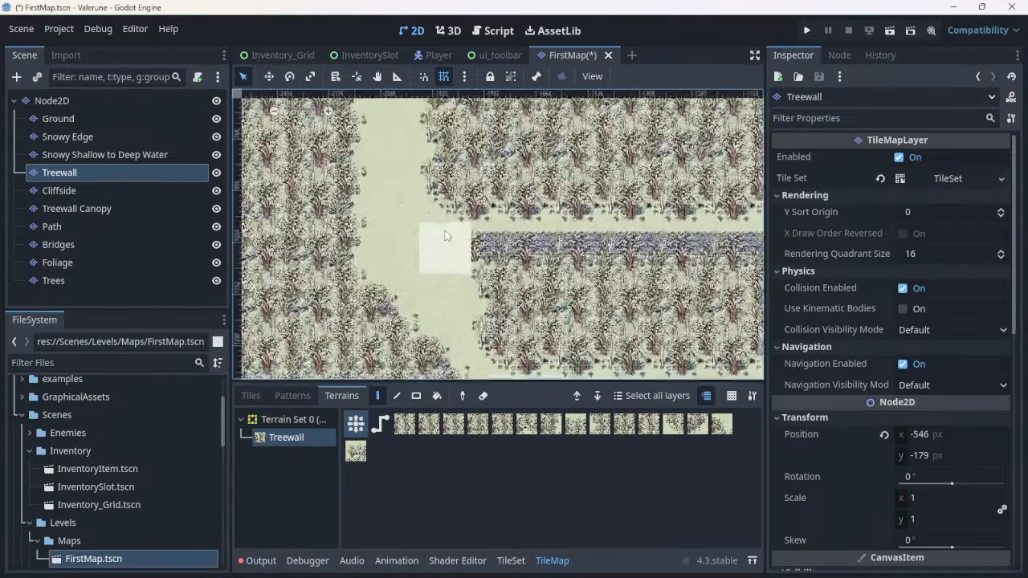
{"action": "scroll", "coordinate": [447, 235], "scroll_direction": "up", "scroll_amount": 1}
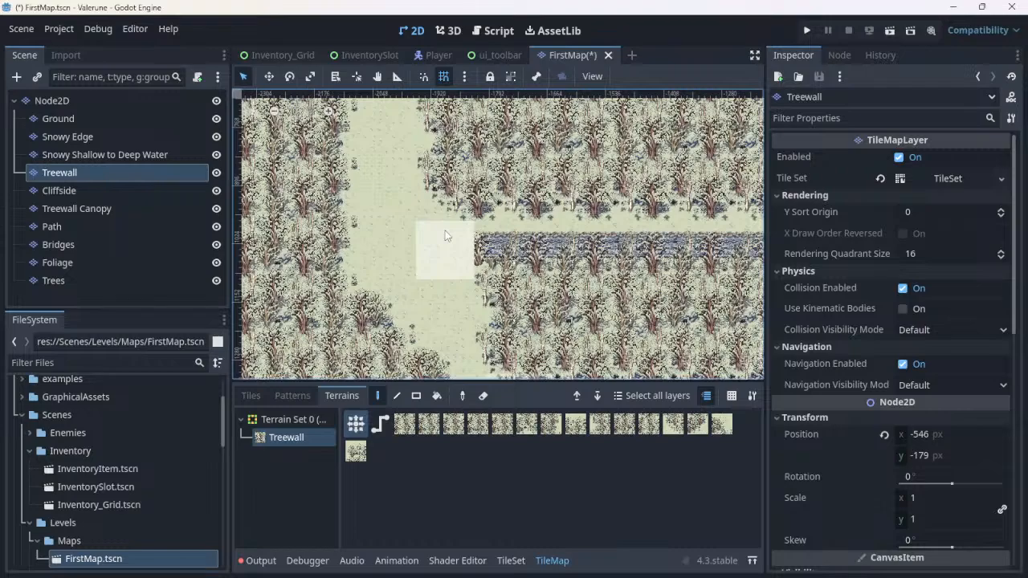
{"action": "scroll", "coordinate": [387, 206], "scroll_direction": "up", "scroll_amount": 1}
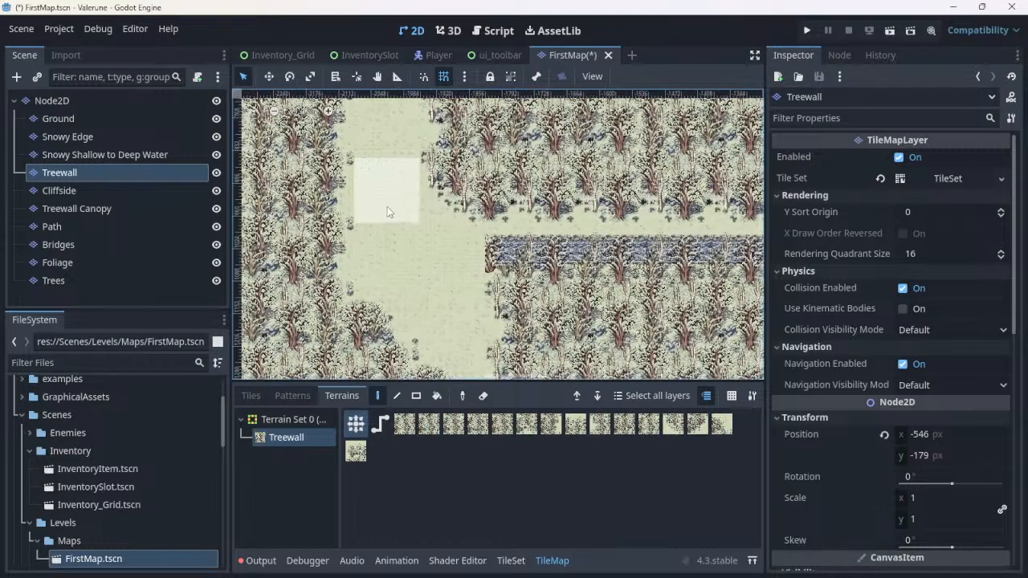
{"action": "scroll", "coordinate": [388, 207], "scroll_direction": "up", "scroll_amount": 1}
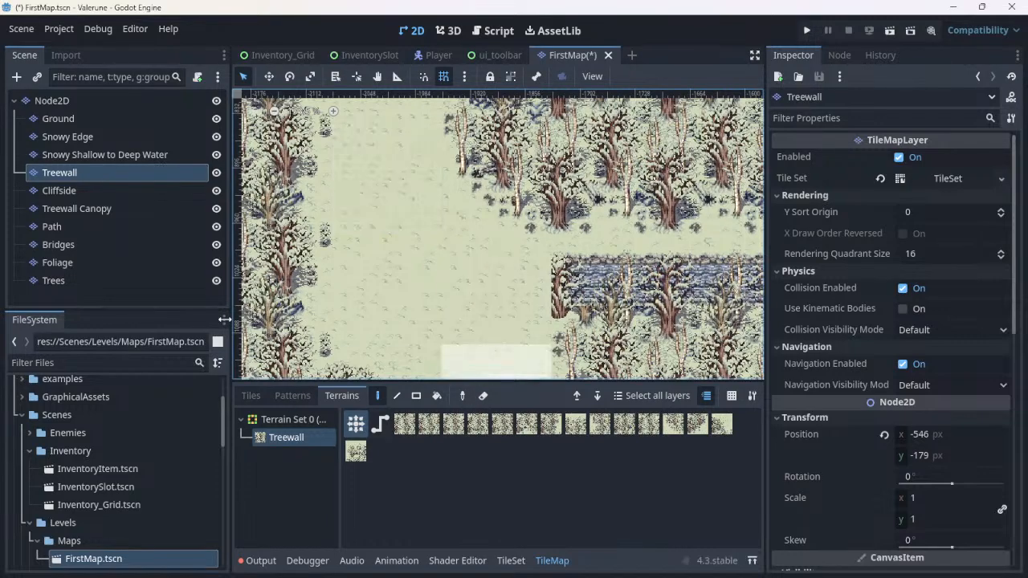
Step: Select the Cliffside layer and survey the western clearing against the map's overall layout
{"action": "left_click", "coordinate": [92, 191]}
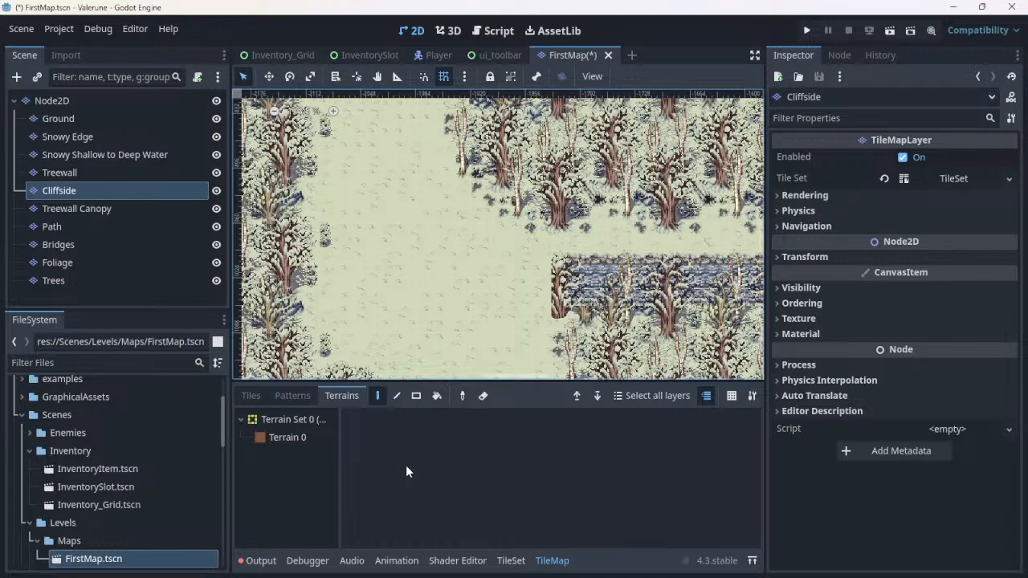
{"action": "scroll", "coordinate": [467, 348], "scroll_direction": "down", "scroll_amount": 1}
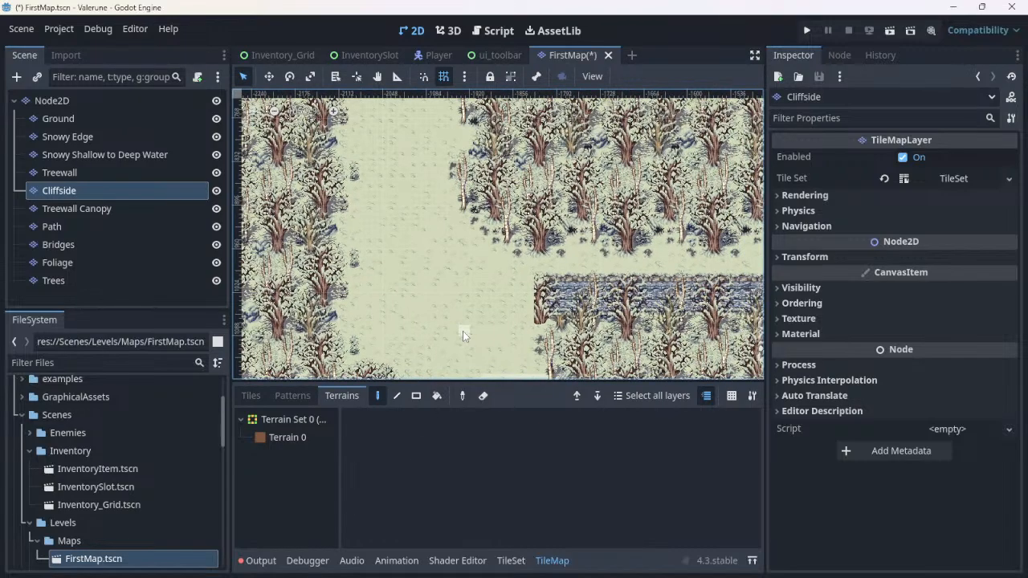
{"action": "scroll", "coordinate": [463, 331], "scroll_direction": "down", "scroll_amount": 4}
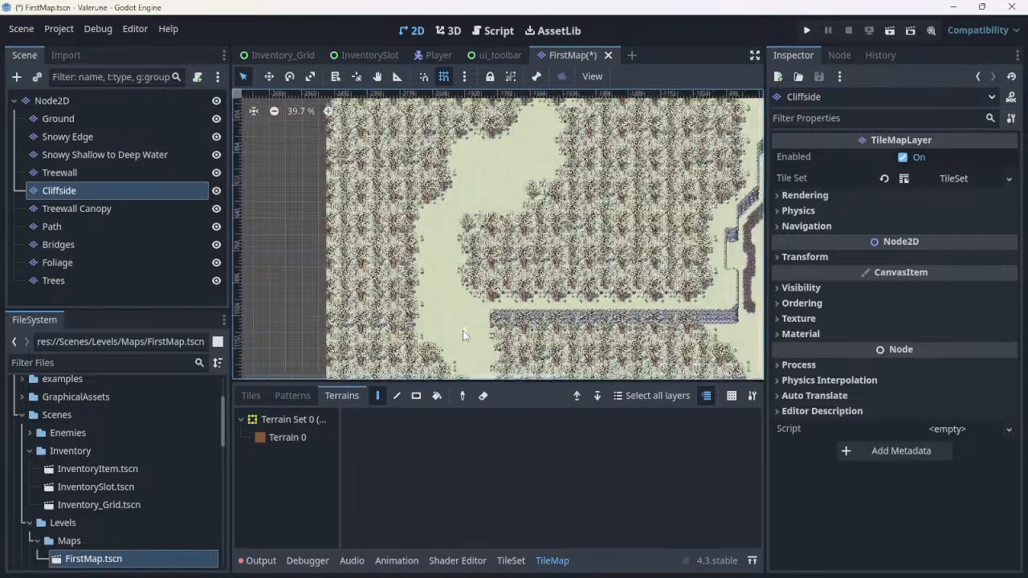
{"action": "scroll", "coordinate": [462, 330], "scroll_direction": "down", "scroll_amount": 3}
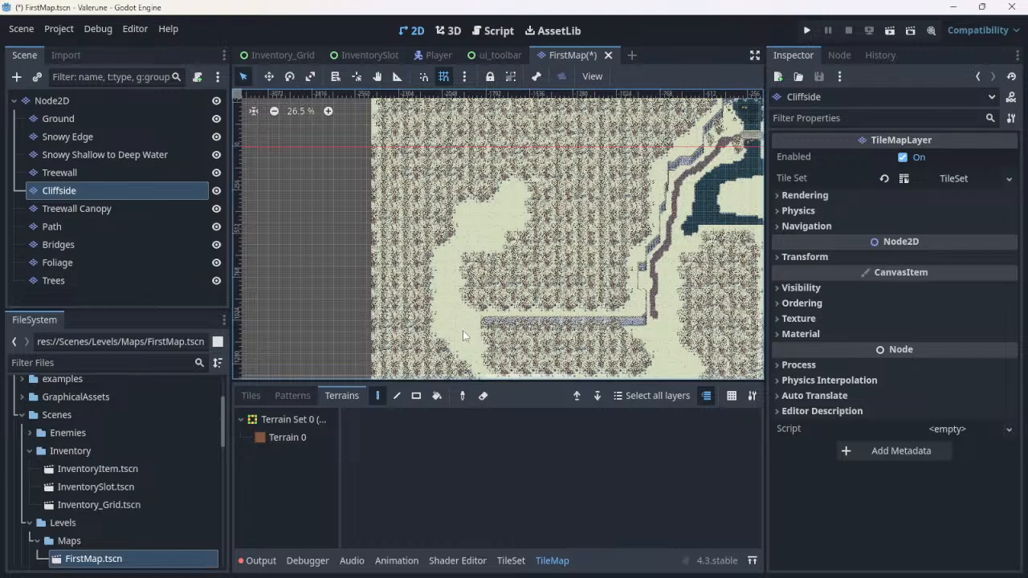
{"action": "scroll", "coordinate": [463, 330], "scroll_direction": "down", "scroll_amount": 4}
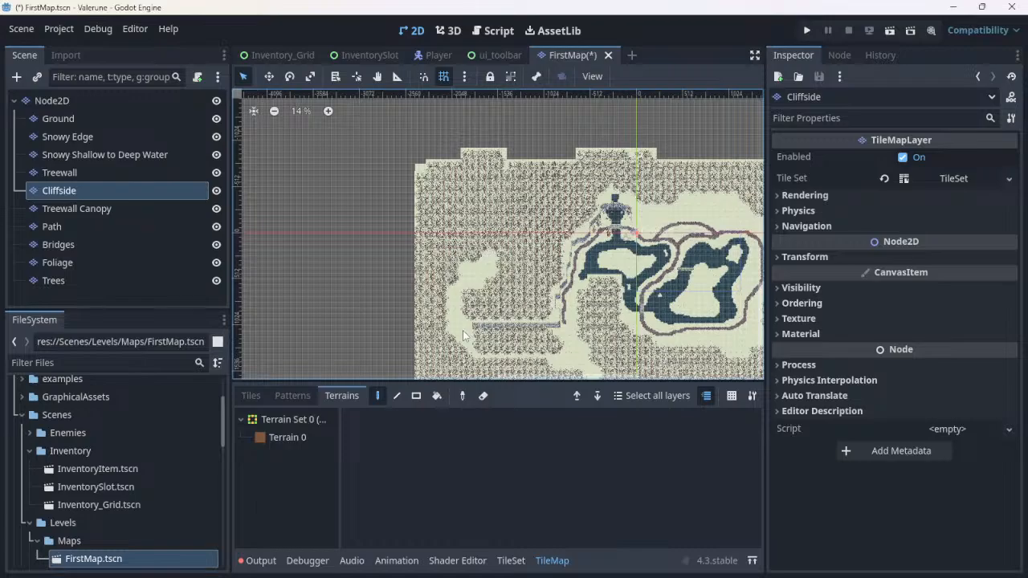
{"action": "scroll", "coordinate": [463, 330], "scroll_direction": "up", "scroll_amount": 2}
{"action": "scroll", "coordinate": [463, 330], "scroll_direction": "up", "scroll_amount": 2}
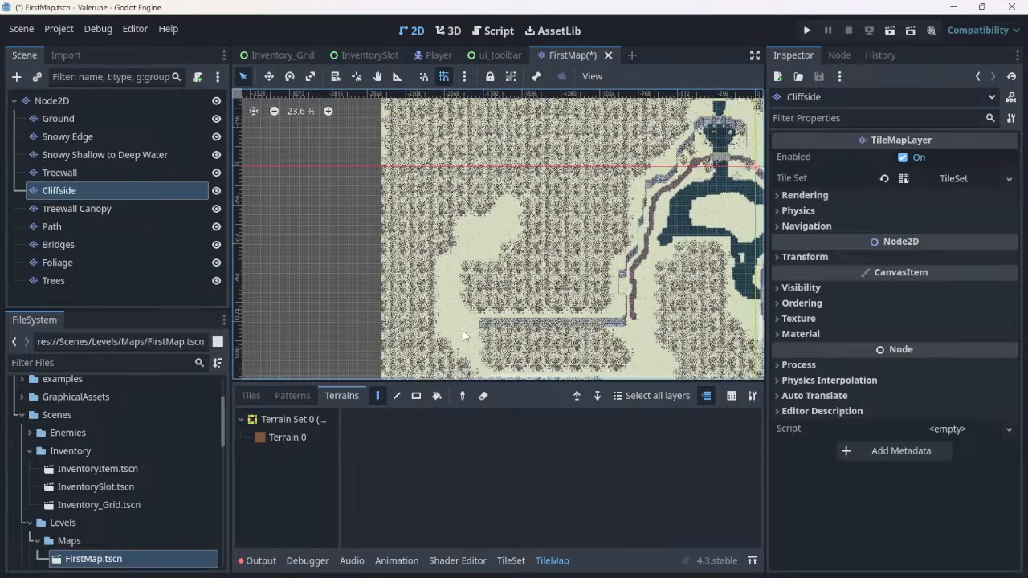
{"action": "scroll", "coordinate": [462, 330], "scroll_direction": "up", "scroll_amount": 2}
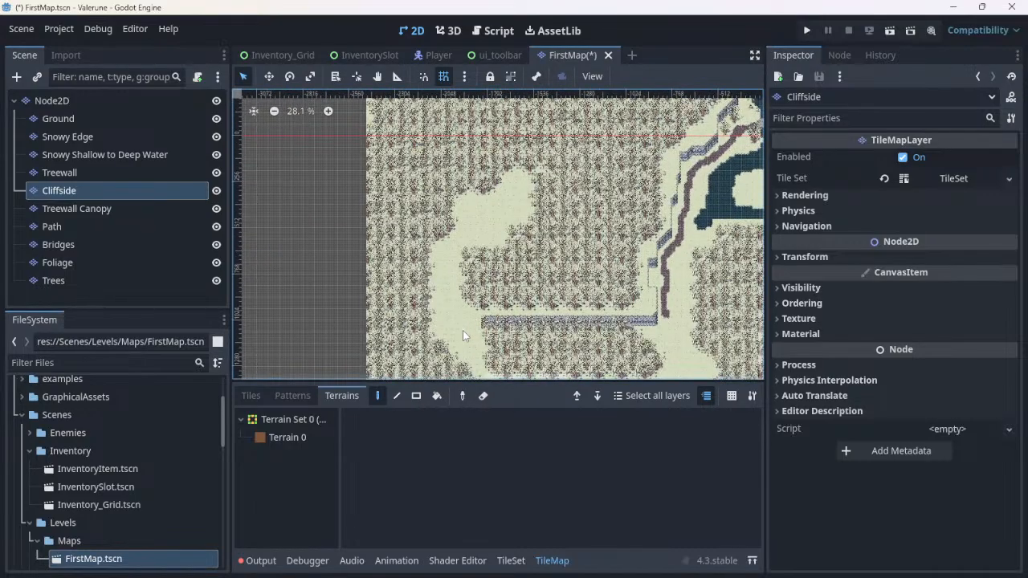
{"action": "scroll", "coordinate": [463, 330], "scroll_direction": "up", "scroll_amount": 1}
{"action": "scroll", "coordinate": [462, 330], "scroll_direction": "up", "scroll_amount": 2}
{"action": "scroll", "coordinate": [463, 331], "scroll_direction": "up", "scroll_amount": 1}
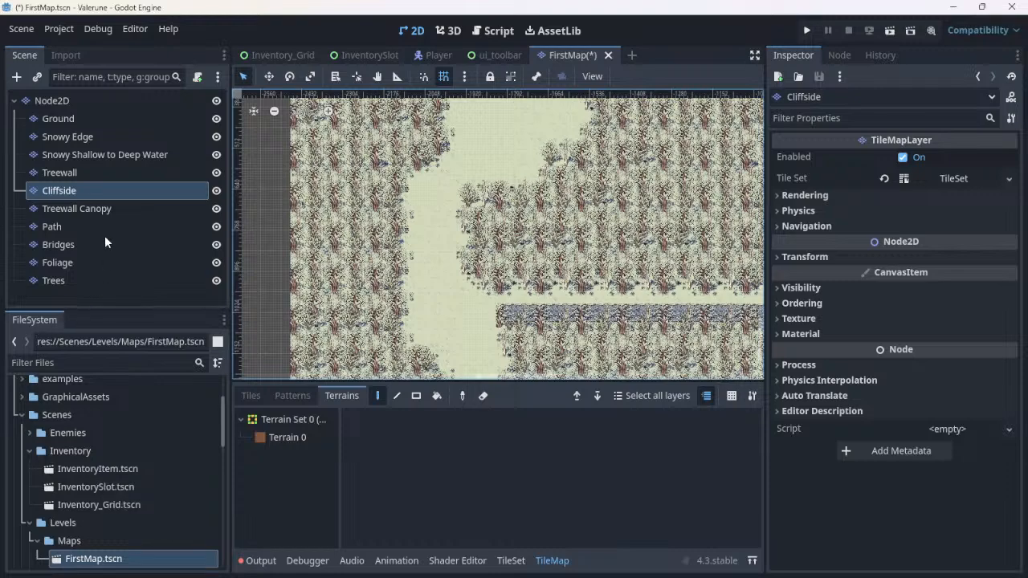
Step: On the Path layer, extend the existing path with Terrain 0 southward past the cliff's southeastern corner
{"action": "left_click", "coordinate": [61, 229]}
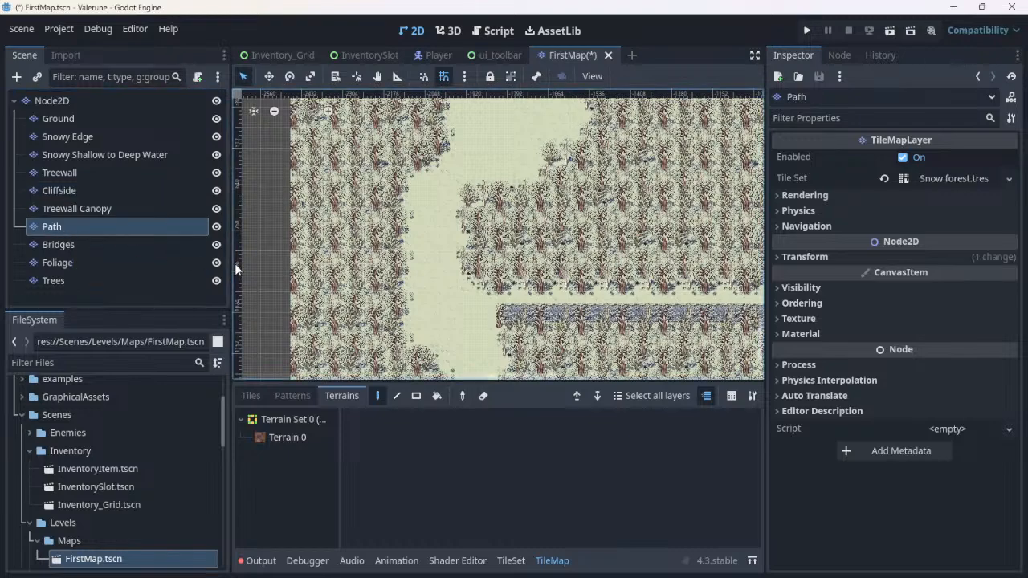
{"action": "scroll", "coordinate": [362, 337], "scroll_direction": "down", "scroll_amount": 3}
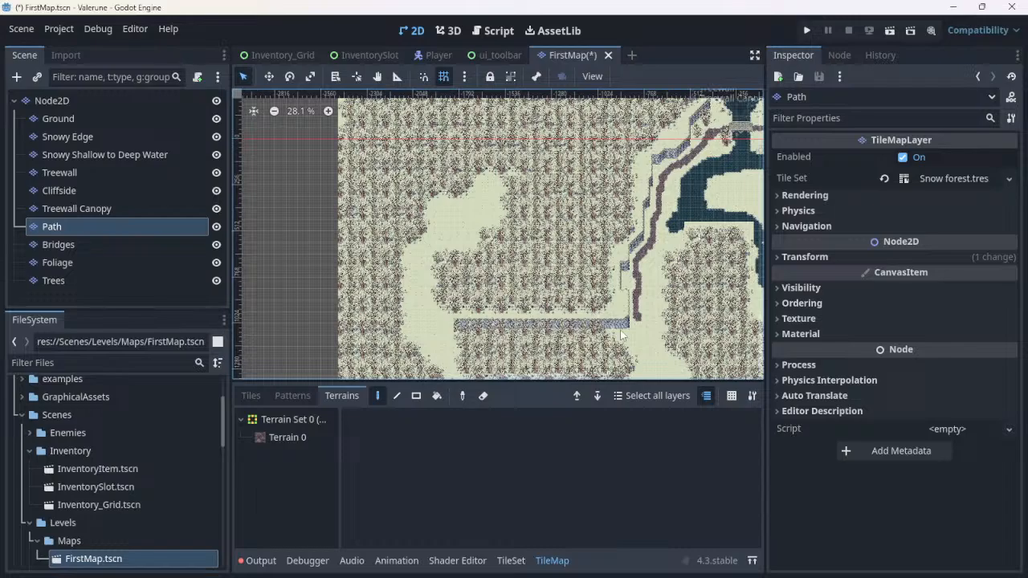
{"action": "middle_click_drag", "start_coordinate": [623, 335], "coordinate": [590, 217]}
{"action": "scroll", "coordinate": [624, 210], "scroll_direction": "up", "scroll_amount": 2}
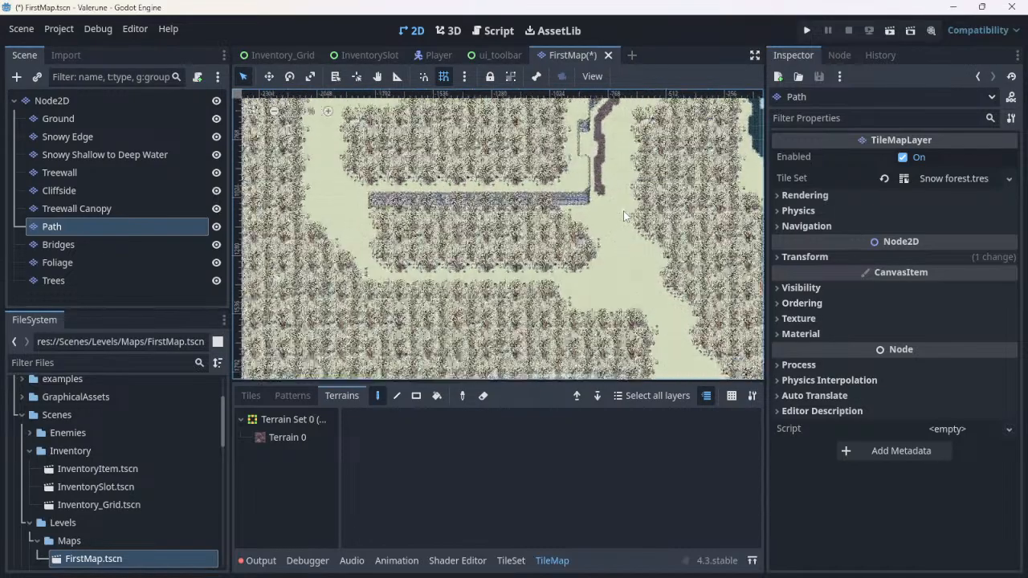
{"action": "scroll", "coordinate": [623, 210], "scroll_direction": "up", "scroll_amount": 1}
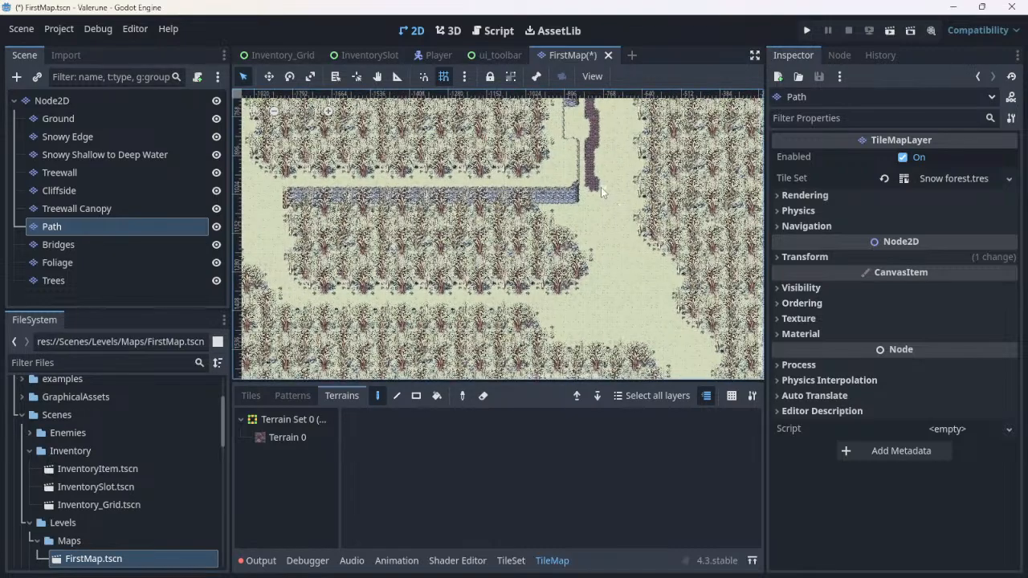
{"action": "left_click", "coordinate": [592, 190]}
{"action": "left_click", "coordinate": [289, 435]}
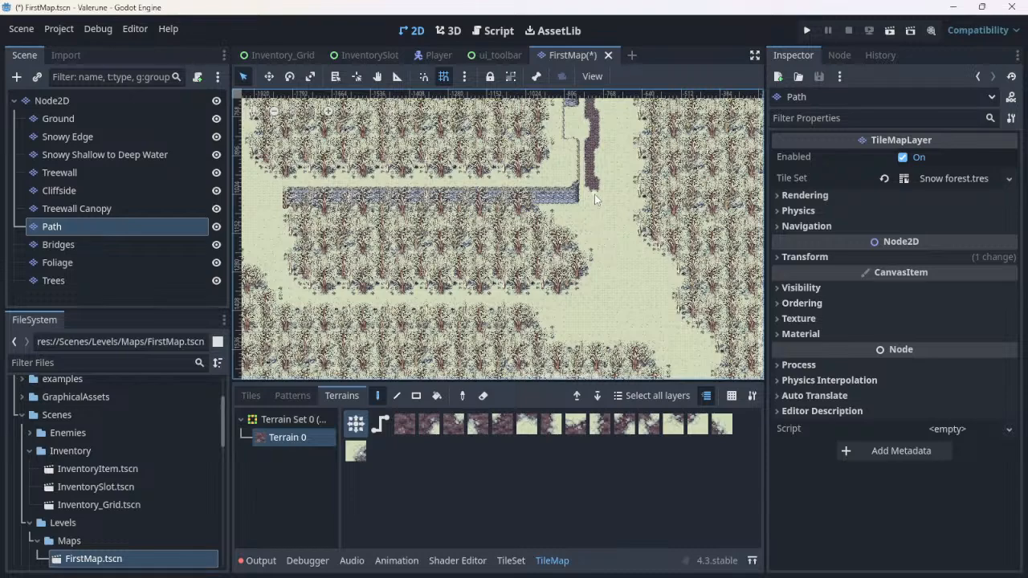
{"action": "left_click_drag", "start_coordinate": [594, 194], "coordinate": [607, 231]}
Step: Continue the Terrain 0 path around the tree wall and west along the walkway to the wall's southwestern corner
{"action": "mouse_move", "coordinate": [612, 235]}
{"action": "left_mouse_down"}
{"action": "mouse_move", "coordinate": [618, 280]}
{"action": "mouse_move", "coordinate": [582, 306]}
{"action": "mouse_move", "coordinate": [358, 307]}
{"action": "mouse_move", "coordinate": [291, 293]}
{"action": "mouse_move", "coordinate": [269, 266]}
{"action": "left_mouse_up"}
{"action": "scroll", "coordinate": [293, 283], "scroll_direction": "up", "scroll_amount": 2}
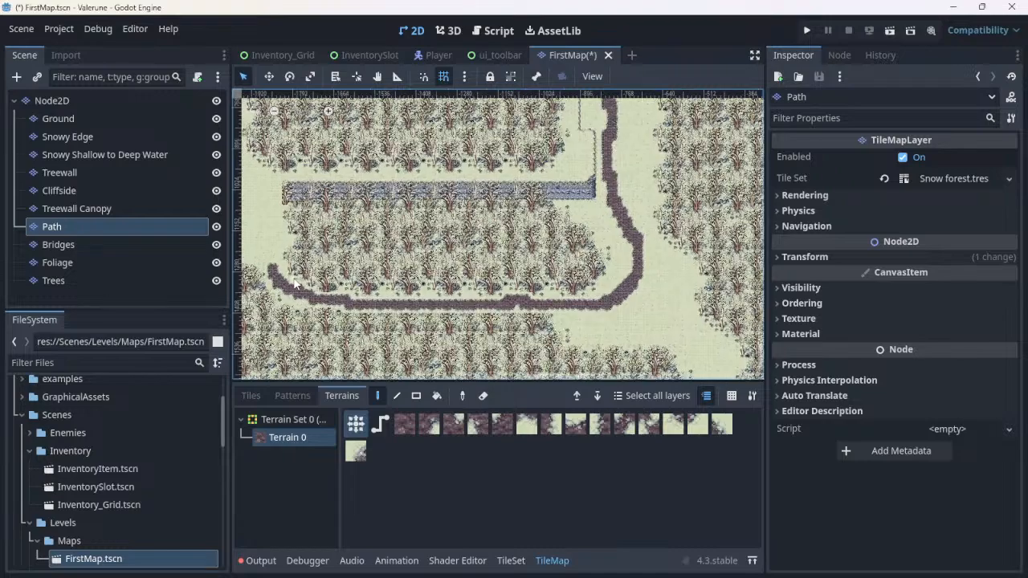
{"action": "scroll", "coordinate": [294, 283], "scroll_direction": "up", "scroll_amount": 3}
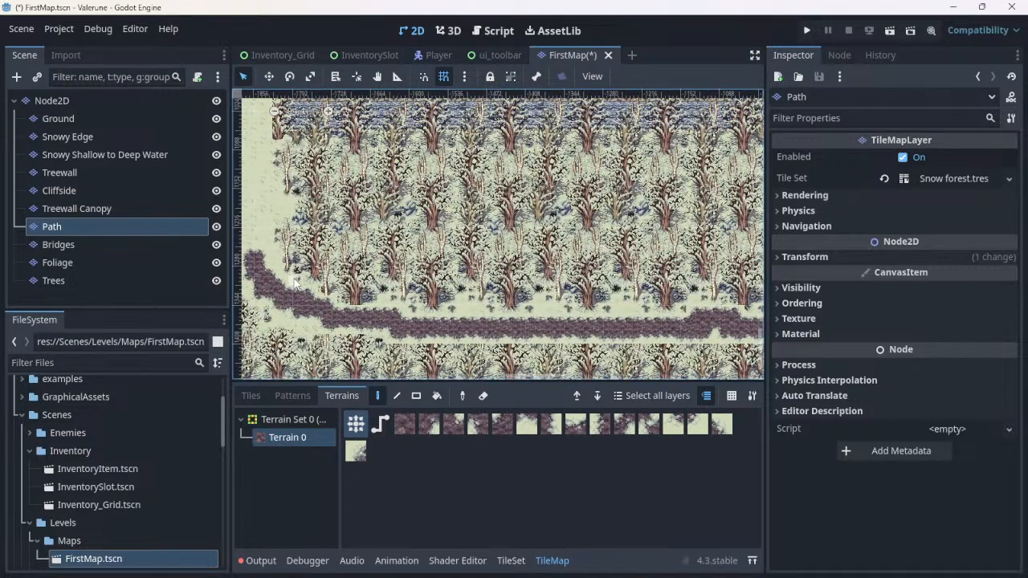
{"action": "scroll", "coordinate": [454, 283], "scroll_direction": "down", "scroll_amount": 3}
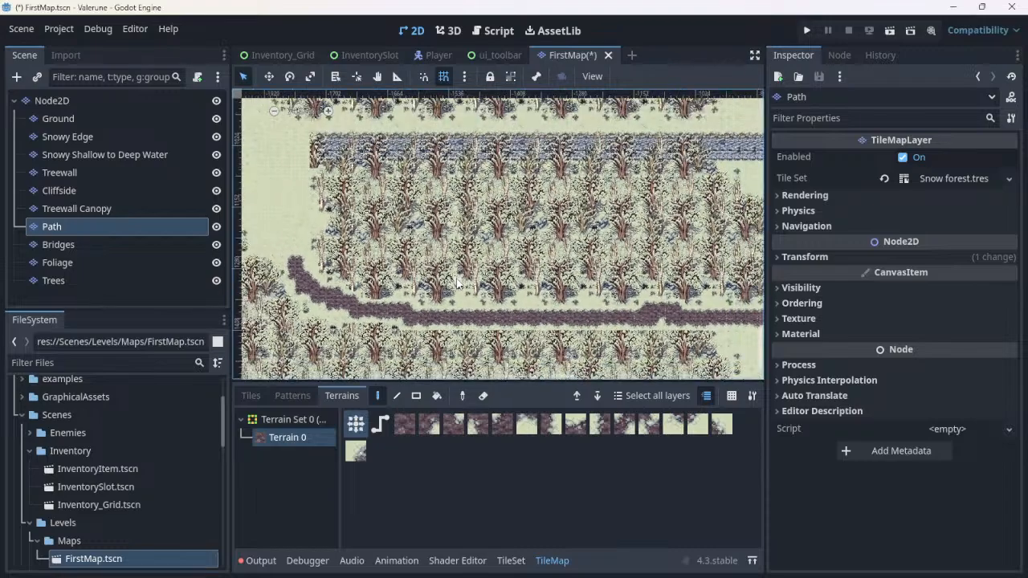
{"action": "scroll", "coordinate": [456, 283], "scroll_direction": "down", "scroll_amount": 1}
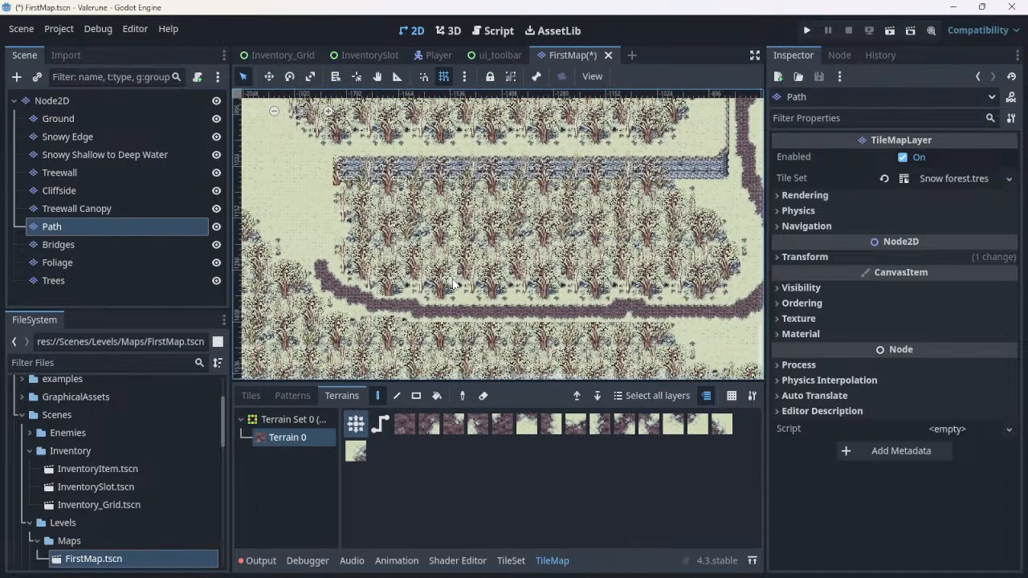
{"action": "middle_click_drag", "start_coordinate": [453, 282], "coordinate": [545, 240]}
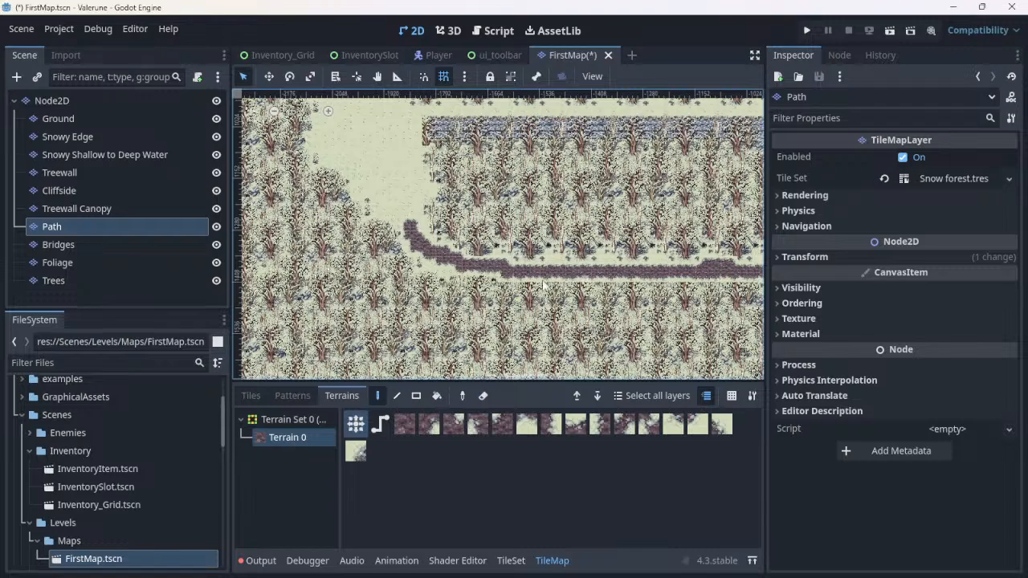
Step: Extend the Terrain 0 path from the tree wall's southwestern corner north through the western clearing, past the cliff's western end
{"action": "scroll", "coordinate": [540, 285], "scroll_direction": "down", "scroll_amount": 2}
{"action": "scroll", "coordinate": [540, 285], "scroll_direction": "up", "scroll_amount": 1}
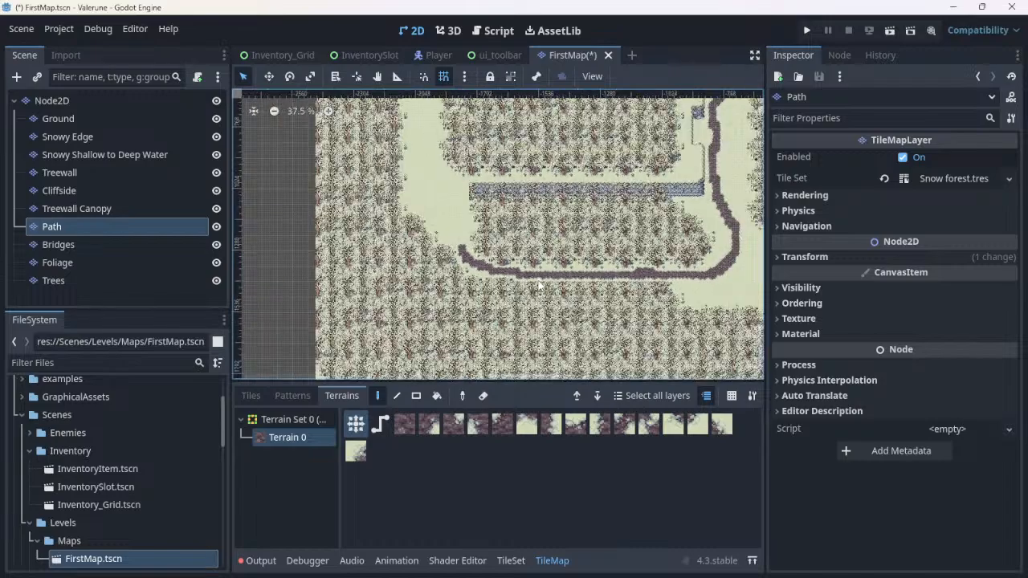
{"action": "scroll", "coordinate": [437, 203], "scroll_direction": "up", "scroll_amount": 2}
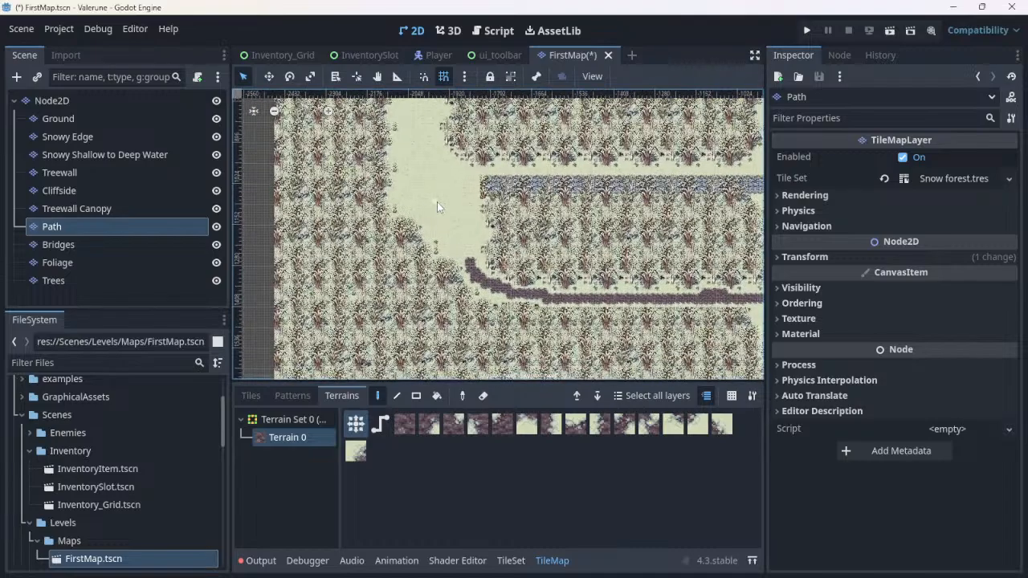
{"action": "scroll", "coordinate": [437, 202], "scroll_direction": "up", "scroll_amount": 3}
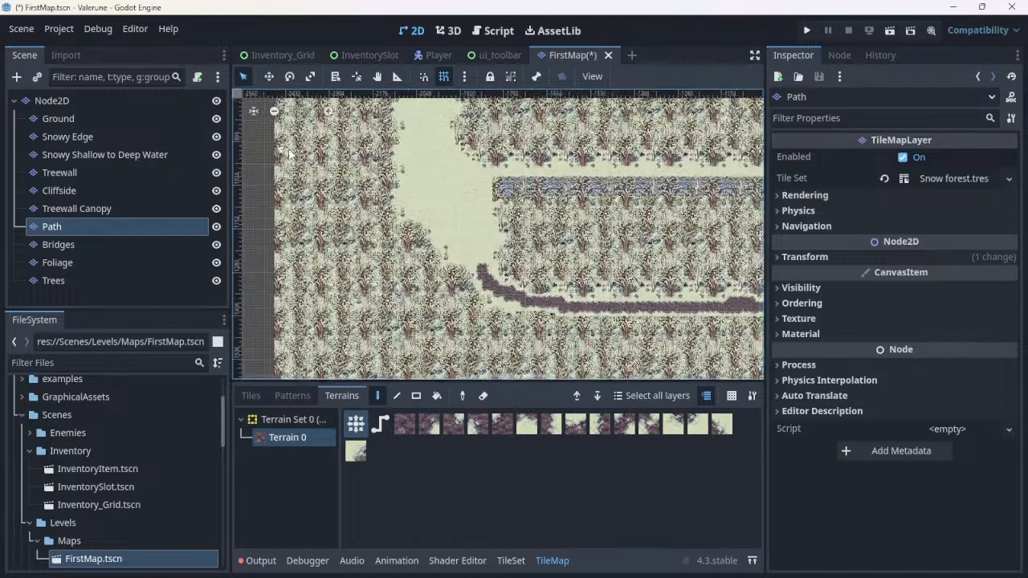
{"action": "scroll", "coordinate": [437, 189], "scroll_direction": "up", "scroll_amount": 2}
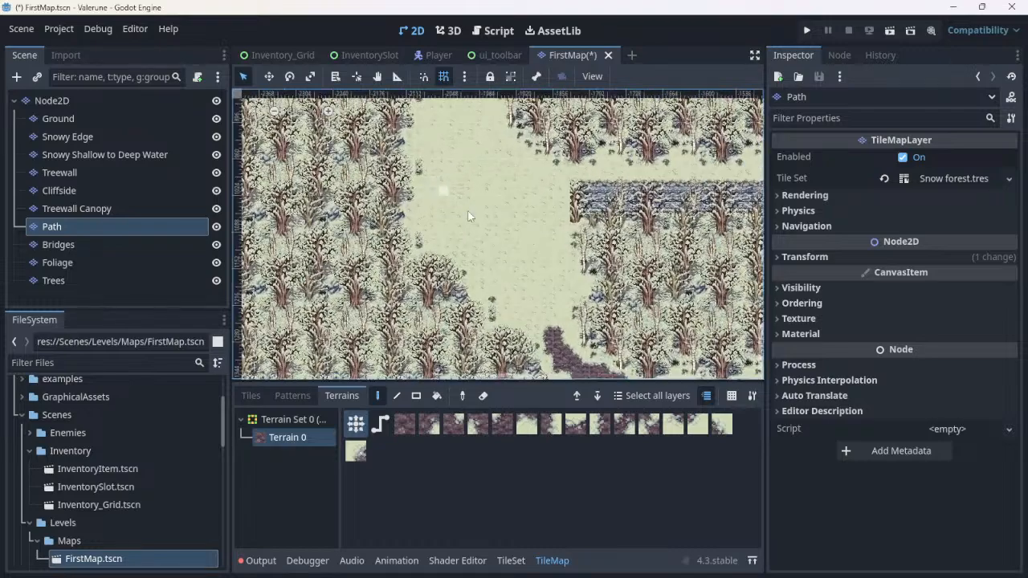
{"action": "left_click", "coordinate": [546, 332]}
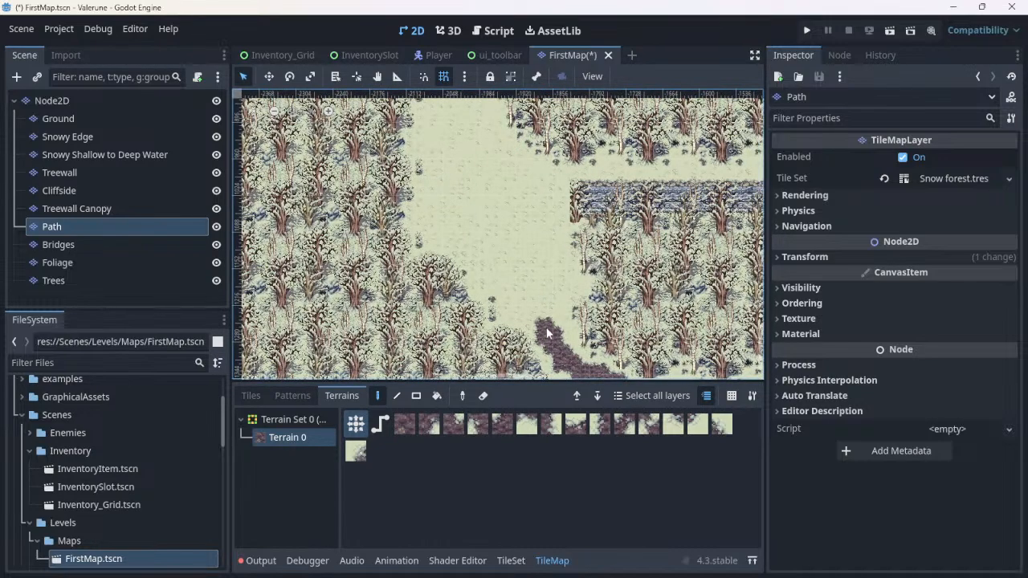
{"action": "mouse_move", "coordinate": [545, 327]}
{"action": "left_mouse_down"}
{"action": "mouse_move", "coordinate": [493, 259]}
{"action": "mouse_move", "coordinate": [469, 193]}
{"action": "mouse_move", "coordinate": [466, 135]}
{"action": "left_mouse_up"}
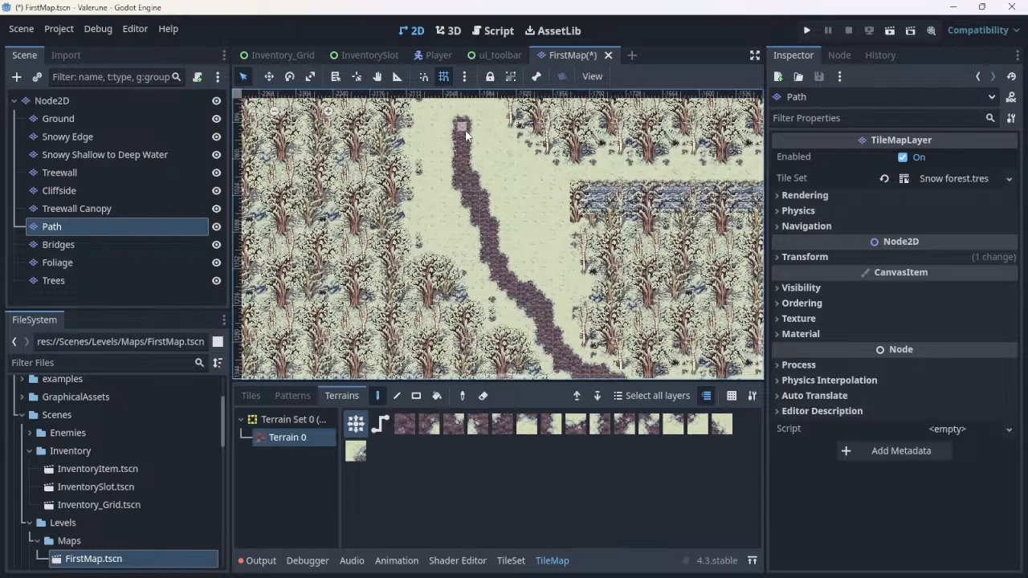
Step: Even out the uneven stretch of Terrain 0 path along the walkway south of the cliff's tree wall
{"action": "scroll", "coordinate": [473, 150], "scroll_direction": "down", "scroll_amount": 5}
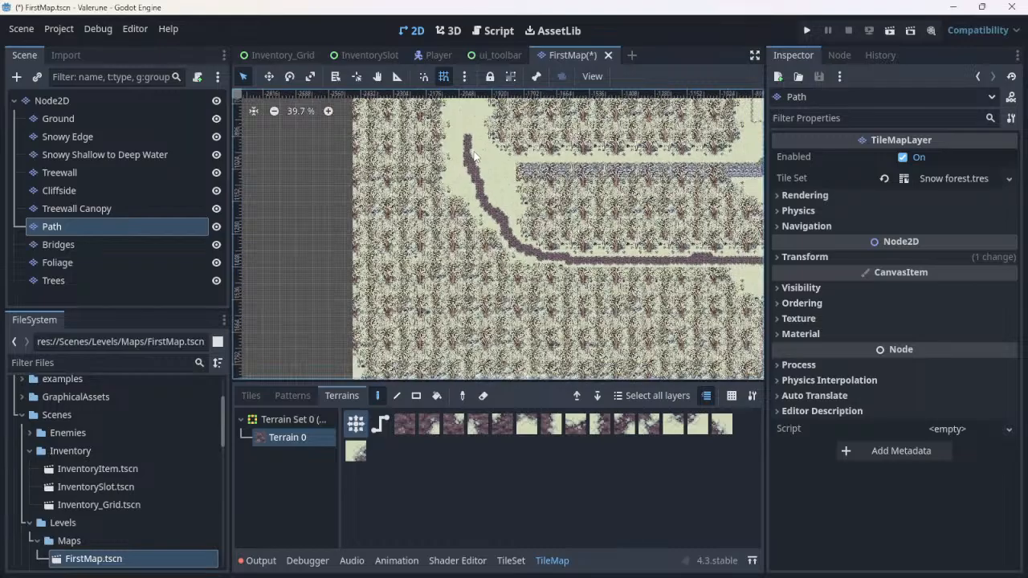
{"action": "scroll", "coordinate": [473, 152], "scroll_direction": "down", "scroll_amount": 4}
{"action": "scroll", "coordinate": [473, 155], "scroll_direction": "down", "scroll_amount": 2}
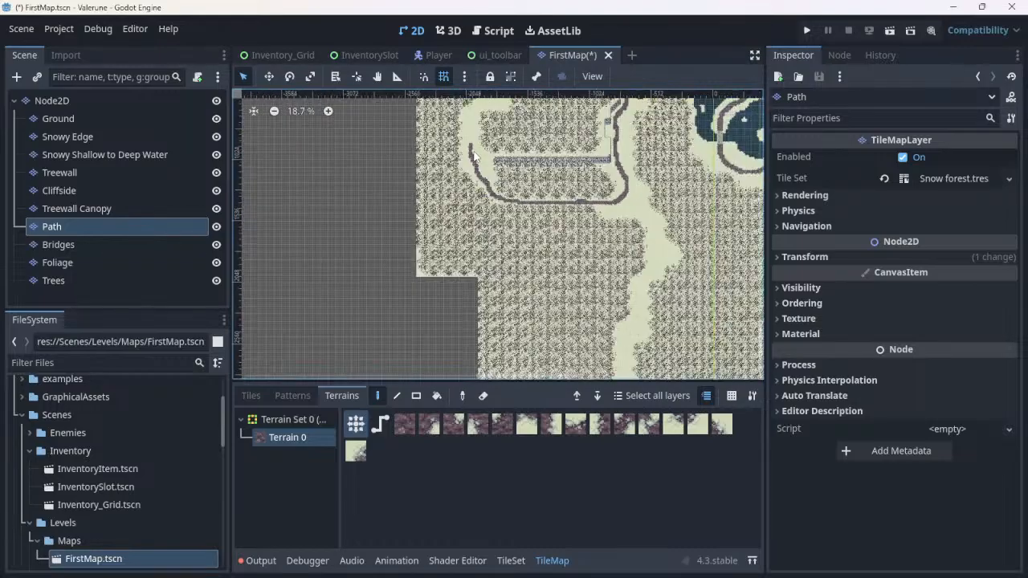
{"action": "scroll", "coordinate": [473, 155], "scroll_direction": "down", "scroll_amount": 4}
{"action": "scroll", "coordinate": [636, 164], "scroll_direction": "up", "scroll_amount": 9}
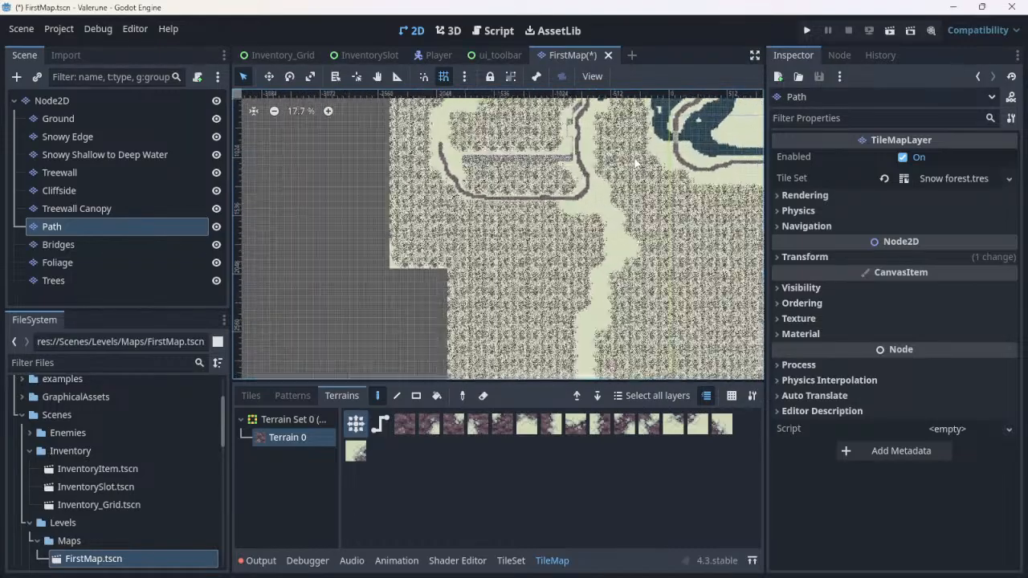
{"action": "scroll", "coordinate": [475, 227], "scroll_direction": "up", "scroll_amount": 2}
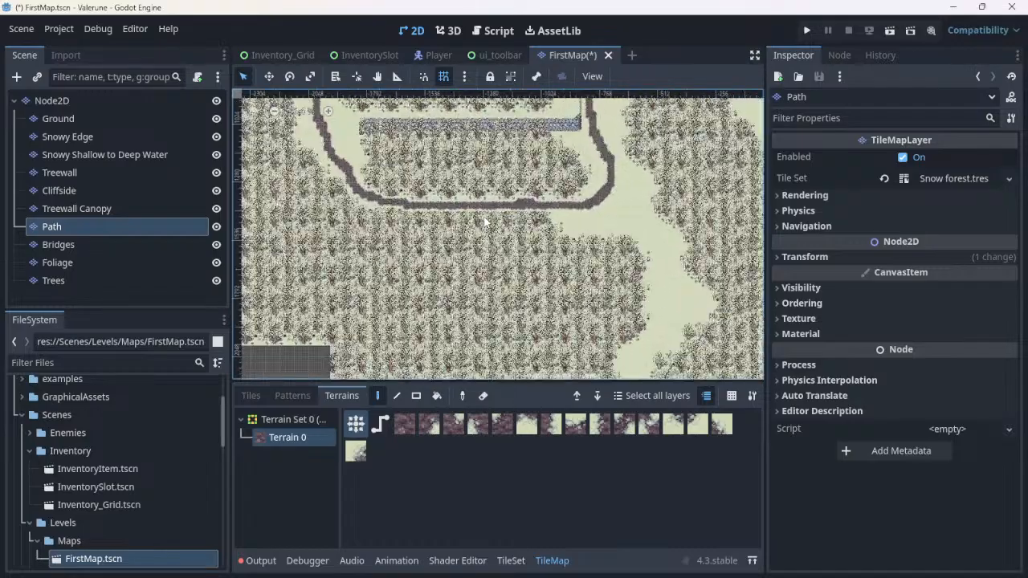
{"action": "scroll", "coordinate": [514, 202], "scroll_direction": "up", "scroll_amount": 1}
{"action": "scroll", "coordinate": [514, 195], "scroll_direction": "up", "scroll_amount": 3}
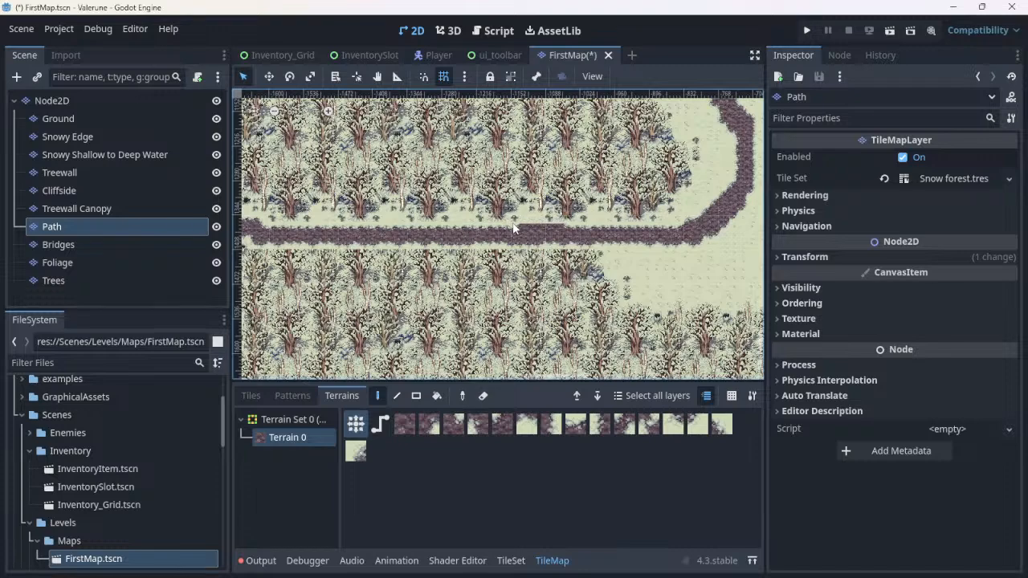
{"action": "left_click", "coordinate": [574, 239]}
{"action": "left_click_drag", "start_coordinate": [571, 238], "coordinate": [557, 239]}
{"action": "scroll", "coordinate": [546, 239], "scroll_direction": "down", "scroll_amount": 2}
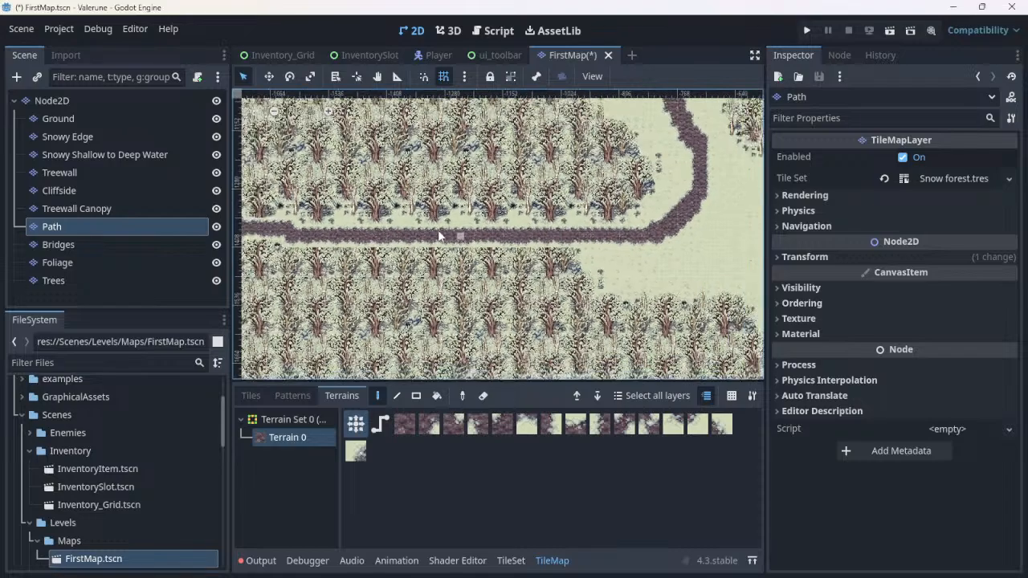
Step: Examine the tree wall edges bordering the path from the walkway to the western clearing, especially the treetops on its southern side
{"action": "scroll", "coordinate": [410, 223], "scroll_direction": "down", "scroll_amount": 3}
{"action": "scroll", "coordinate": [405, 226], "scroll_direction": "down", "scroll_amount": 2}
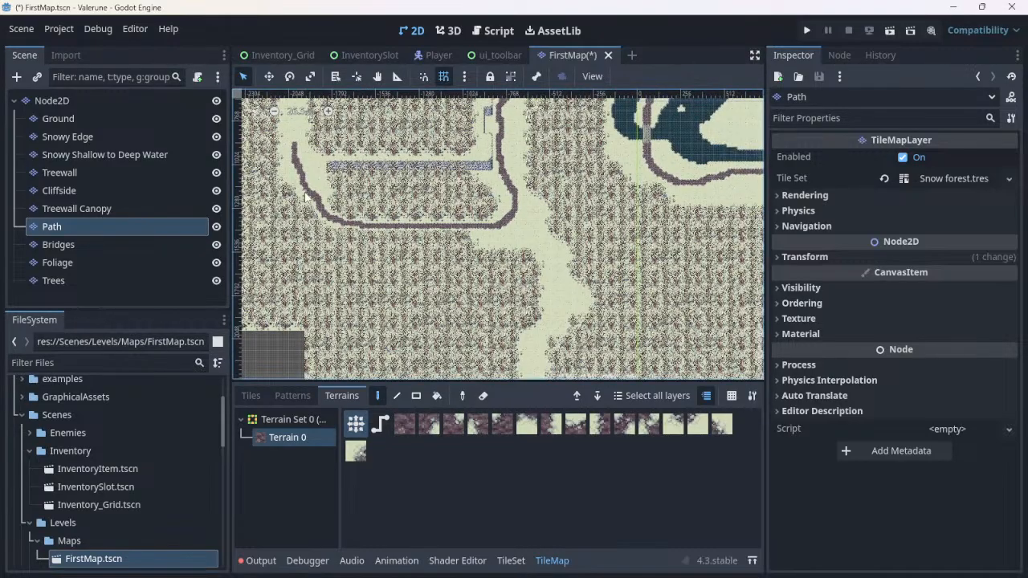
{"action": "scroll", "coordinate": [296, 197], "scroll_direction": "up", "scroll_amount": 1}
{"action": "scroll", "coordinate": [304, 197], "scroll_direction": "up", "scroll_amount": 1}
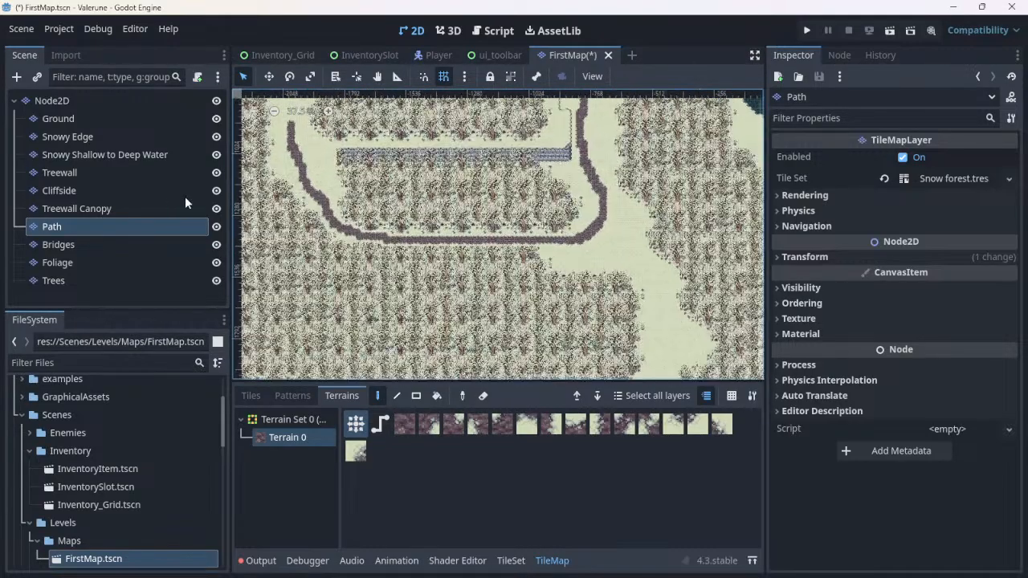
{"action": "scroll", "coordinate": [258, 206], "scroll_direction": "up", "scroll_amount": 3}
{"action": "scroll", "coordinate": [280, 209], "scroll_direction": "up", "scroll_amount": 2}
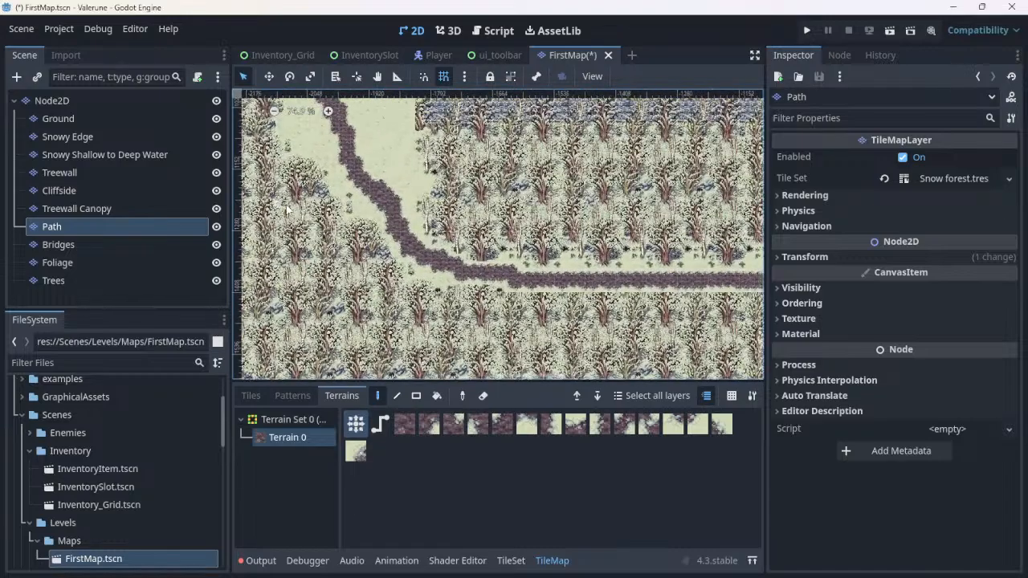
{"action": "scroll", "coordinate": [322, 209], "scroll_direction": "up", "scroll_amount": 2}
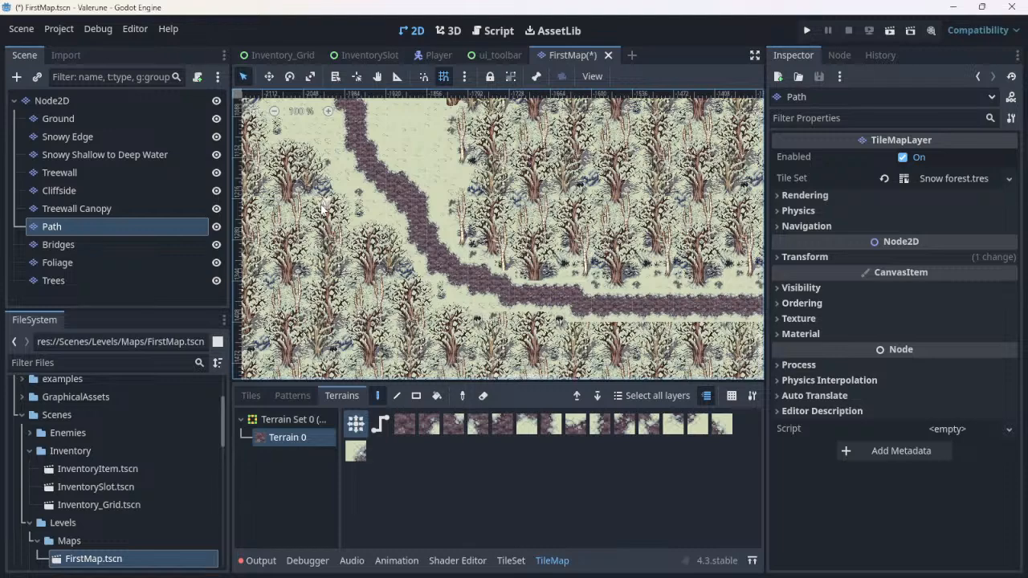
{"action": "scroll", "coordinate": [625, 257], "scroll_direction": "up", "scroll_amount": 1}
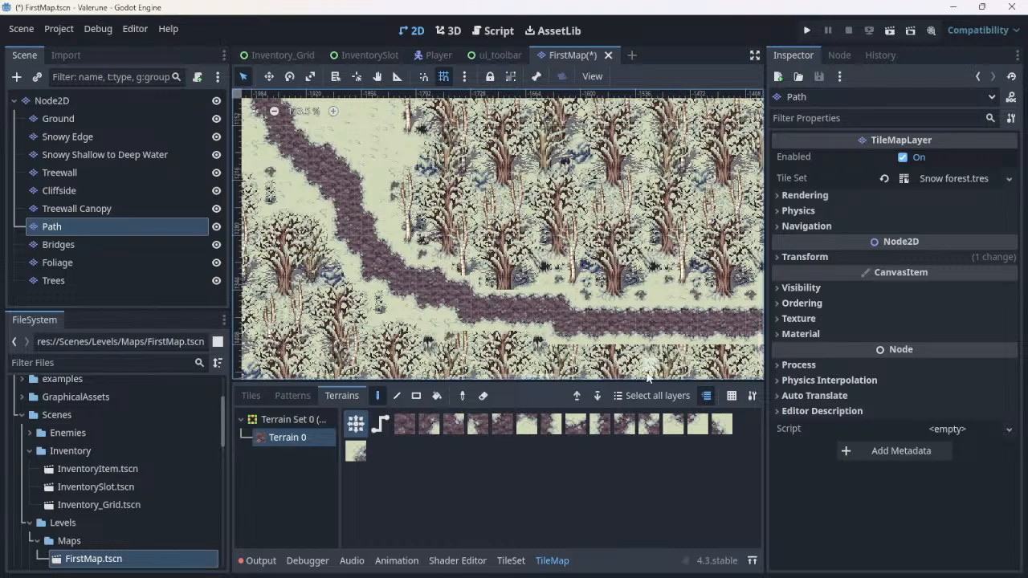
{"action": "scroll", "coordinate": [584, 353], "scroll_direction": "down", "scroll_amount": 1}
{"action": "scroll", "coordinate": [585, 353], "scroll_direction": "up", "scroll_amount": 2}
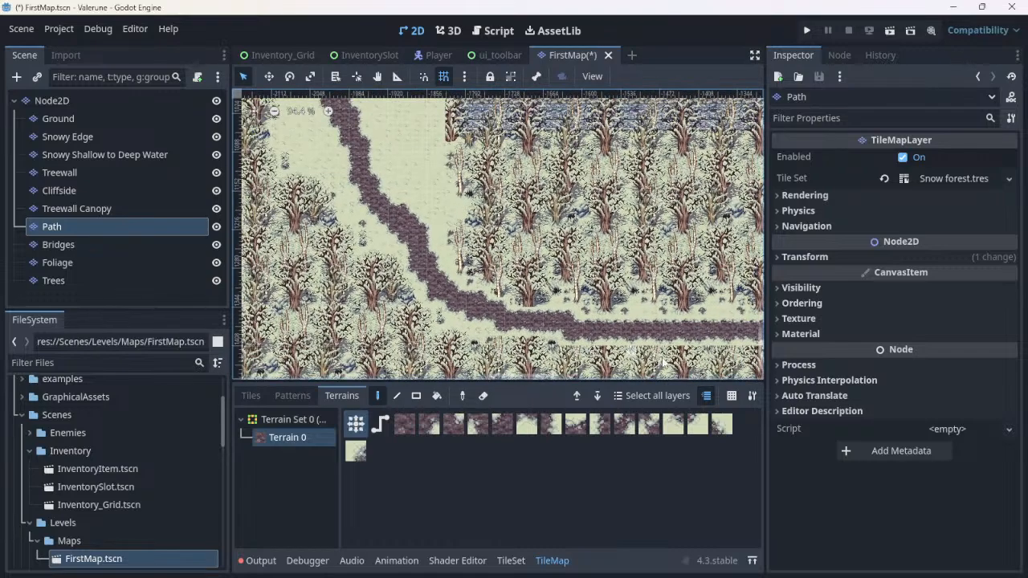
{"action": "scroll", "coordinate": [598, 338], "scroll_direction": "up", "scroll_amount": 1}
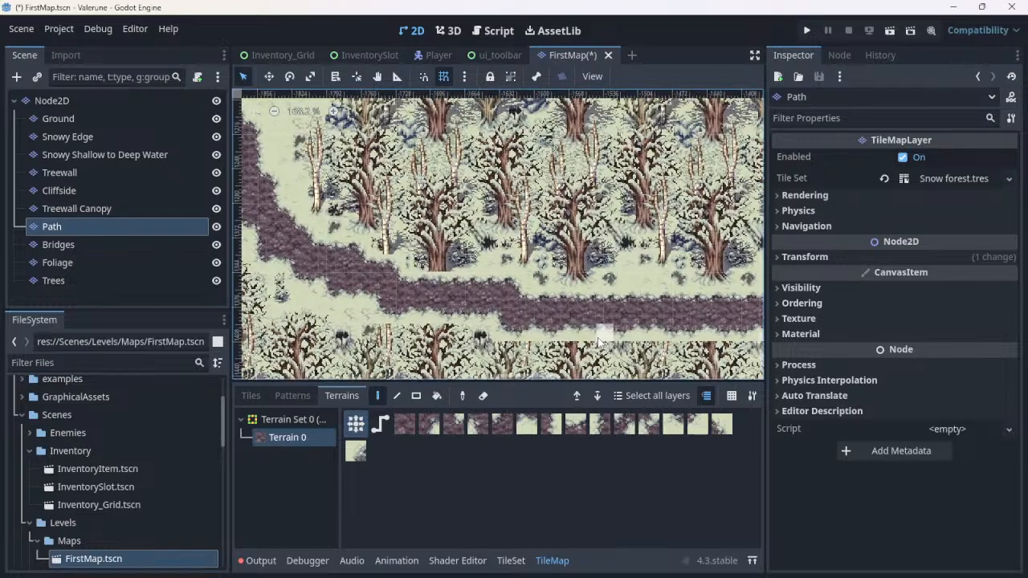
{"action": "scroll", "coordinate": [598, 337], "scroll_direction": "down", "scroll_amount": 4}
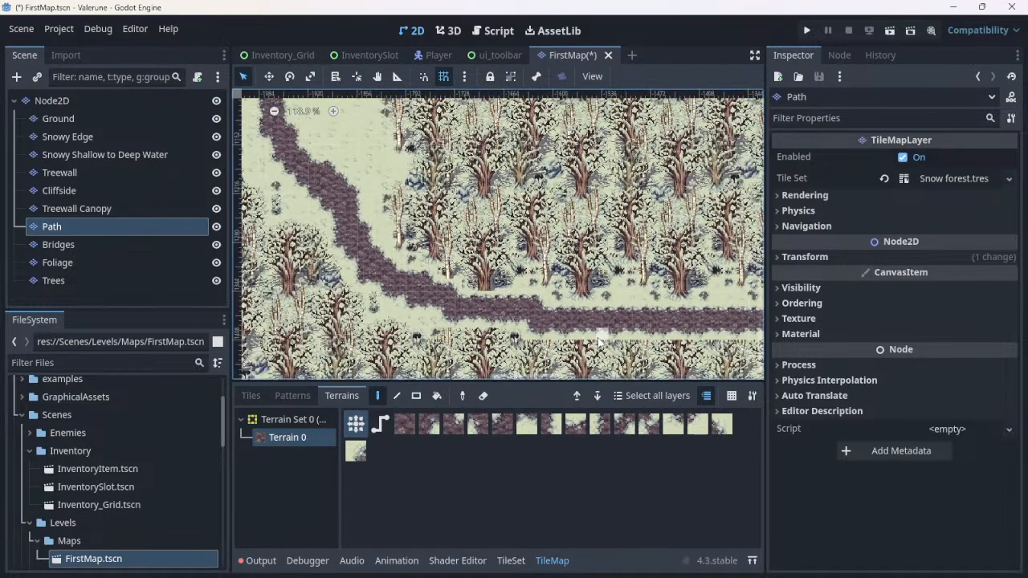
{"action": "scroll", "coordinate": [607, 342], "scroll_direction": "up", "scroll_amount": 1}
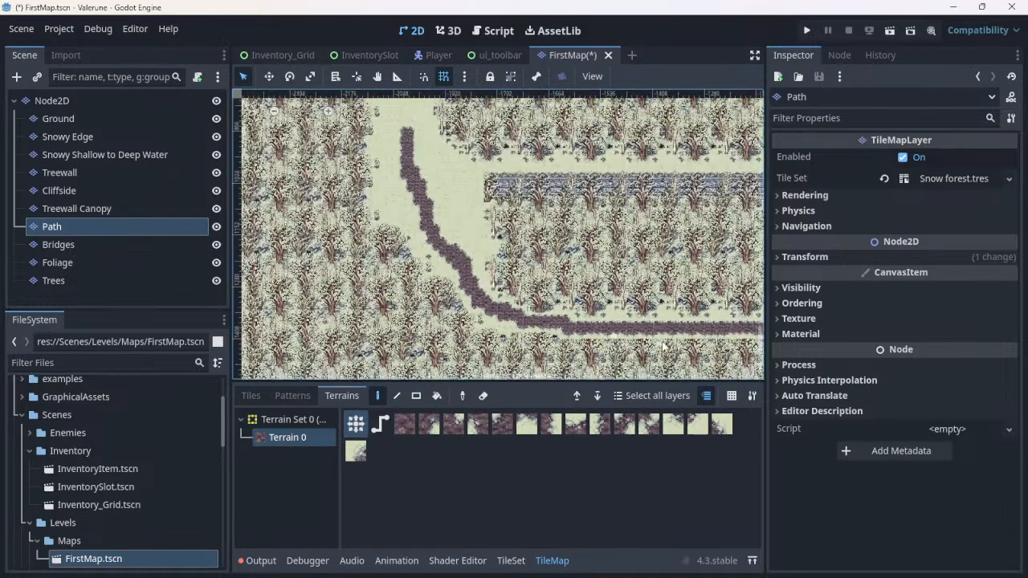
{"action": "scroll", "coordinate": [643, 346], "scroll_direction": "up", "scroll_amount": 1}
{"action": "scroll", "coordinate": [613, 351], "scroll_direction": "up", "scroll_amount": 1}
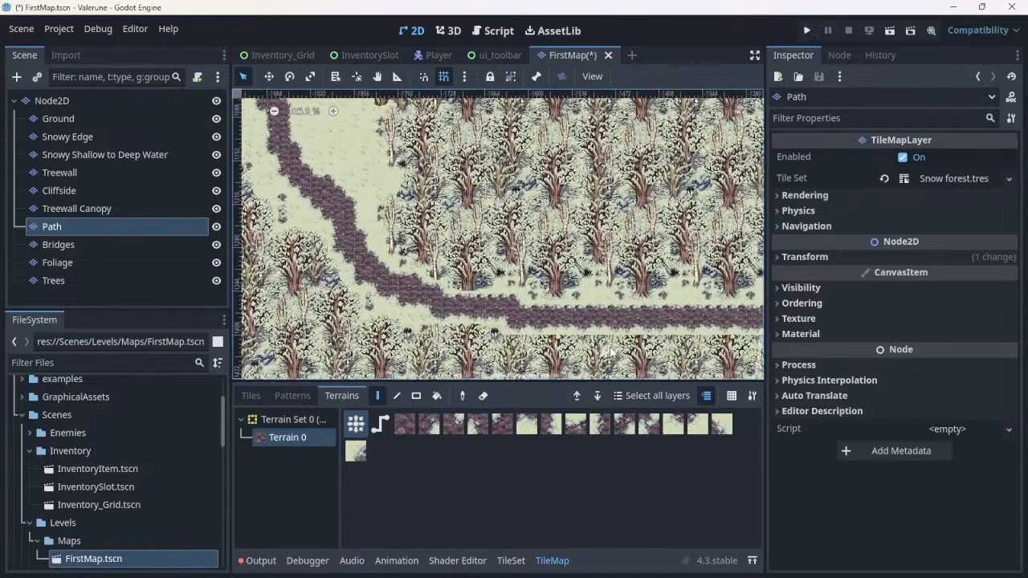
{"action": "scroll", "coordinate": [611, 351], "scroll_direction": "up", "scroll_amount": 2}
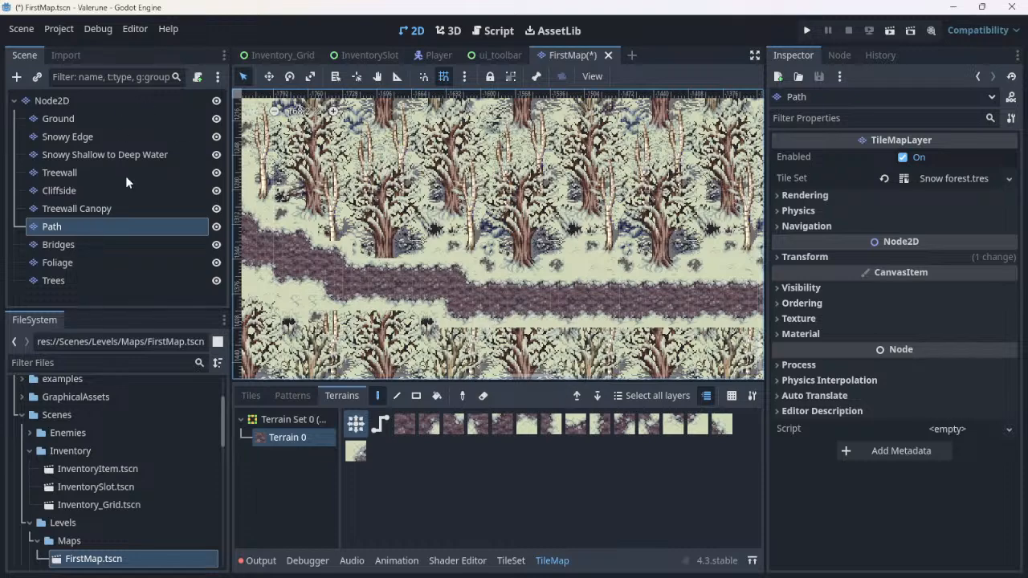
Step: Select the Treewall Canopy layer and pick the winter forest tile at atlas coordinates (1, 2) for painting
{"action": "left_click", "coordinate": [115, 206]}
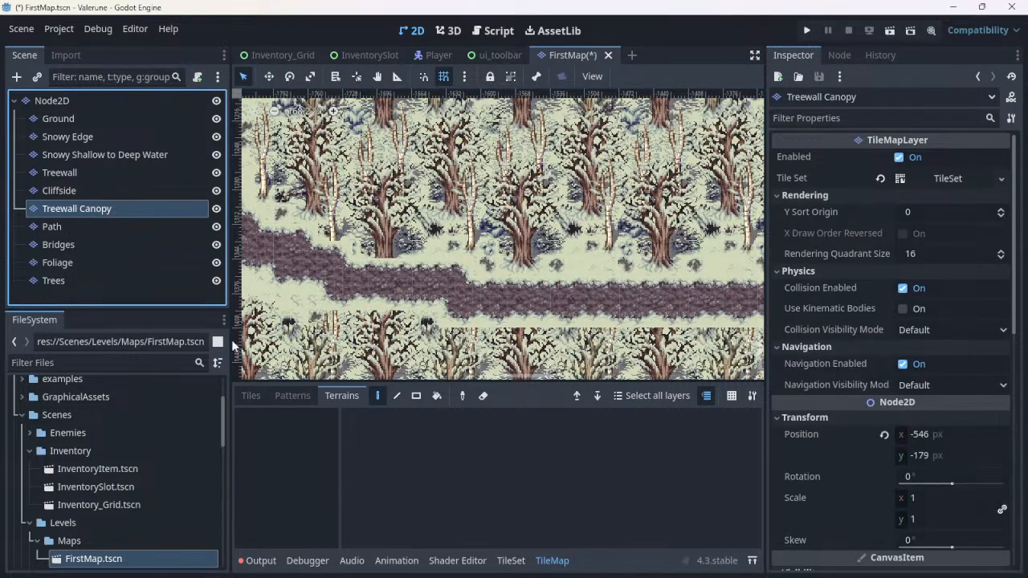
{"action": "left_click", "coordinate": [255, 398]}
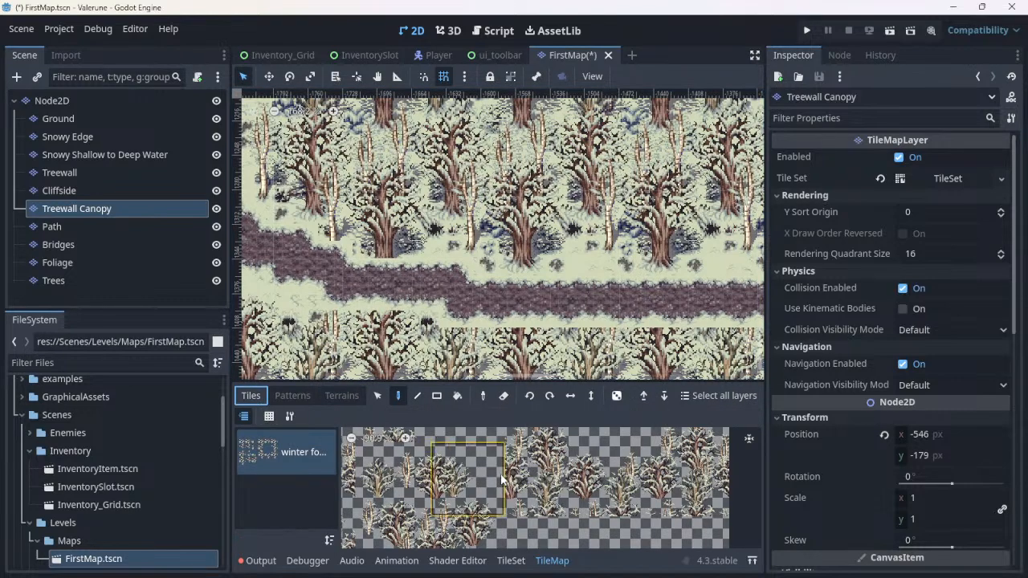
{"action": "left_click", "coordinate": [599, 506]}
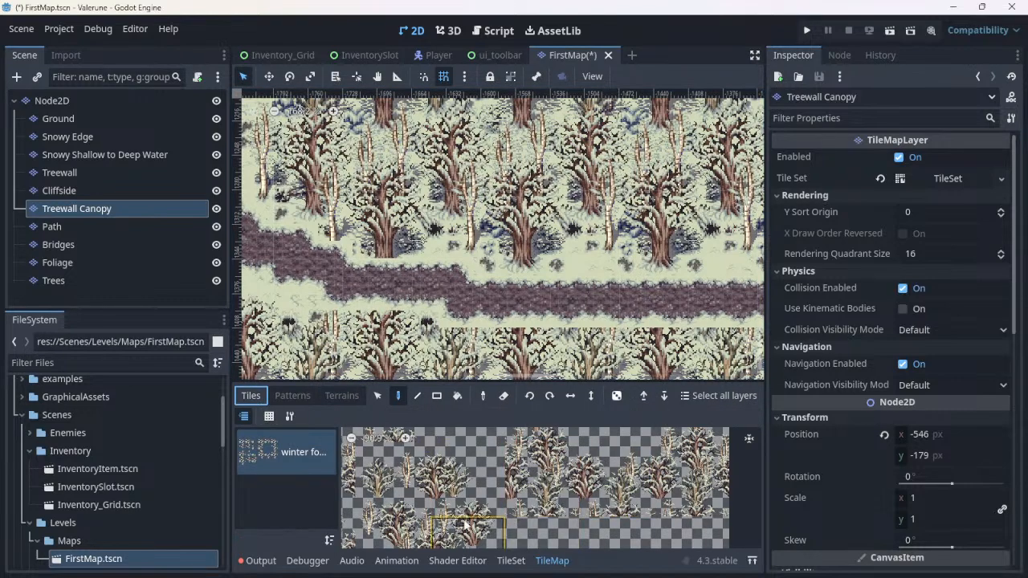
{"action": "middle_click_drag", "start_coordinate": [446, 520], "coordinate": [599, 514]}
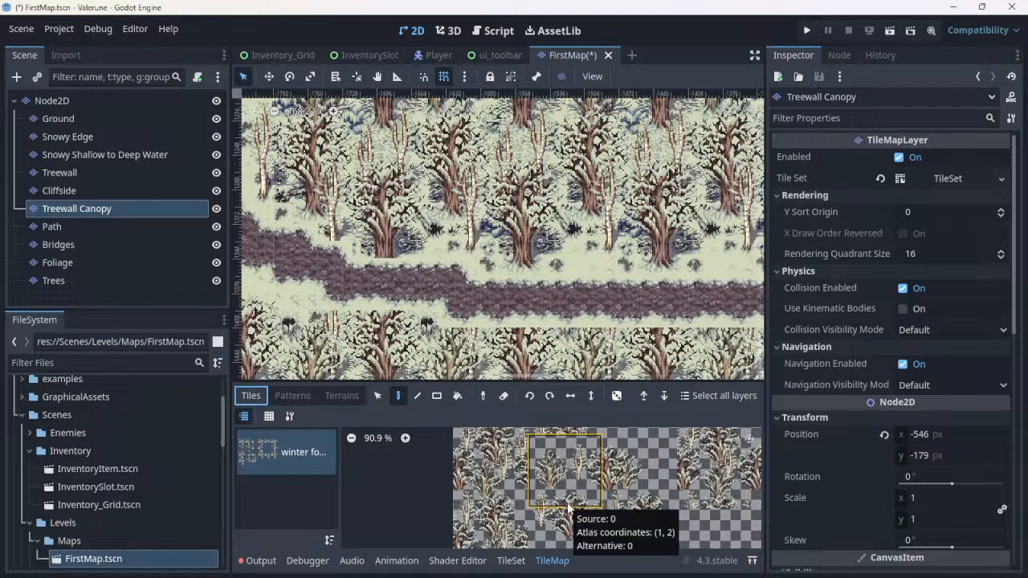
{"action": "left_click", "coordinate": [566, 502]}
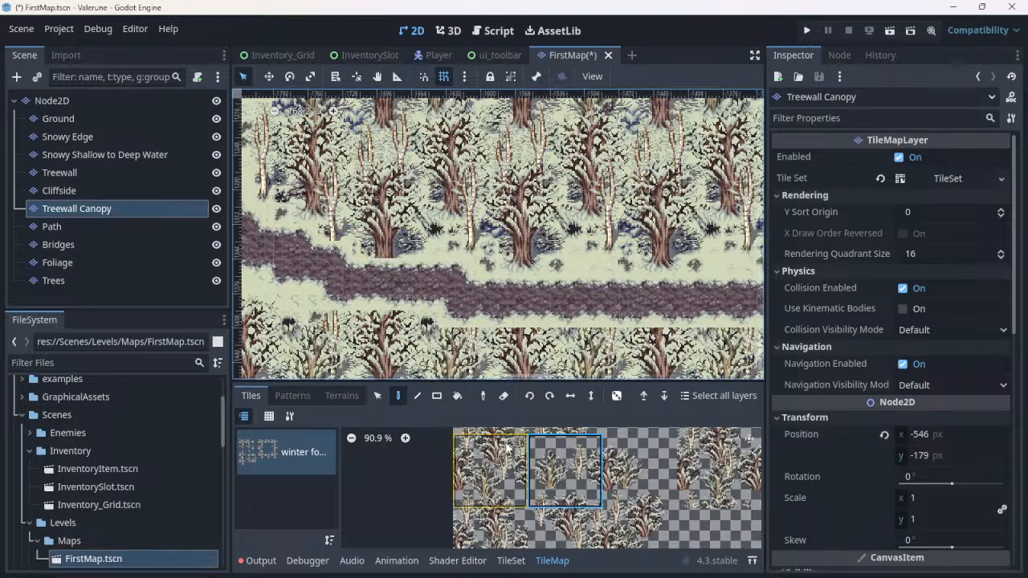
Step: Pick the canopy tile one row above the current one and preview it over the path and its southern tree line
{"action": "scroll", "coordinate": [514, 454], "scroll_direction": "down", "scroll_amount": 3}
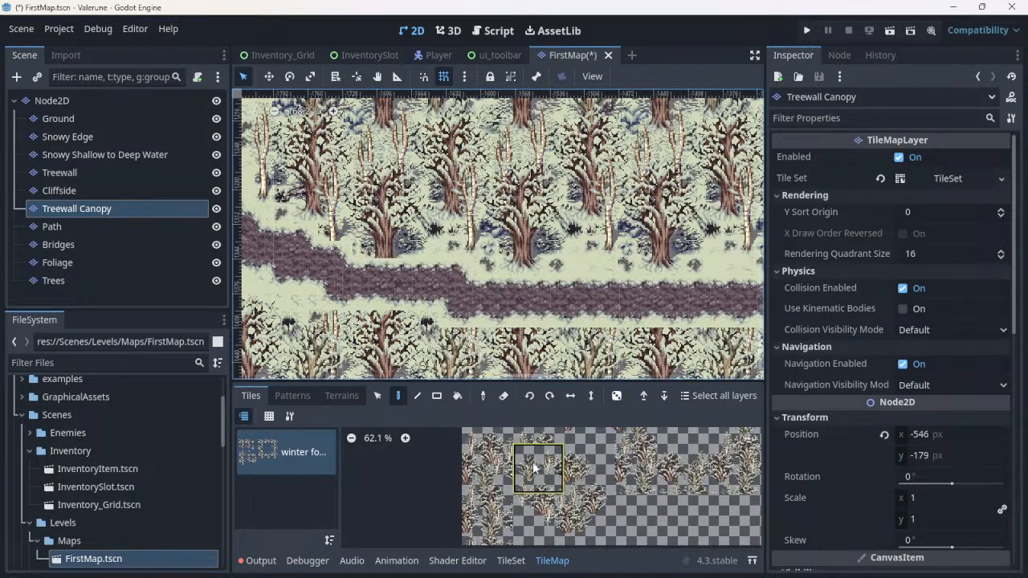
{"action": "scroll", "coordinate": [535, 467], "scroll_direction": "up", "scroll_amount": 2}
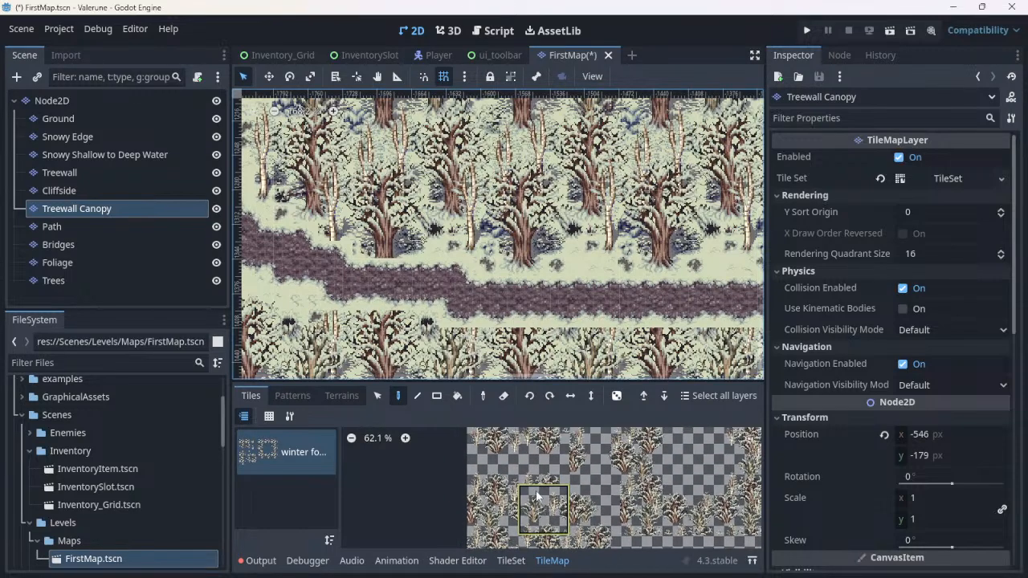
{"action": "left_click", "coordinate": [533, 461]}
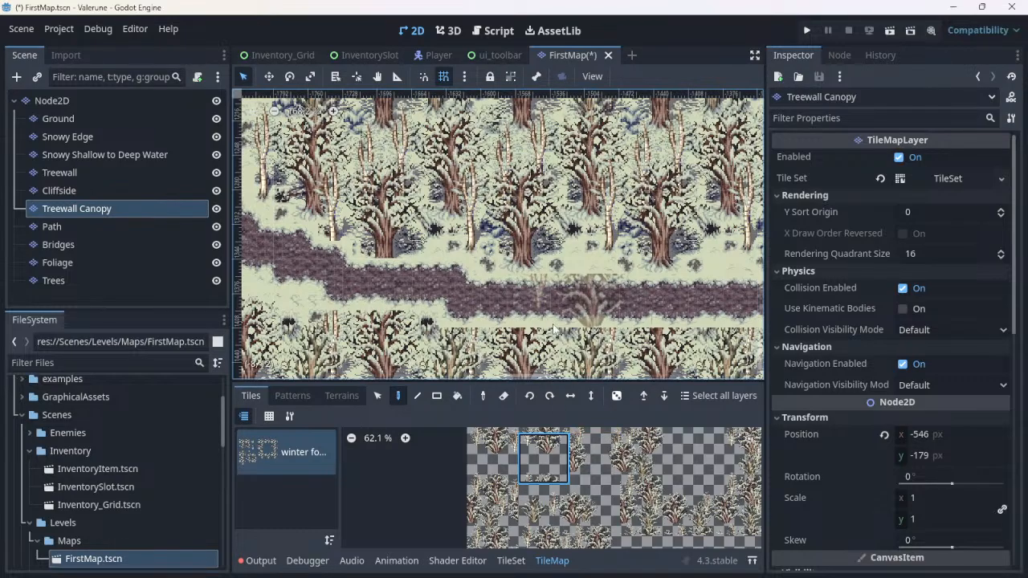
{"action": "scroll", "coordinate": [553, 330], "scroll_direction": "down", "scroll_amount": 4}
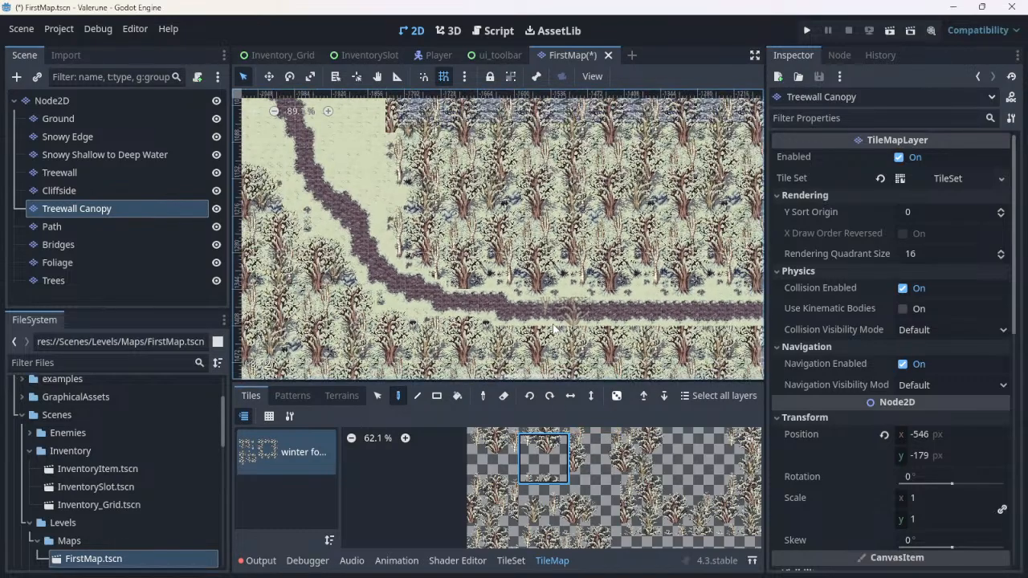
{"action": "scroll", "coordinate": [565, 372], "scroll_direction": "up", "scroll_amount": 4}
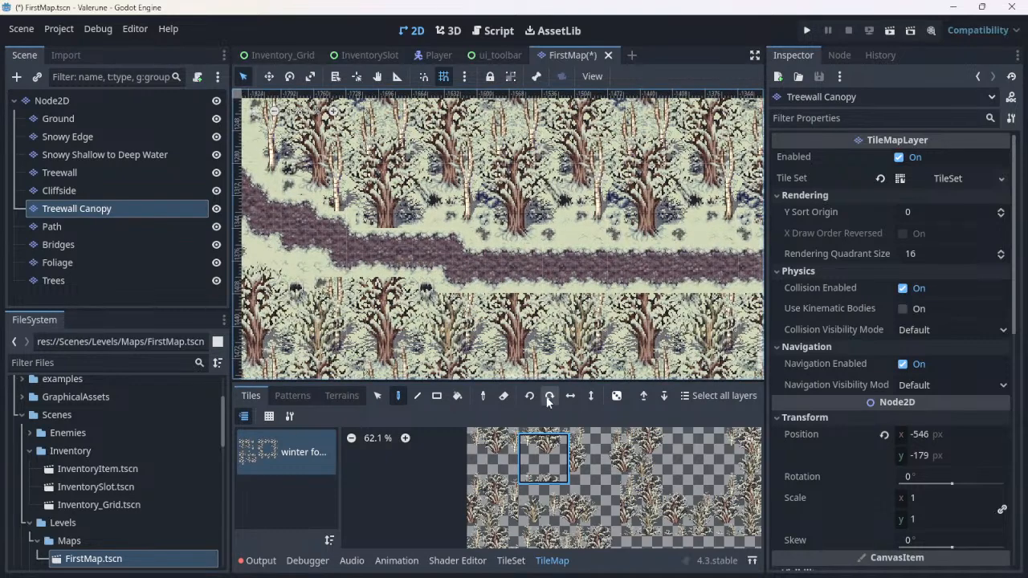
Step: Examine the winter forest atlas of the Treewall Canopy layer for treetop tiles that suit the cut-off tree wall south of the path
{"action": "scroll", "coordinate": [551, 463], "scroll_direction": "up", "scroll_amount": 2}
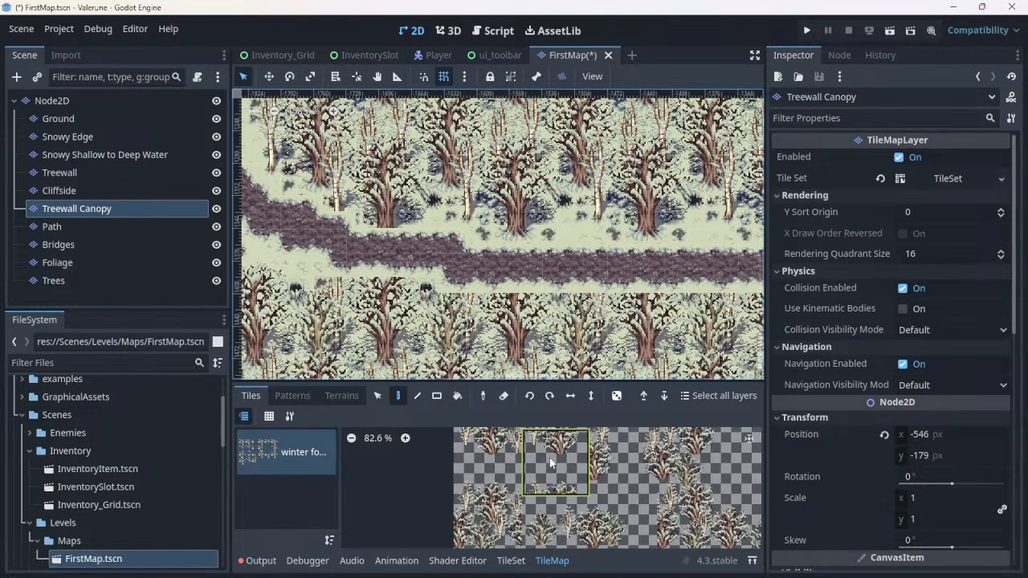
{"action": "middle_click_drag", "start_coordinate": [551, 463], "coordinate": [518, 453]}
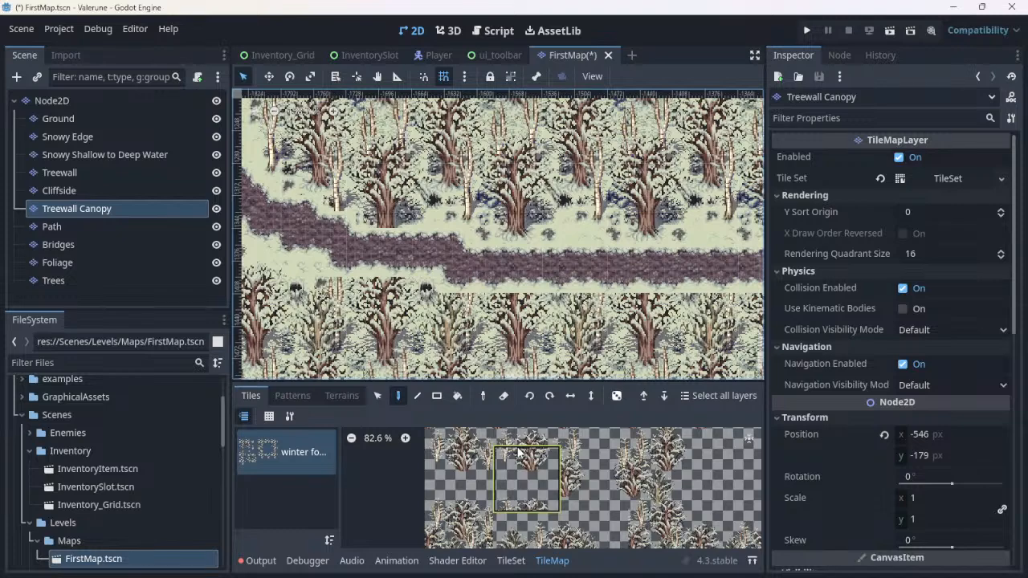
{"action": "left_click", "coordinate": [468, 475]}
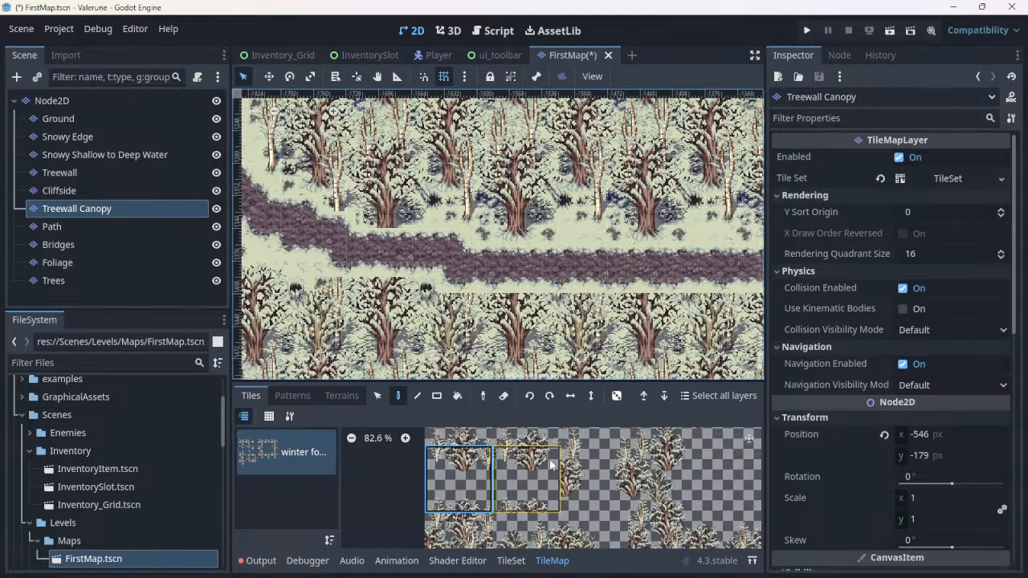
{"action": "scroll", "coordinate": [550, 462], "scroll_direction": "up", "scroll_amount": 1}
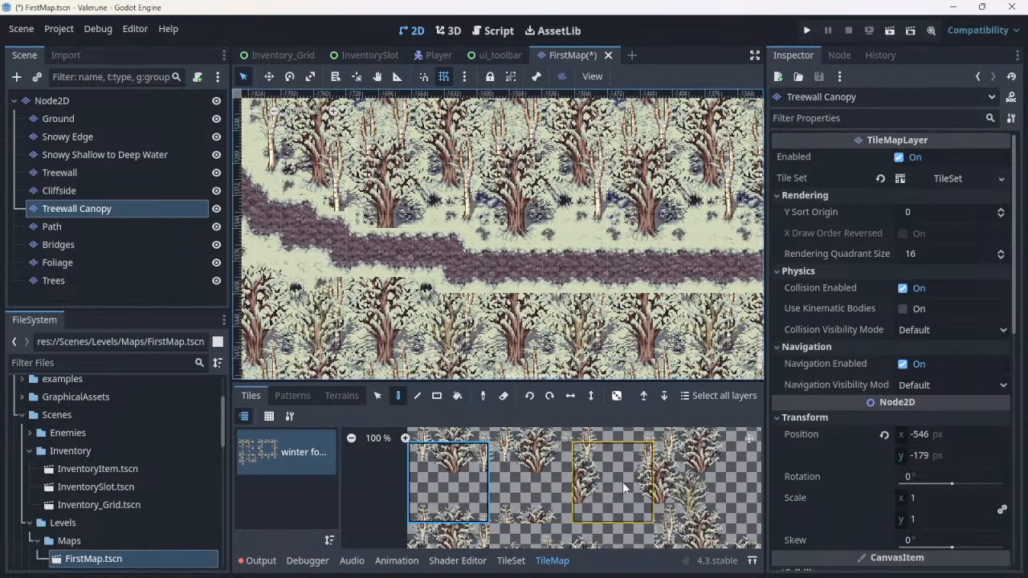
{"action": "middle_click_drag", "start_coordinate": [493, 480], "coordinate": [309, 399]}
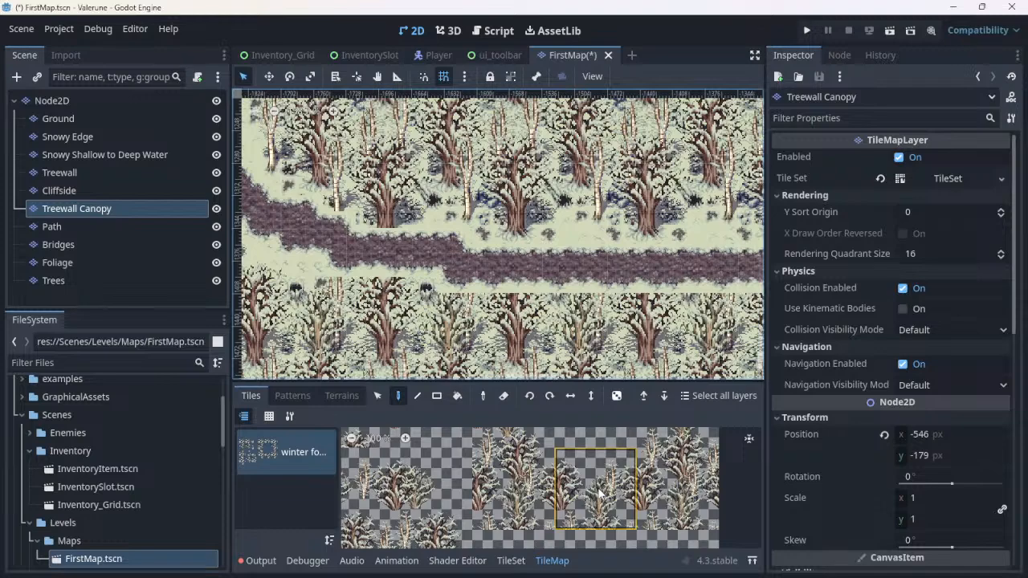
{"action": "middle_click_drag", "start_coordinate": [599, 494], "coordinate": [660, 472]}
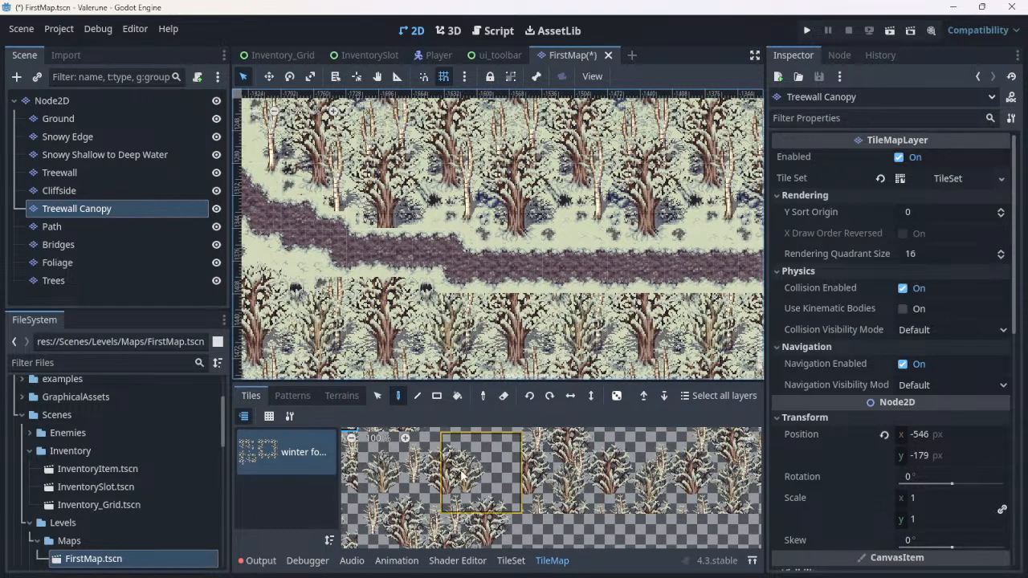
{"action": "middle_click_drag", "start_coordinate": [461, 476], "coordinate": [540, 474]}
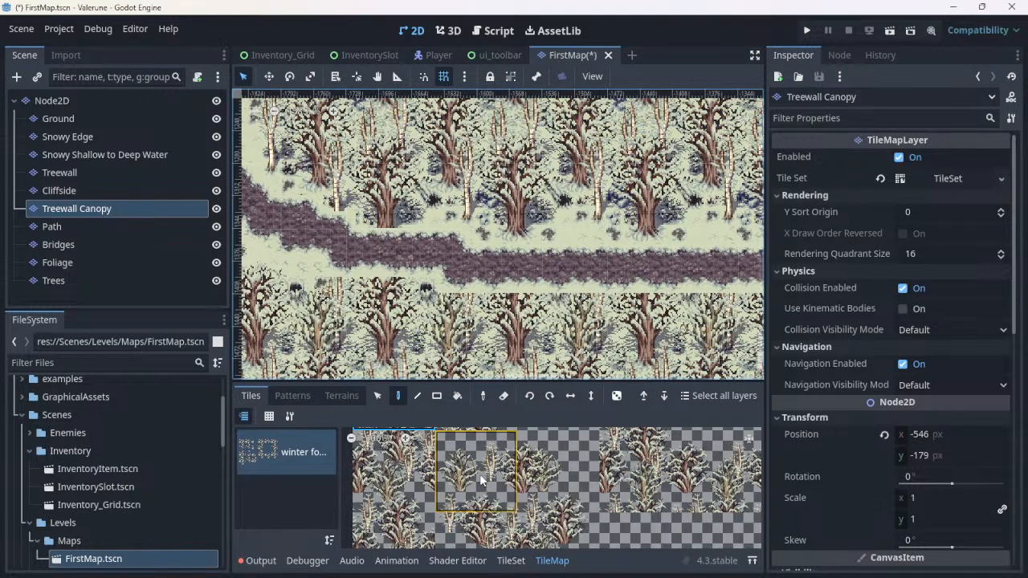
{"action": "middle_click_drag", "start_coordinate": [481, 474], "coordinate": [545, 499]}
{"action": "scroll", "coordinate": [545, 500], "scroll_direction": "down", "scroll_amount": 5}
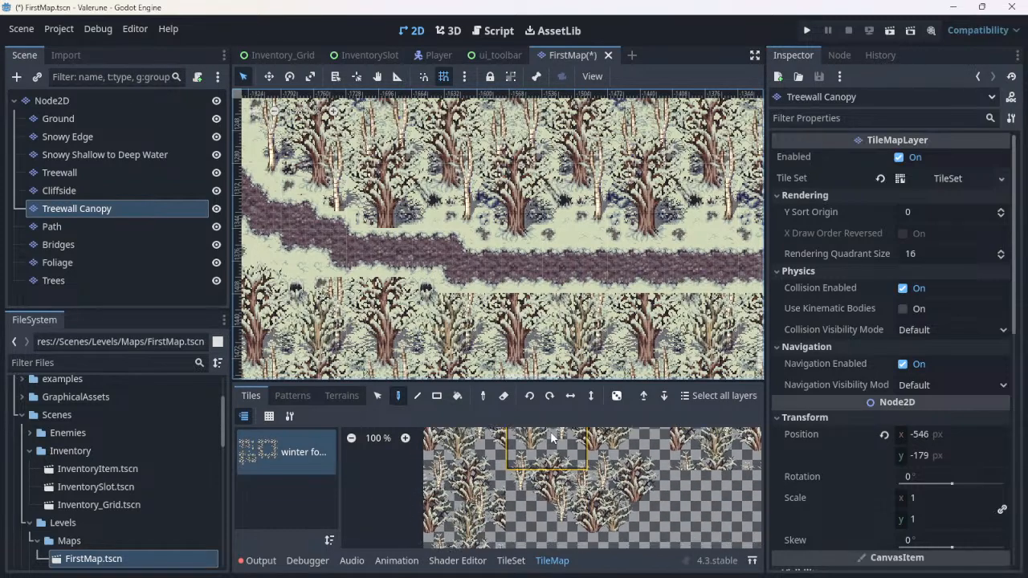
{"action": "middle_click_drag", "start_coordinate": [526, 458], "coordinate": [469, 577]}
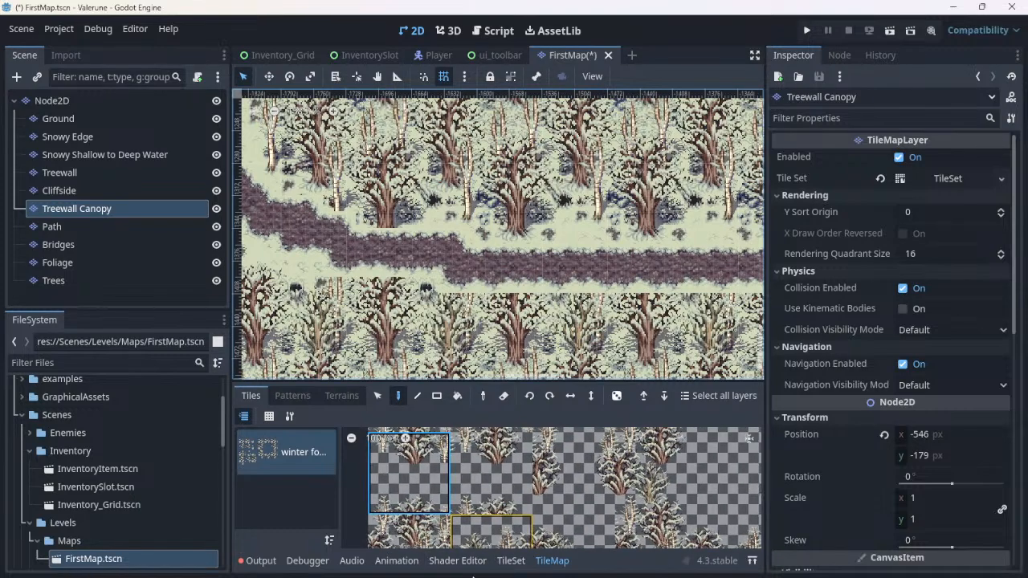
Step: Preview the canopy tile over the path, move the Path layer directly before Treewall Canopy in the scene tree, and select Treewall Canopy
{"action": "left_click", "coordinate": [474, 492]}
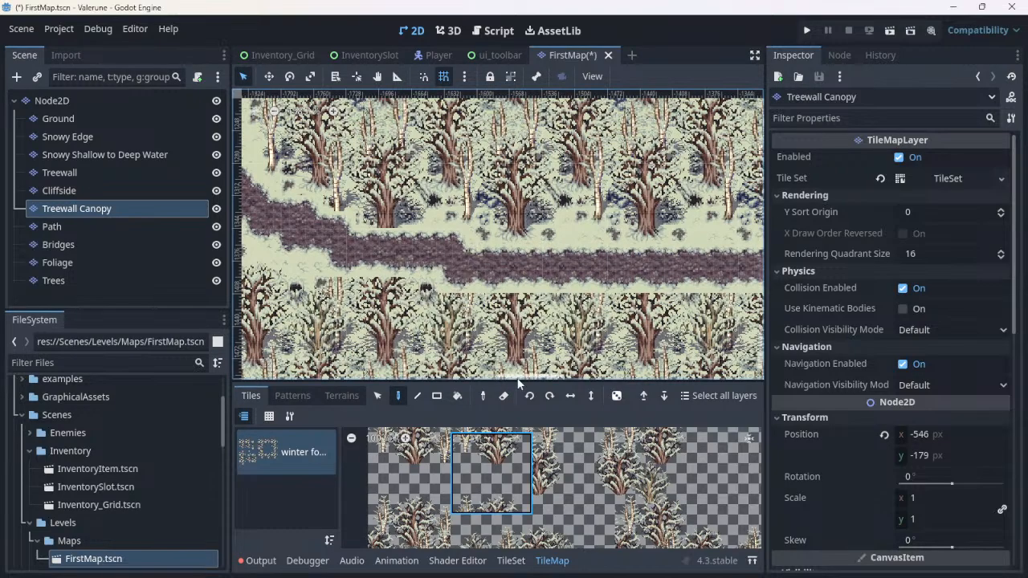
{"action": "scroll", "coordinate": [481, 309], "scroll_direction": "up", "scroll_amount": 3}
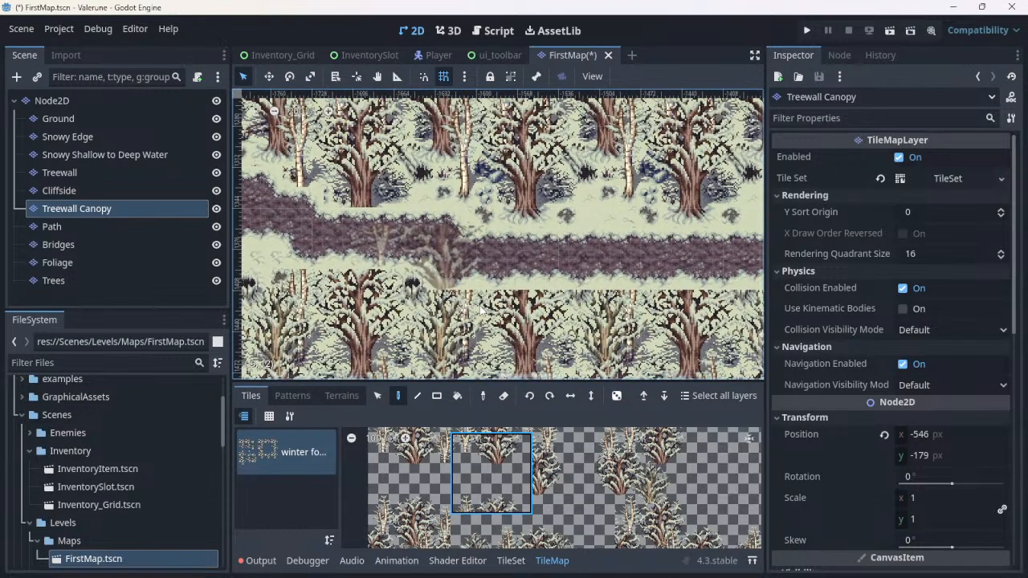
{"action": "scroll", "coordinate": [480, 309], "scroll_direction": "up", "scroll_amount": 2}
{"action": "scroll", "coordinate": [481, 309], "scroll_direction": "down", "scroll_amount": 4}
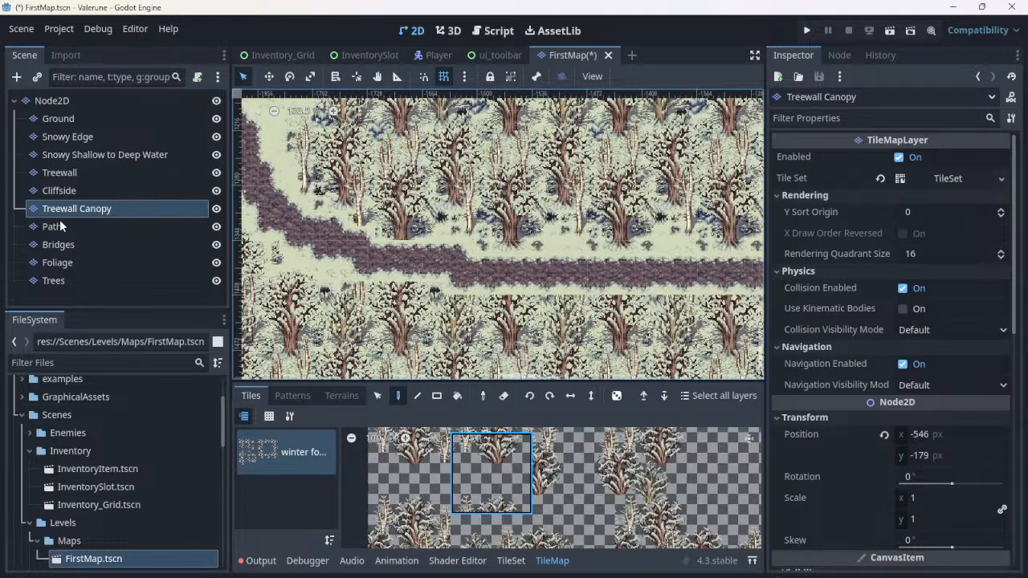
{"action": "left_click_drag", "start_coordinate": [60, 227], "coordinate": [81, 208]}
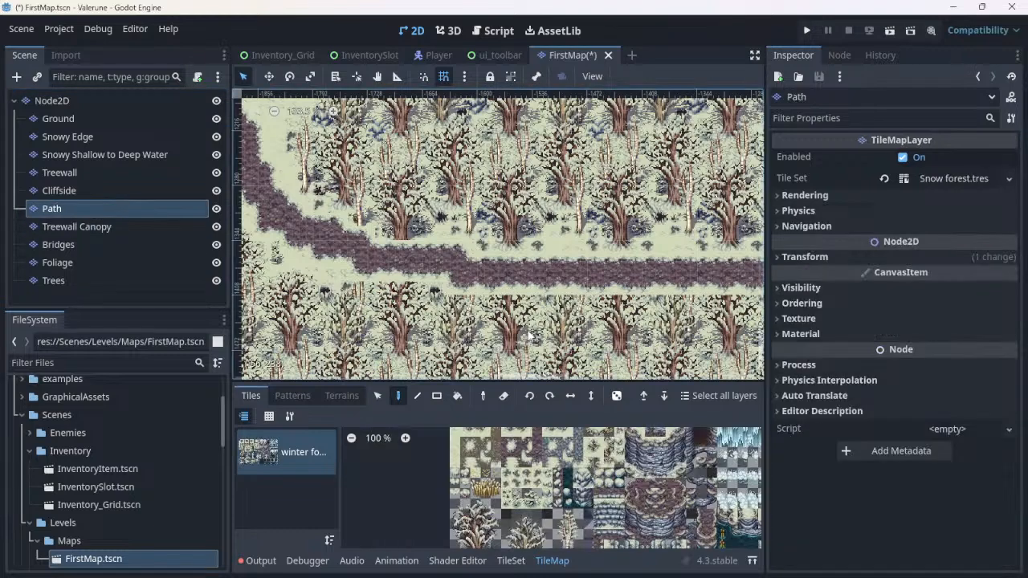
{"action": "left_click", "coordinate": [110, 226]}
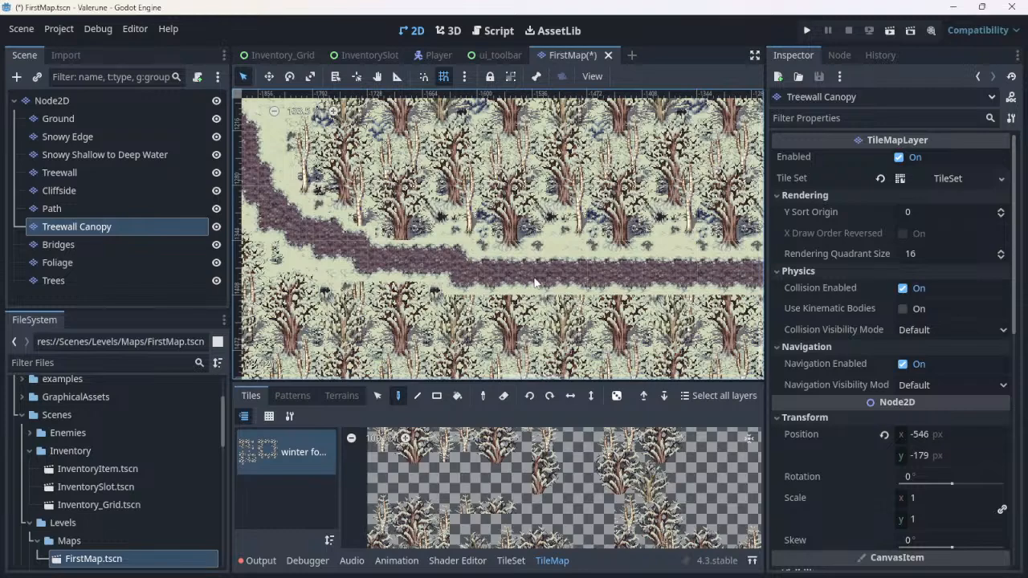
Step: Try painting the canopy tile with treetops along its lower edge onto the tree wall south of the path, and undo it
{"action": "left_click", "coordinate": [509, 499]}
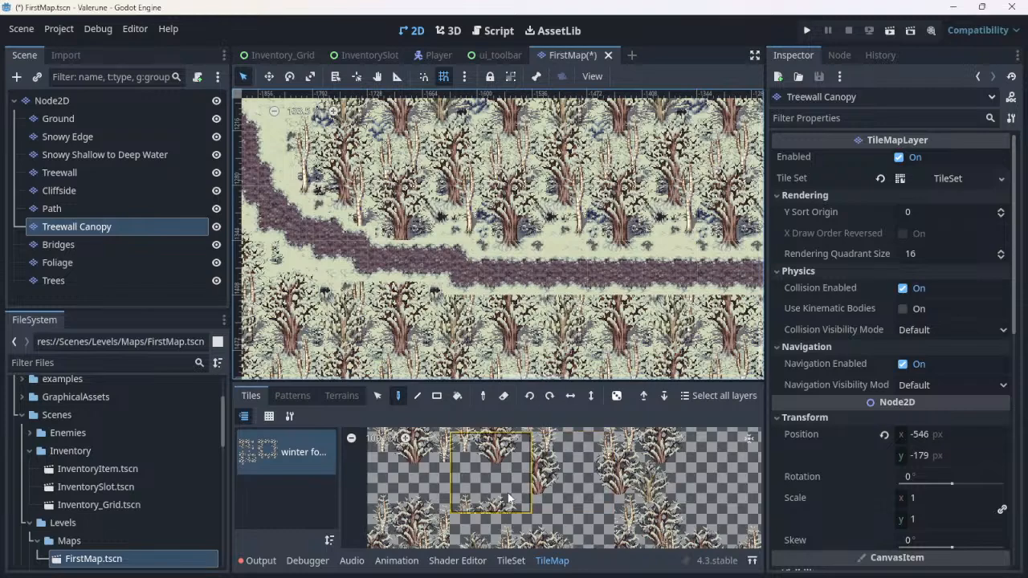
{"action": "left_click", "coordinate": [508, 498]}
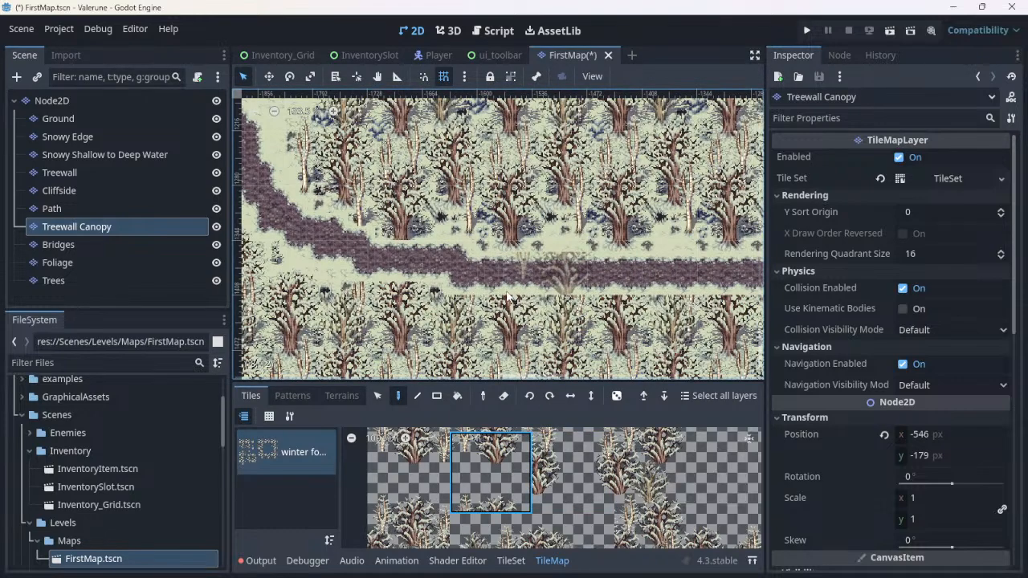
{"action": "left_click", "coordinate": [497, 344]}
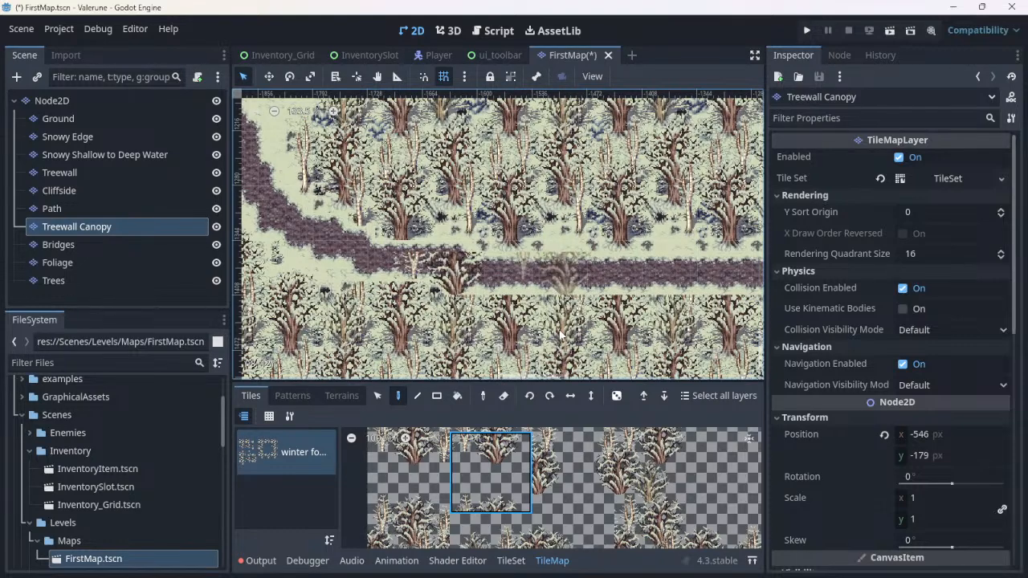
{"action": "key", "text": "ctrl+z"}
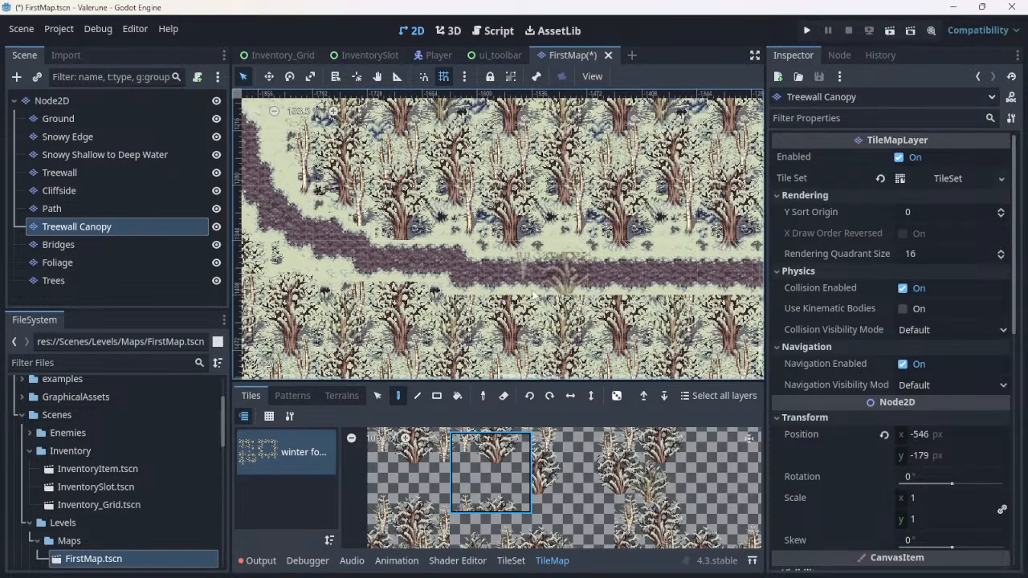
{"action": "scroll", "coordinate": [537, 273], "scroll_direction": "up", "scroll_amount": 3}
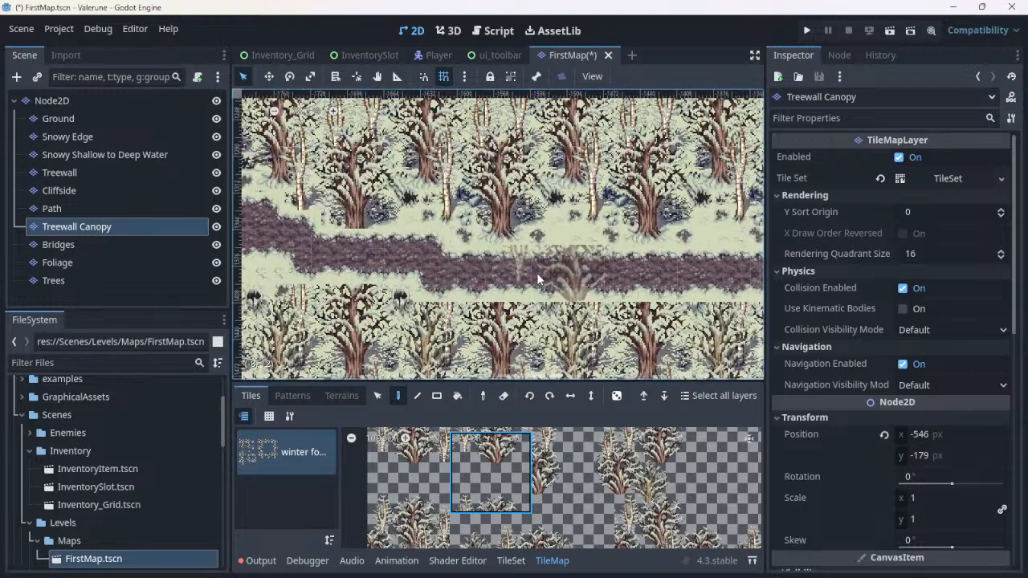
{"action": "scroll", "coordinate": [537, 272], "scroll_direction": "up", "scroll_amount": 2}
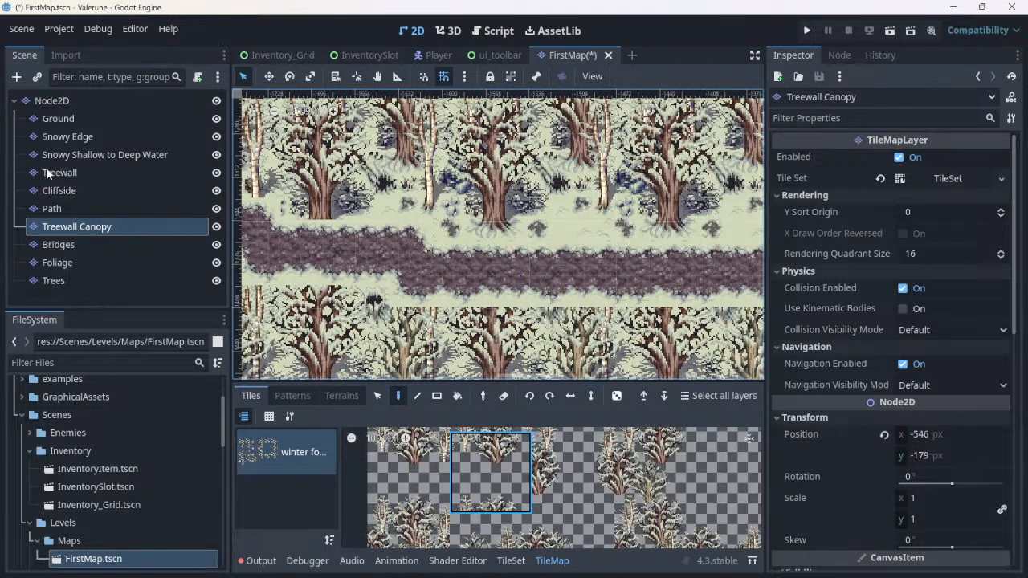
Step: Check the Treewall layer's transform and visibility properties, and return to the Treewall Canopy layer
{"action": "left_click", "coordinate": [71, 173]}
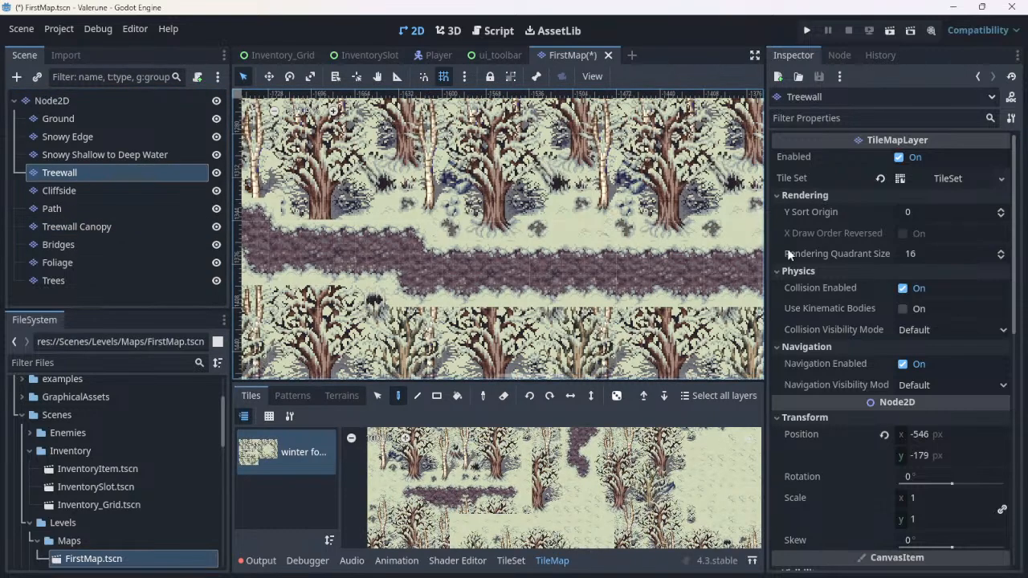
{"action": "scroll", "coordinate": [828, 322], "scroll_direction": "down", "scroll_amount": 4}
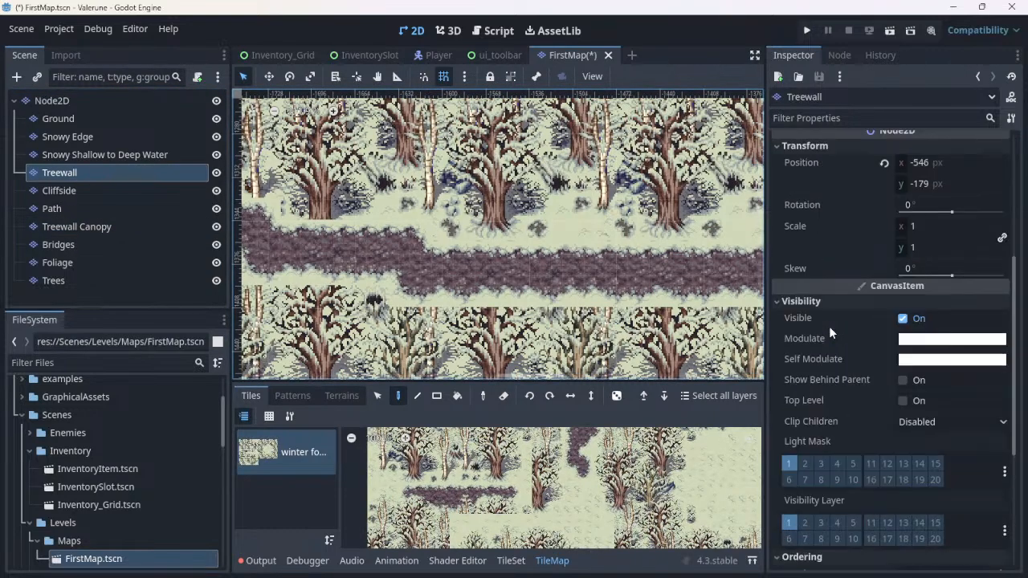
{"action": "scroll", "coordinate": [829, 326], "scroll_direction": "up", "scroll_amount": 2}
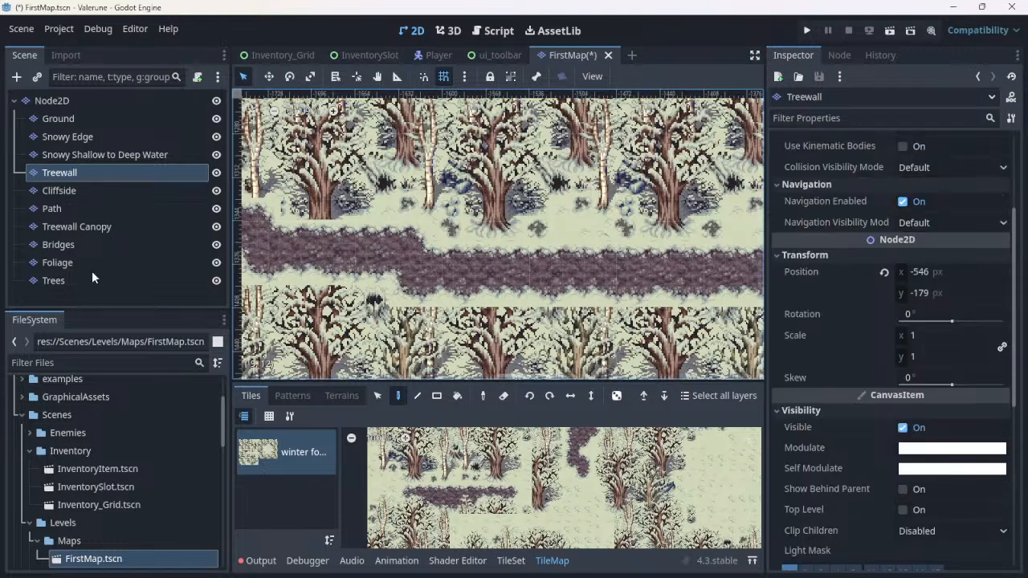
{"action": "left_click", "coordinate": [79, 197]}
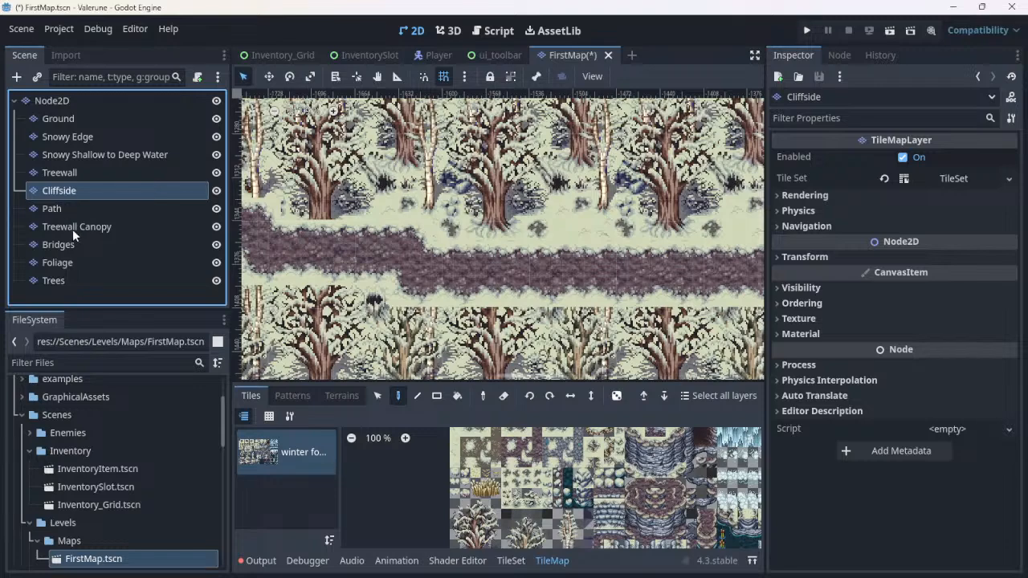
{"action": "left_click", "coordinate": [76, 229]}
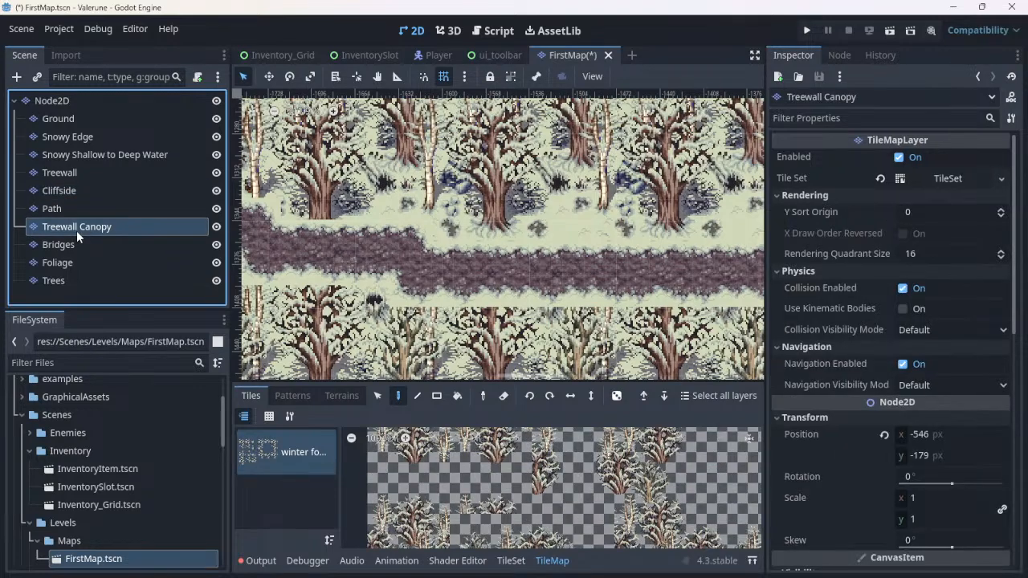
Step: Examine the winter forest atlas of the Treewall Canopy layer, looking for tiles that carry only treetops
{"action": "left_click", "coordinate": [584, 456]}
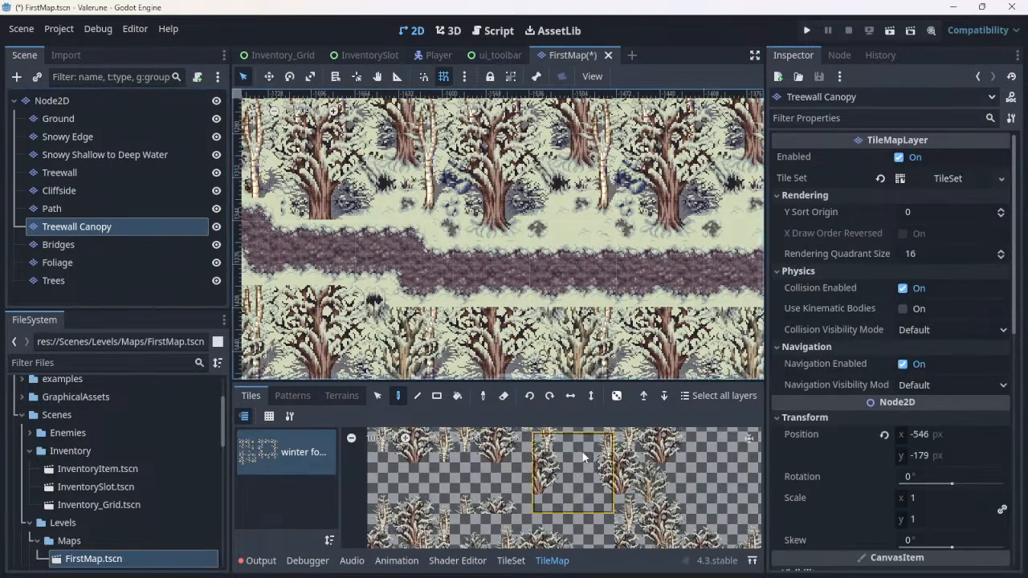
{"action": "scroll", "coordinate": [571, 485], "scroll_direction": "down", "scroll_amount": 3}
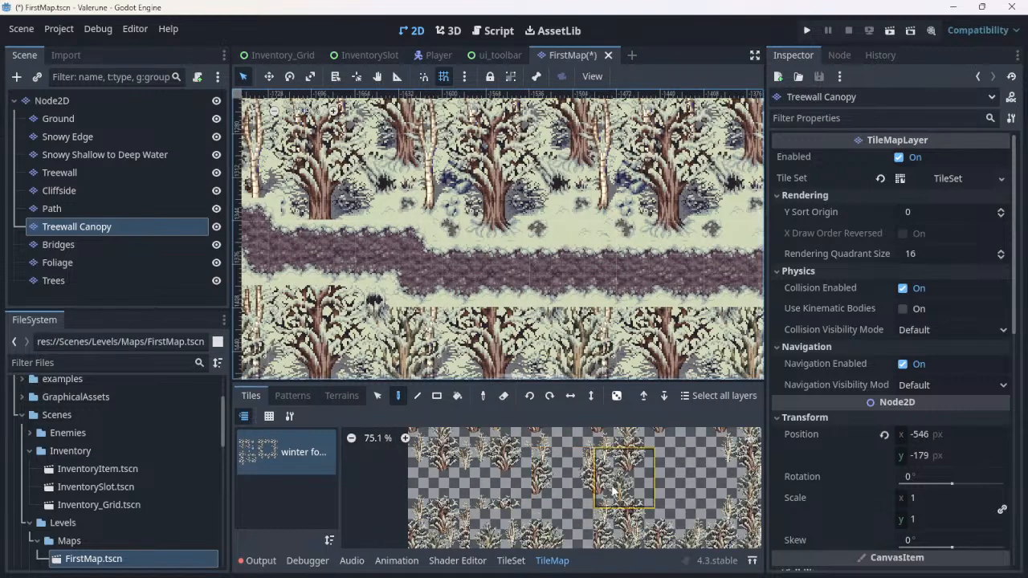
{"action": "middle_click_drag", "start_coordinate": [603, 487], "coordinate": [508, 428]}
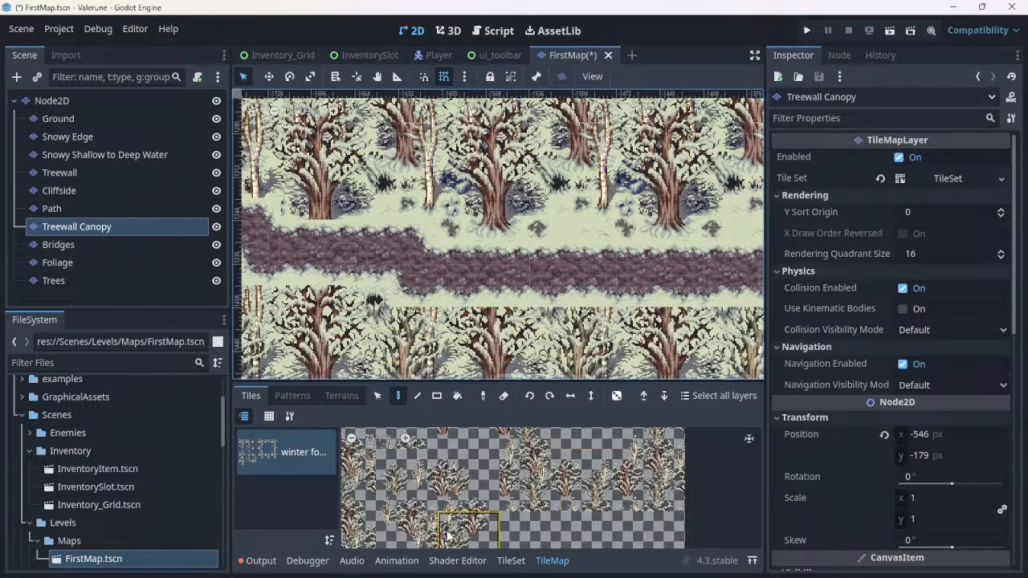
{"action": "middle_click_drag", "start_coordinate": [448, 536], "coordinate": [510, 521]}
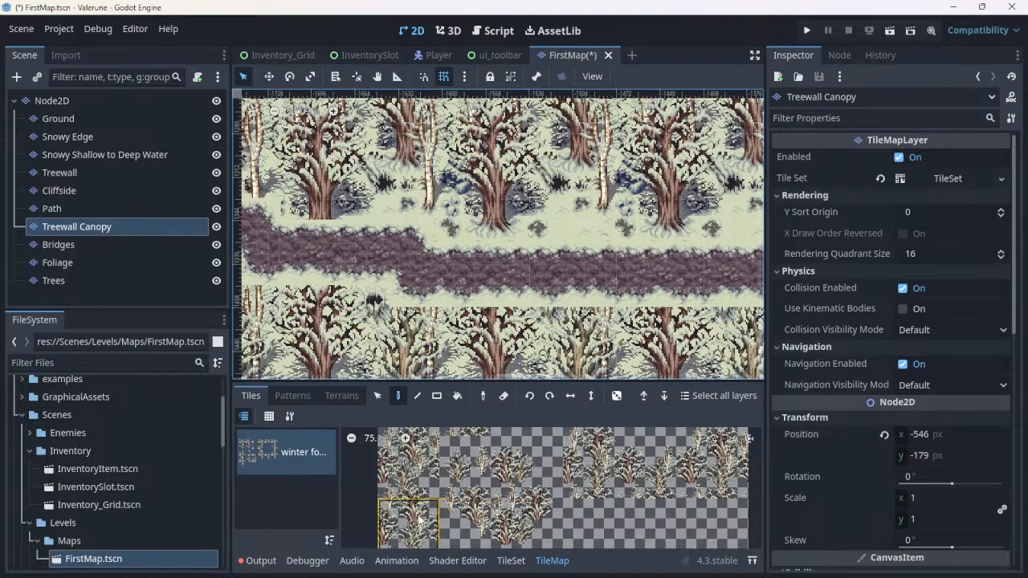
{"action": "scroll", "coordinate": [411, 482], "scroll_direction": "up", "scroll_amount": 2}
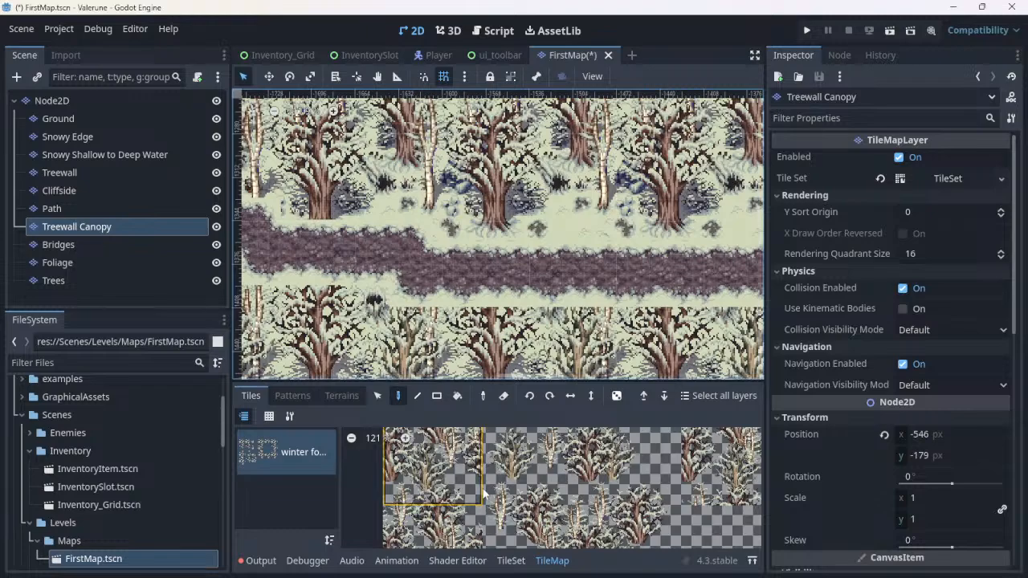
{"action": "scroll", "coordinate": [483, 490], "scroll_direction": "up", "scroll_amount": 1}
{"action": "middle_click_drag", "start_coordinate": [479, 491], "coordinate": [401, 577]}
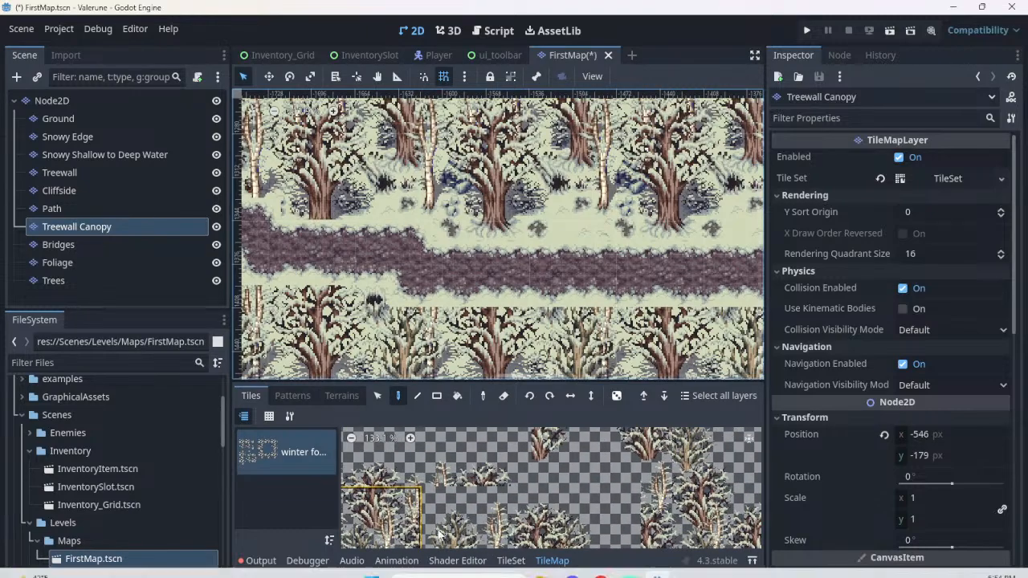
{"action": "scroll", "coordinate": [467, 484], "scroll_direction": "down", "scroll_amount": 4}
{"action": "middle_click_drag", "start_coordinate": [468, 490], "coordinate": [460, 577]}
Step: Compare the canopy tiles around atlas coordinates (1, 0) and (0, 1) with the rest of the winter forest atlas
{"action": "left_click", "coordinate": [462, 490]}
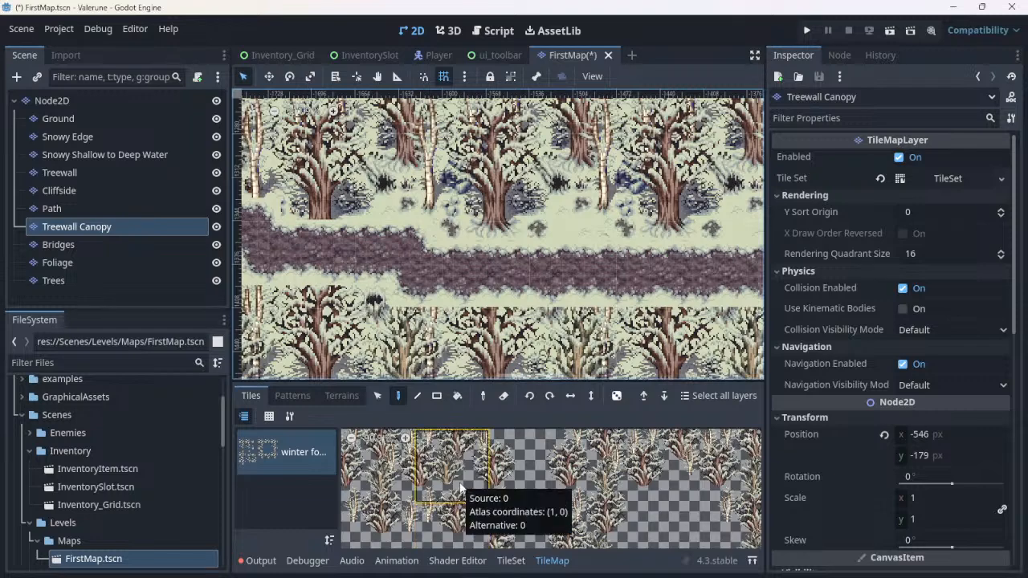
{"action": "left_click", "coordinate": [552, 486]}
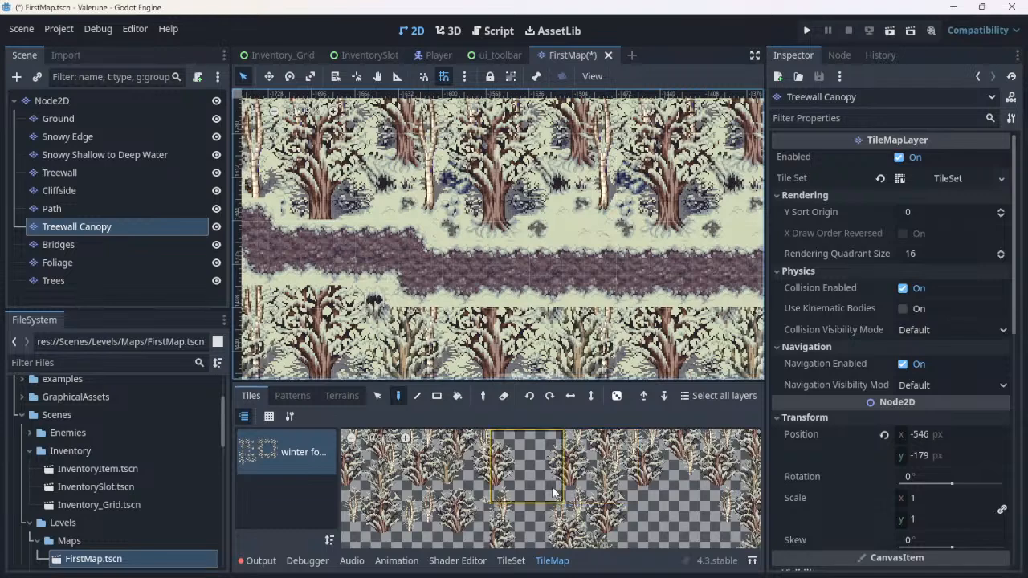
{"action": "left_click", "coordinate": [442, 514]}
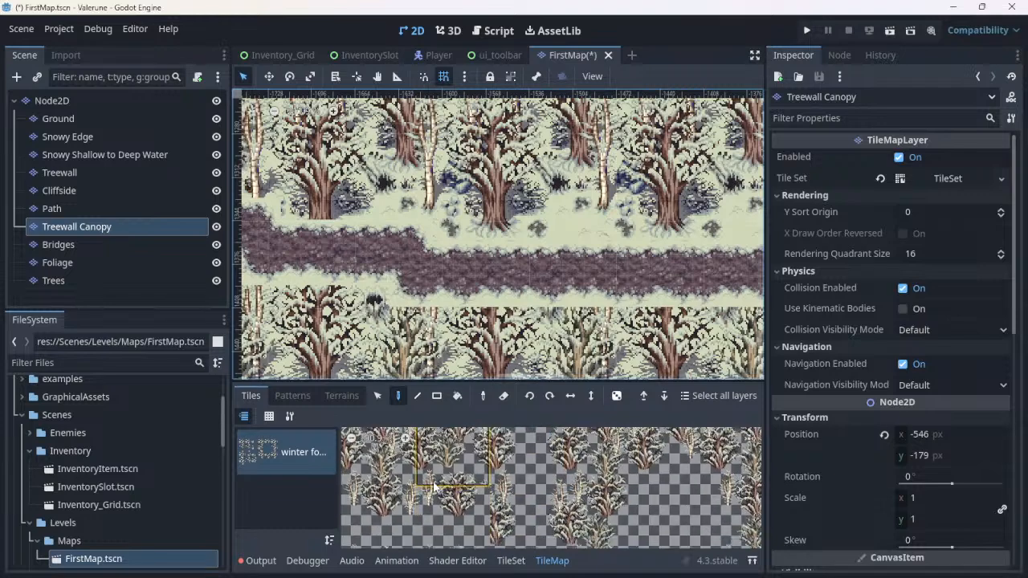
{"action": "scroll", "coordinate": [435, 482], "scroll_direction": "down", "scroll_amount": 2}
{"action": "left_click", "coordinate": [403, 469]}
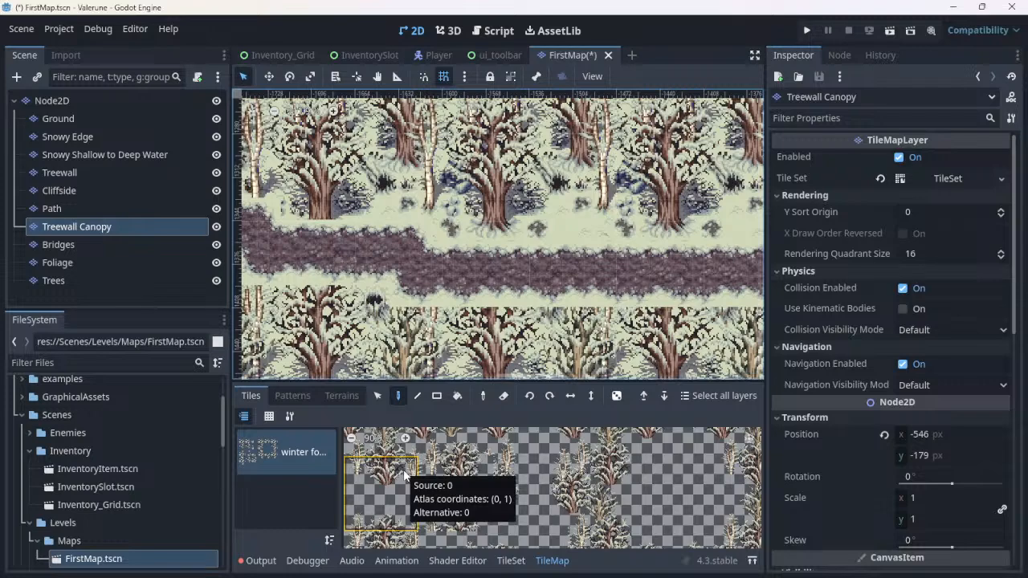
{"action": "left_click", "coordinate": [404, 474]}
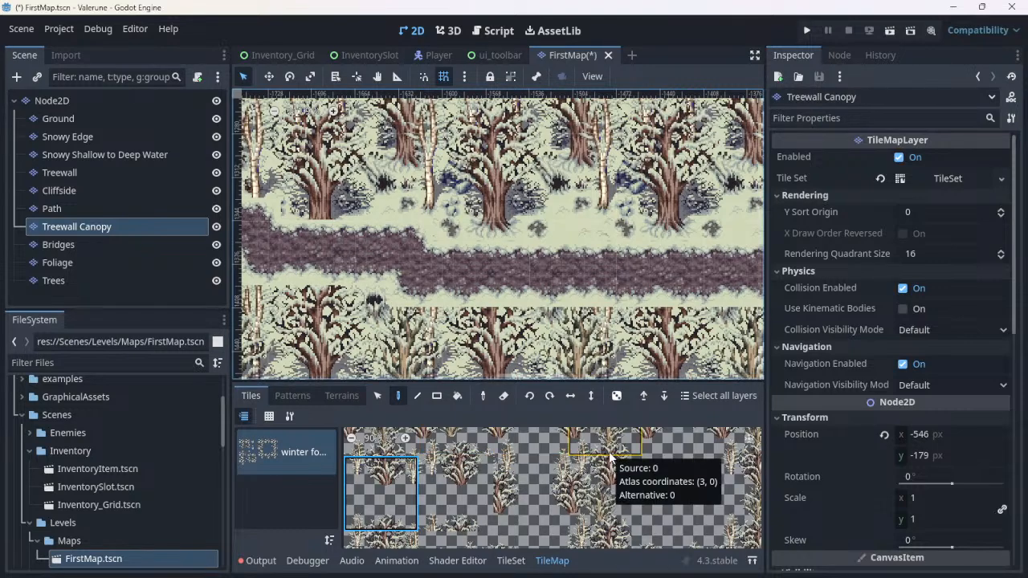
{"action": "scroll", "coordinate": [589, 493], "scroll_direction": "down", "scroll_amount": 1}
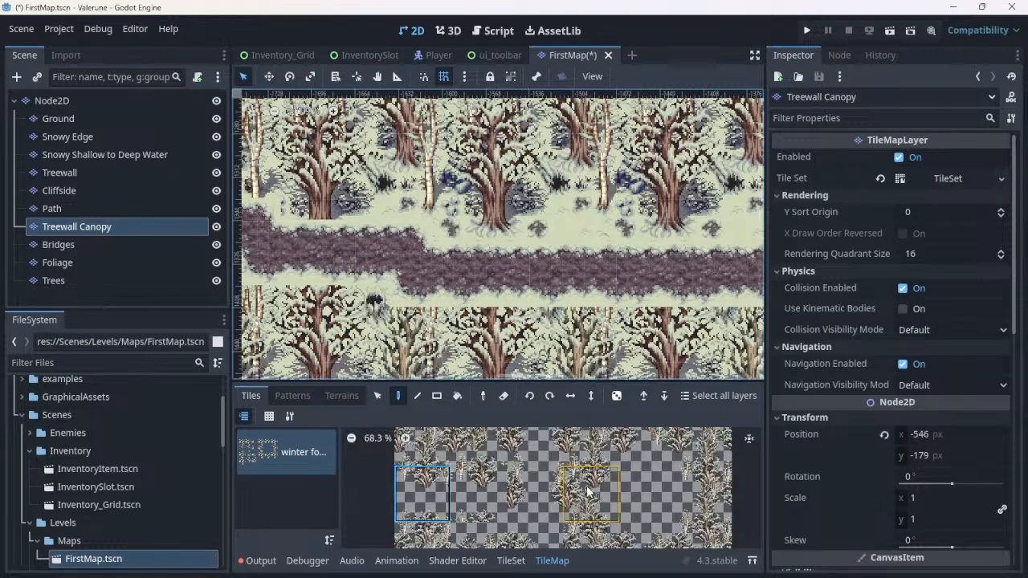
{"action": "scroll", "coordinate": [588, 493], "scroll_direction": "down", "scroll_amount": 3}
{"action": "scroll", "coordinate": [589, 493], "scroll_direction": "down", "scroll_amount": 1}
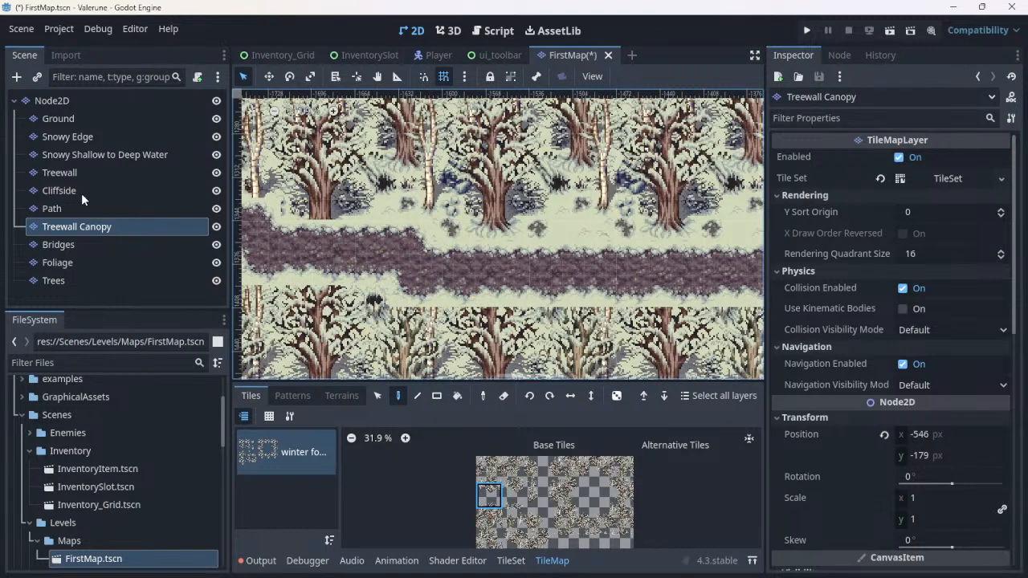
Step: Paint the treetop tile from the atlas's fifth column, third row on Treewall Canopy along the tree wall south of the path
{"action": "left_click", "coordinate": [51, 208]}
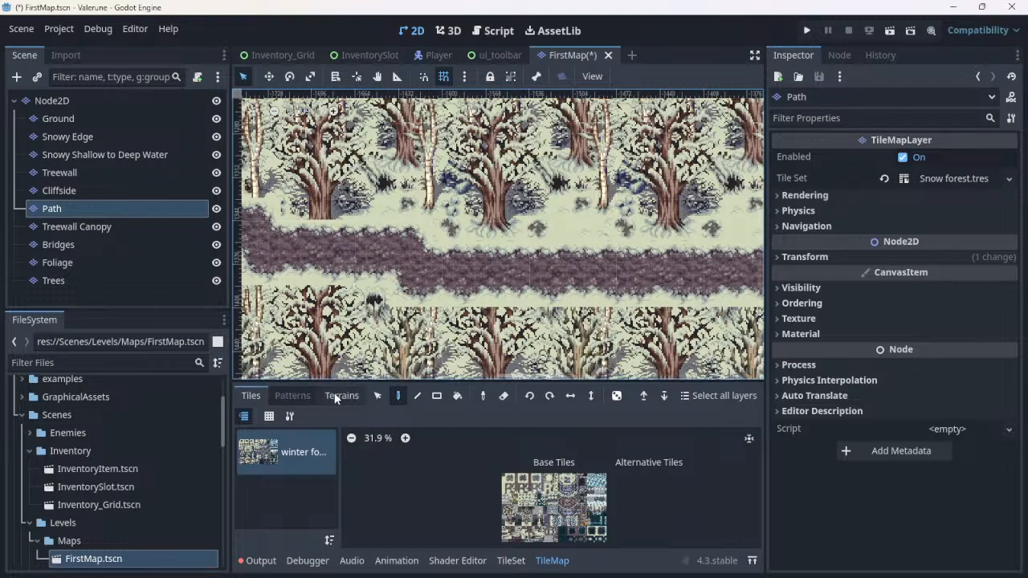
{"action": "left_click", "coordinate": [88, 231]}
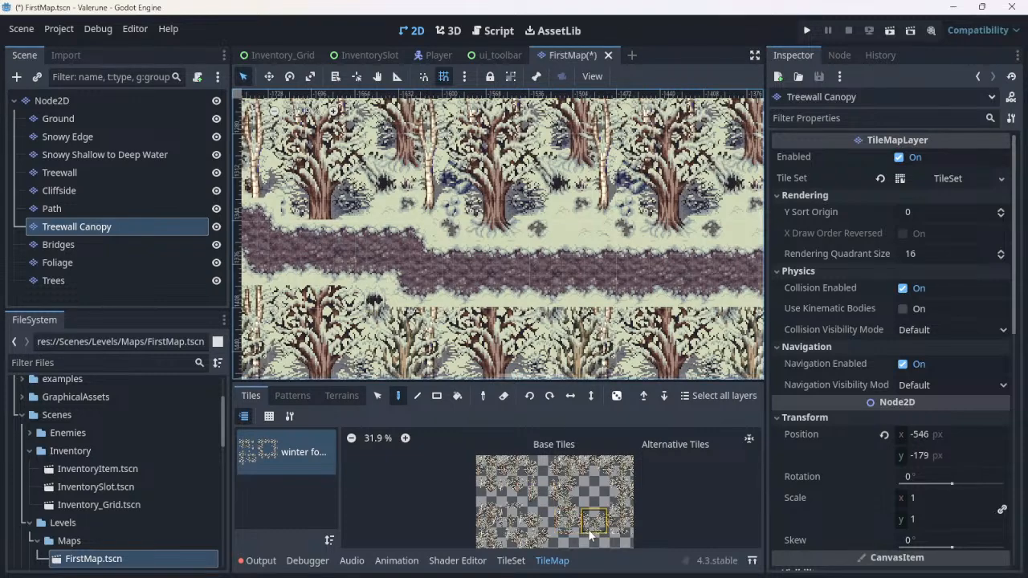
{"action": "left_click", "coordinate": [594, 468]}
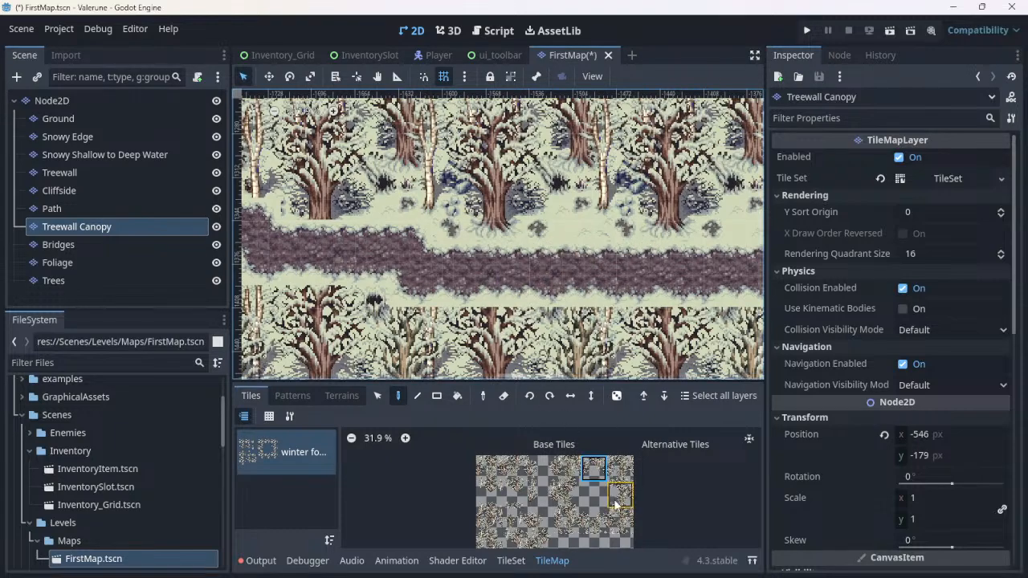
{"action": "left_click", "coordinate": [595, 524]}
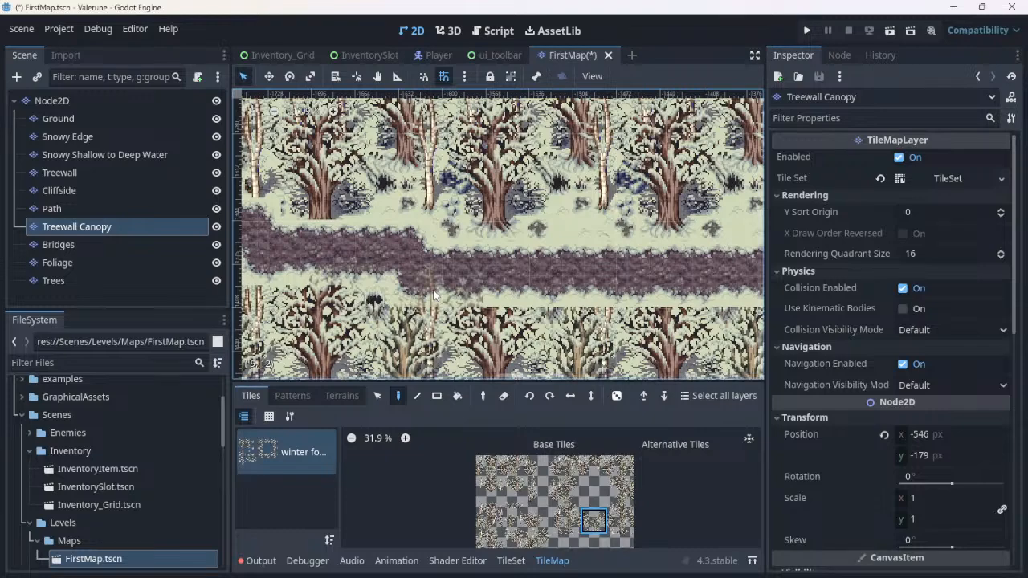
{"action": "left_click_drag", "start_coordinate": [434, 296], "coordinate": [745, 313]}
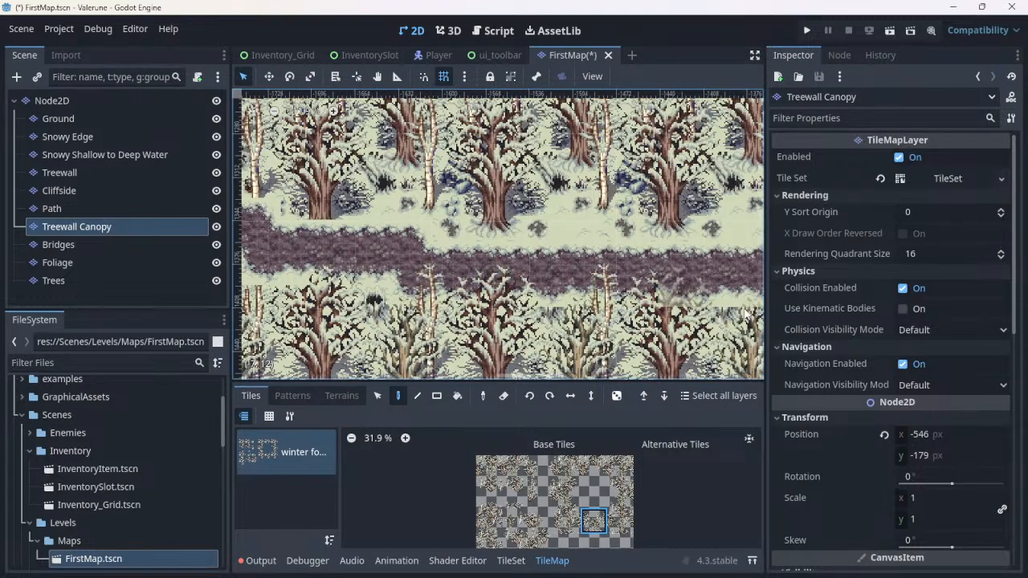
{"action": "left_click", "coordinate": [743, 314]}
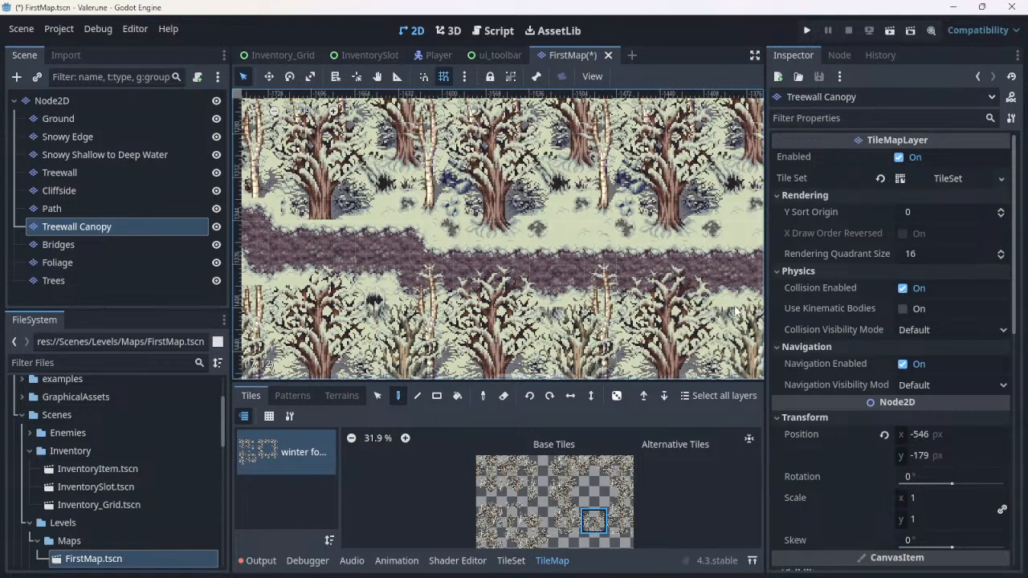
{"action": "key", "text": "ctrl+z"}
Step: Extend the canopy row eastward along the tree wall south of the path to the wall's end
{"action": "middle_click_drag", "start_coordinate": [705, 296], "coordinate": [482, 288]}
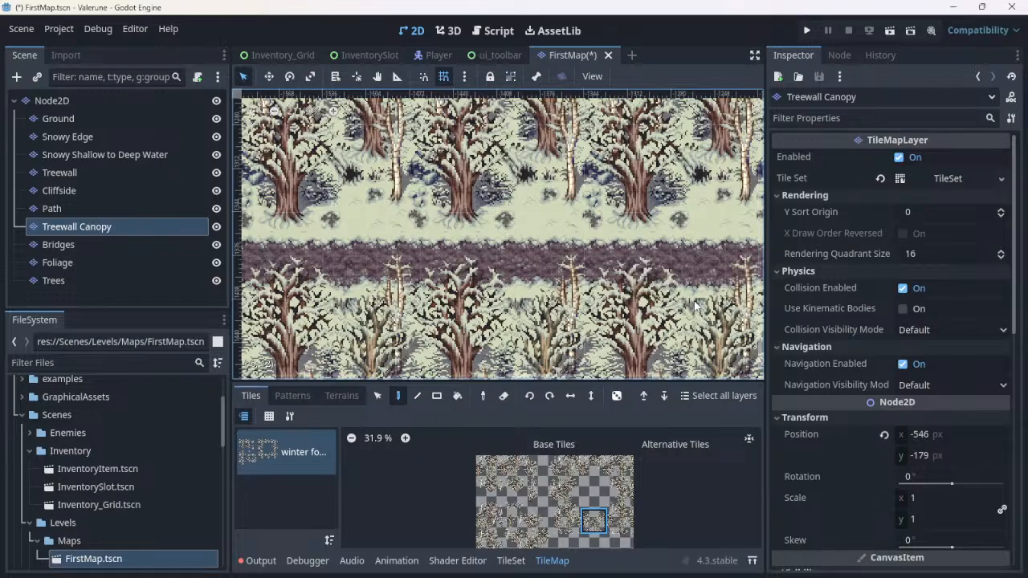
{"action": "scroll", "coordinate": [697, 306], "scroll_direction": "down", "scroll_amount": 3}
{"action": "scroll", "coordinate": [696, 306], "scroll_direction": "down", "scroll_amount": 2}
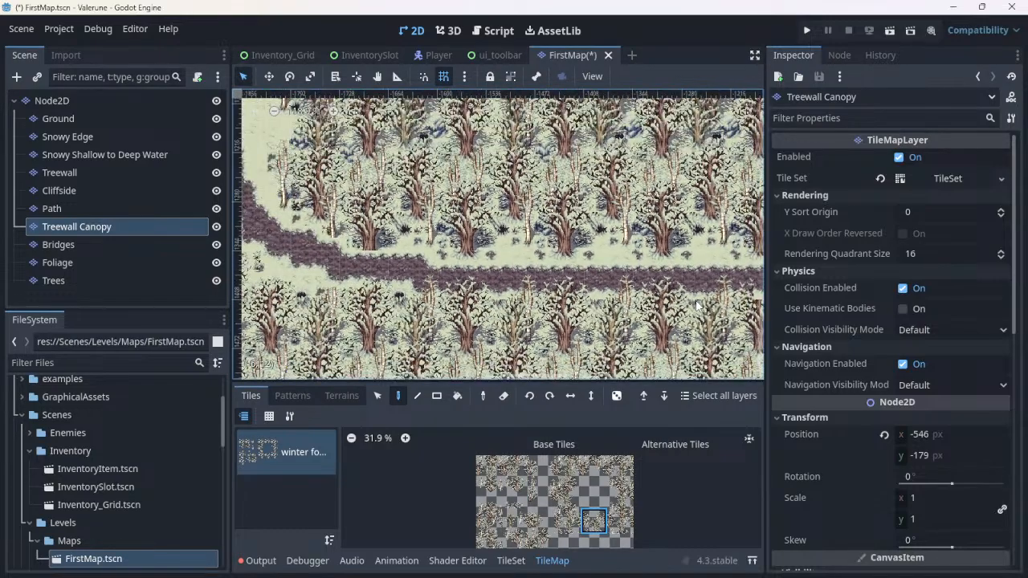
{"action": "scroll", "coordinate": [696, 306], "scroll_direction": "up", "scroll_amount": 2}
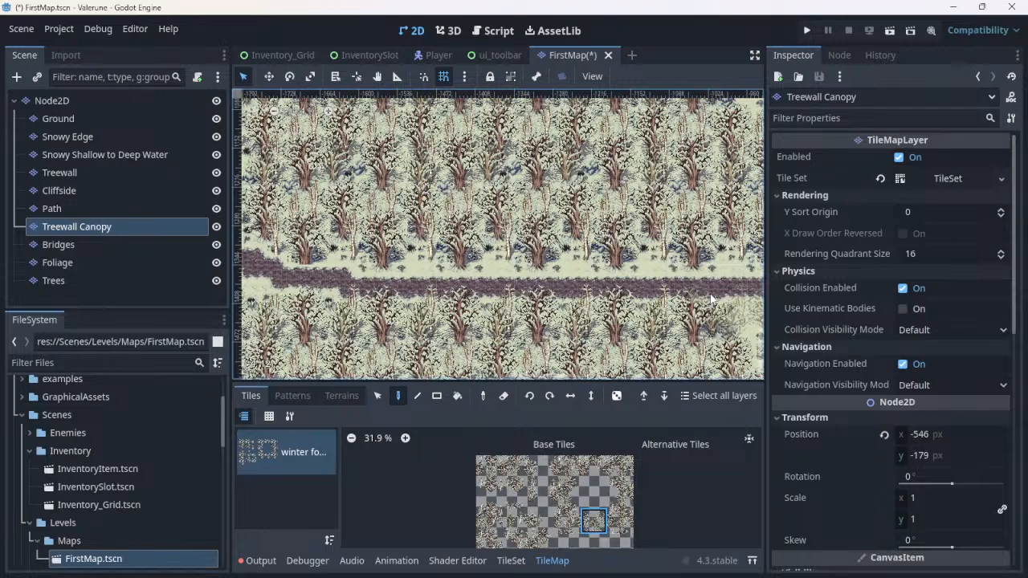
{"action": "scroll", "coordinate": [711, 299], "scroll_direction": "down", "scroll_amount": 5}
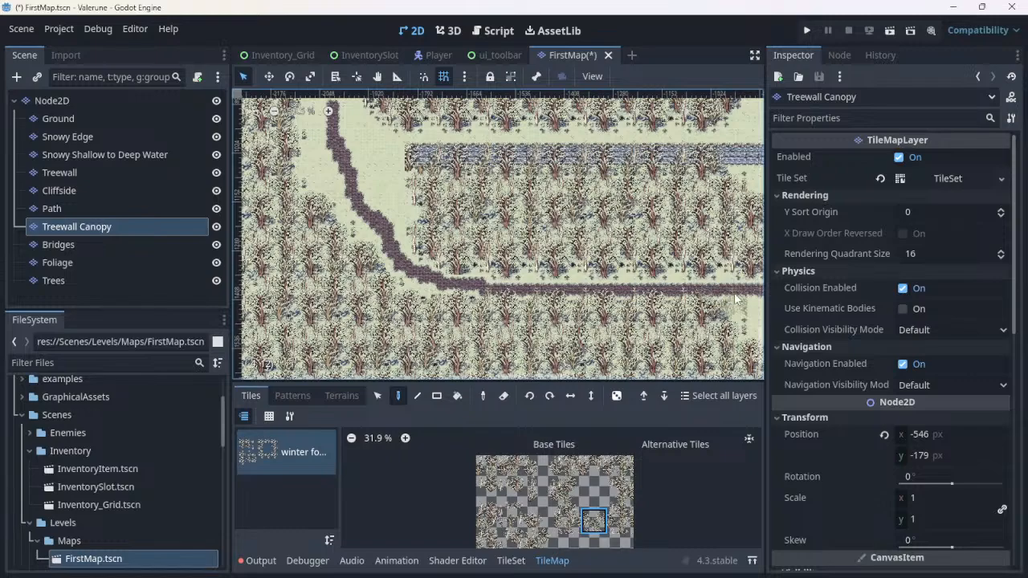
{"action": "scroll", "coordinate": [717, 299], "scroll_direction": "up", "scroll_amount": 5}
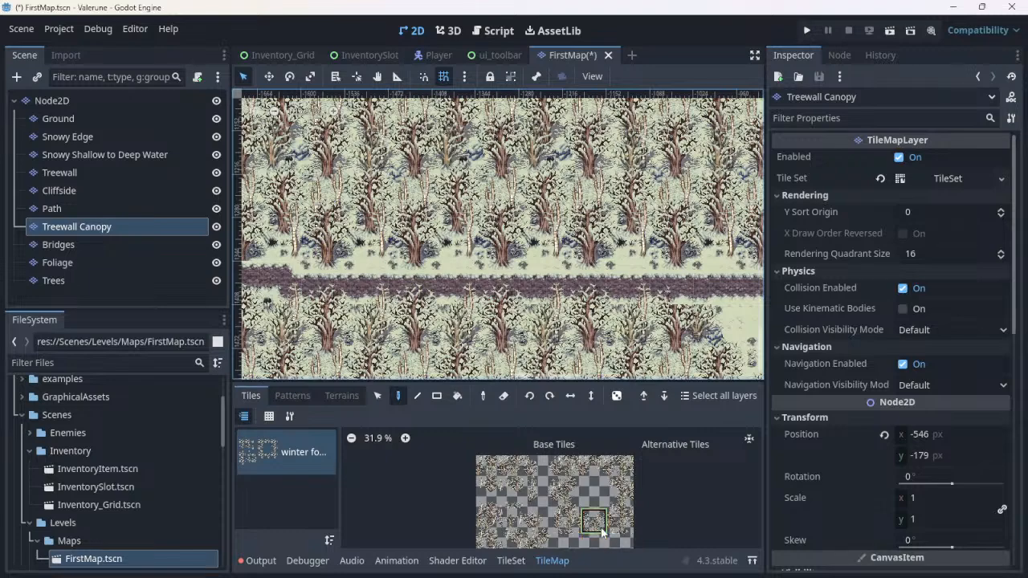
Step: Preview the canopy tile from the atlas's third column, third row over the tree walls on both sides of the path
{"action": "left_click", "coordinate": [535, 524]}
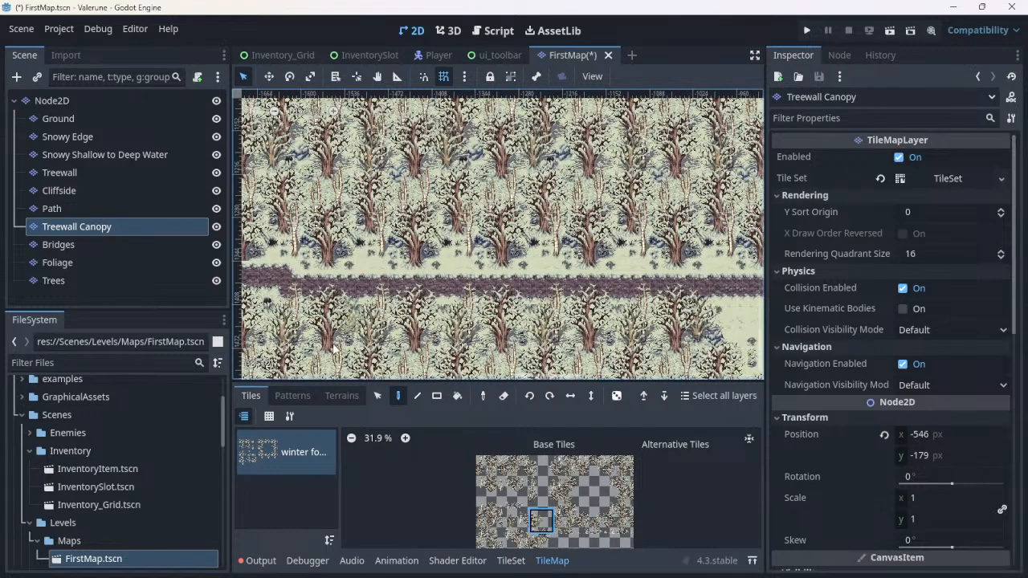
{"action": "scroll", "coordinate": [440, 328], "scroll_direction": "down", "scroll_amount": 4}
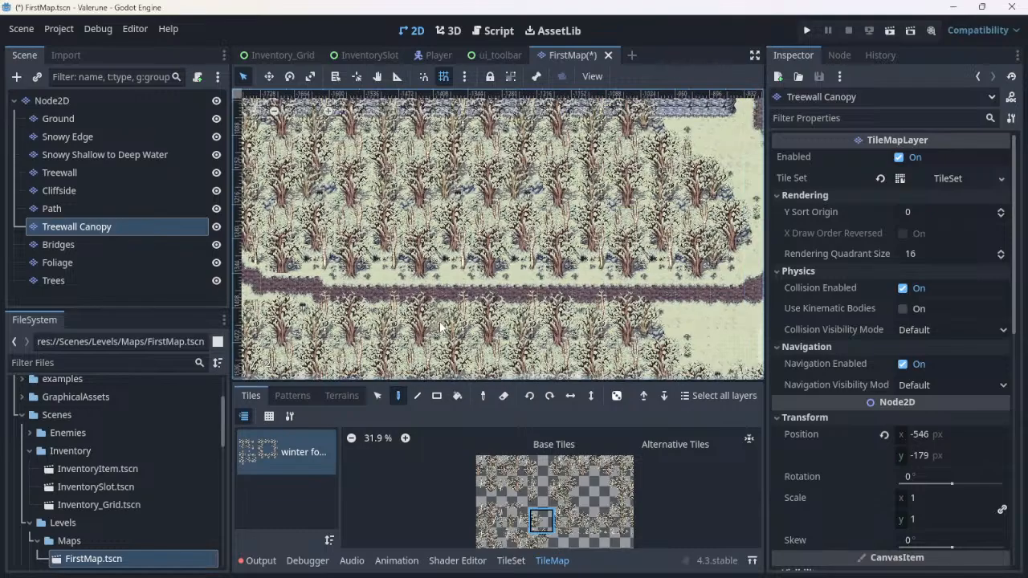
{"action": "middle_click_drag", "start_coordinate": [399, 325], "coordinate": [584, 312]}
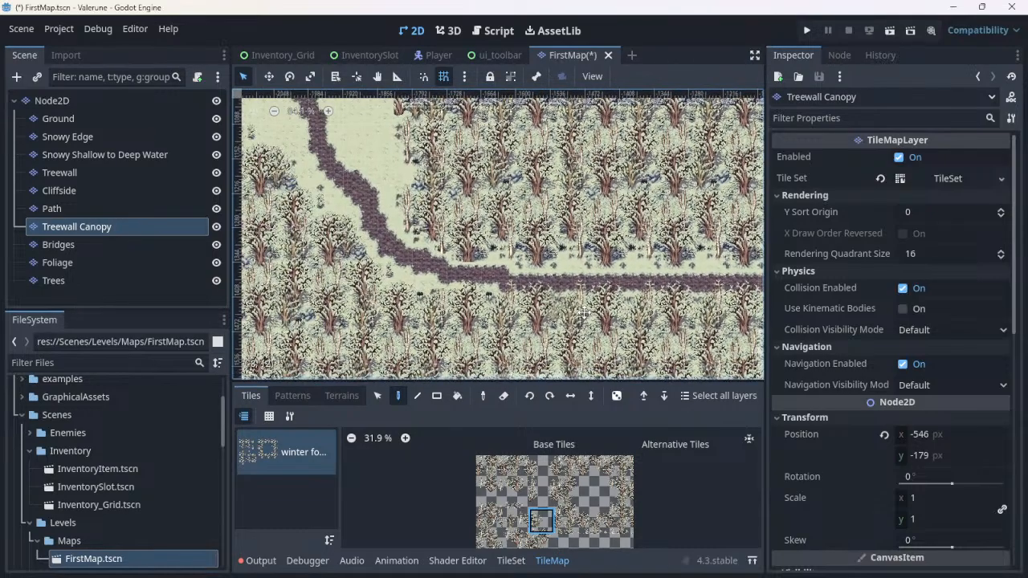
{"action": "scroll", "coordinate": [428, 251], "scroll_direction": "up", "scroll_amount": 3}
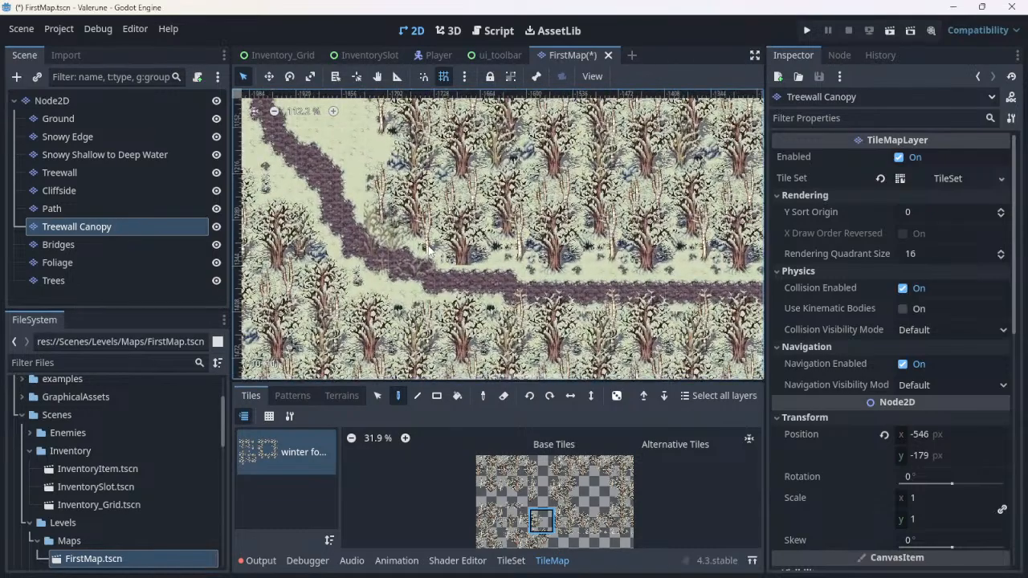
{"action": "scroll", "coordinate": [428, 250], "scroll_direction": "up", "scroll_amount": 2}
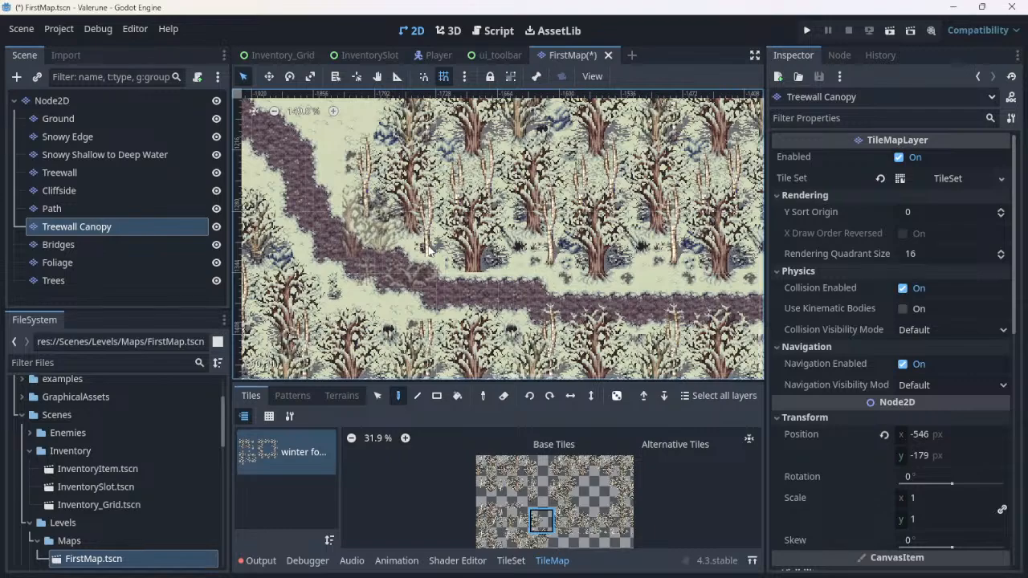
{"action": "scroll", "coordinate": [550, 287], "scroll_direction": "up", "scroll_amount": 2}
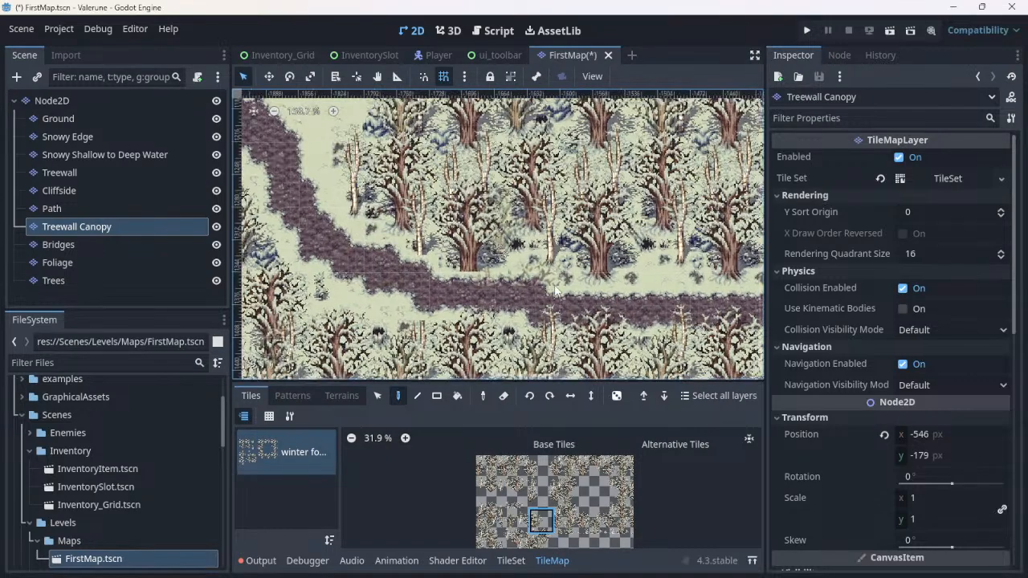
{"action": "middle_click_drag", "start_coordinate": [486, 243], "coordinate": [450, 200]}
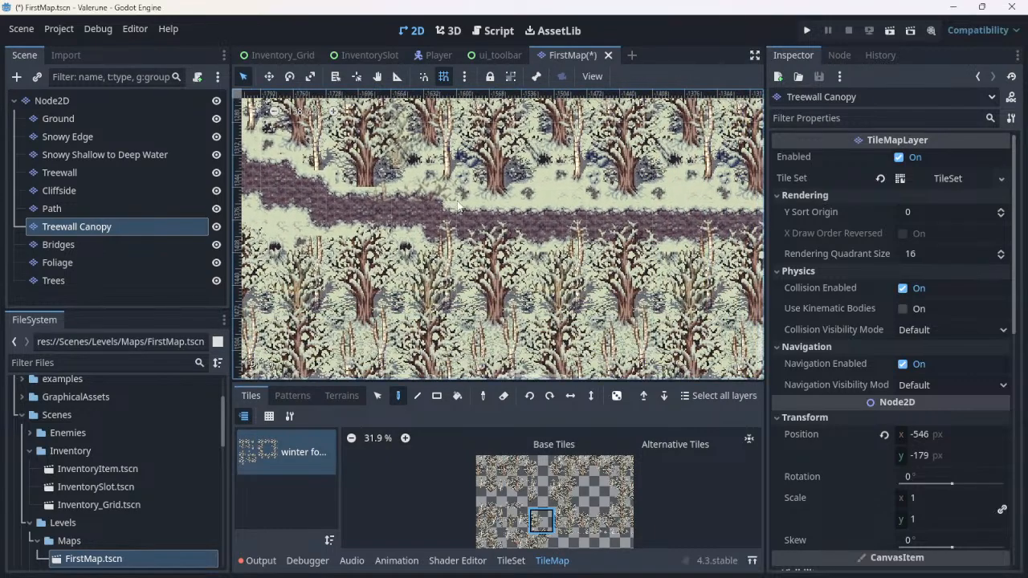
{"action": "scroll", "coordinate": [457, 202], "scroll_direction": "up", "scroll_amount": 5}
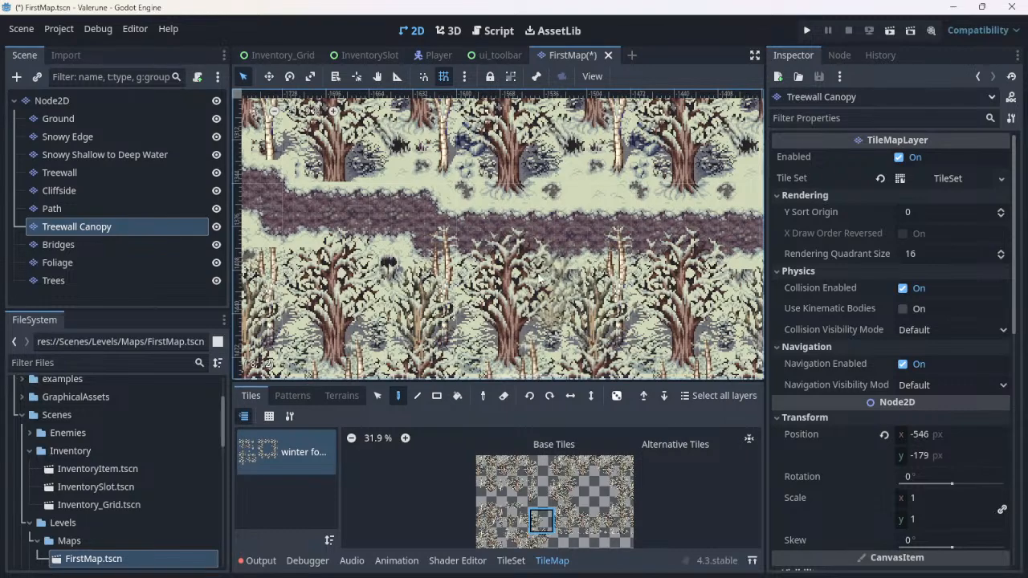
{"action": "middle_click_drag", "start_coordinate": [569, 278], "coordinate": [713, 279]}
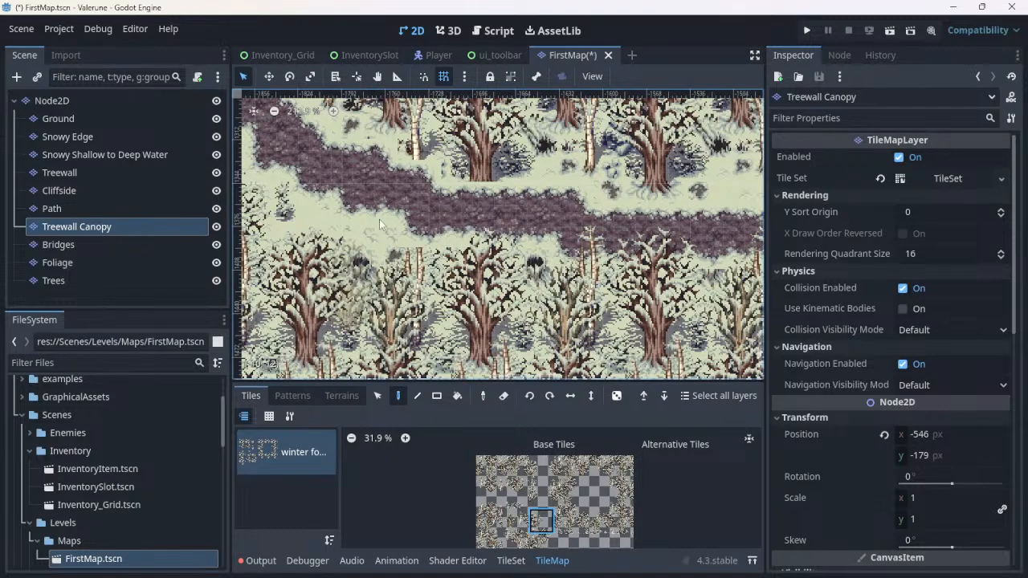
Step: Reselect the treetop tile in the atlas's fifth column, third row and extend the canopy row westward below the path's bend
{"action": "left_click", "coordinate": [598, 525]}
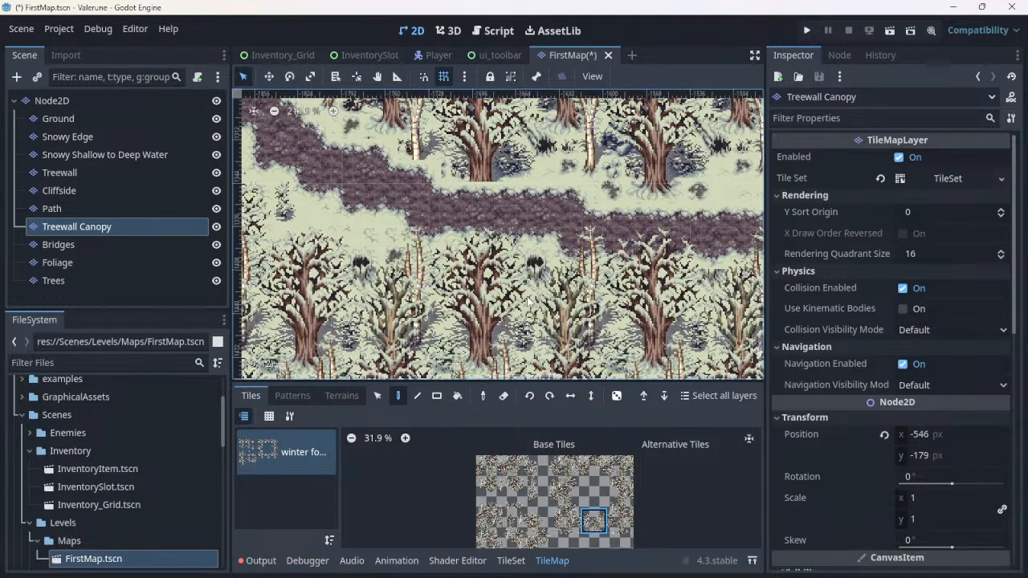
{"action": "scroll", "coordinate": [530, 301], "scroll_direction": "down", "scroll_amount": 5}
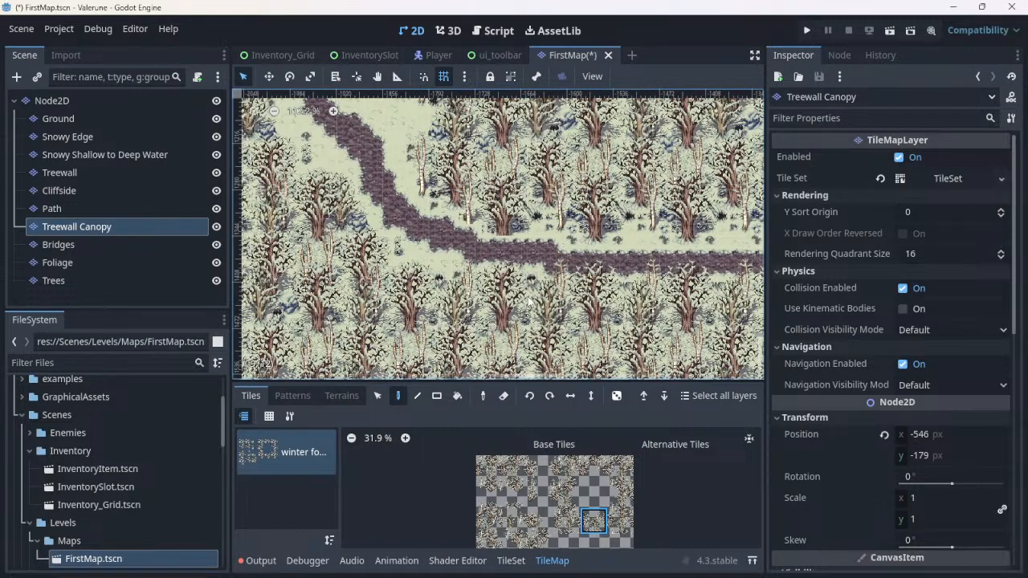
Step: Examine the painted canopy row along the path south of the tree wall, both up close and across the western forest
{"action": "scroll", "coordinate": [663, 291], "scroll_direction": "up", "scroll_amount": 1}
{"action": "middle_click_drag", "start_coordinate": [664, 291], "coordinate": [549, 310]}
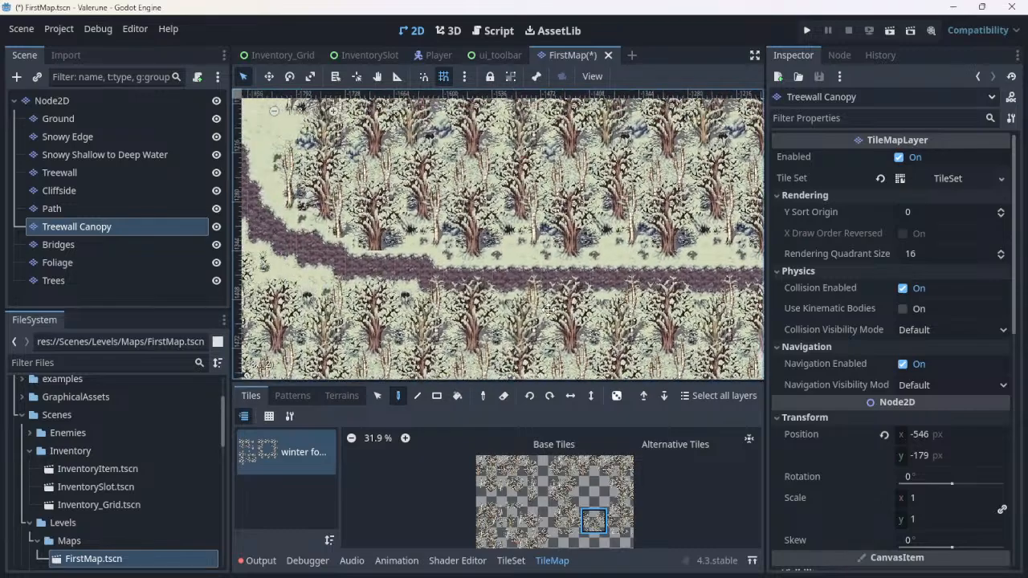
{"action": "scroll", "coordinate": [493, 305], "scroll_direction": "up", "scroll_amount": 3}
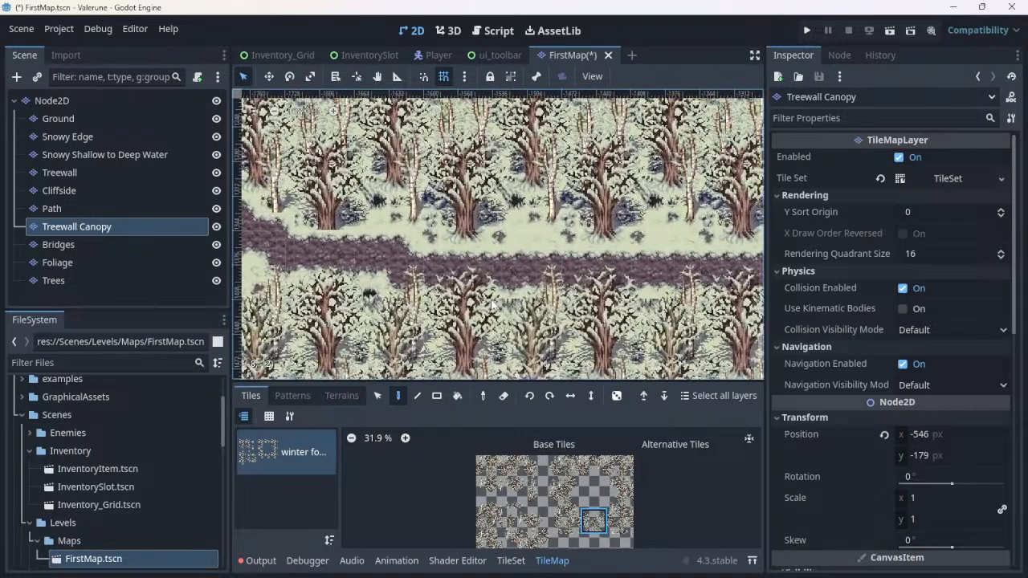
{"action": "scroll", "coordinate": [493, 305], "scroll_direction": "up", "scroll_amount": 2}
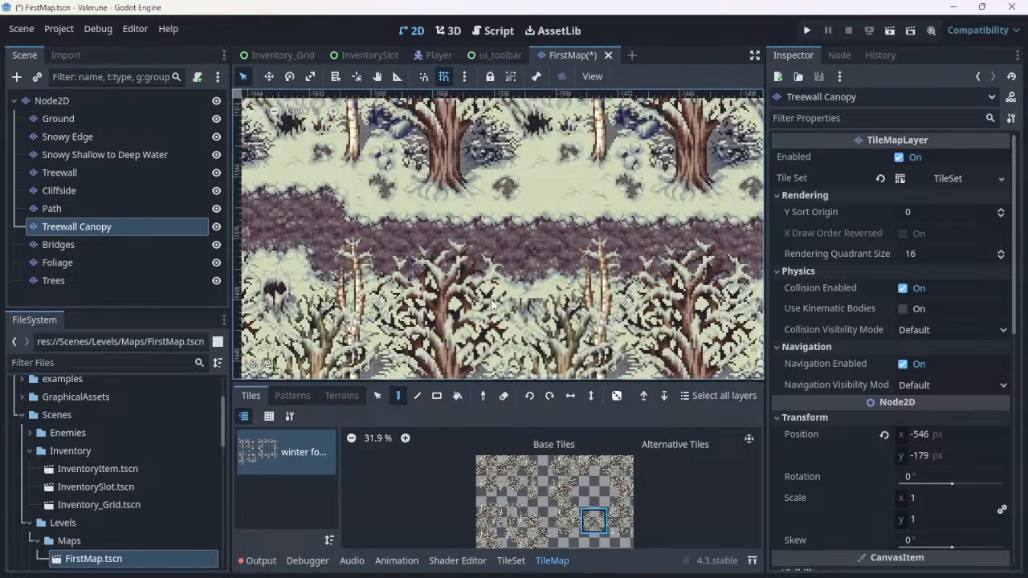
{"action": "scroll", "coordinate": [493, 304], "scroll_direction": "up", "scroll_amount": 1}
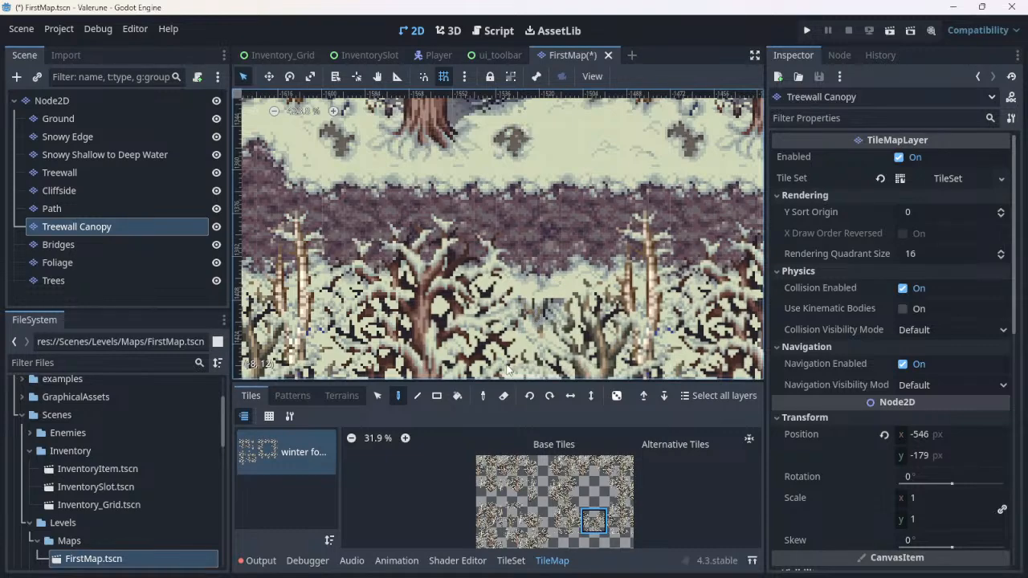
{"action": "scroll", "coordinate": [570, 353], "scroll_direction": "down", "scroll_amount": 2}
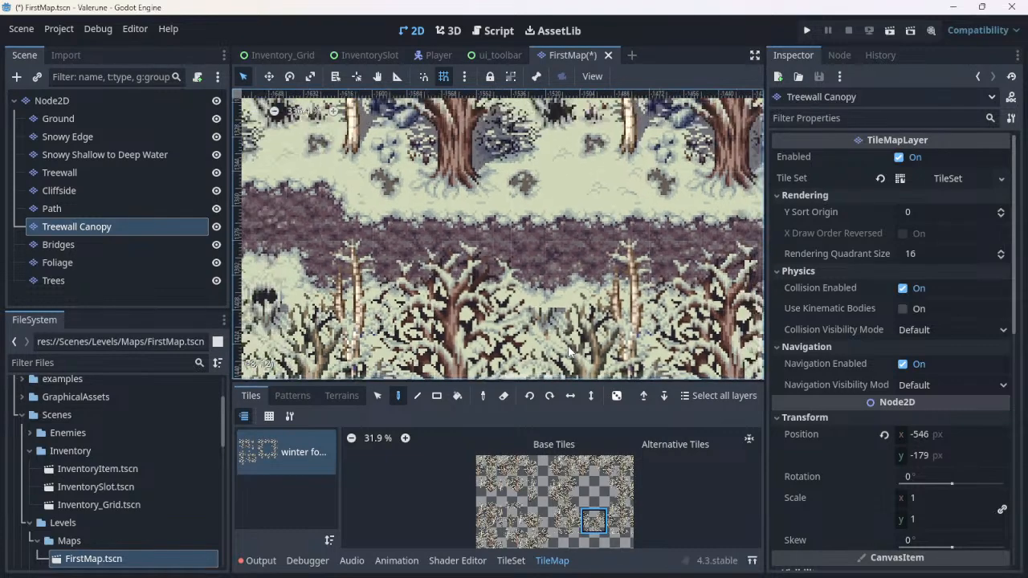
{"action": "scroll", "coordinate": [570, 354], "scroll_direction": "down", "scroll_amount": 4}
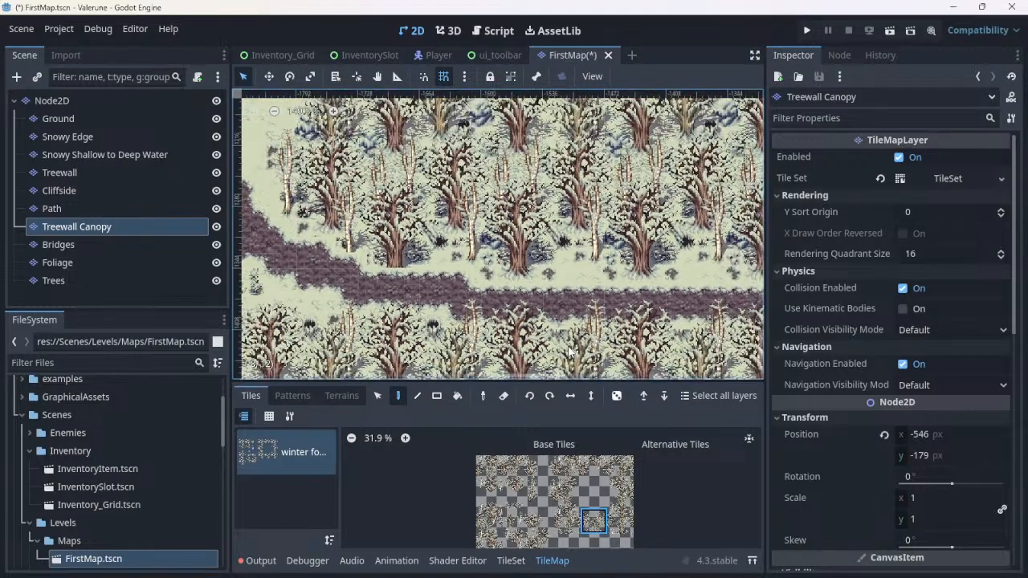
{"action": "scroll", "coordinate": [569, 351], "scroll_direction": "down", "scroll_amount": 5}
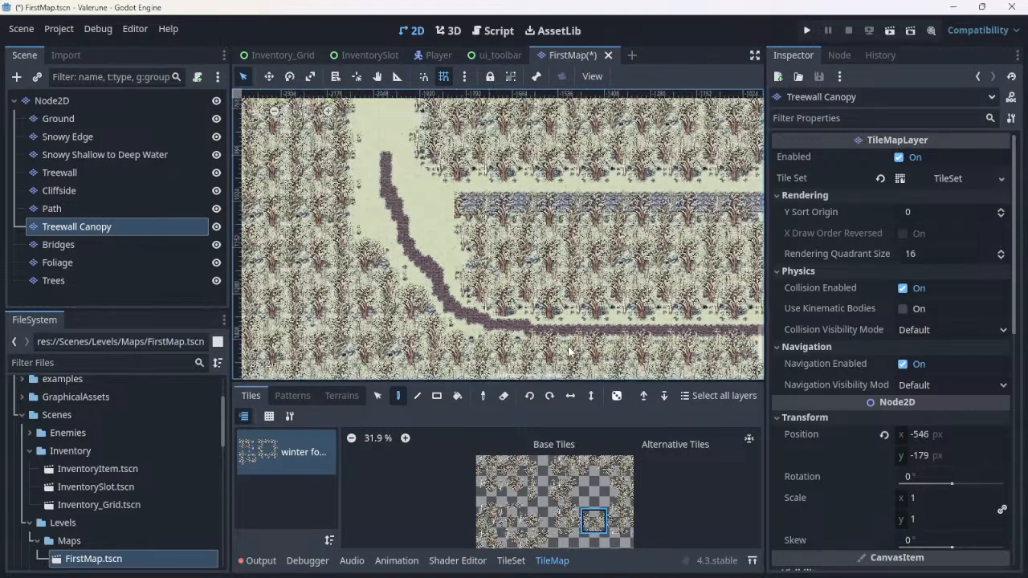
{"action": "middle_click_drag", "start_coordinate": [628, 345], "coordinate": [532, 304]}
{"action": "scroll", "coordinate": [533, 304], "scroll_direction": "up", "scroll_amount": 5}
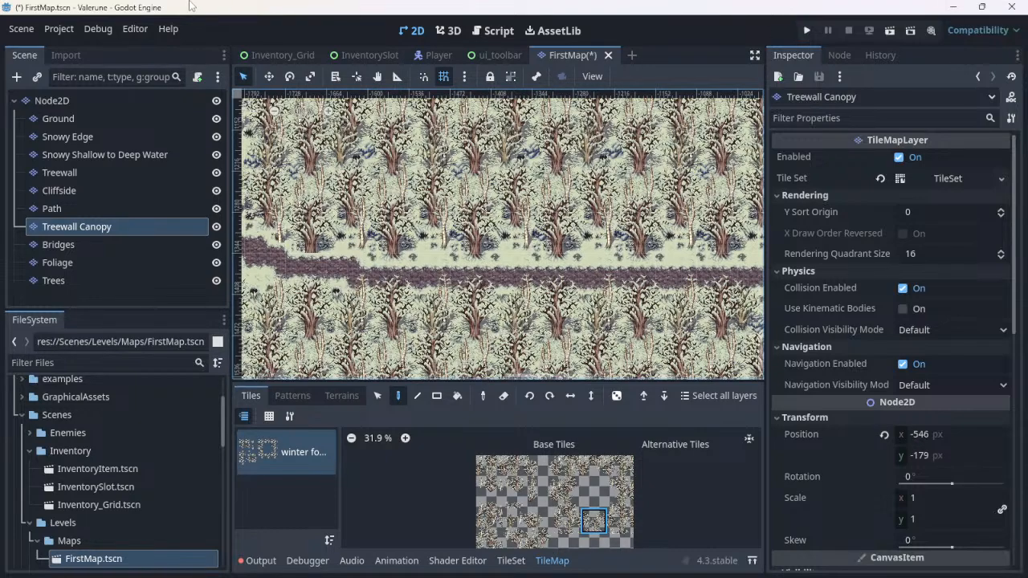
Step: Save the FirstMap scene, then run the project and start the game to test the map
{"action": "left_click", "coordinate": [22, 29]}
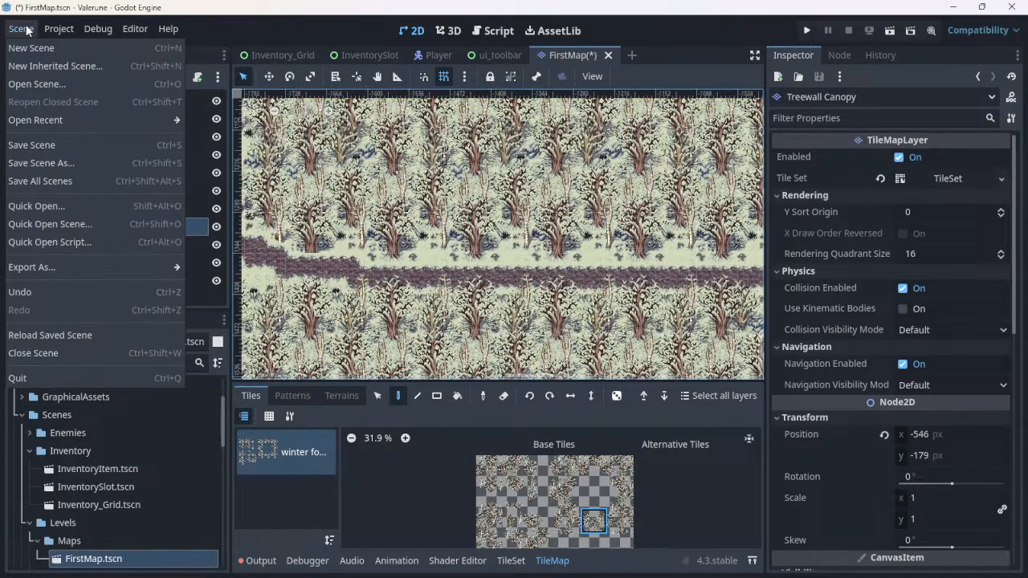
{"action": "left_click", "coordinate": [56, 145]}
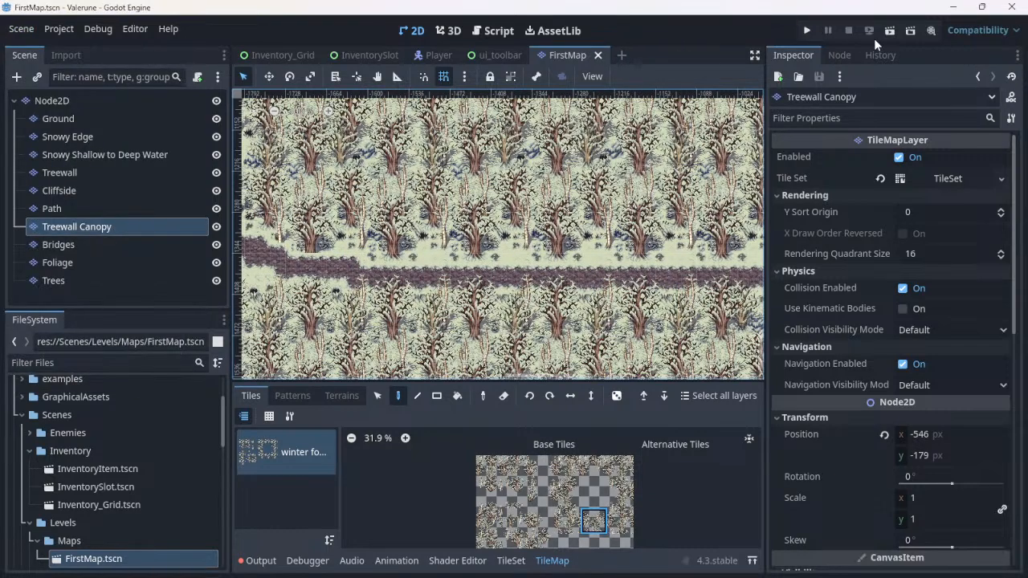
{"action": "left_click", "coordinate": [805, 35]}
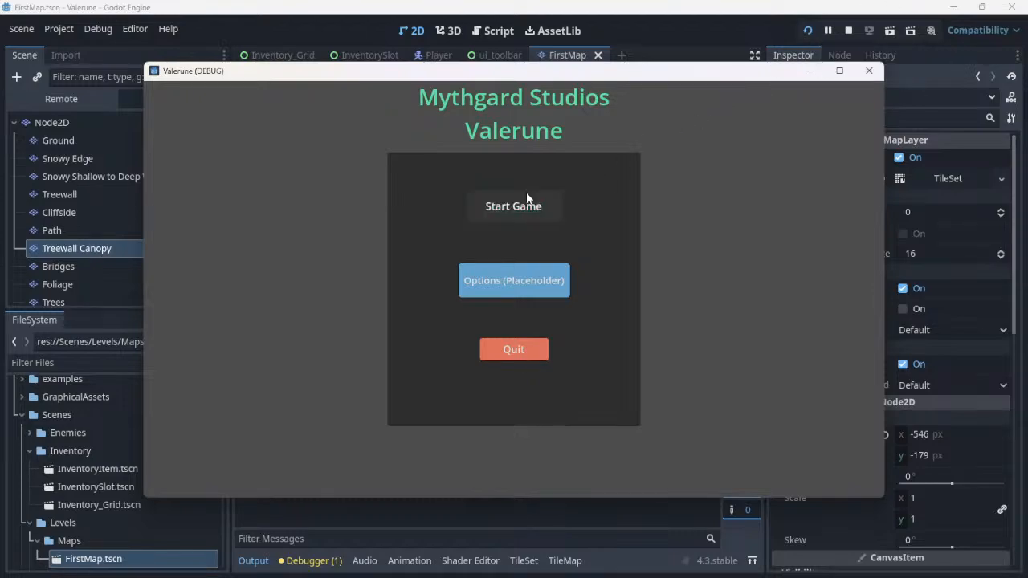
{"action": "left_click", "coordinate": [522, 202]}
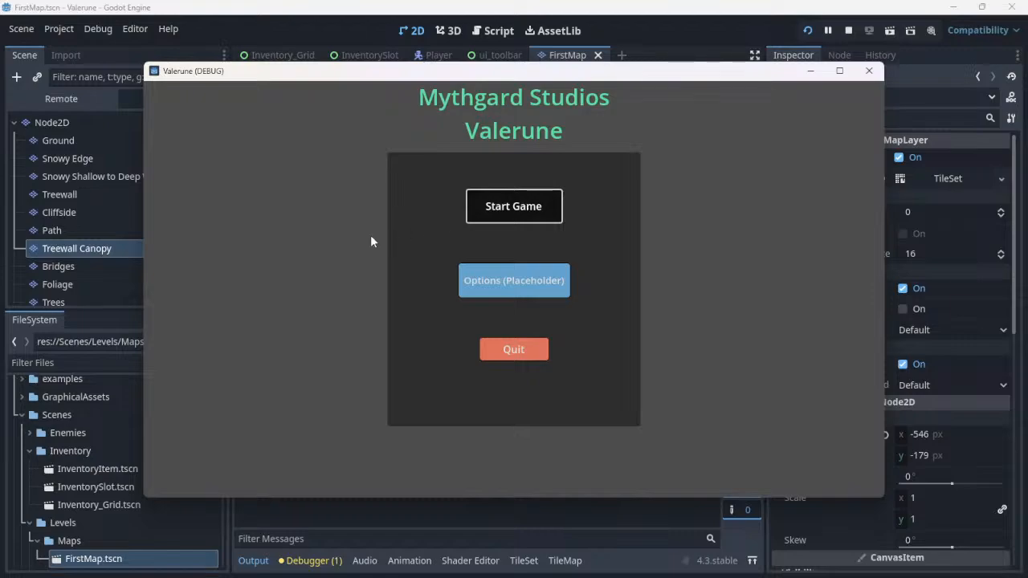
Step: Walk the player character west along the path, past the bare tree and onto the stone bridge
{"action": "key", "text": "Left"}
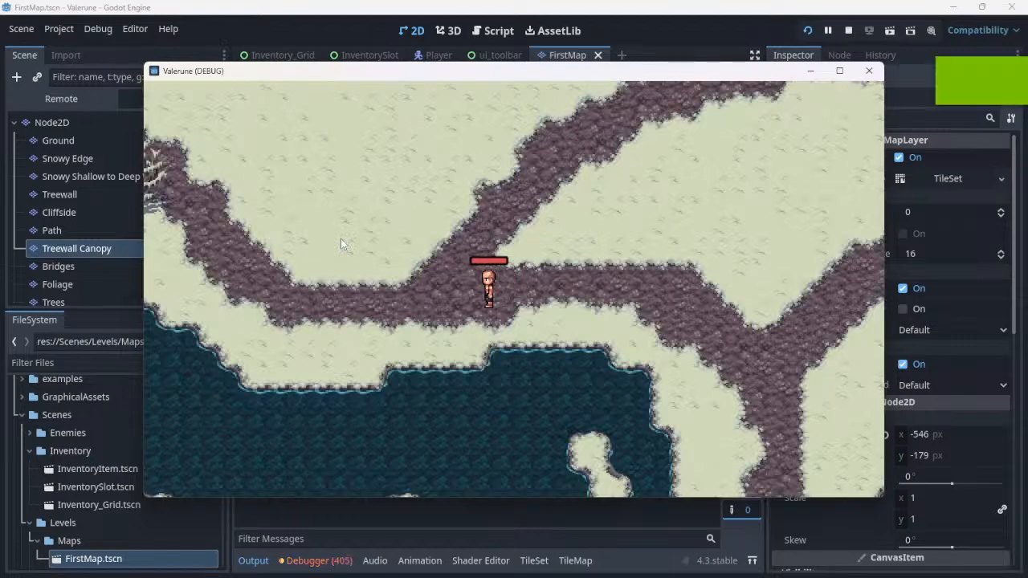
{"action": "key", "text": "Left"}
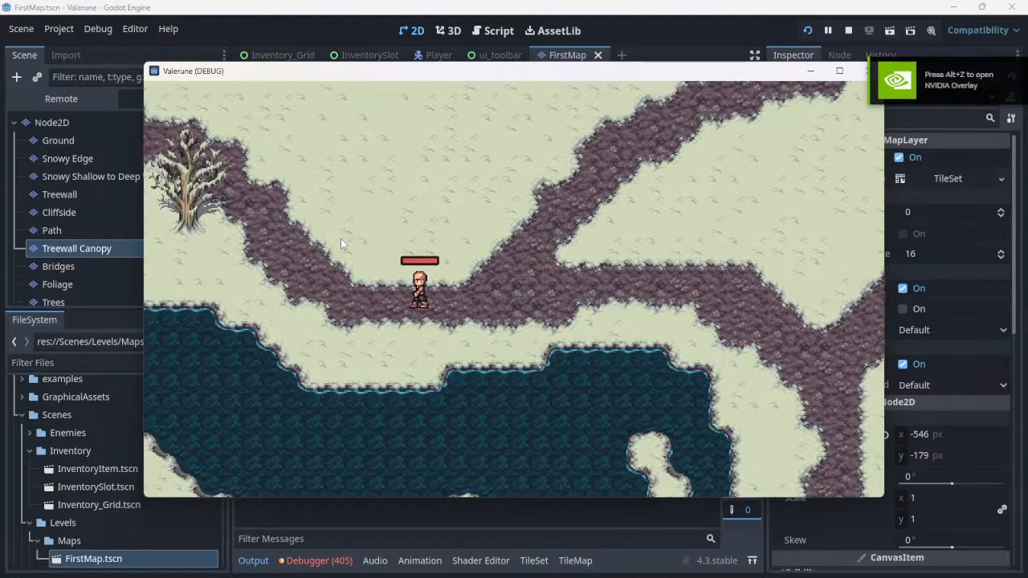
{"action": "key", "text": "Left"}
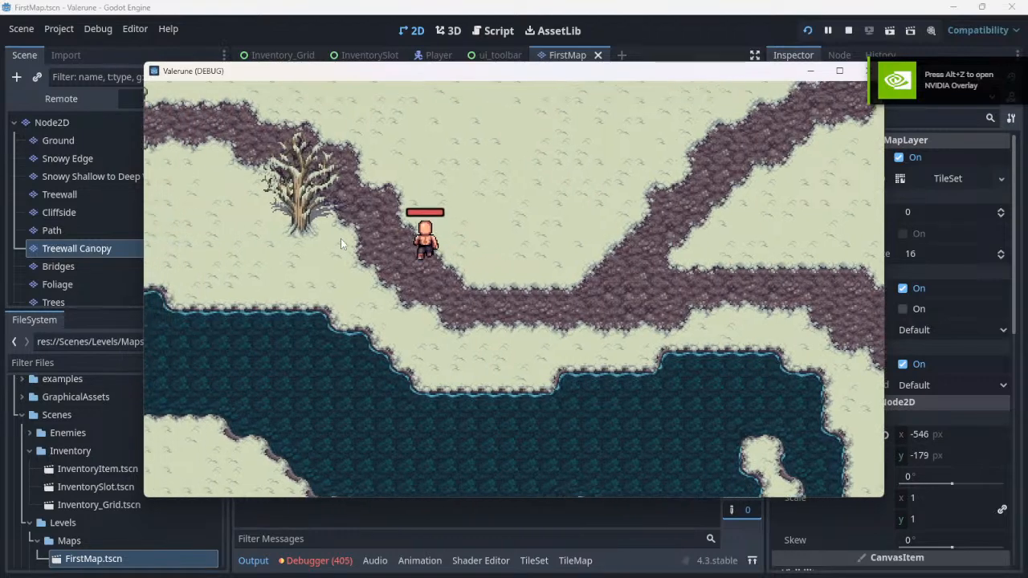
{"action": "key", "text": "Left"}
{"action": "key", "text": "Up"}
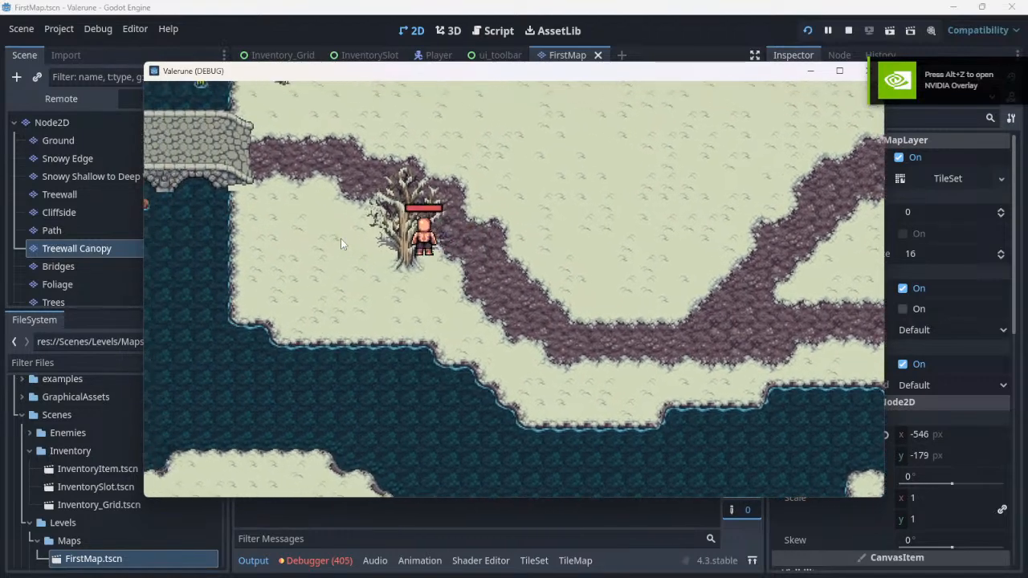
{"action": "key", "text": "Left"}
{"action": "key", "text": "Up"}
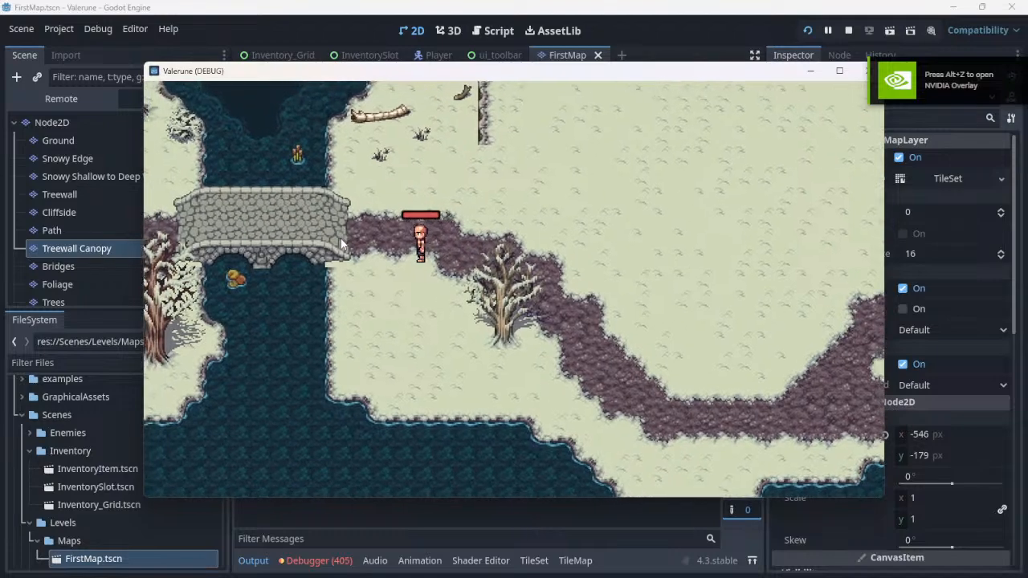
{"action": "key", "text": "Left"}
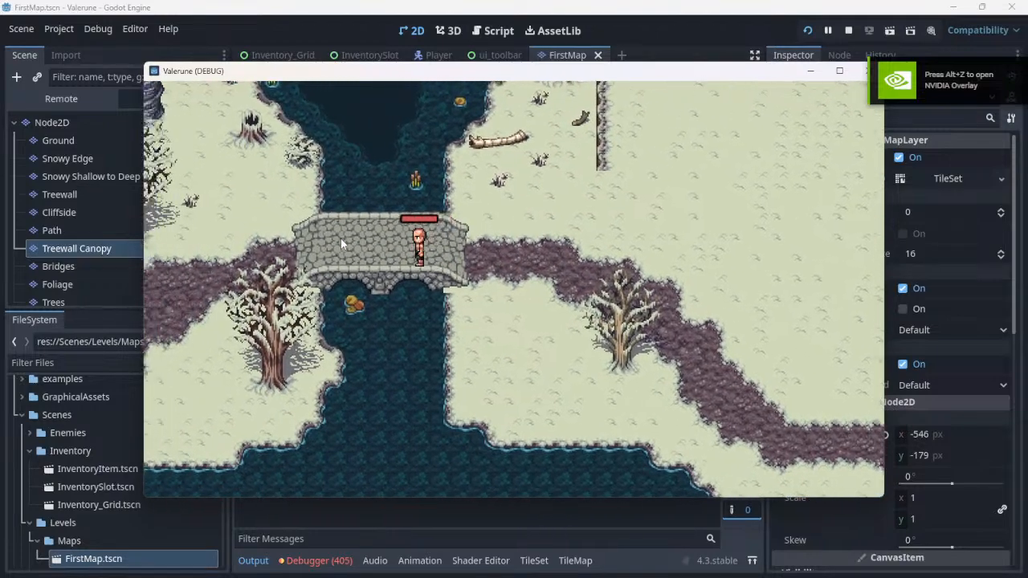